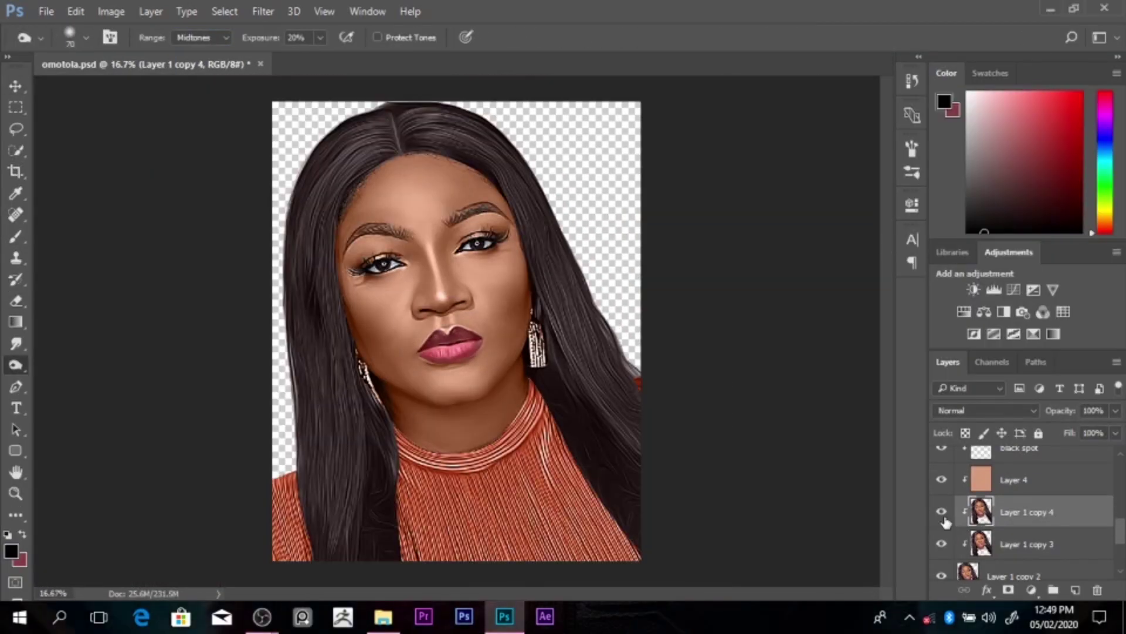
scroll(1026, 510, "up", 5)
left_click(1027, 494)
key("shift+o")
key("4")
scroll(1026, 510, "down", 2)
left_click(1026, 509)
key("shift+o")
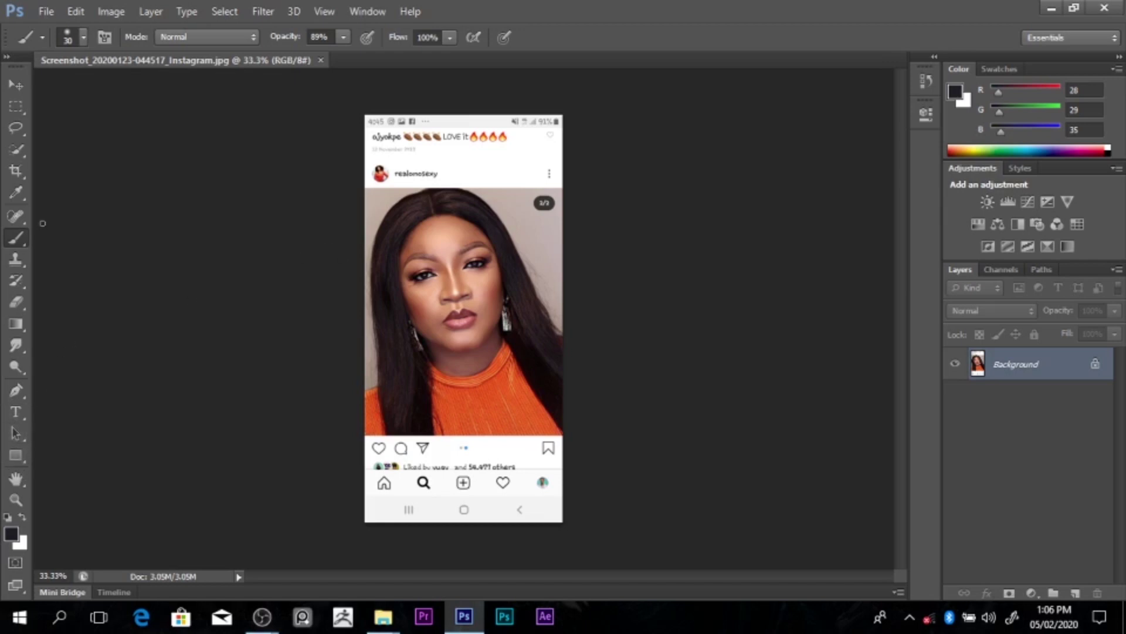
Step: Crop the screenshot to the portrait photo, removing the Instagram interface above and below it
left_click(16, 170)
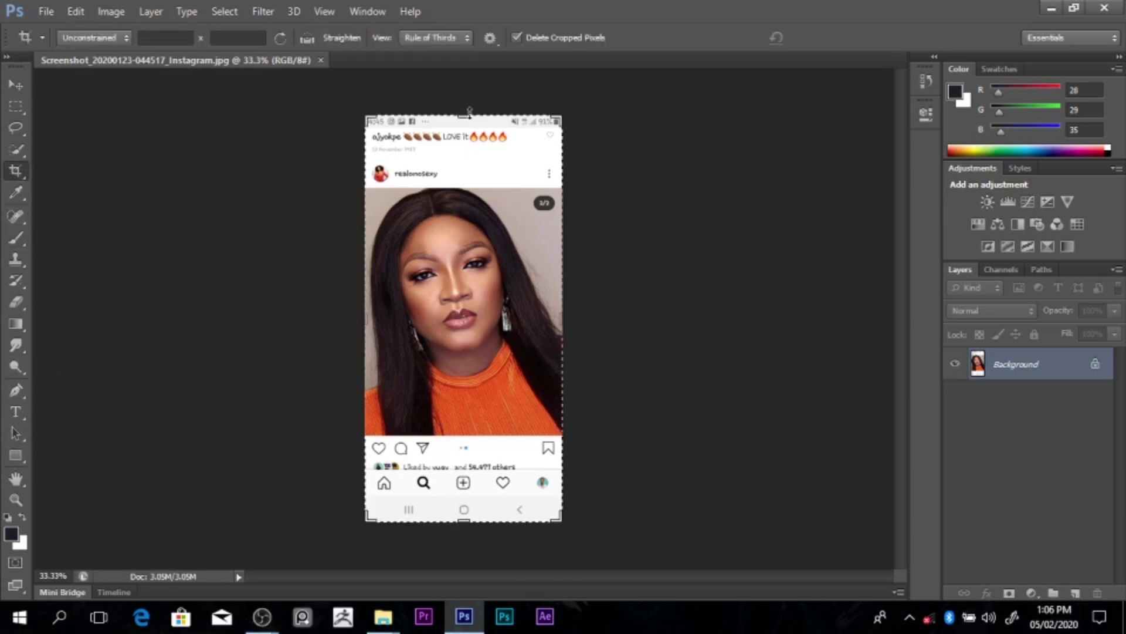
left_click_drag(464, 113, 463, 152)
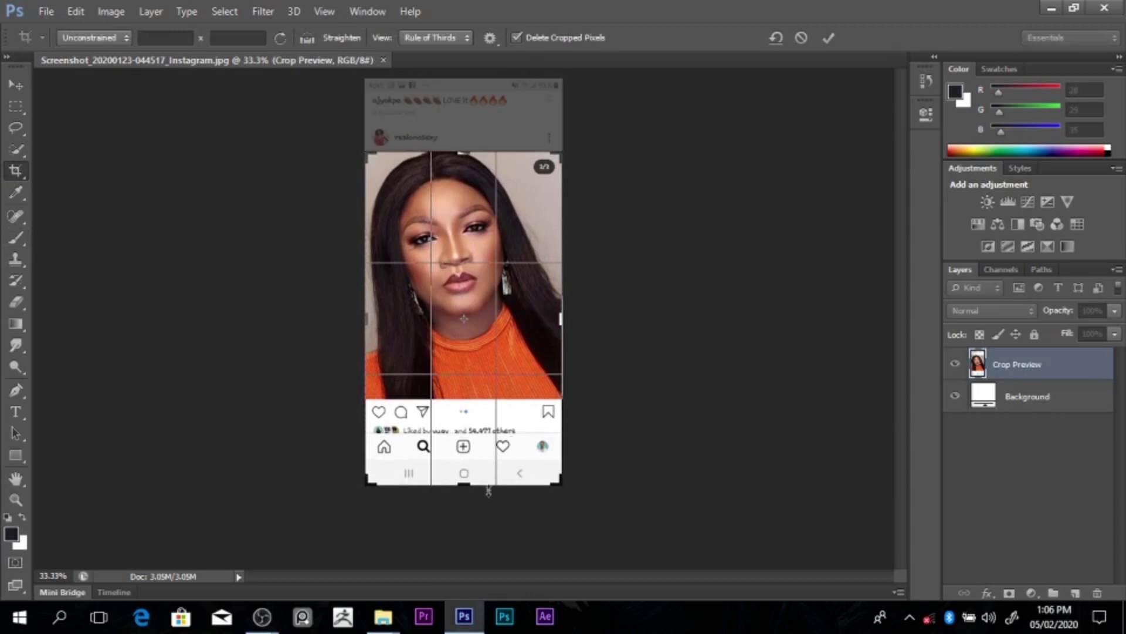
left_click_drag(463, 484, 463, 440)
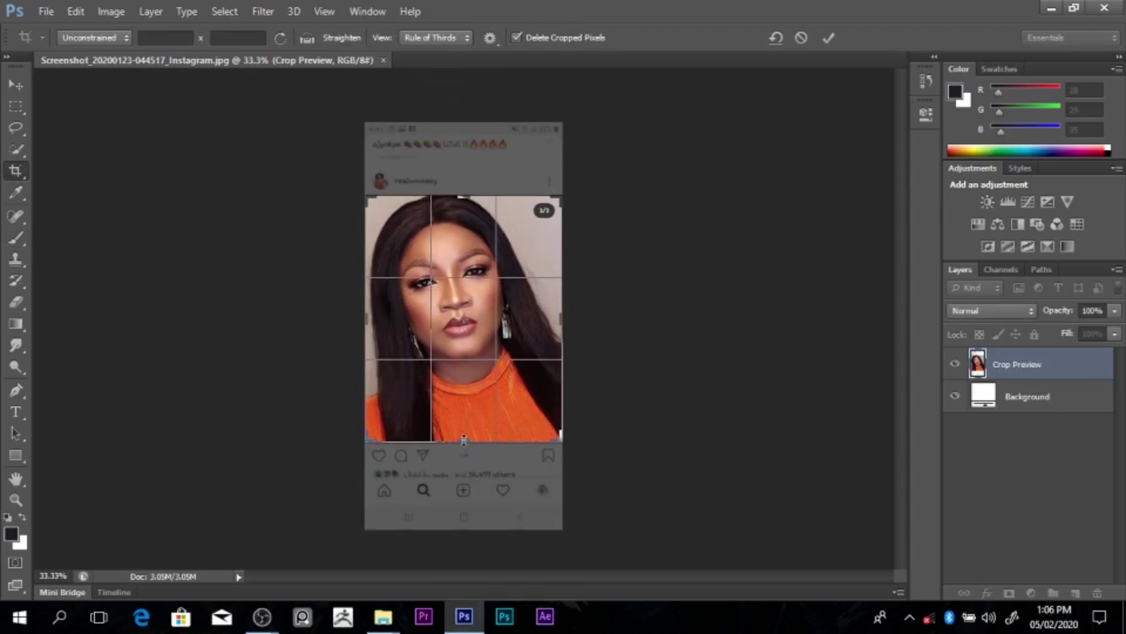
key("Return")
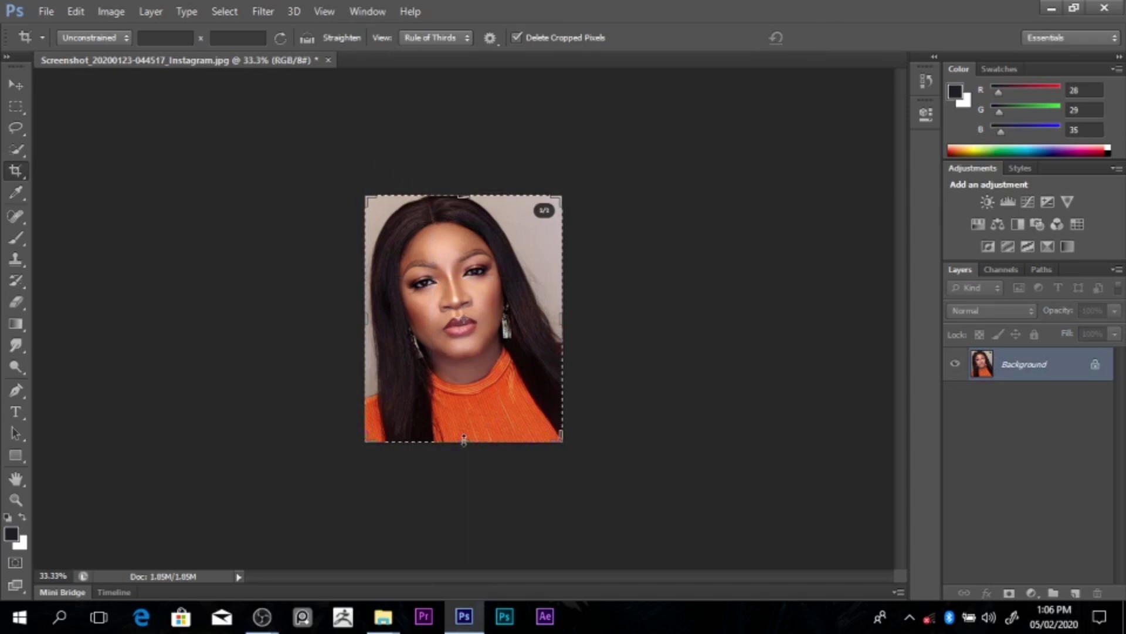
Step: Trace a Pen tool path from the shoulder at the photo's left edge, up the hair's left outline and over the crown
key("p")
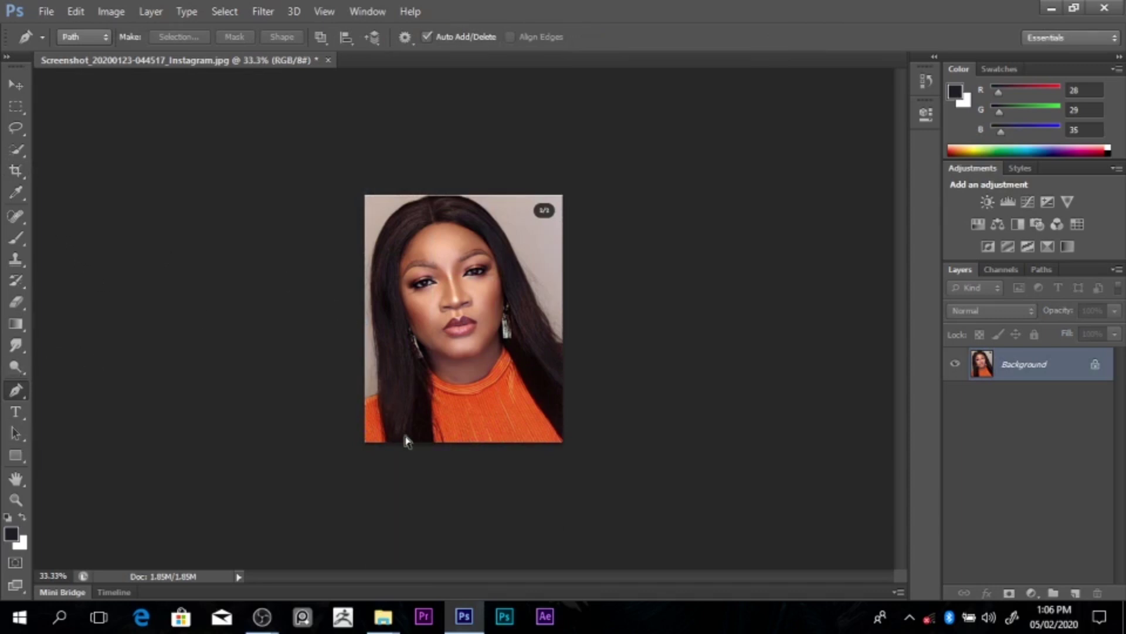
key("ctrl+plus")
key("ctrl+plus")
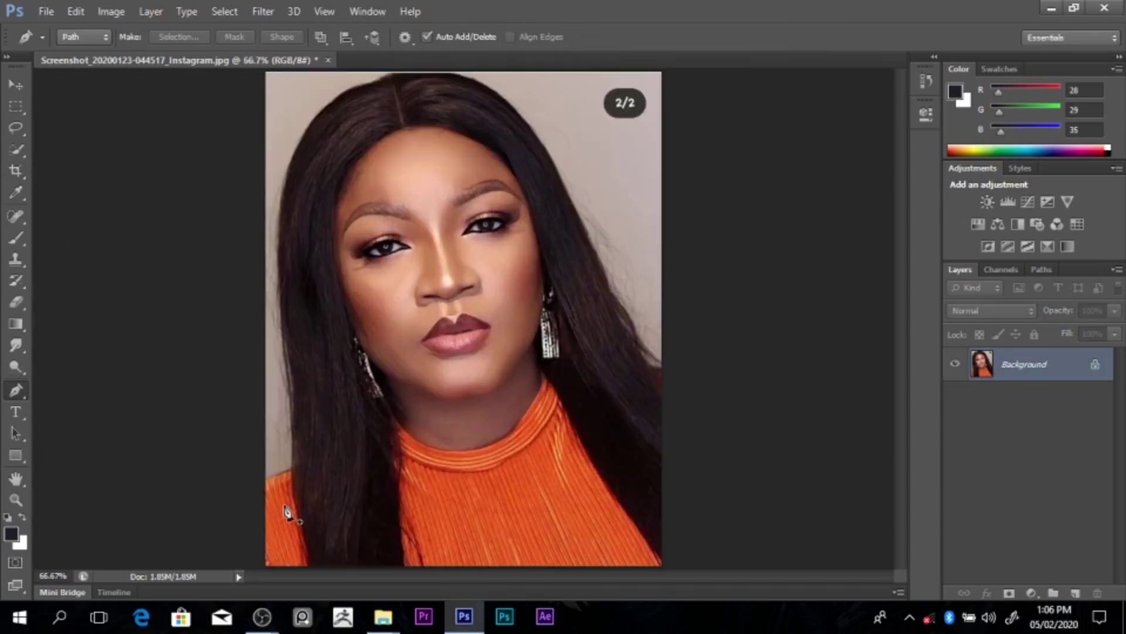
left_click_drag(251, 496, 272, 481)
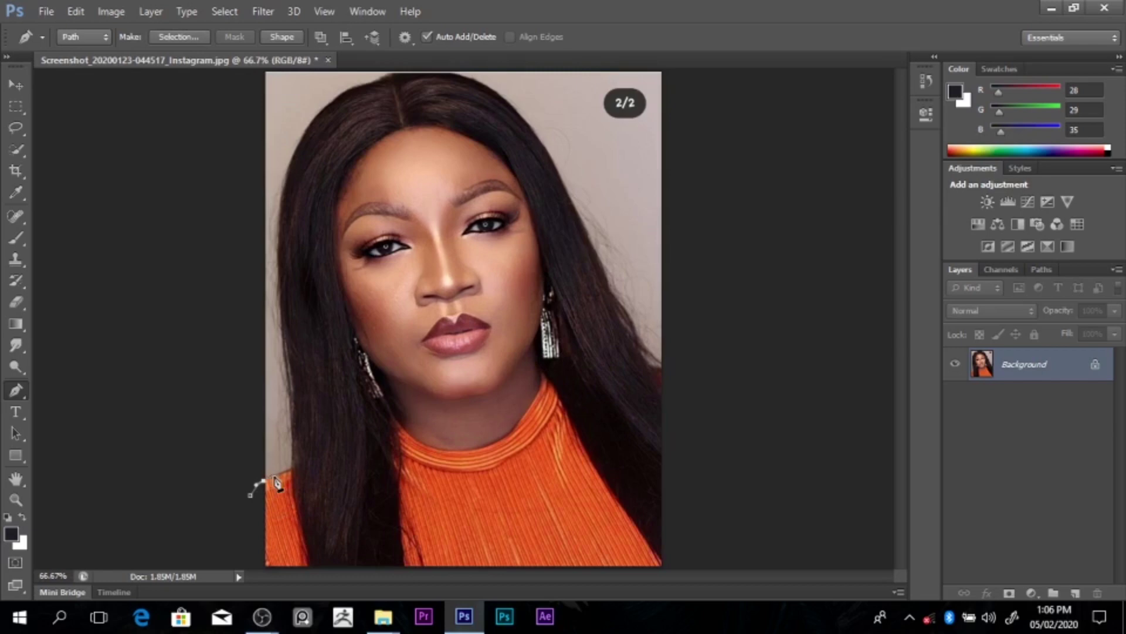
left_click(292, 469)
left_click_drag(285, 336, 276, 311)
left_click_drag(350, 88, 433, 44)
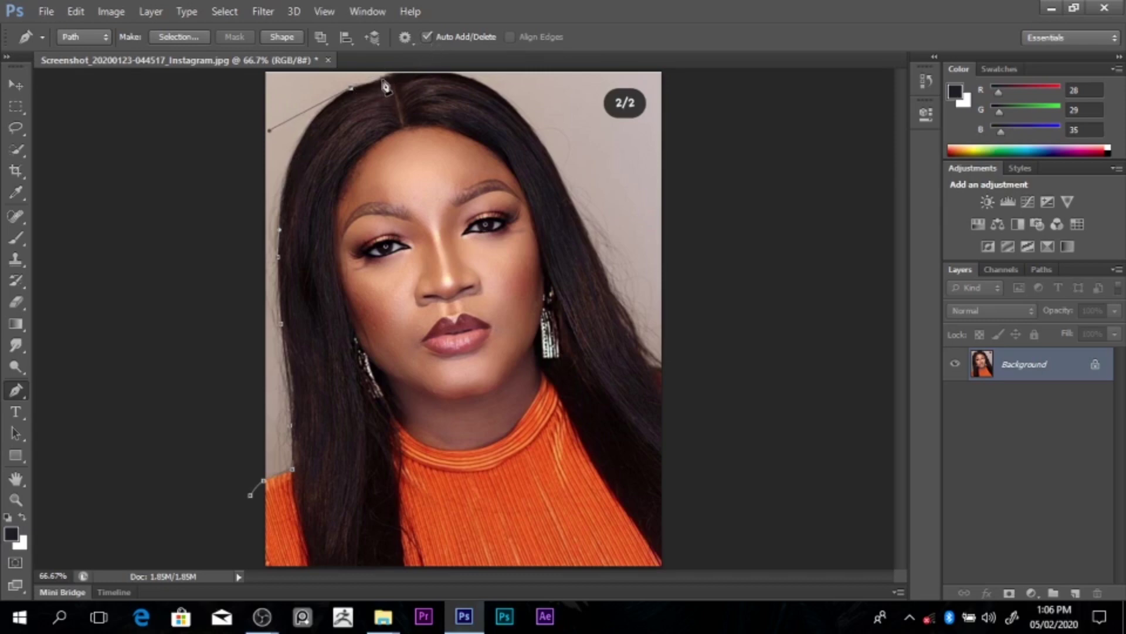
left_click_drag(384, 76, 385, 73)
left_click_drag(468, 79, 486, 86)
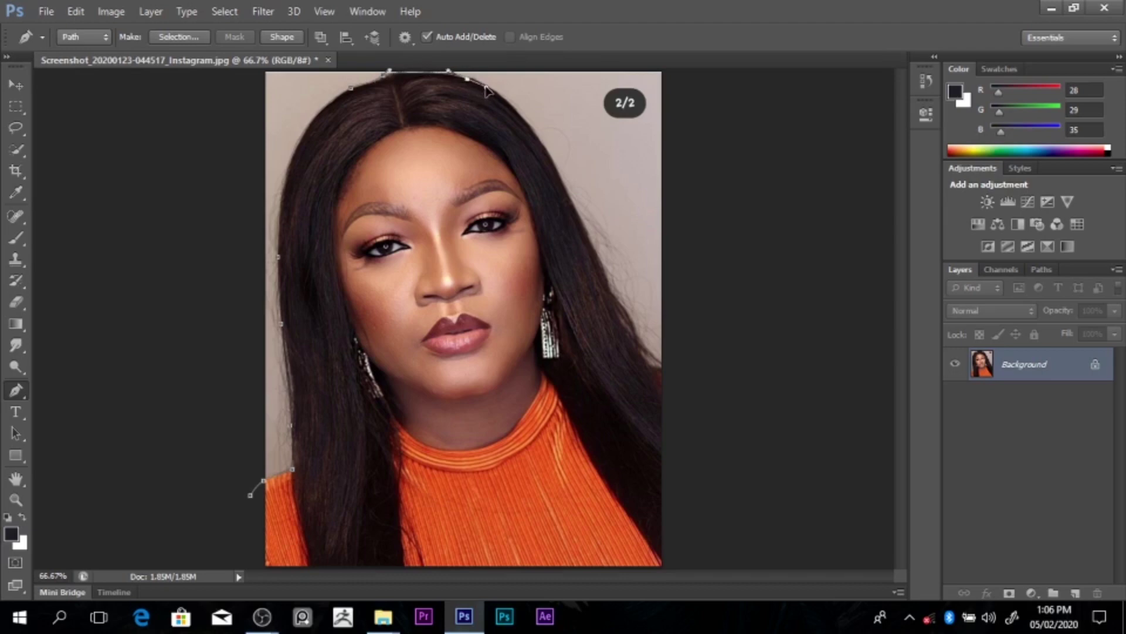
Step: Continue the path down the hair's right outline and out past the photo's right edge
left_click_drag(576, 210, 627, 338)
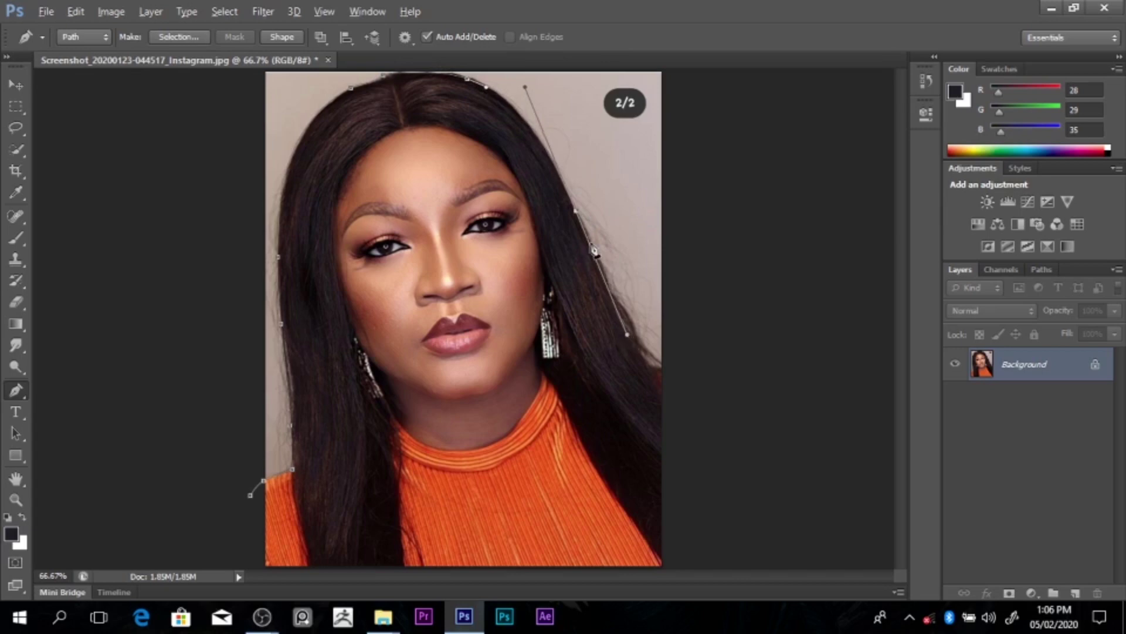
left_click(576, 211, "alt")
left_click(604, 268)
left_click_drag(606, 288, 609, 291)
key("ctrl+z")
left_click_drag(594, 248, 599, 263)
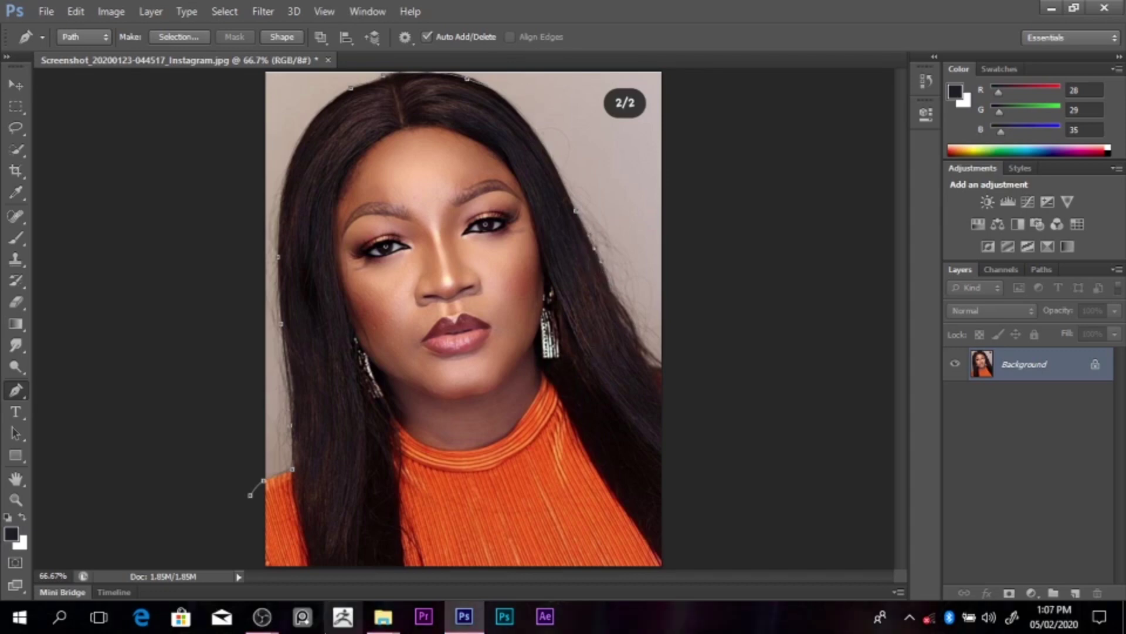
left_click_drag(614, 294, 615, 296)
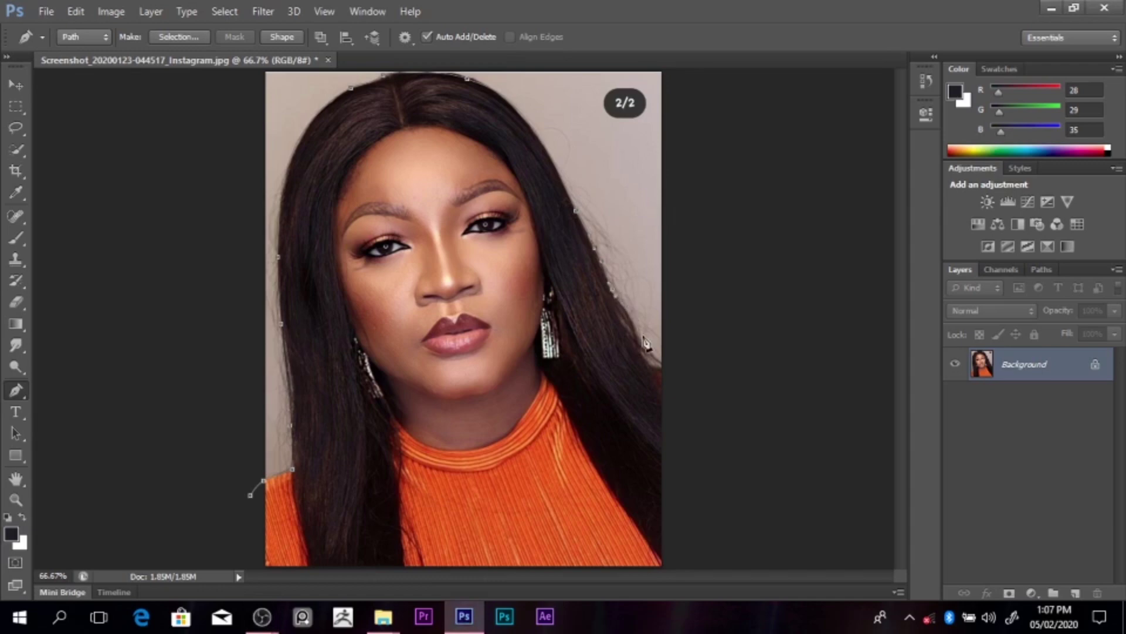
left_click_drag(641, 339, 664, 366)
left_click_drag(702, 434, 728, 498)
Step: Route the path outside the canvas below the photo and close it at the starting point by the left shoulder
key("ctrl+minus")
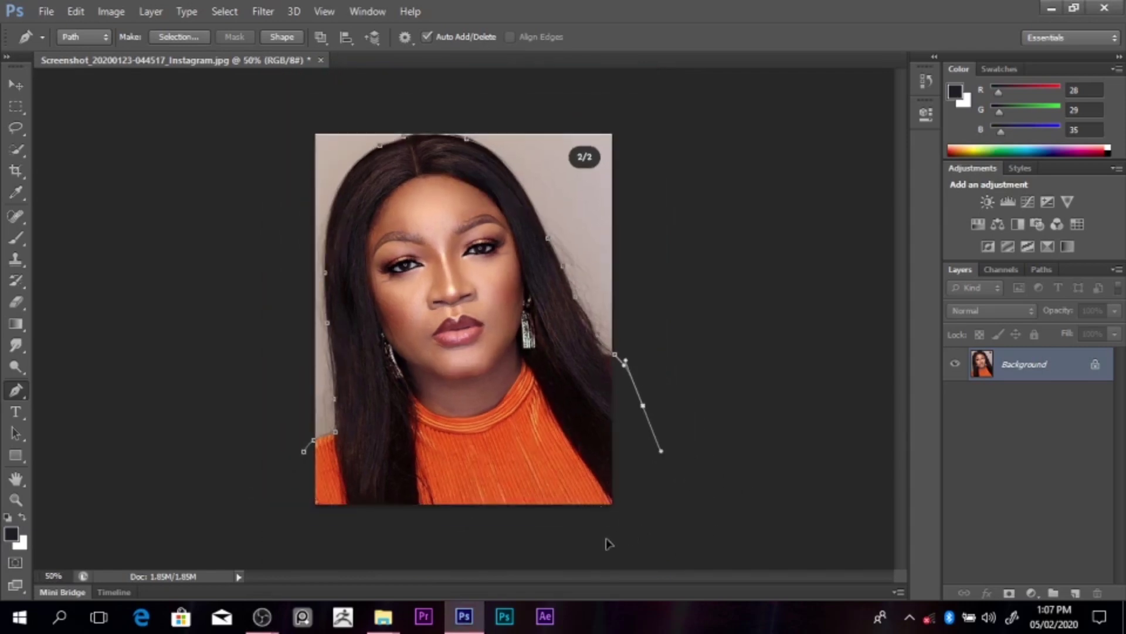
left_click_drag(640, 525, 553, 545)
left_click_drag(376, 554, 317, 547)
left_click_drag(275, 502, 305, 468)
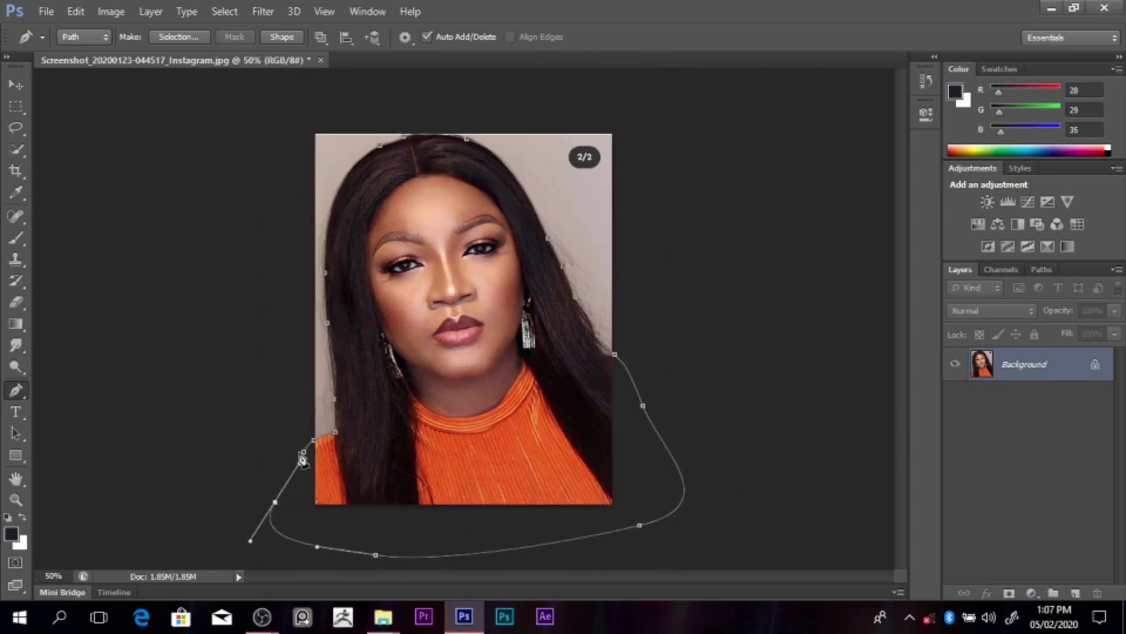
left_click(303, 452)
Step: Turn the closed path into a selection copied onto a new layer, and hide the Background layer
key("ctrl+Return")
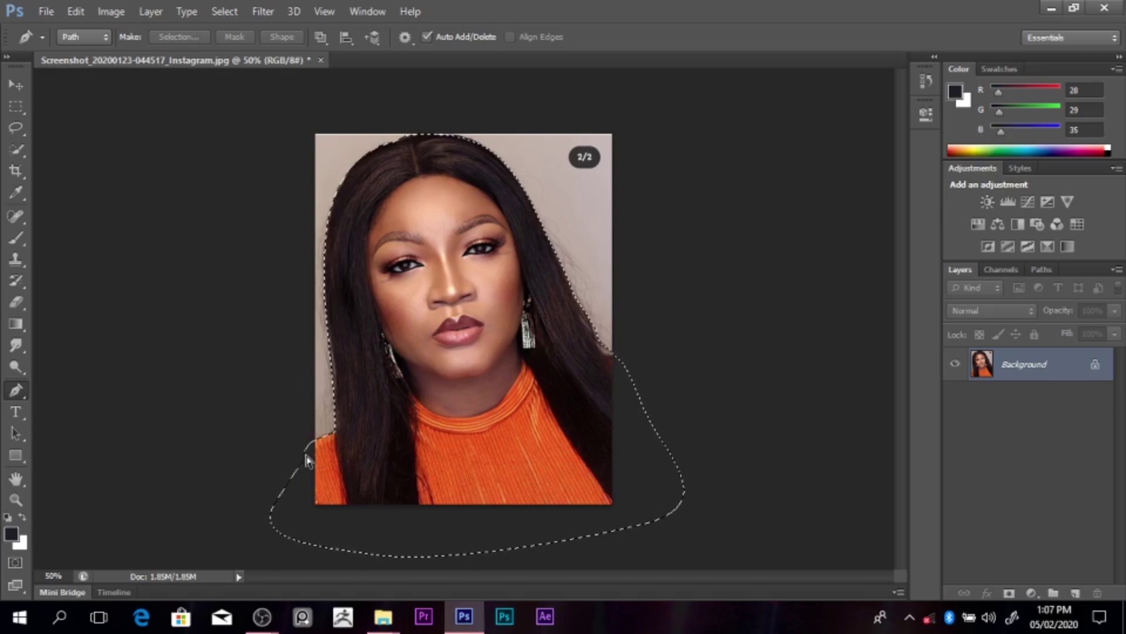
key("ctrl+z")
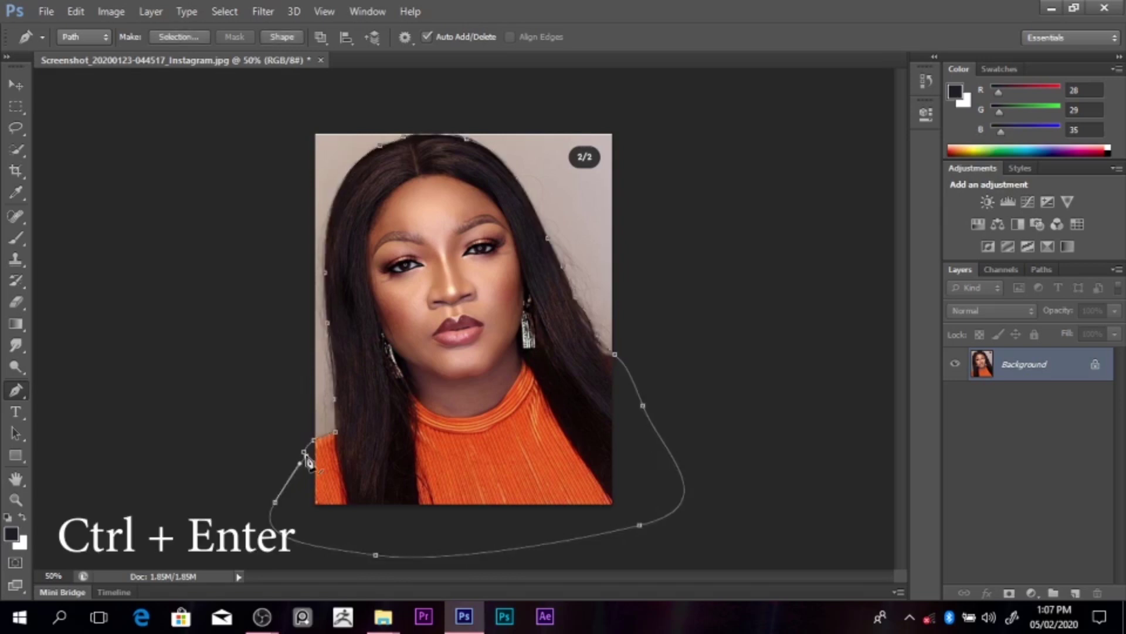
key("ctrl+Return")
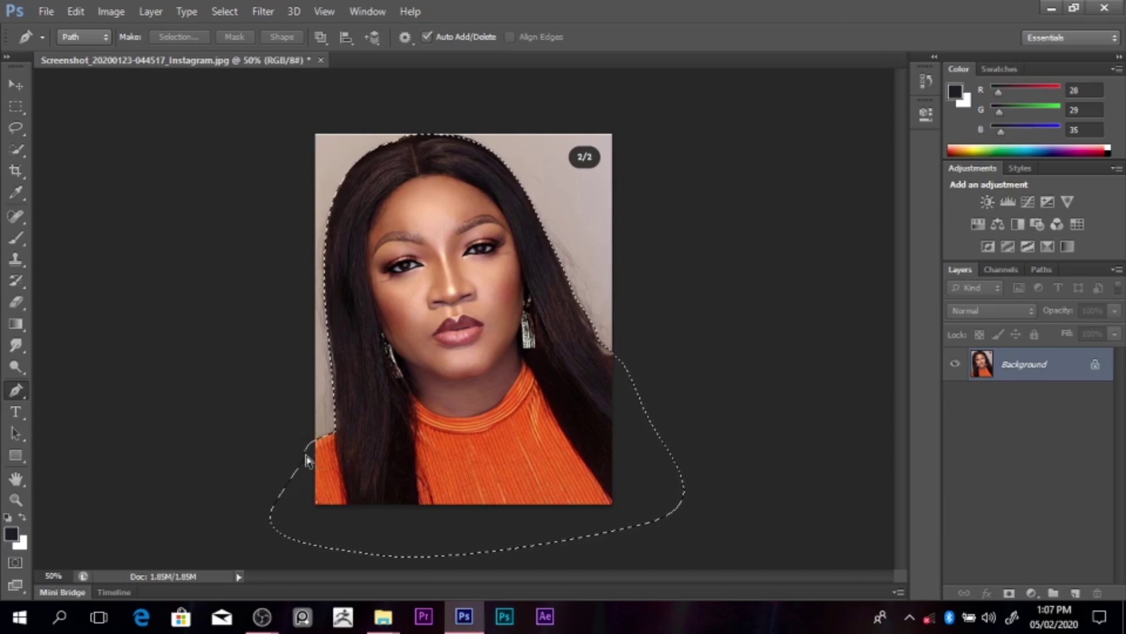
key("ctrl+j")
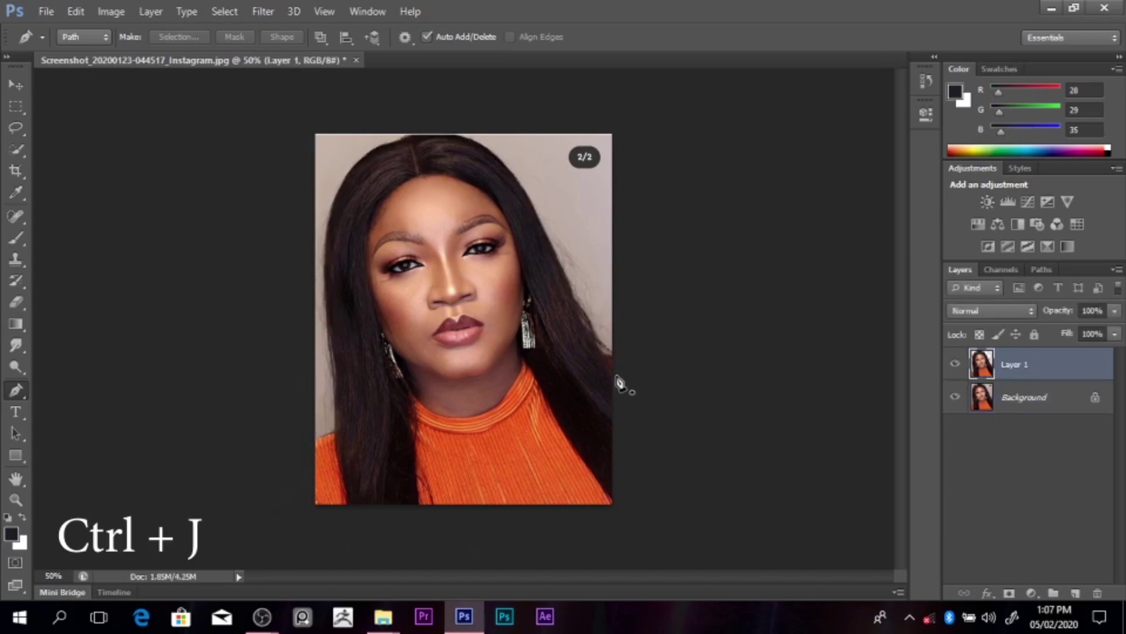
left_click(956, 405)
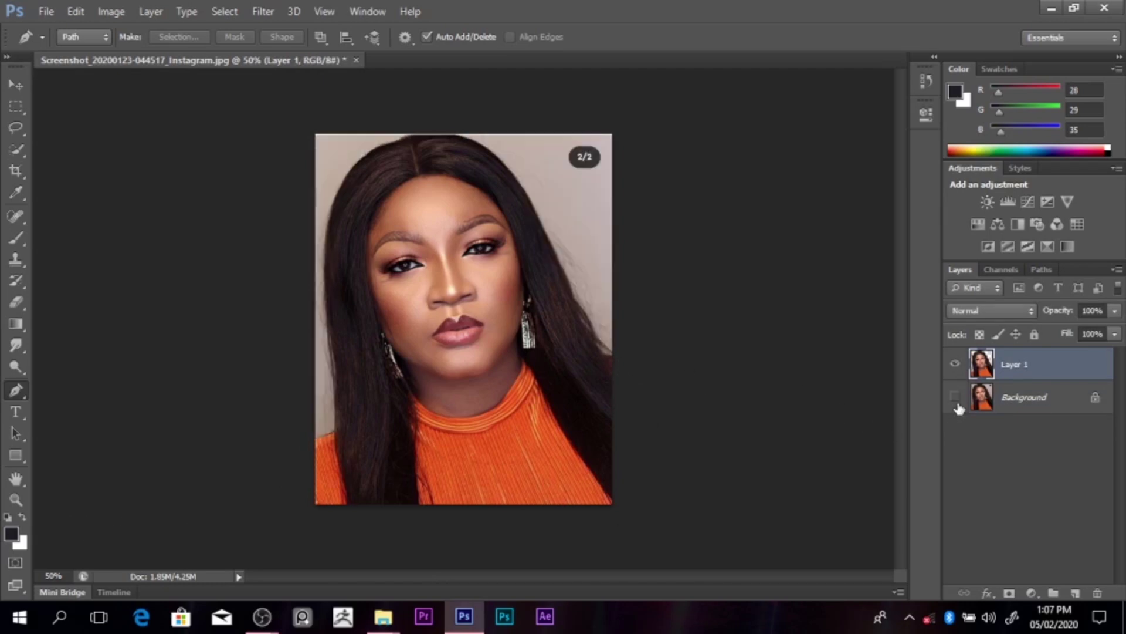
left_click(956, 404)
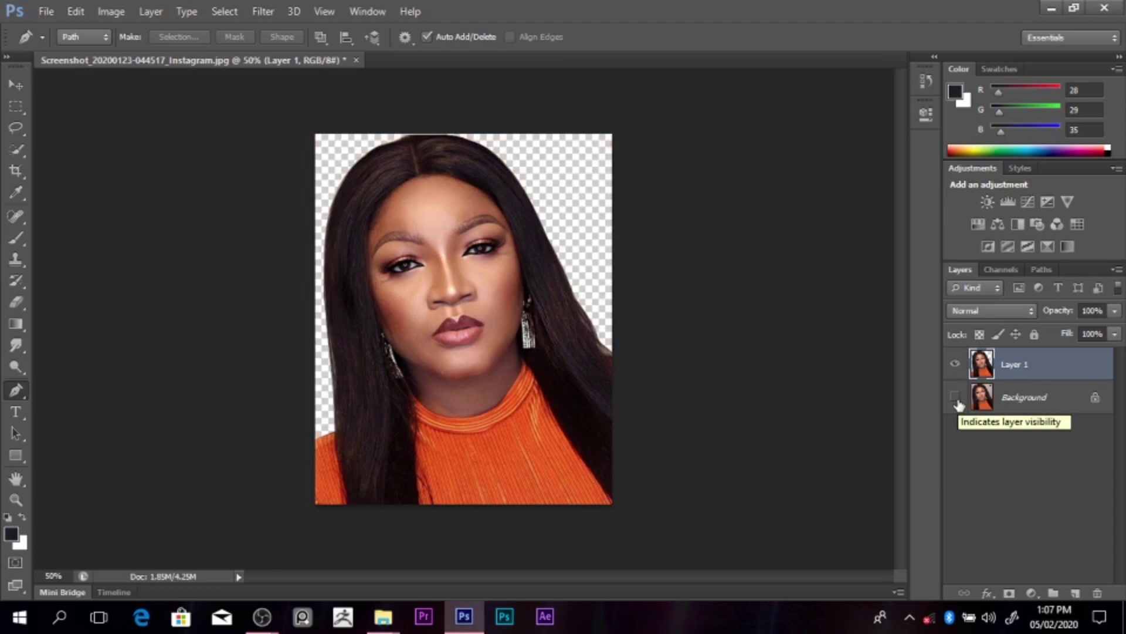
Step: Examine the cut-out portrait as a whole and its lips and chin up close at several magnifications
left_click(392, 322, "ctrl+alt")
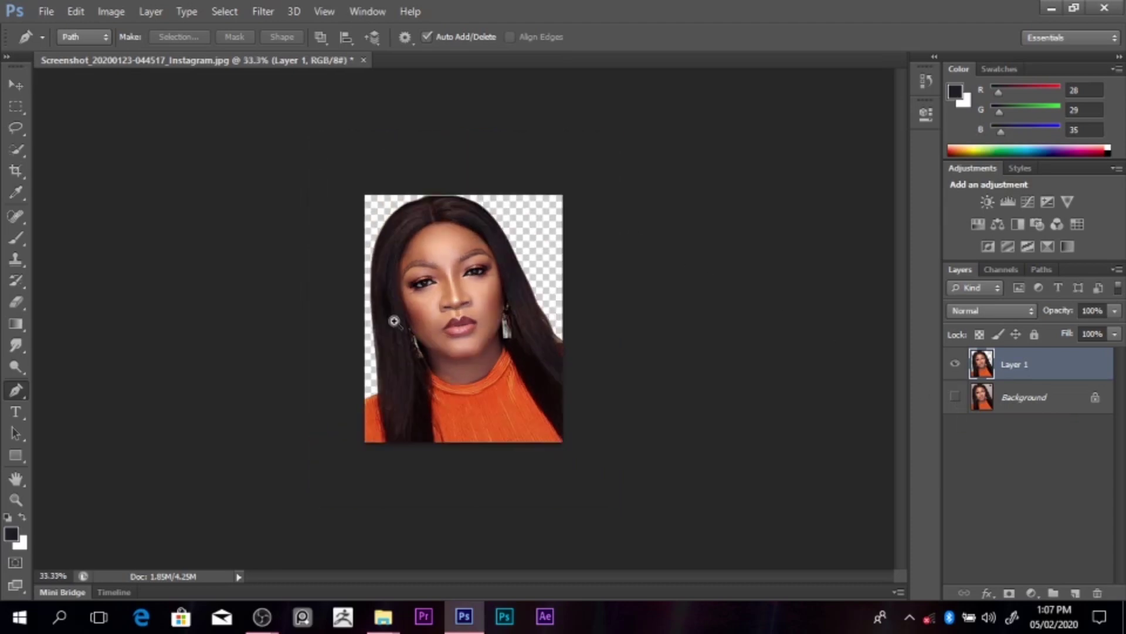
left_click(394, 322, "ctrl")
left_click(394, 322, "ctrl")
left_click(394, 322, "ctrl")
left_click(394, 322, "ctrl+alt")
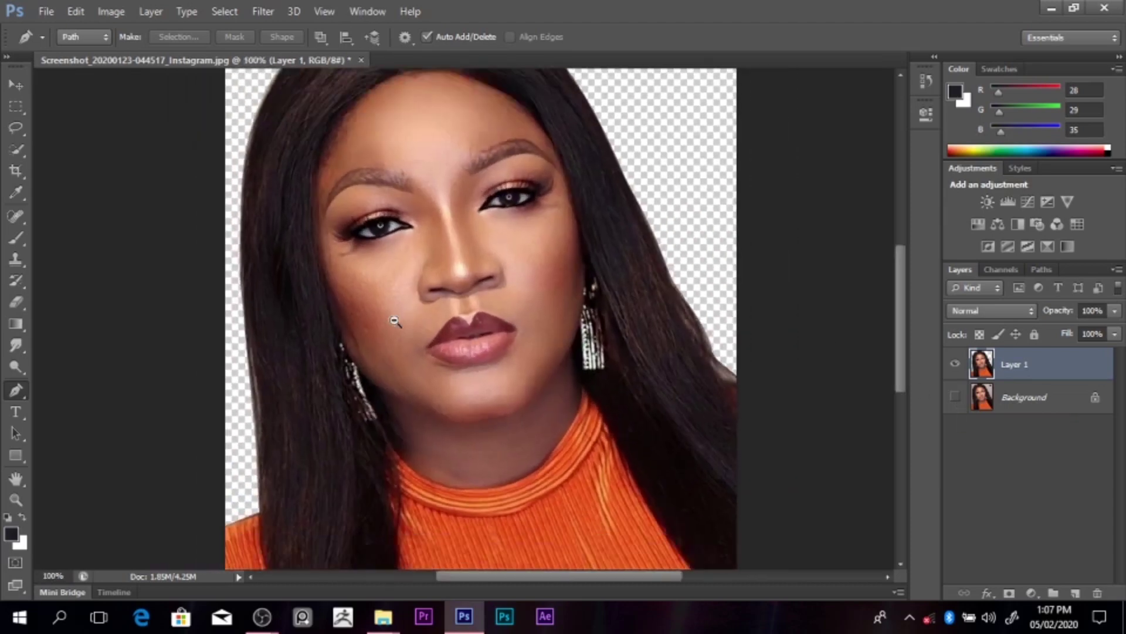
left_click(446, 358, "ctrl+alt")
left_click(446, 358, "alt")
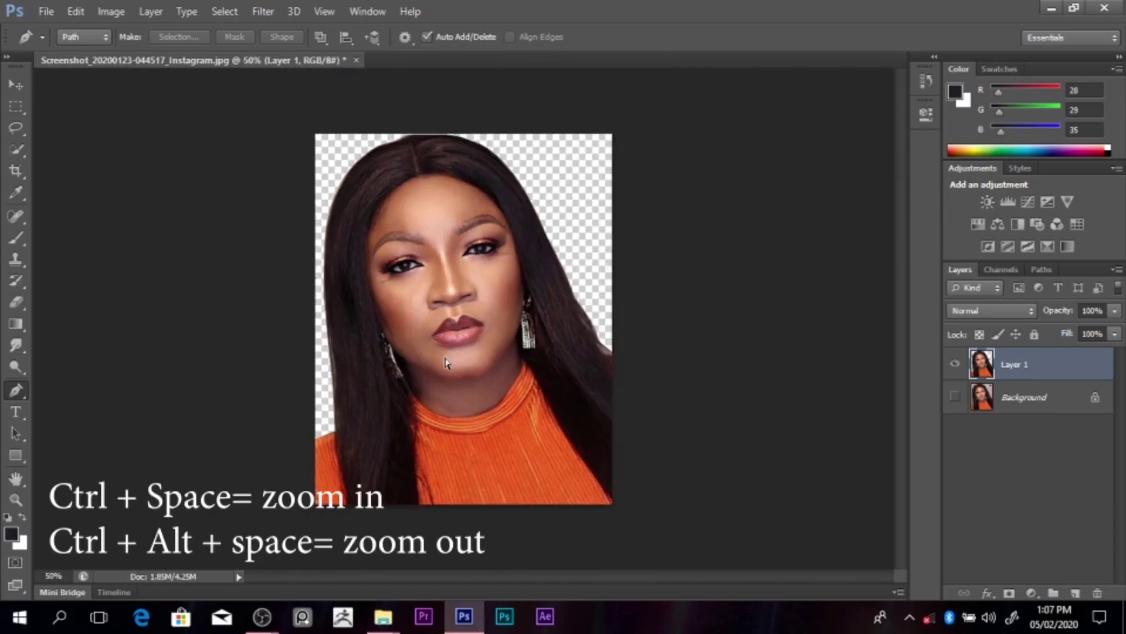
left_click(446, 358, "ctrl")
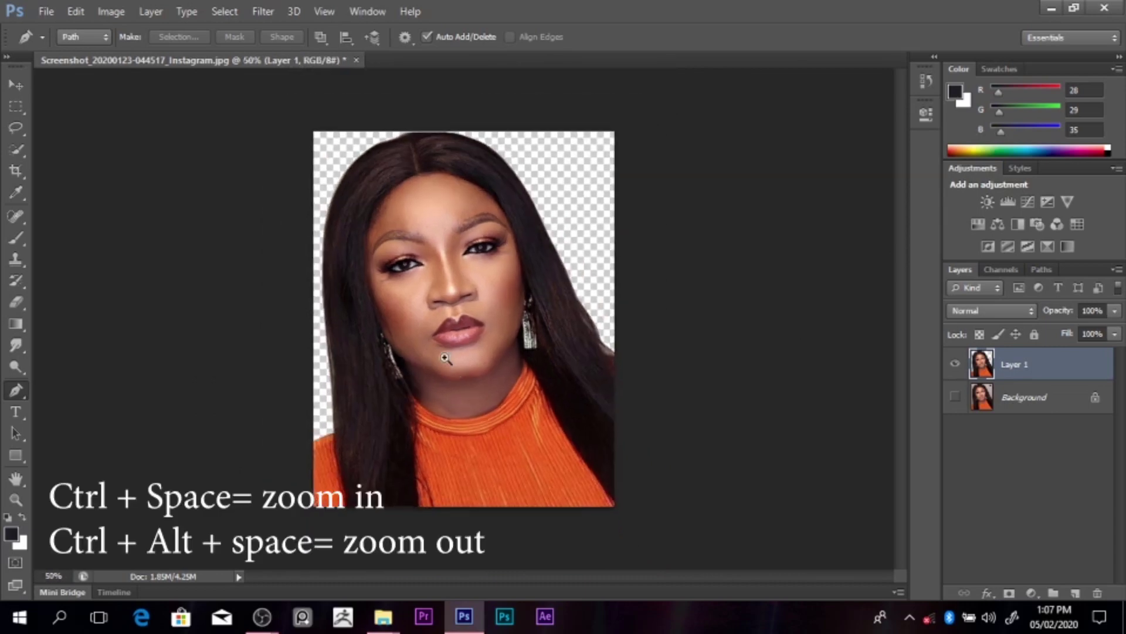
left_click(446, 358, "ctrl")
left_click(446, 358, "ctrl")
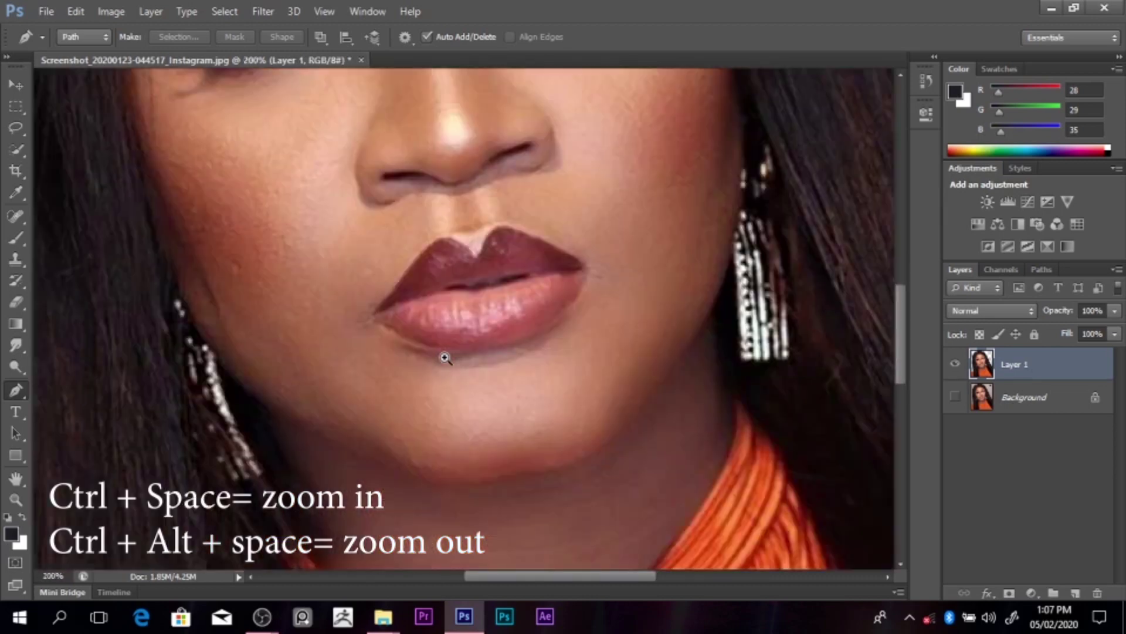
left_click(446, 358, "ctrl")
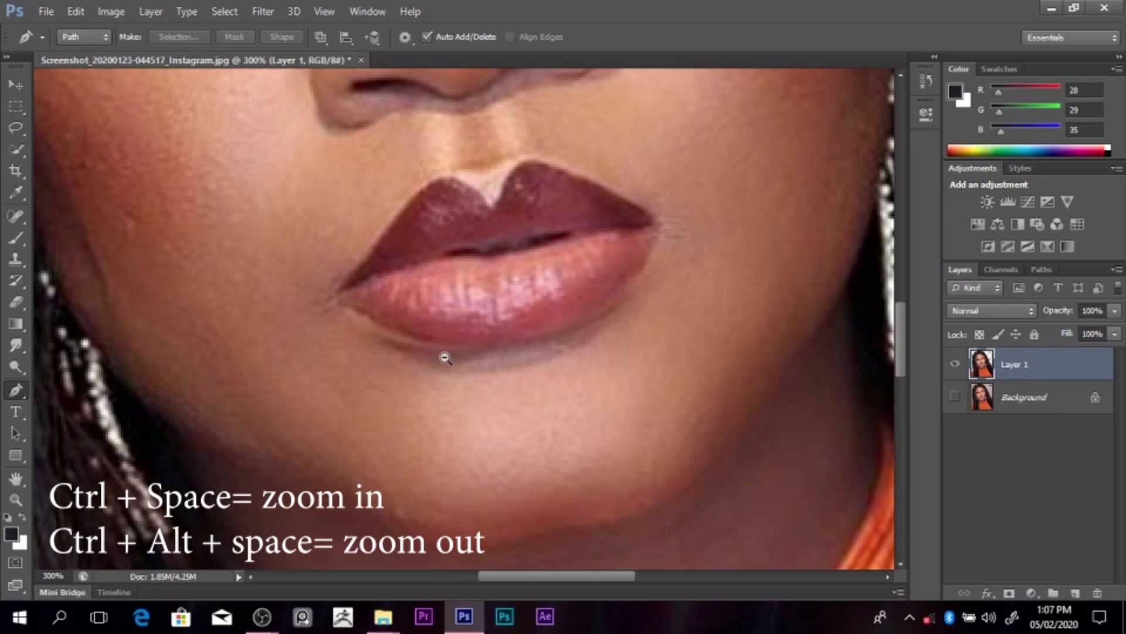
left_click(446, 358, "ctrl+alt")
left_click(446, 358, "ctrl+alt")
left_click(446, 358, "ctrl+alt")
left_click(446, 357, "ctrl+alt")
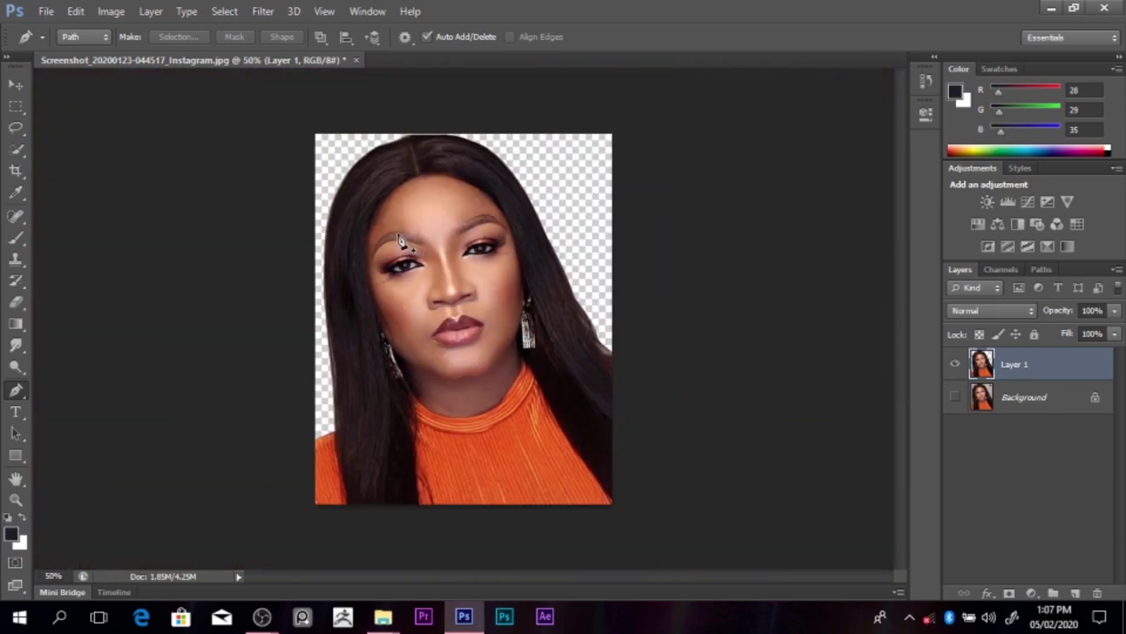
left_click(385, 376, "ctrl")
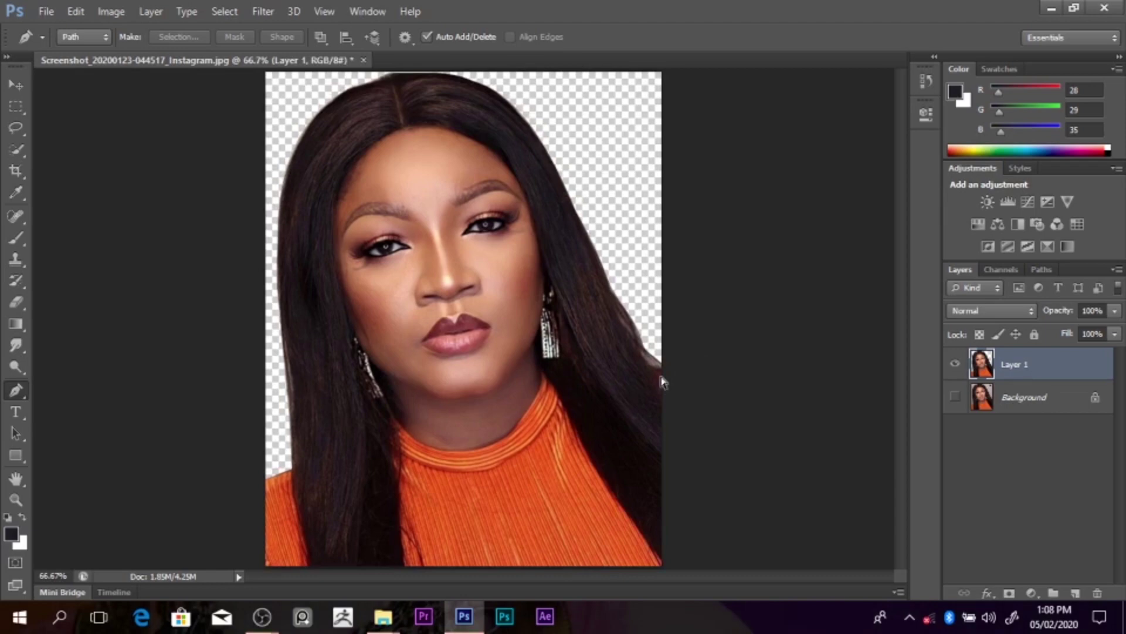
Step: Save the document as omotola in Photoshop PSD format in the bluetooth folder, with Maximize Compatibility on
key("ctrl+shift+s")
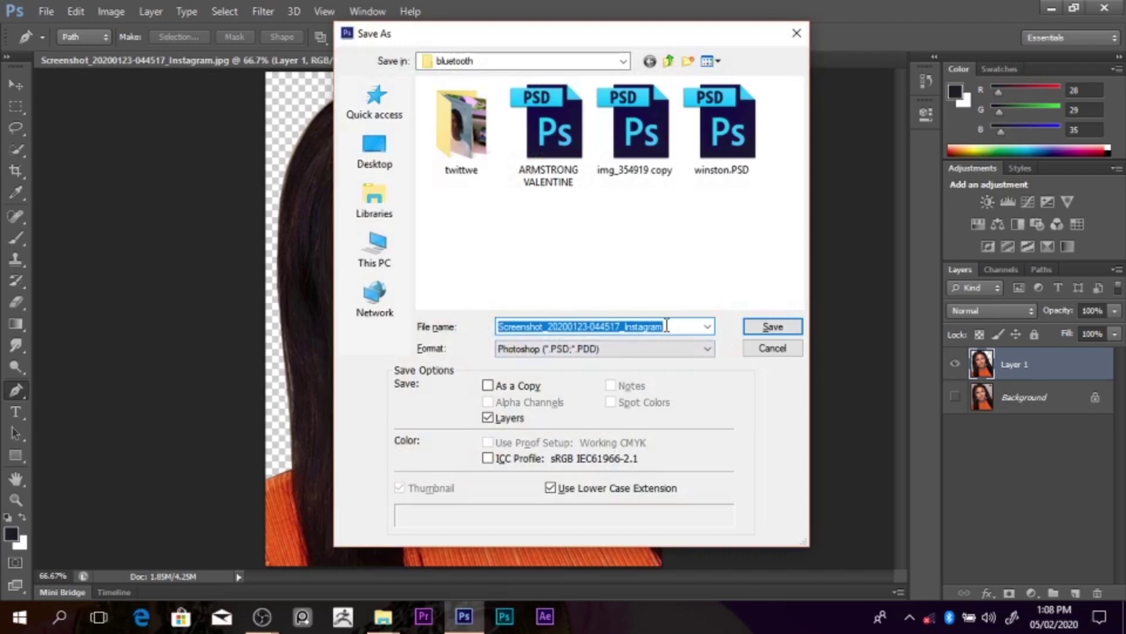
type("omotola")
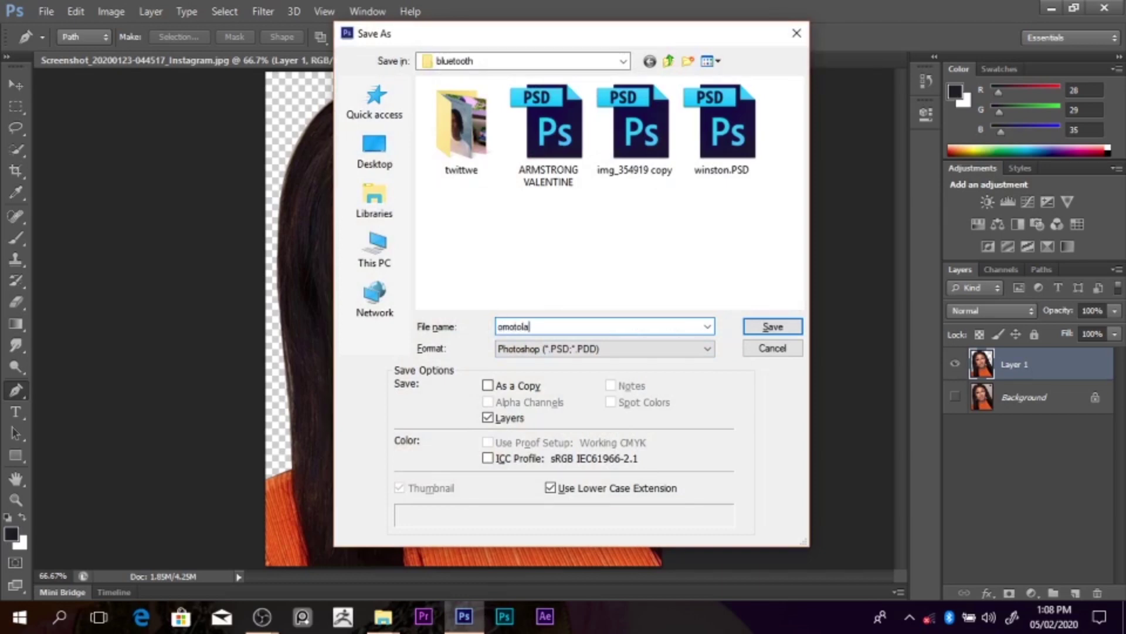
left_click(773, 325)
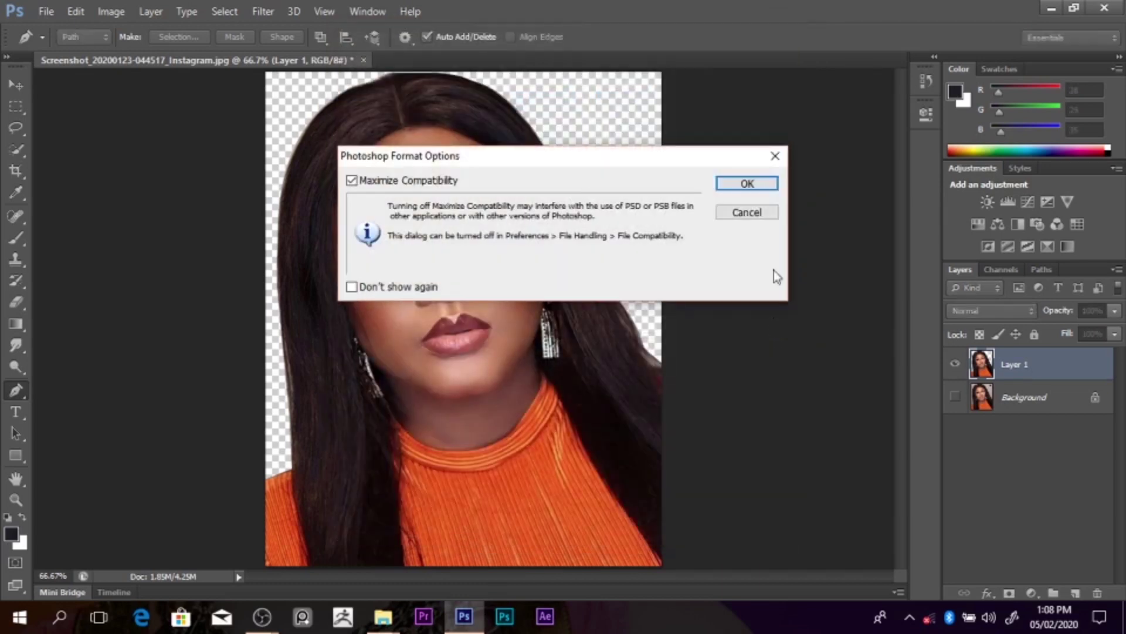
left_click(767, 185)
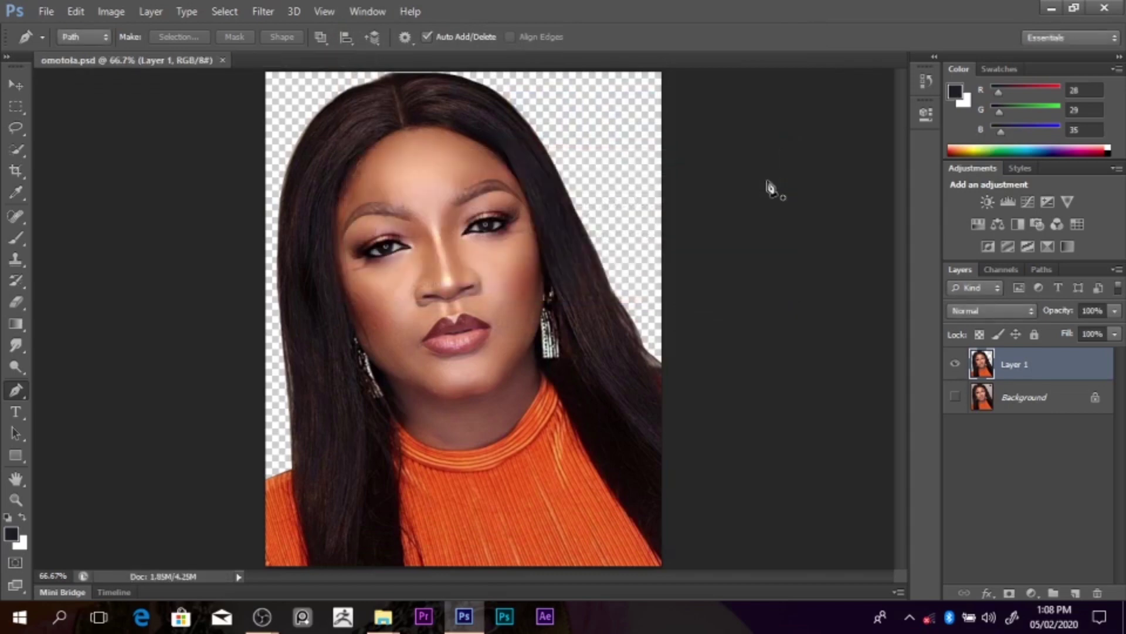
Step: Check the cut-out portrait's face up close and at reduced size, and duplicate Layer 1
key("ctrl+minus")
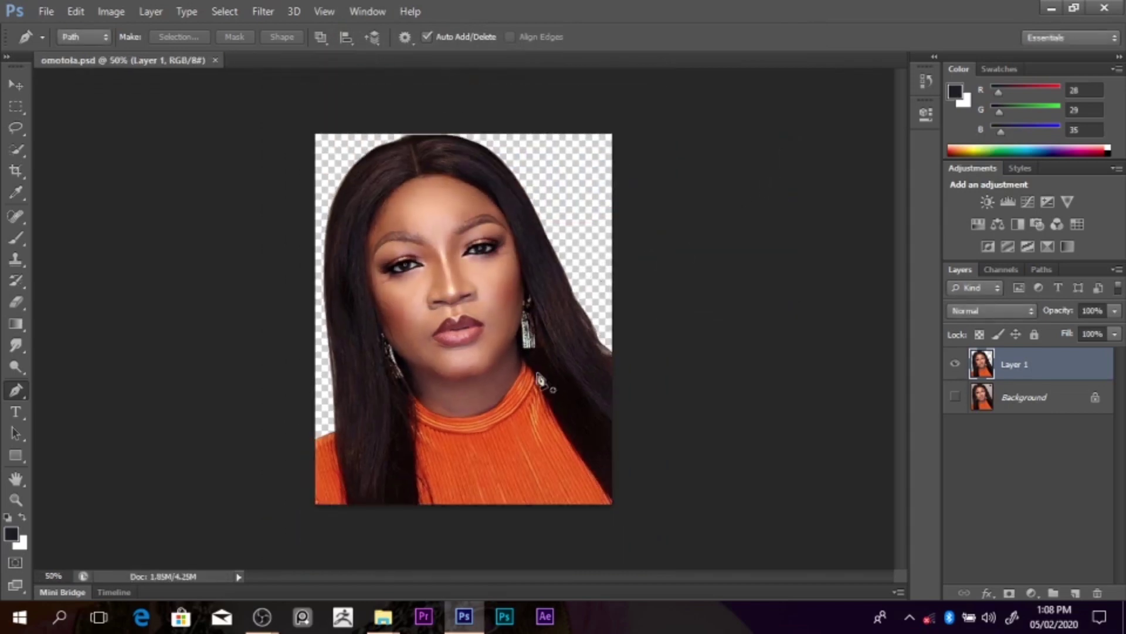
left_click(413, 303, "ctrl")
left_click(414, 302, "ctrl")
left_click(414, 303, "ctrl")
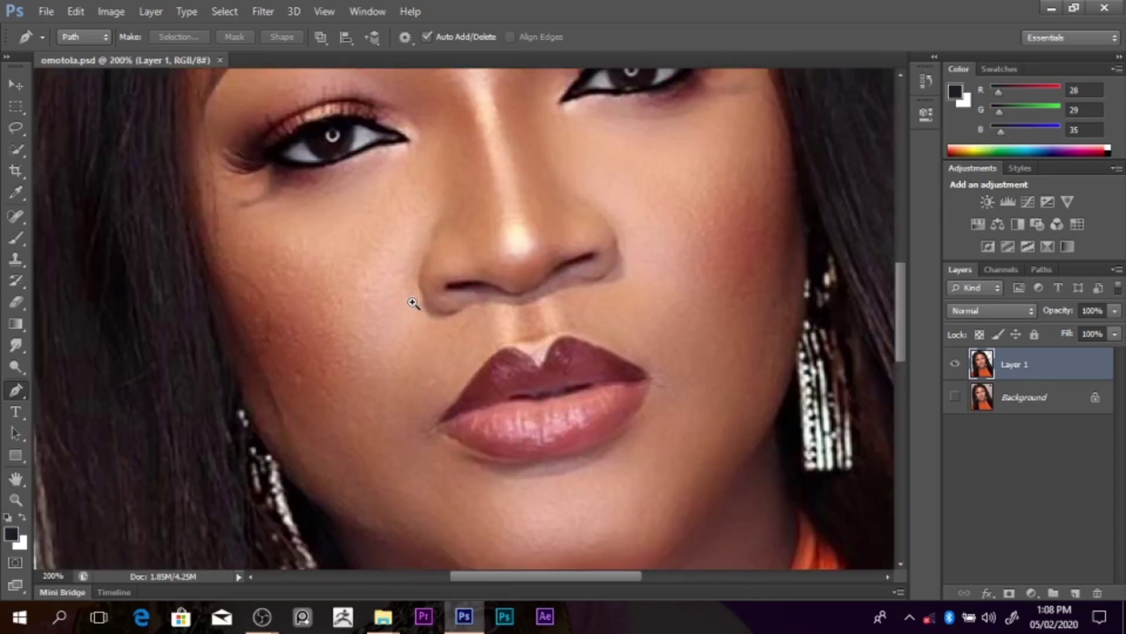
left_click(413, 302, "ctrl+alt")
left_click(413, 302, "ctrl+alt")
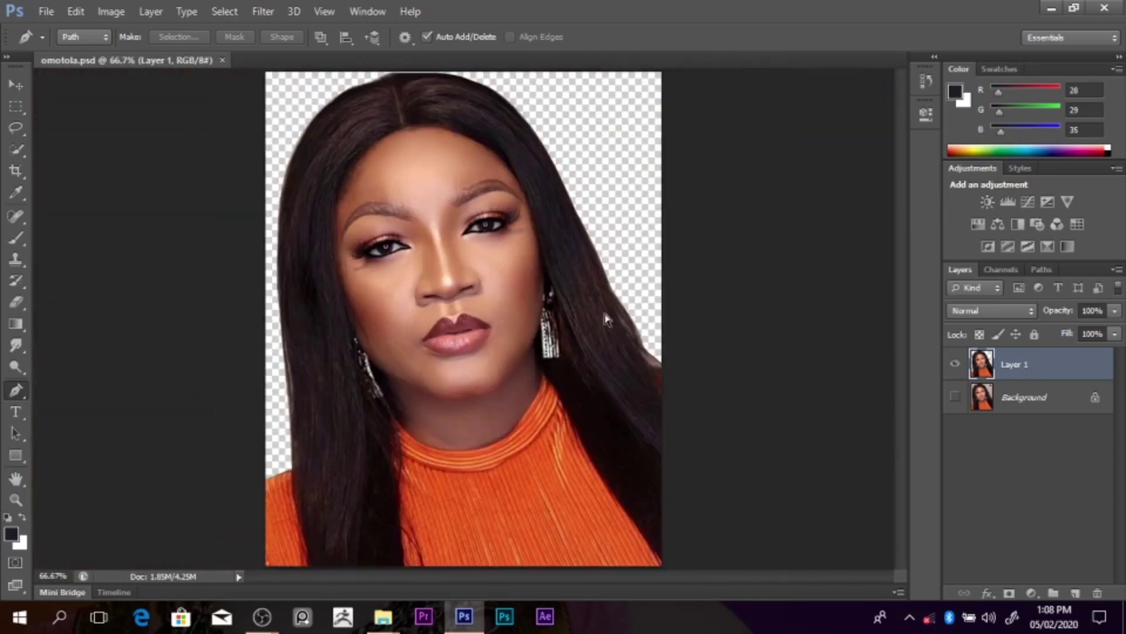
left_click(588, 339, "ctrl+alt")
key("ctrl+j")
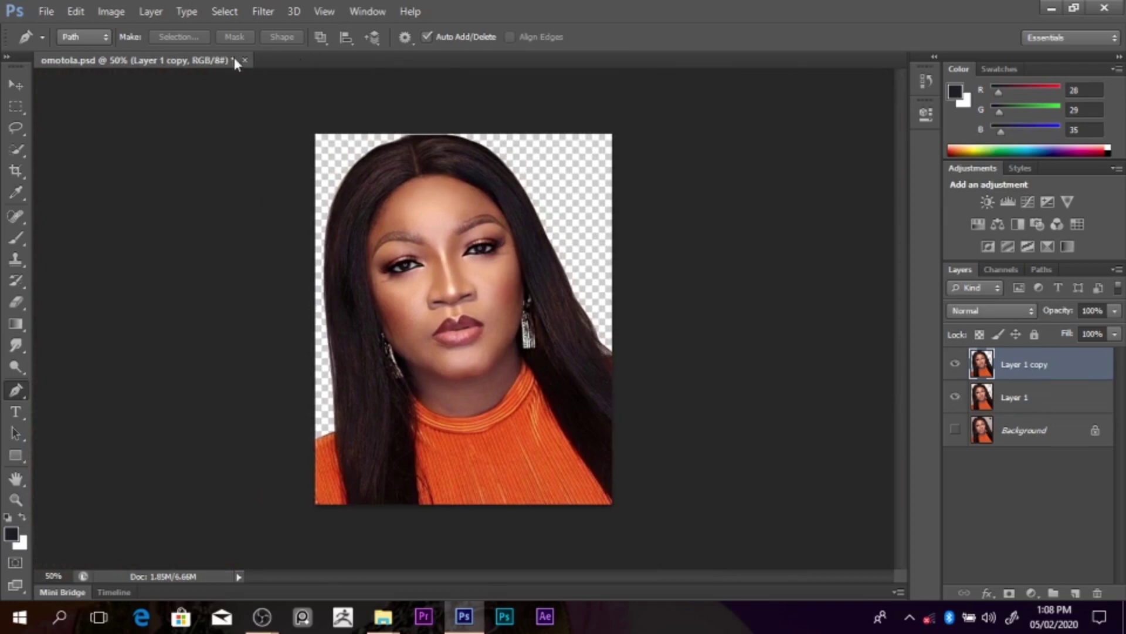
Step: Apply Shadows/Highlights to the duplicated layer with Shadows Amount 13% and Highlights Amount 11%, and compare it with the layer below
left_click(117, 13)
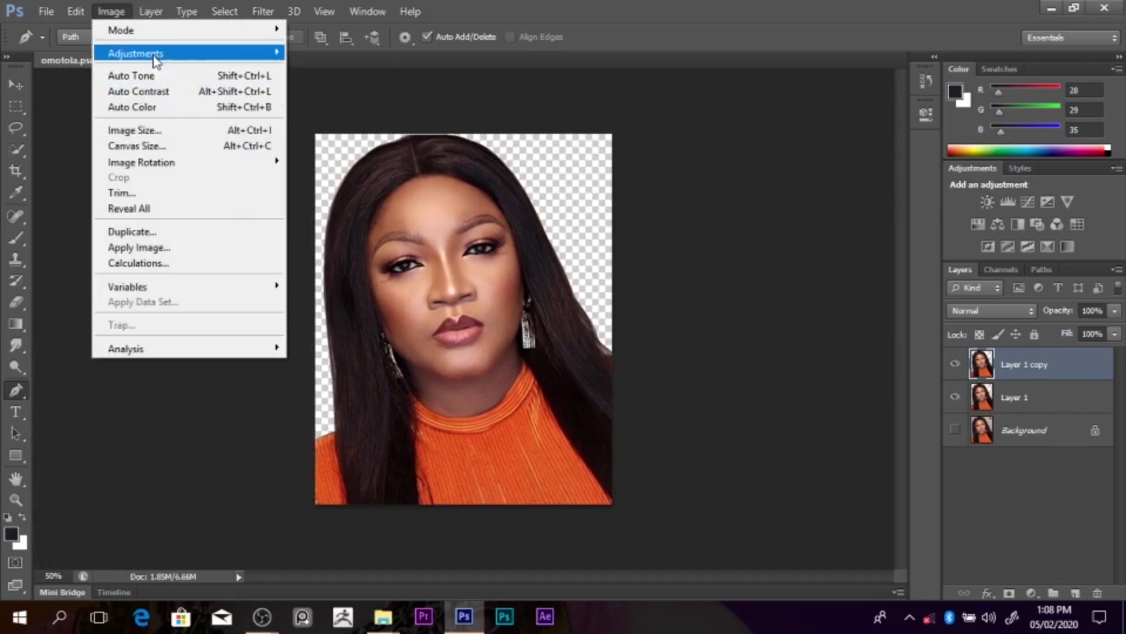
mouse_move(155, 58)
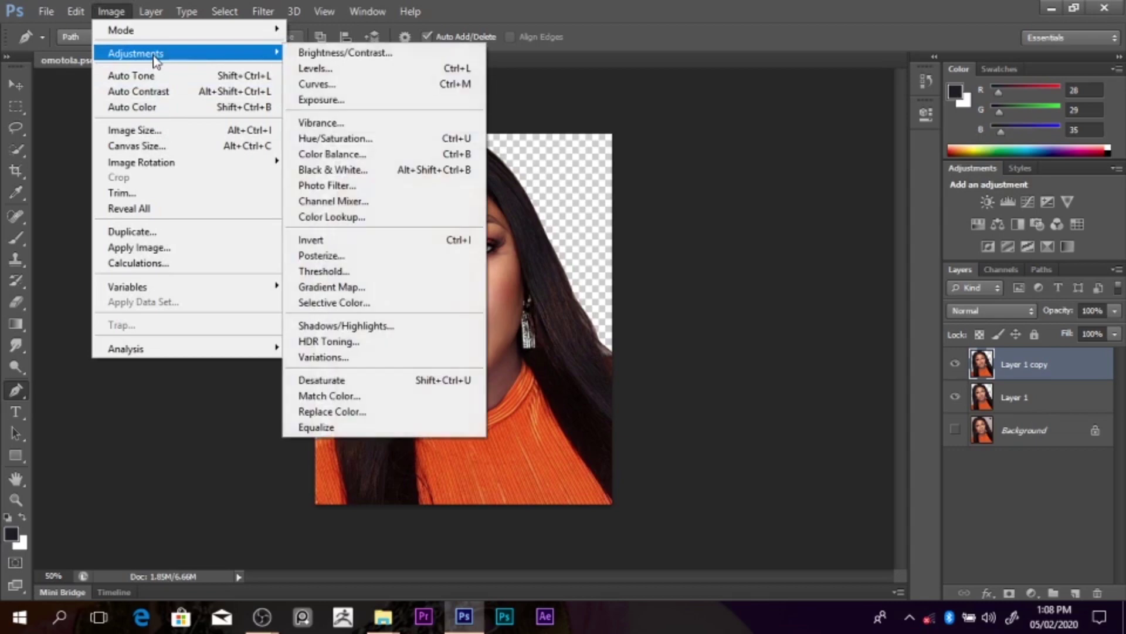
left_click(423, 326)
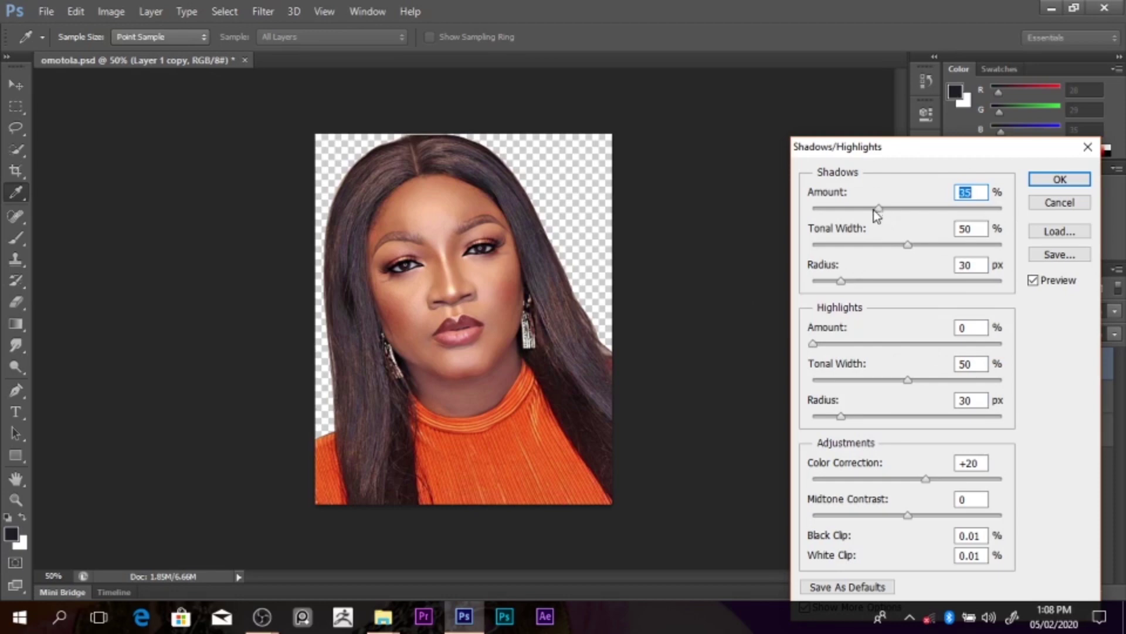
left_click_drag(876, 210, 844, 210)
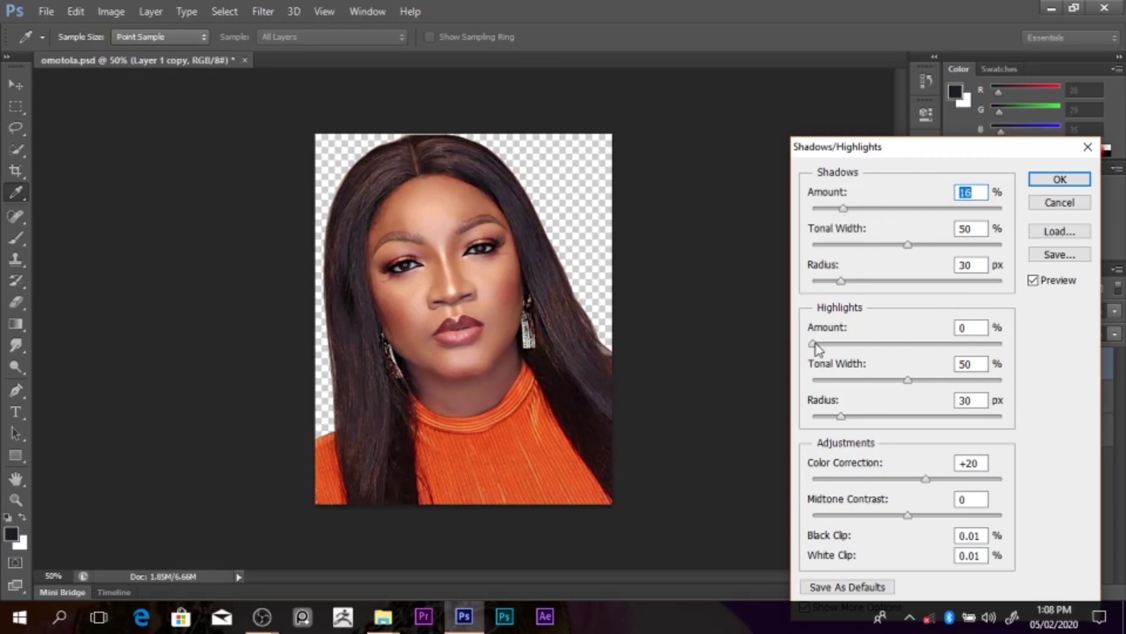
left_click_drag(813, 344, 833, 344)
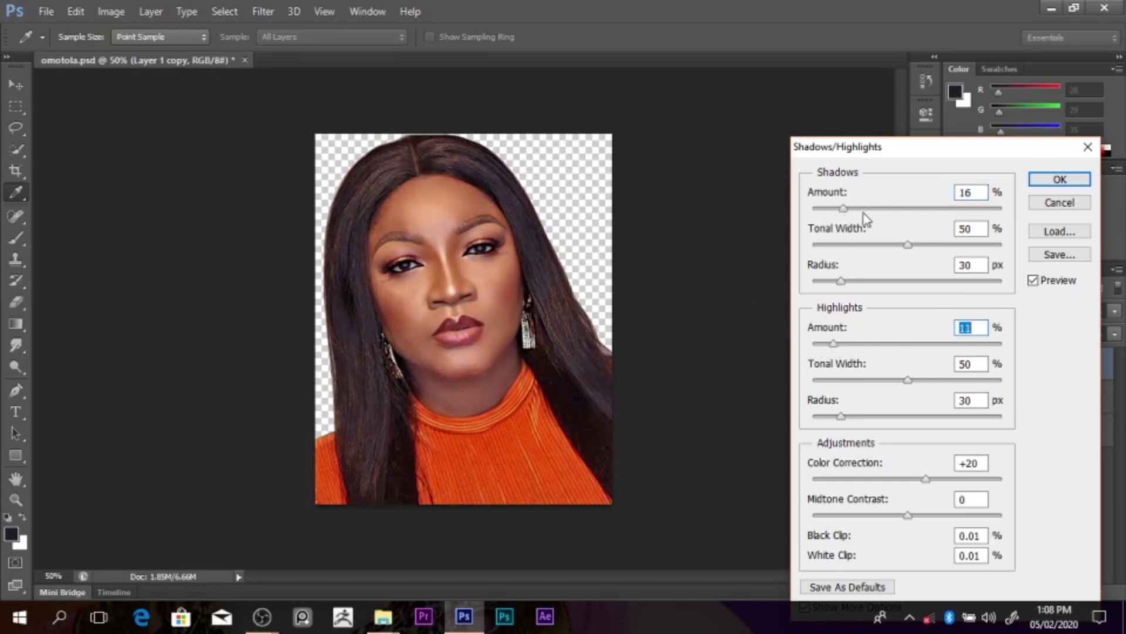
mouse_move(844, 209)
left_mouse_down()
mouse_move(828, 210)
mouse_move(839, 212)
left_mouse_up()
left_click(832, 209)
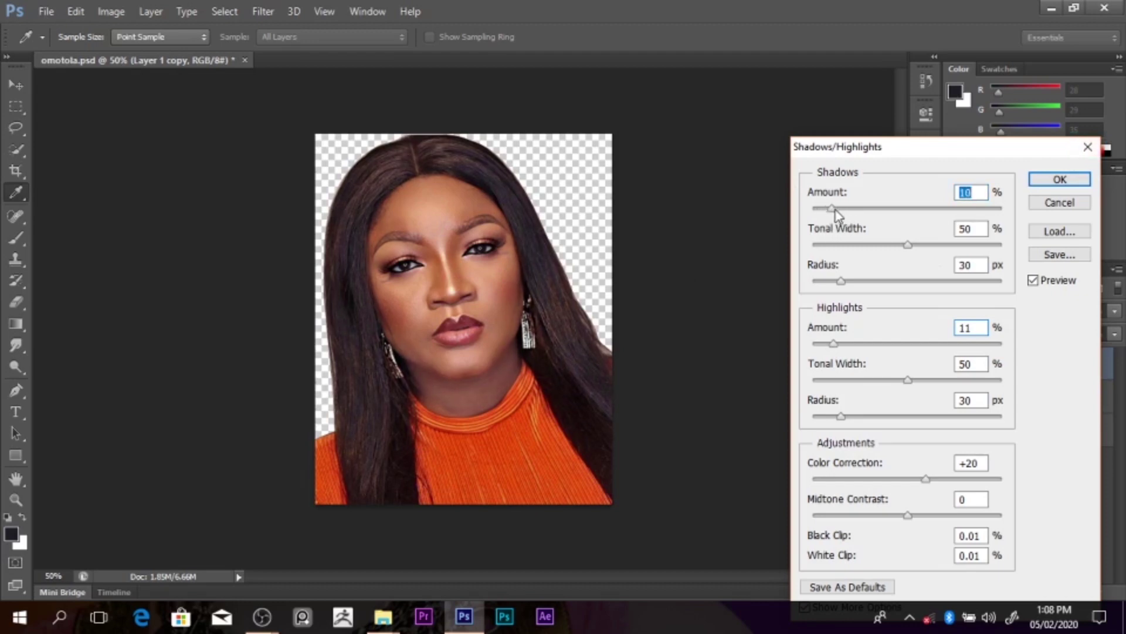
left_click(1073, 180)
left_click(954, 367)
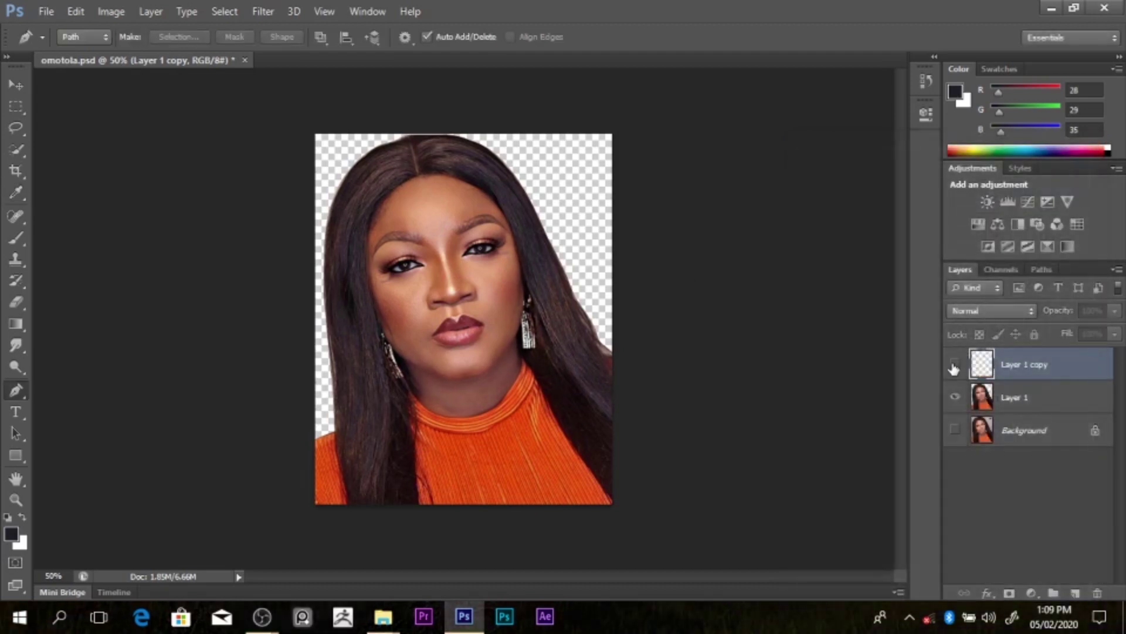
left_click(956, 366)
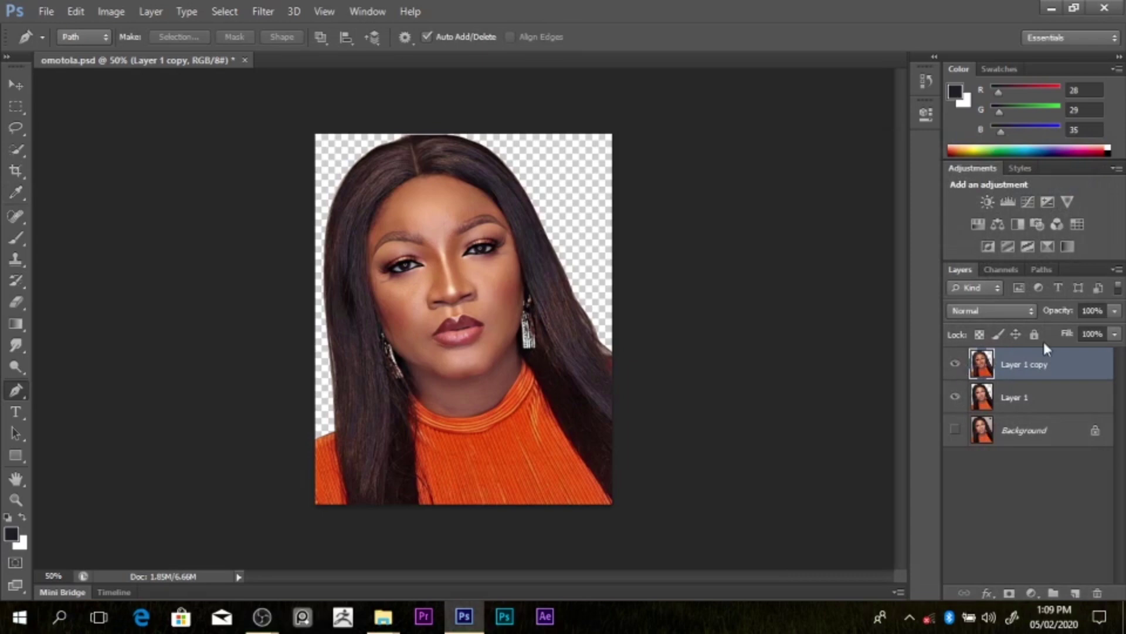
Step: Duplicate the adjusted layer, try Vivid Light on the new copy, and set its blend mode to Linear Light
key("ctrl+j")
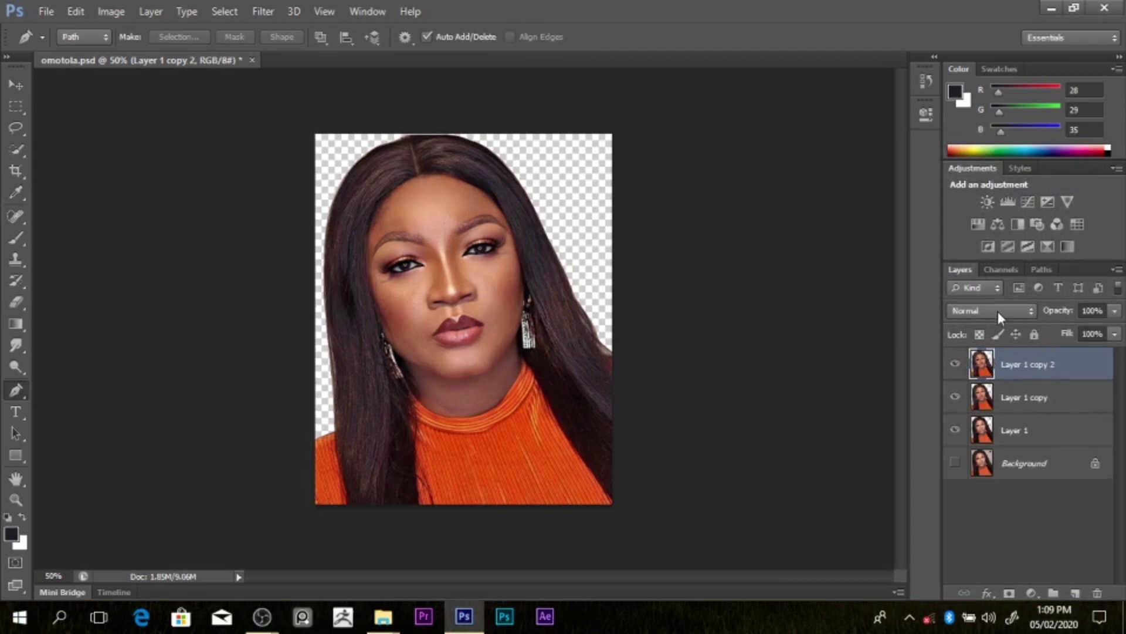
left_click(997, 311)
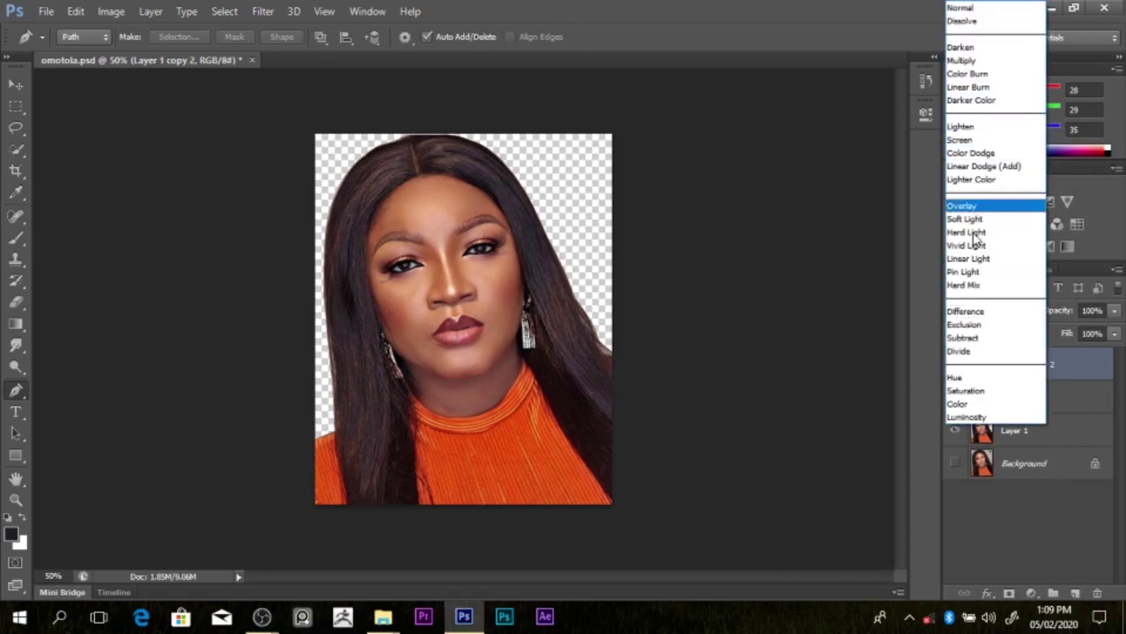
left_click(1088, 365)
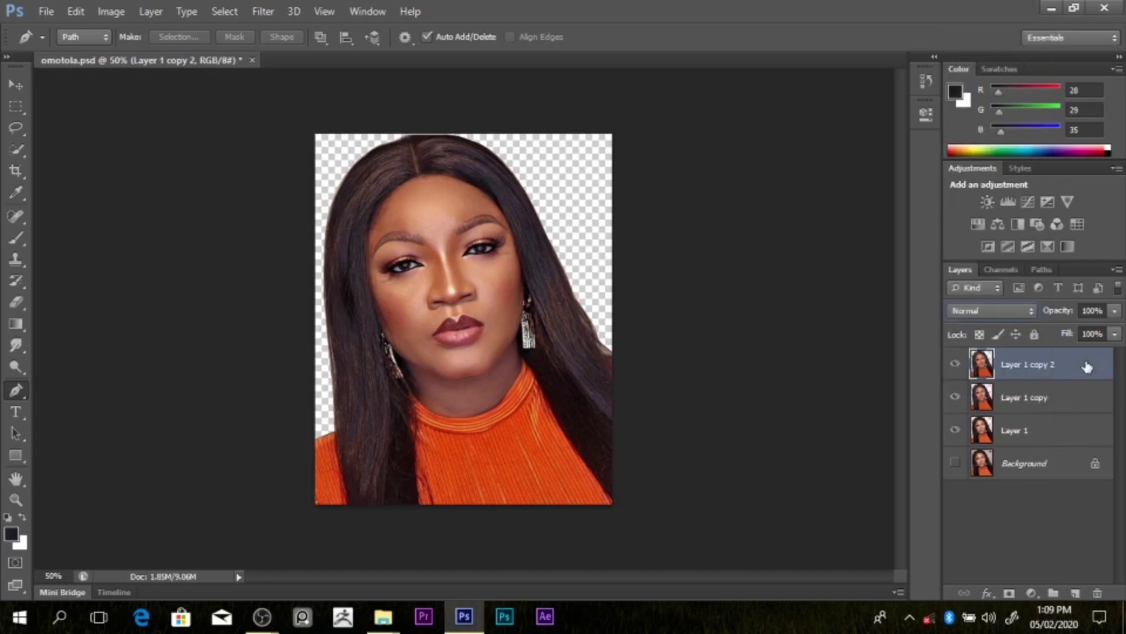
left_click(1009, 313)
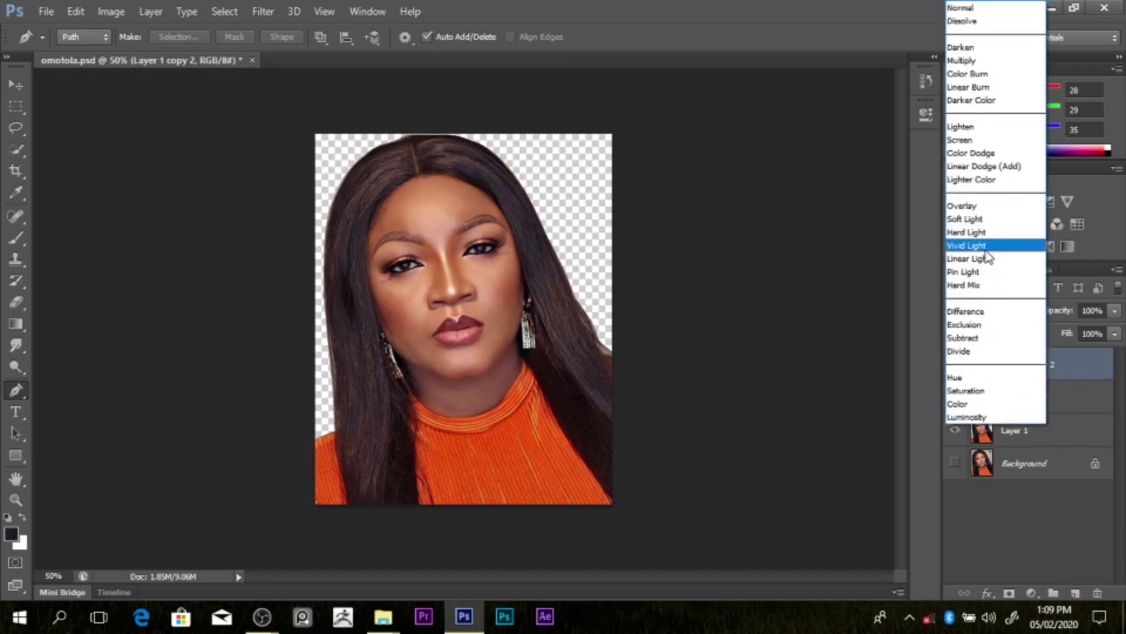
left_click(984, 247)
left_click(977, 309)
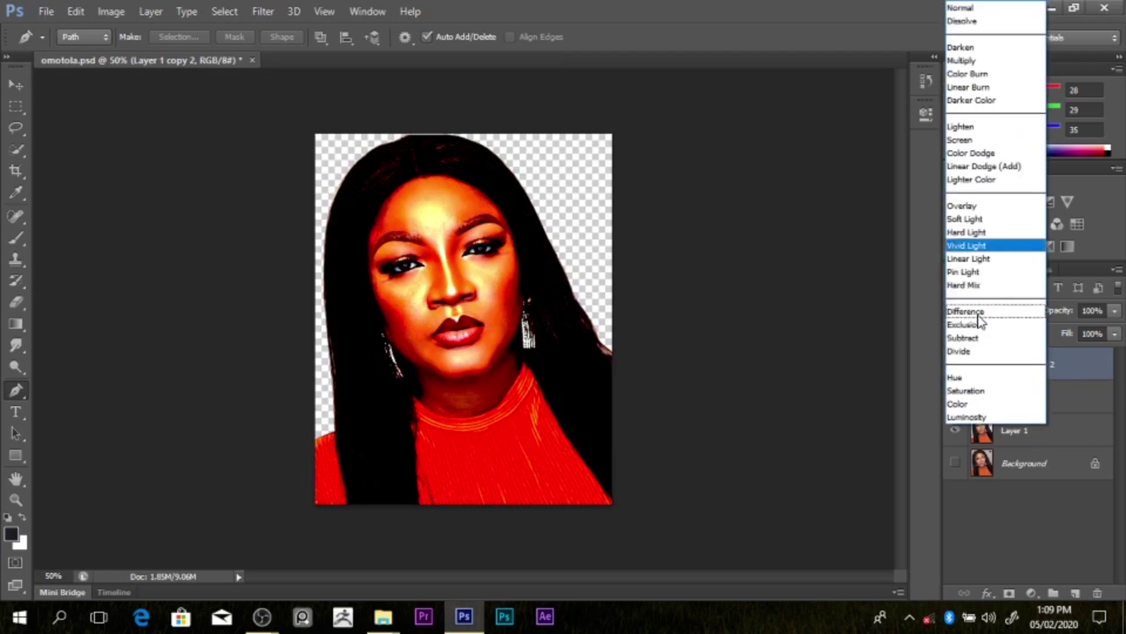
left_click(976, 259)
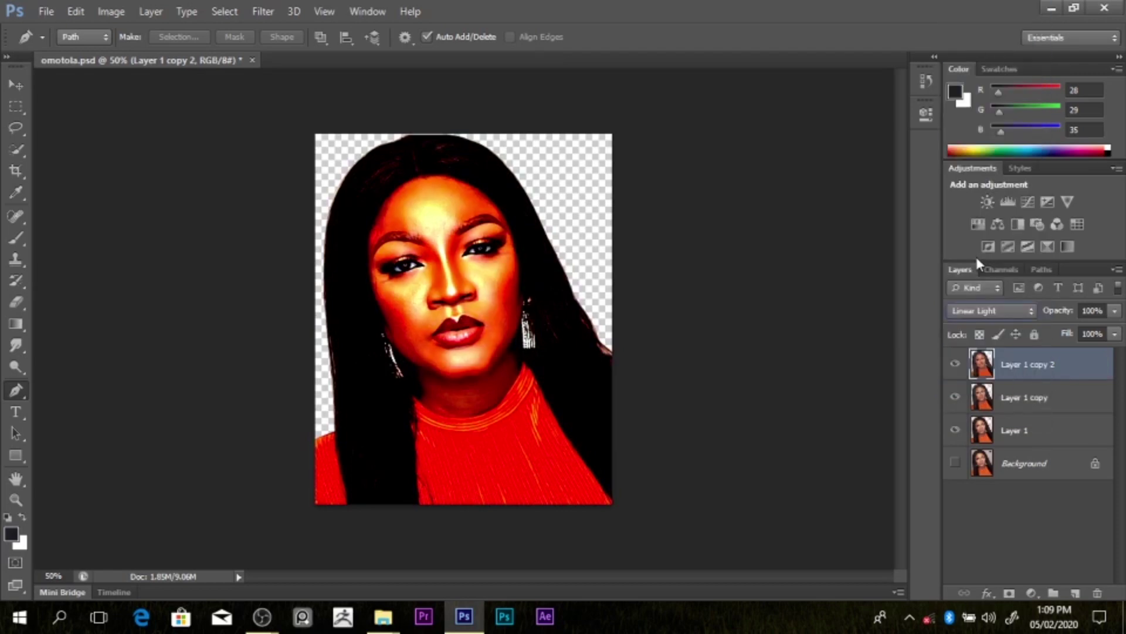
Step: Try the Hard Light blend mode on the topmost copy and return it to Linear Light
left_click(970, 311)
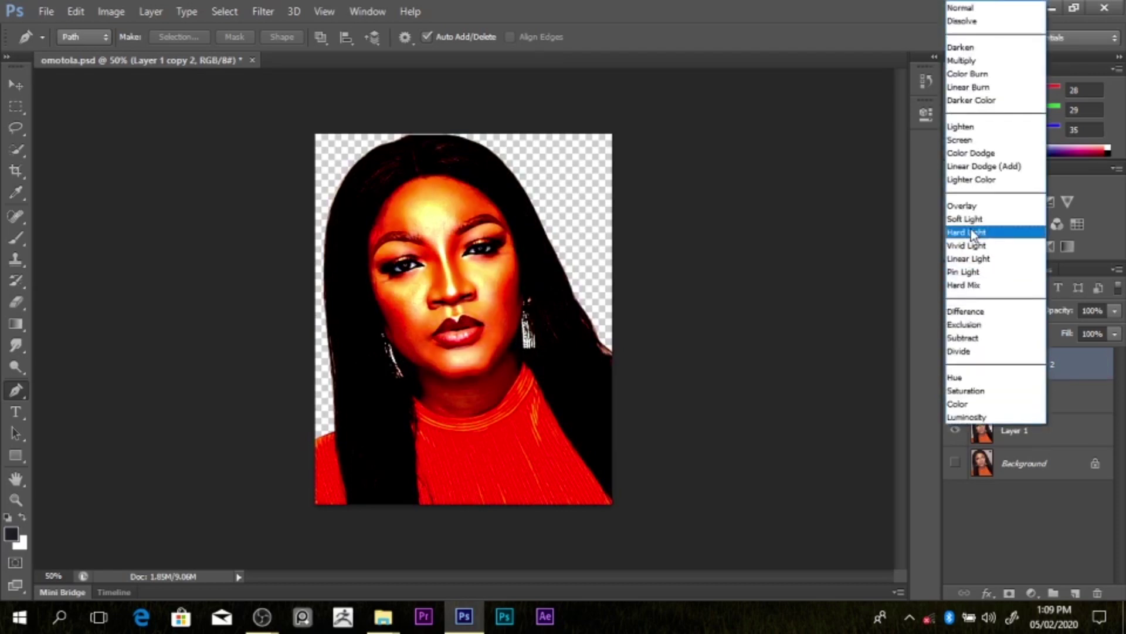
left_click(971, 232)
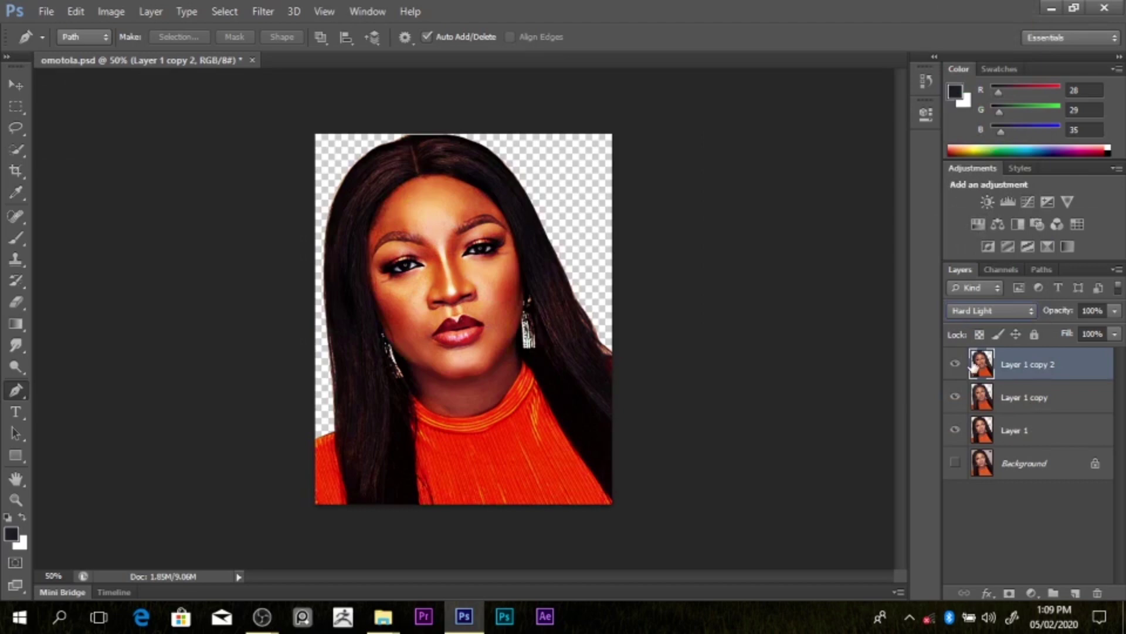
left_click(976, 313)
left_click(976, 254)
Step: Apply a High Pass filter with a 2.1 pixel radius to the Linear Light copy and merge it into Layer 1 copy
left_click(268, 16)
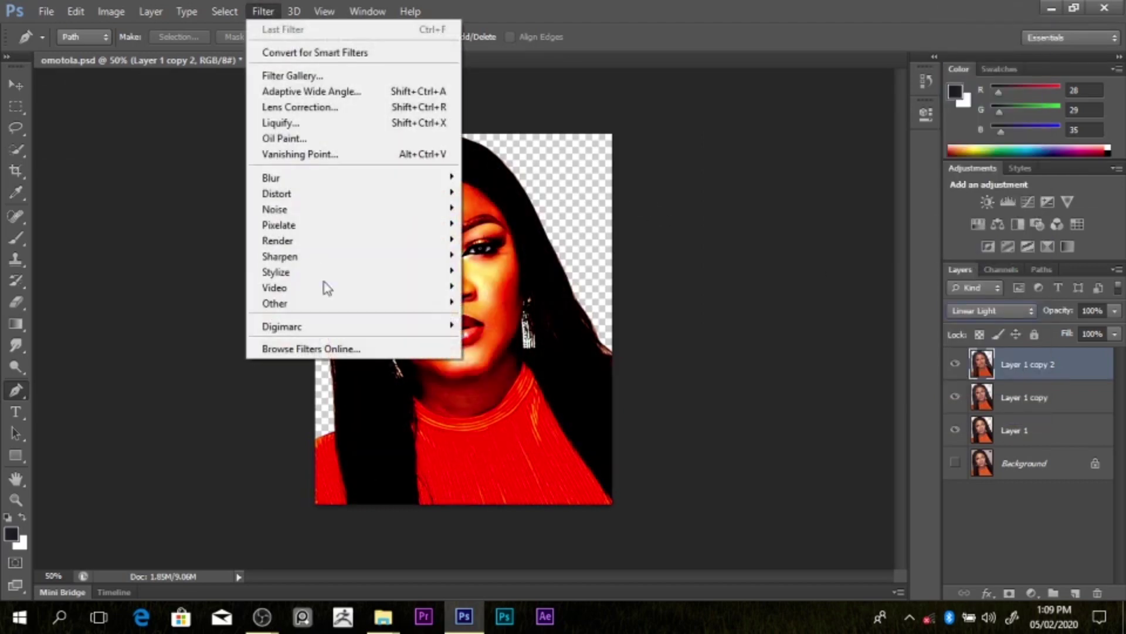
mouse_move(329, 305)
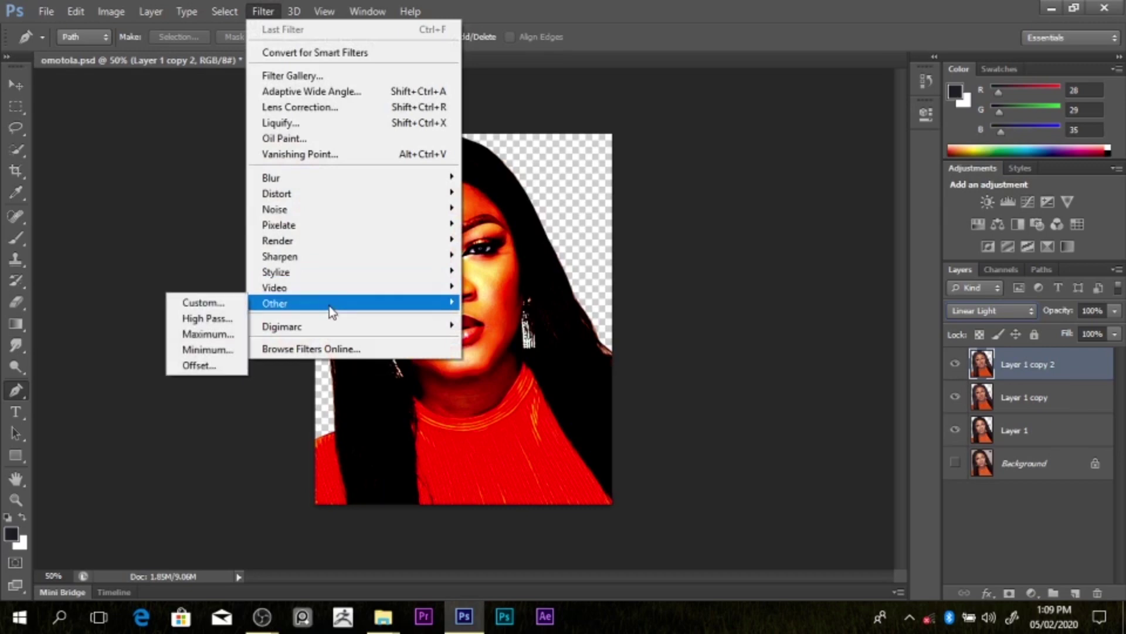
left_click(206, 317)
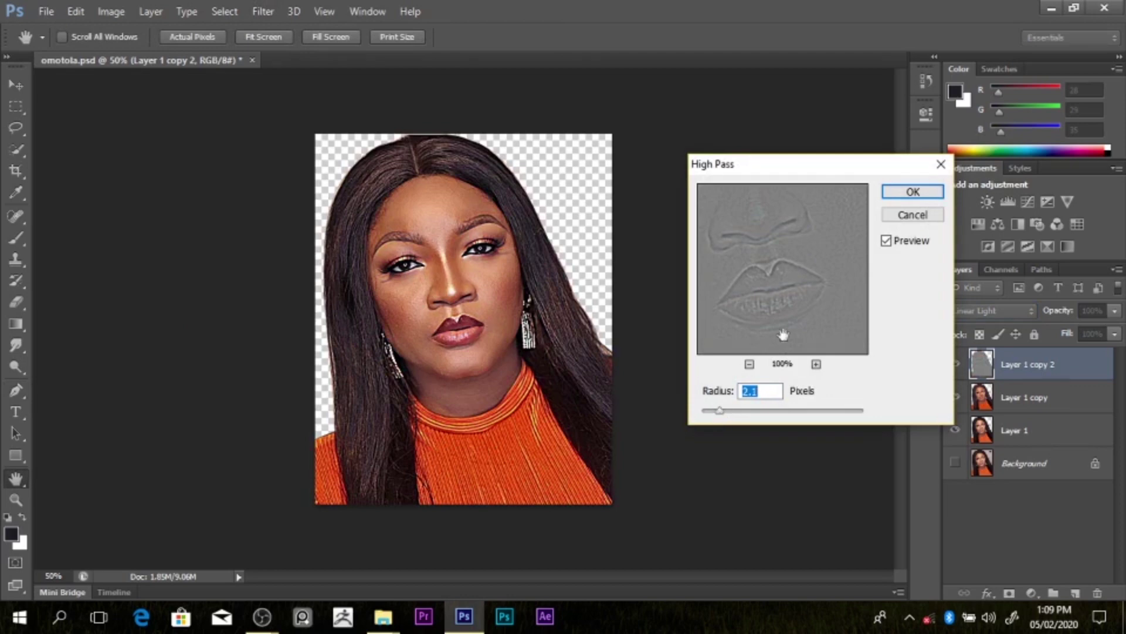
left_click(913, 191)
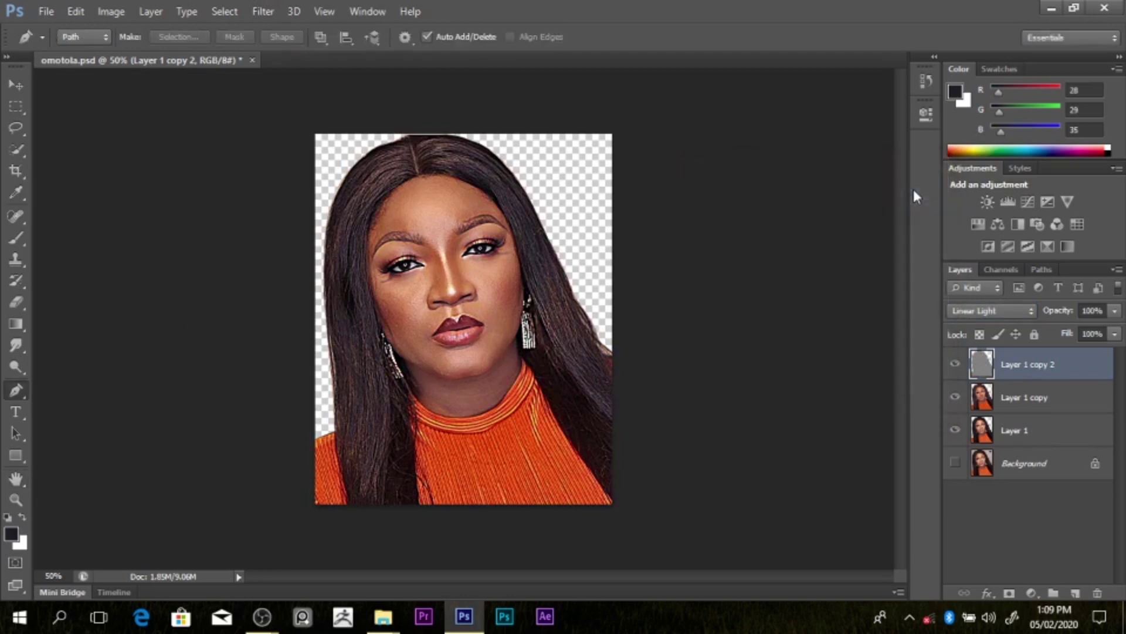
key("Delete")
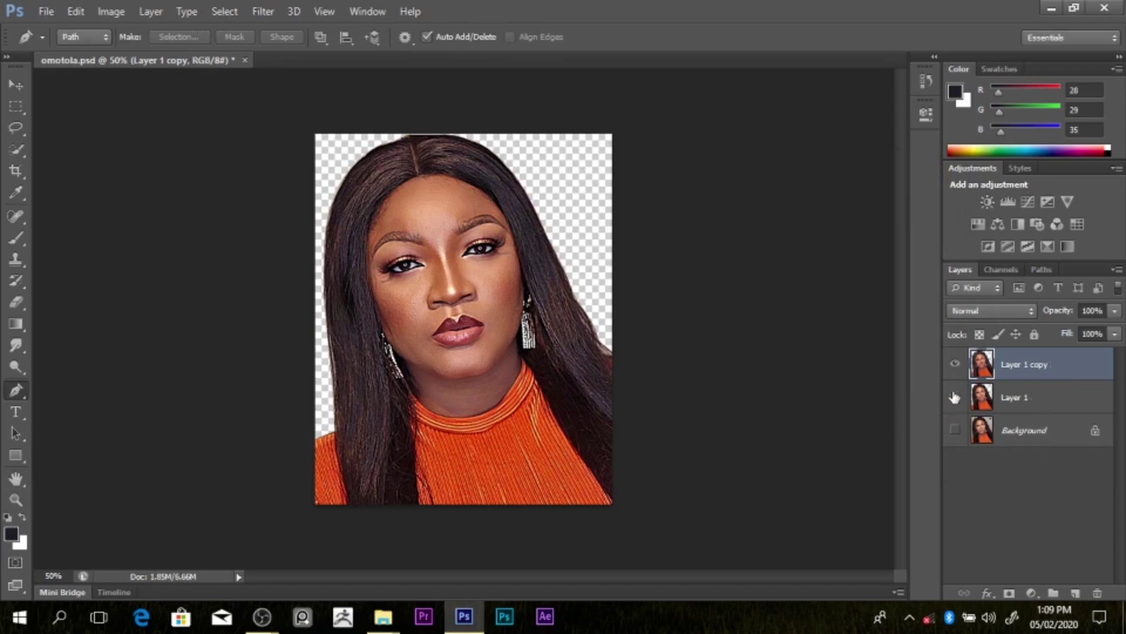
Step: Compare the sharpened portrait with the original cut-out by switching Layer 1 copy off and on
left_click(955, 365)
left_click(954, 365)
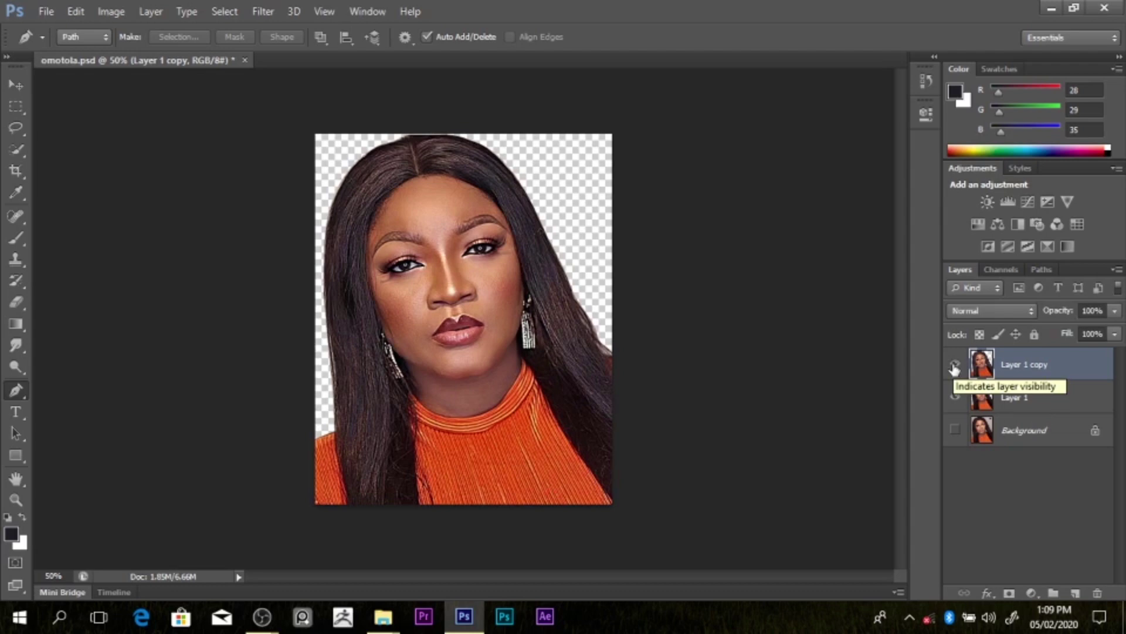
left_click(955, 365)
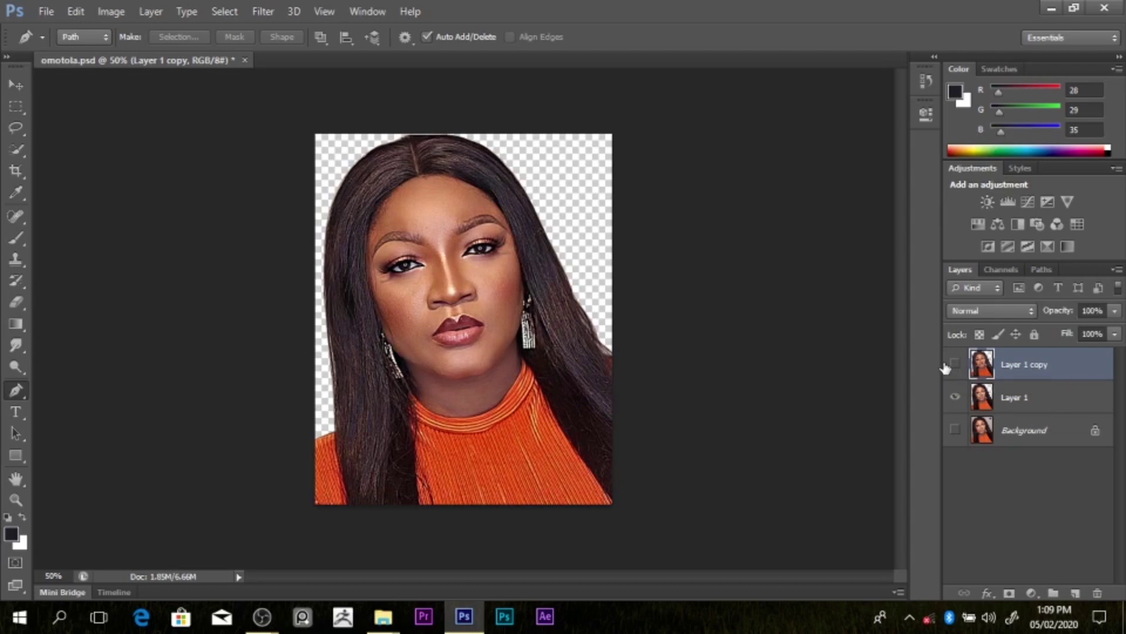
left_click(955, 366)
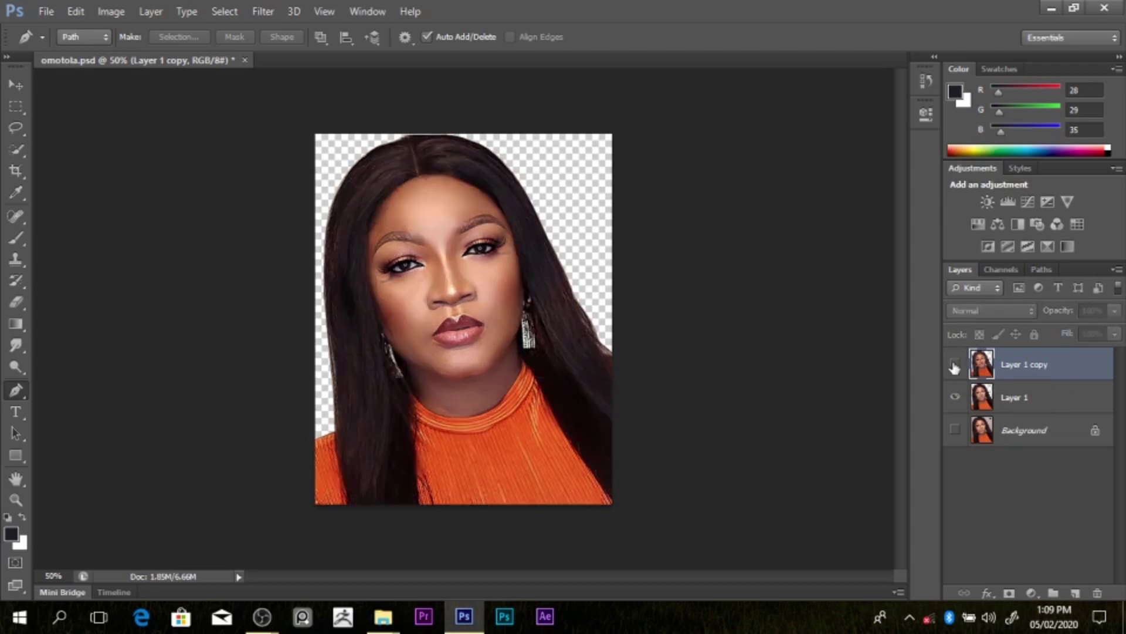
left_click(954, 366)
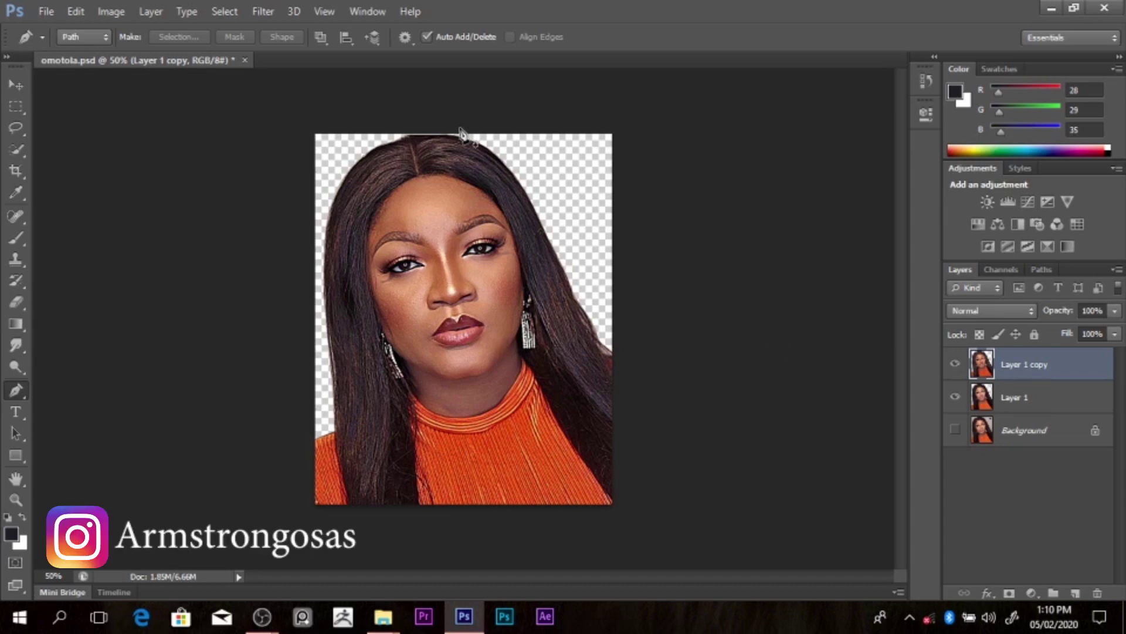
Step: Examine the sharpened face and hair at 100% and the whole portrait at 50% magnification
key("ctrl+plus")
key("ctrl+plus")
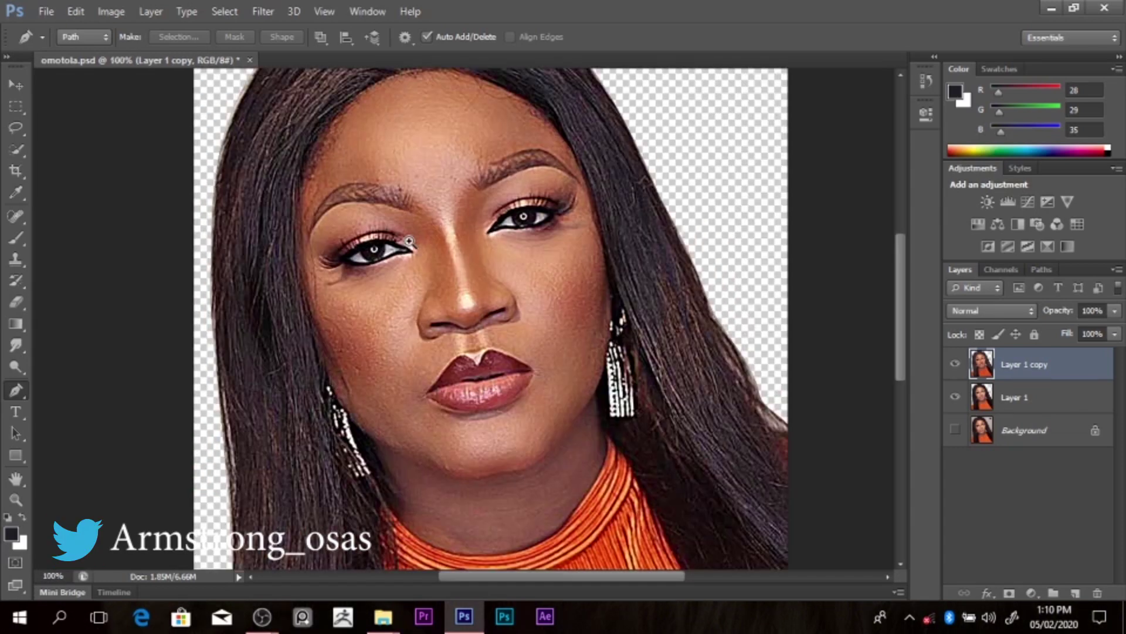
key("ctrl+minus")
key("ctrl+minus")
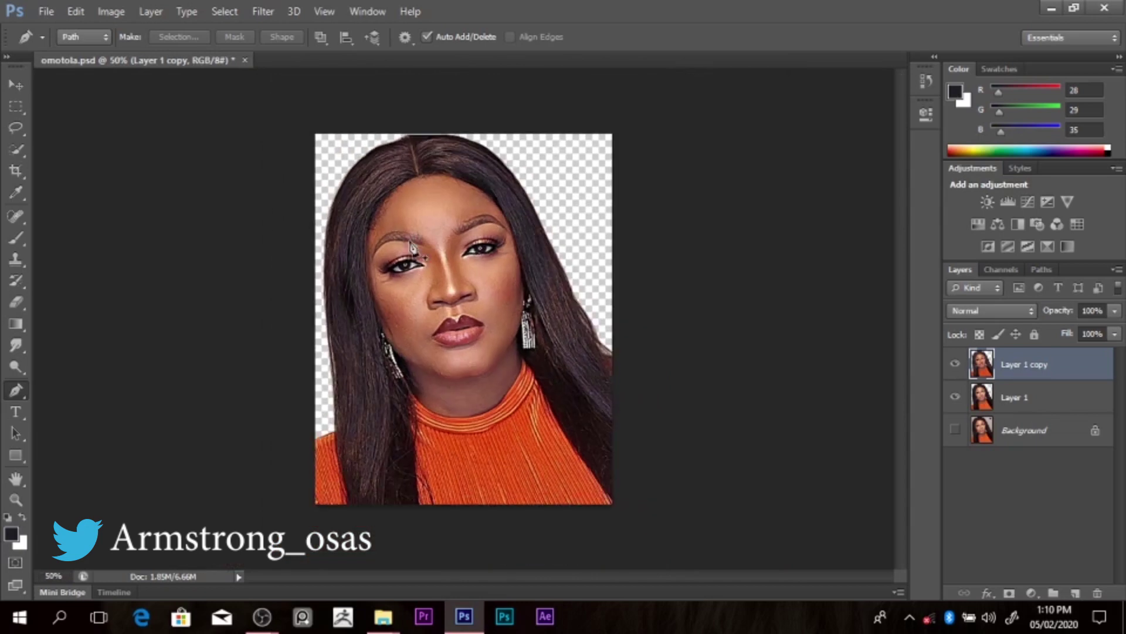
key("ctrl+plus")
key("ctrl+plus")
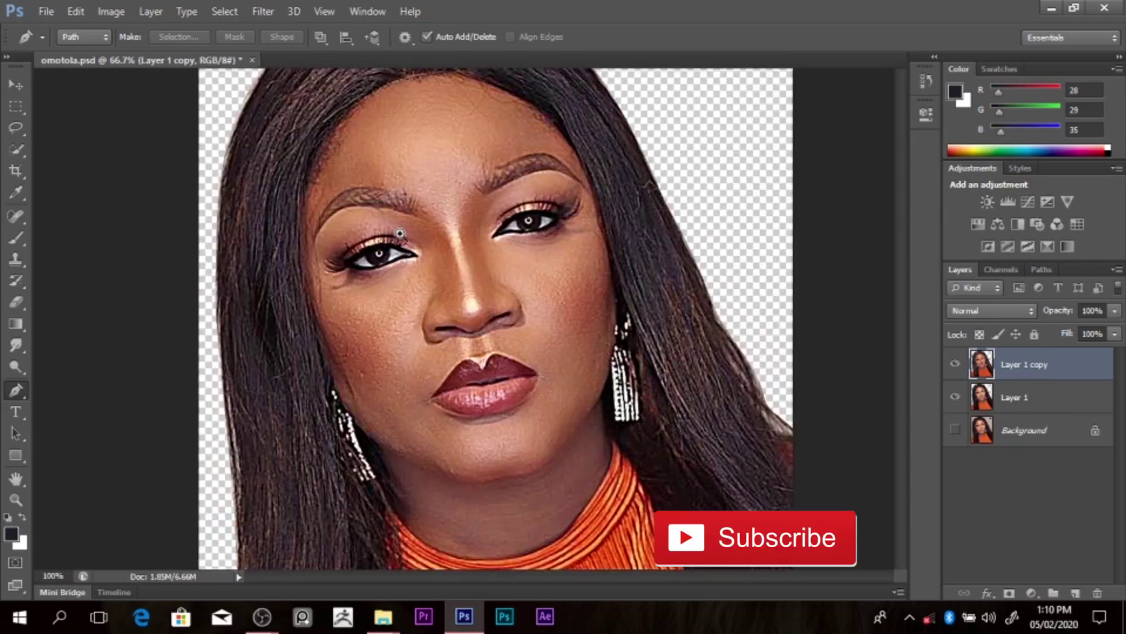
key("ctrl+minus")
key("ctrl+minus")
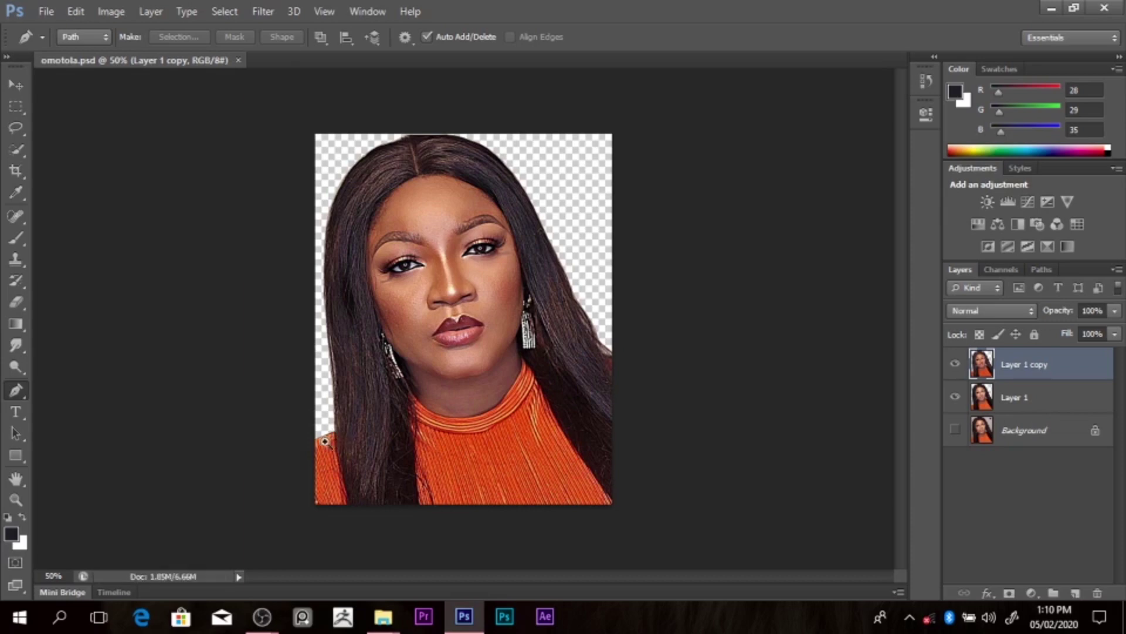
Step: Start a Pen path beside the left-hand hair, tracing its outer edge down over the shoulder and past the canvas's bottom edge
key("ctrl+plus")
left_click(275, 430)
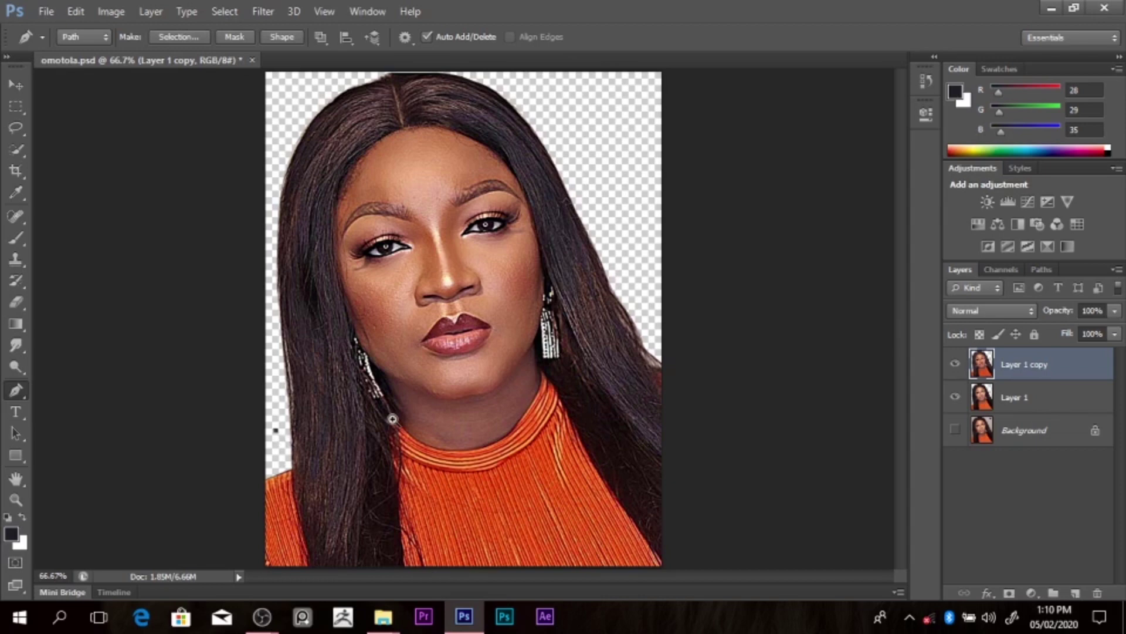
scroll(392, 419, "up", 1)
left_click_drag(900, 353, 900, 400)
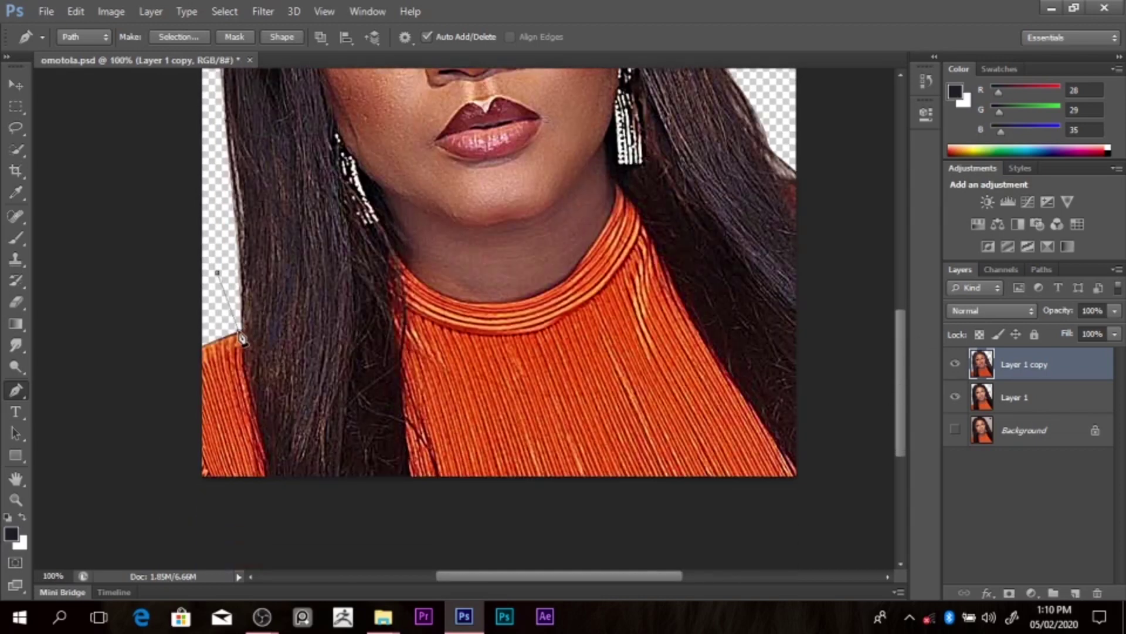
left_click_drag(258, 428, 267, 486)
left_click_drag(390, 519, 405, 515)
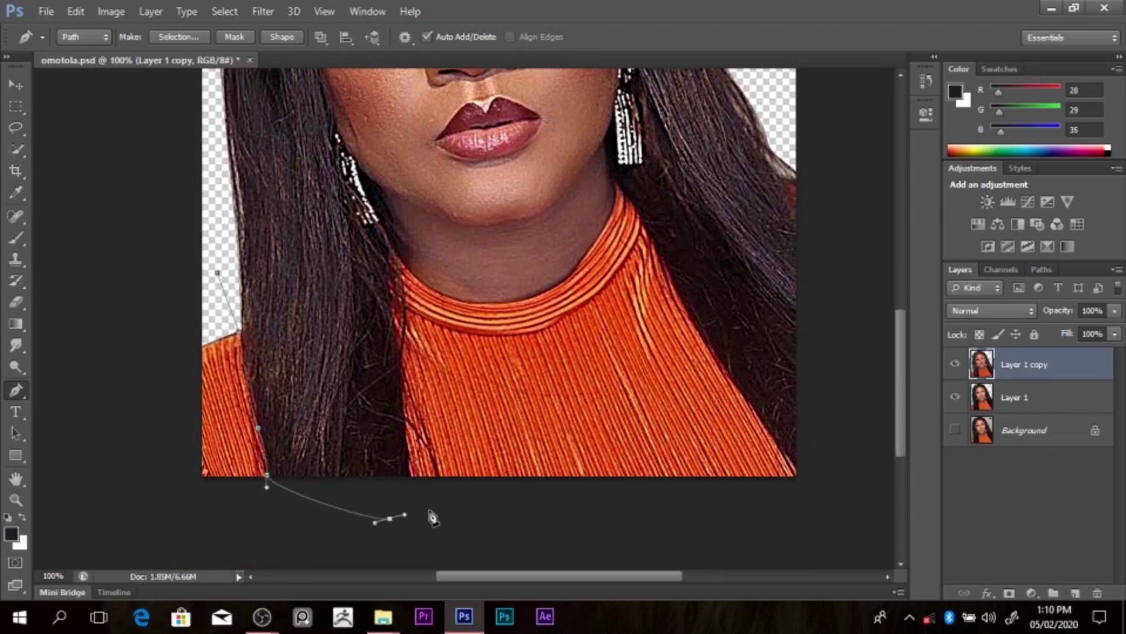
Step: Continue the path up the inner edge of the left-hand hair, along the orange dress to the neck below the earring
left_click(416, 489)
left_click_drag(413, 481, 412, 468)
left_click_drag(408, 418, 406, 414)
left_click_drag(402, 373, 403, 352)
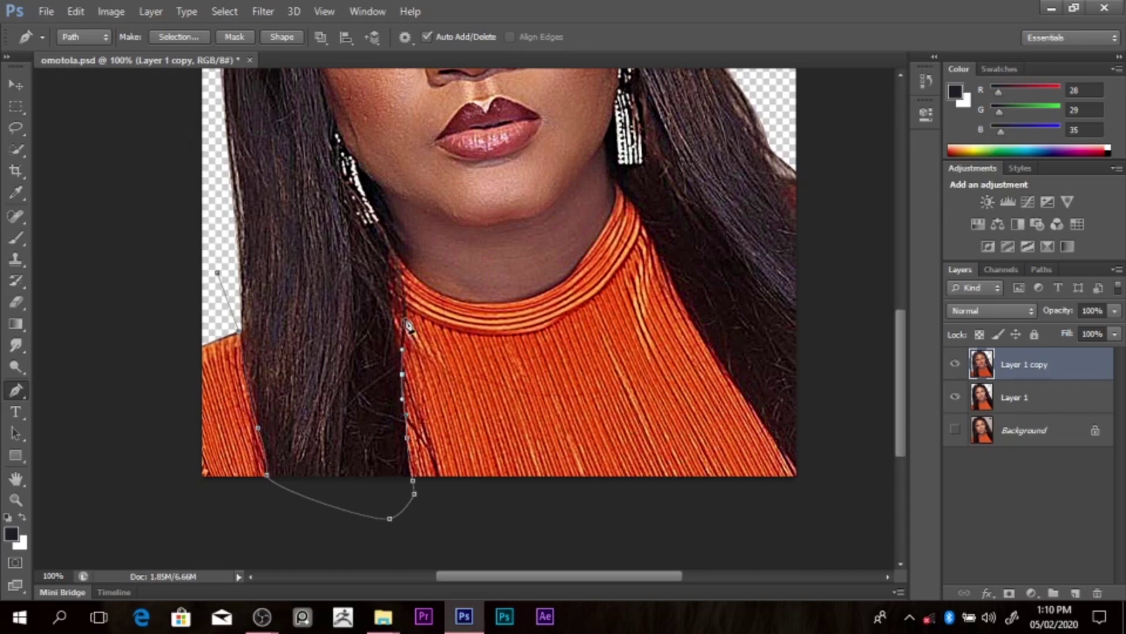
left_click_drag(406, 317, 406, 297)
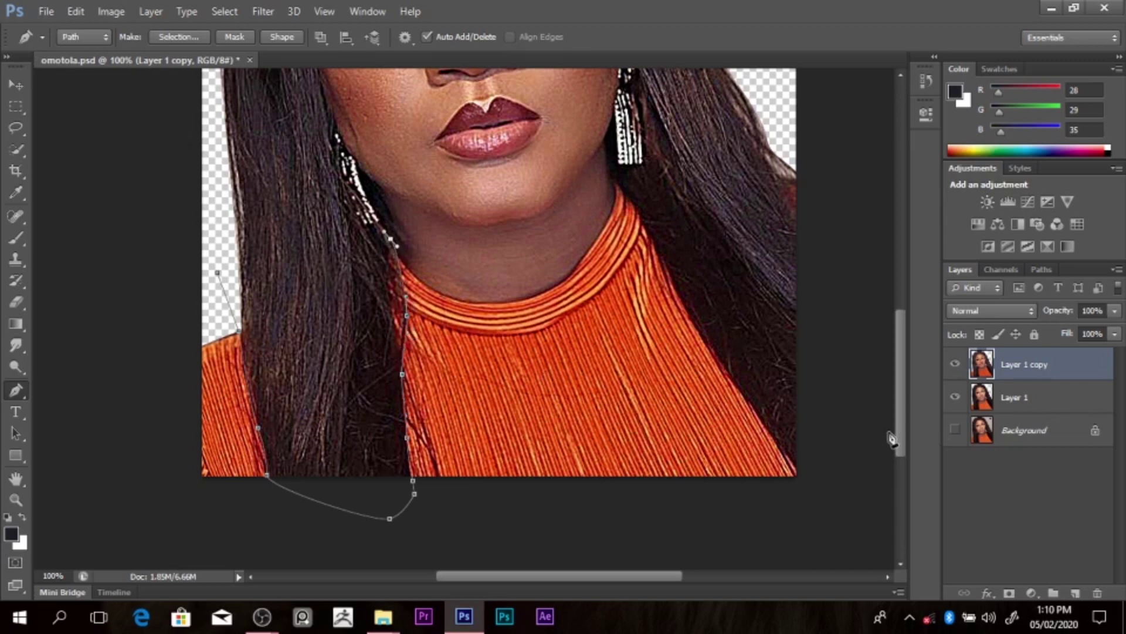
left_click_drag(889, 430, 900, 399)
key("ctrl+z")
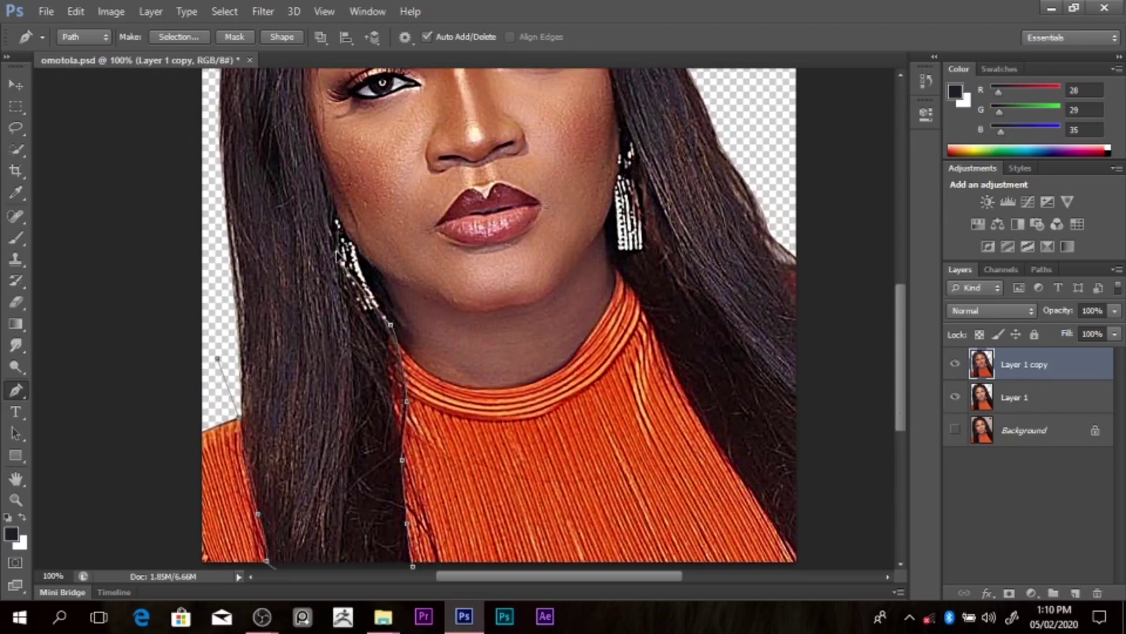
Step: Extend the path up along the left-hand earring and the edge of the cheek to the temple
left_click(333, 195)
scroll(901, 414, "up", 5)
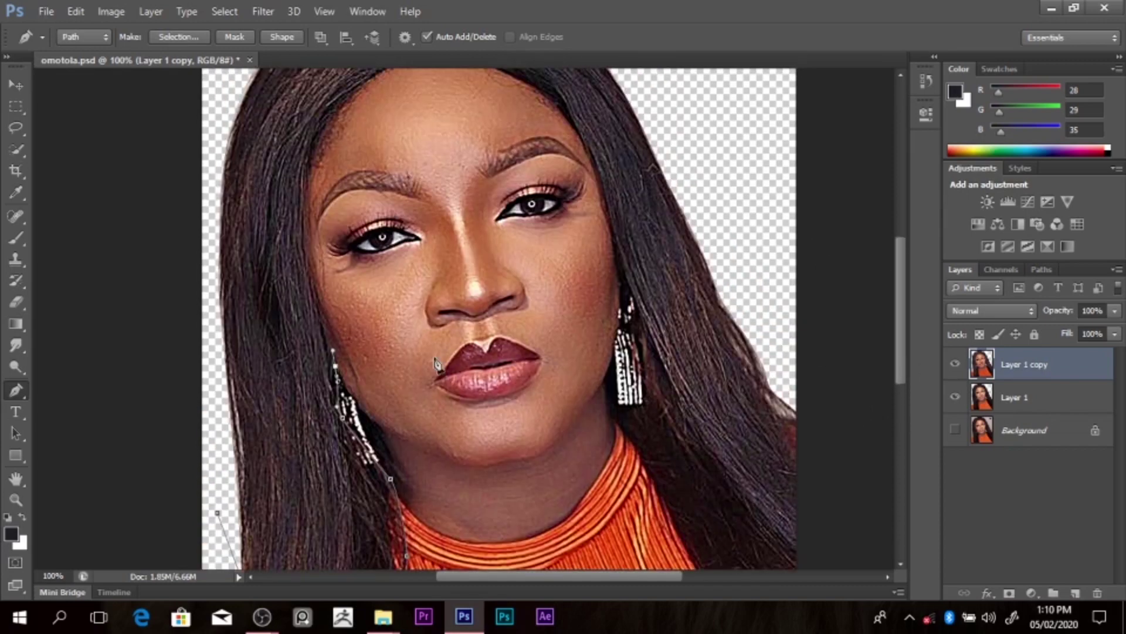
left_click_drag(321, 325, 317, 310)
left_click_drag(303, 200, 305, 172)
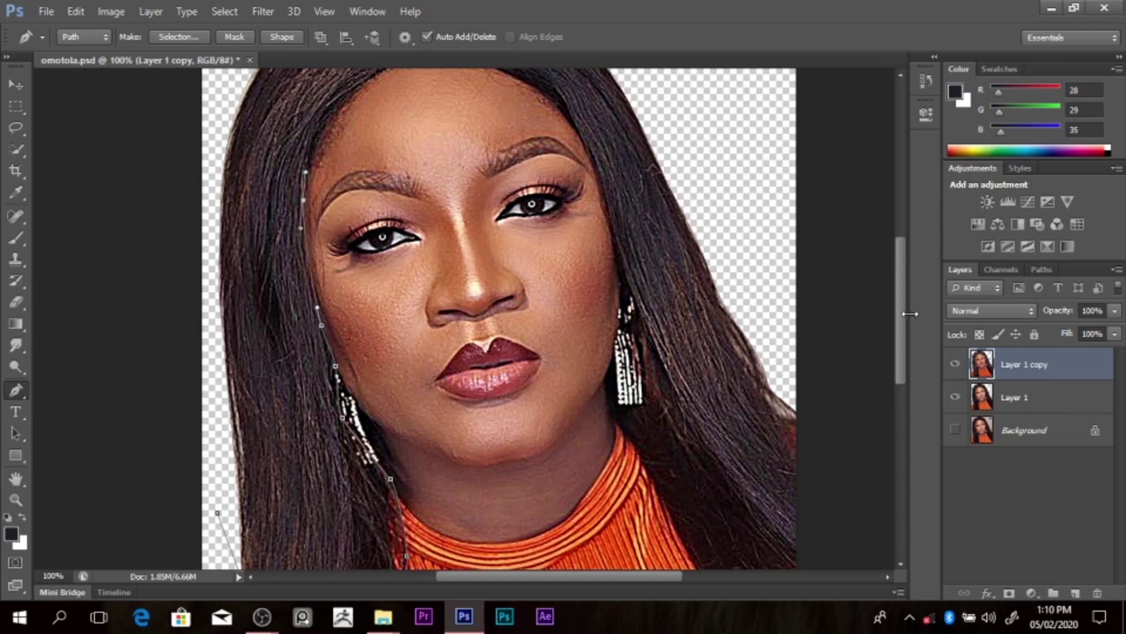
Step: Trace the path along the hairline across the forehead and down the right side of the face to the right-hand earring
scroll(910, 313, "up", 5)
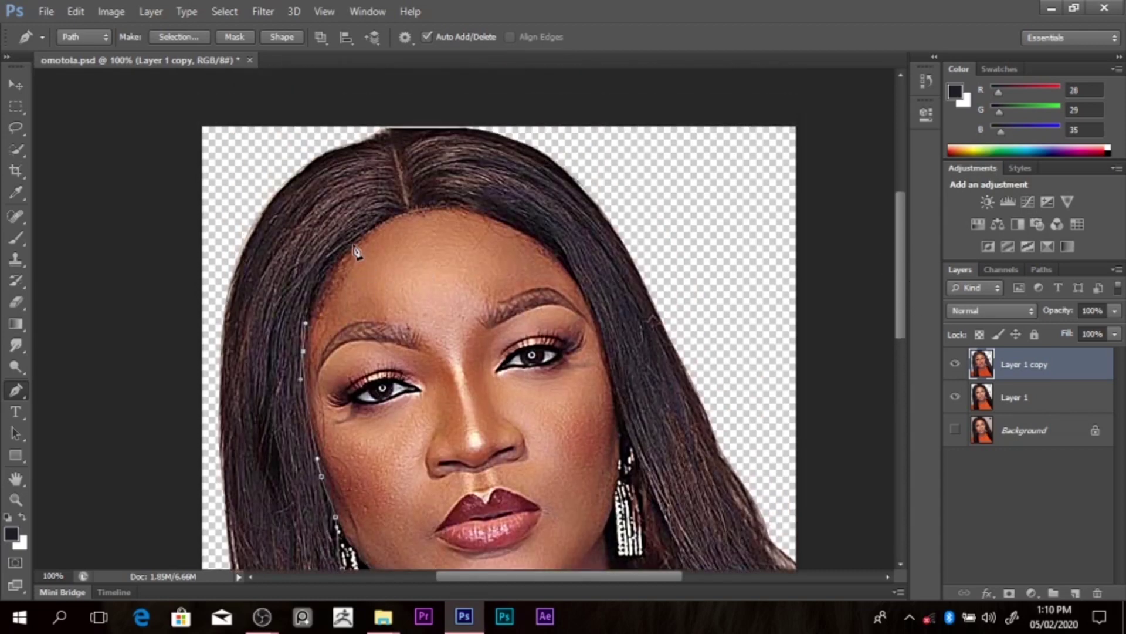
left_click_drag(353, 246, 402, 214)
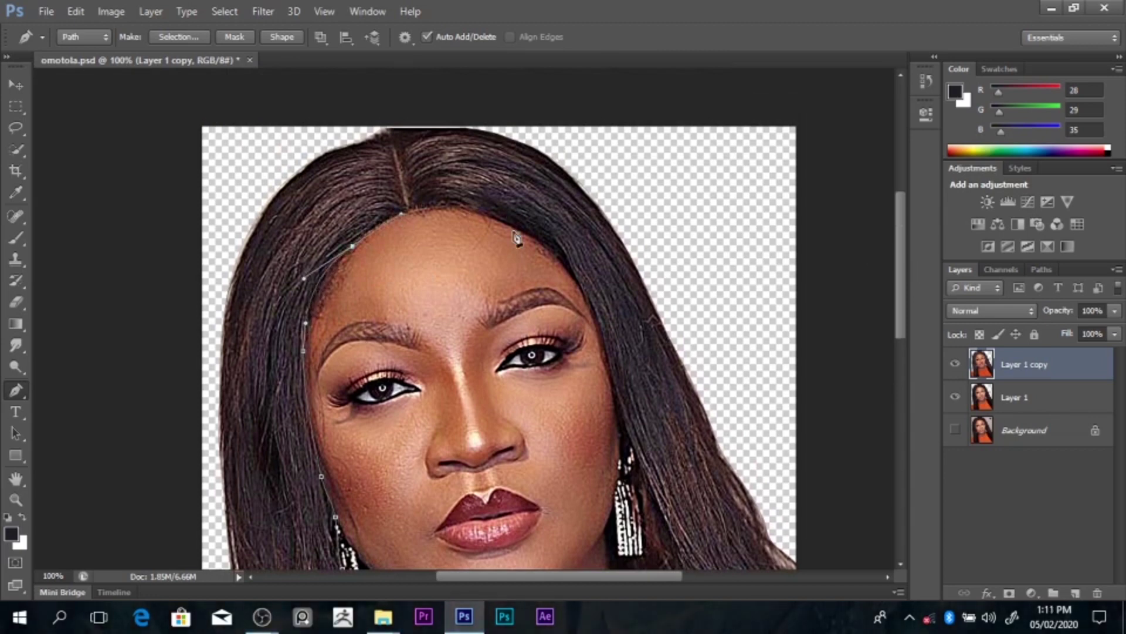
left_click_drag(514, 228, 598, 269)
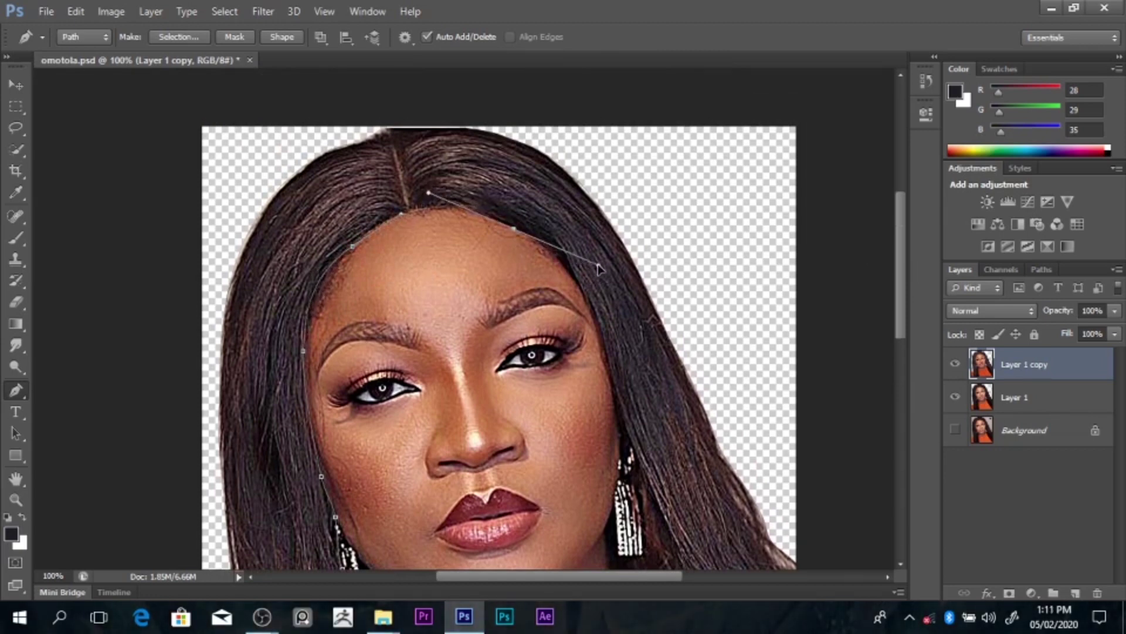
left_click(514, 230, "alt")
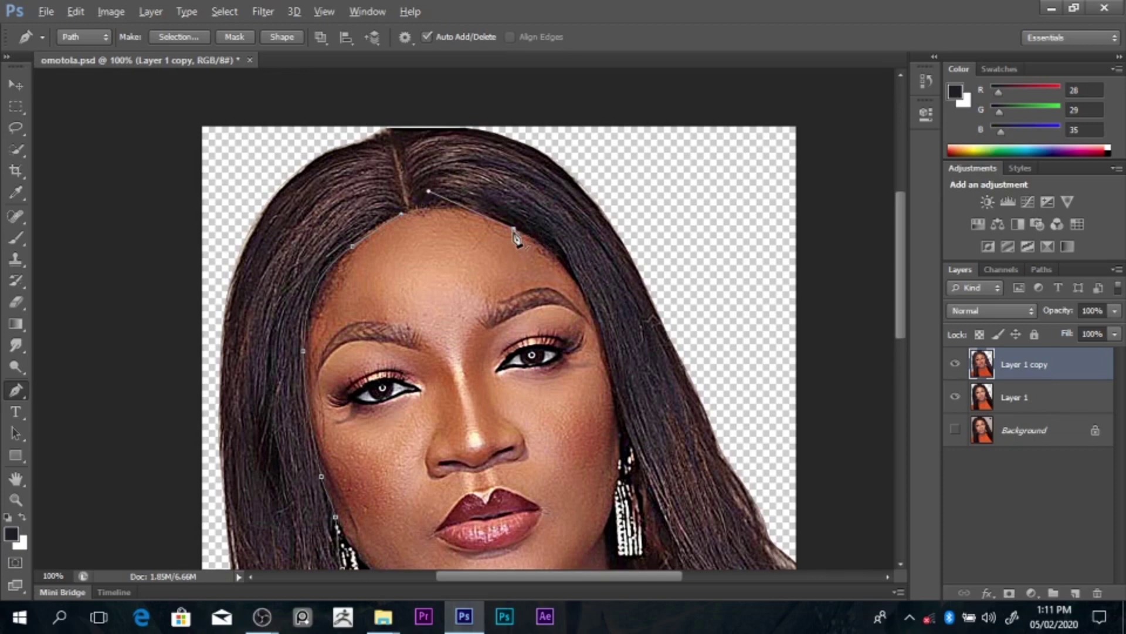
left_click_drag(584, 293, 613, 345)
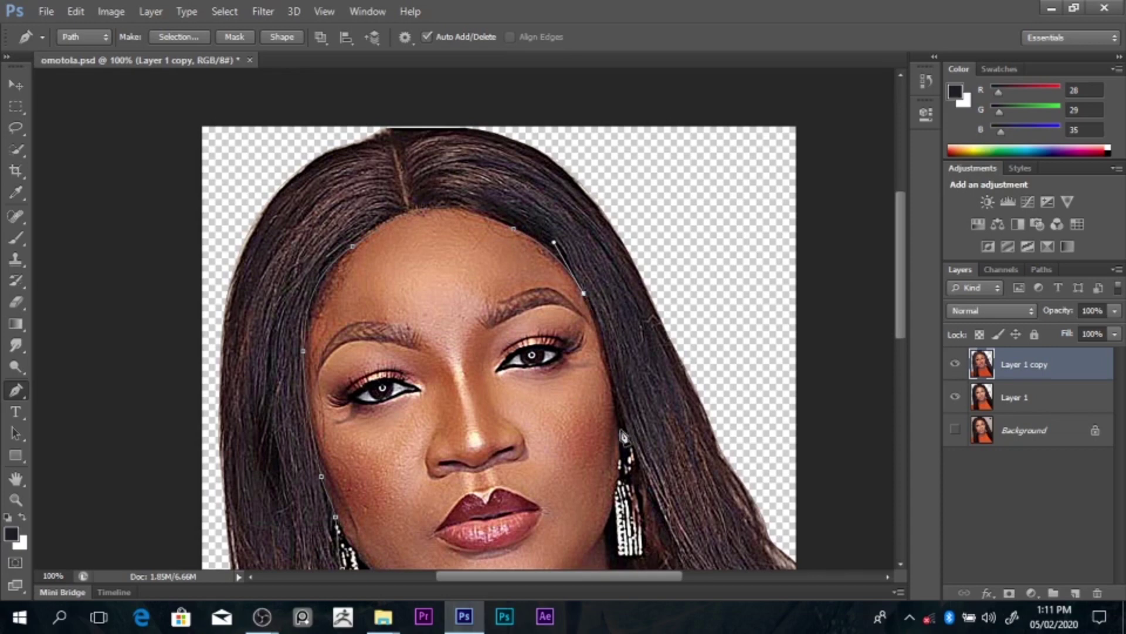
left_click_drag(618, 398, 626, 475)
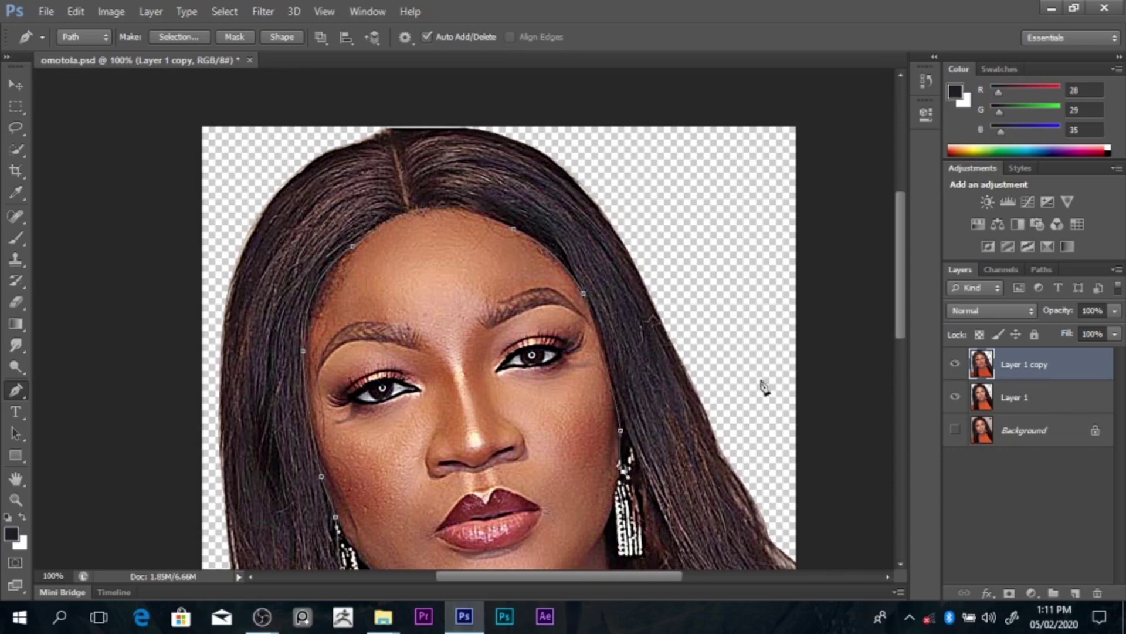
Step: Trace the path around the right-hand earring and along the jaw and neck to the collar
left_click_drag(904, 285, 907, 321)
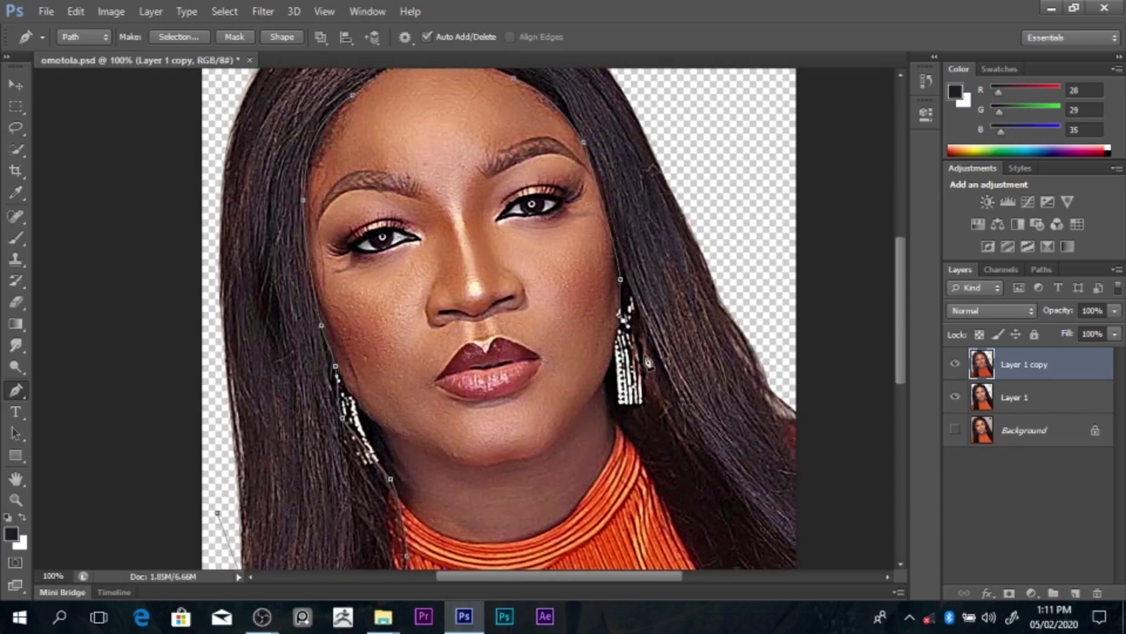
left_click_drag(635, 337, 640, 351)
left_click_drag(642, 401, 619, 404)
left_click(643, 401, "alt")
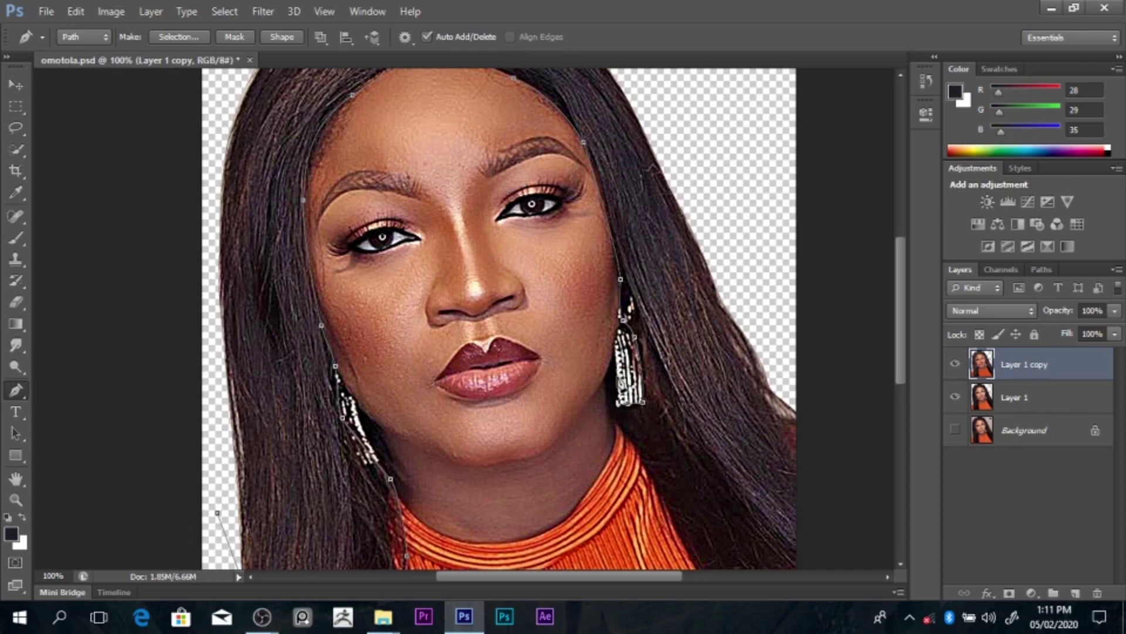
left_click_drag(616, 359, 604, 375)
left_click_drag(605, 377, 603, 381)
left_click_drag(614, 419, 626, 432)
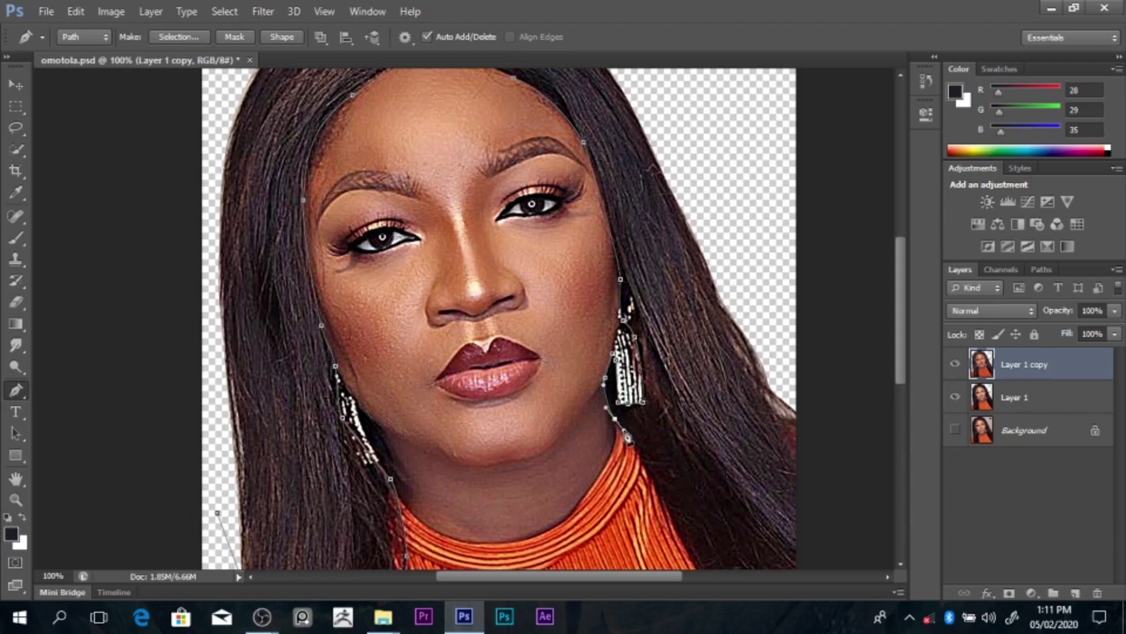
Step: Continue the path along the boundary between the dress and the right-hand hair to just beyond the canvas's lower right corner
scroll(902, 382, "down", 5)
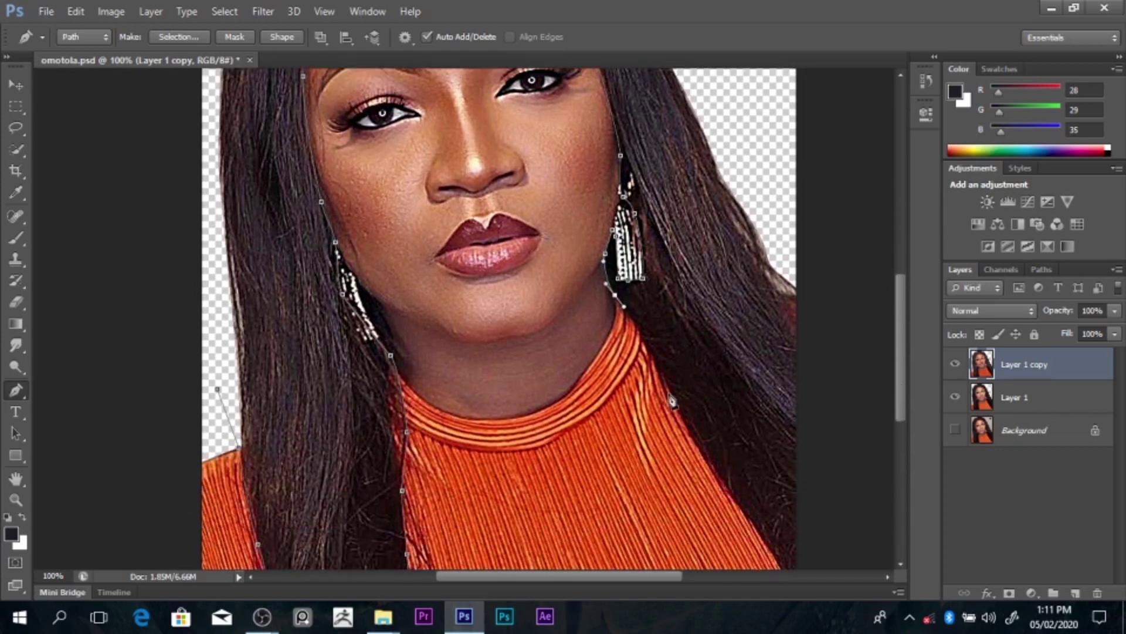
left_click_drag(670, 395, 702, 454)
left_click_drag(899, 367, 903, 387)
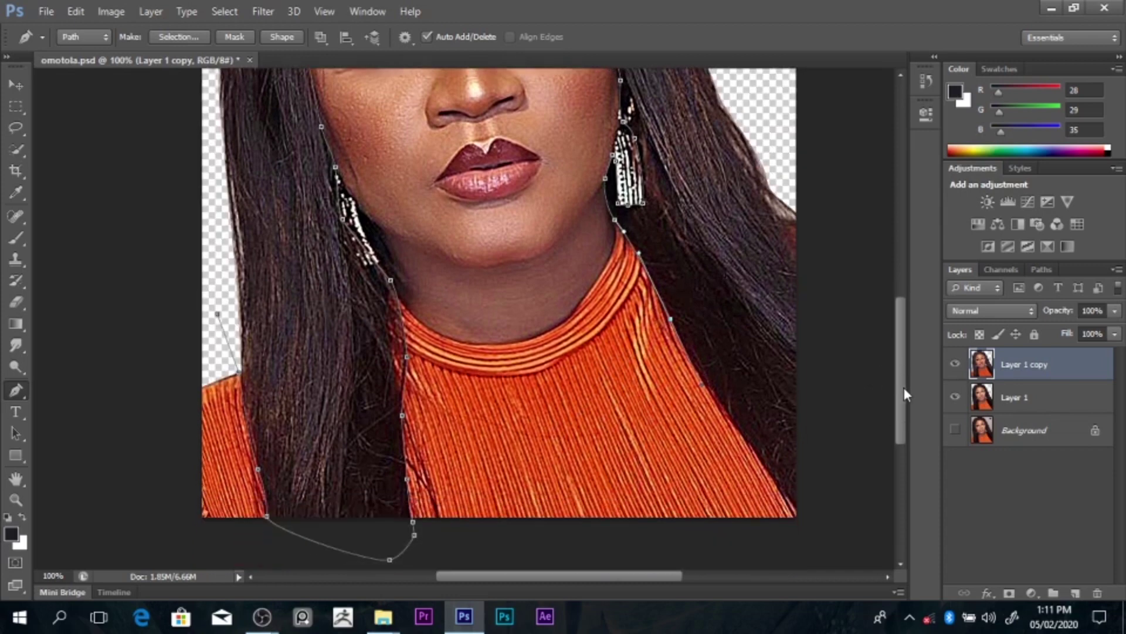
left_click_drag(810, 512, 836, 521)
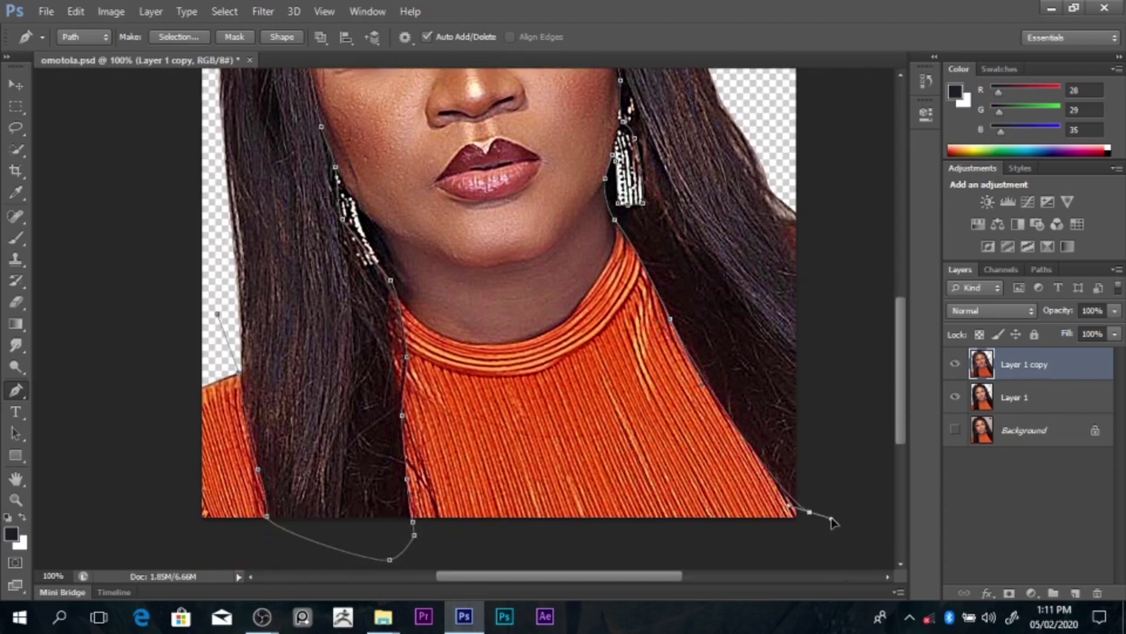
Step: Carry the path up outside the canvas's right edge and back in to the hair's outer edge at the shoulder
left_click_drag(850, 416, 850, 398)
left_click(839, 277)
left_click(797, 251)
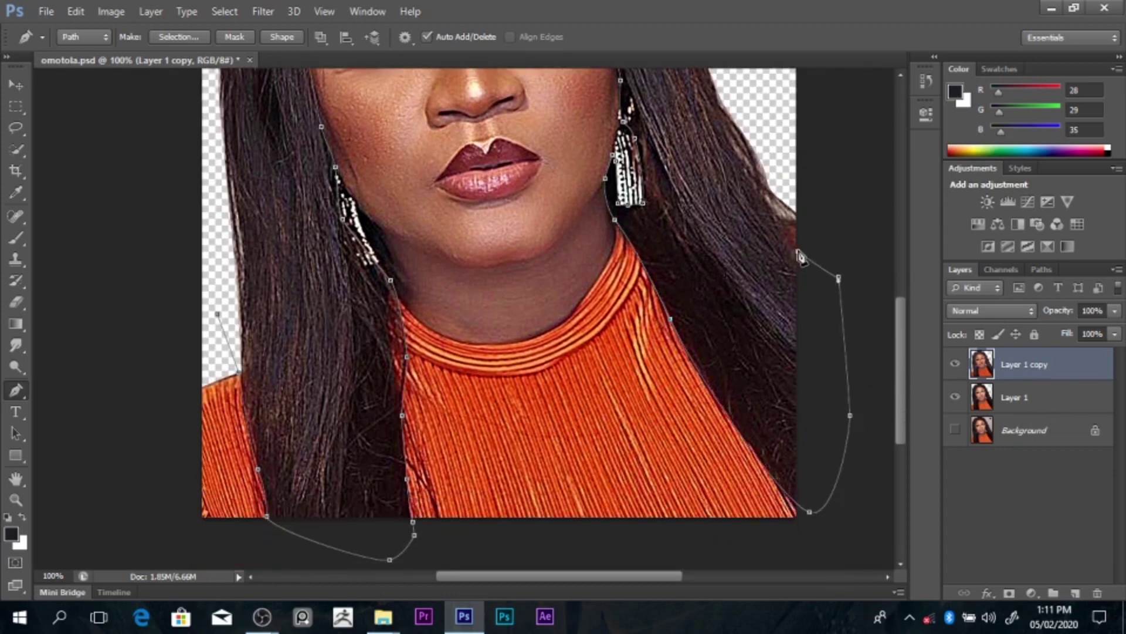
left_click(783, 223)
left_click_drag(797, 221, 809, 219)
Step: Close the path loosely around the outside of the portrait and copy the enclosed hair to a new layer as a selection
left_click_drag(901, 342, 879, 282)
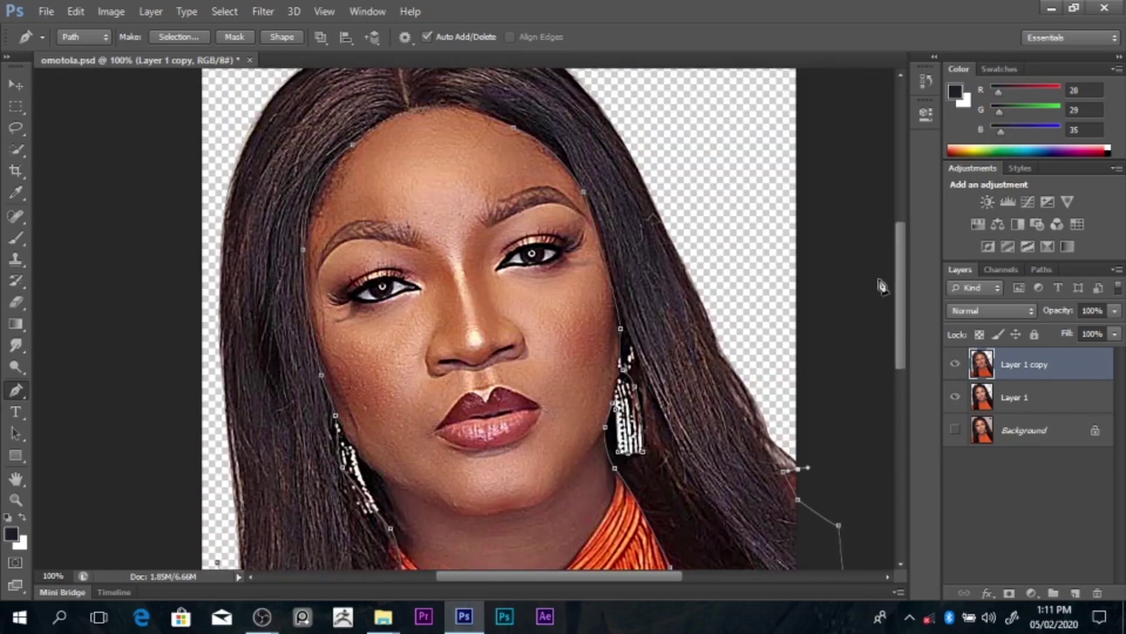
left_click(726, 230, "alt")
left_click(727, 230, "alt")
left_click(727, 230, "alt")
left_click(727, 230, "alt")
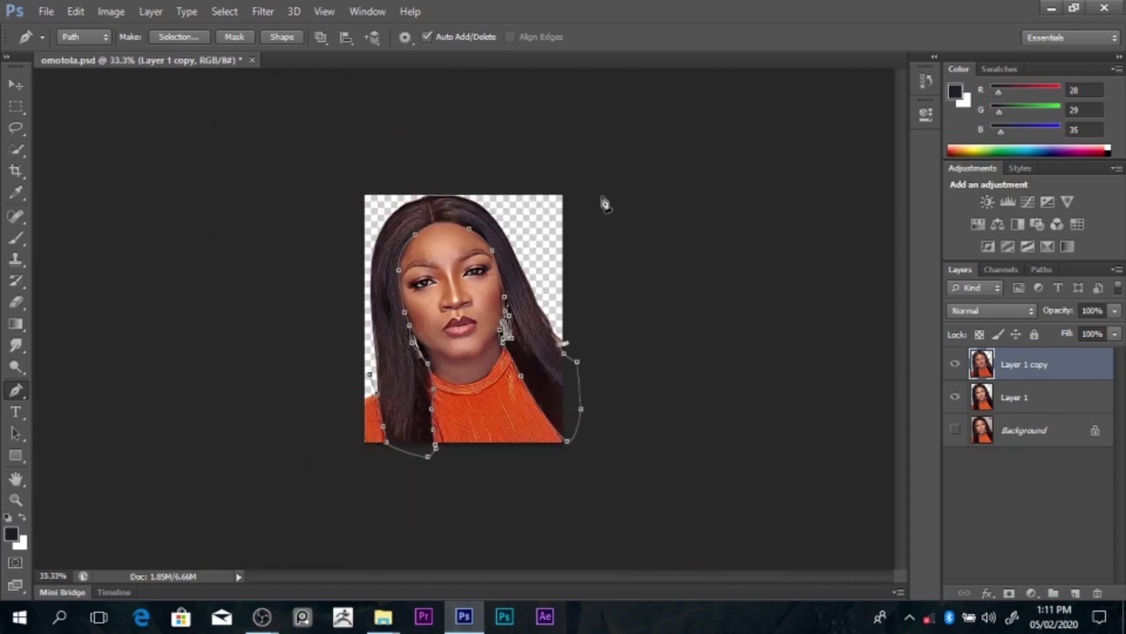
left_click_drag(562, 185, 520, 163)
left_click_drag(394, 147, 300, 295)
left_click(303, 464)
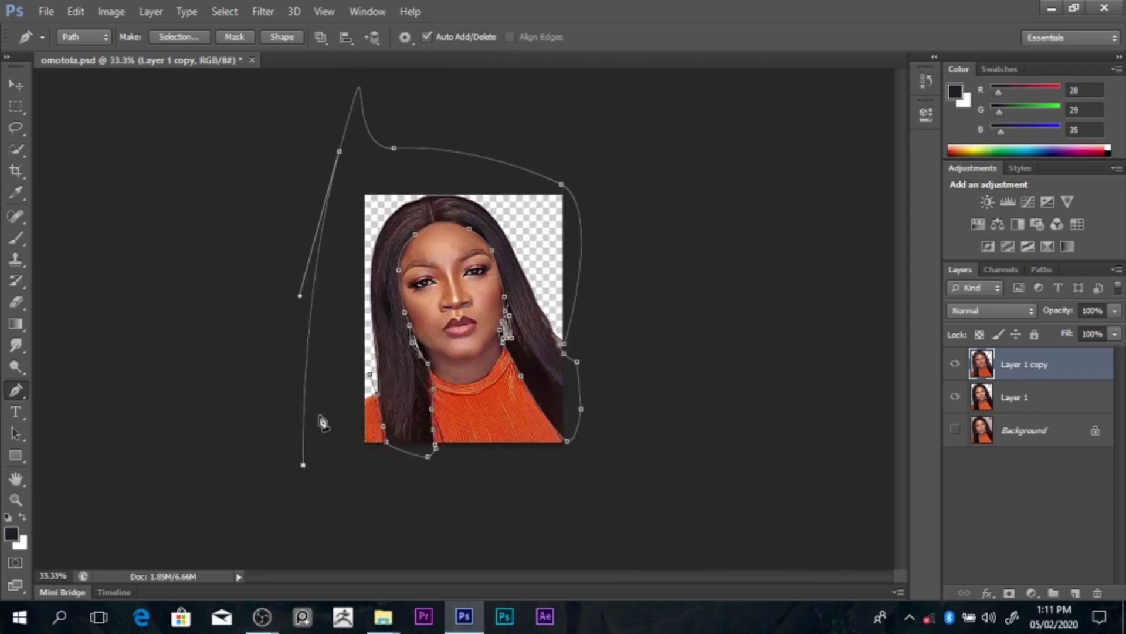
left_click(365, 377)
key("ctrl+Return")
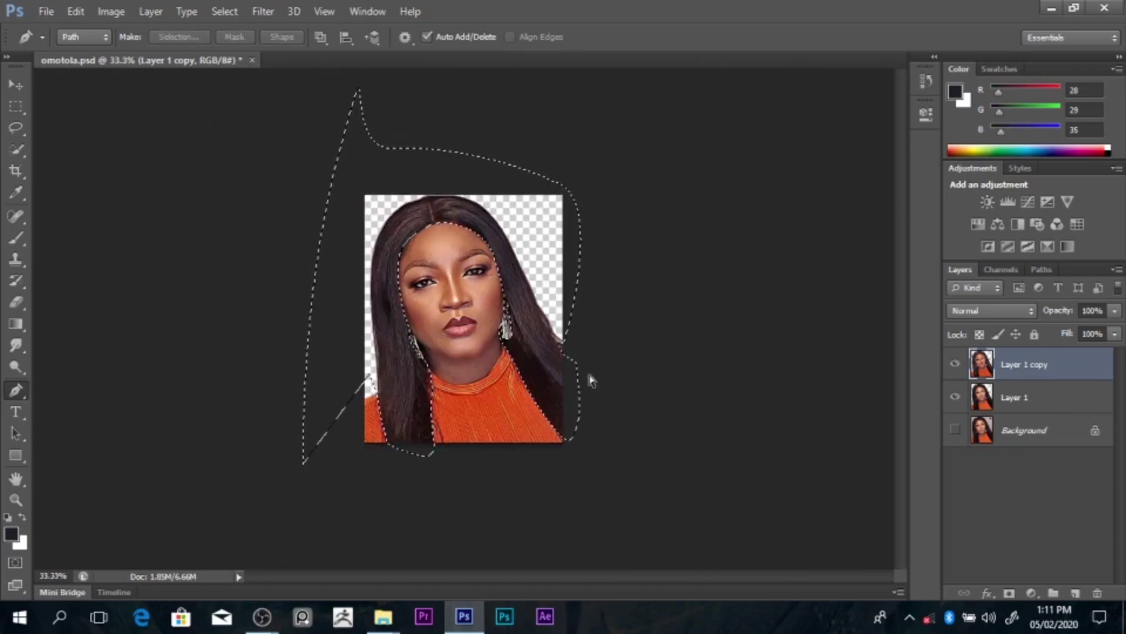
key("ctrl+j")
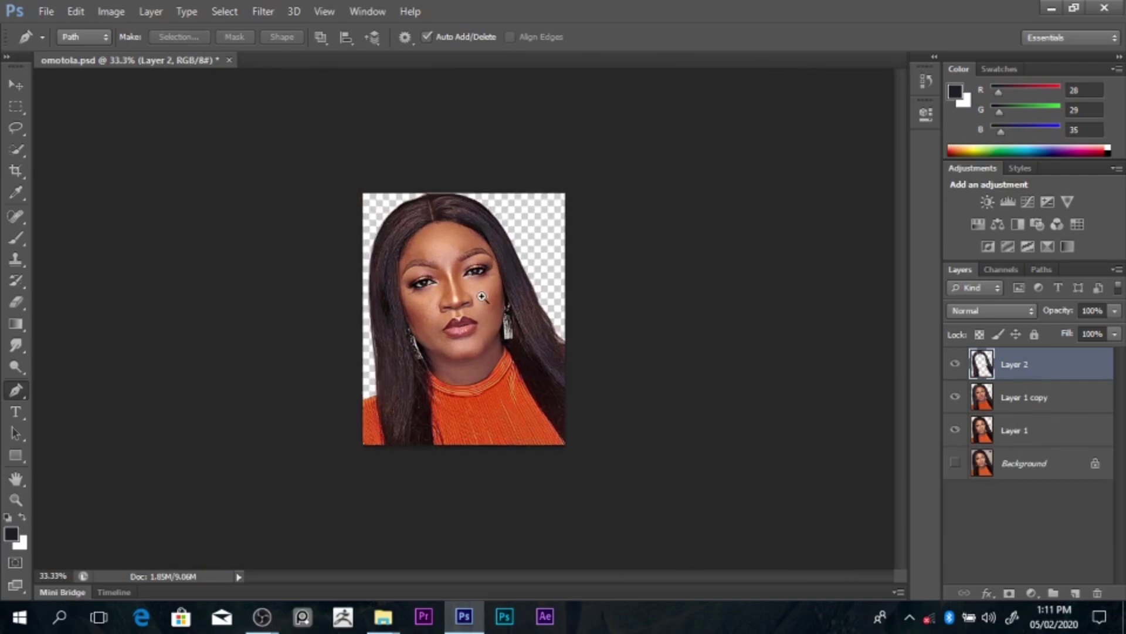
key("ctrl+plus")
key("ctrl+plus")
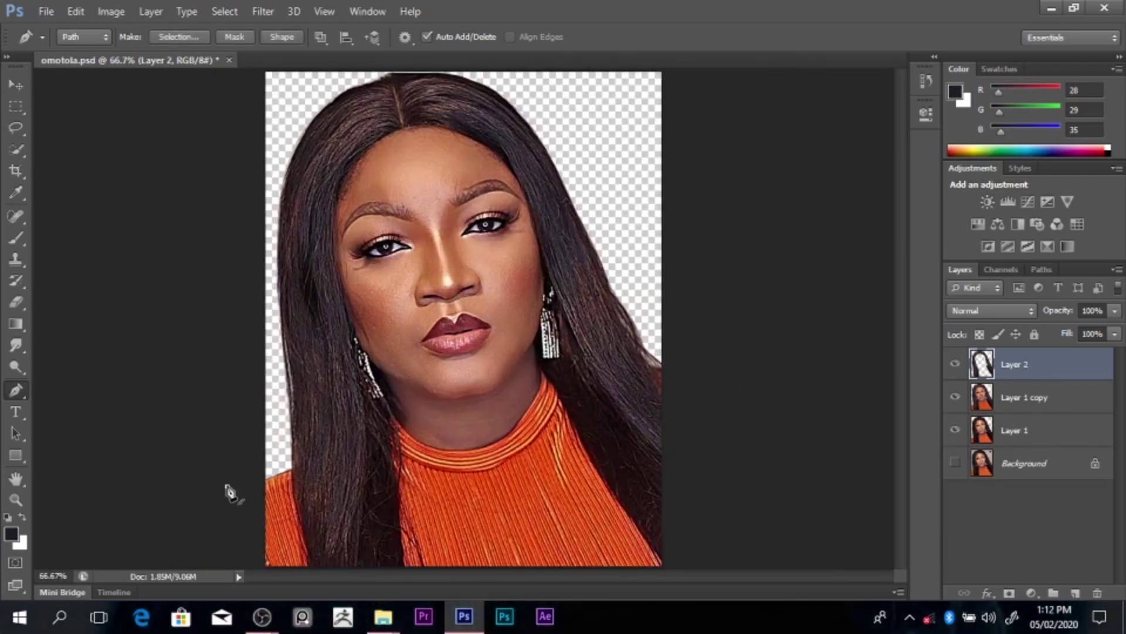
left_click(277, 460)
left_click_drag(392, 398, 409, 402)
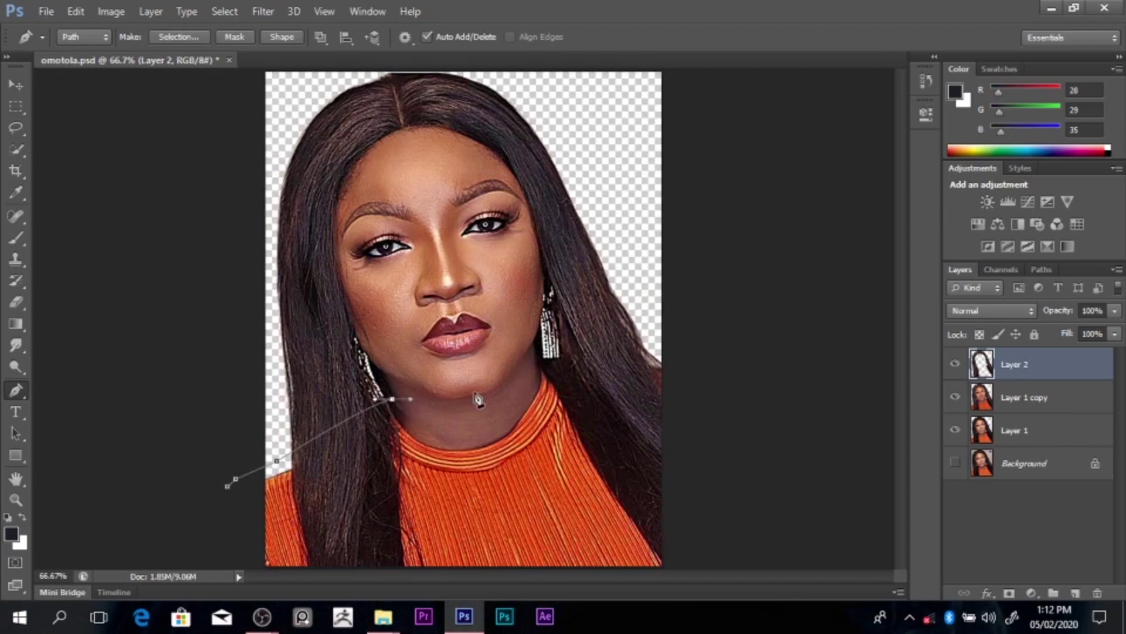
left_click(536, 361)
left_click_drag(683, 343, 710, 350)
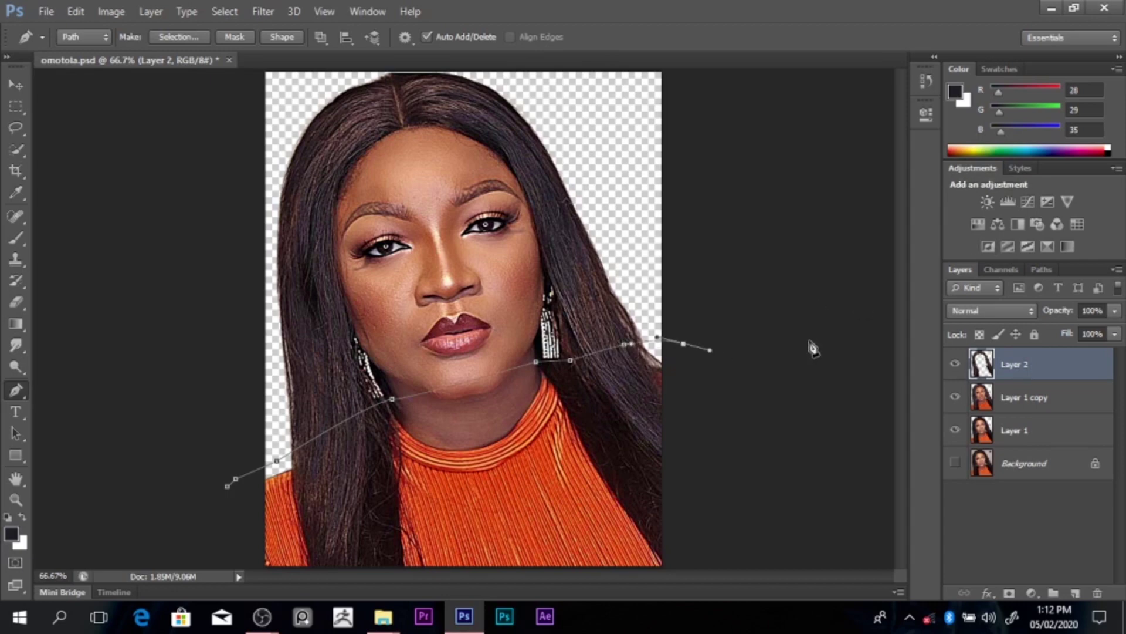
key("Escape")
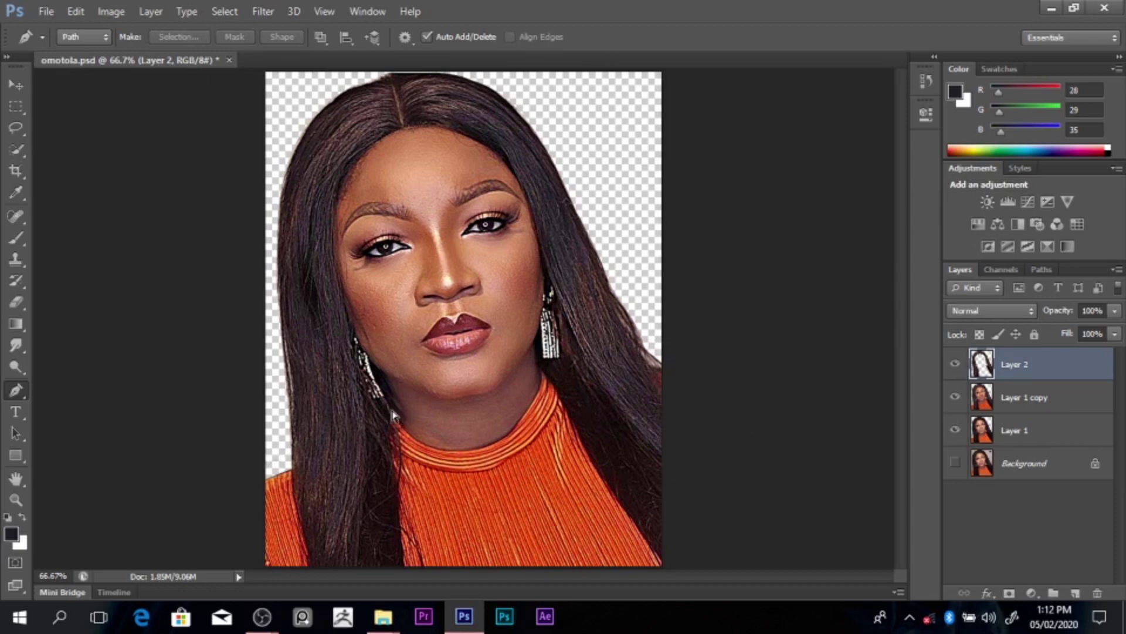
Step: On Layer 1 copy, trace a Pen path from the left-hand earring's tip along the neckline where the skin meets the orange collar
scroll(391, 412, "up", 1)
left_click(991, 391)
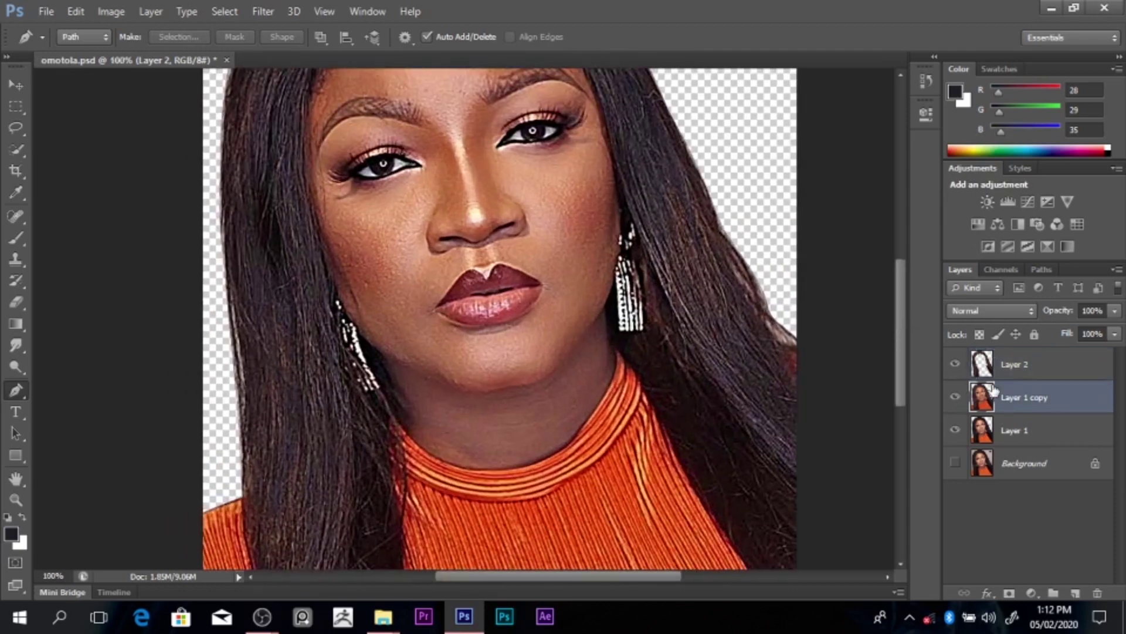
left_click(469, 479)
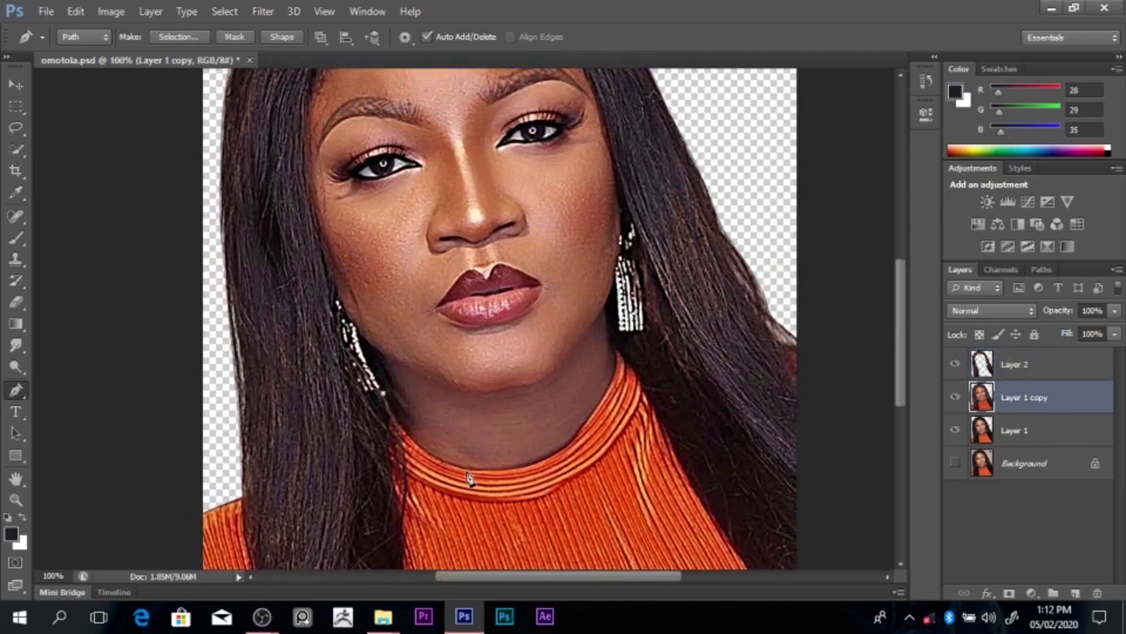
left_click(521, 482)
left_click(571, 441)
left_click(598, 410)
left_click(621, 402)
key("ctrl+z")
left_click(589, 418)
left_click(598, 404)
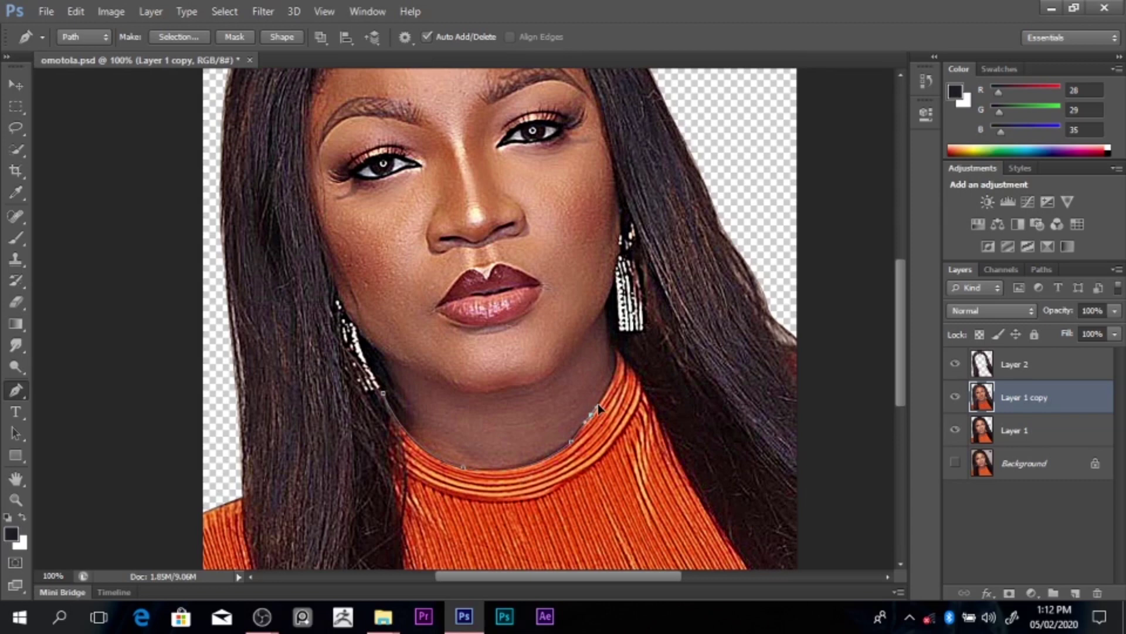
Step: Continue the path up the collar's right-hand end and across the right-hand hair to just beyond the canvas's right edge
left_click(617, 369)
left_click_drag(615, 349, 814, 314)
Step: Carry the path around outside the lower canvas, convert it to a selection and copy the enclosed dress area to a new layer
left_click_drag(902, 350, 906, 378)
key("ctrl+minus")
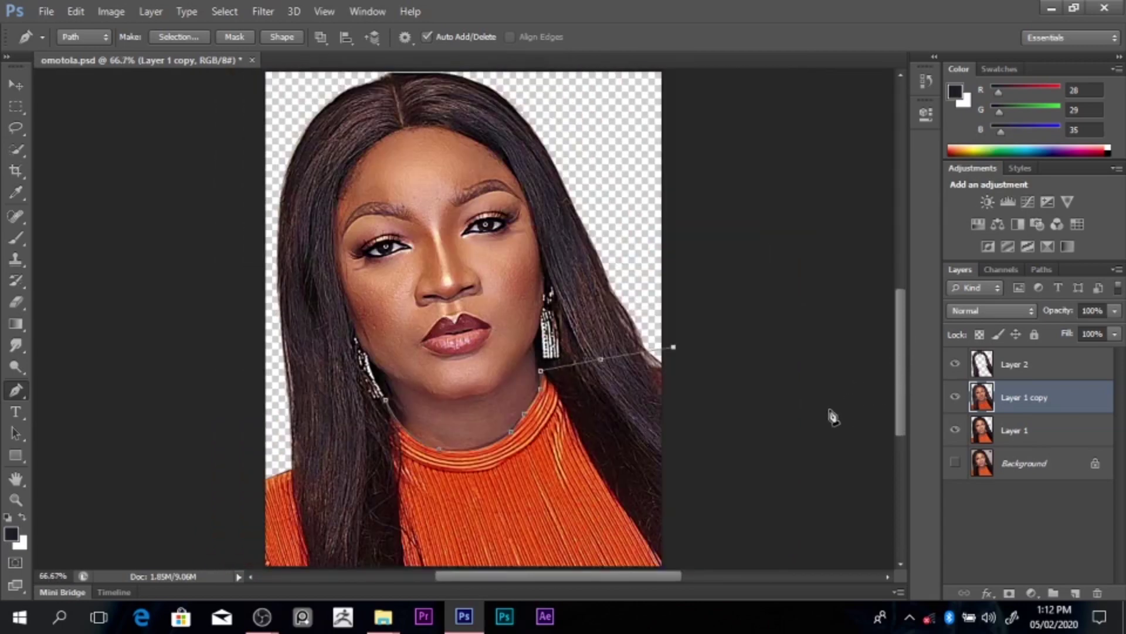
key("ctrl+minus")
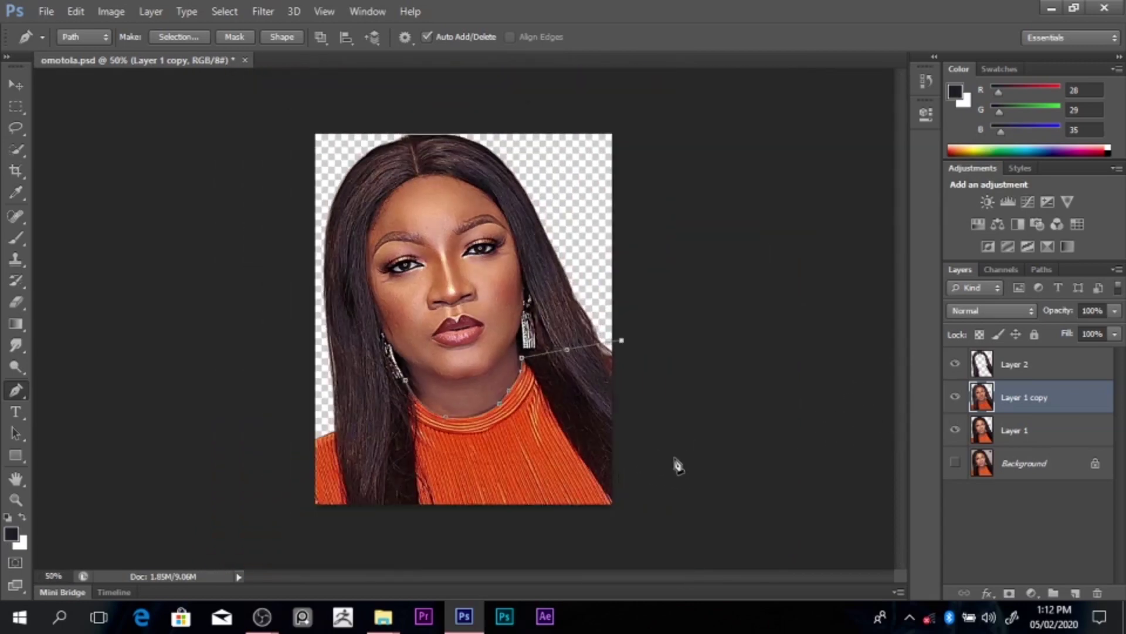
left_click_drag(675, 459, 572, 525)
left_click_drag(470, 536, 297, 538)
left_click(266, 527)
left_click_drag(254, 478, 300, 434)
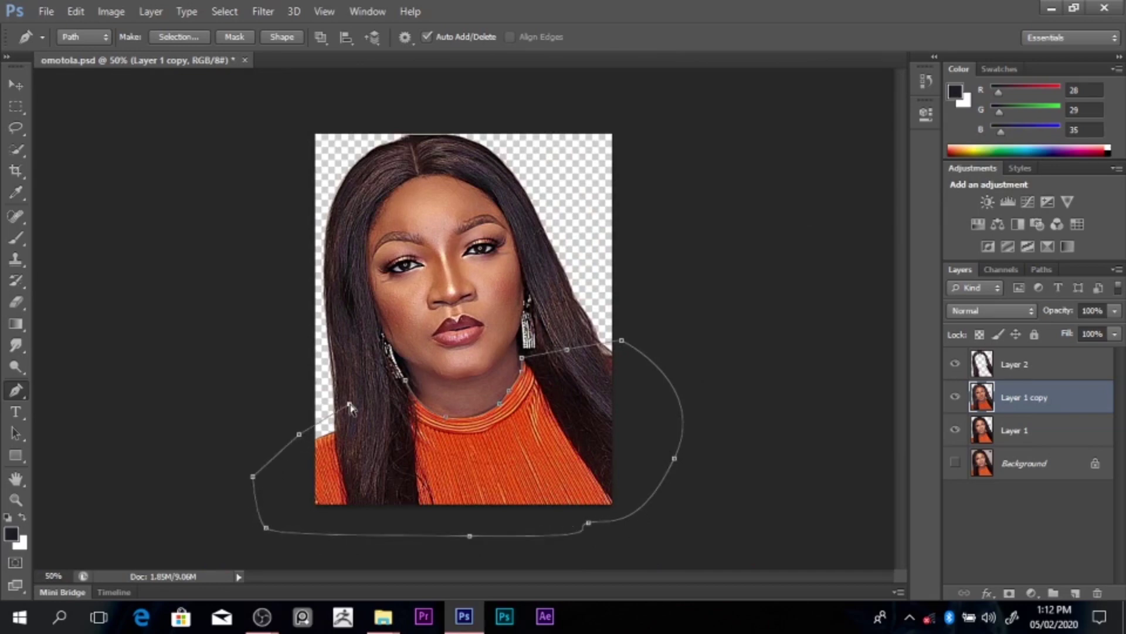
key("ctrl+Return")
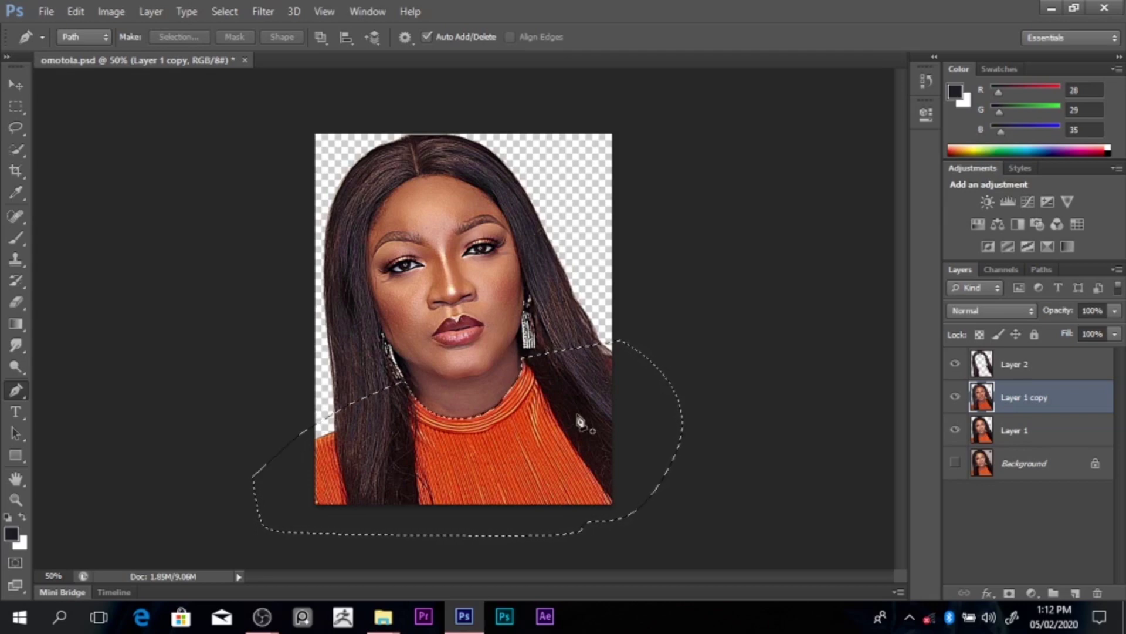
key("ctrl+j")
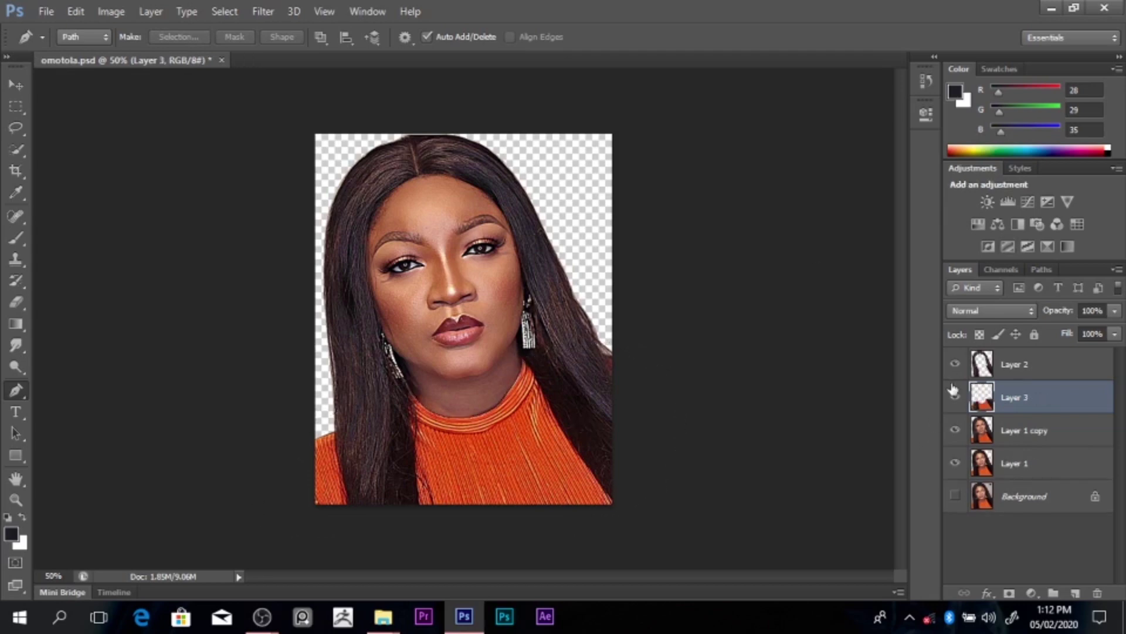
Step: Show only Layer 3 and delete the hair from it using Layer 2's outline as the selection
left_click(955, 364)
left_click(955, 430)
left_click(955, 463)
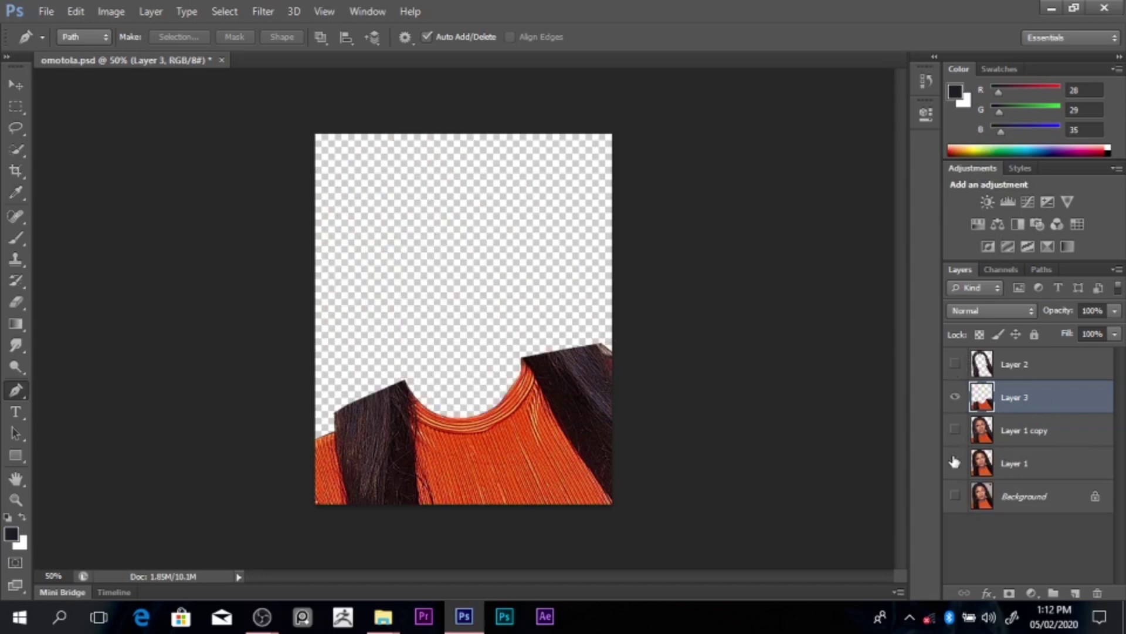
left_click(983, 370, "ctrl")
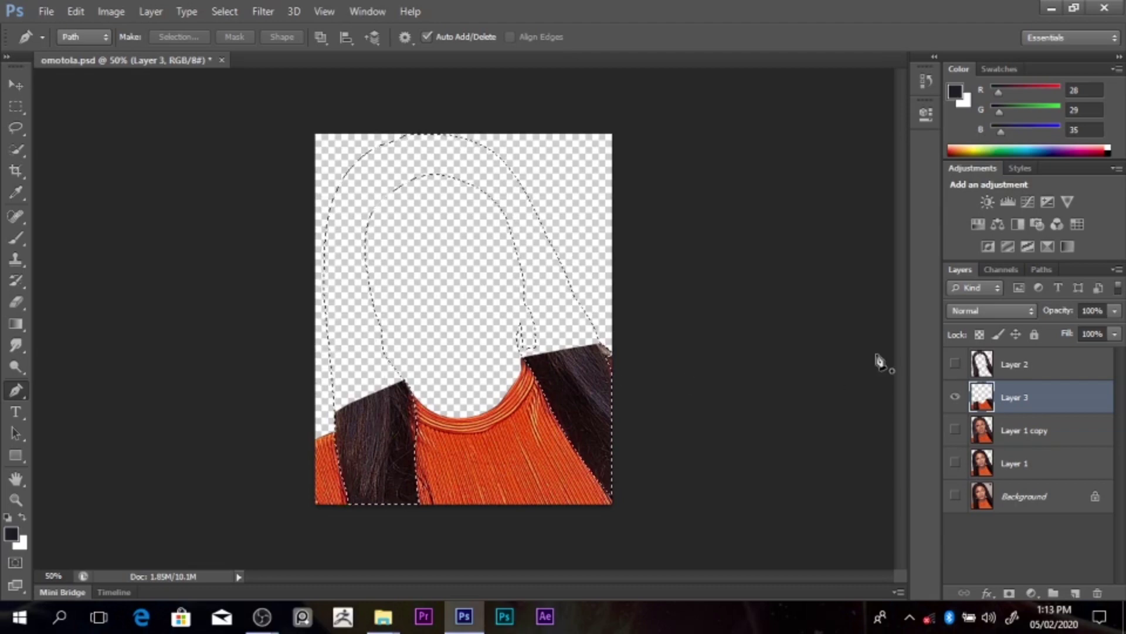
key("Delete")
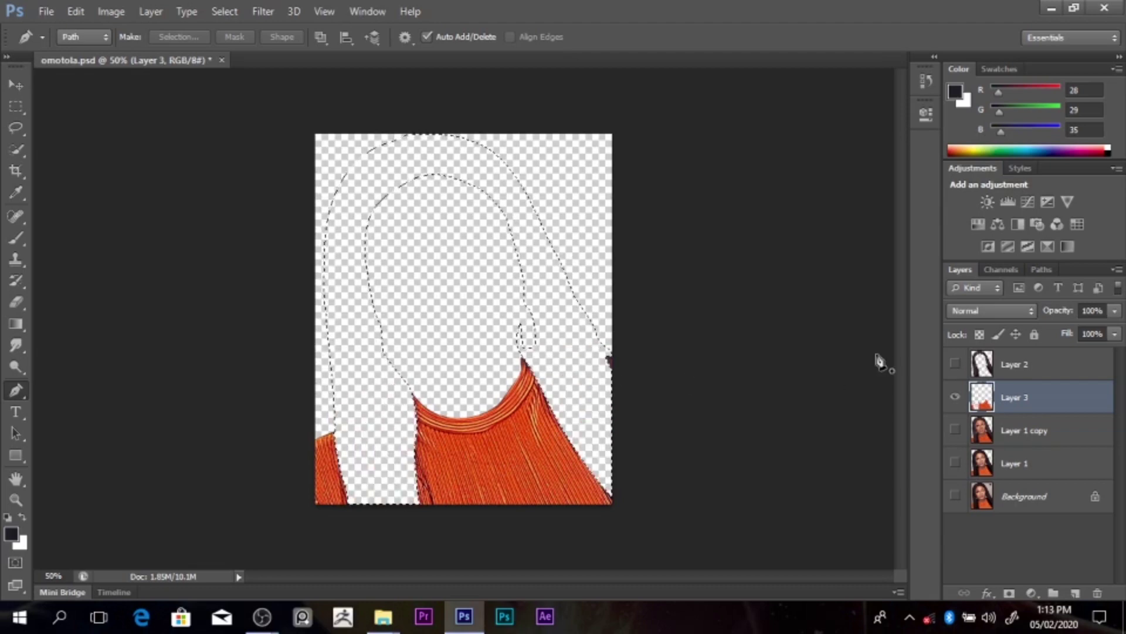
key("ctrl+d")
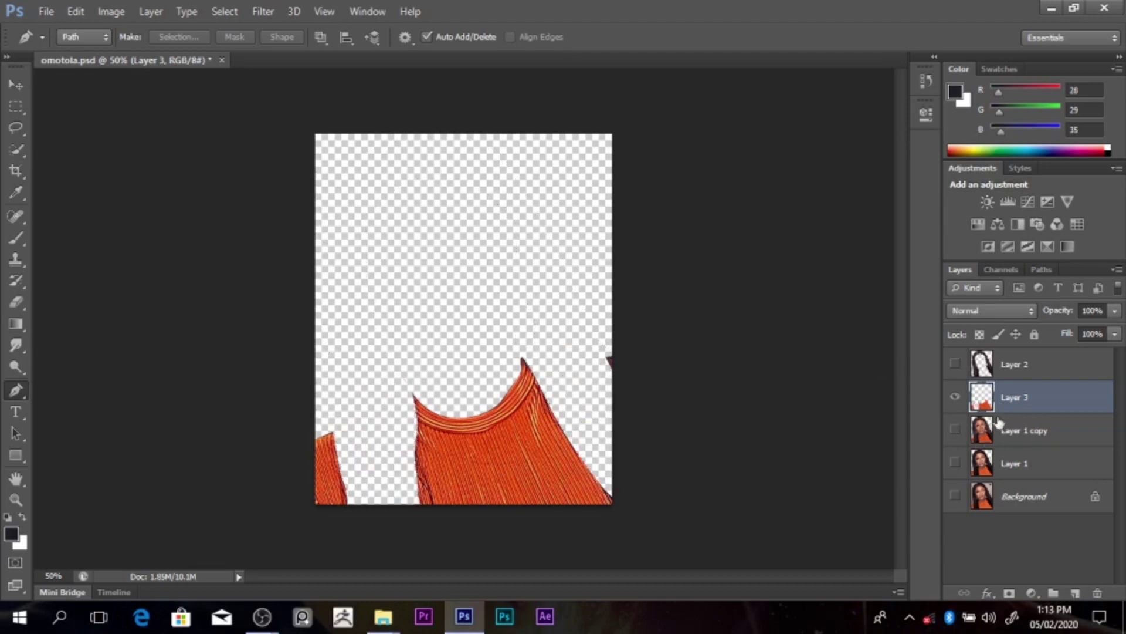
Step: Show Layer 2 and Layer 1 copy again and duplicate Layer 1 copy
left_click(955, 365)
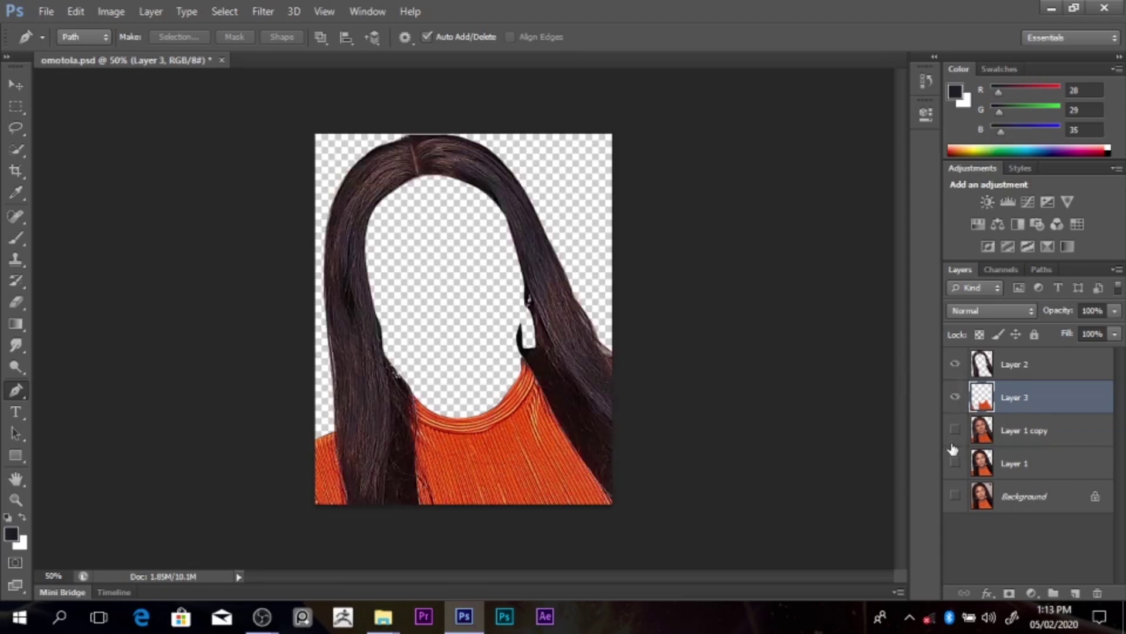
left_click(955, 431)
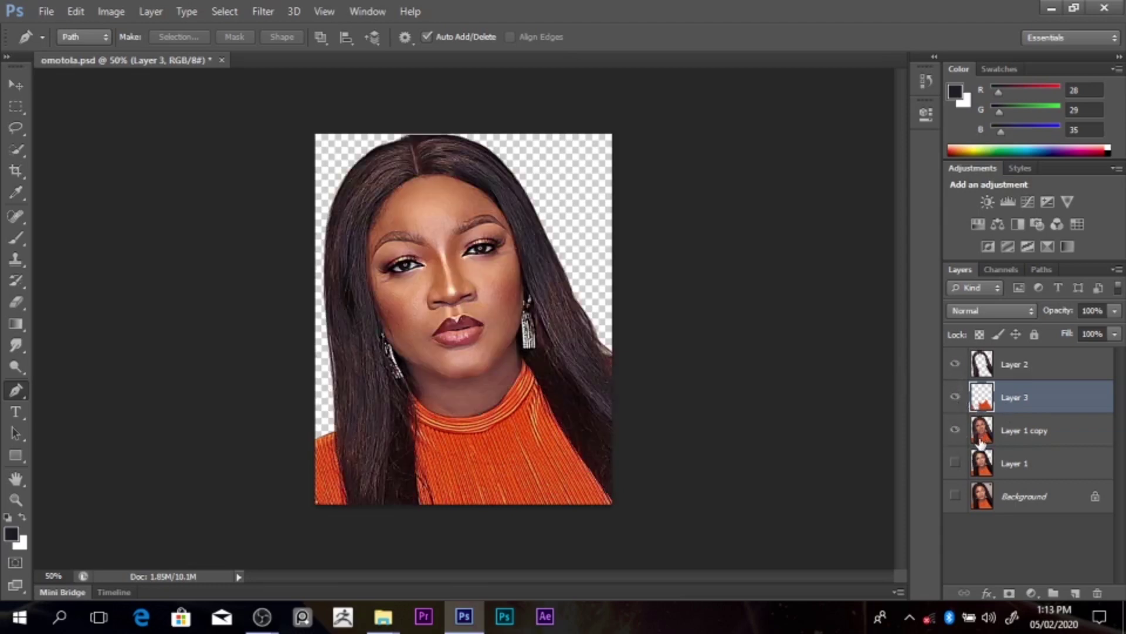
left_click(981, 440)
left_click_drag(388, 384, 412, 392)
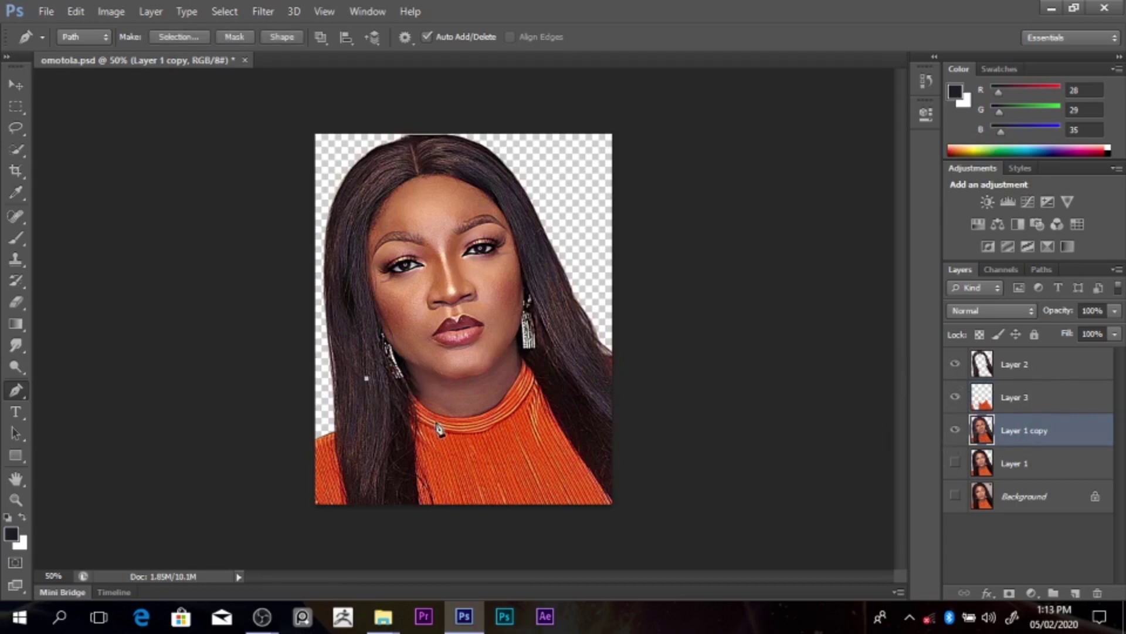
key("ctrl+alt+z")
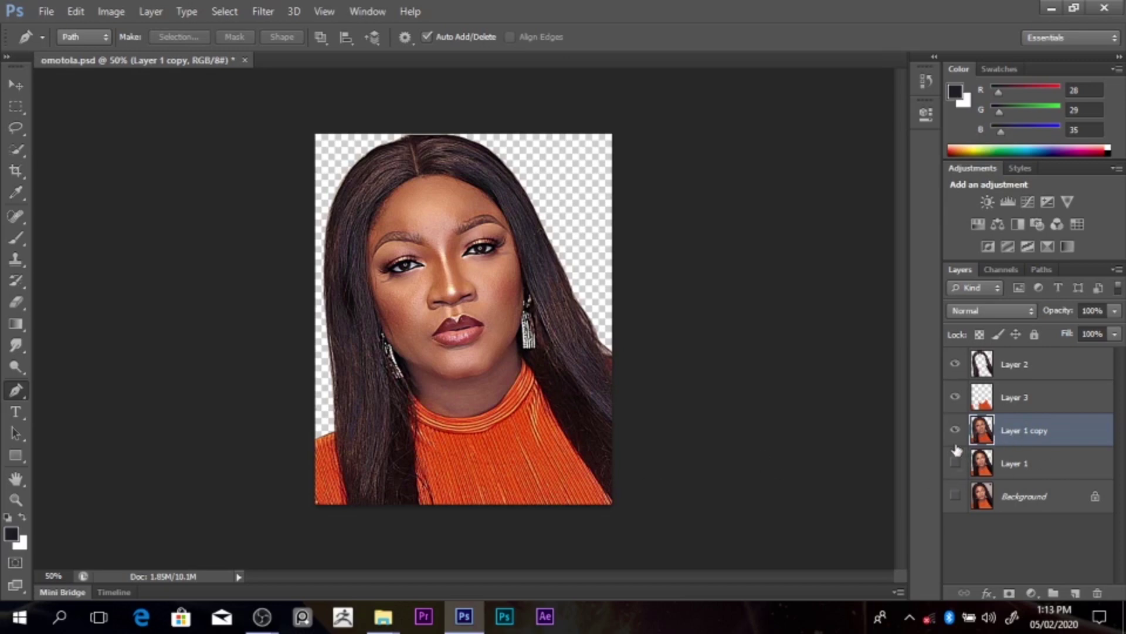
key("ctrl+j")
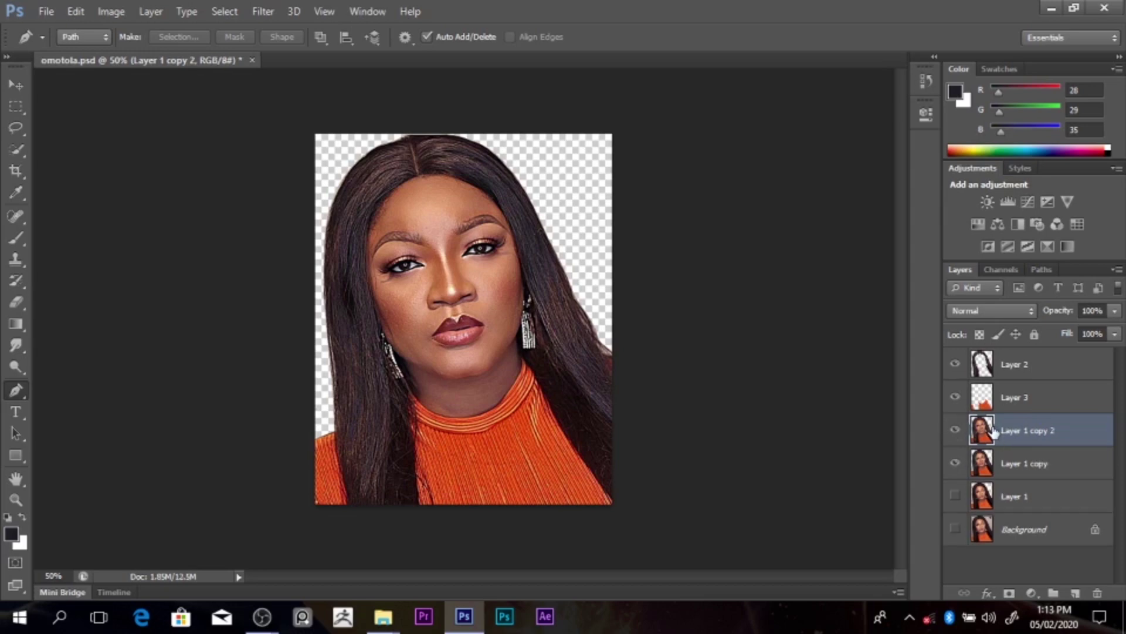
Step: Show only Layer 1 copy 2 and delete the dress from it using Layer 3's outline as the selection
left_click(955, 373)
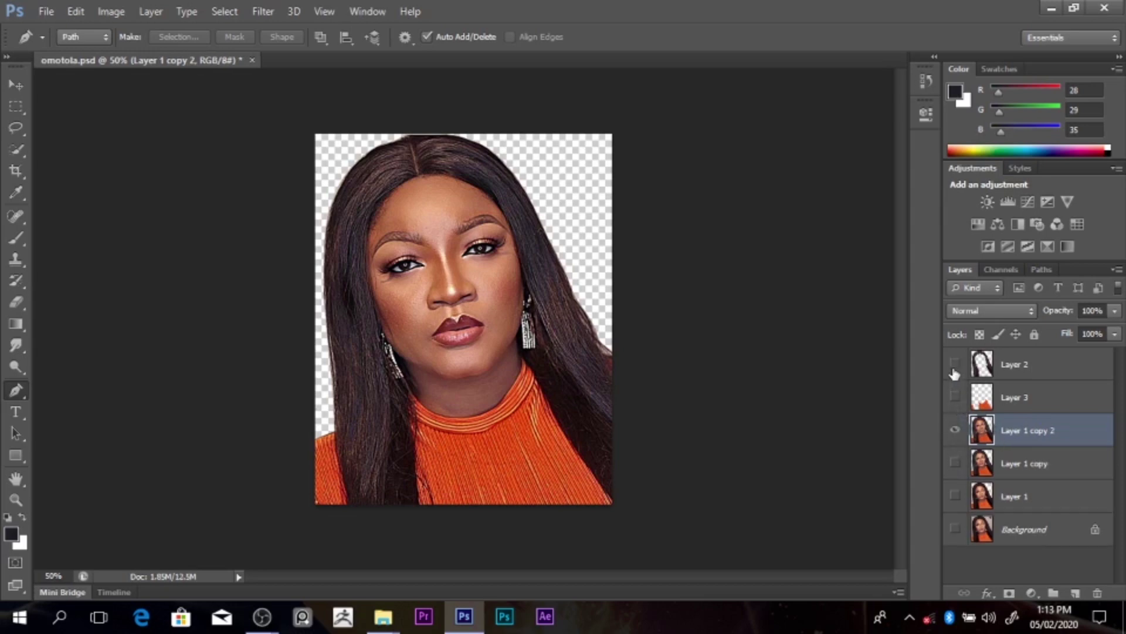
left_click(977, 397, "ctrl")
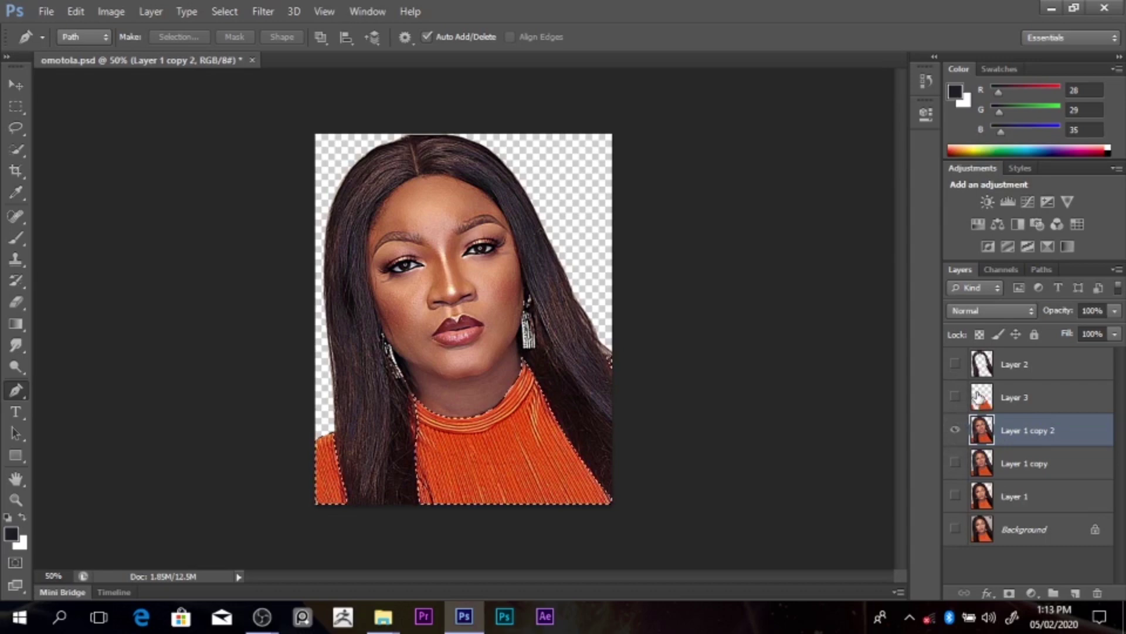
key("Delete")
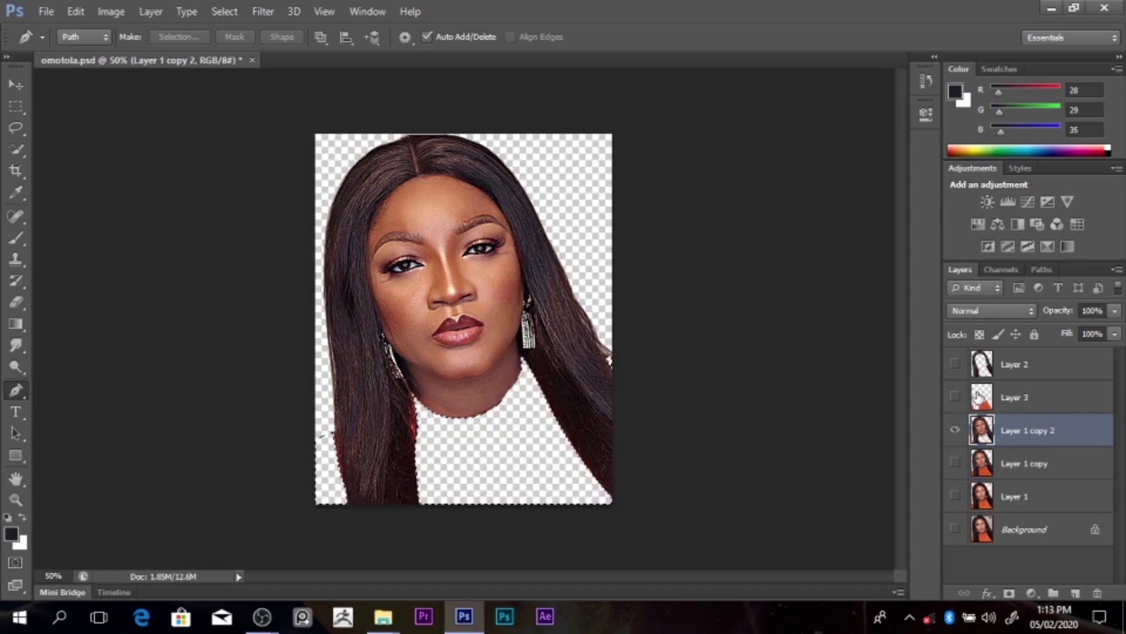
Step: Try to delete the hair from Layer 1 copy 2 using Layer 2's outline as the selection
left_click(980, 370, "ctrl")
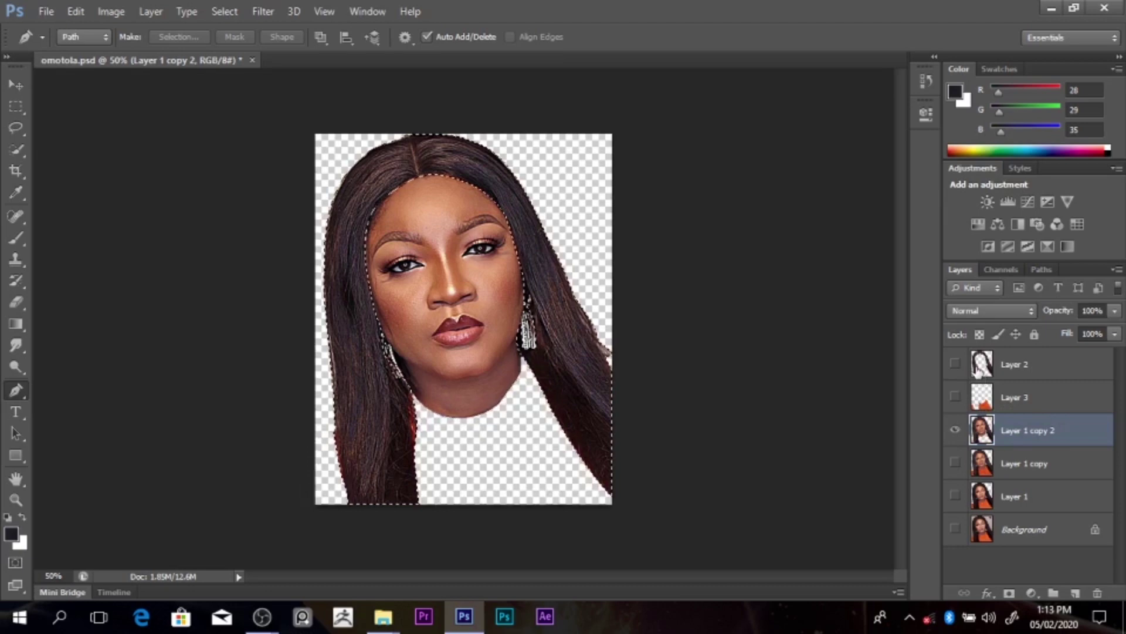
key("Delete")
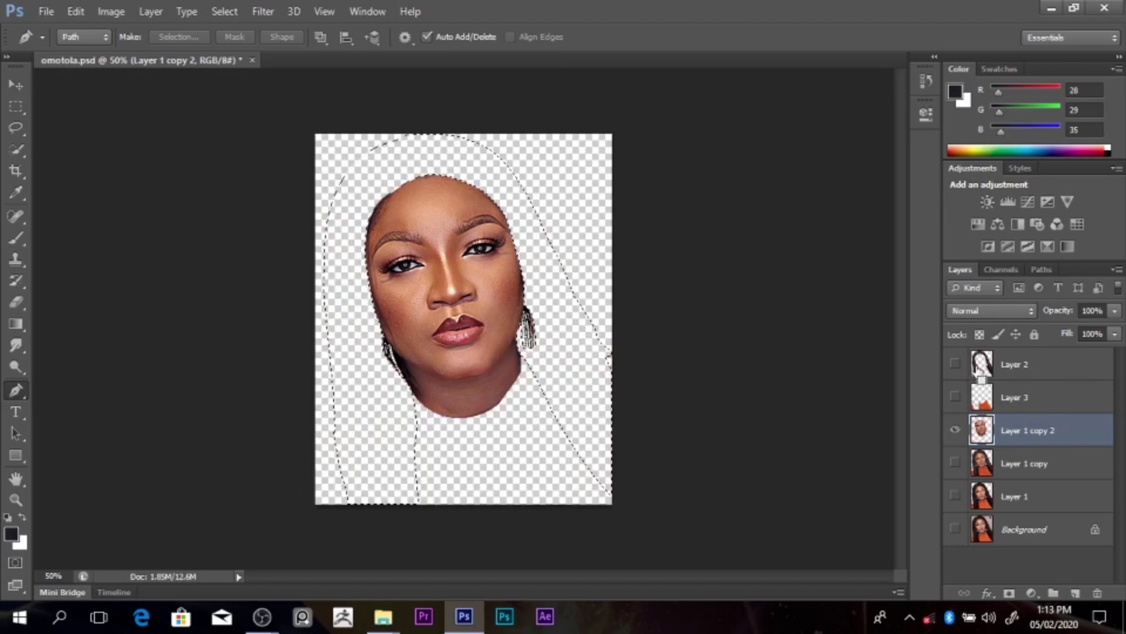
key("ctrl+d")
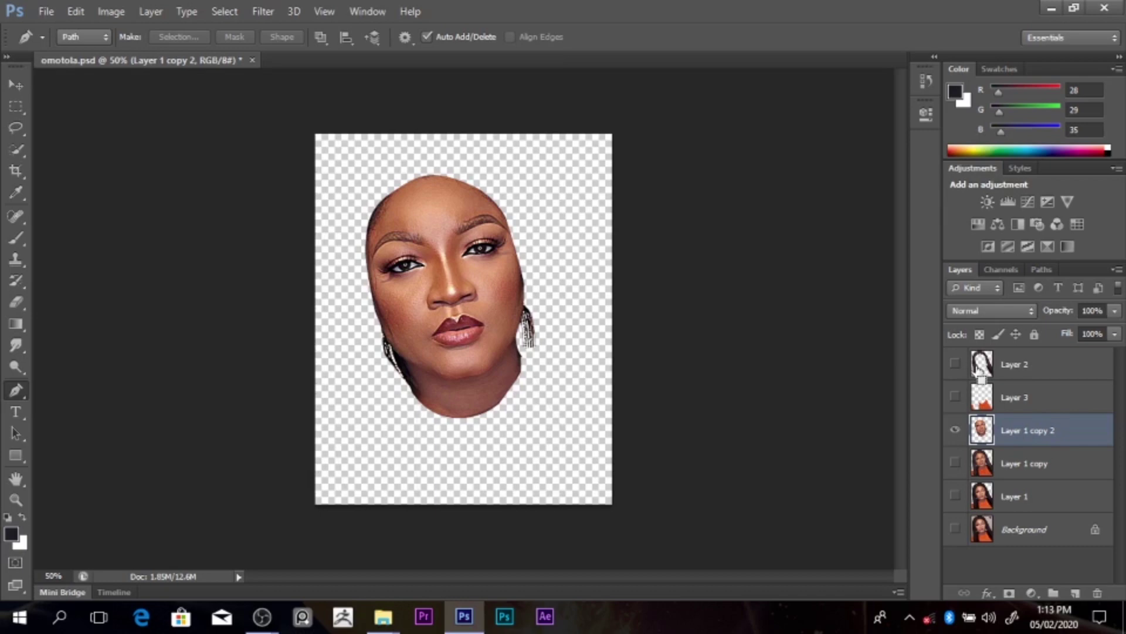
key("ctrl+alt+z")
key("ctrl+alt+z")
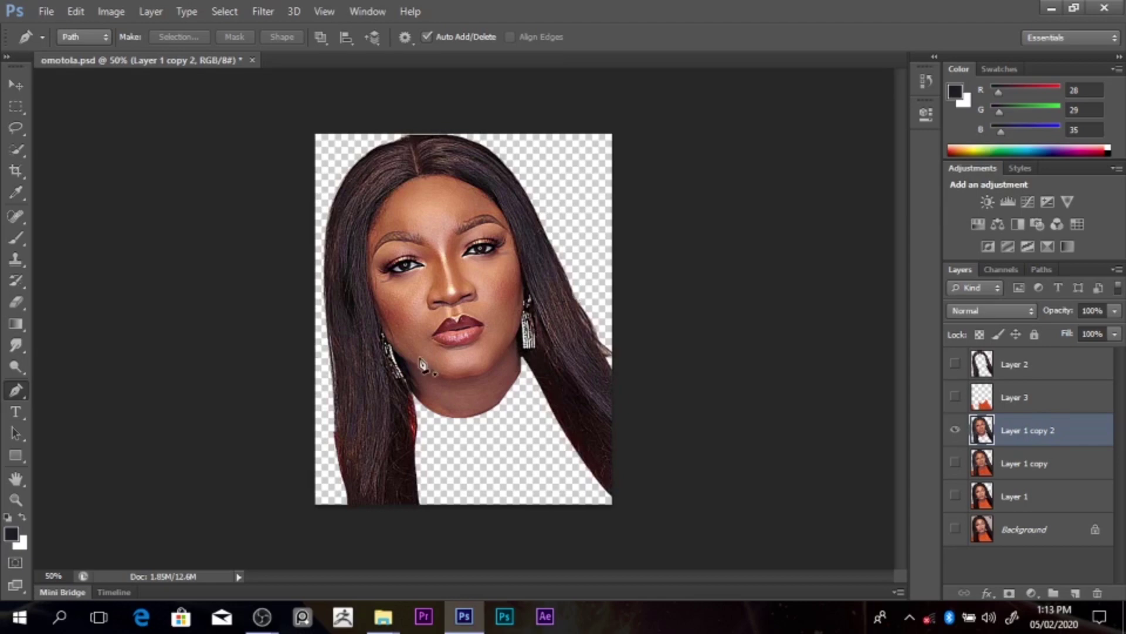
Step: Trace a Pen path around the left-hand eyebrow and copy the enclosed area to a new layer as a selection
key("ctrl+plus")
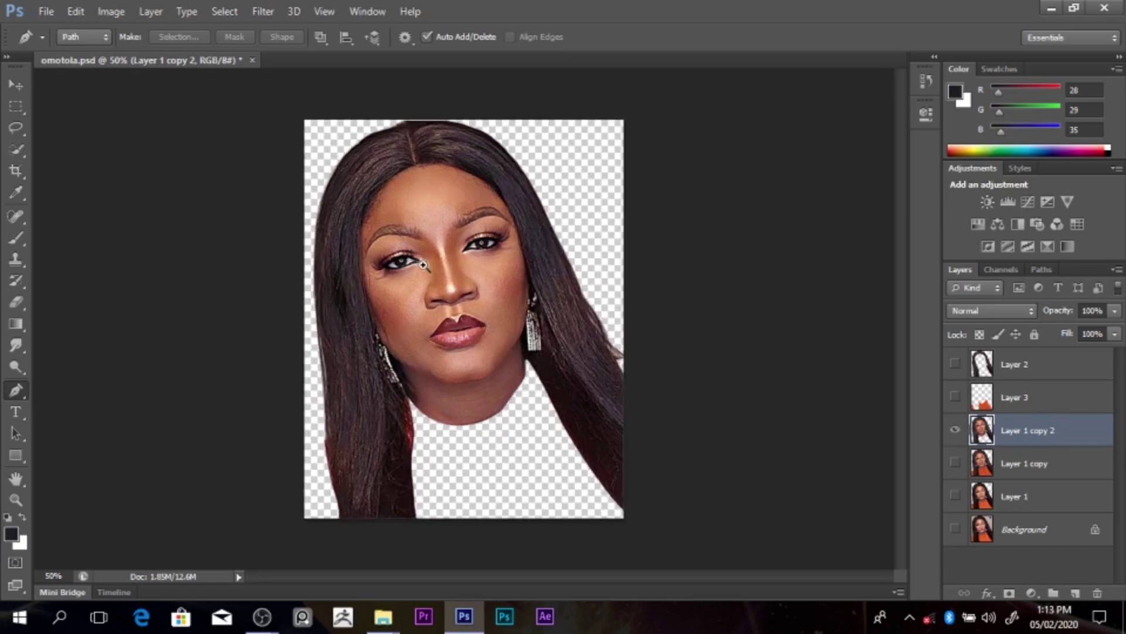
key("ctrl+plus")
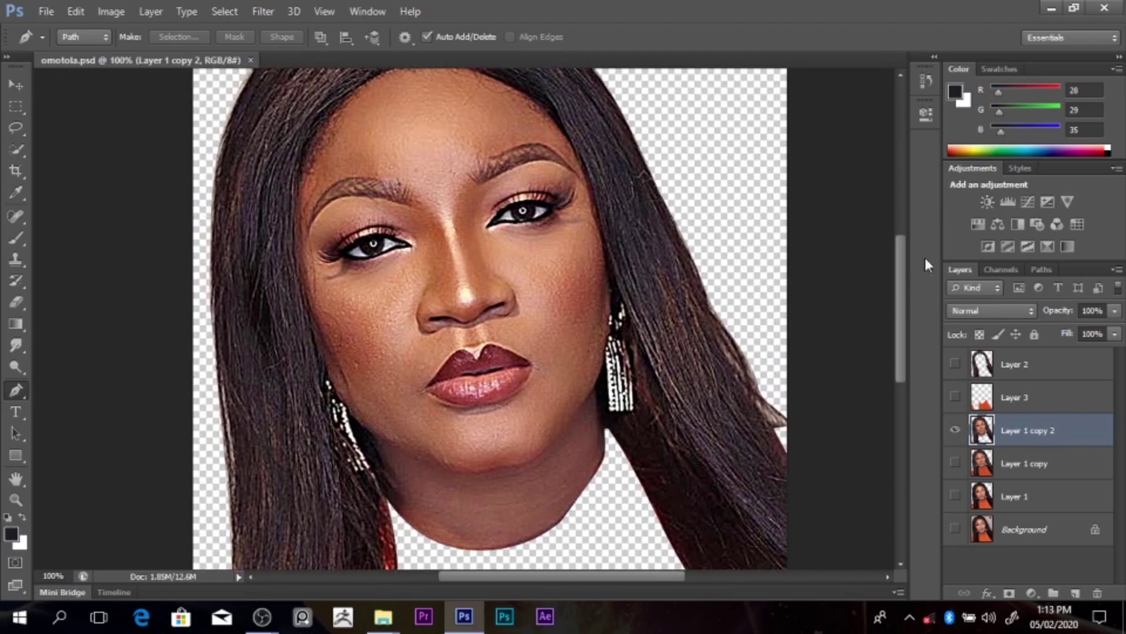
key("ctrl+minus")
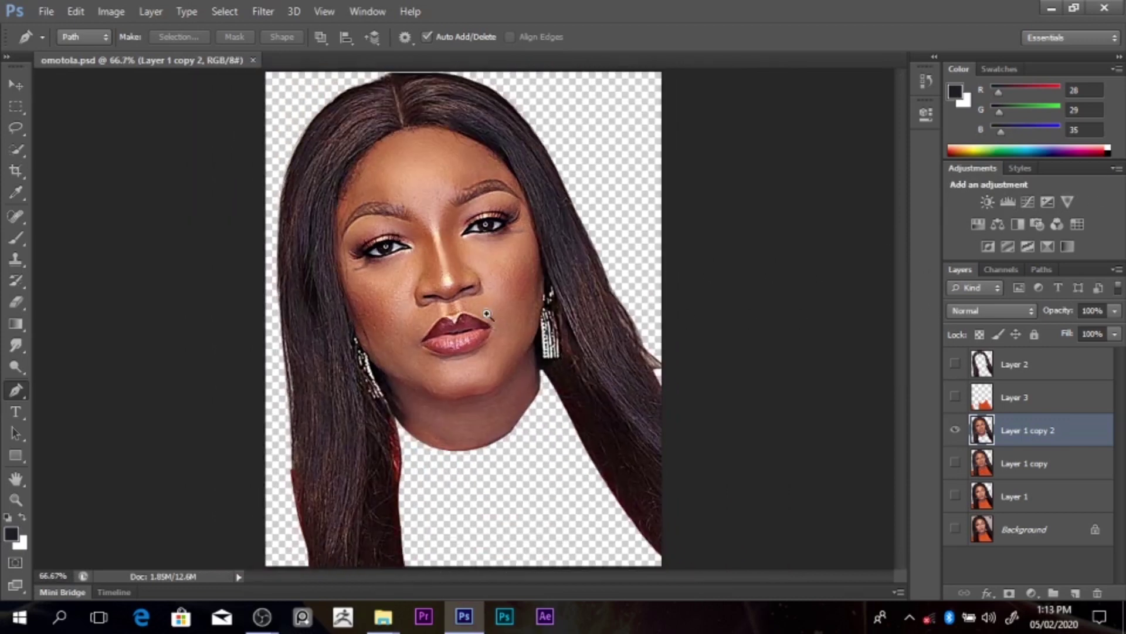
scroll(348, 240, "up", 1)
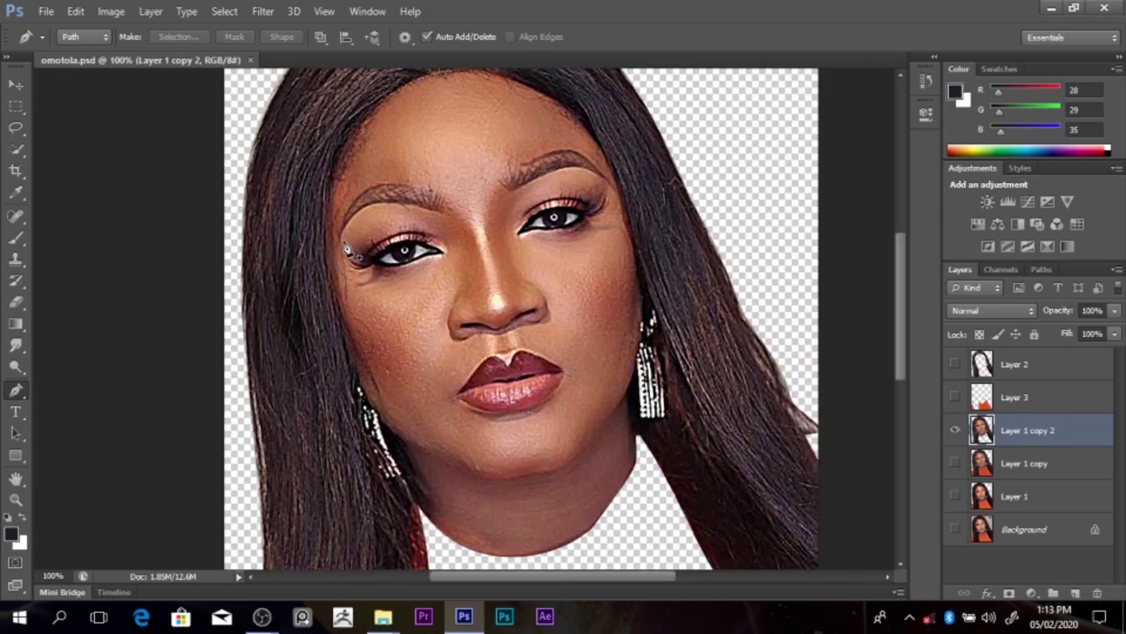
left_click(339, 241)
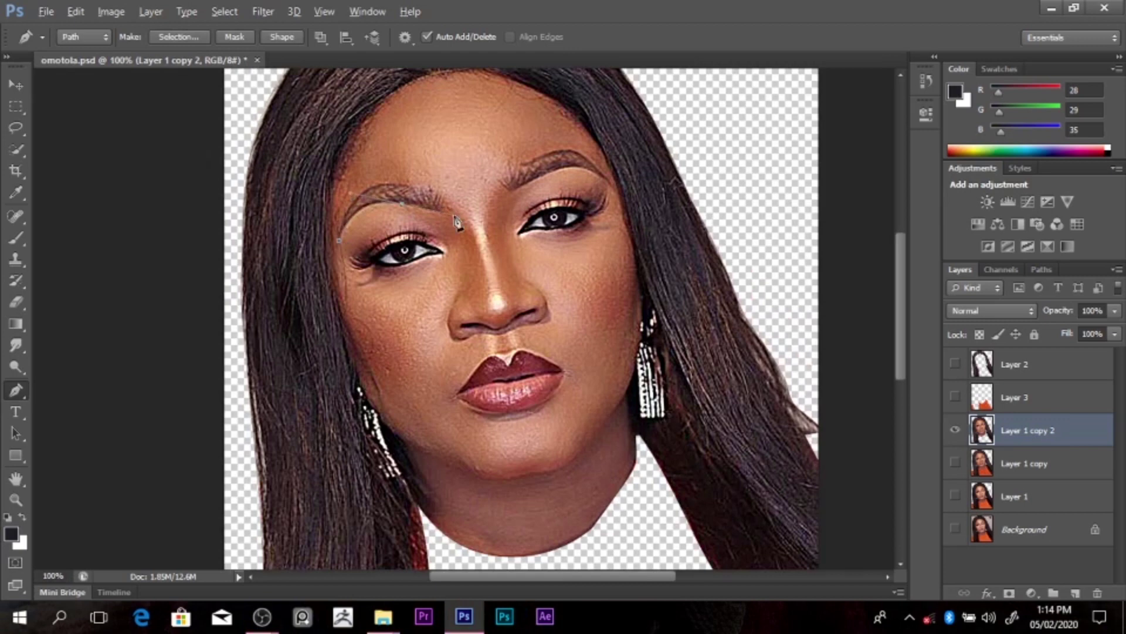
left_click_drag(432, 209, 405, 189)
left_click(339, 243)
left_click_drag(339, 242, 338, 314)
key("ctrl+Return")
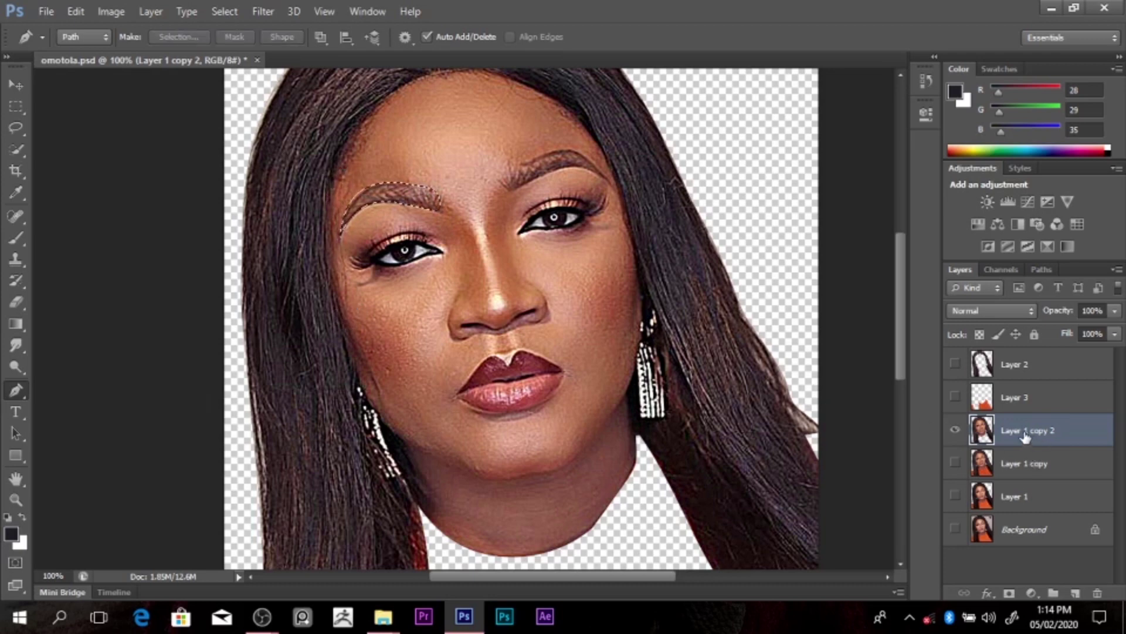
key("ctrl+j")
Step: On Layer 1 copy 2, trace a Pen path around the right-hand eyebrow and copy the enclosed area to a new layer
left_click(1012, 468)
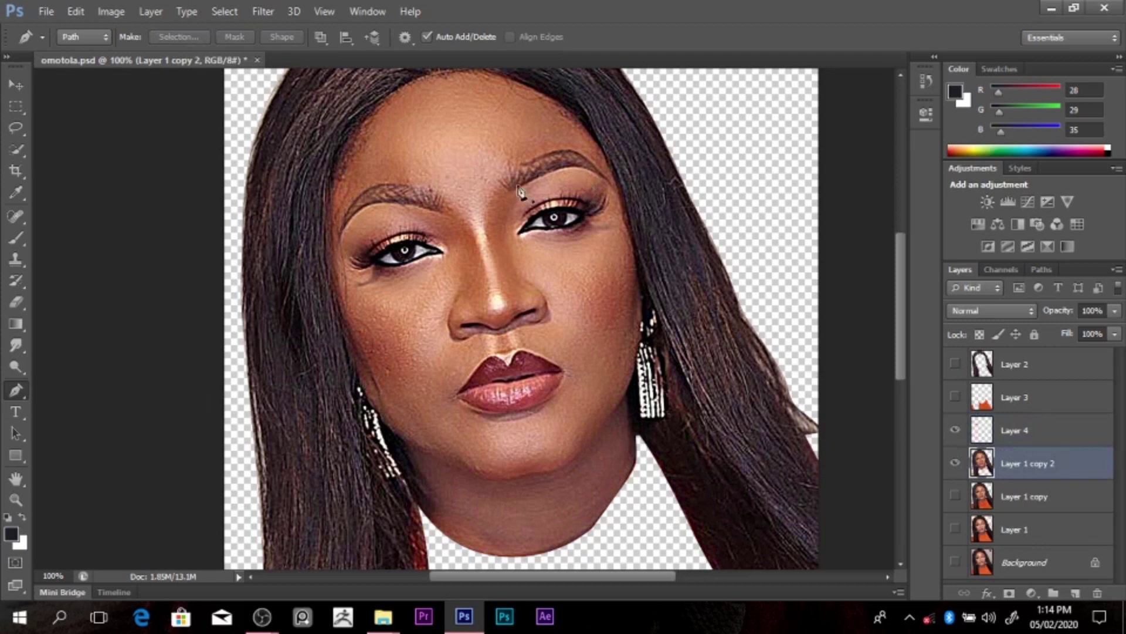
left_click(497, 180)
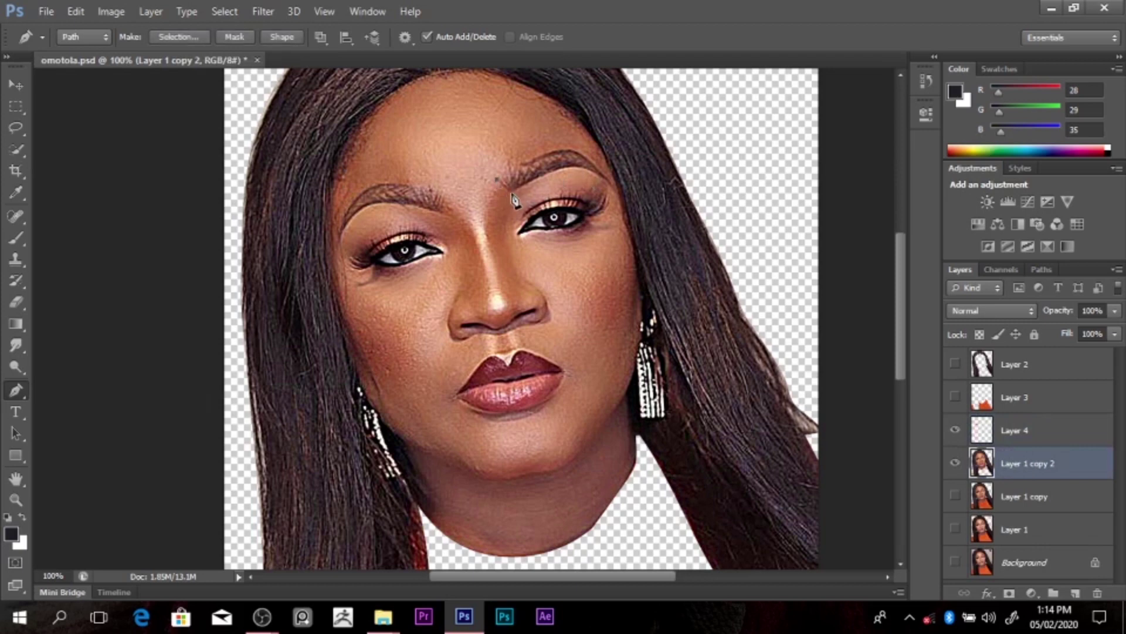
left_click_drag(608, 182, 643, 220)
left_click(608, 181, "alt")
left_click_drag(571, 151, 504, 172)
key("ctrl+Return")
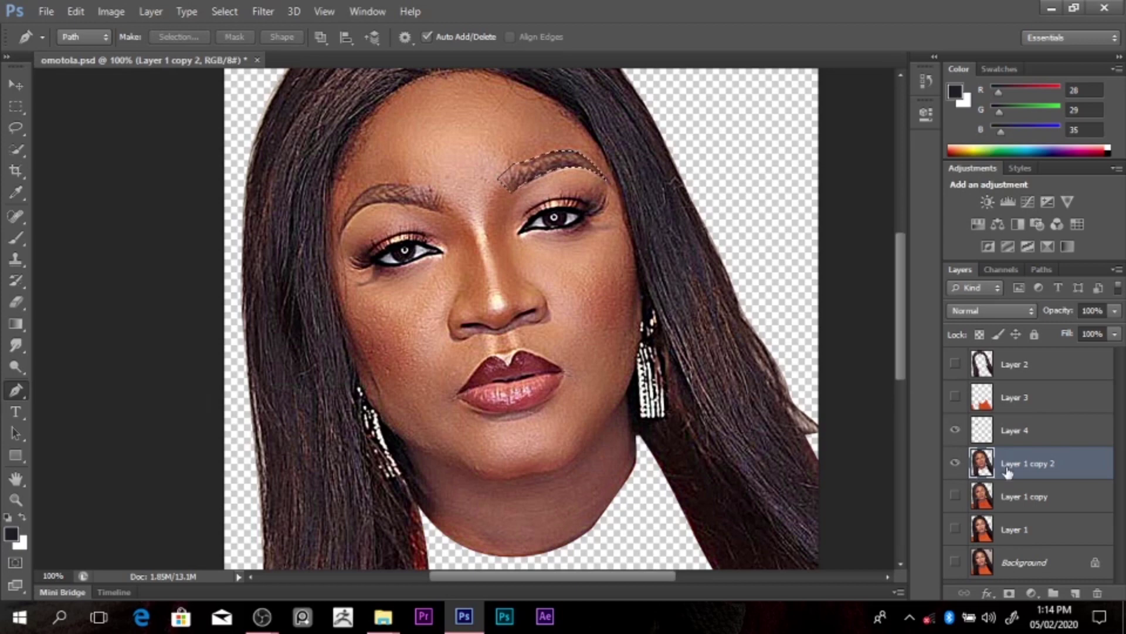
key("ctrl+j")
Step: Merge the two eyebrow layers and rename the merged layer "lashes"
left_click(1028, 435, "ctrl")
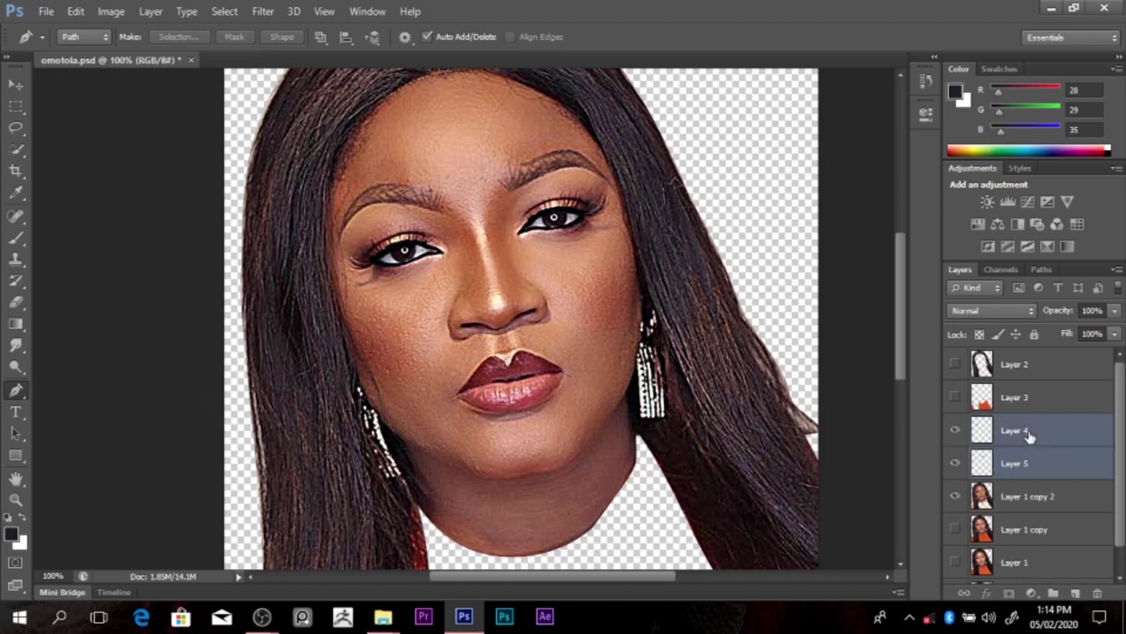
key("ctrl+e")
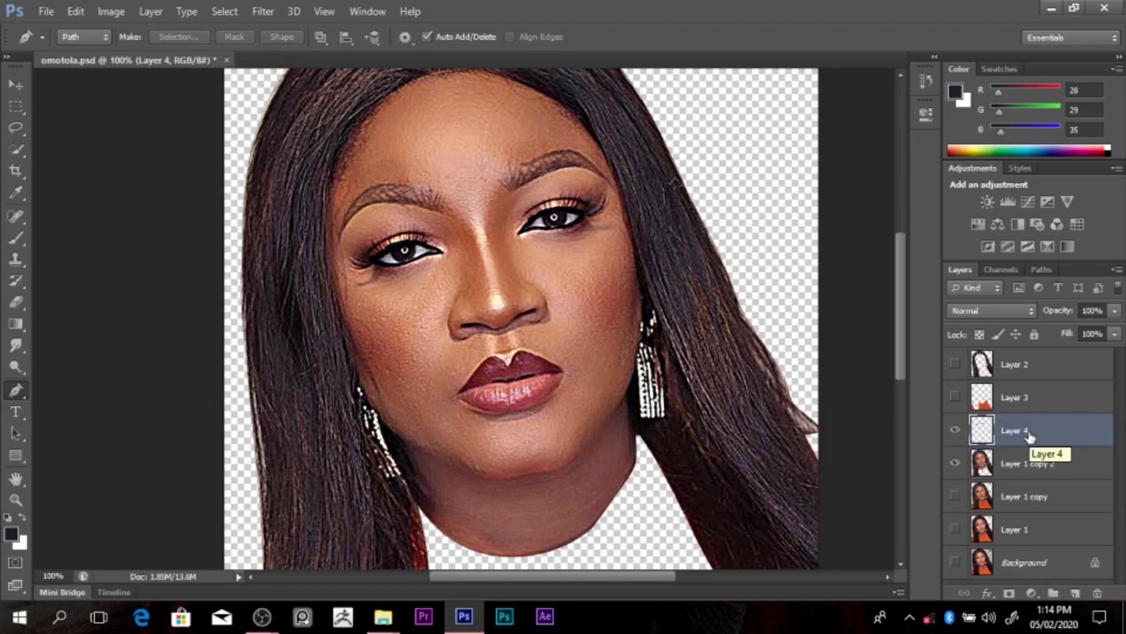
double_click(1021, 432)
type("w")
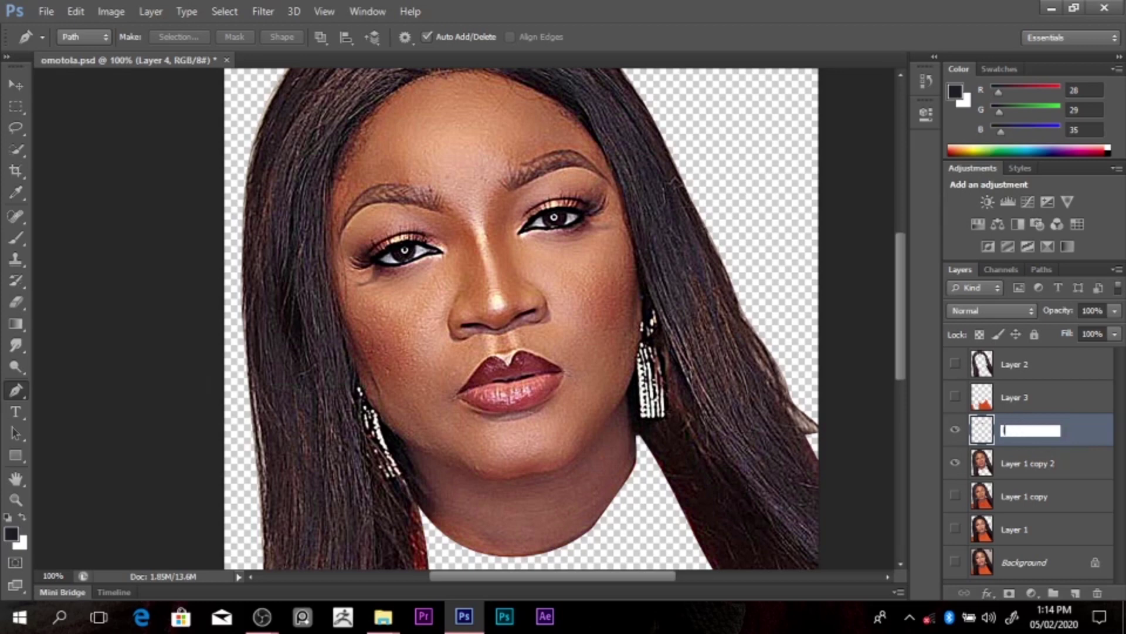
Step: On Layer 1 copy 2, trace a Pen path around the left-hand eye and copy the enclosed area to a new layer
left_click(1031, 470)
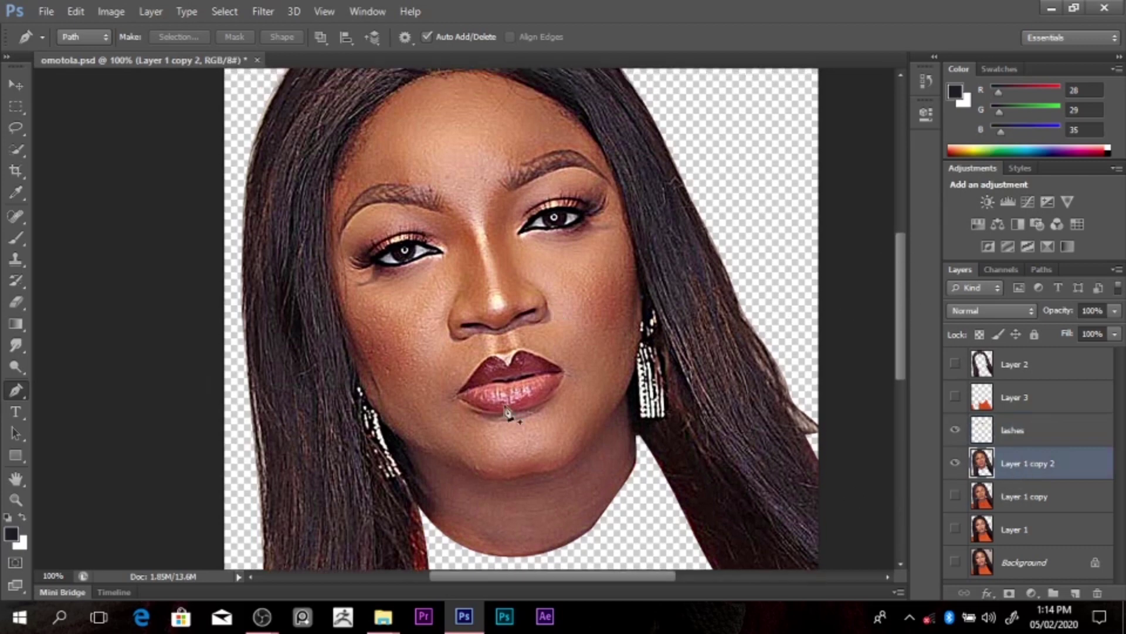
left_click(340, 260)
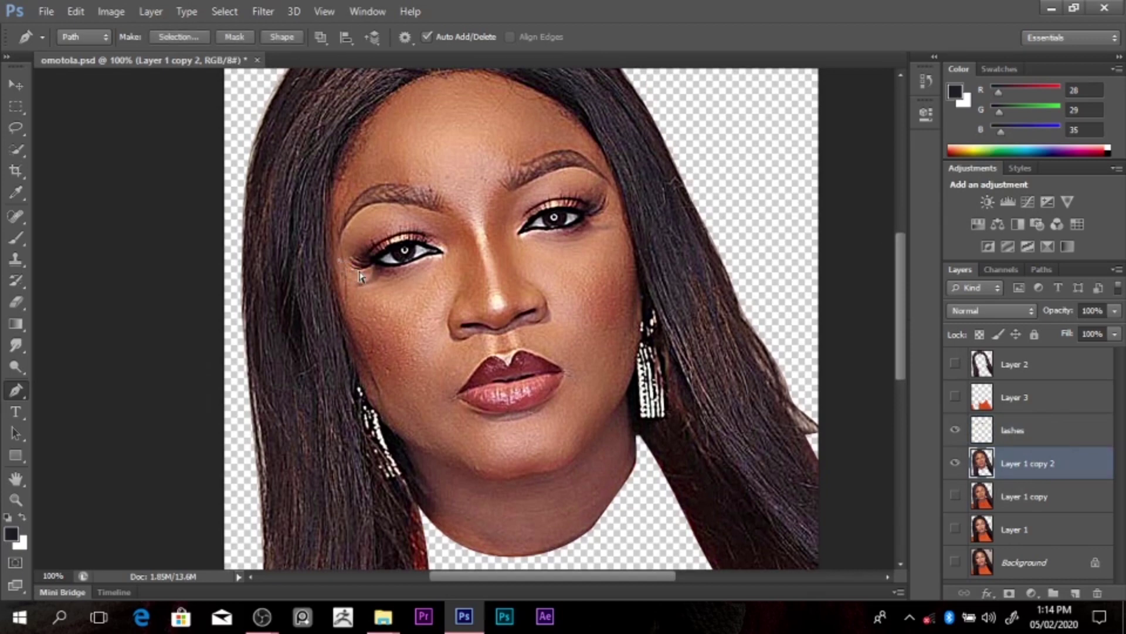
left_click(361, 277)
left_click(425, 253)
mouse_move(418, 245)
left_mouse_down()
mouse_move(438, 250)
mouse_move(431, 260)
mouse_move(436, 250)
left_mouse_up()
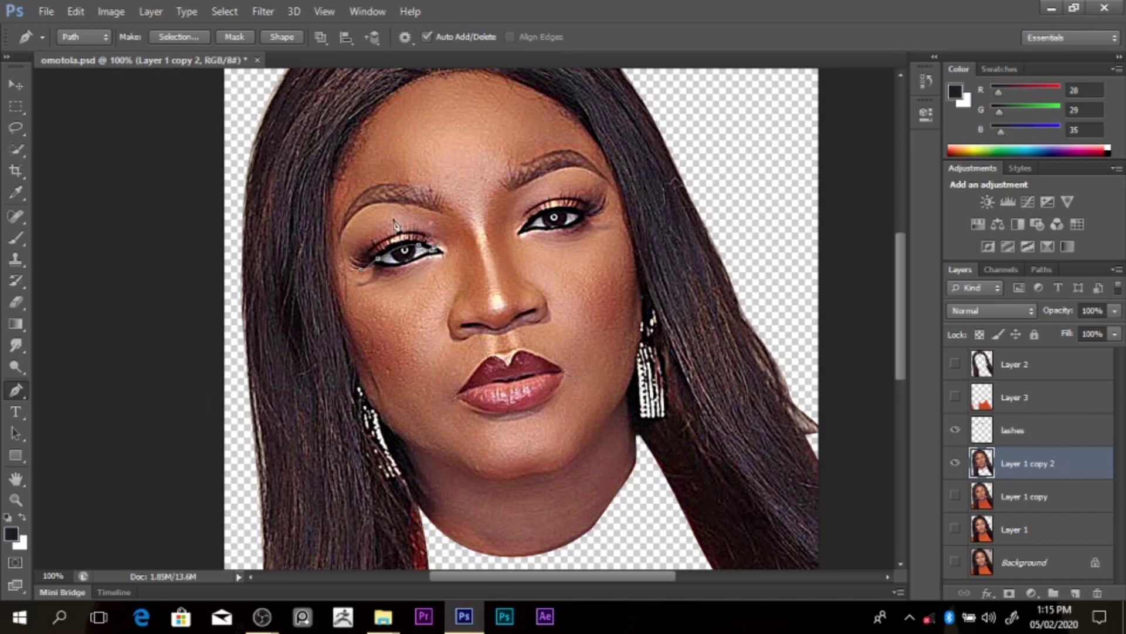
left_click_drag(393, 224, 378, 228)
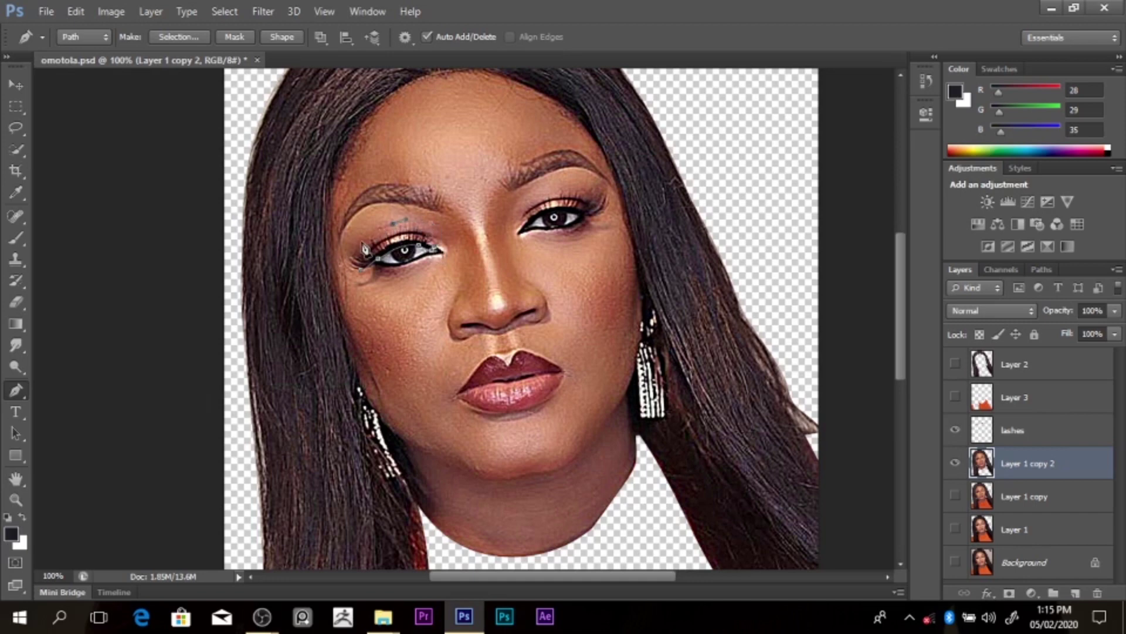
left_click(361, 277)
left_click(350, 274)
key("ctrl+Return")
key("ctrl+shift+alt+n")
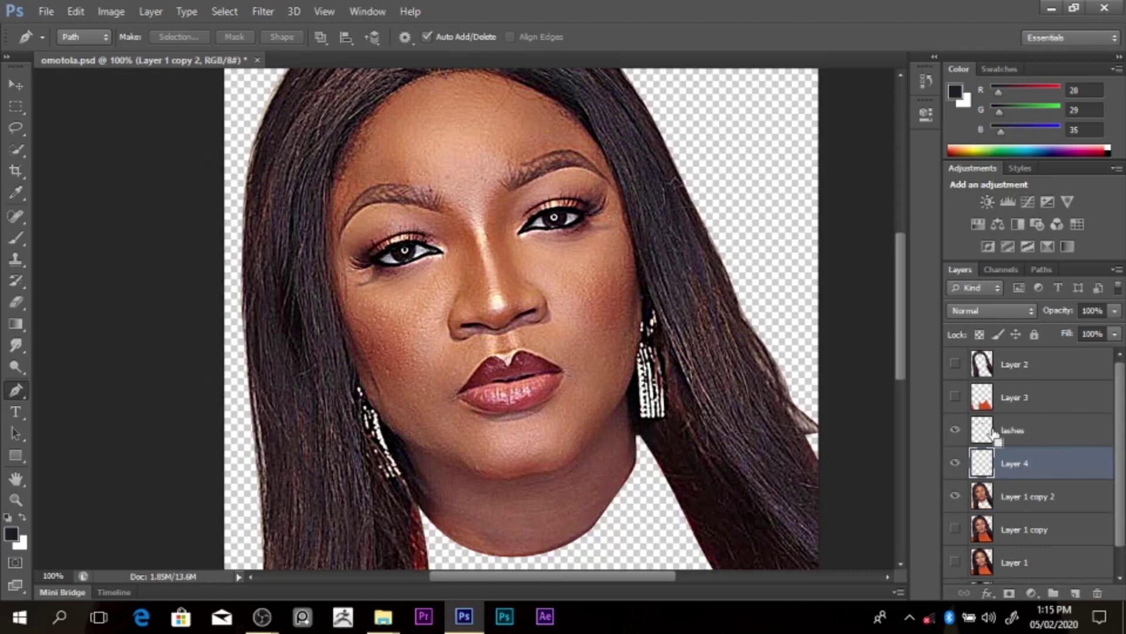
Step: On Layer 1 copy 2, trace a Pen path around the right-hand eye and copy the enclosed area to a new layer
left_click(1031, 497)
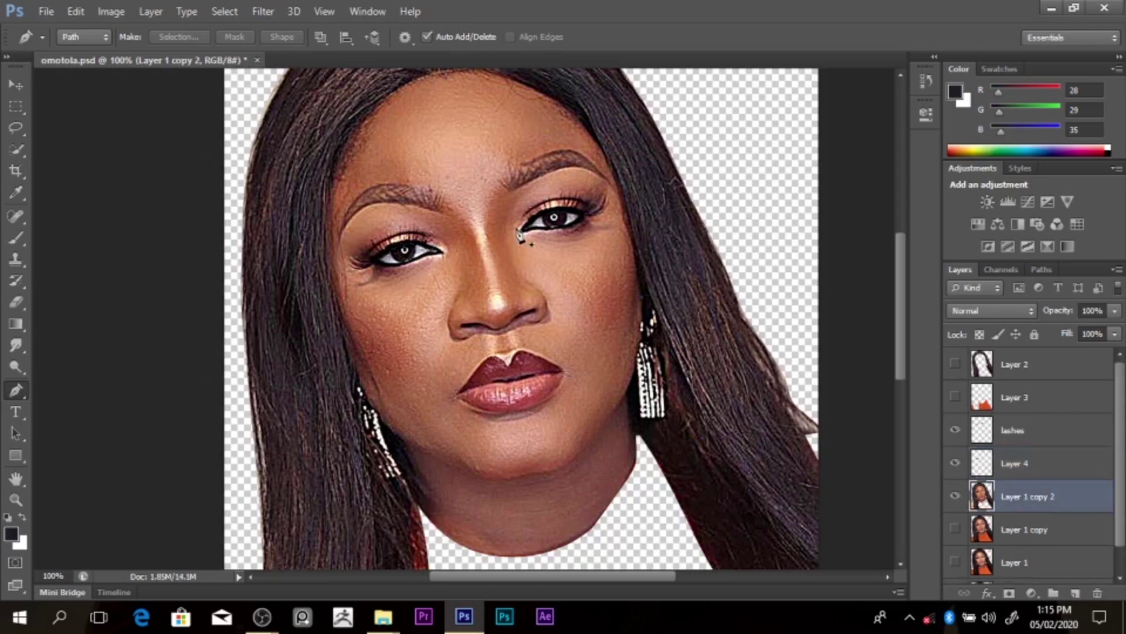
left_click(521, 229)
left_click(516, 234)
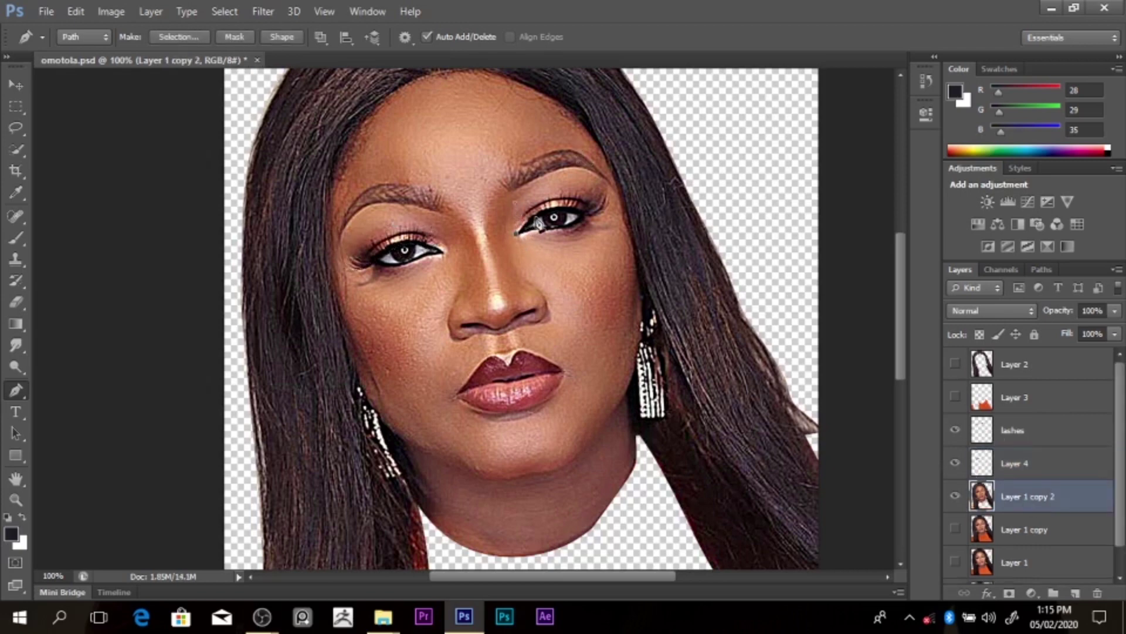
left_click_drag(535, 216, 597, 225)
left_click(593, 186)
left_click(563, 185)
left_click(529, 194)
left_click(516, 202)
key("ctrl+Return")
key("ctrl+j")
Step: Merge the two eye layers into one, select Layer 1 copy 2 again and save the document
left_click(1015, 462, "shift")
key("ctrl+e")
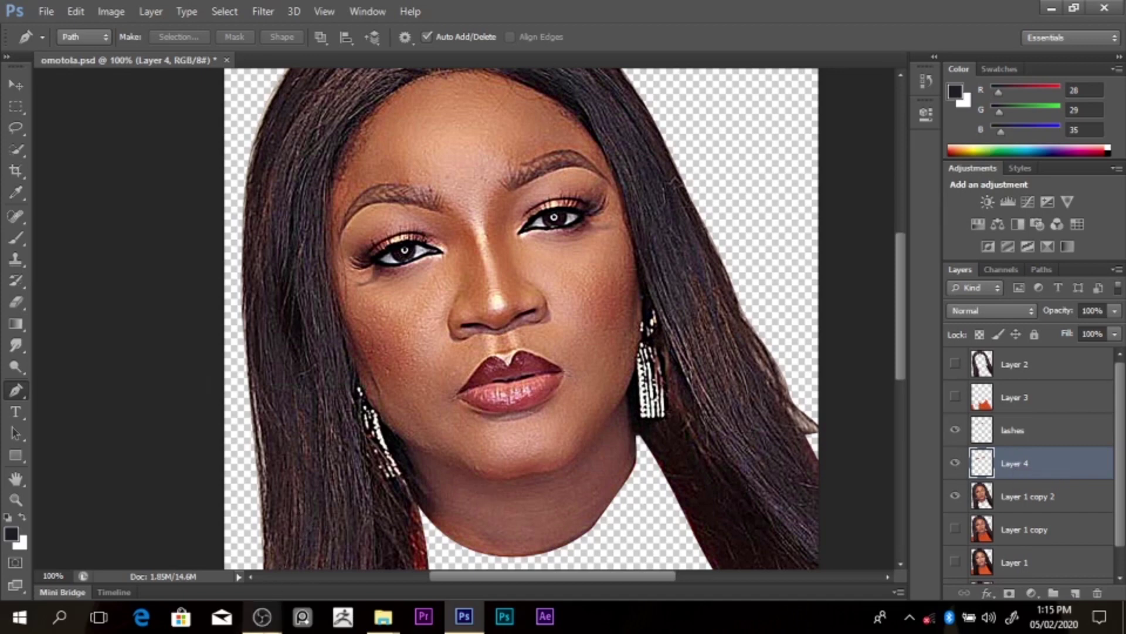
mouse_move(276, 620)
mouse_move(338, 570)
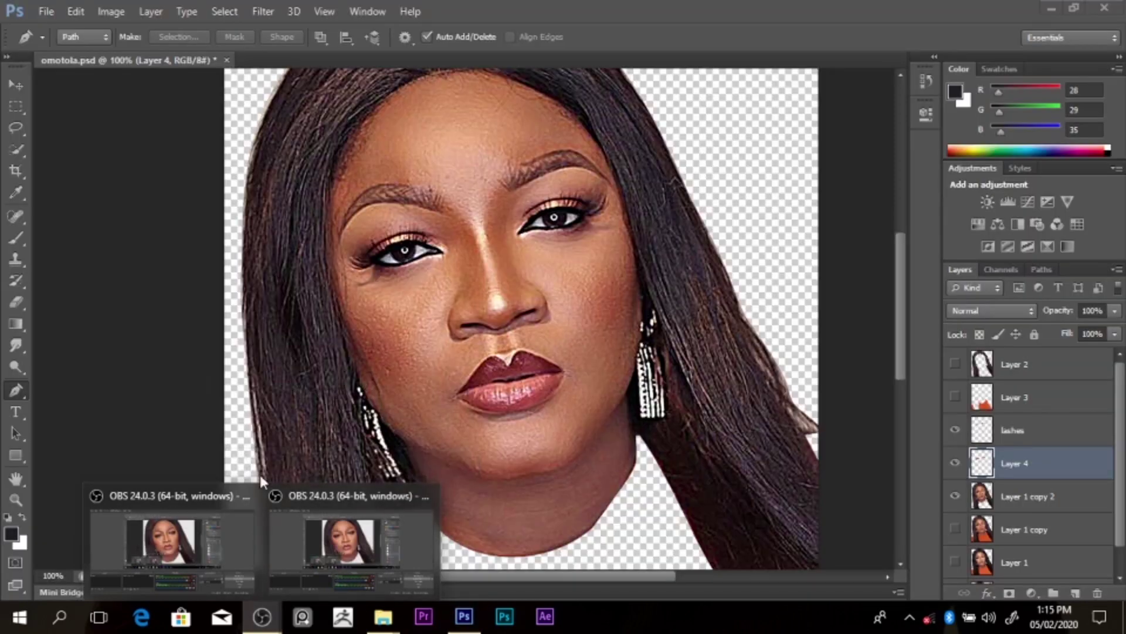
left_click(314, 547)
left_click(1014, 496)
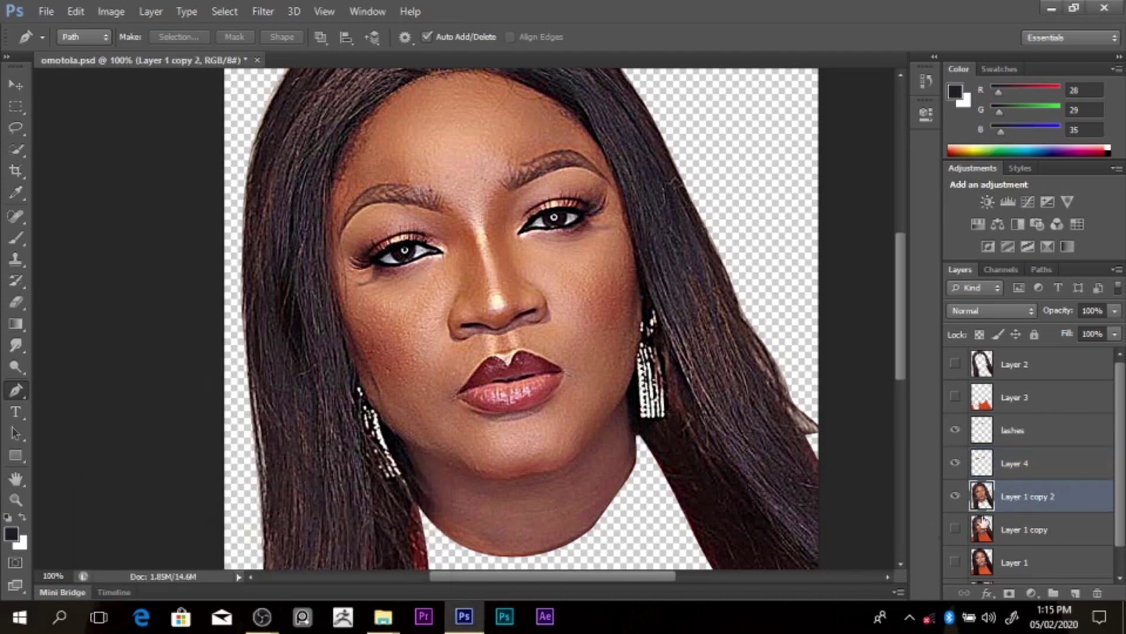
left_click_drag(898, 343, 896, 331)
key("ctrl+s")
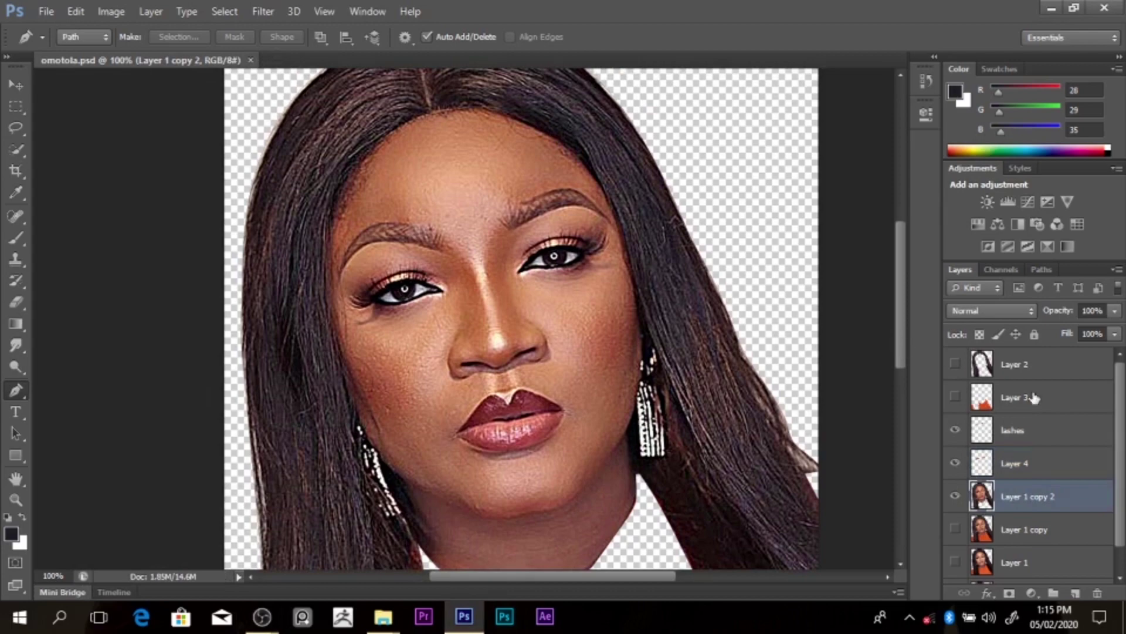
Step: Lock the image pixels of Layer 1 copy 2 and make Layer 2, Layer 3 and Layer 1 copy visible
scroll(911, 313, "up", 1)
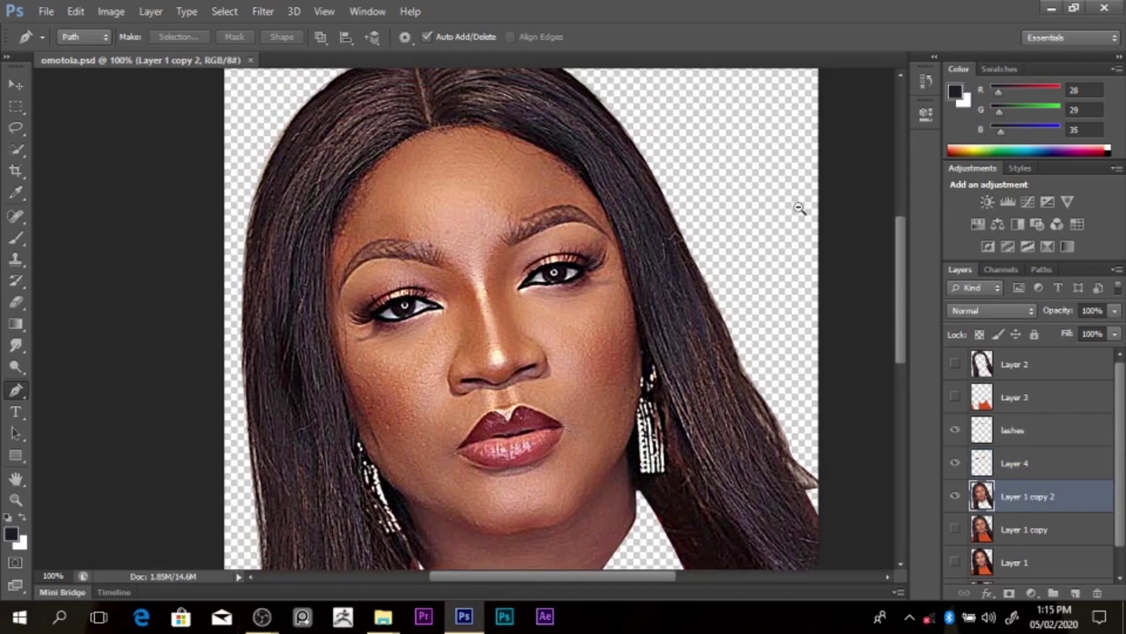
scroll(797, 206, "down", 2)
scroll(797, 206, "right", 5)
scroll(729, 234, "down", 2)
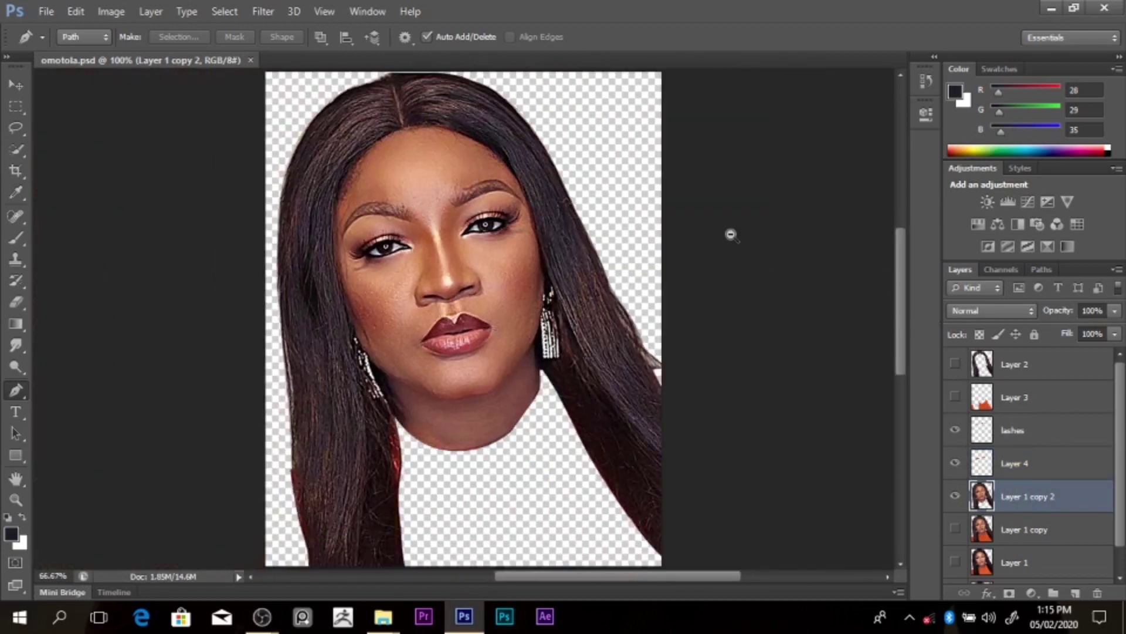
scroll(414, 216, "up", 2)
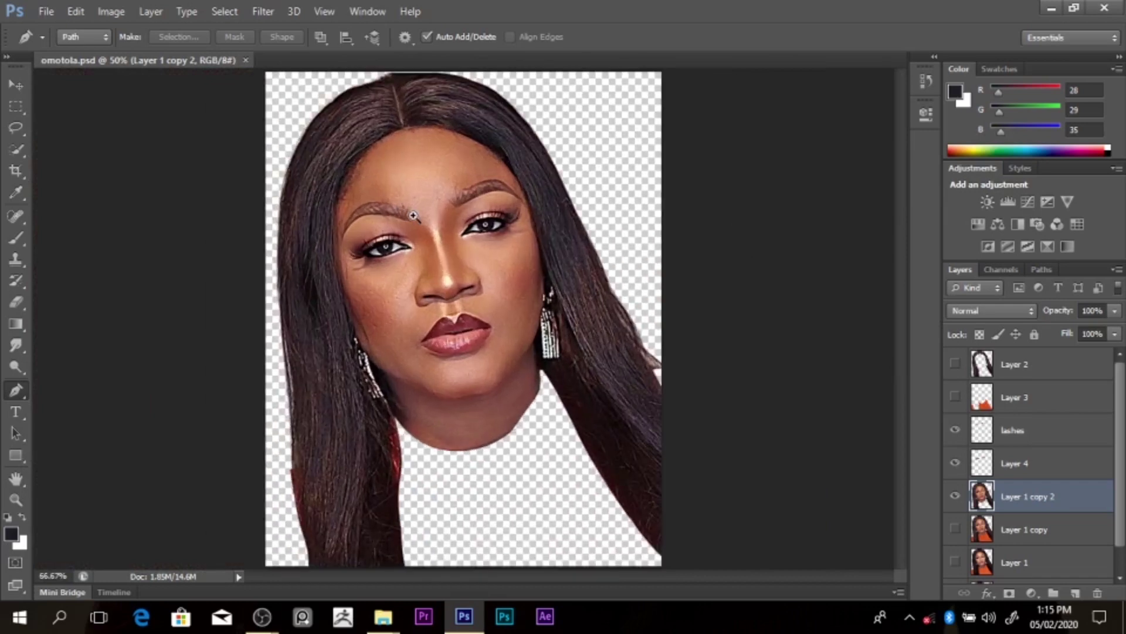
scroll(413, 215, "down", 1)
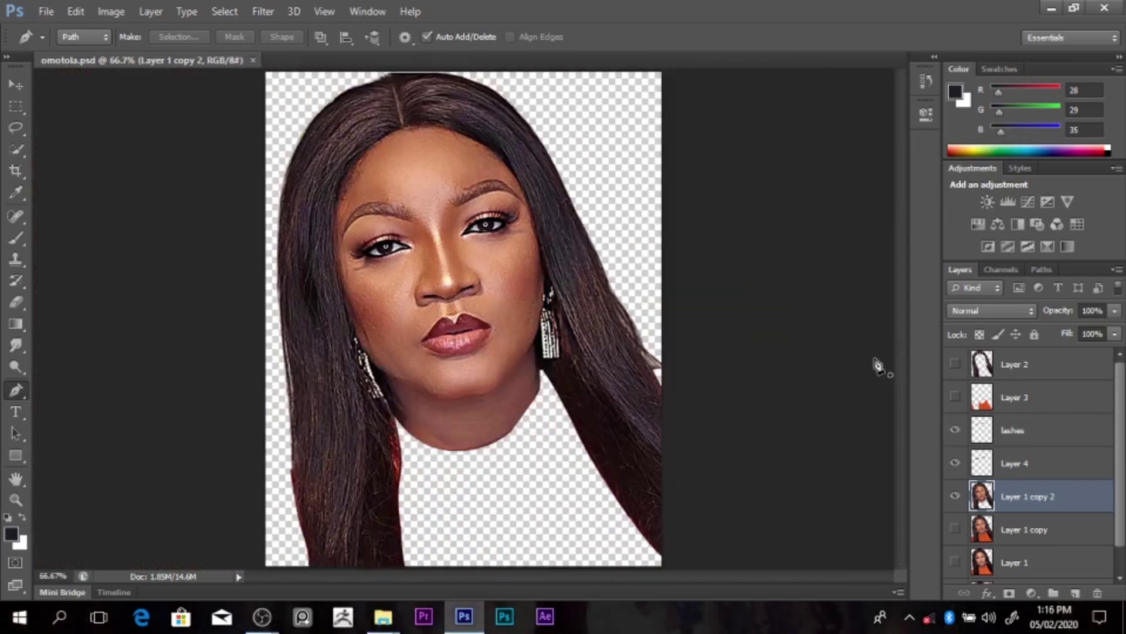
left_click(998, 334)
left_click(955, 364)
left_click(955, 397)
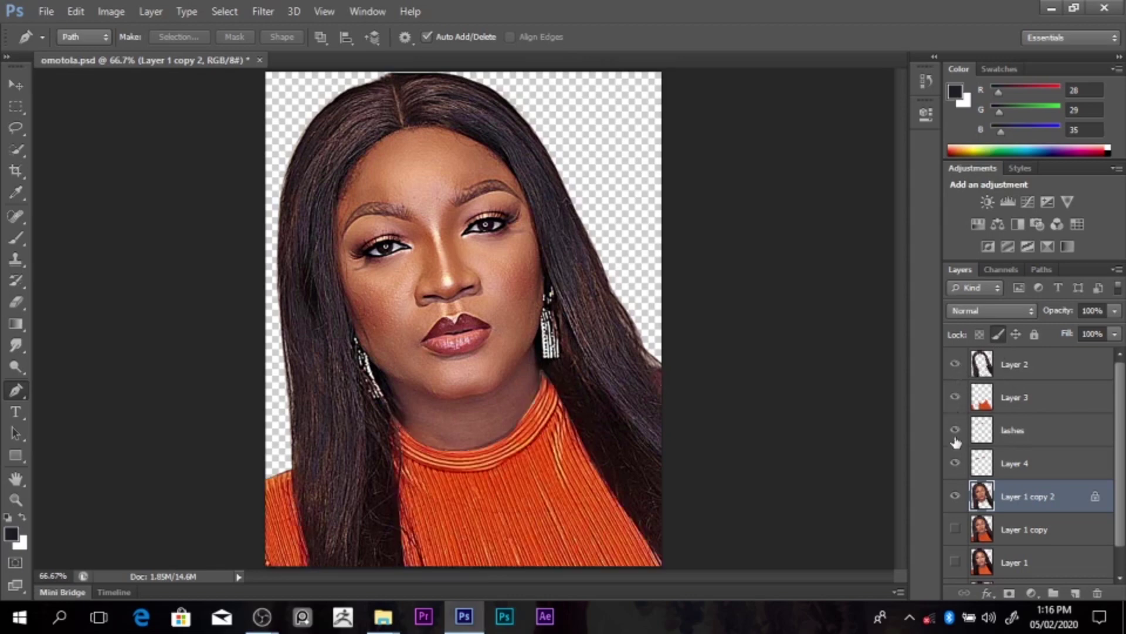
left_click(955, 529)
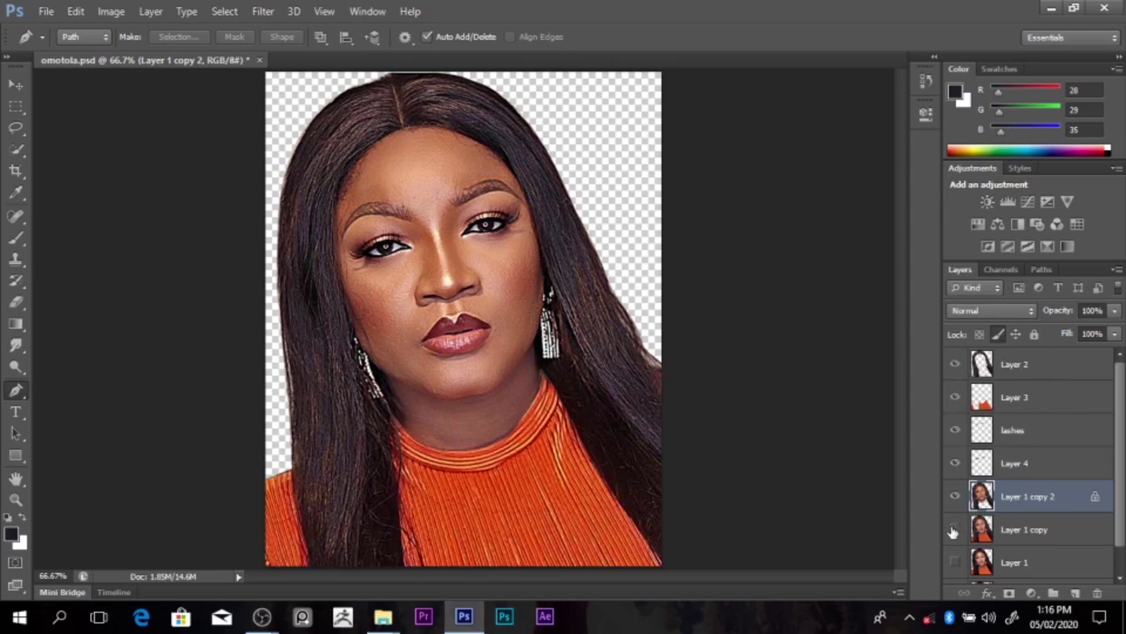
Step: Remove the image pixel lock from Layer 1 copy 2
double_click(1094, 502)
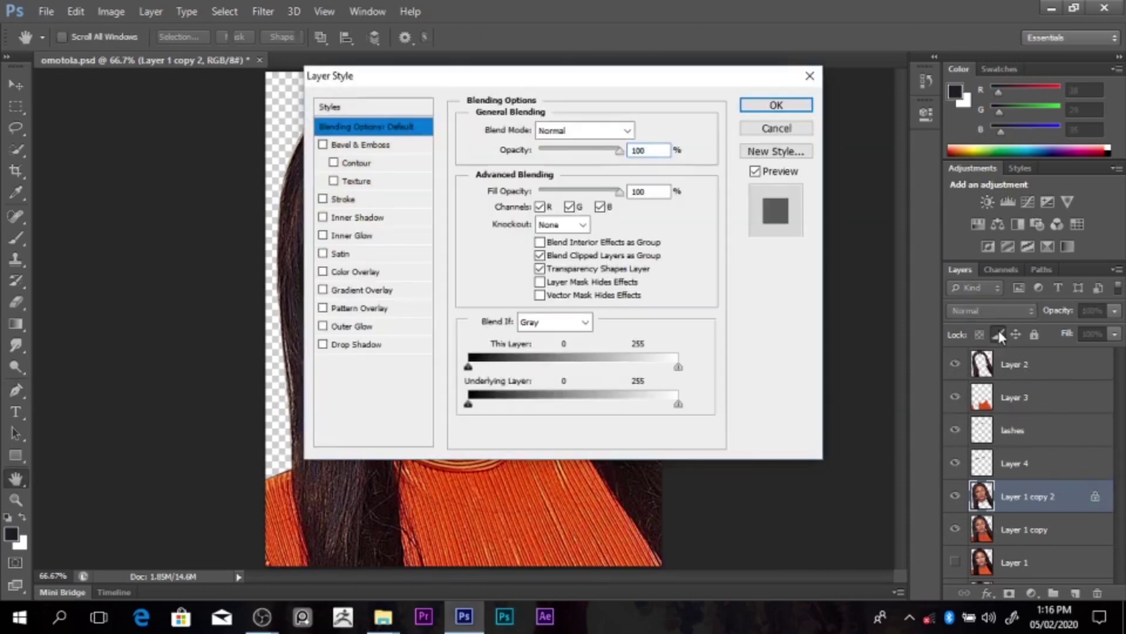
left_click(793, 131)
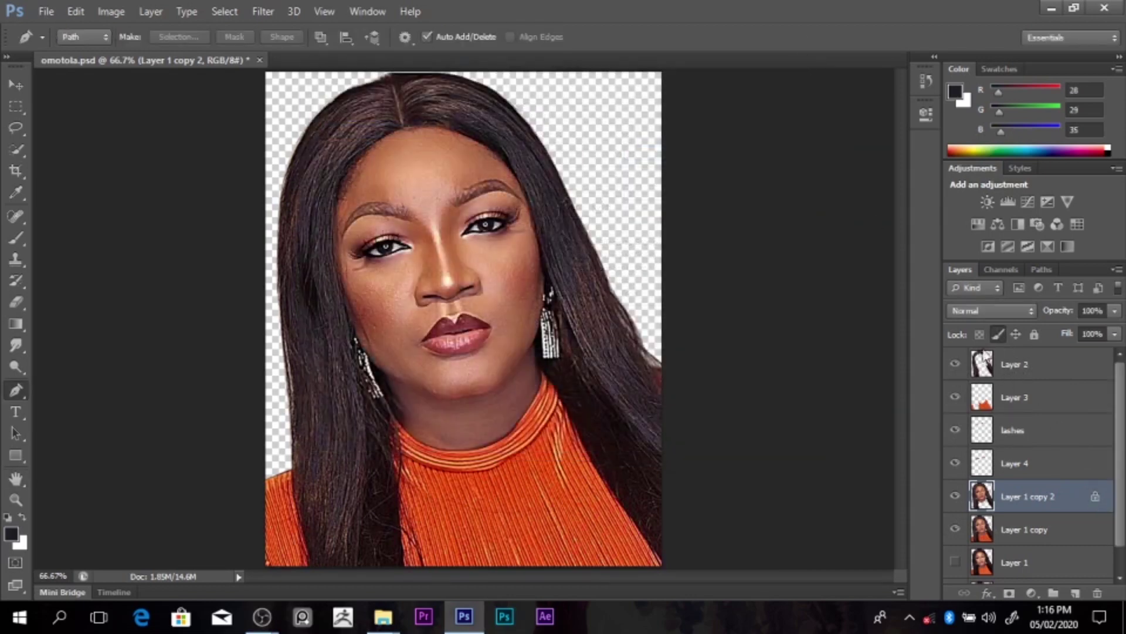
left_click(998, 333)
Step: Duplicate the hair layer, Layer 2, and set the copy's blend mode to Linear Light
left_click(1006, 365)
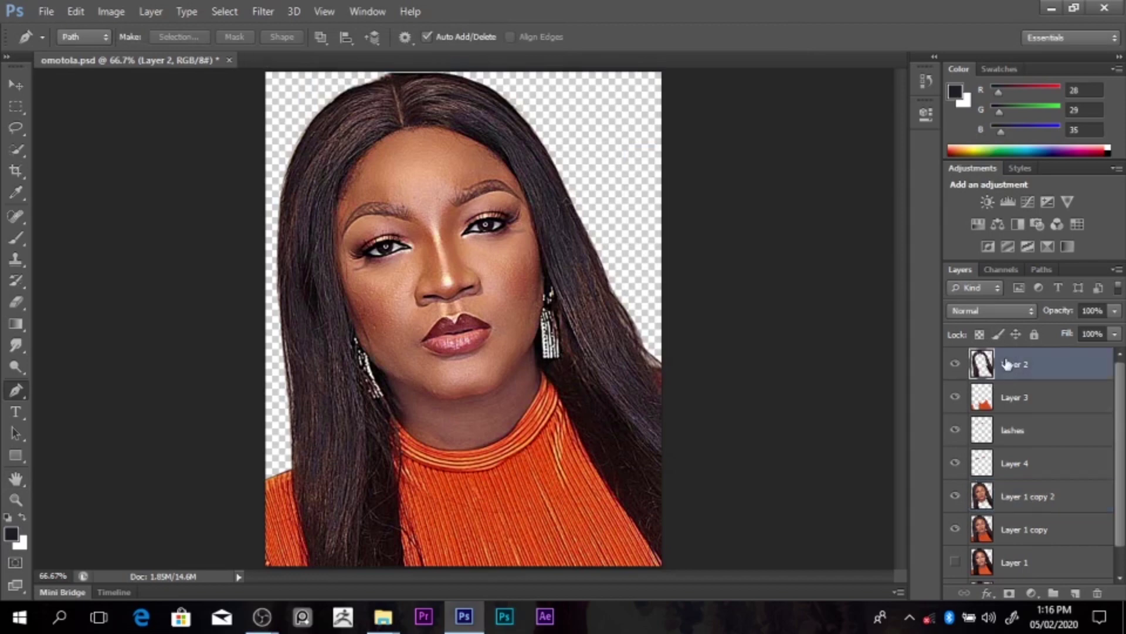
key("ctrl+j")
left_click(981, 311)
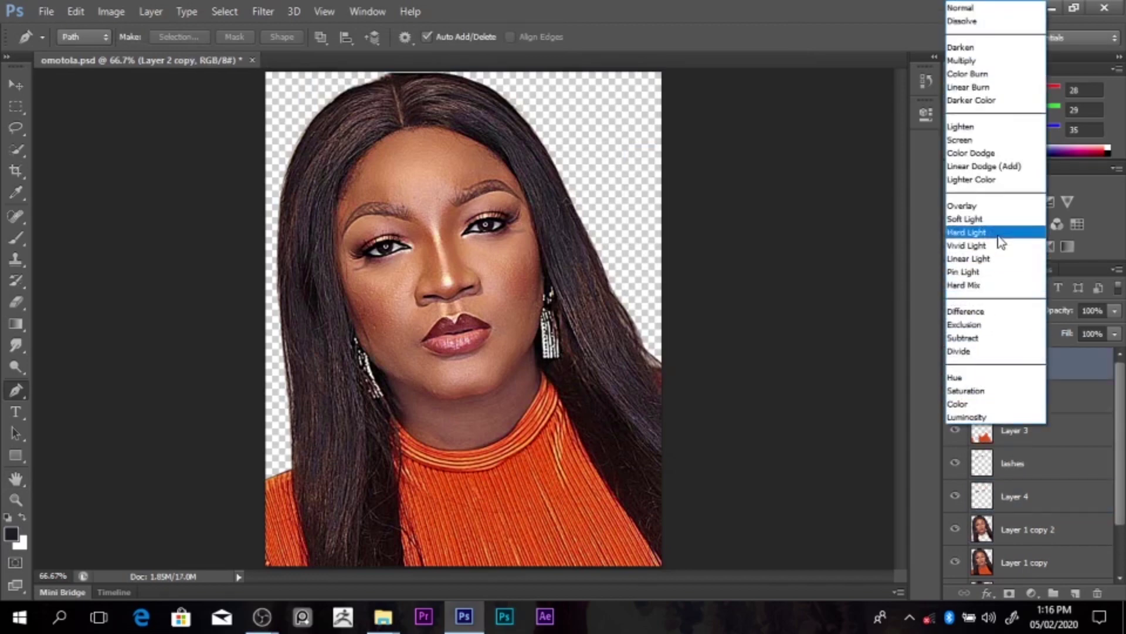
left_click(991, 258)
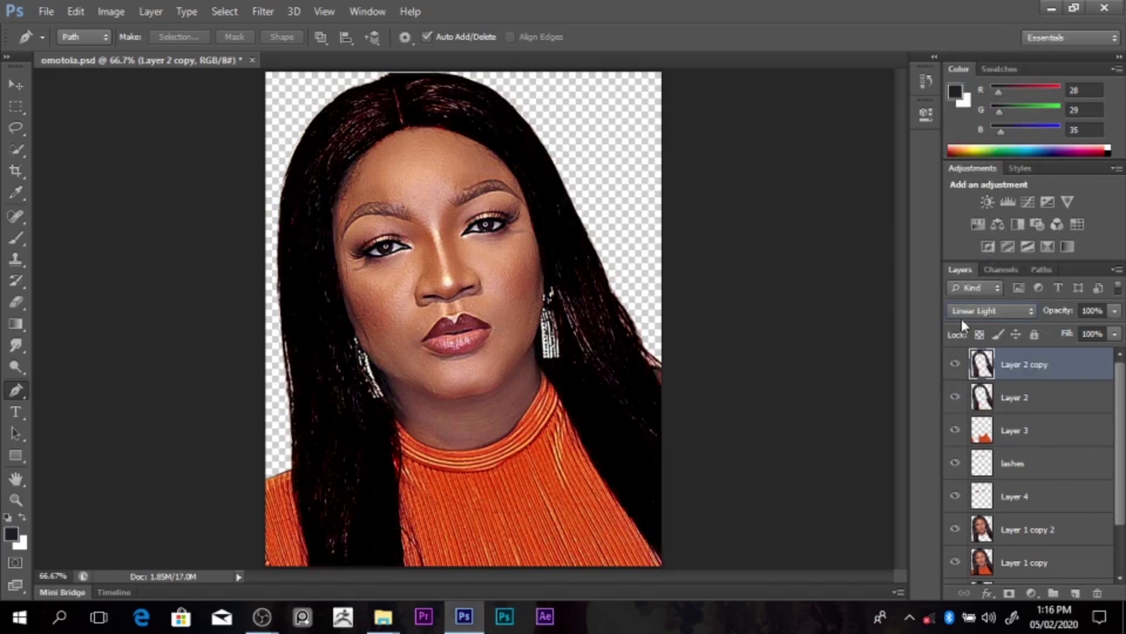
Step: Apply a High Pass filter with a radius of 0.5 pixels to Layer 2 copy
left_click(269, 10)
mouse_move(293, 303)
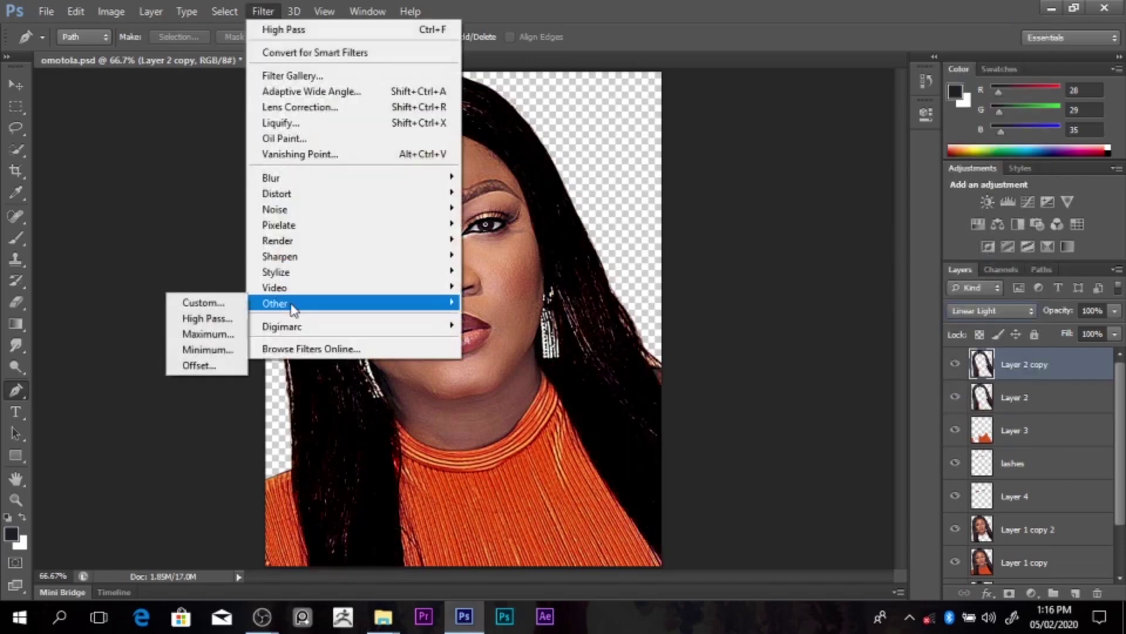
left_click(199, 317)
left_click_drag(719, 410, 705, 417)
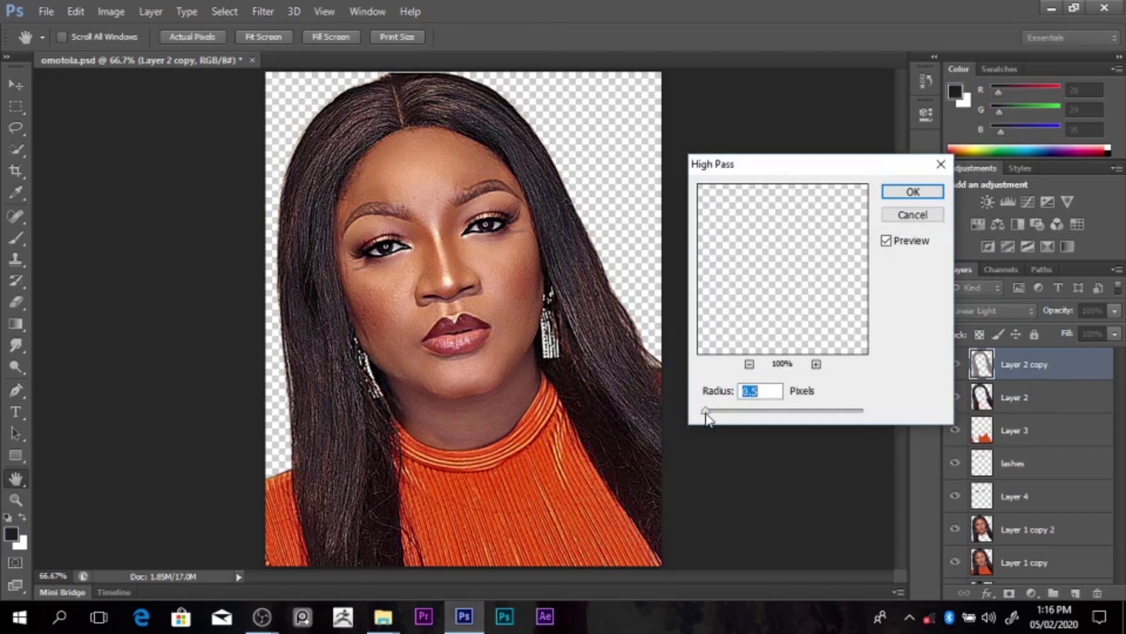
left_click(906, 192)
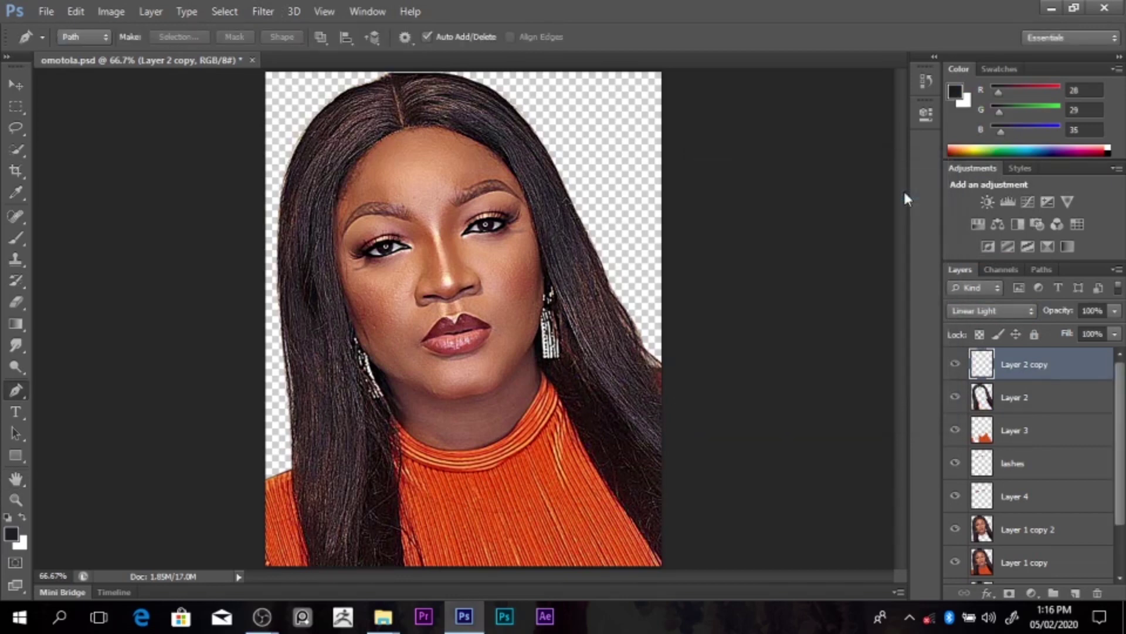
Step: Duplicate the sharpened hair layer and set up an Oil Paint filter with stylization 6.93, cleanliness 5.8 and shine 1.45
key("ctrl+j")
left_click(270, 12)
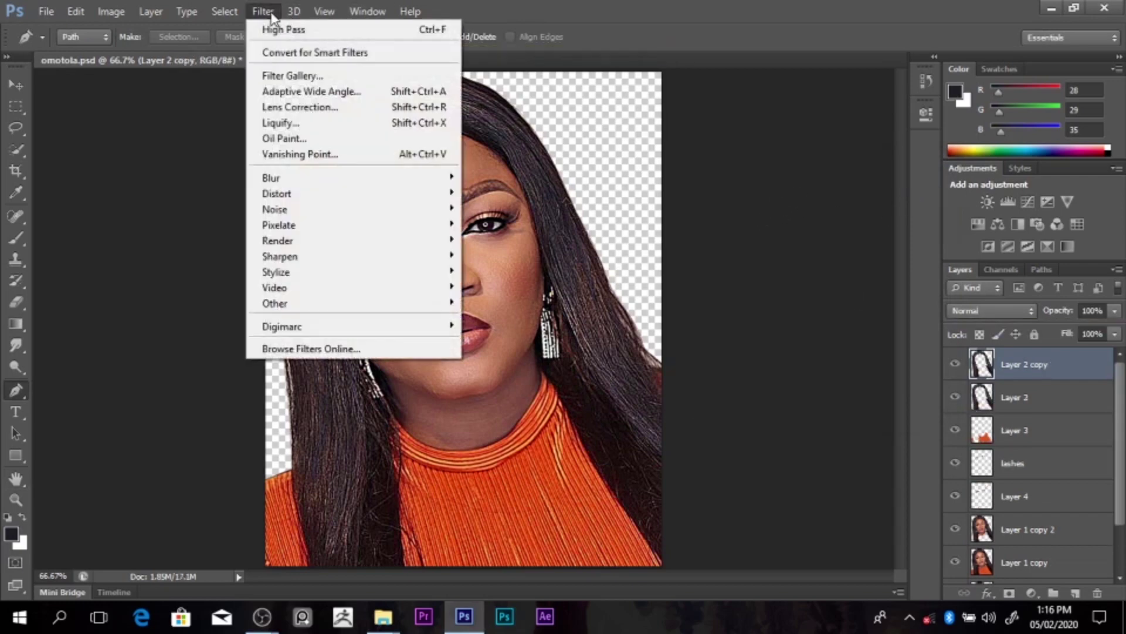
left_click(325, 141)
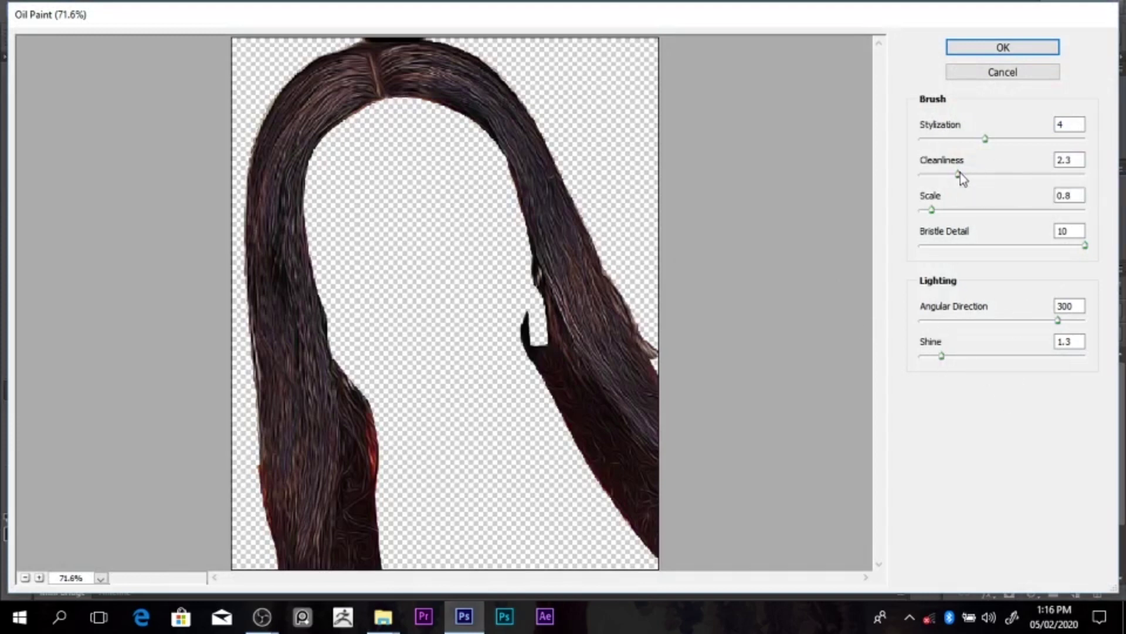
left_click_drag(1047, 175, 1052, 174)
left_click_drag(986, 139, 1056, 153)
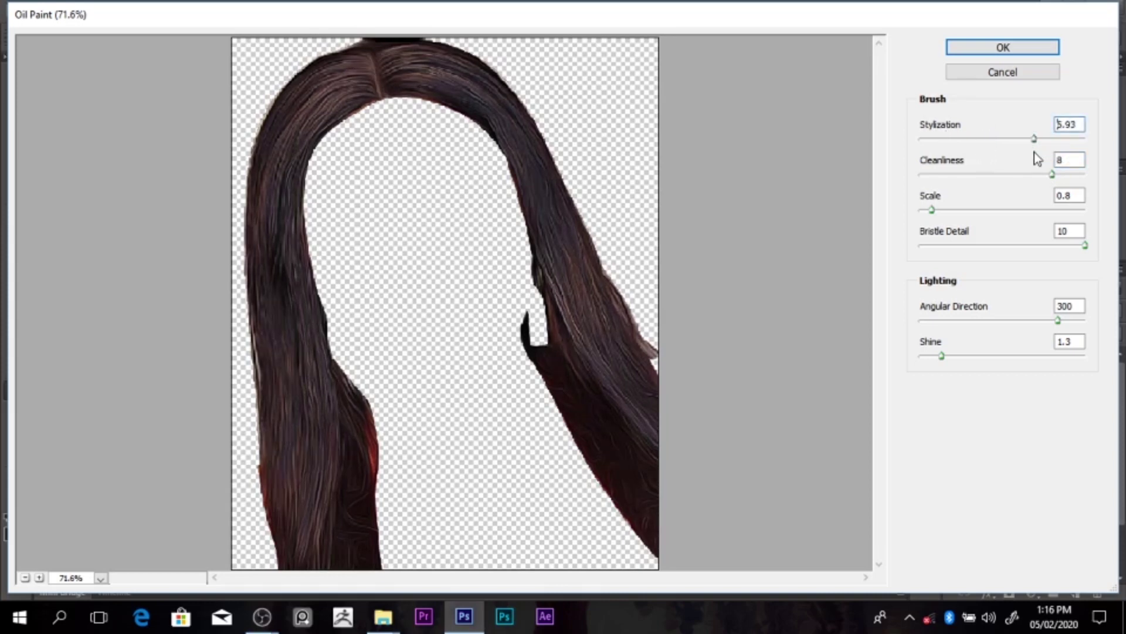
mouse_move(942, 356)
left_mouse_down()
mouse_move(925, 355)
mouse_move(978, 359)
mouse_move(943, 365)
left_mouse_up()
left_click_drag(1052, 175, 1016, 176)
Step: Apply the Oil Paint filter to the hair with stylization 6.68, cleanliness 6.75 and shine 1.5, and save the document
left_click(665, 216, "alt")
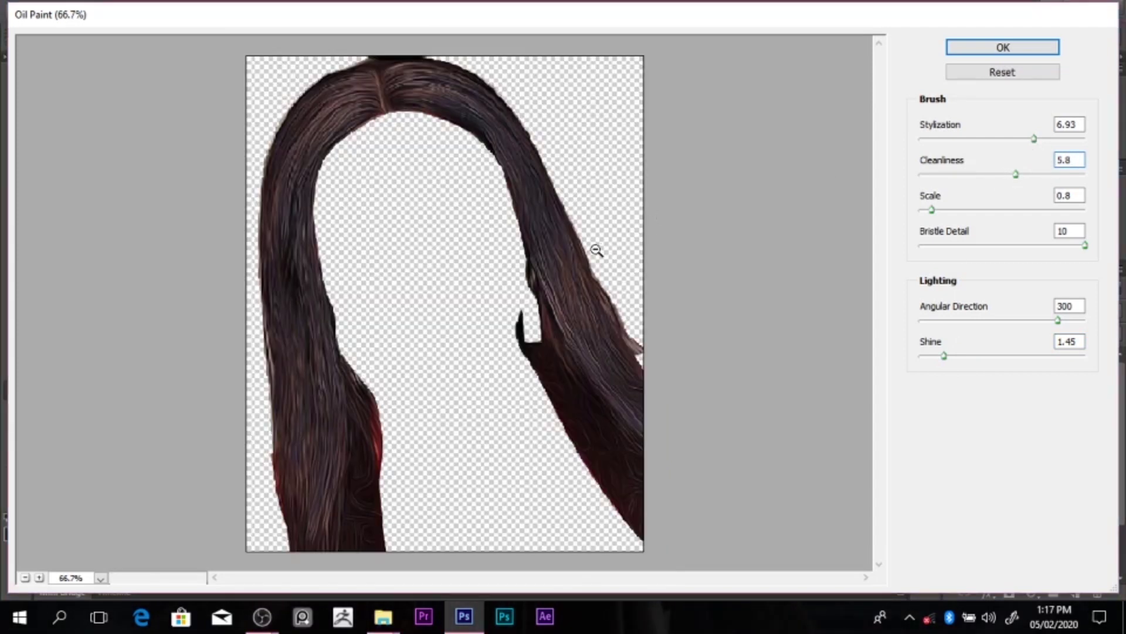
left_click(578, 252, "alt")
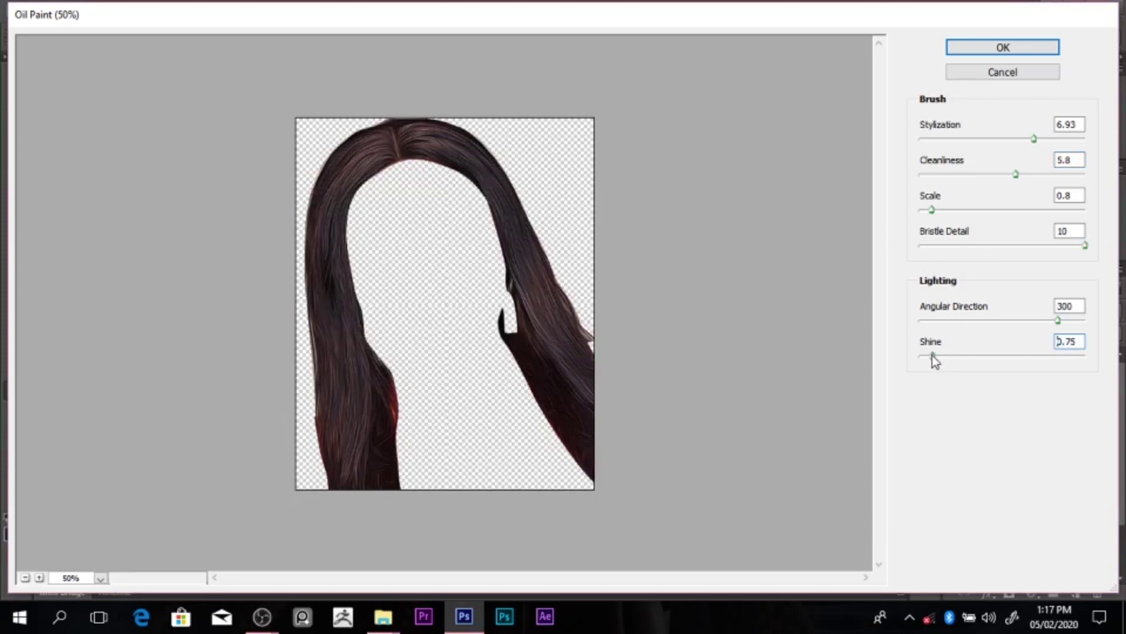
left_click_drag(932, 355, 940, 355)
left_click(1017, 174)
mouse_move(1035, 139)
left_mouse_down()
mouse_move(974, 146)
mouse_move(1015, 142)
left_mouse_up()
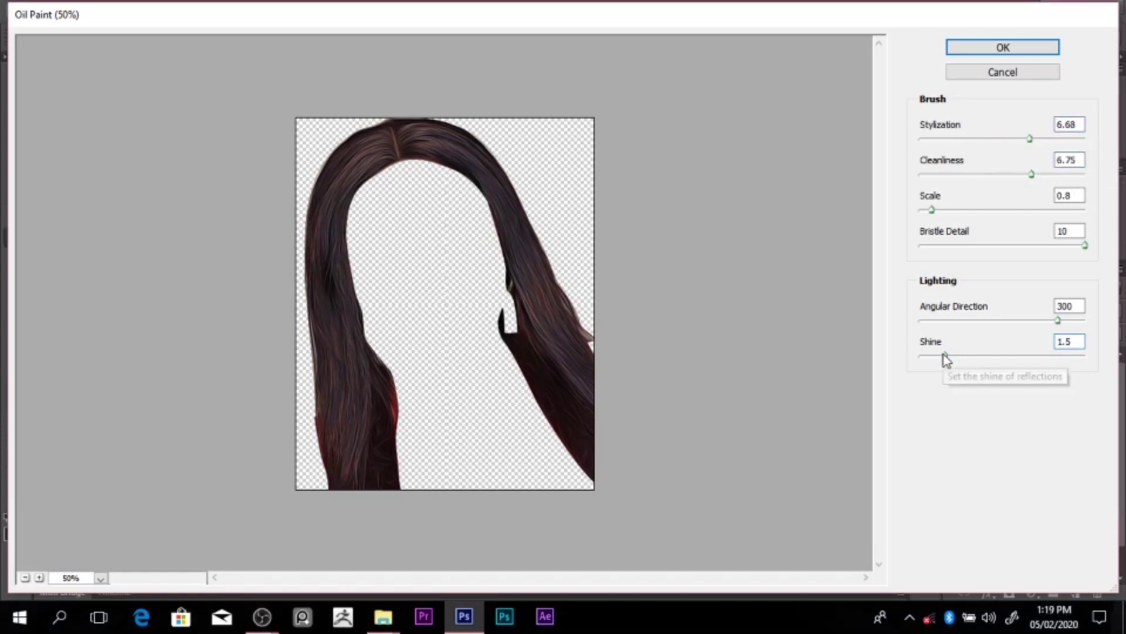
left_click(969, 49)
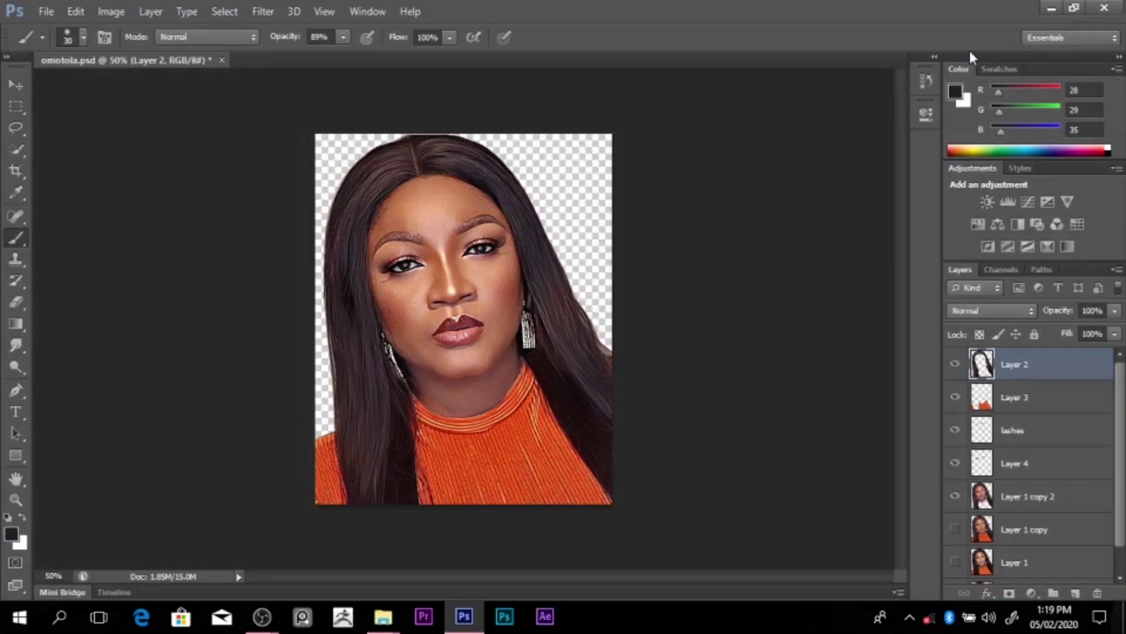
key("ctrl+s")
Step: Rename Layer 4, which holds the eyes, to "lashes"
key("ctrl+plus")
key("ctrl+plus")
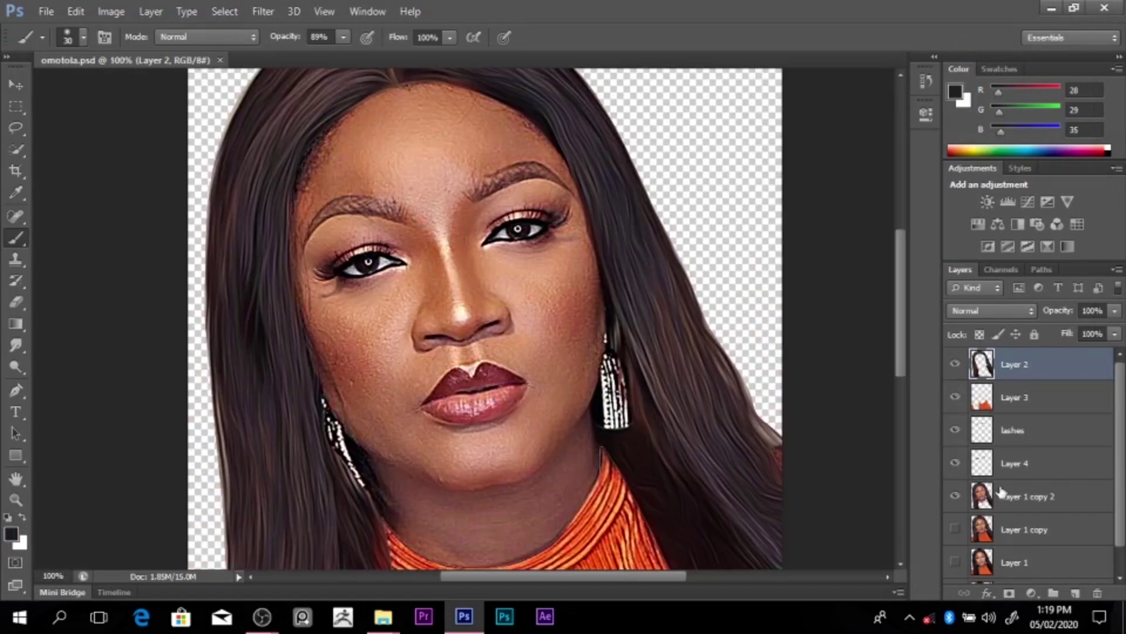
double_click(1024, 463)
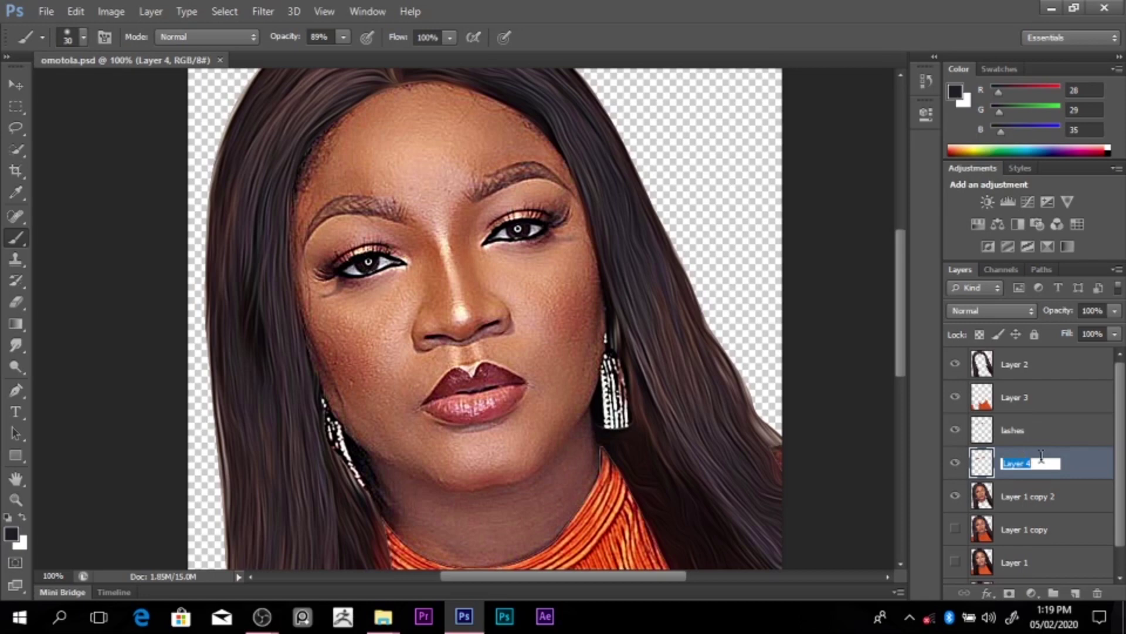
type("lashes")
key("Return")
Step: Rename the eyebrow layer above it to "eye brow"
double_click(1005, 431)
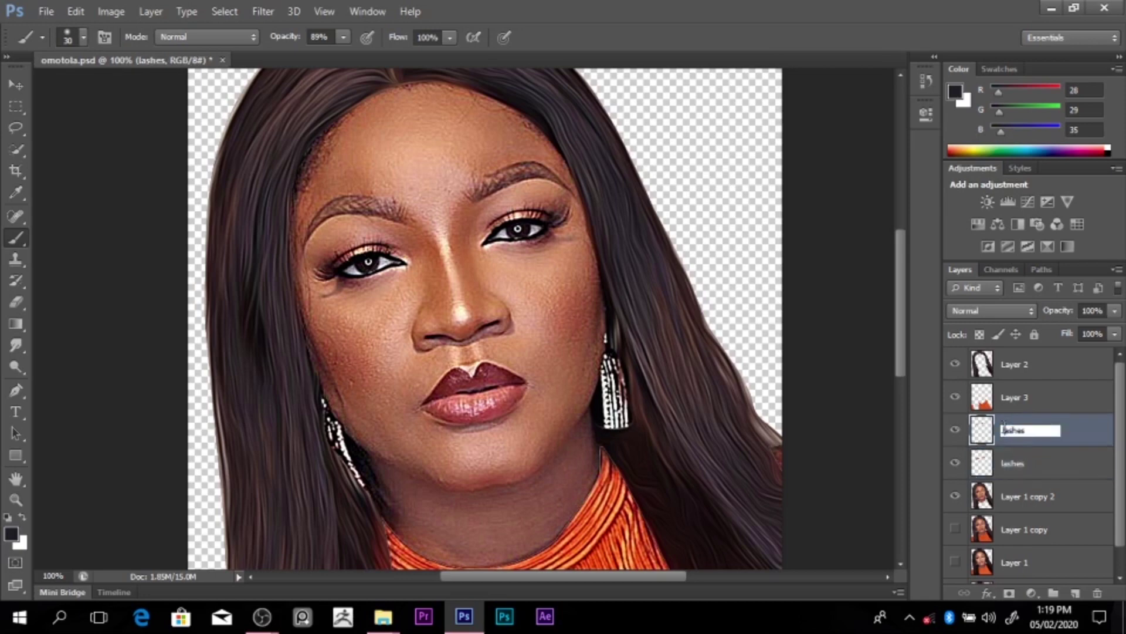
left_click_drag(1059, 430, 988, 430)
type("eye brow")
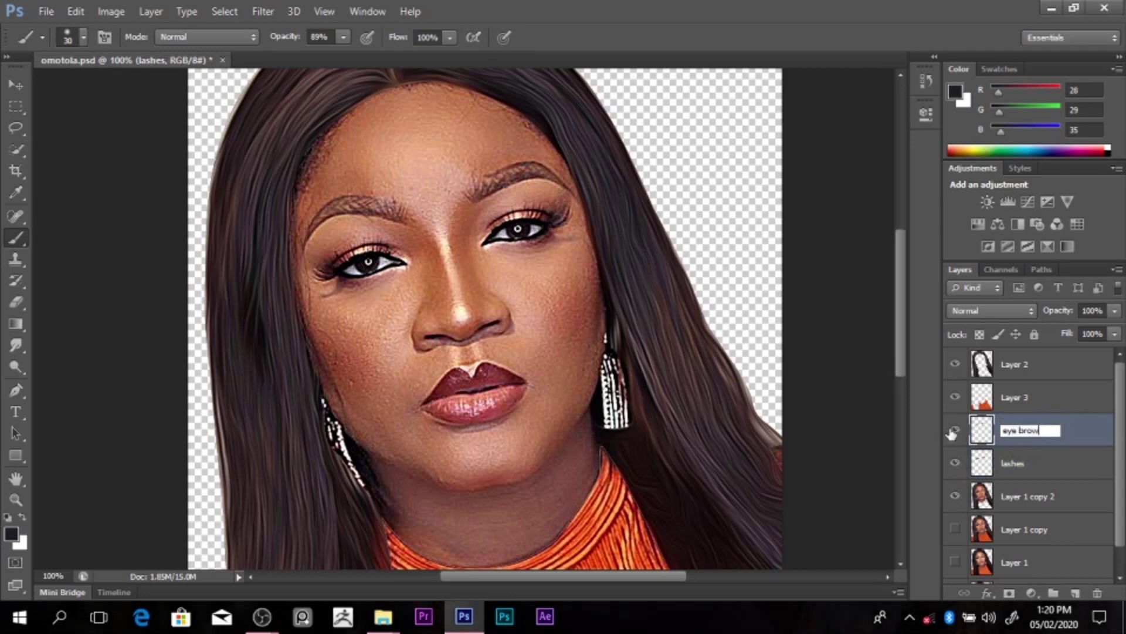
key("Return")
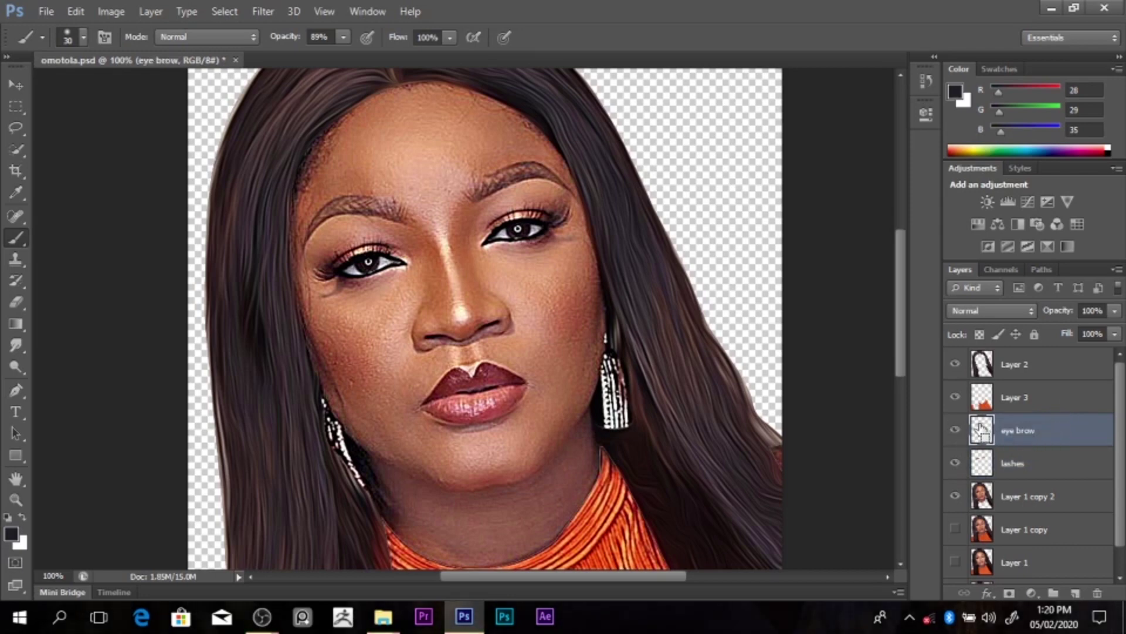
Step: Duplicate the eye brow layer and set the copy's blend mode to Linear Light
left_click(981, 428, "ctrl")
key("ctrl+d")
key("ctrl+j")
left_click(982, 306)
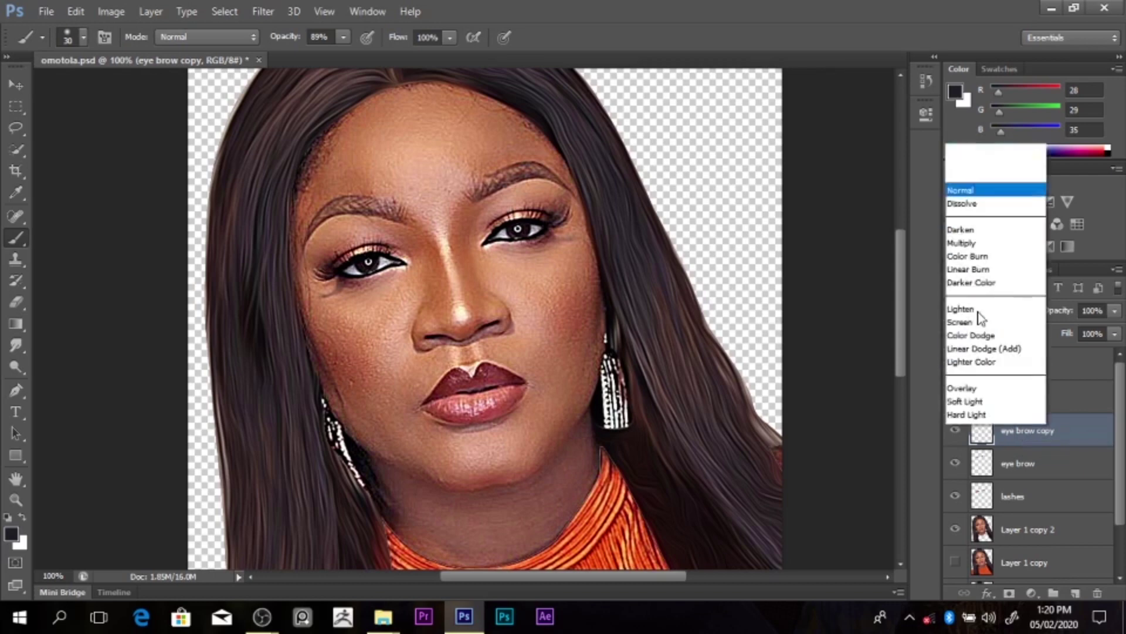
left_click(980, 266)
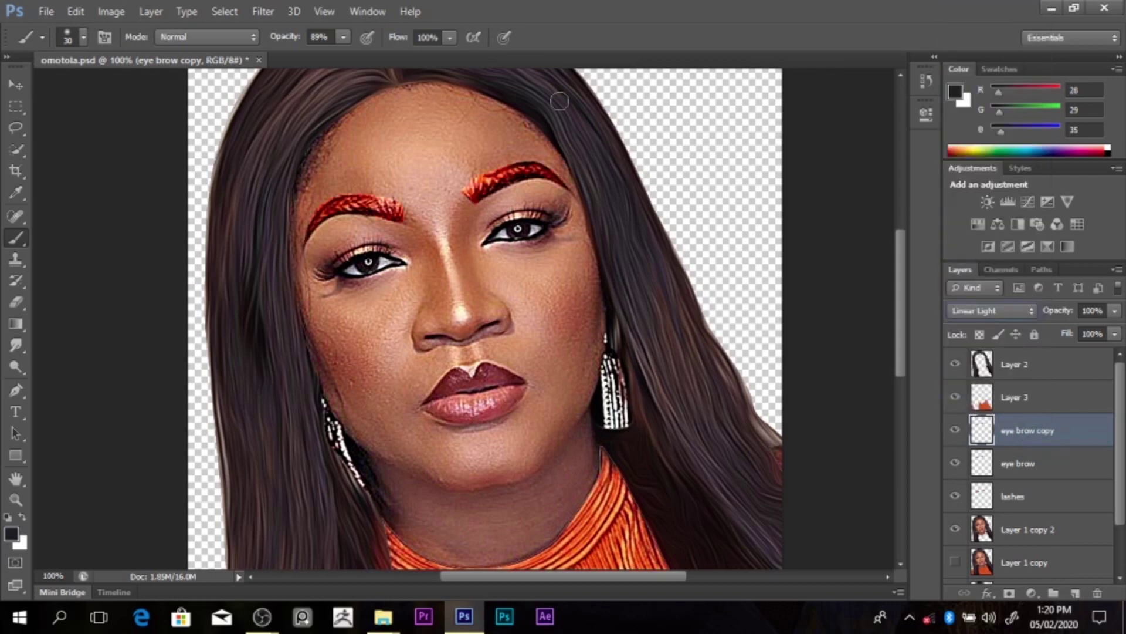
Step: Apply a High Pass filter with a 0.8-pixel radius to the eyebrow copy and merge it down into the eye brow layer
left_click(263, 11)
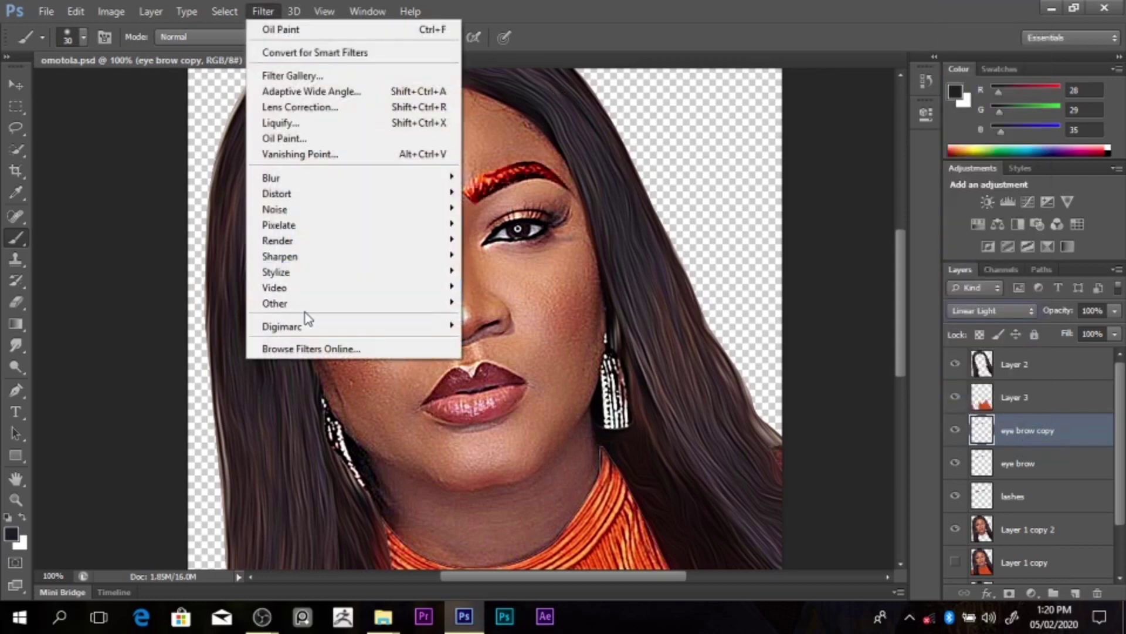
mouse_move(304, 303)
left_click(227, 319)
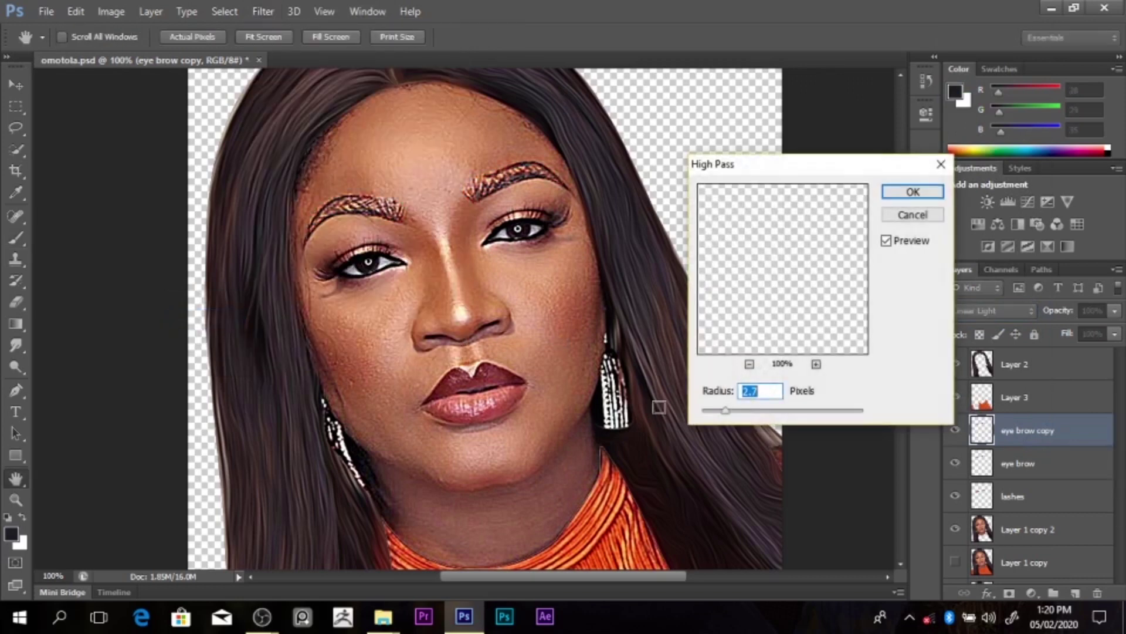
left_click(709, 411)
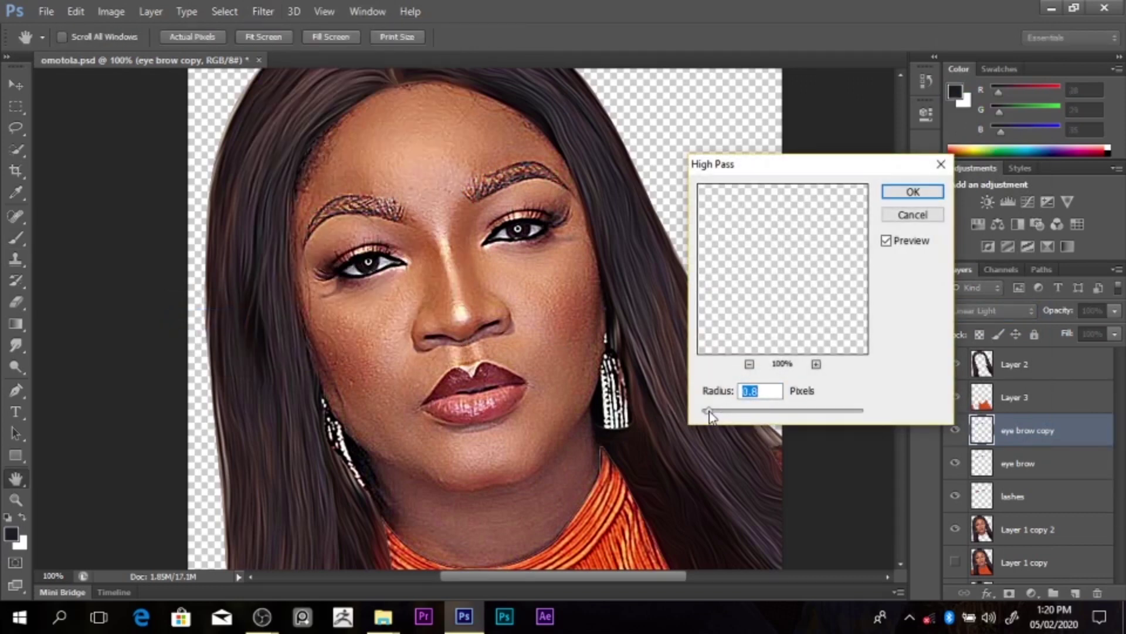
left_click(921, 191)
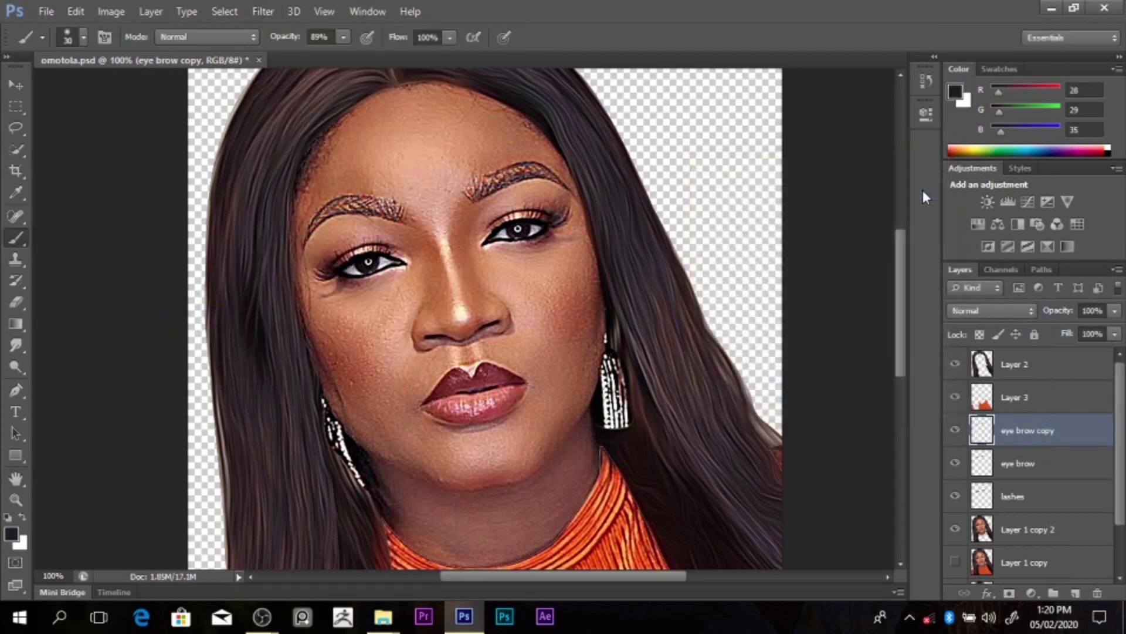
key("ctrl+e")
Step: Duplicate the lashes layer and set the copy's blend mode to Linear Light
left_click(1021, 473)
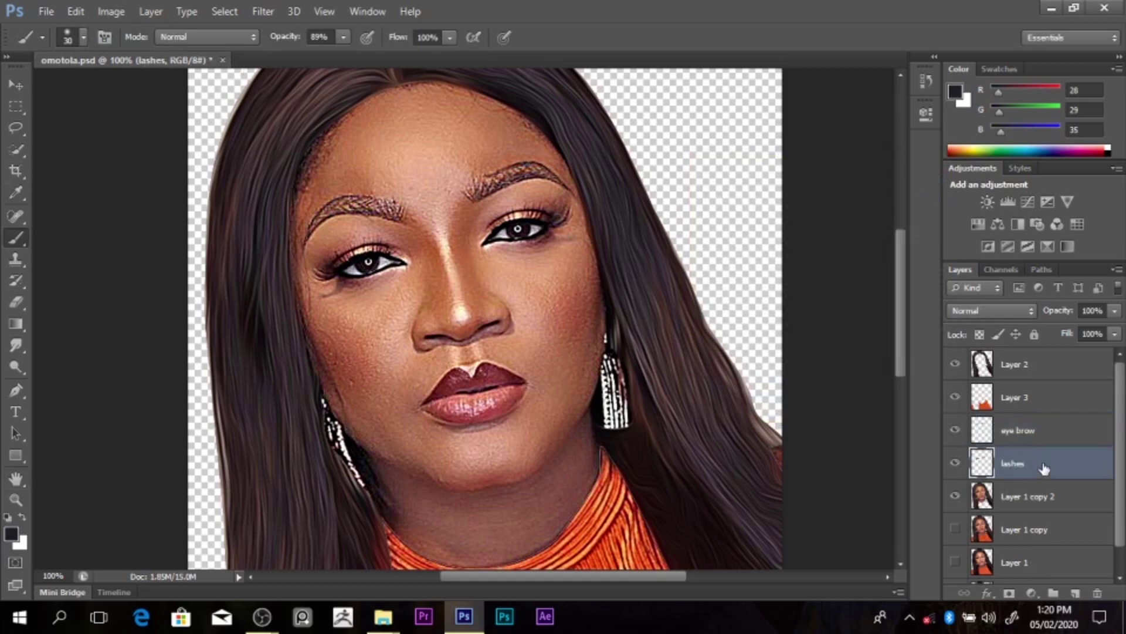
key("ctrl+j")
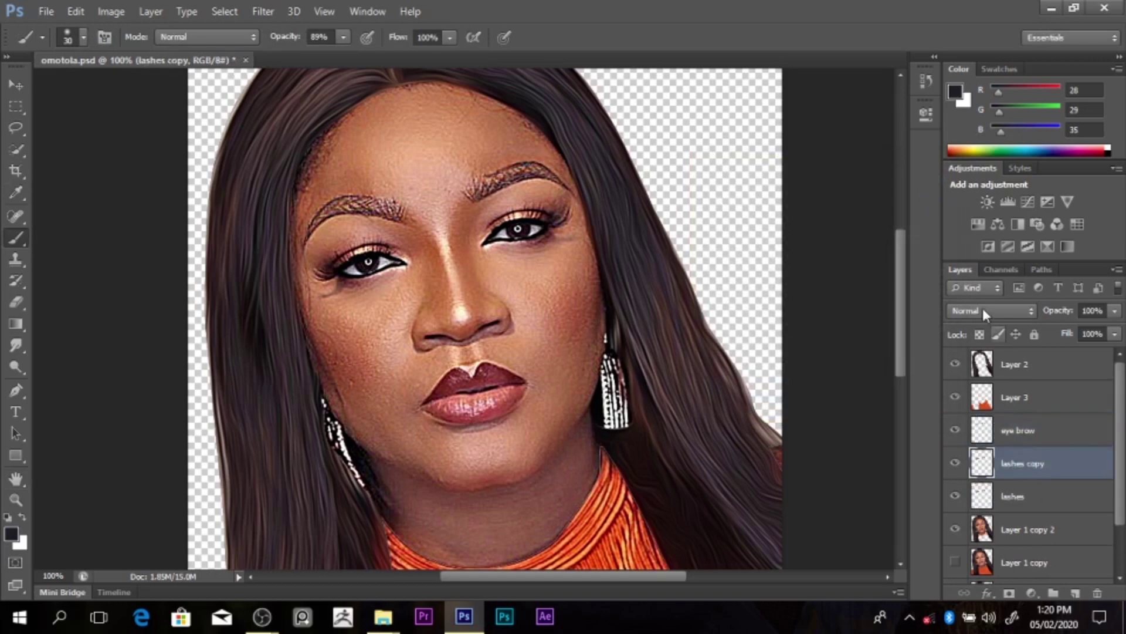
key("ctrl+z")
key("ctrl+j")
left_click(999, 310)
left_click(973, 258)
Step: Apply a High Pass filter with a 1.2-pixel radius to the lashes copy and merge it down into the lashes layer
left_click(262, 11)
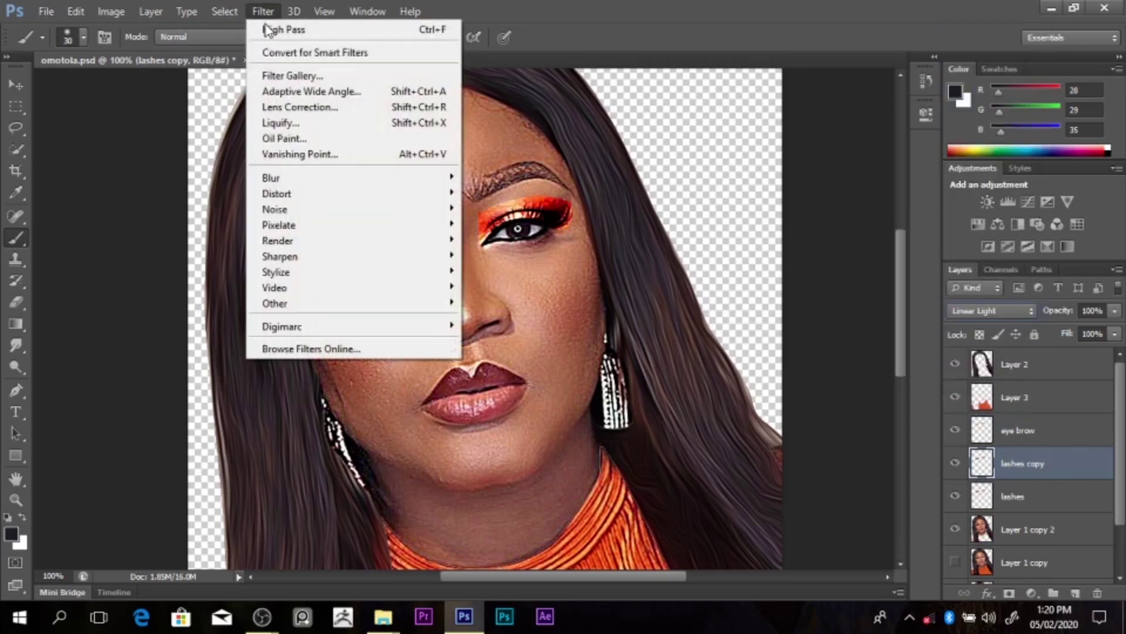
mouse_move(295, 309)
left_click(207, 318)
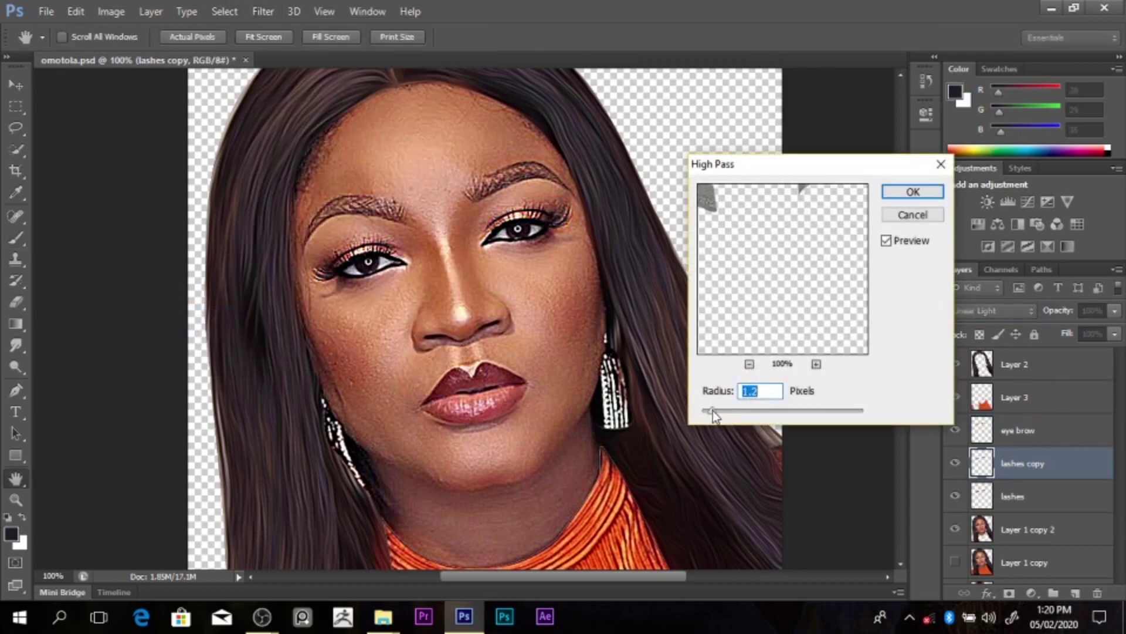
left_click(907, 191)
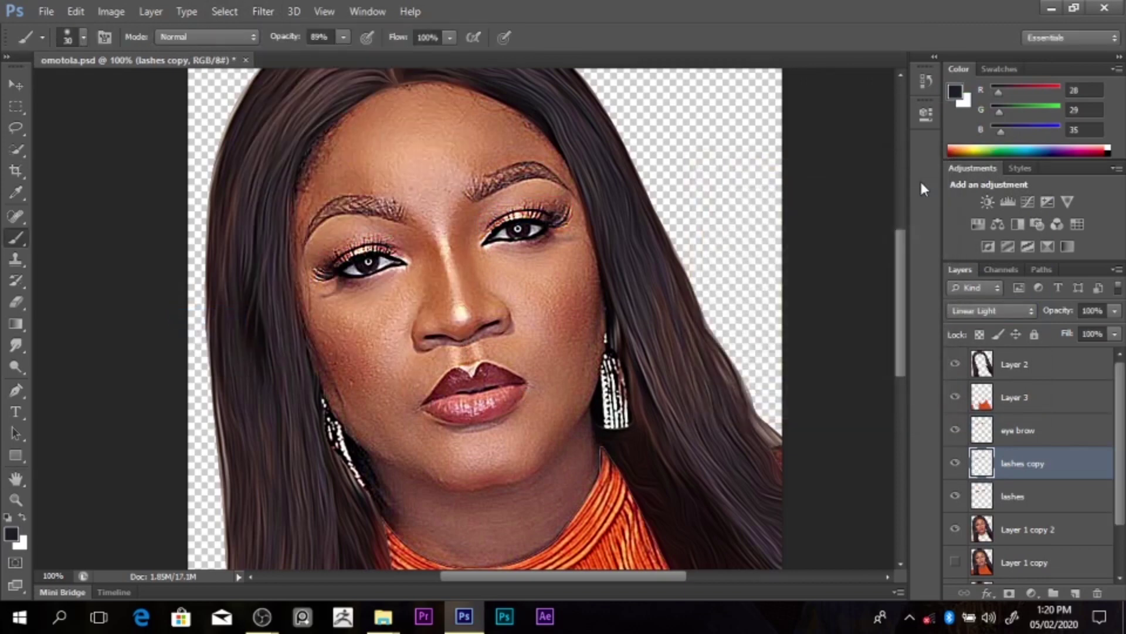
key("ctrl+e")
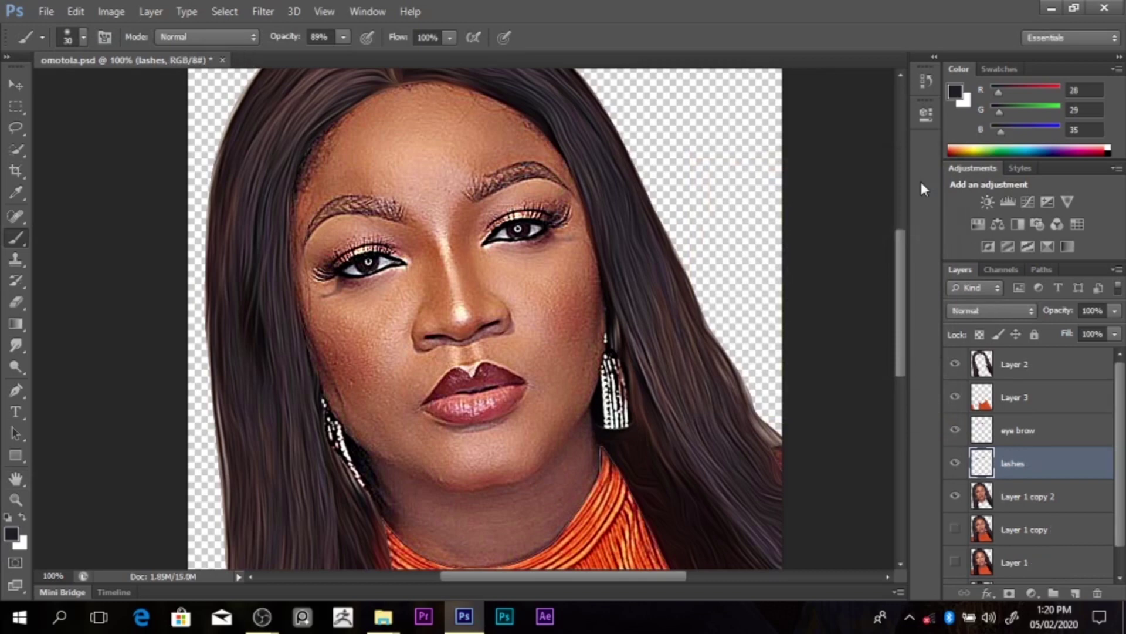
Step: Duplicate the sharpened eye brow layer
left_click(1025, 439)
key("ctrl+j")
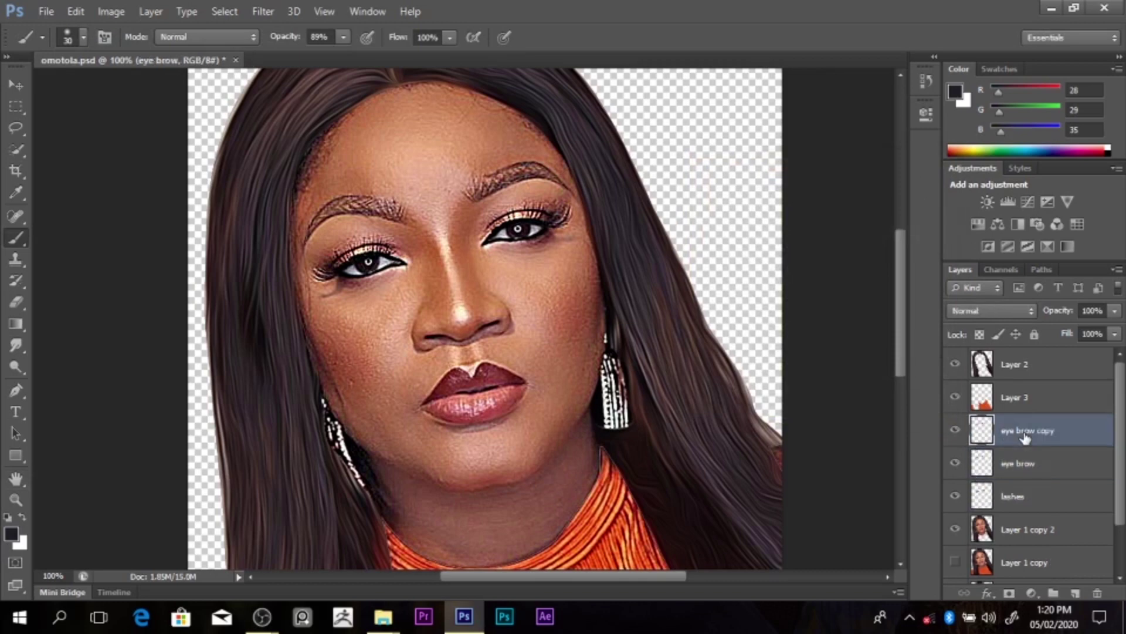
left_click(263, 11)
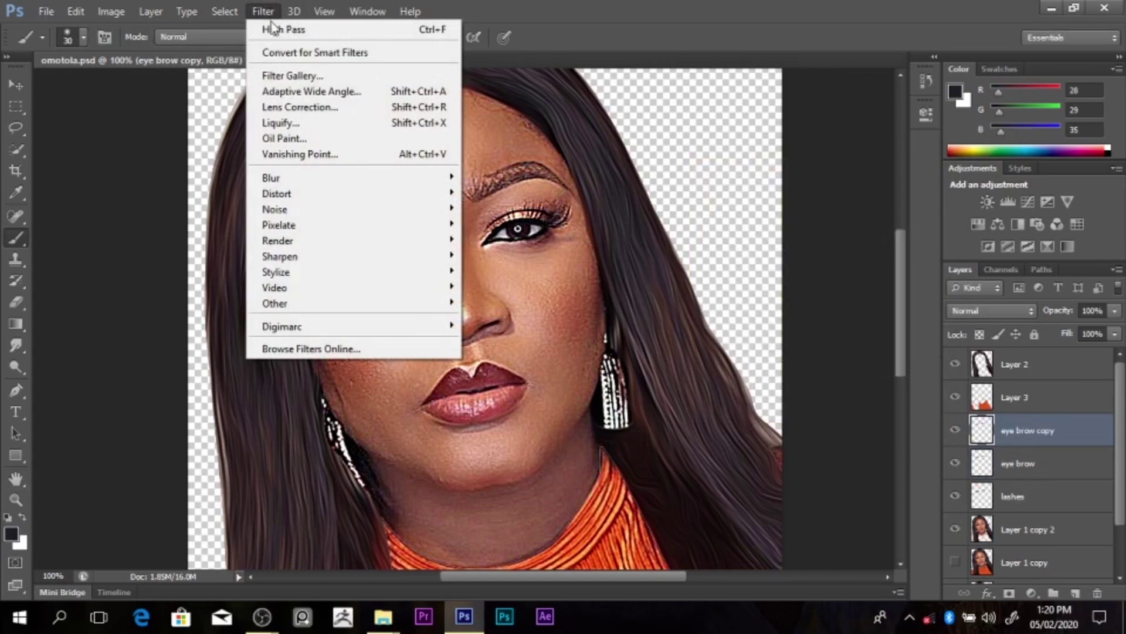
left_click(287, 126)
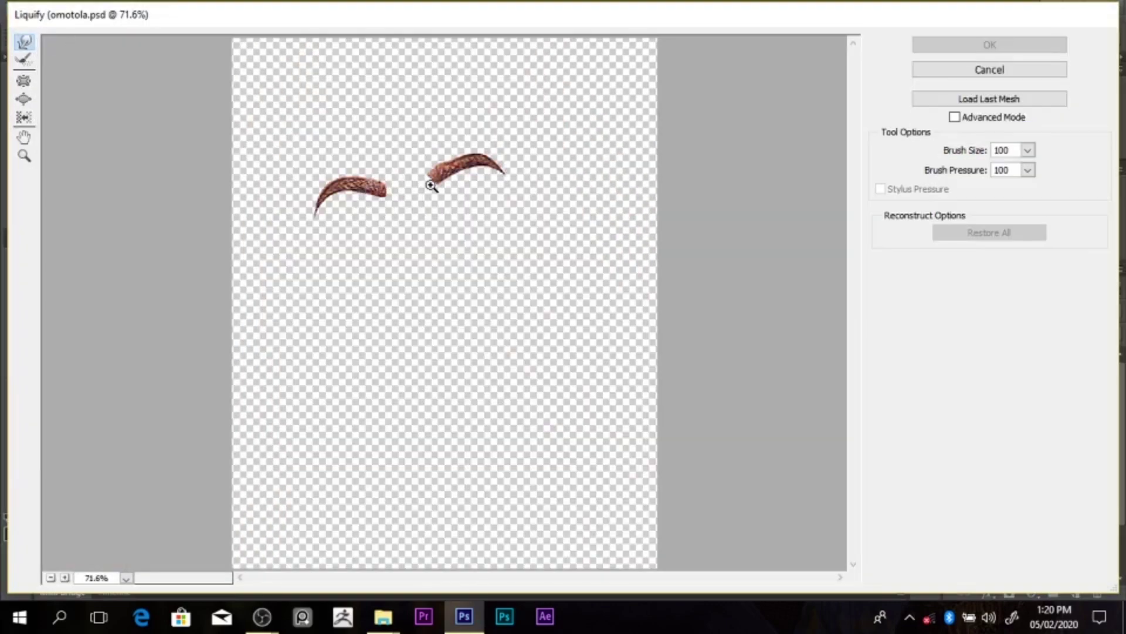
key("ctrl+plus")
left_click(964, 68)
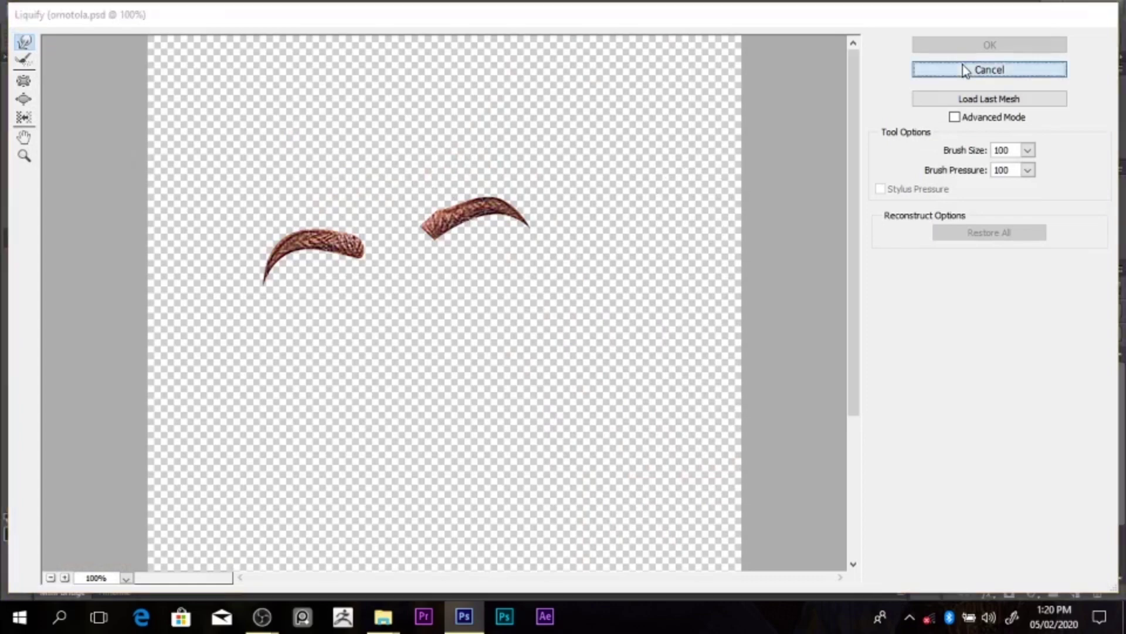
Step: Apply Oil Paint to the eyebrow copy with stylization 2.33, cleanliness 0.6 and shine 0.5, and save the document
left_click(268, 12)
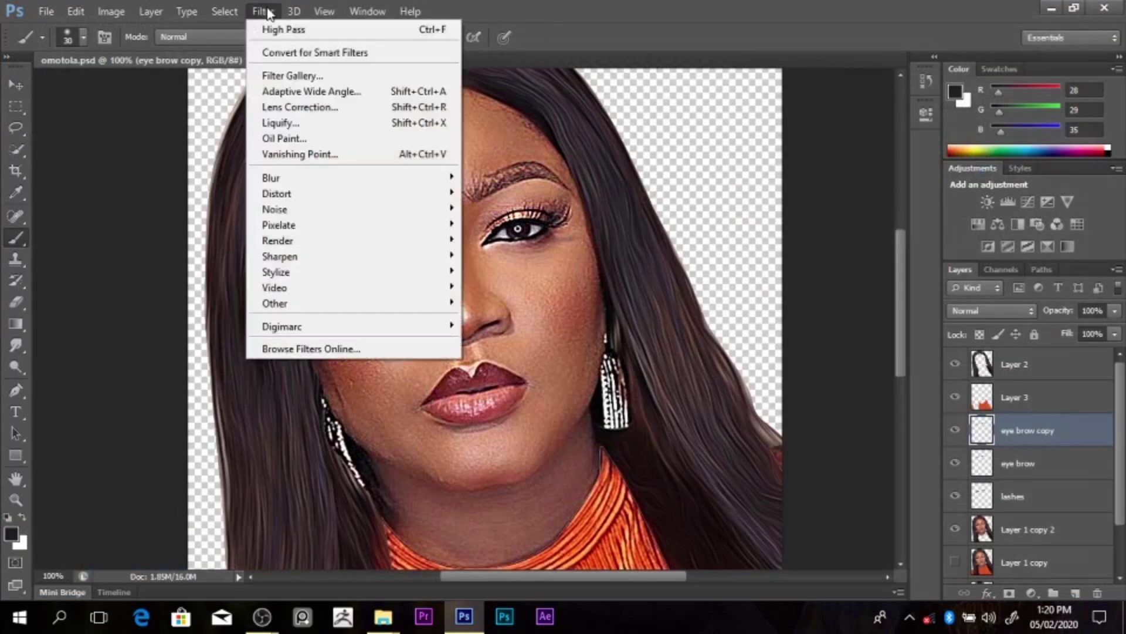
left_click(267, 139)
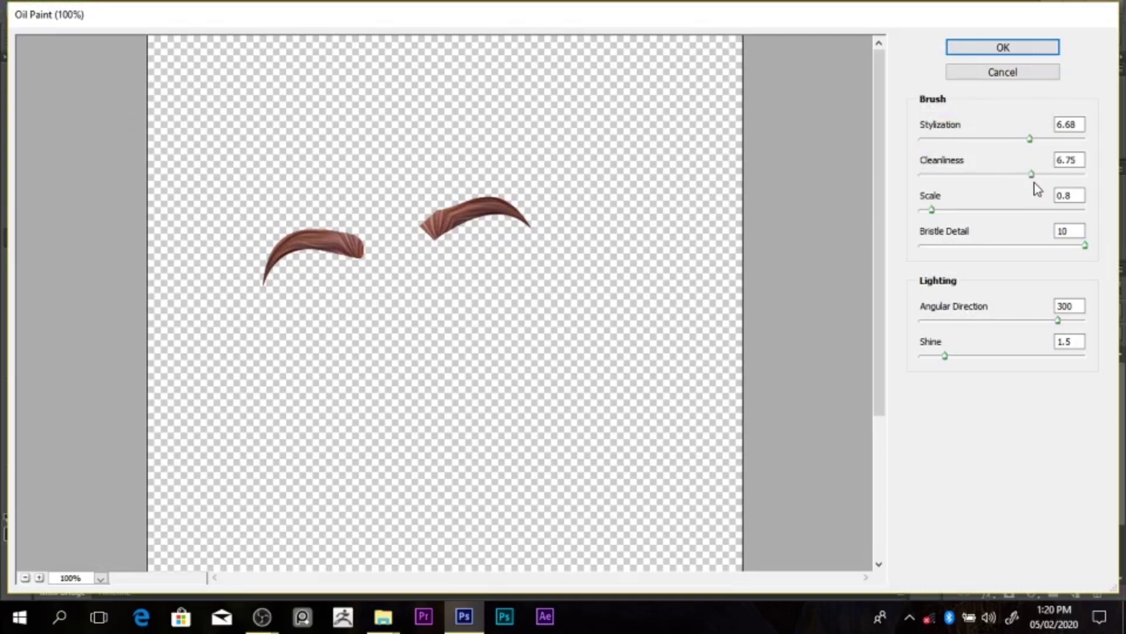
left_click_drag(1032, 175, 997, 176)
left_click_drag(927, 196, 937, 189)
left_click_drag(951, 140, 959, 140)
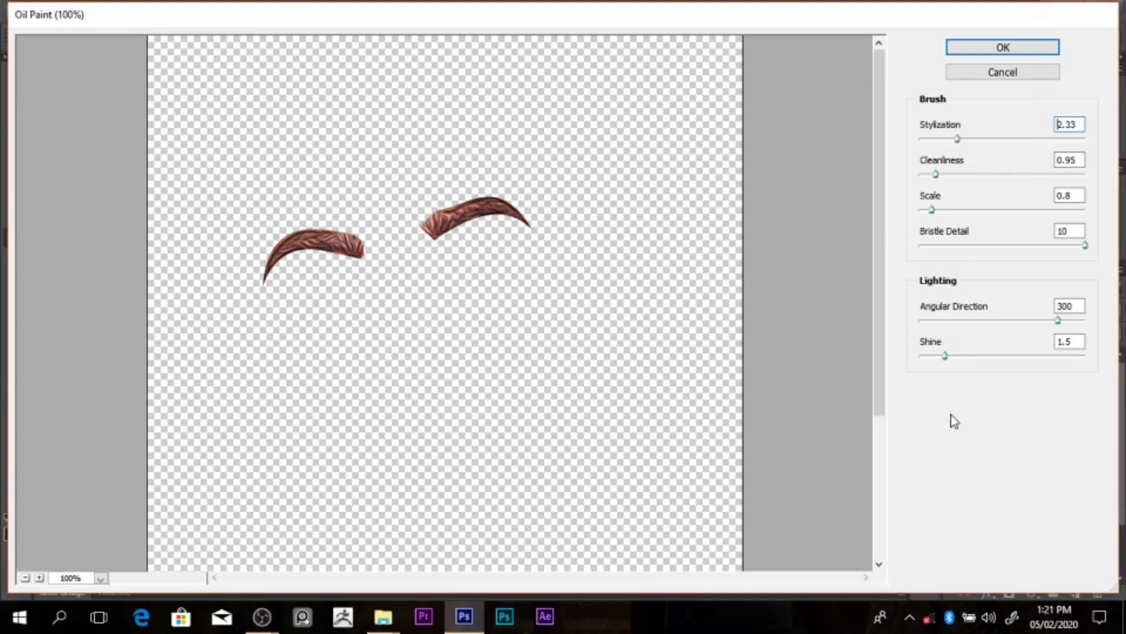
left_click_drag(947, 358, 930, 361)
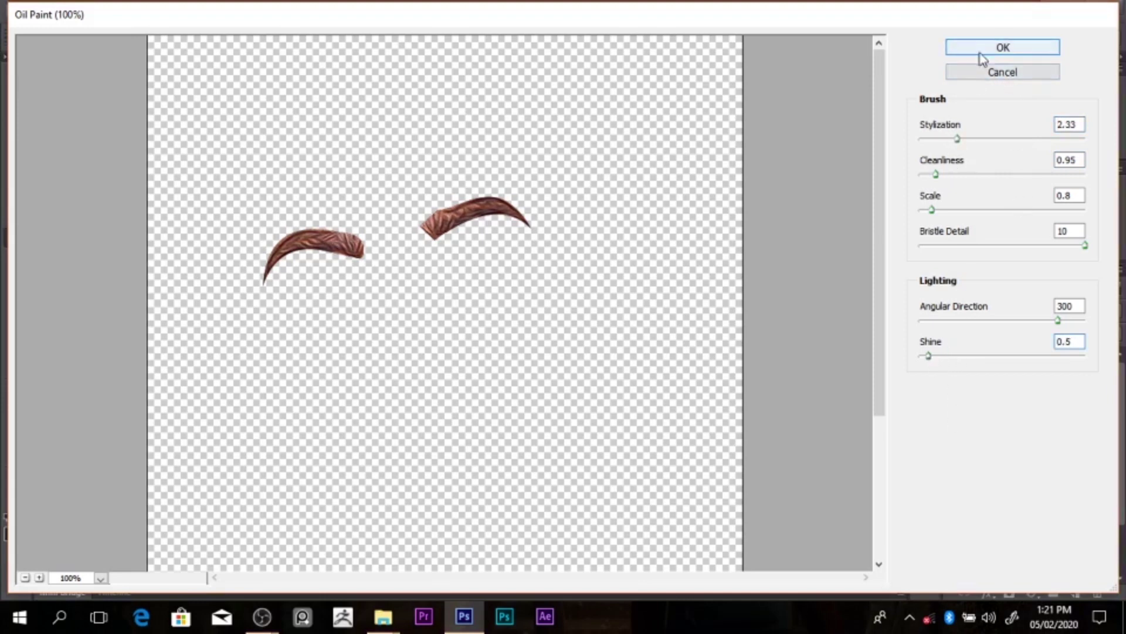
left_click_drag(939, 176, 930, 178)
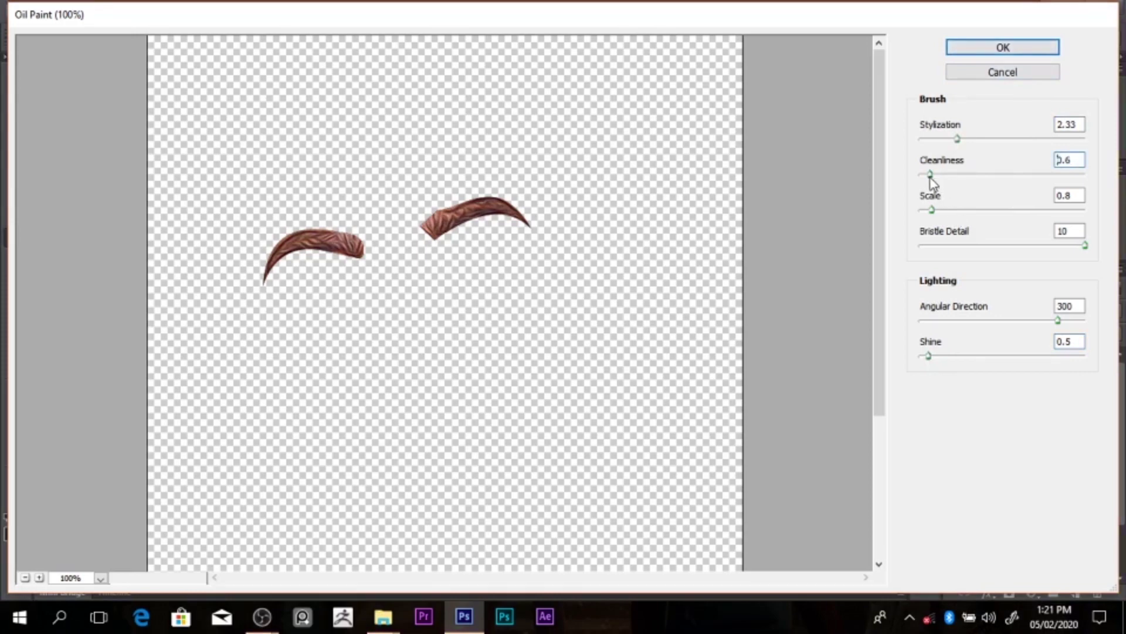
left_click(981, 46)
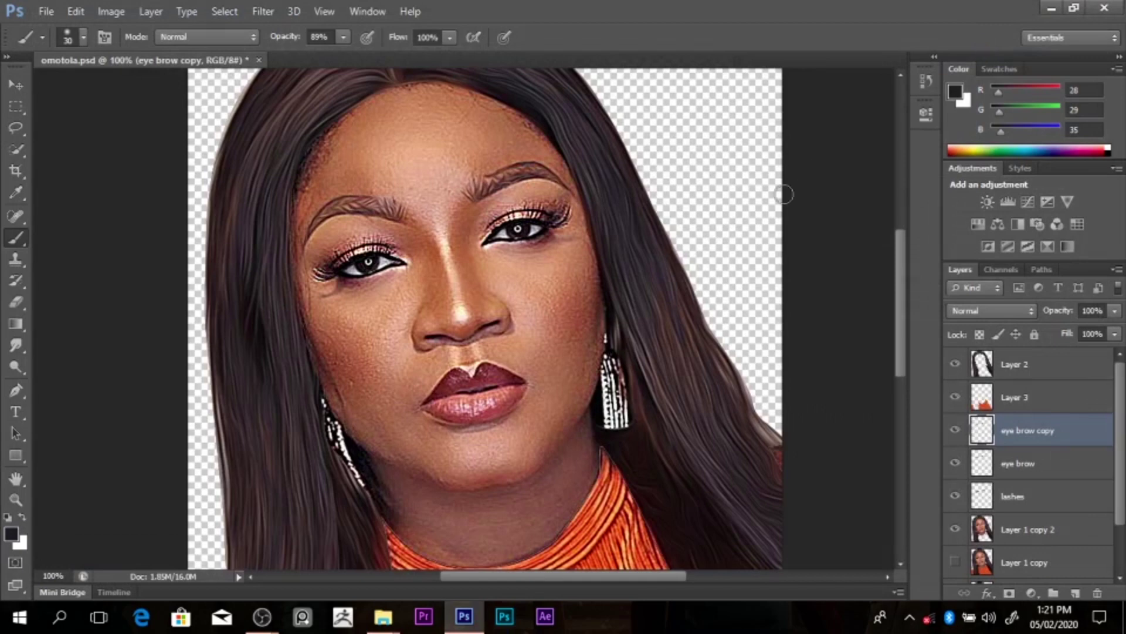
key("ctrl+s")
Step: Apply the Oil Paint filter to the lashes layer with adjusted brush settings and save the document
left_click(1022, 495)
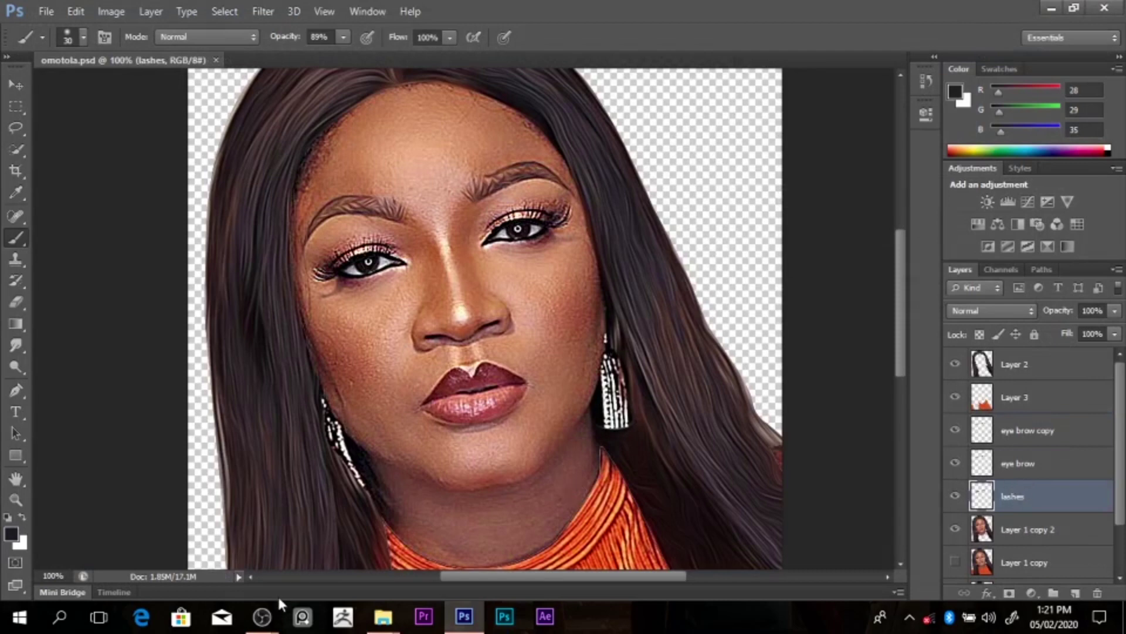
left_click(1032, 466)
left_click(1031, 489)
left_click(263, 12)
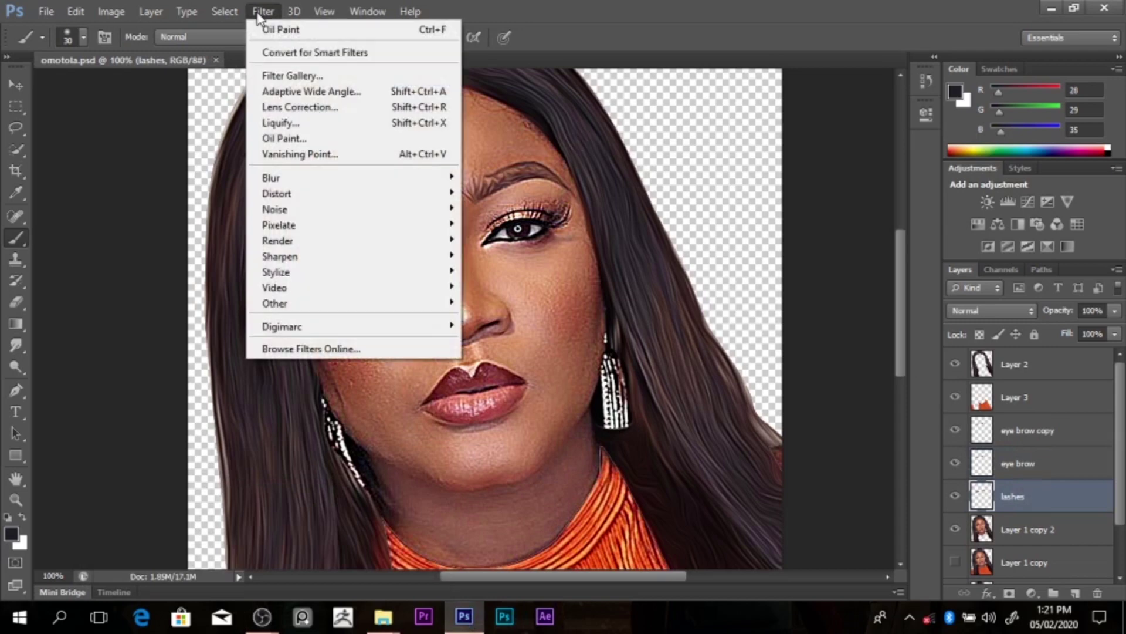
left_click(279, 139)
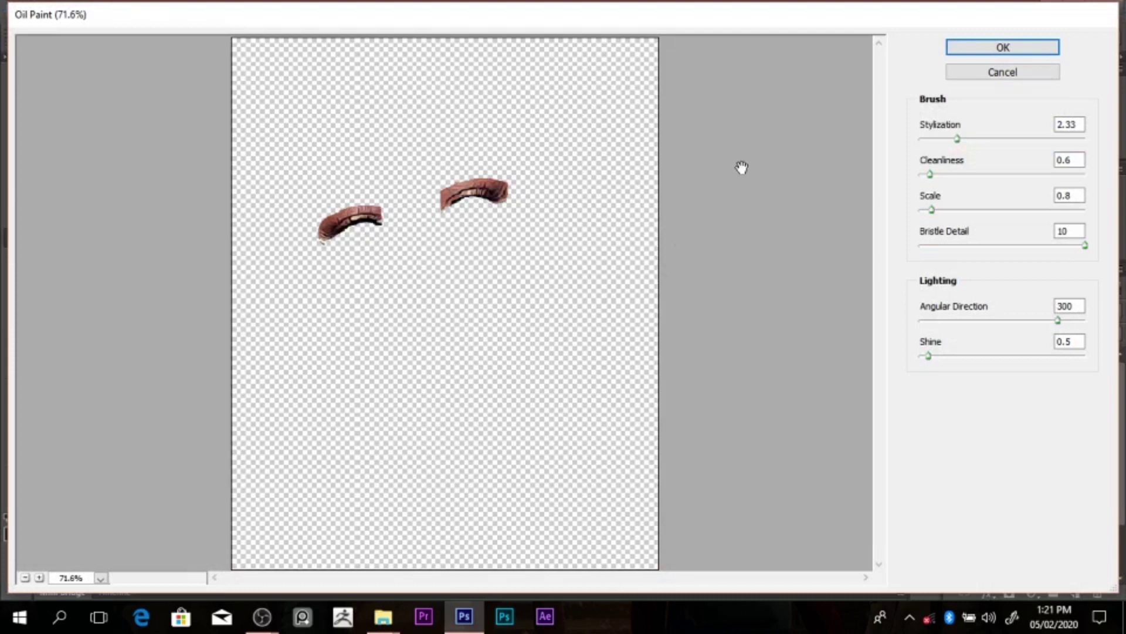
left_click(477, 186, "ctrl")
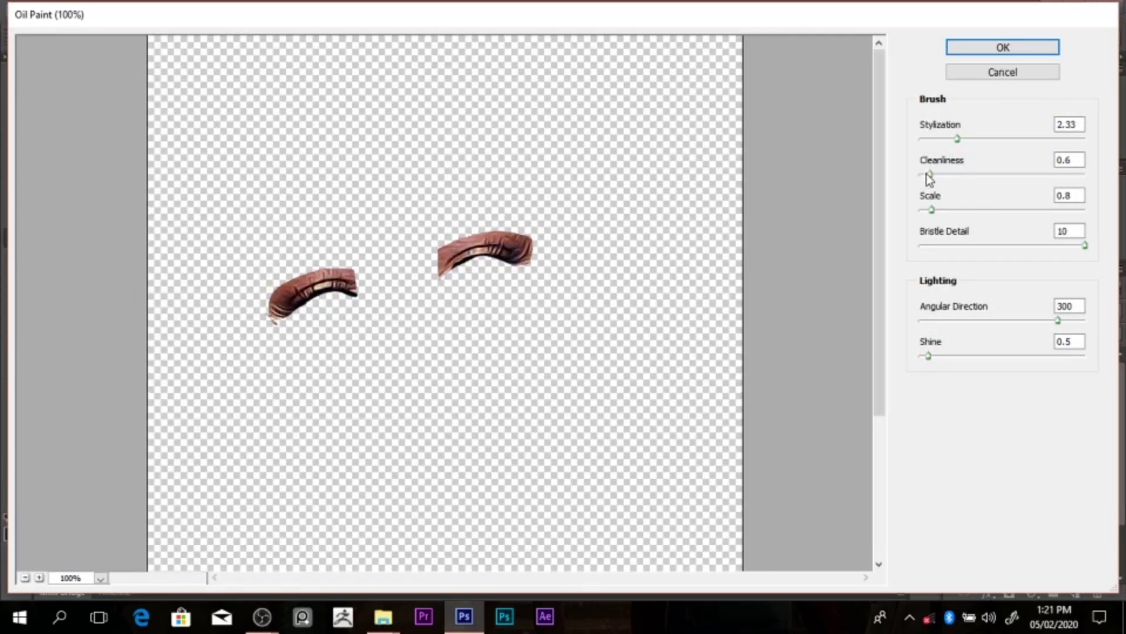
left_click_drag(927, 174, 949, 140)
left_click(978, 47)
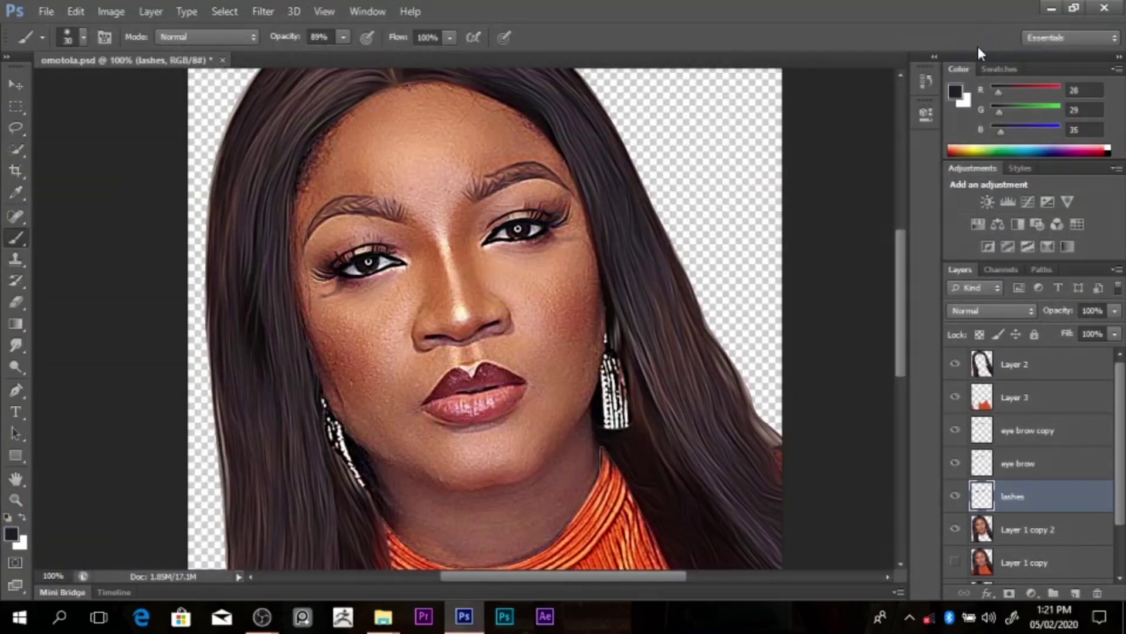
key("ctrl+s")
Step: Duplicate Layer 3, which holds the orange dress, and set the copy's blend mode to Linear Light
left_click(694, 254, "alt")
left_click(634, 332, "alt")
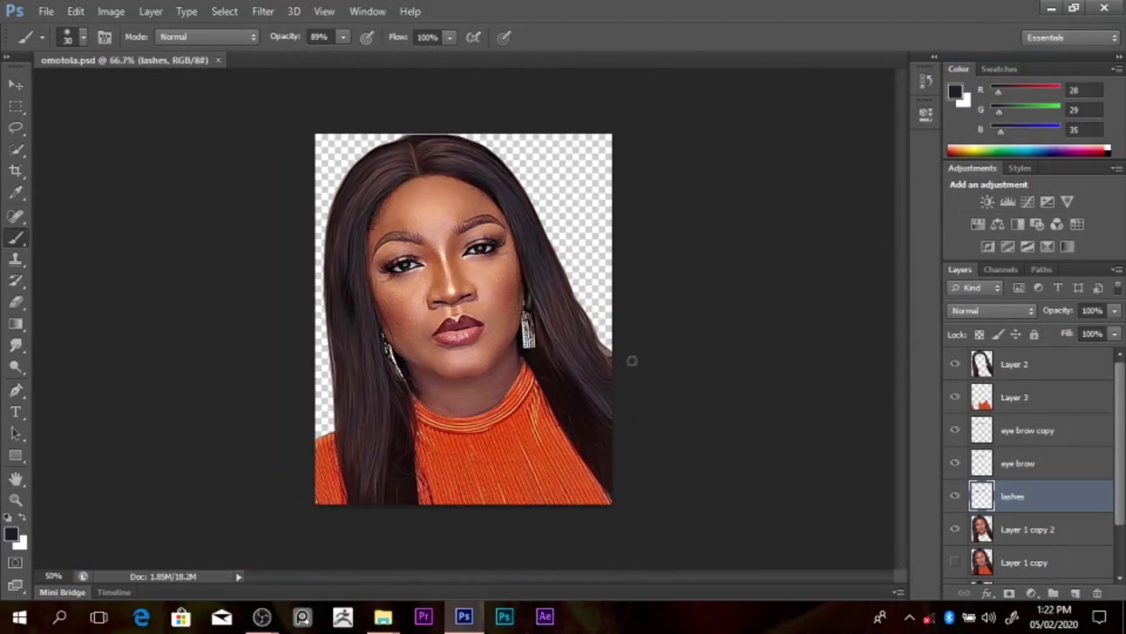
left_click(522, 464)
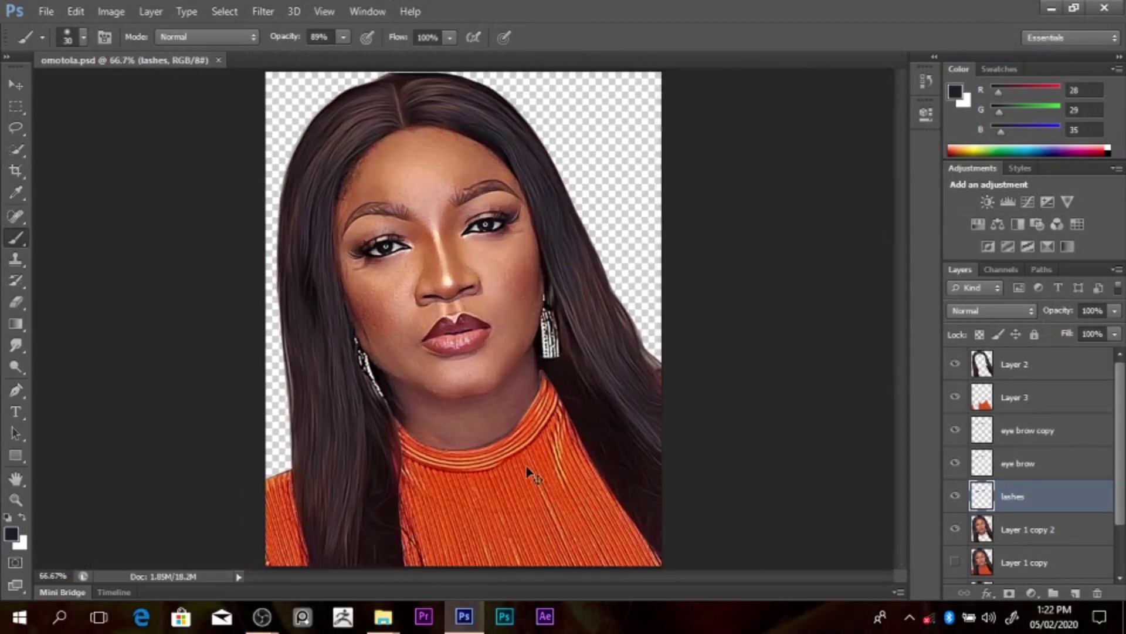
left_click(531, 475, "ctrl")
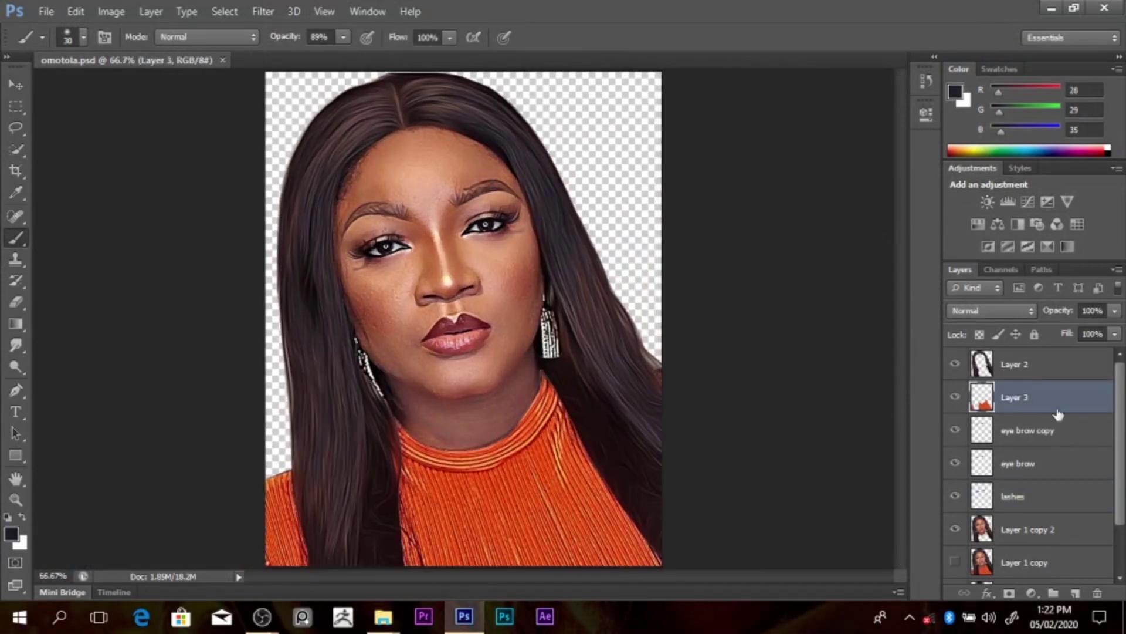
key("ctrl+j")
left_click(974, 314)
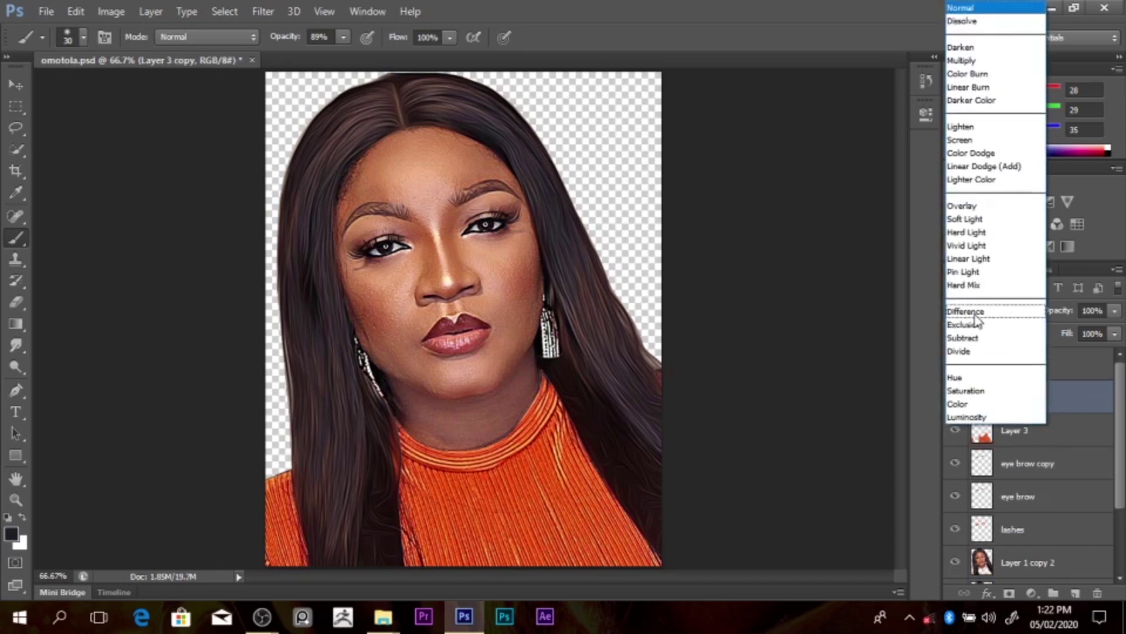
left_click(978, 259)
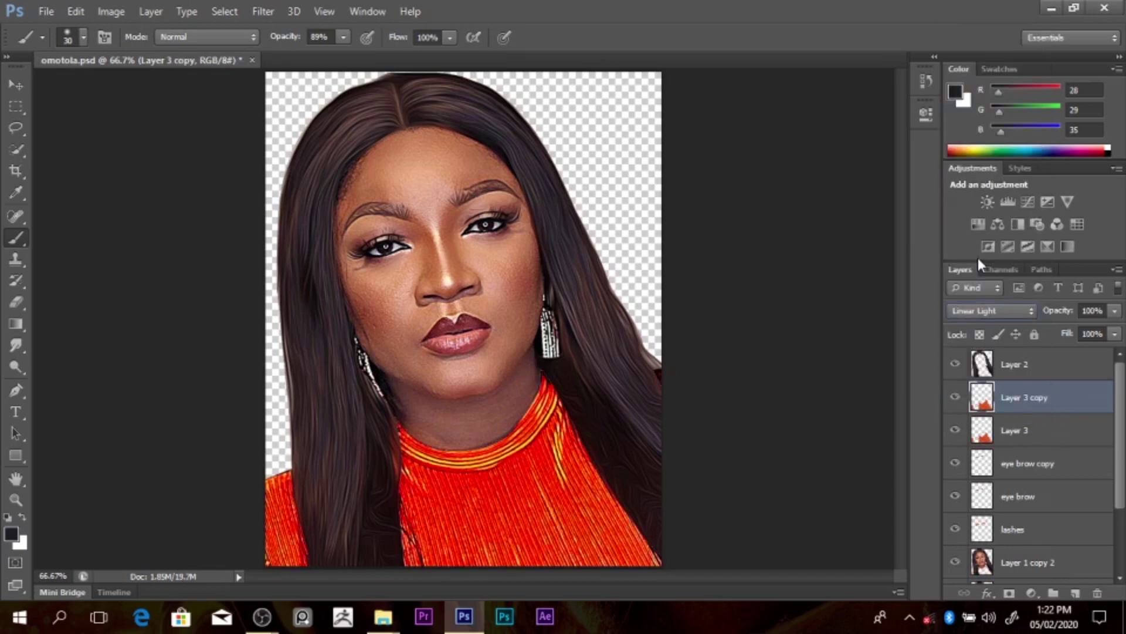
Step: Apply a High Pass filter with a 1.2-pixel radius to the dress copy and merge it down into Layer 3
left_click(262, 12)
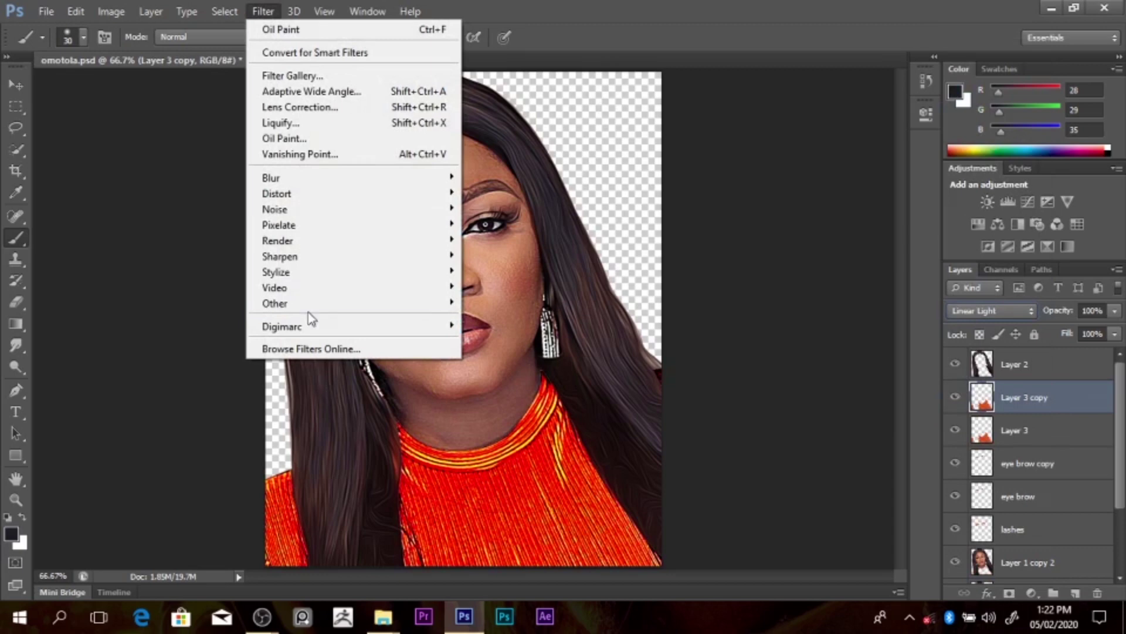
mouse_move(305, 304)
left_click(223, 321)
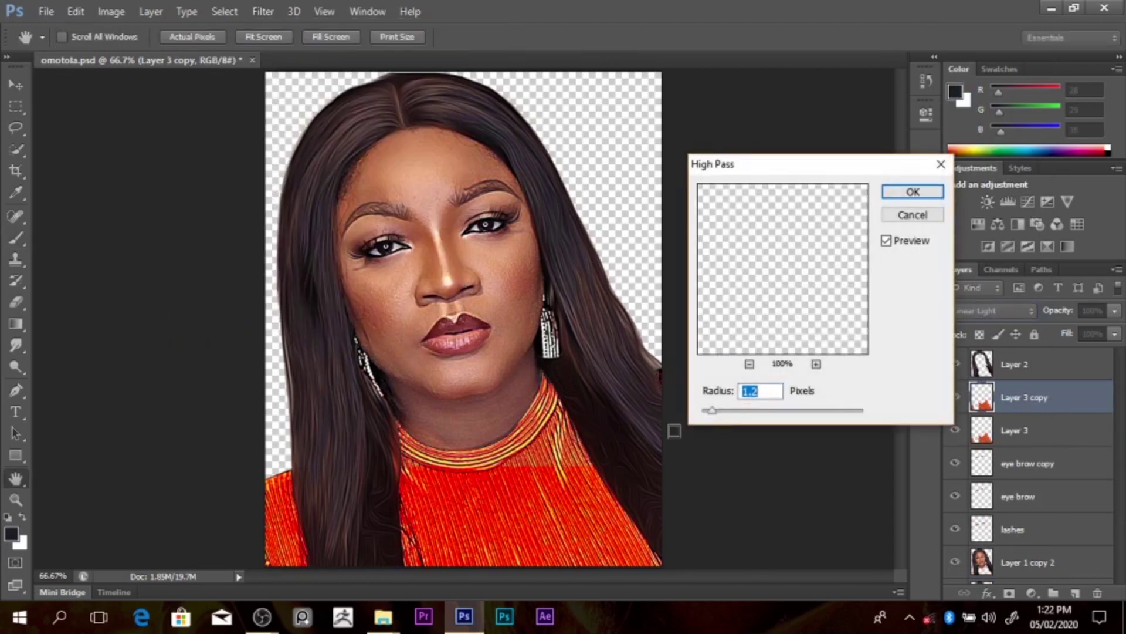
key("b")
left_click(903, 196)
key("ctrl+e")
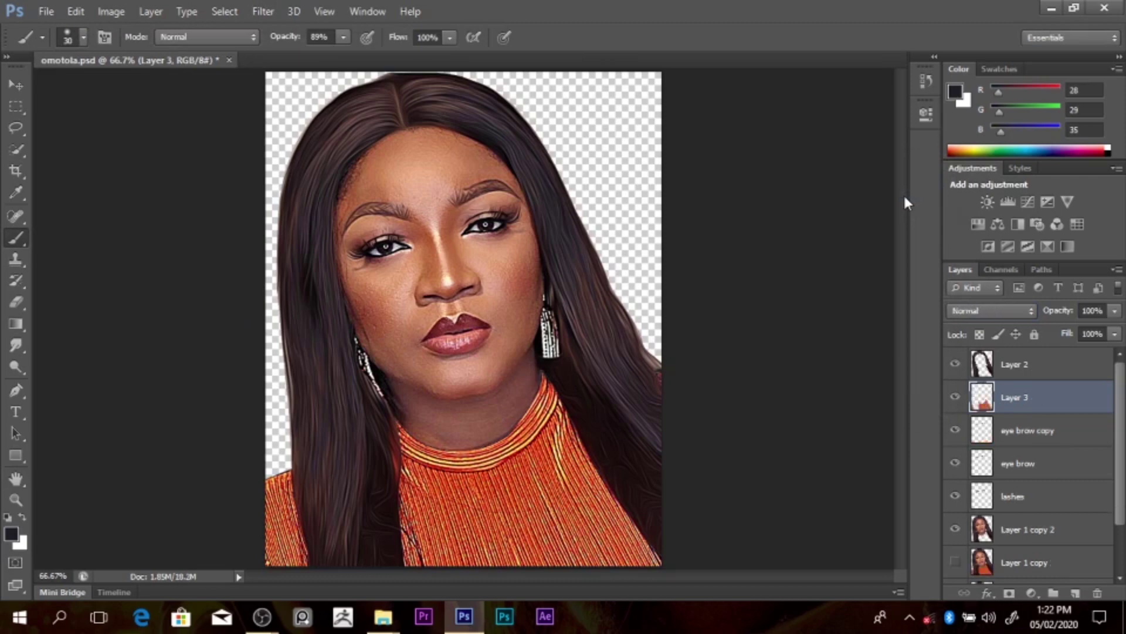
Step: Duplicate Layer 3 with the orange dress and preview the Oil Paint filter on the copy at cleanliness 8.4
key("ctrl+j")
left_click(263, 11)
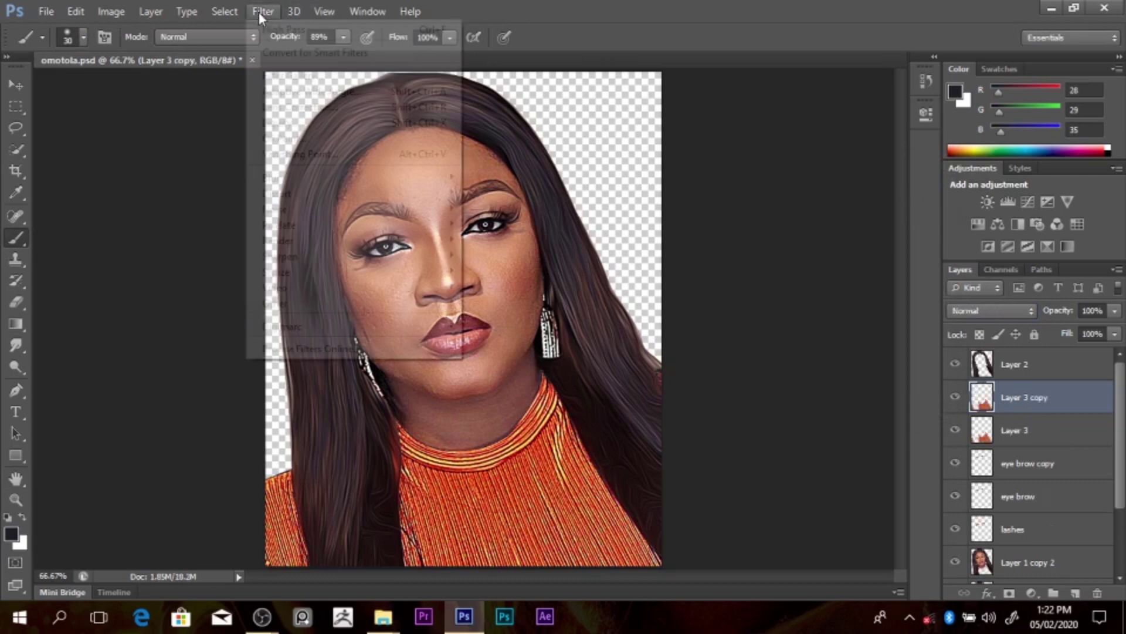
left_click(283, 141)
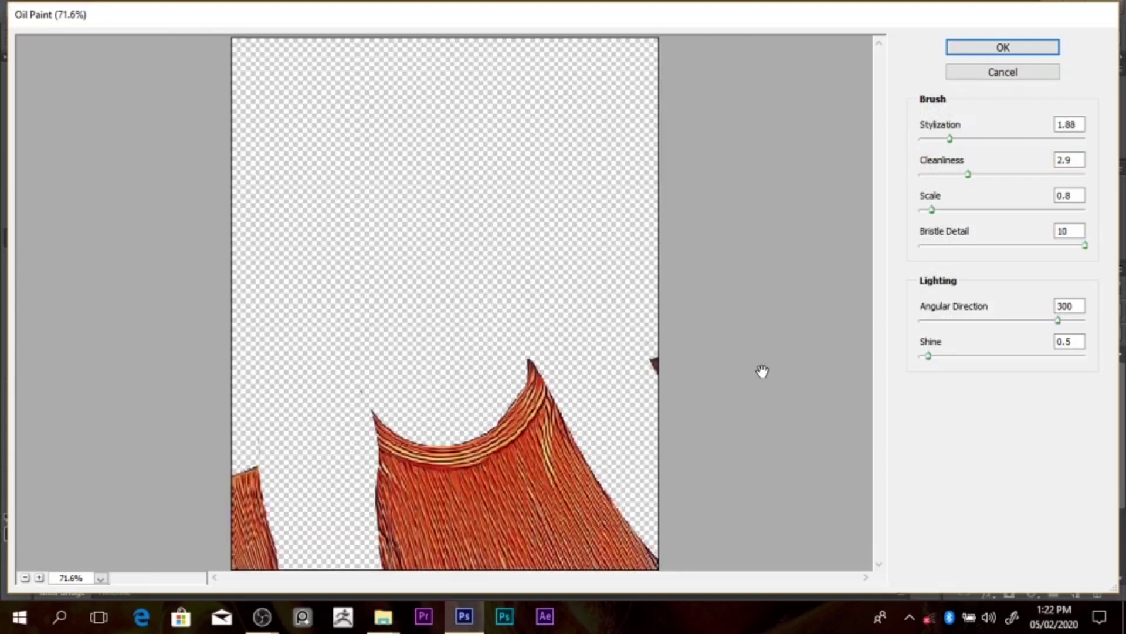
left_click(1004, 175)
left_click(1059, 175)
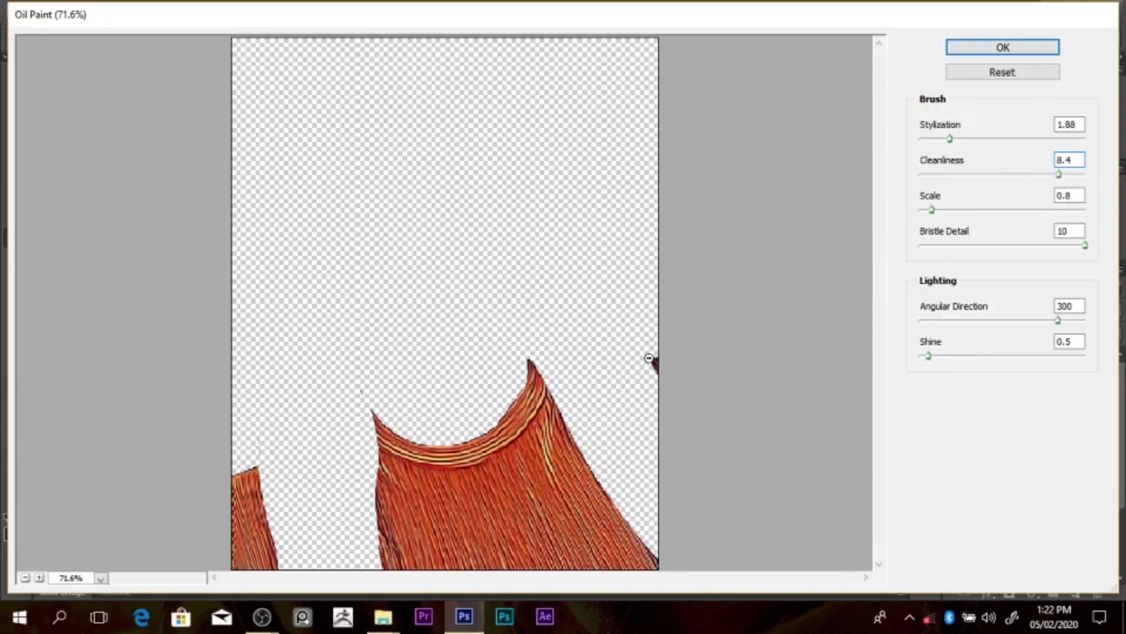
scroll(649, 360, "down", 1)
scroll(580, 460, "down", 1)
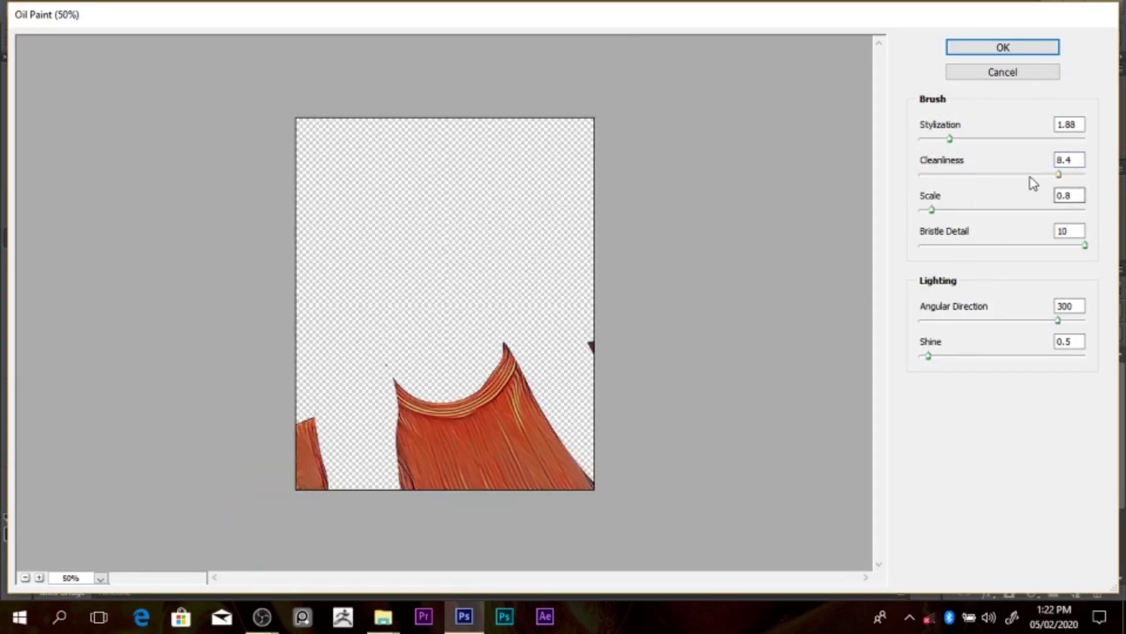
Step: Reduce the Oil Paint stylization to 0.1 and cleanliness to about 0.85, and apply the filter to the dress copy
left_click(994, 174)
left_click_drag(993, 175, 898, 148)
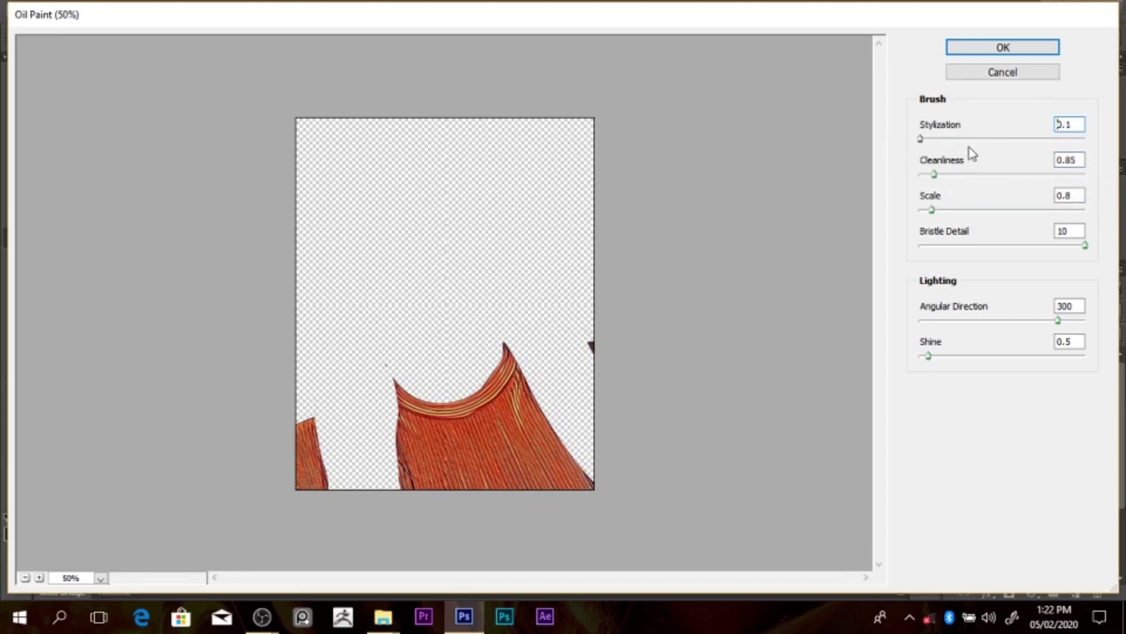
left_click_drag(972, 153, 1062, 156)
left_click(1019, 175)
left_click(941, 174)
left_click(935, 175)
left_click(962, 48)
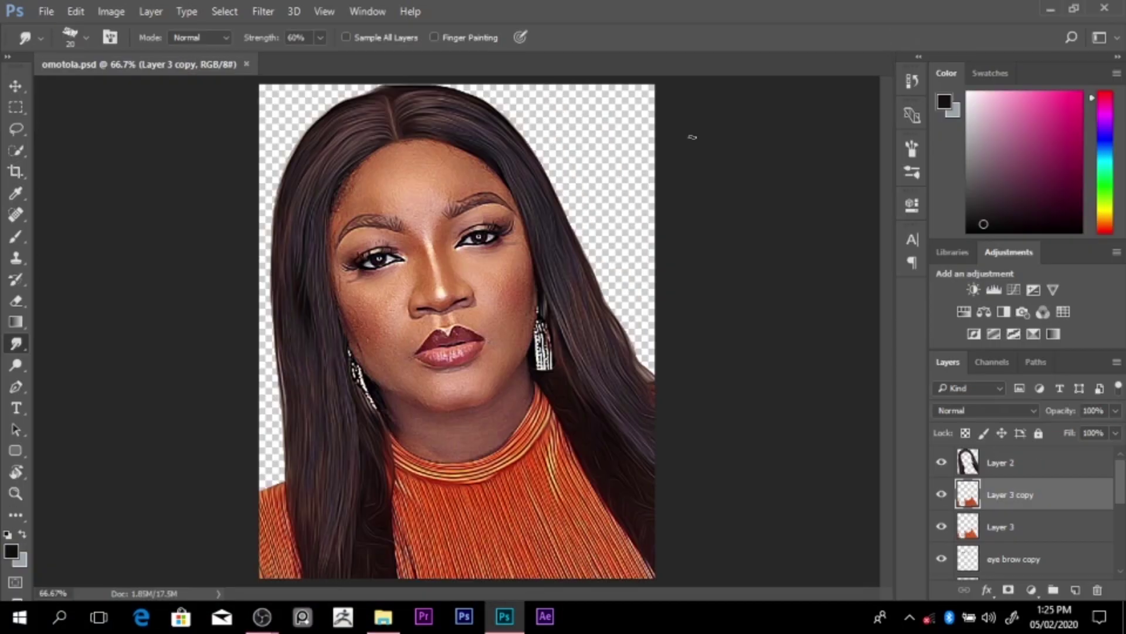
left_click(413, 312, "ctrl")
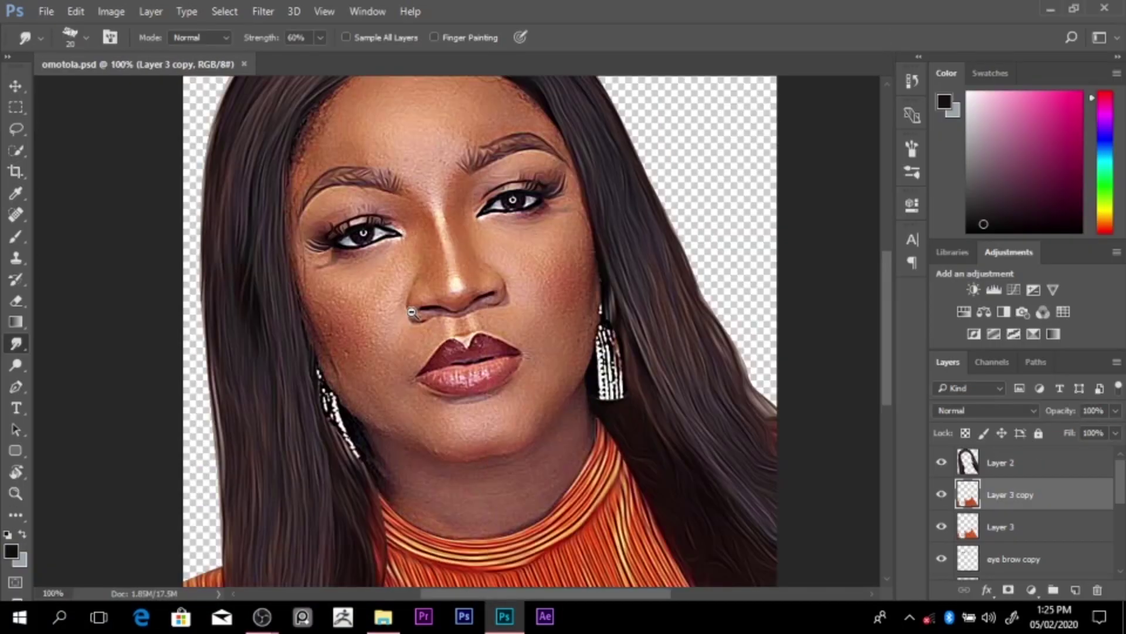
left_click(412, 312, "alt")
left_click(413, 312, "alt")
left_click(495, 362, "ctrl")
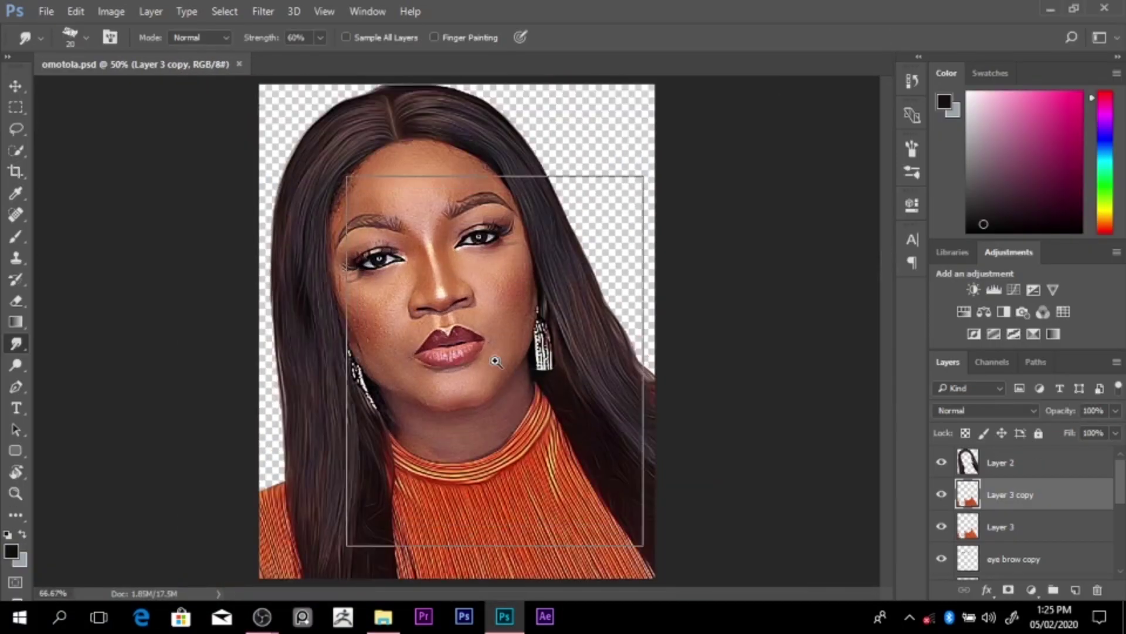
Step: Resize the image to a resolution of 300 pixels/inch and a height of 3342 pixels, keeping the proportions linked
left_click(111, 11)
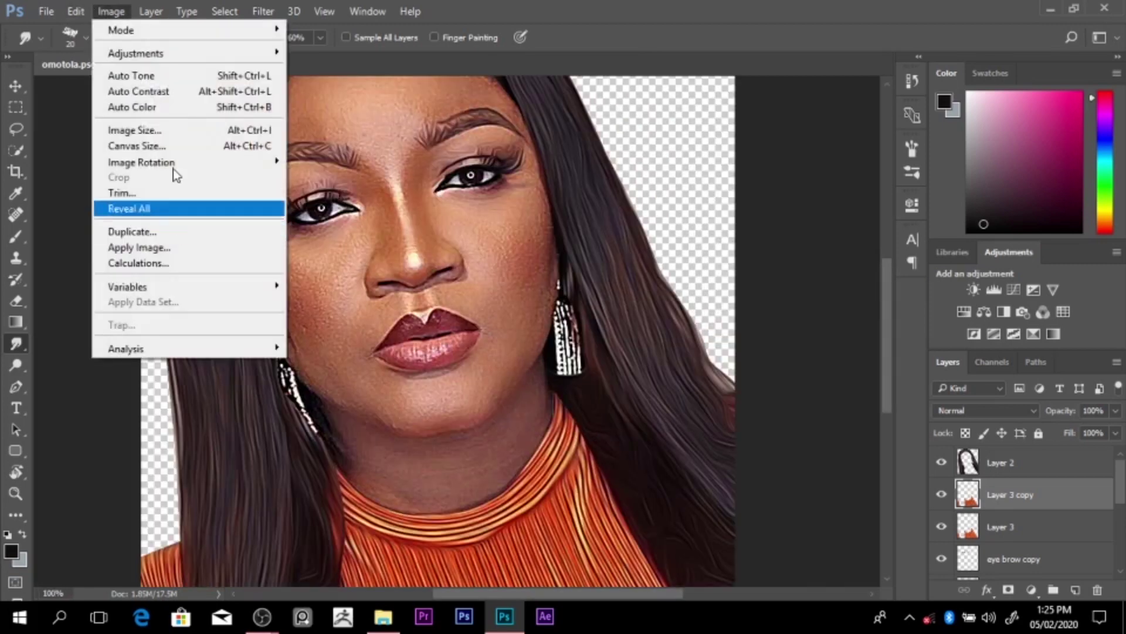
left_click(174, 130)
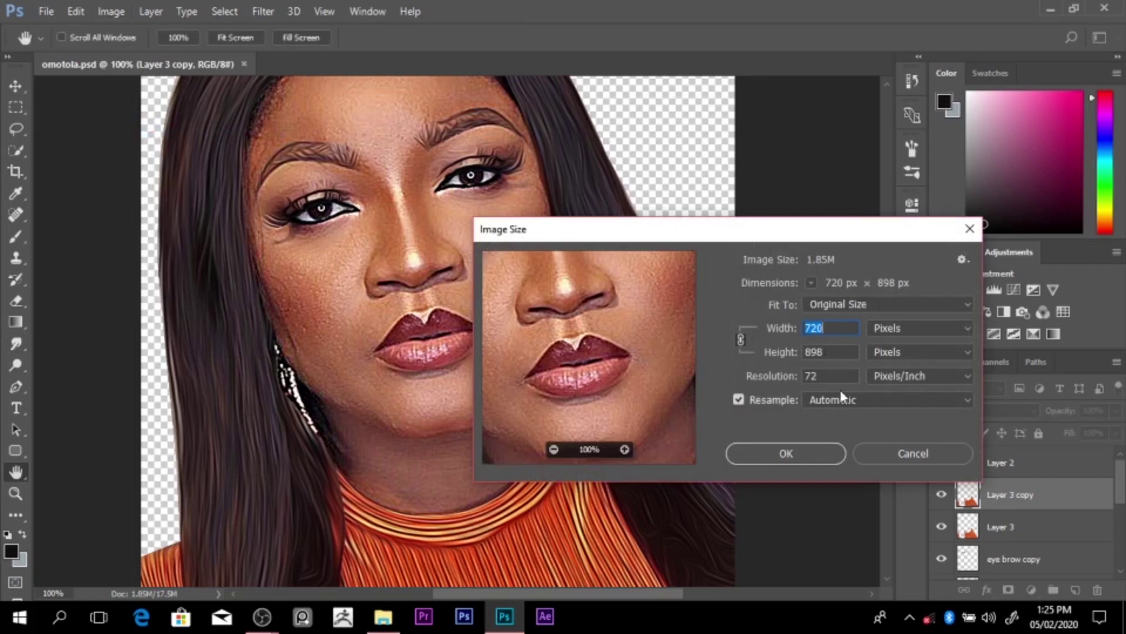
double_click(838, 375)
type("300")
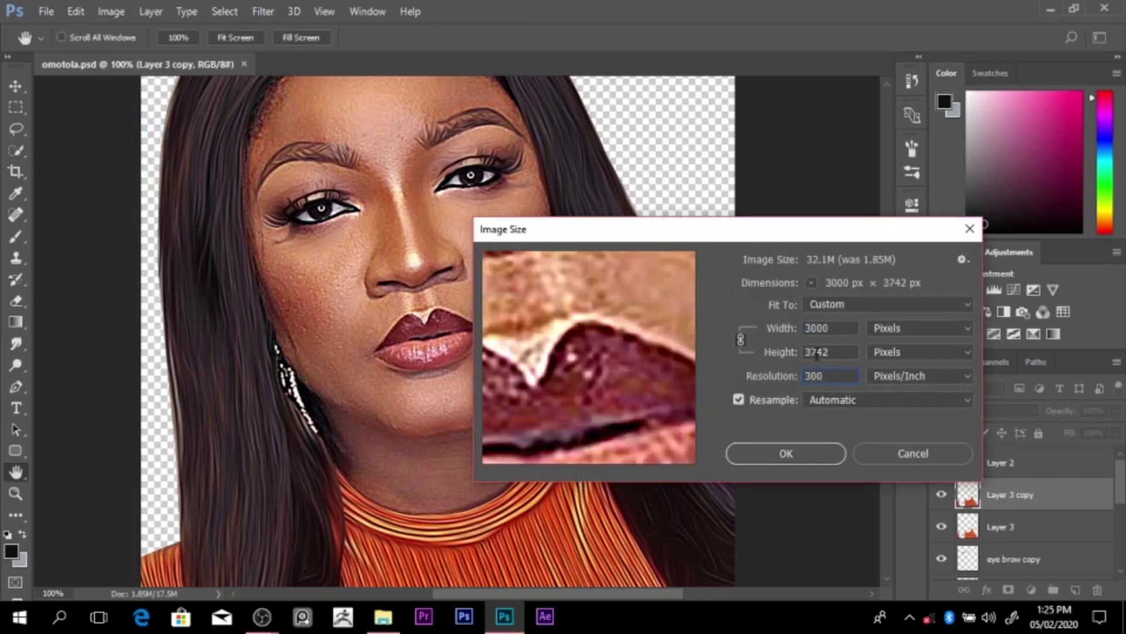
type("2")
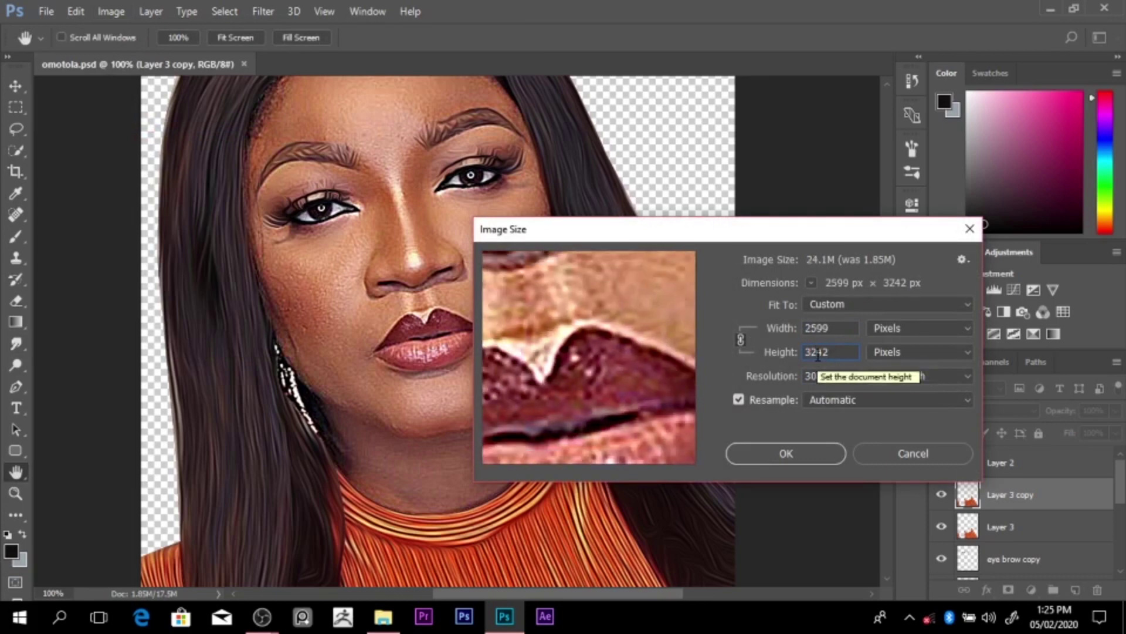
key("BackSpace")
type("3")
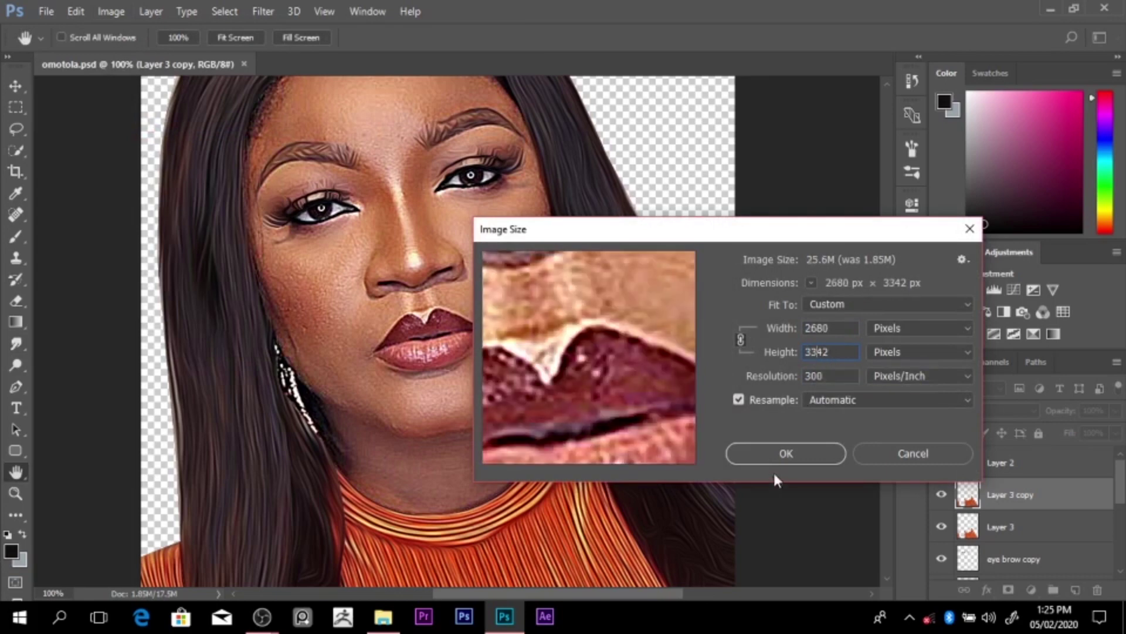
left_click(771, 454)
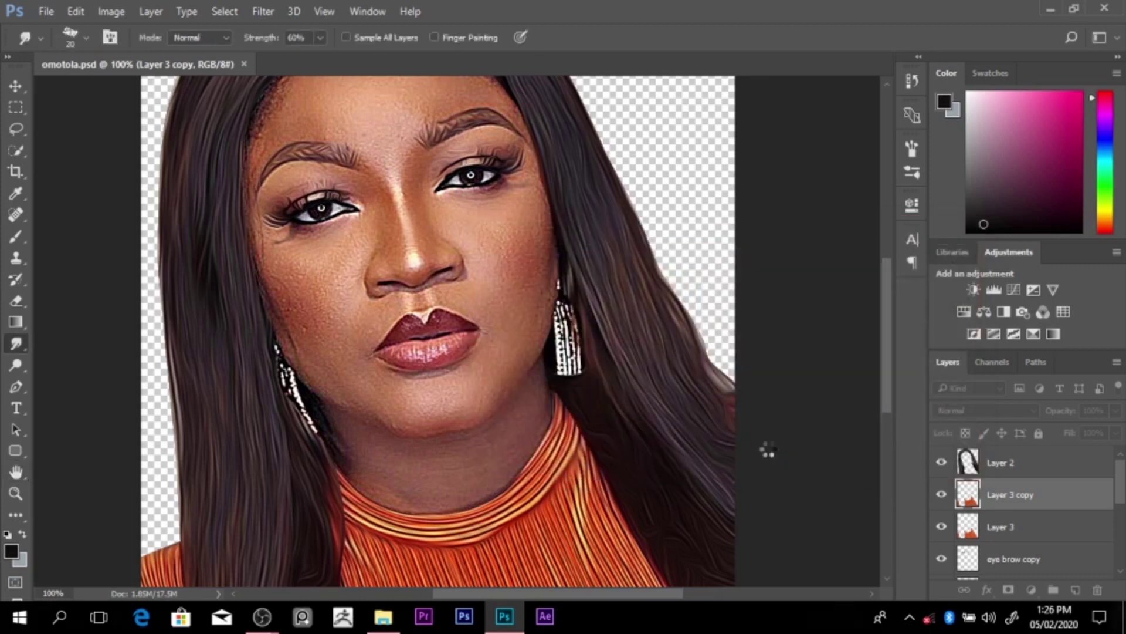
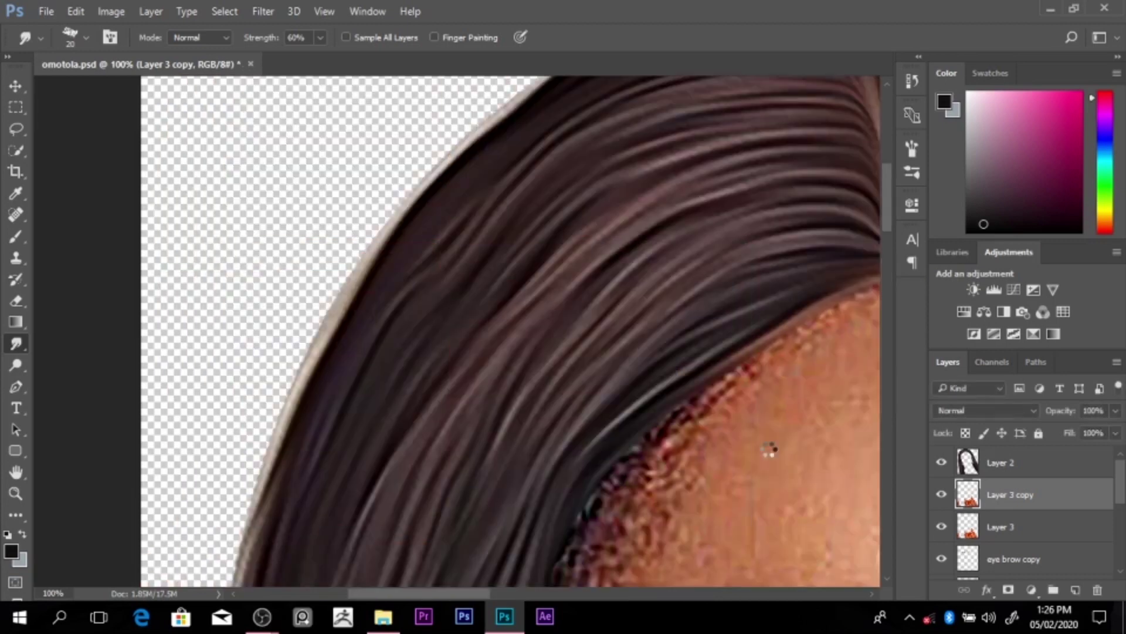
Step: Examine the enlarged portrait as a whole, and the face around the nose up close
left_click(739, 342, "alt")
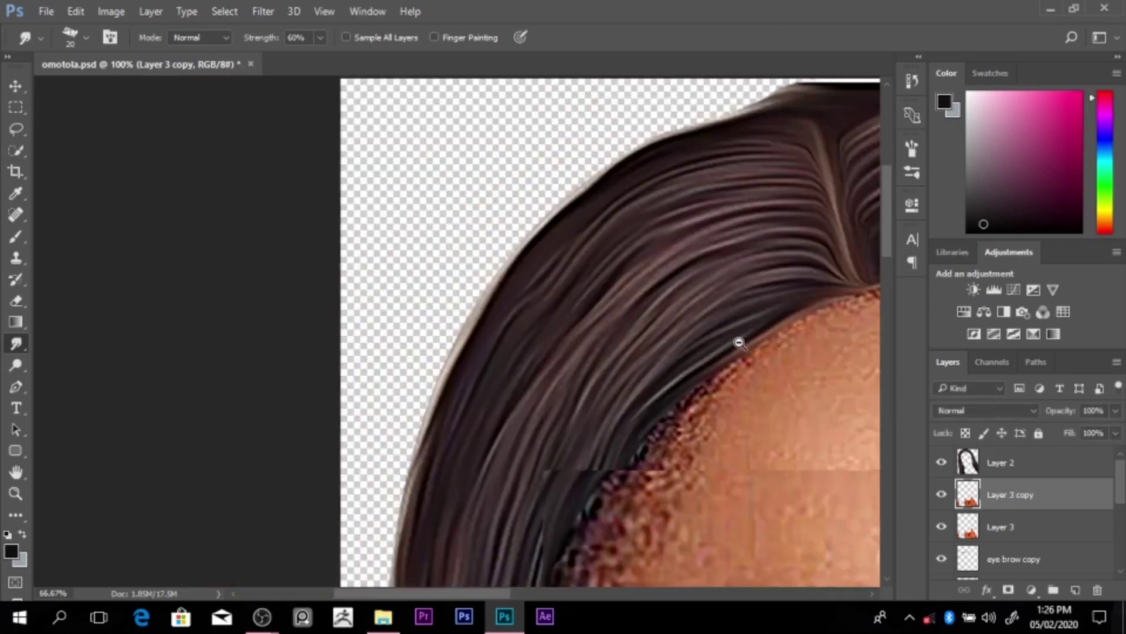
left_click(739, 342, "alt")
left_click(739, 343, "alt")
left_click(739, 343, "alt")
left_click(739, 344, "alt")
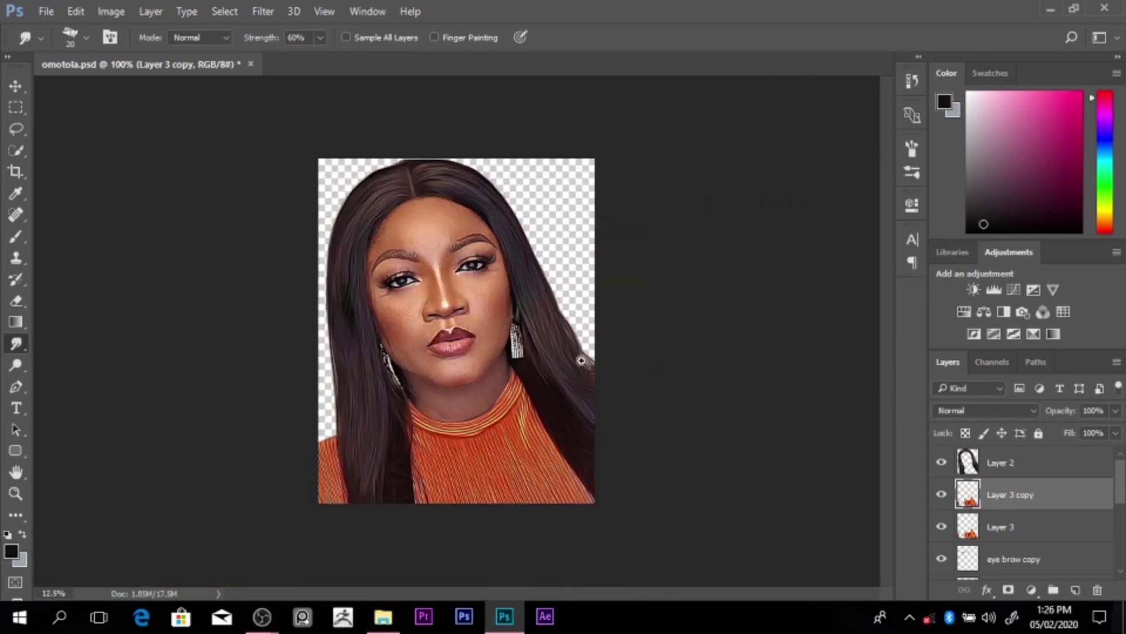
left_click(438, 301, "ctrl")
left_click(439, 301, "ctrl")
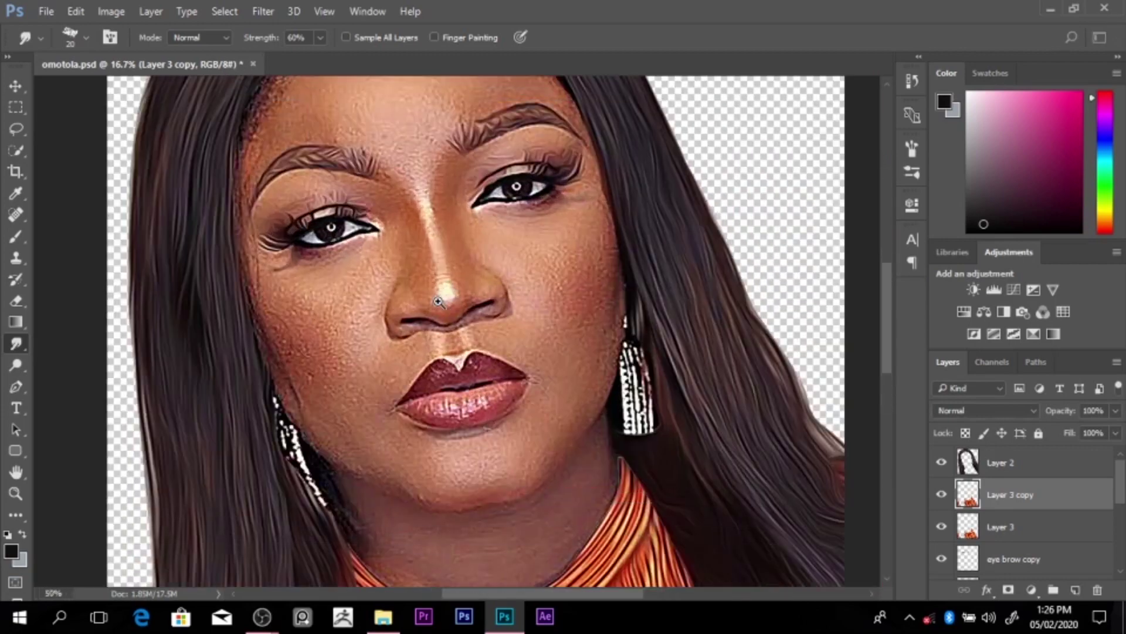
left_click(439, 301, "ctrl")
left_click(438, 301, "ctrl")
left_click(440, 304, "ctrl")
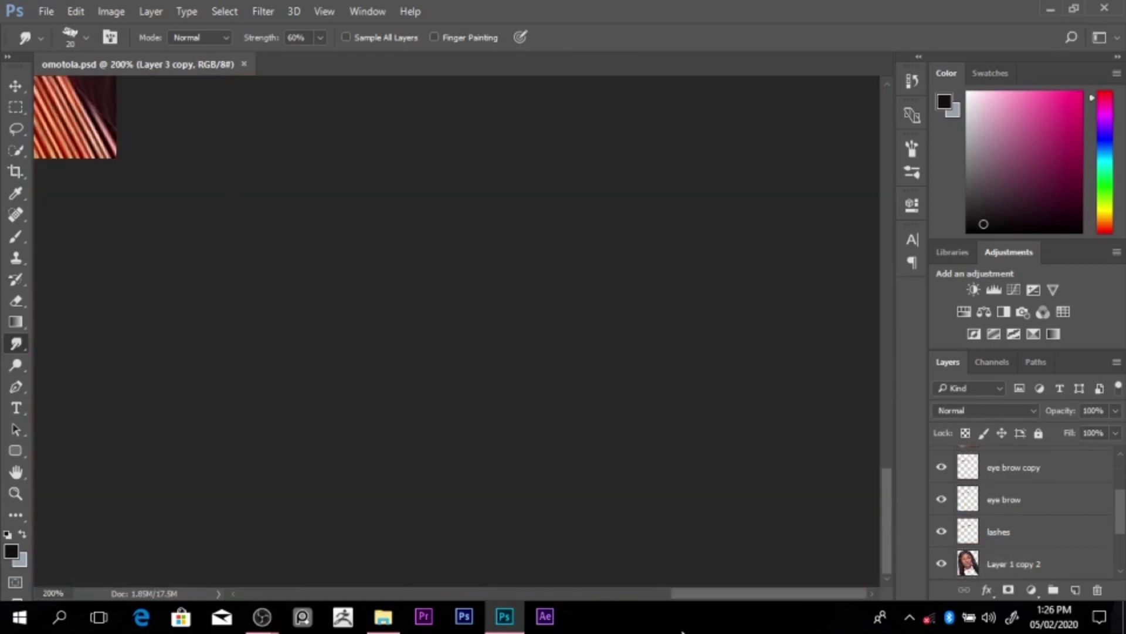
Step: Examine the nose and lips of the original-size image at 600% zoom, and restore the enlarged version
left_click_drag(686, 599, 462, 597)
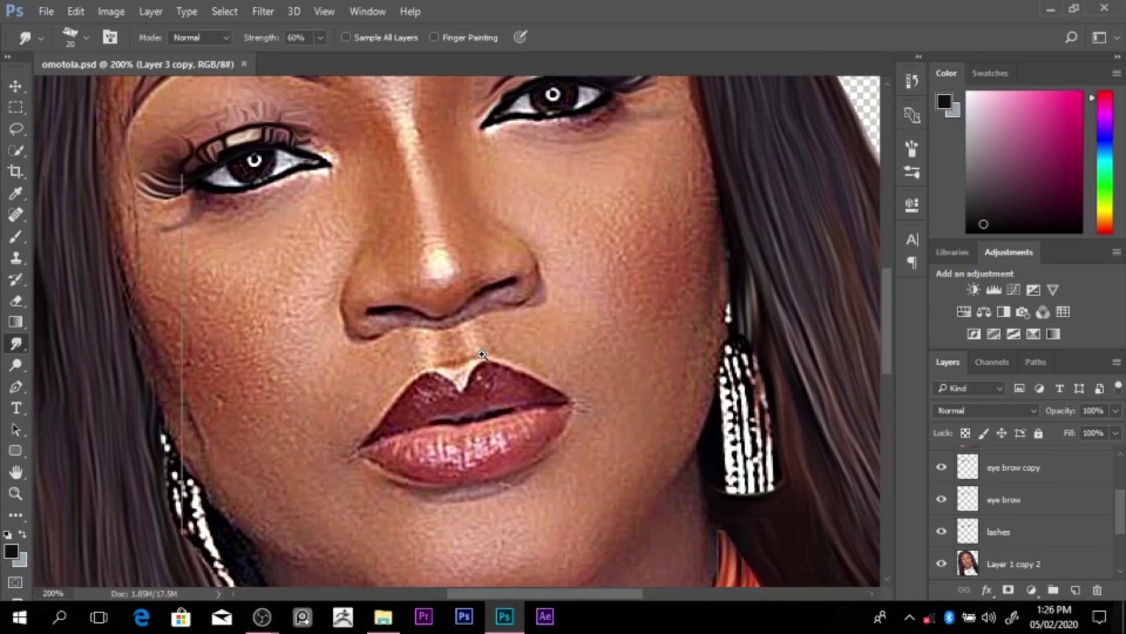
left_click(483, 354, "ctrl")
left_click(482, 354, "ctrl")
left_click(482, 354, "ctrl")
left_click(482, 354, "ctrl")
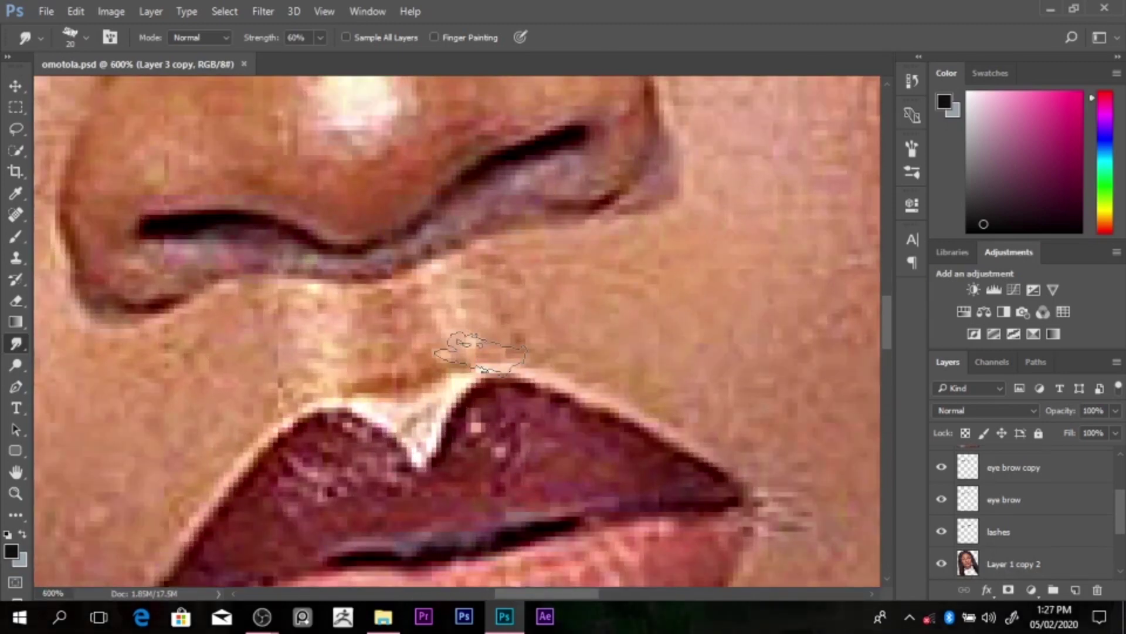
key("ctrl+z")
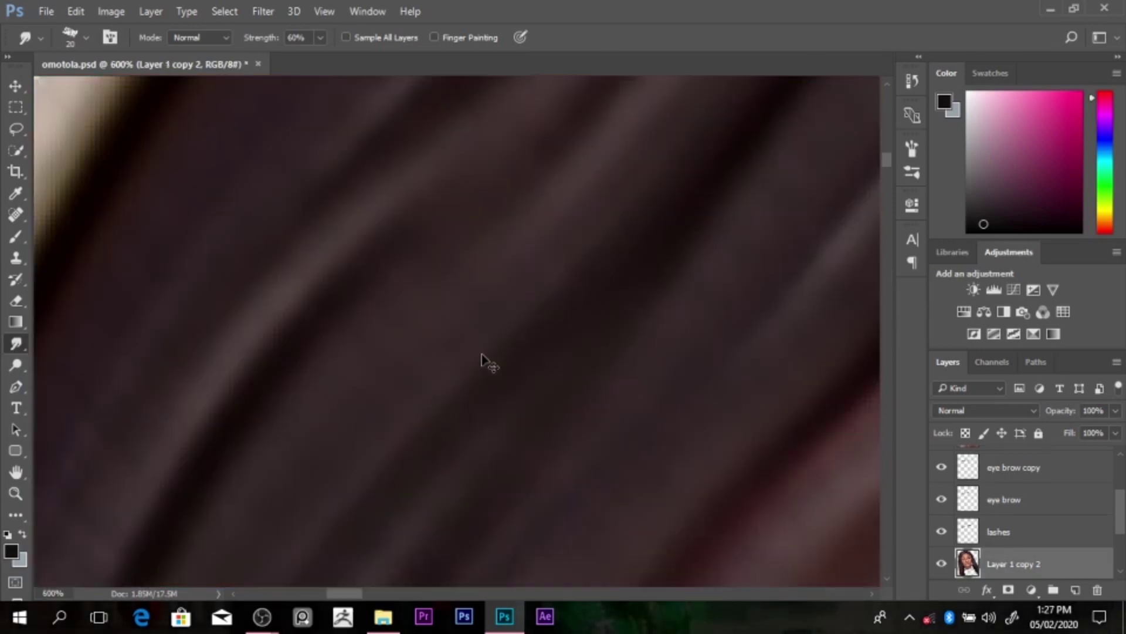
Step: Examine the hair, lips and face of the enlarged image from close up to a wider view
left_click(522, 366, "ctrl+alt")
left_click(522, 366, "ctrl+alt")
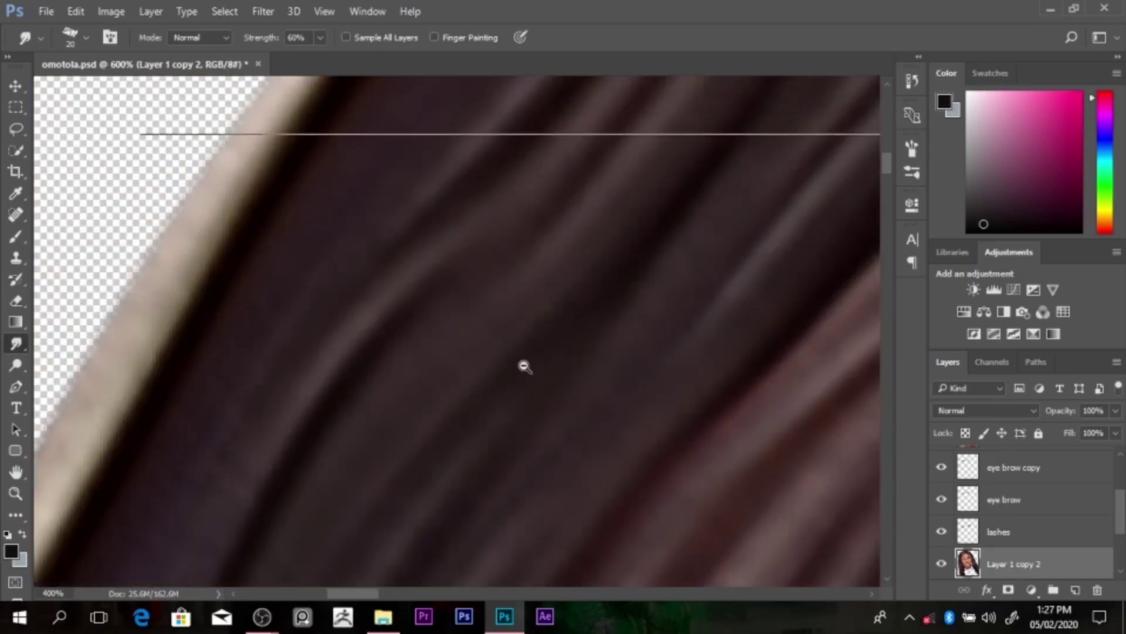
left_click(522, 366, "ctrl+alt")
left_click(524, 367, "ctrl+alt")
left_click(524, 366, "ctrl+alt")
left_click(524, 366, "ctrl+alt")
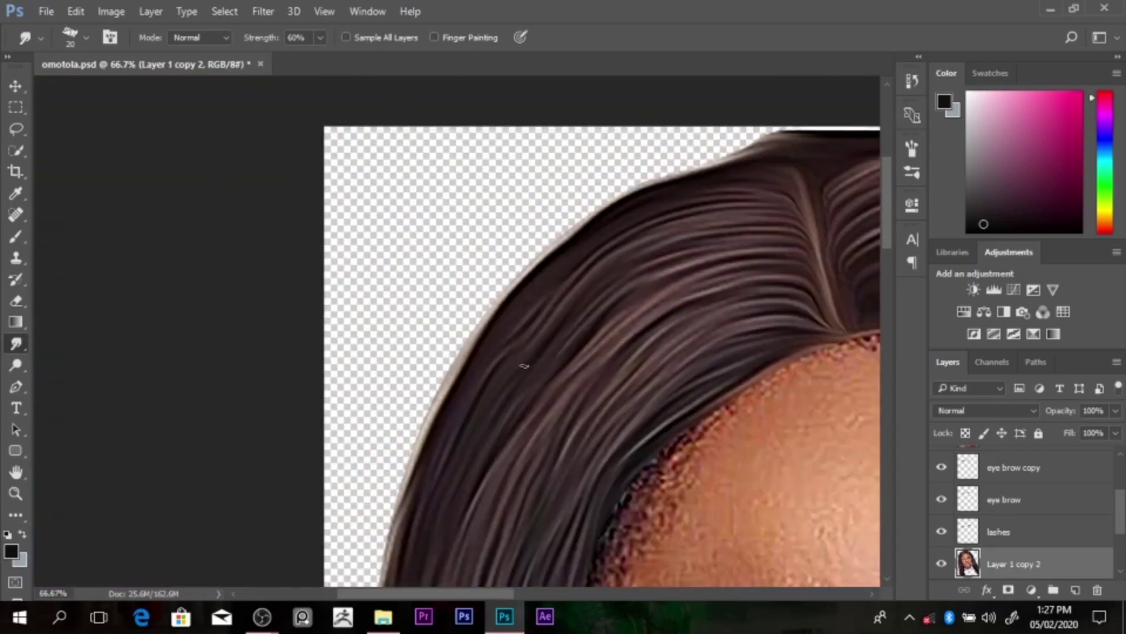
left_click_drag(887, 220, 893, 352)
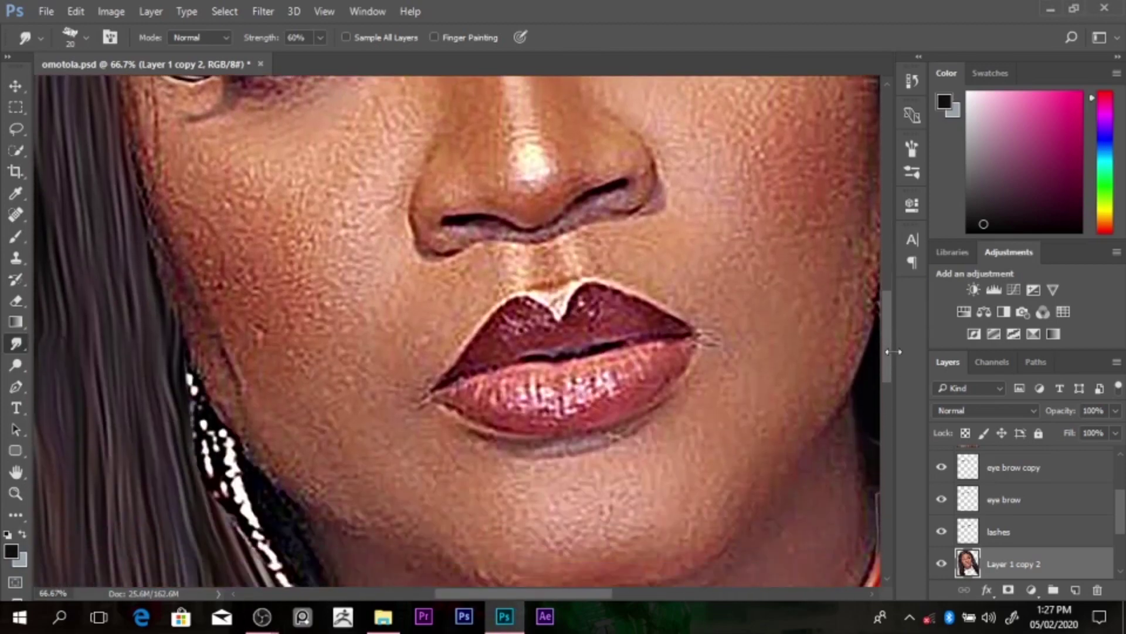
left_click(615, 330, "ctrl")
left_click(615, 329, "ctrl+alt")
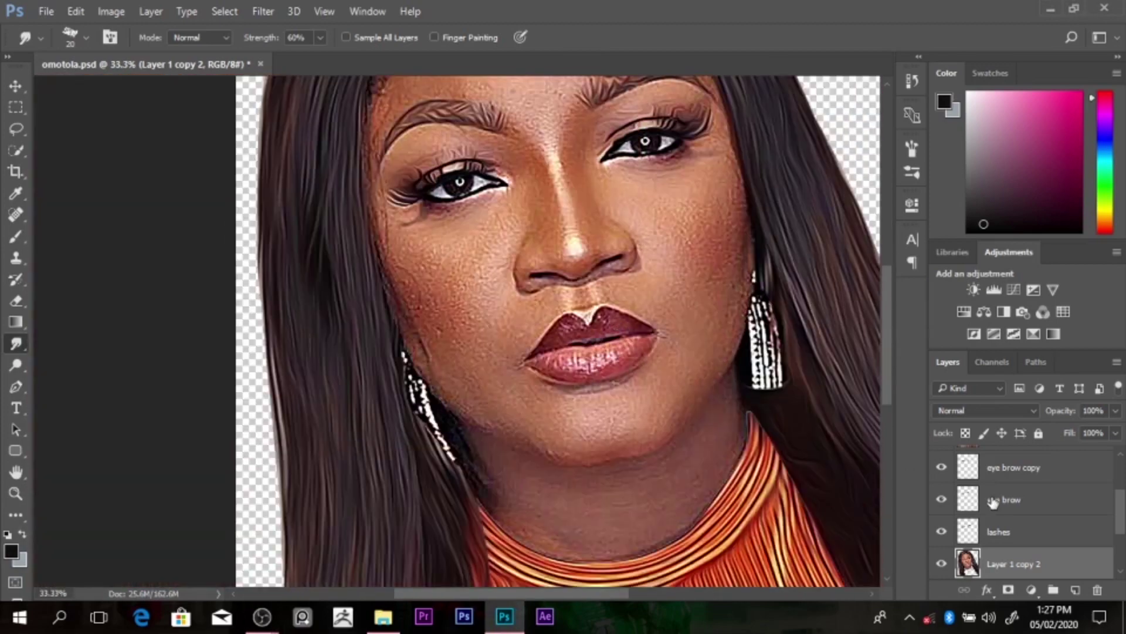
Step: Duplicate the face layer Layer 1 copy 2 and clip the duplicate to it
mouse_move(1124, 515)
left_mouse_down()
mouse_move(1124, 485)
mouse_move(1124, 528)
left_mouse_up()
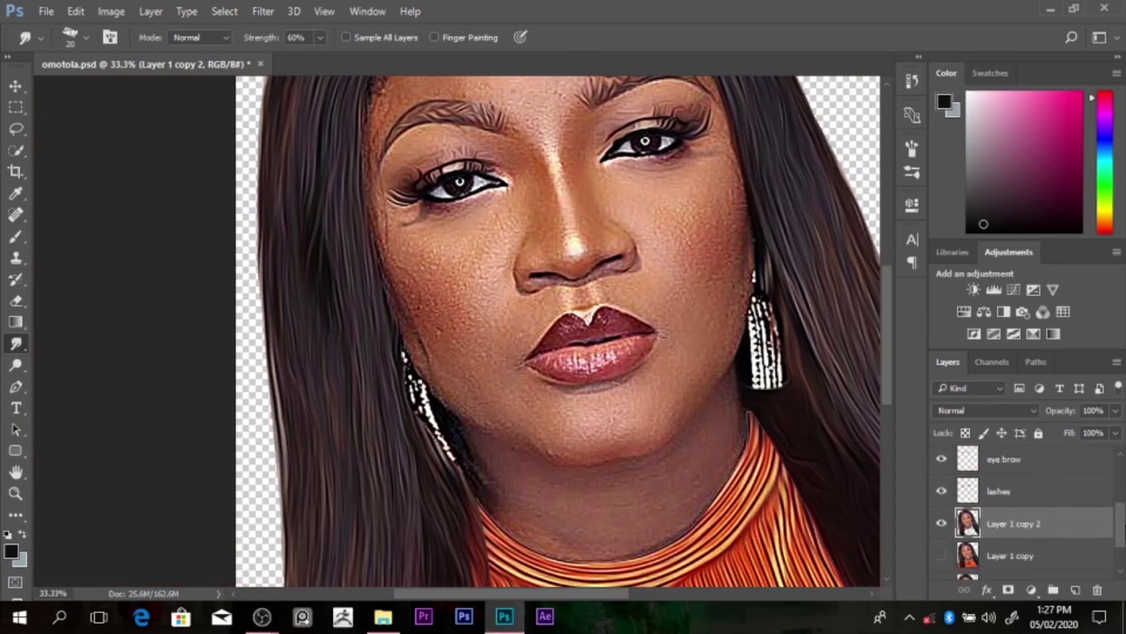
left_click_drag(888, 337, 888, 343)
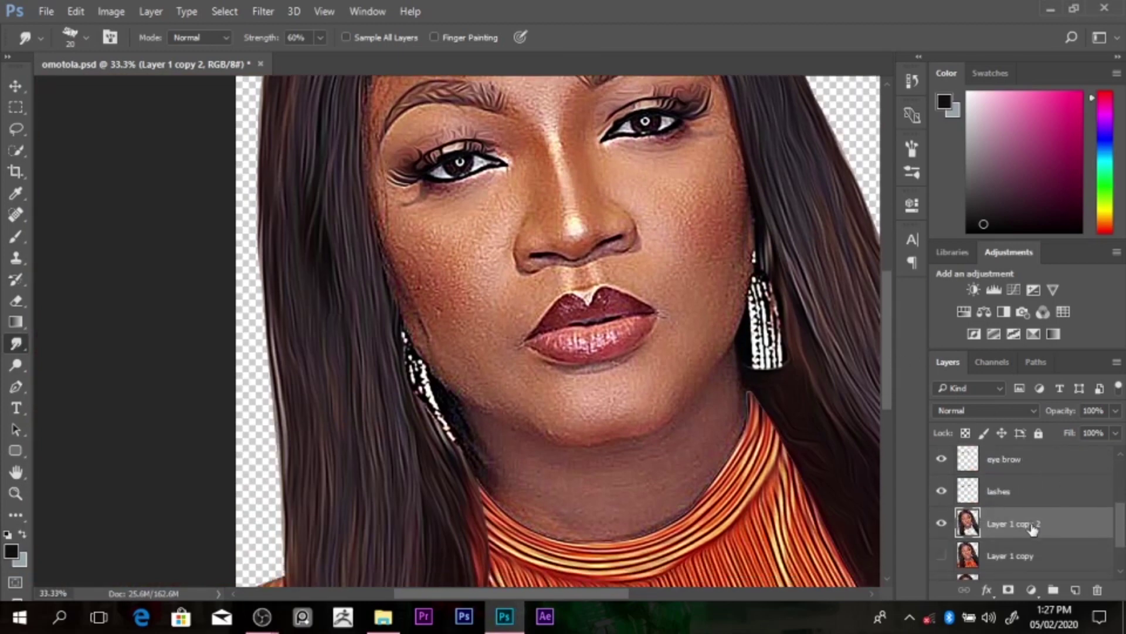
key("ctrl+j")
left_click_drag(1002, 534, 984, 532)
left_click(983, 533, "alt")
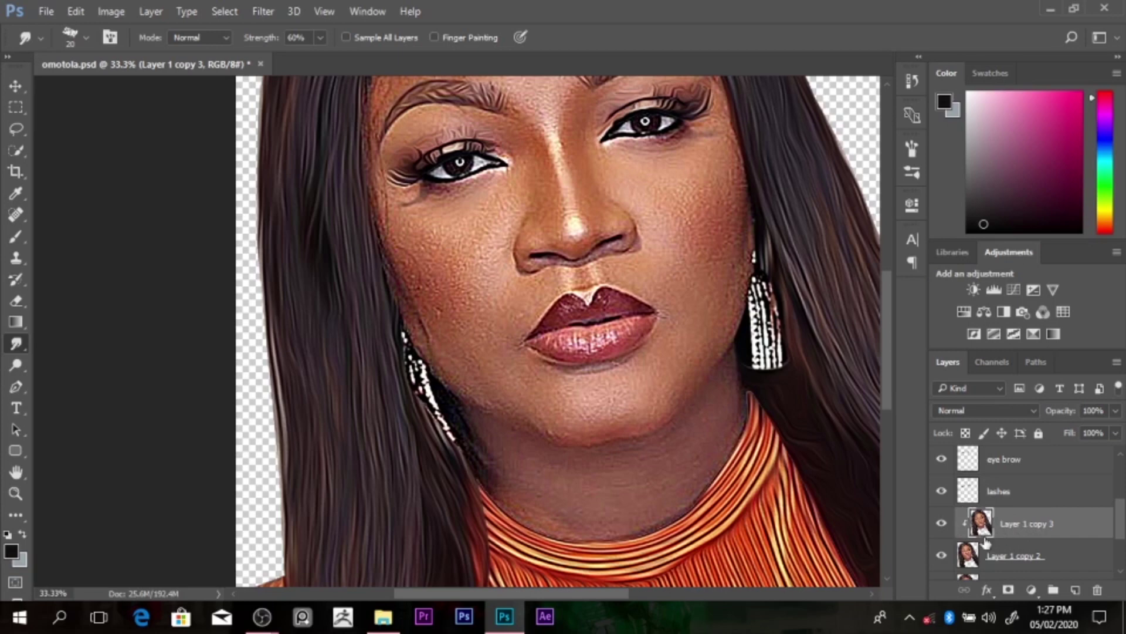
Step: Choose a soft round brush tip for the Smudge tool and set its size to 175 px
left_click(85, 38)
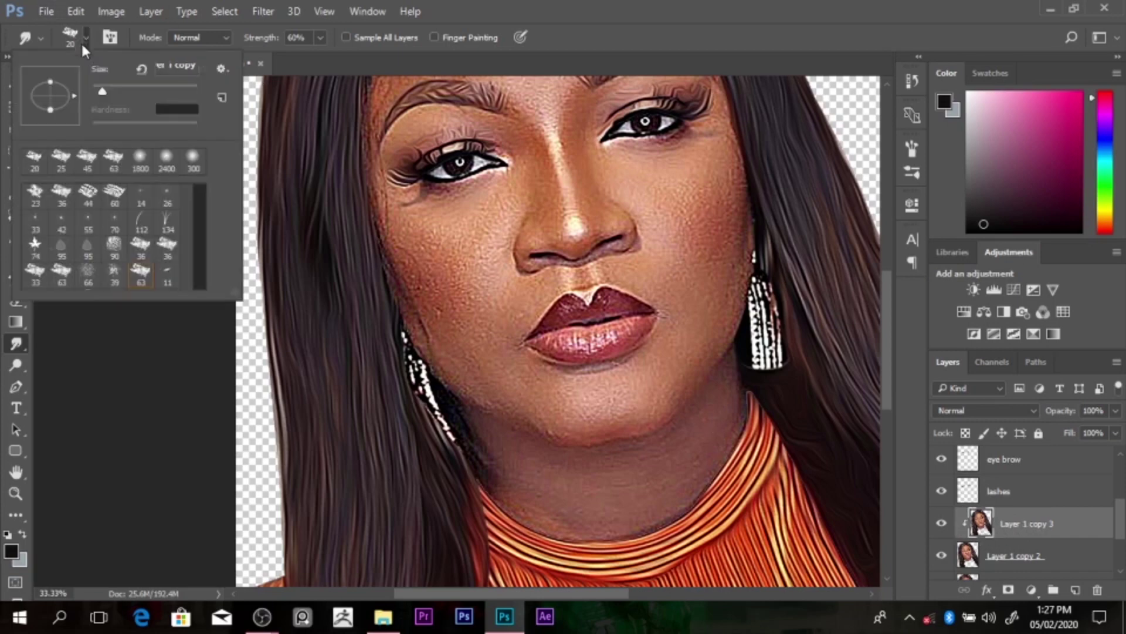
left_click_drag(198, 256, 198, 271)
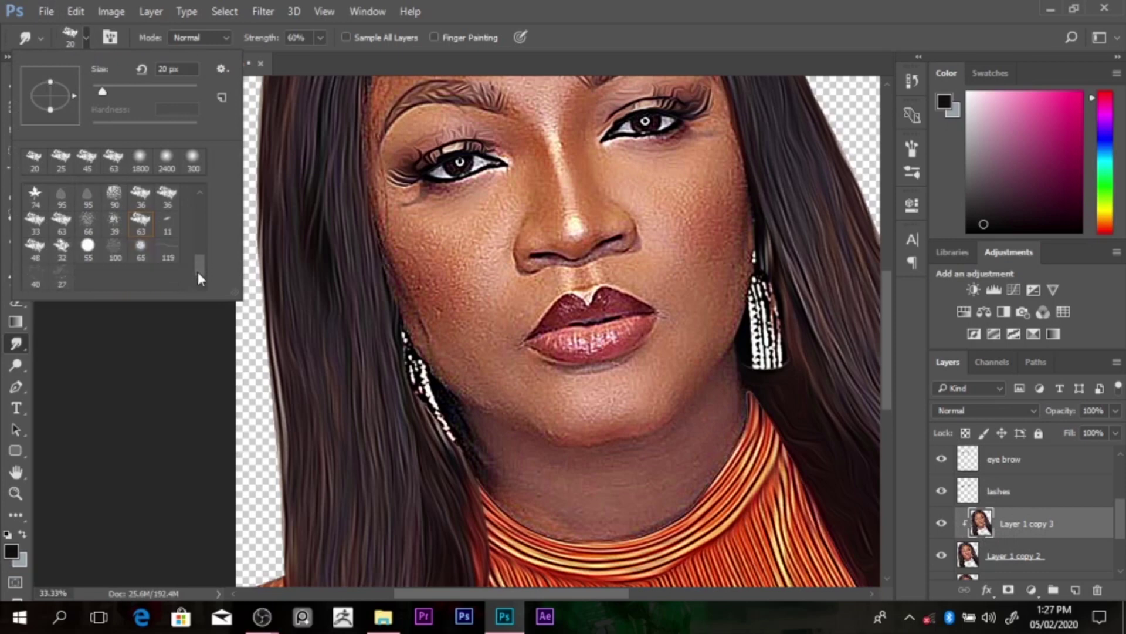
double_click(143, 254)
key("bracketright")
key("bracketright")
key("bracketright")
key("bracketright")
key("bracketright")
key("bracketright")
key("bracketright")
key("bracketright")
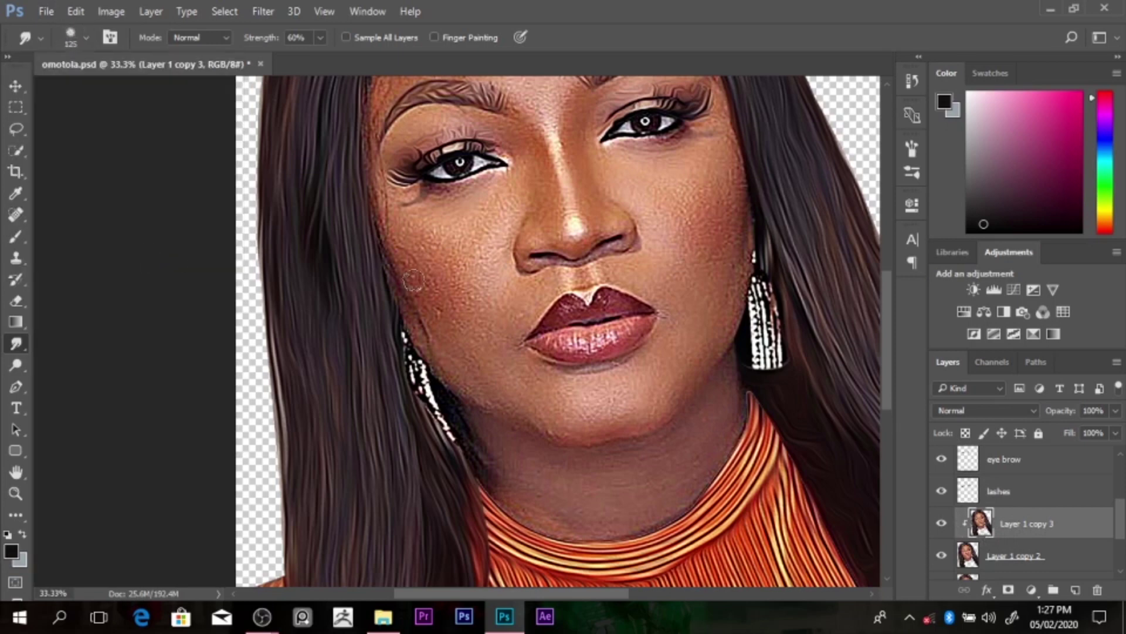
key("bracketright")
key("bracketright")
key("bracketright")
key("bracketright")
key("bracketright")
key("bracketright")
key("bracketright")
key("bracketright")
key("bracketright")
key("bracketright")
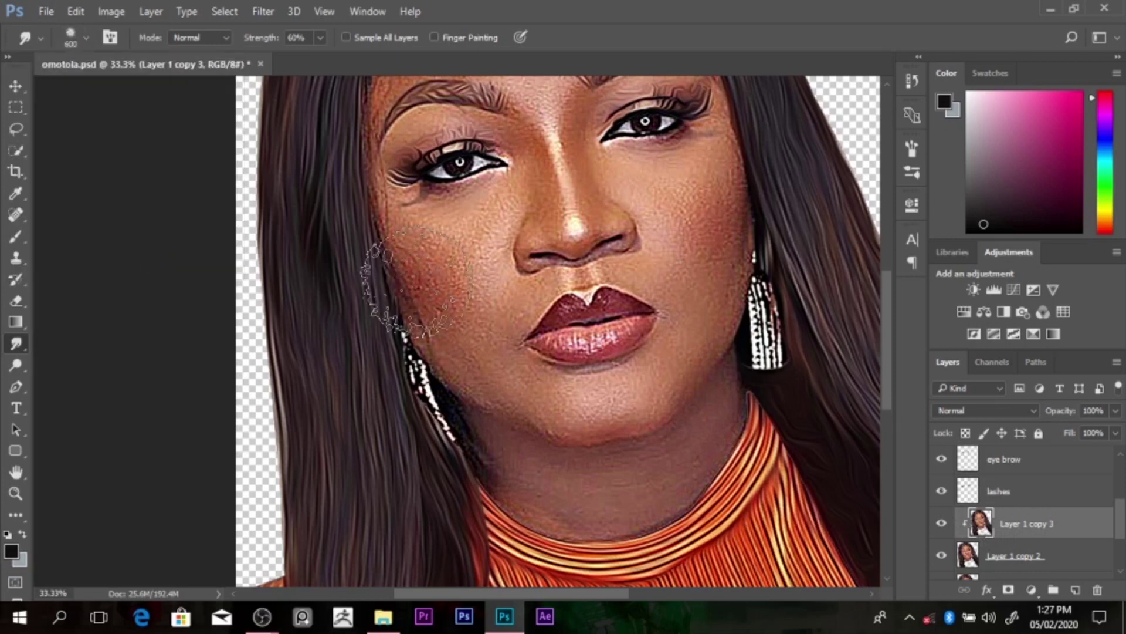
key("bracketleft")
key("bracketleft")
key("bracketleft")
key("bracketleft")
key("bracketleft")
key("bracketleft")
key("bracketleft")
key("bracketleft")
key("bracketleft")
key("bracketleft")
key("bracketleft")
key("bracketleft")
key("bracketleft")
key("bracketleft")
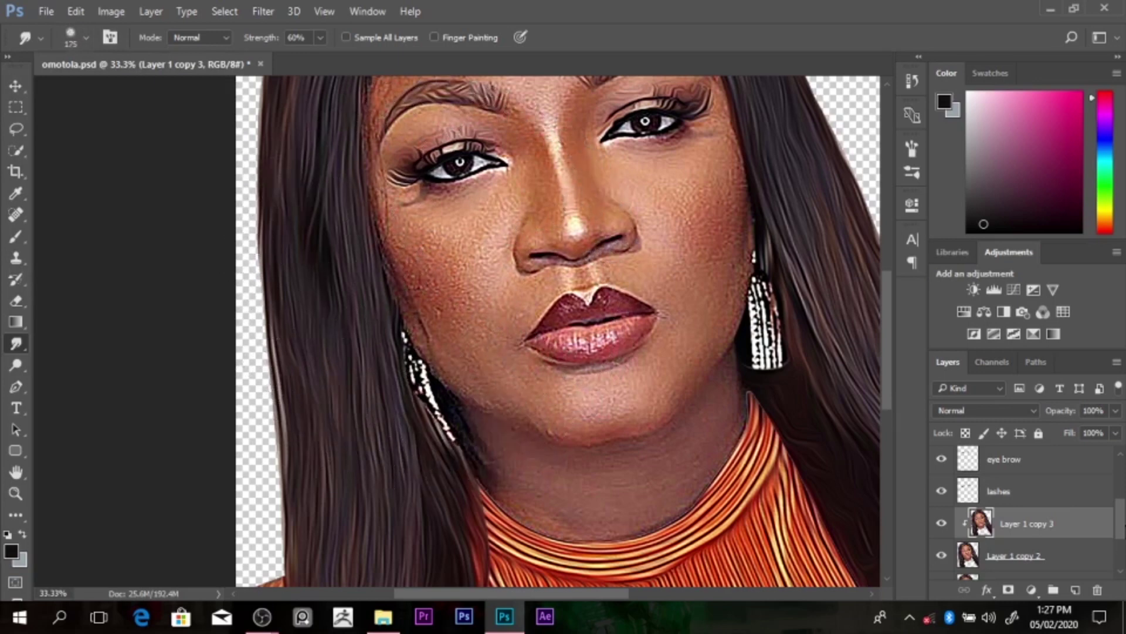
Step: Go through the eyebrow and lash layers and hide the eye brow layer
mouse_move(1124, 525)
left_mouse_down()
mouse_move(1124, 486)
mouse_move(1125, 521)
left_mouse_up()
left_click(1020, 480)
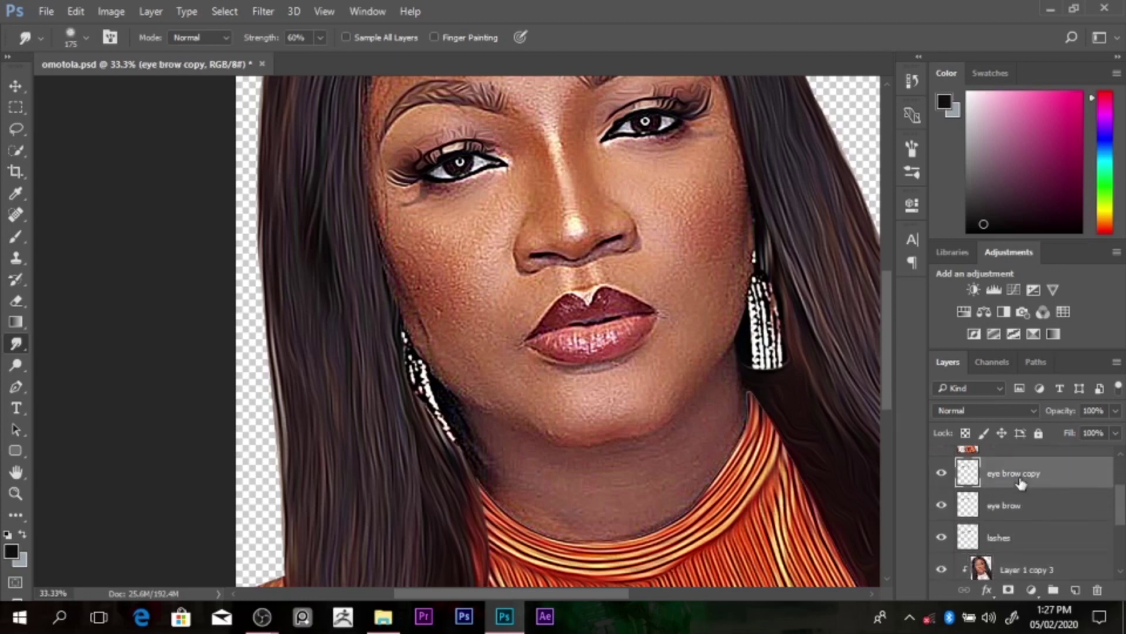
left_click(1021, 505)
left_click(1022, 537)
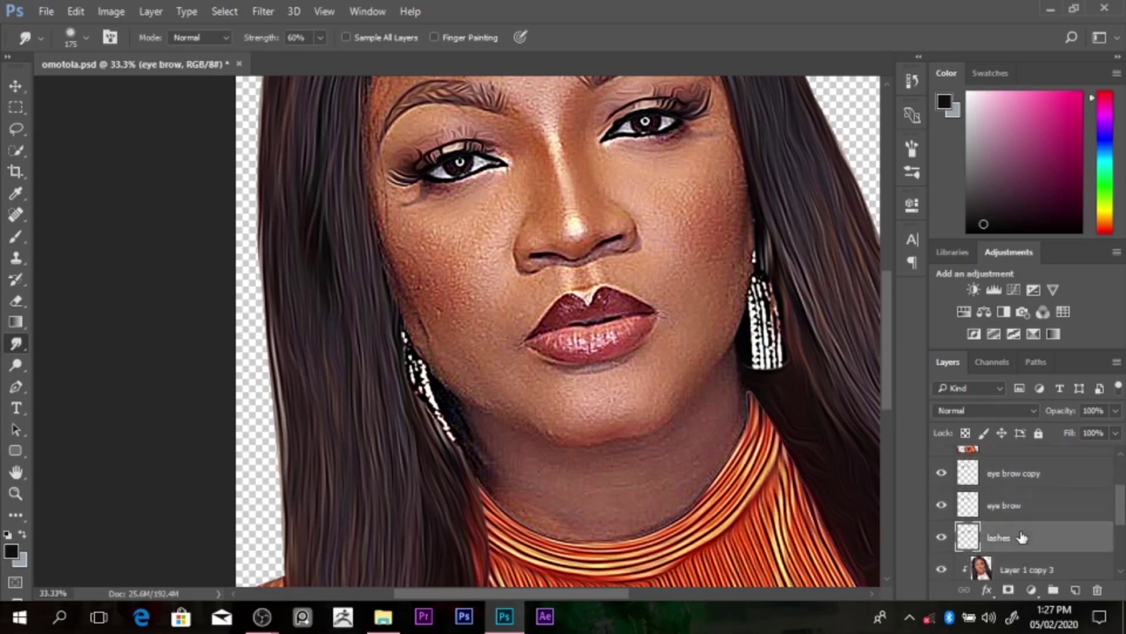
left_click(1021, 484)
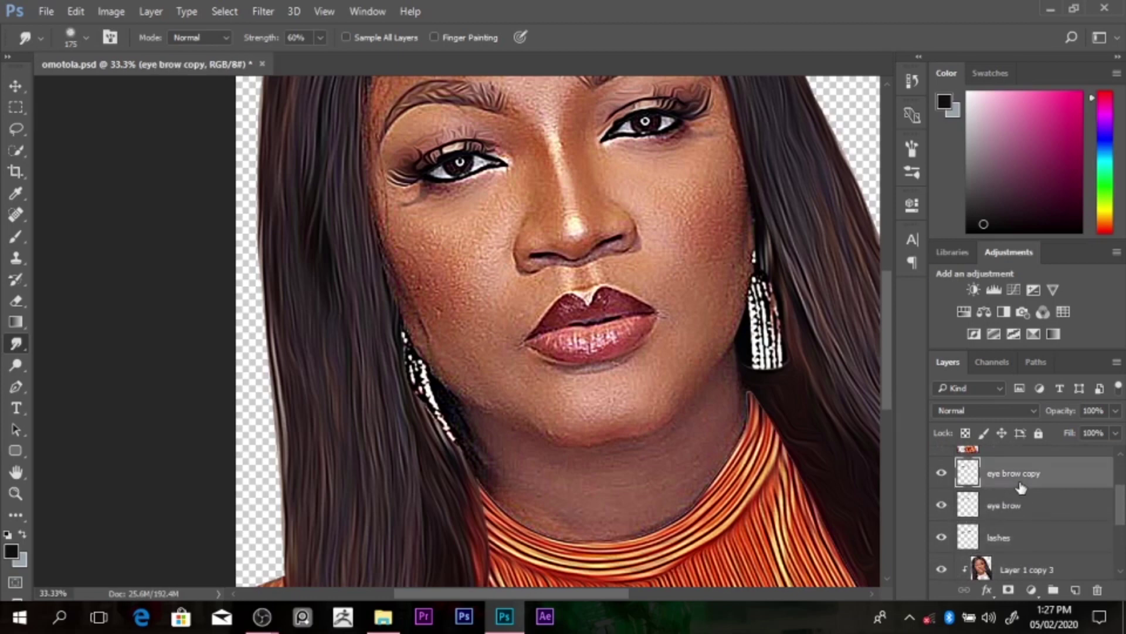
scroll(884, 360, "up", 3)
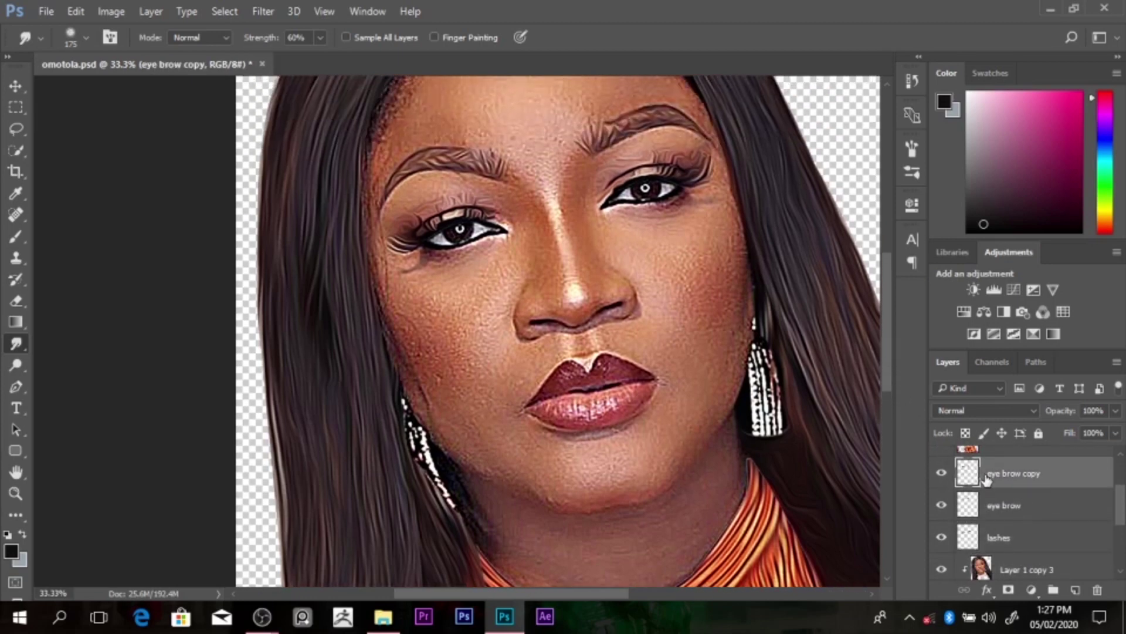
left_click(1022, 498)
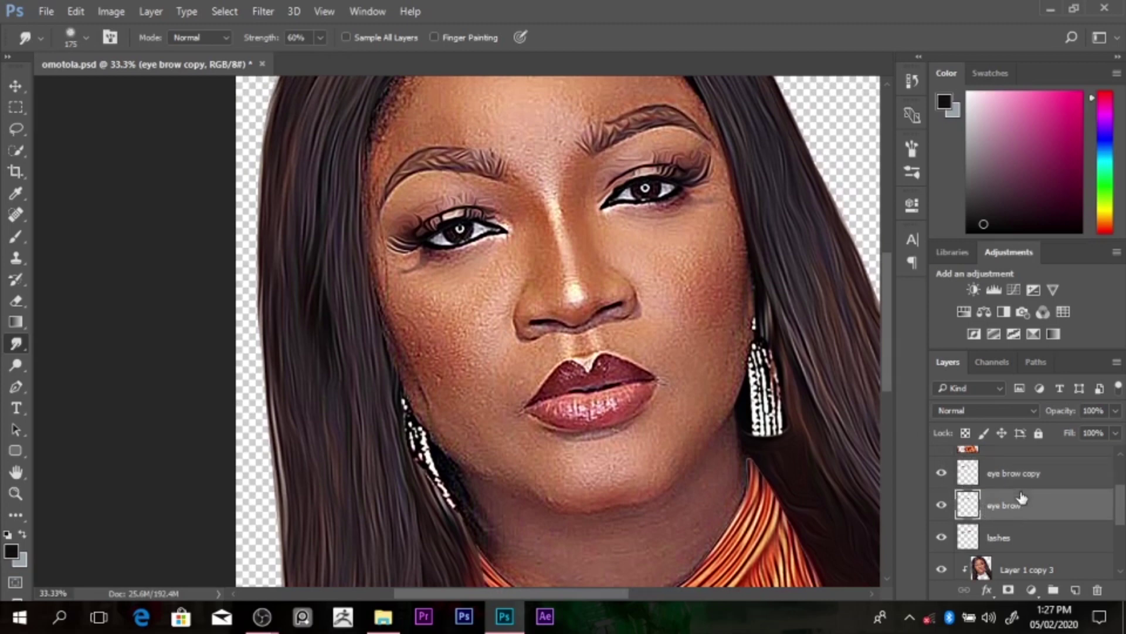
left_click(940, 505)
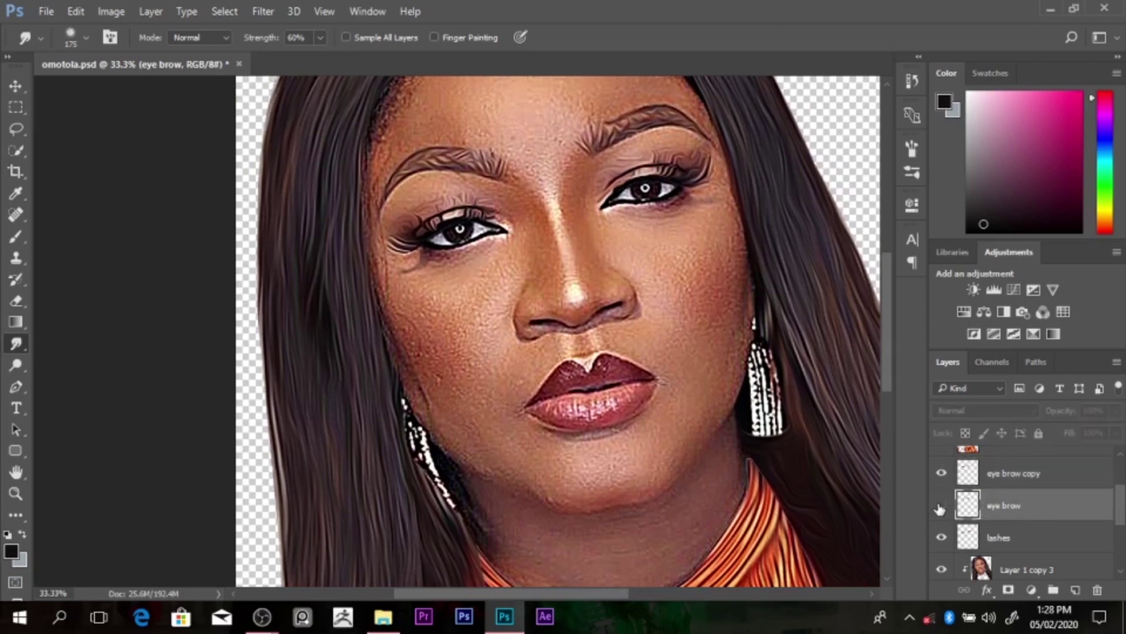
Step: Toggle the visibility of the lashes and eye brow copy layers to compare the face with and without each
left_click(941, 538)
left_click(941, 539)
left_click(940, 539)
left_click(940, 538)
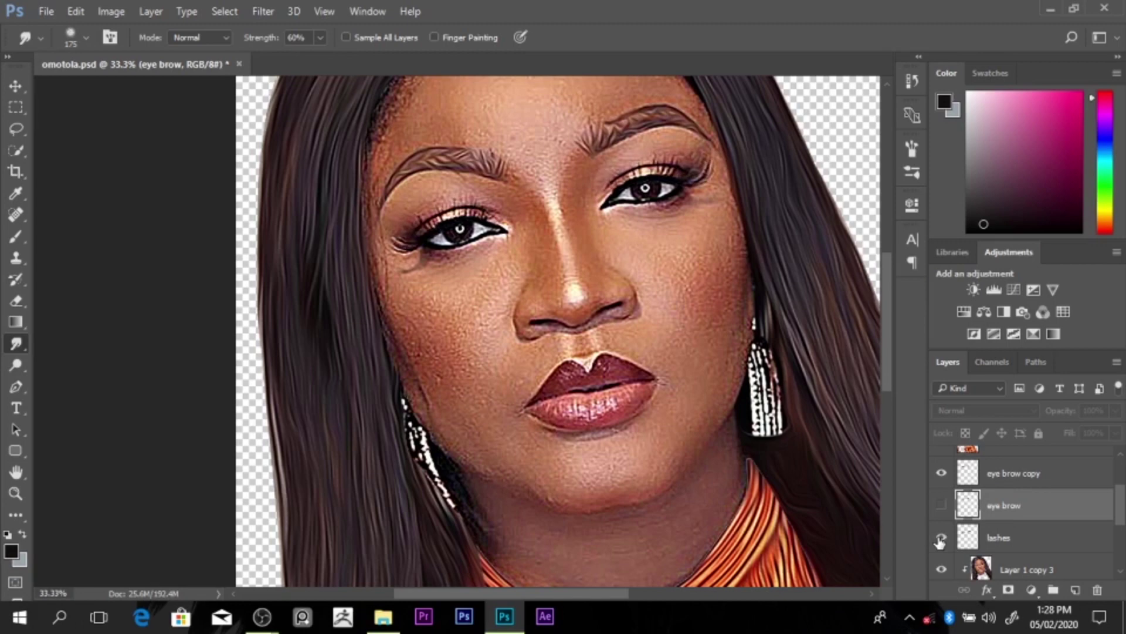
left_click(1012, 538)
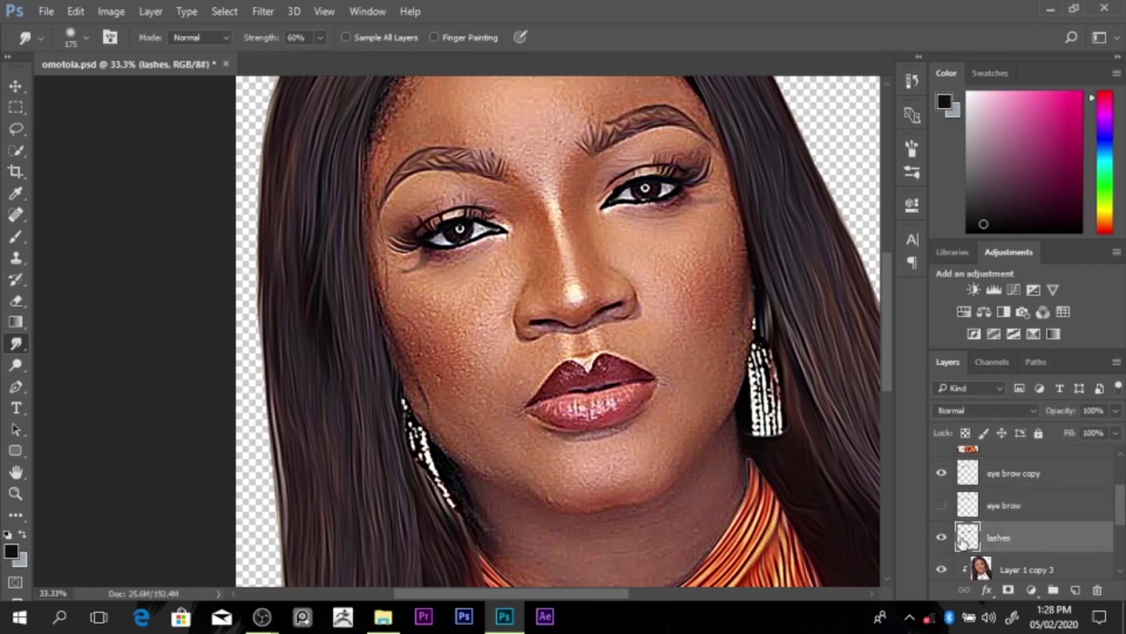
left_click(940, 538)
left_click(941, 538)
left_click(942, 472)
left_click(947, 472)
Step: Duplicate the eye brow copy layer, hide the source layer and delete the duplicate
left_click(1046, 480)
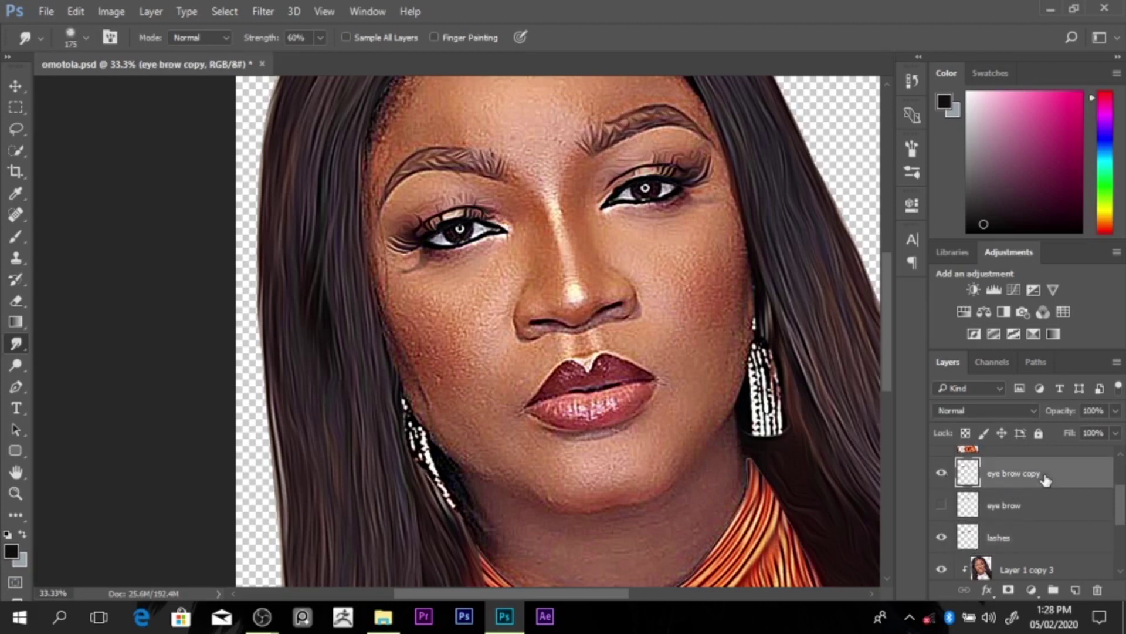
key("ctrl+j")
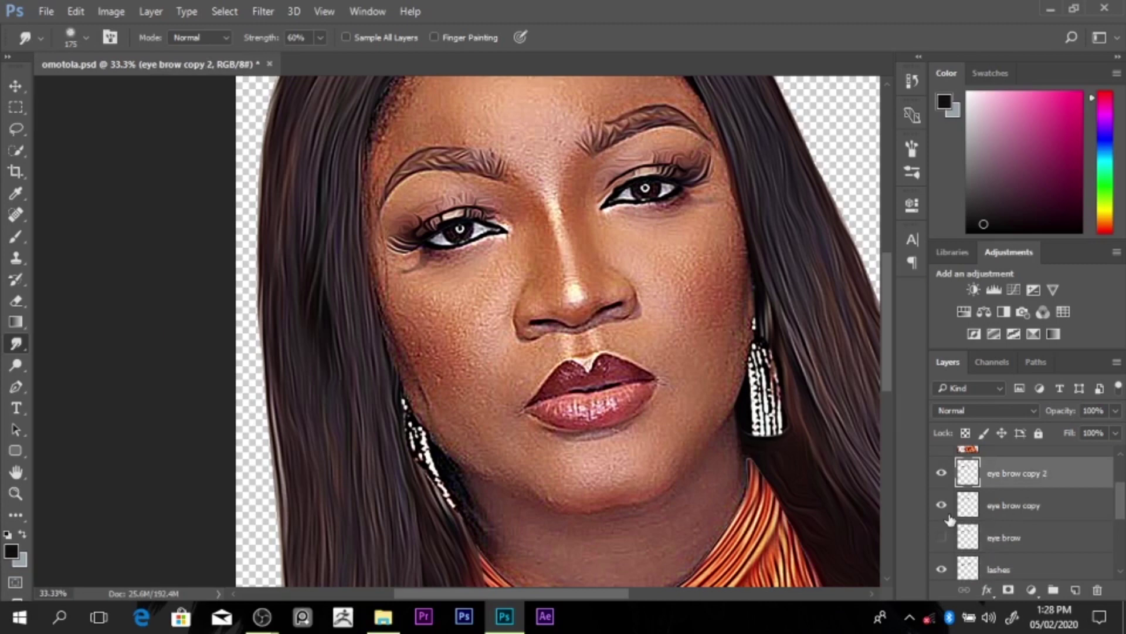
left_click(942, 505)
key("Delete")
Step: Stamp the selected lashes and eye brow copy layers into a new merged layer, keeping the source layers
left_click(1020, 543)
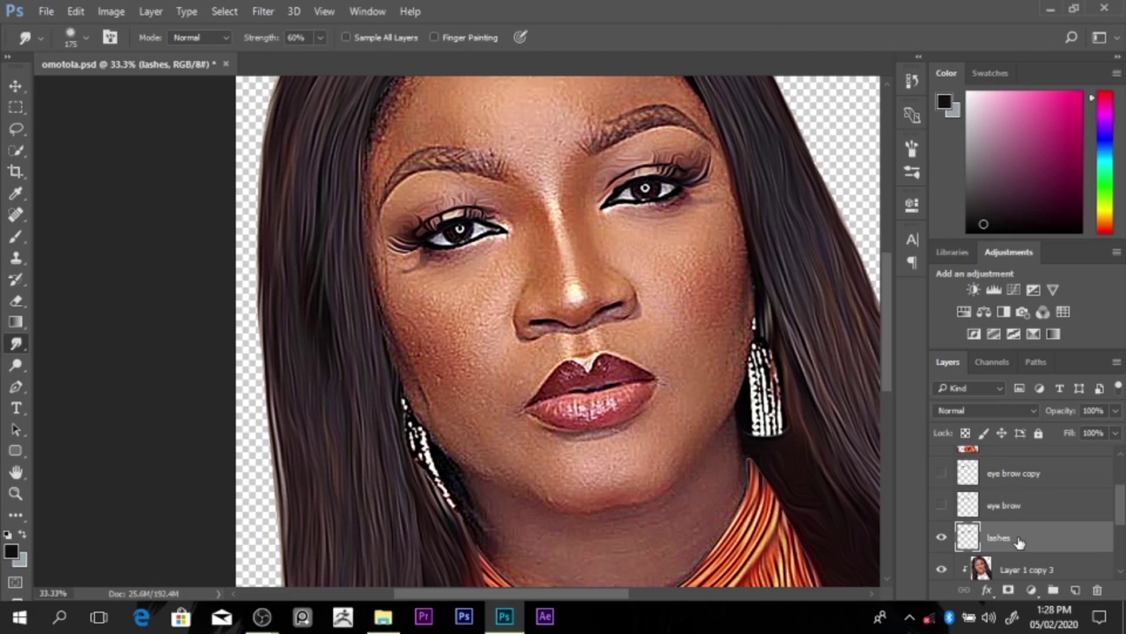
left_click(1033, 482, "ctrl")
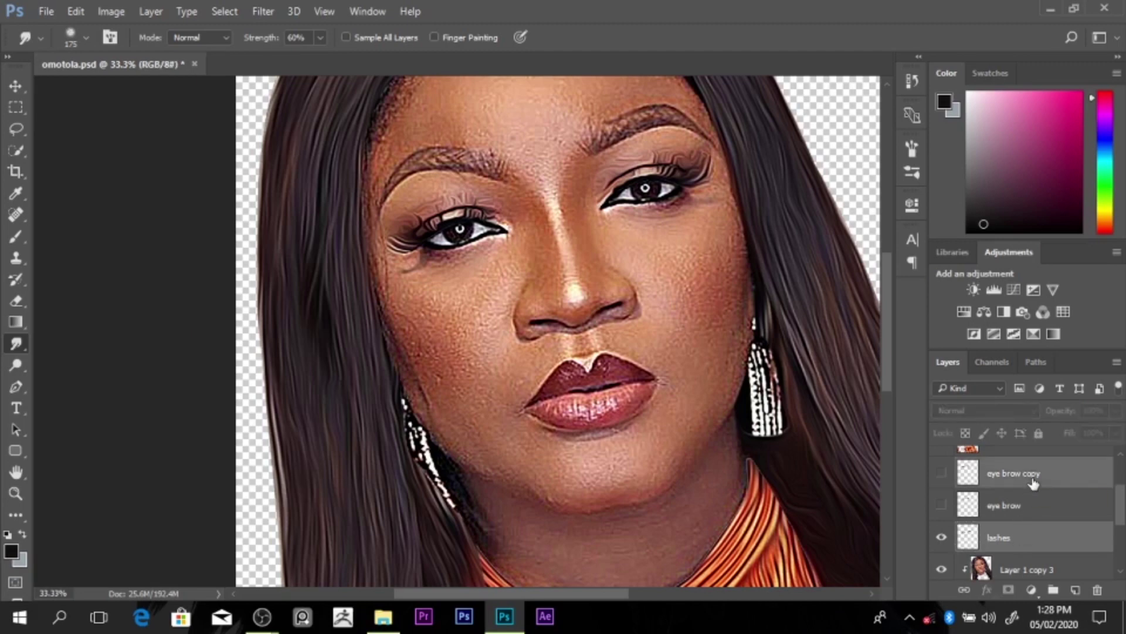
key("ctrl+alt+e")
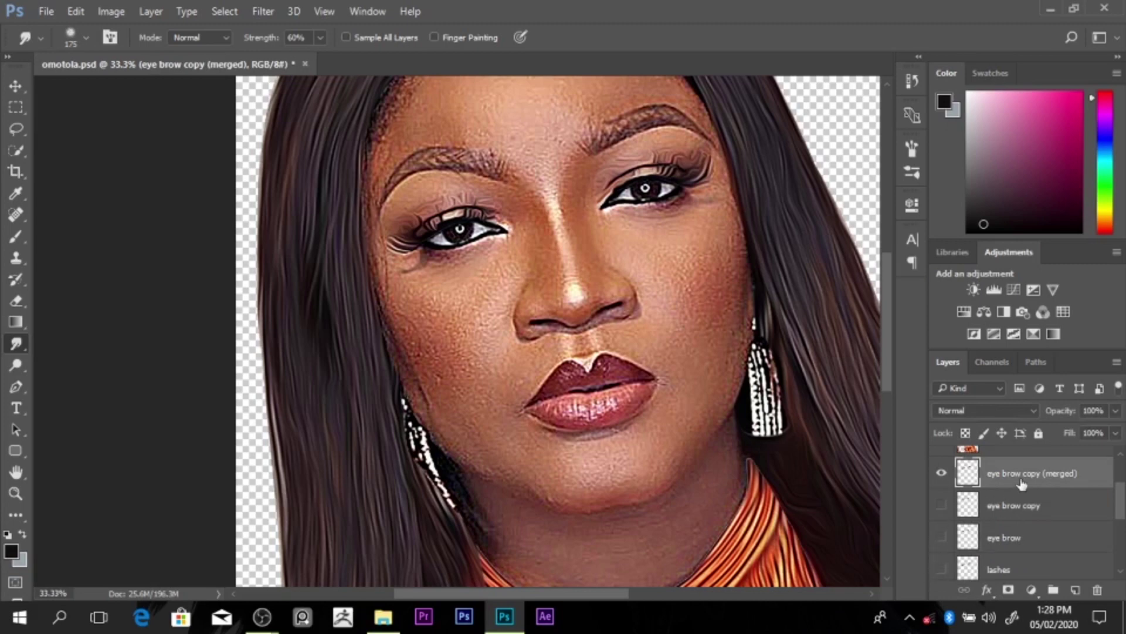
Step: Move the merged lash and eyebrow layer directly above Layer 1 copy 3, clip it and merge it down
left_click_drag(1021, 483, 1038, 525)
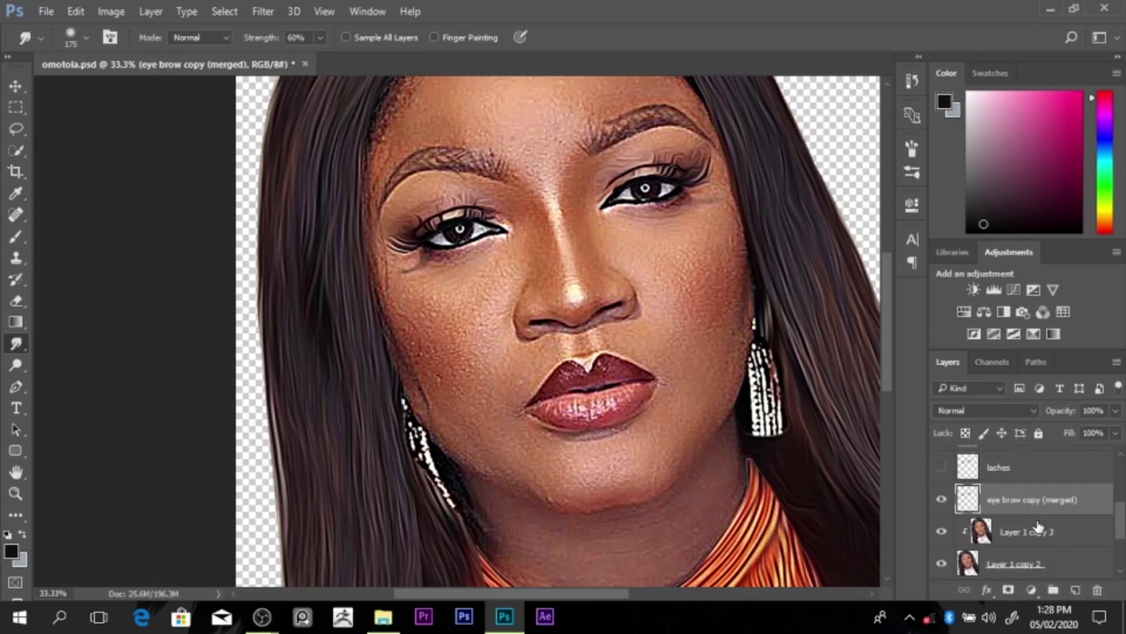
left_click(1037, 518, "alt")
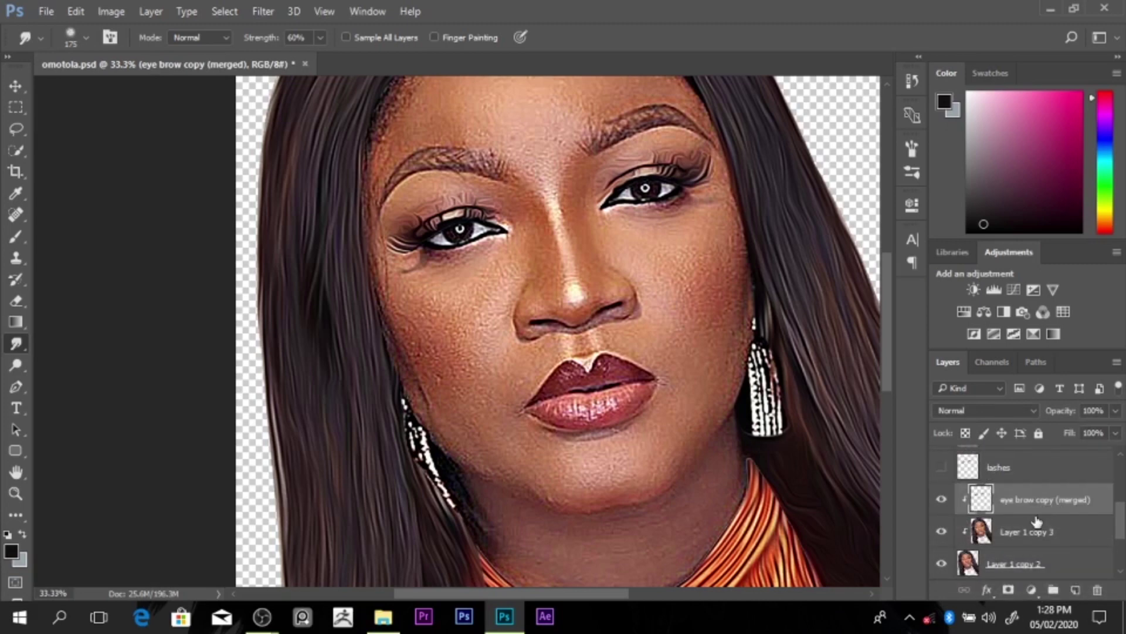
key("ctrl+e")
left_click_drag(885, 389, 885, 347)
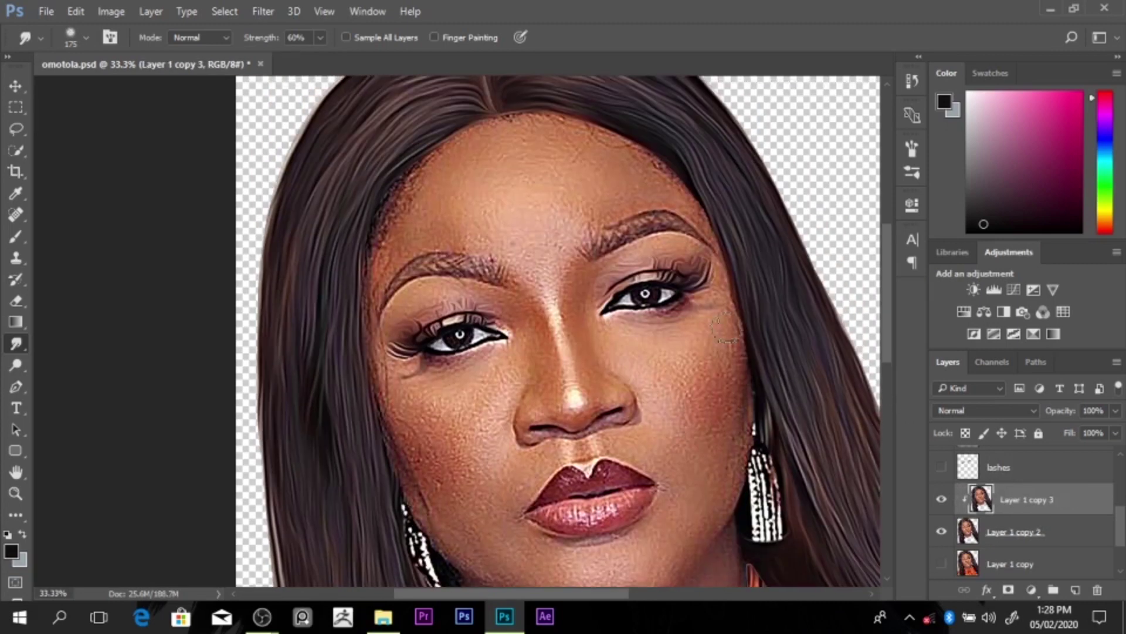
Step: Smudge the skin on both cheeks of Layer 1 copy 3 at 30% strength with a brush size of 125
key("bracketleft")
key("bracketleft")
mouse_move(634, 341)
left_mouse_down()
mouse_move(668, 356)
mouse_move(613, 350)
mouse_move(659, 354)
mouse_move(674, 369)
mouse_move(636, 352)
mouse_move(700, 344)
mouse_move(693, 368)
mouse_move(657, 353)
mouse_move(665, 338)
mouse_move(635, 333)
mouse_move(725, 345)
mouse_move(727, 374)
mouse_move(727, 361)
mouse_move(704, 396)
mouse_move(641, 375)
mouse_move(687, 370)
mouse_move(687, 352)
mouse_move(666, 364)
mouse_move(719, 371)
mouse_move(730, 346)
mouse_move(731, 366)
mouse_move(743, 347)
mouse_move(730, 427)
mouse_move(735, 453)
mouse_move(744, 398)
mouse_move(738, 456)
mouse_move(720, 491)
left_mouse_up()
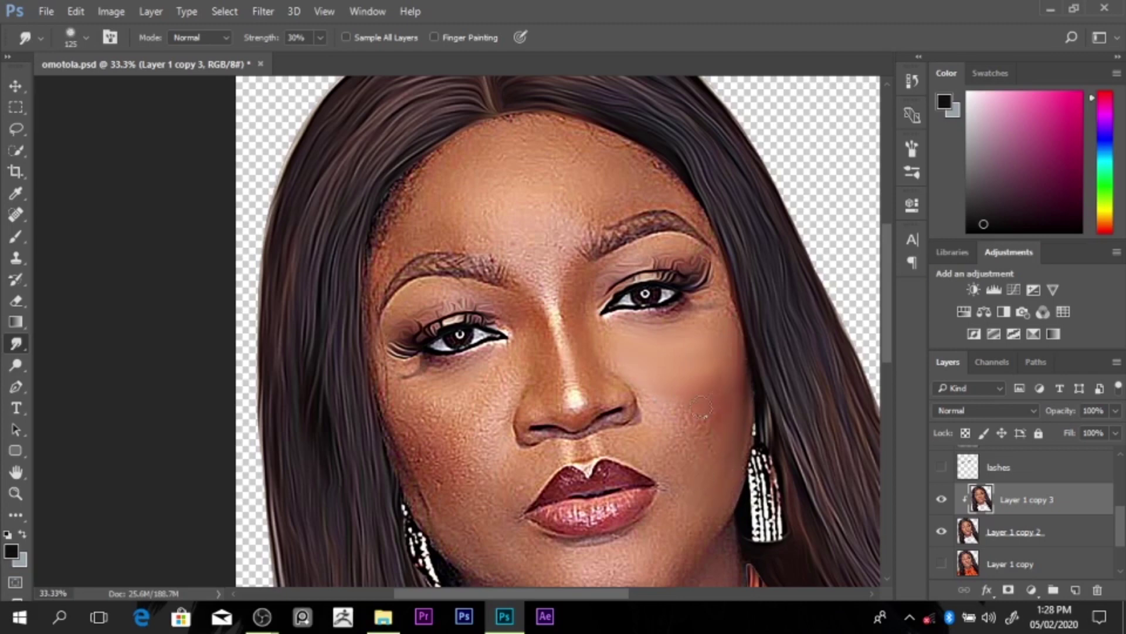
mouse_move(701, 406)
left_mouse_down()
mouse_move(692, 435)
mouse_move(716, 411)
mouse_move(681, 410)
mouse_move(723, 389)
left_mouse_up()
key("bracketleft")
key("bracketright")
key("bracketleft")
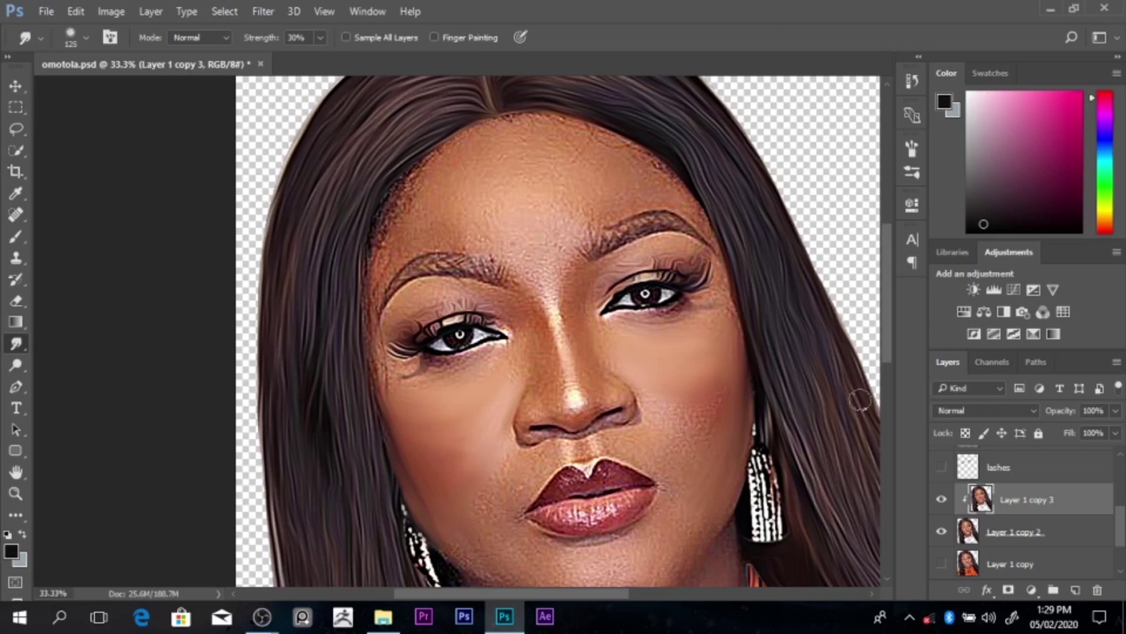
Step: Smudge the chin and the jawline on both sides until smooth, reducing the brush size to 100
left_click_drag(888, 358, 889, 381)
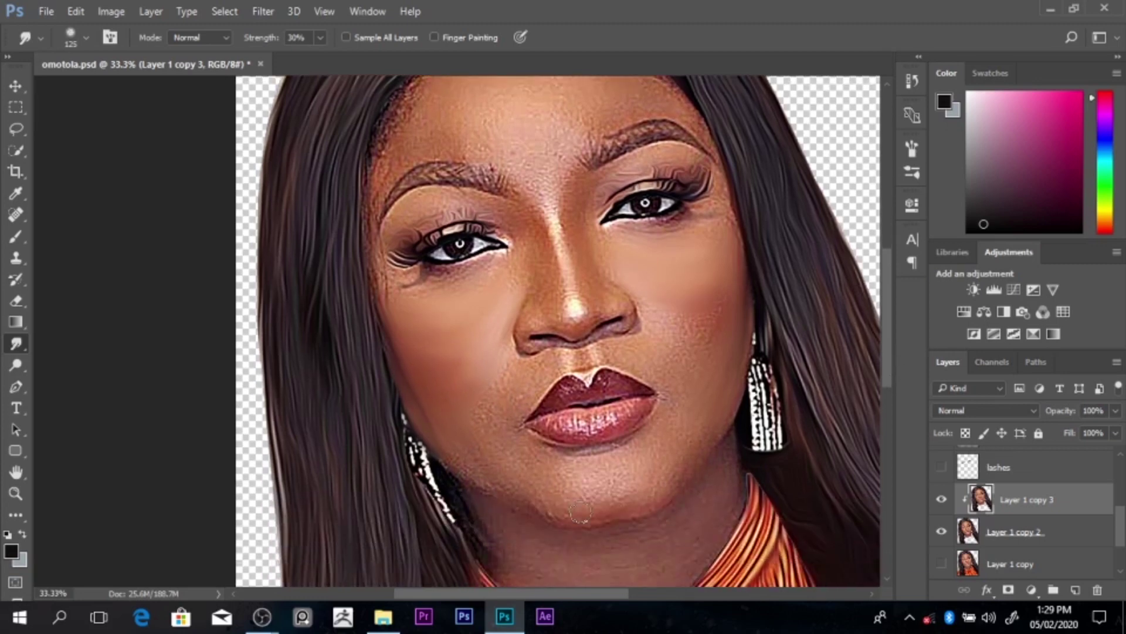
mouse_move(526, 489)
left_mouse_down()
mouse_move(570, 517)
mouse_move(603, 508)
mouse_move(557, 492)
mouse_move(579, 478)
mouse_move(614, 495)
mouse_move(604, 491)
mouse_move(640, 486)
mouse_move(598, 512)
mouse_move(643, 506)
left_mouse_up()
key("bracketleft")
mouse_move(695, 455)
left_mouse_down()
mouse_move(716, 432)
mouse_move(694, 452)
left_mouse_up()
mouse_move(646, 480)
left_mouse_down()
mouse_move(623, 481)
mouse_move(635, 465)
mouse_move(621, 463)
mouse_move(583, 485)
mouse_move(558, 466)
mouse_move(584, 473)
mouse_move(562, 499)
left_mouse_up()
mouse_move(484, 468)
left_mouse_down()
mouse_move(497, 492)
mouse_move(455, 450)
left_mouse_up()
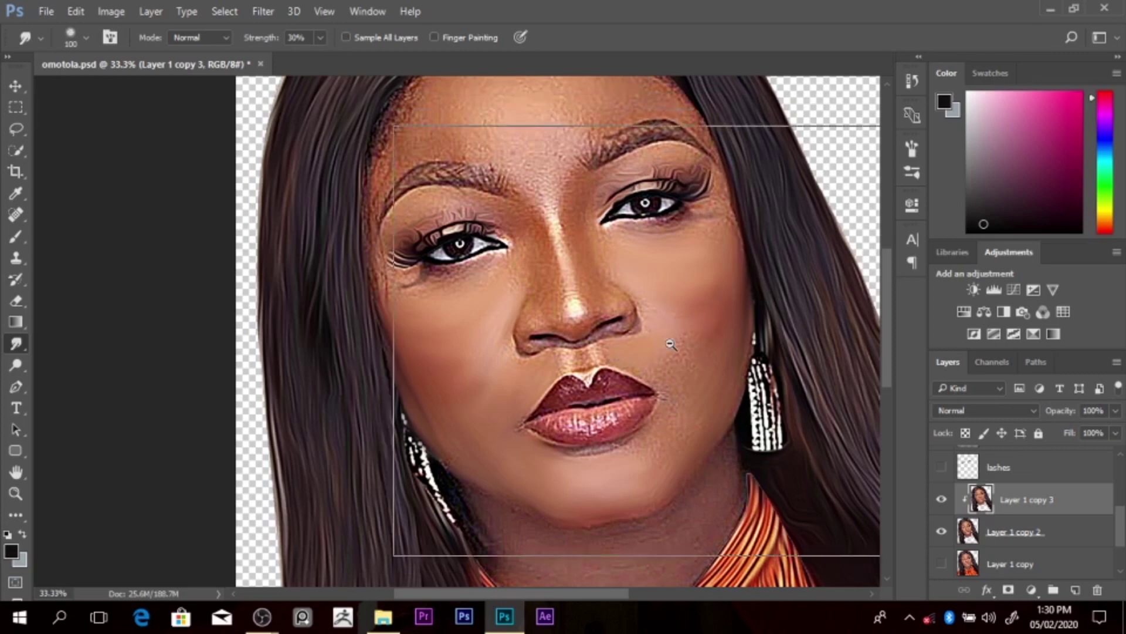
Step: Toggle the visibility of Layer 1 copy 3 to compare the smudged face with the unsmudged one
scroll(671, 342, "down", 1)
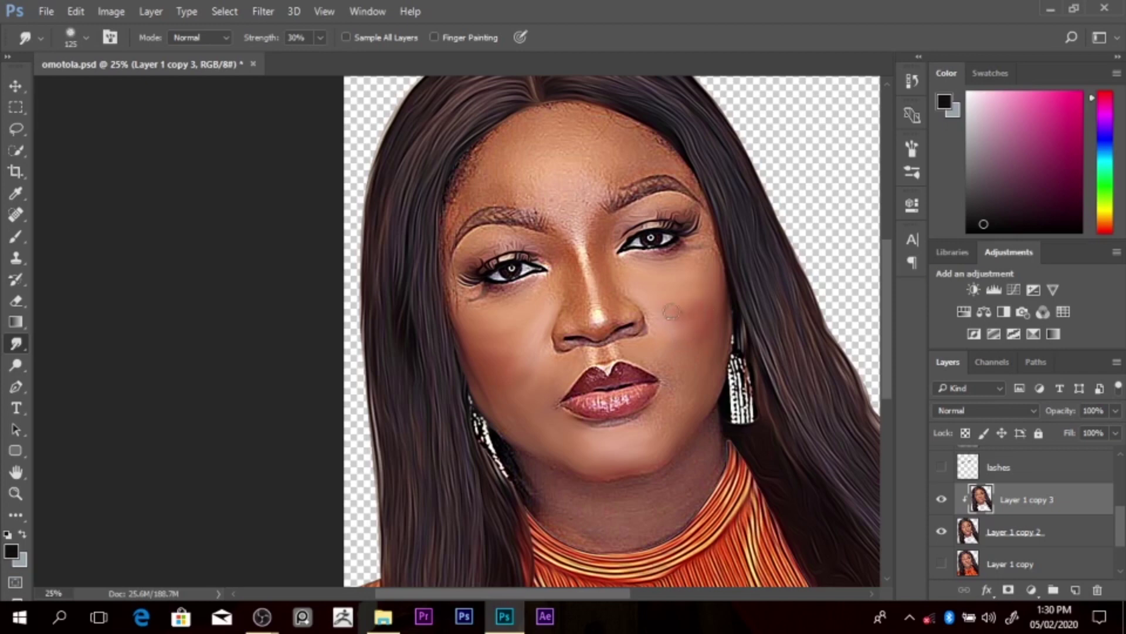
left_click(942, 500)
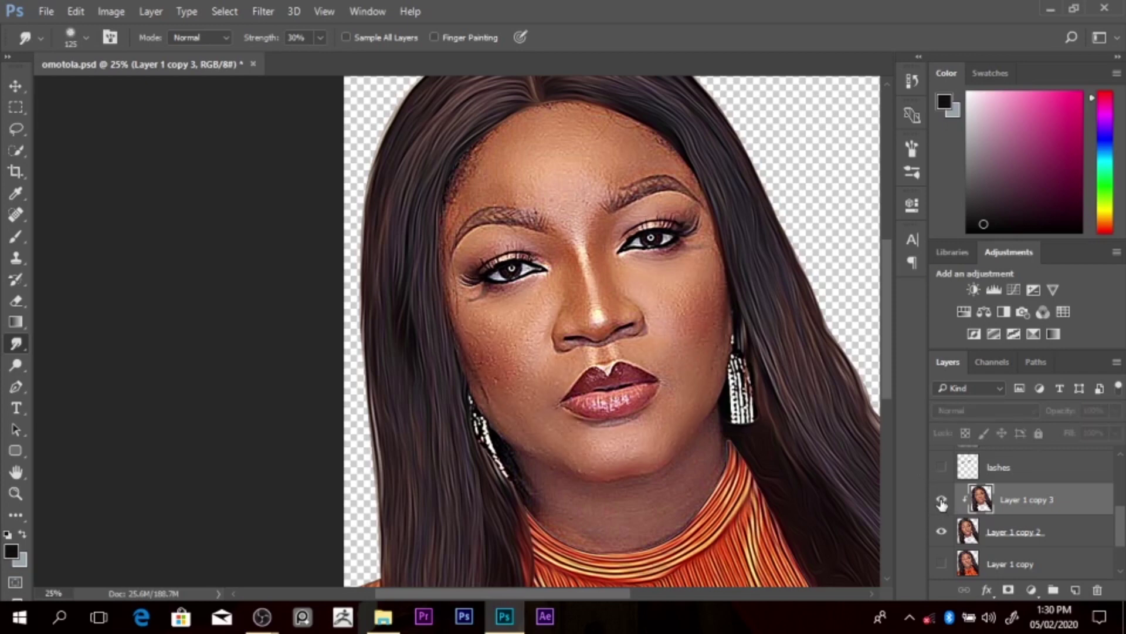
left_click(941, 500)
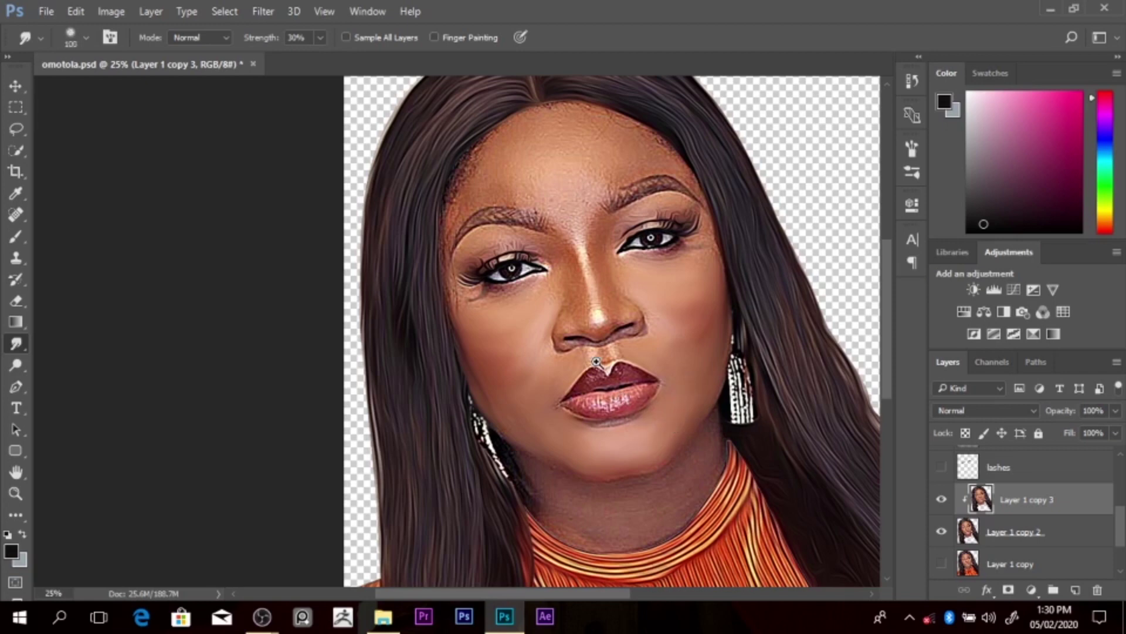
Step: Smudge the skin beside the nostril and at the outer edge of the cheek below the eye with a size 90 brush
scroll(597, 361, "up", 1)
key("bracketleft")
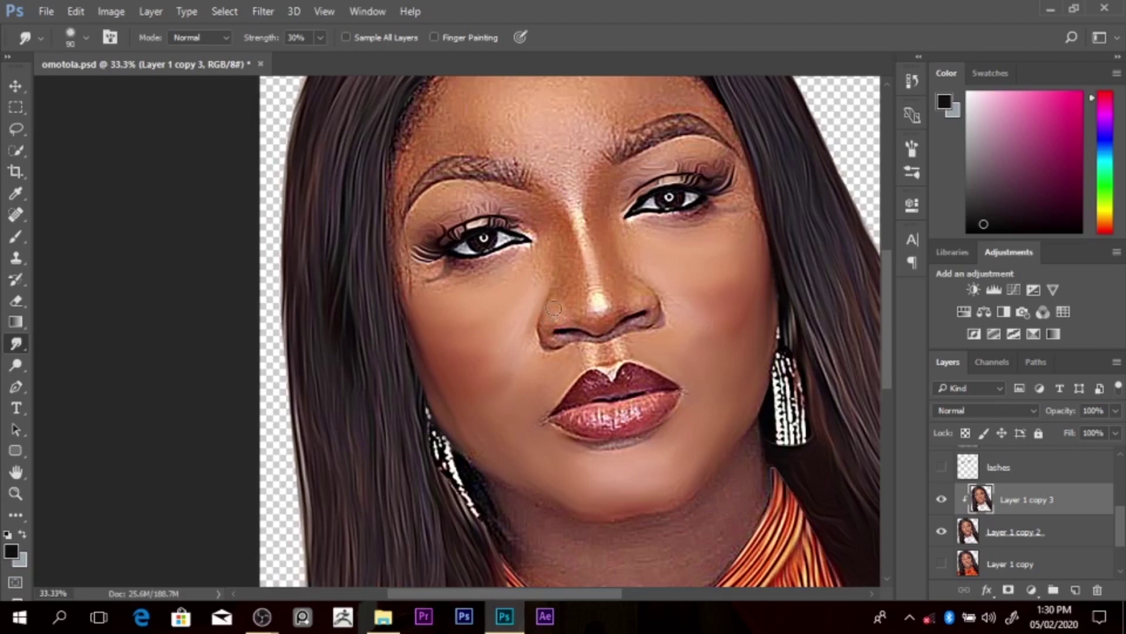
mouse_move(547, 322)
left_mouse_down()
mouse_move(555, 343)
mouse_move(580, 345)
left_mouse_up()
mouse_move(410, 272)
left_mouse_down()
mouse_move(395, 261)
mouse_move(402, 279)
left_mouse_up()
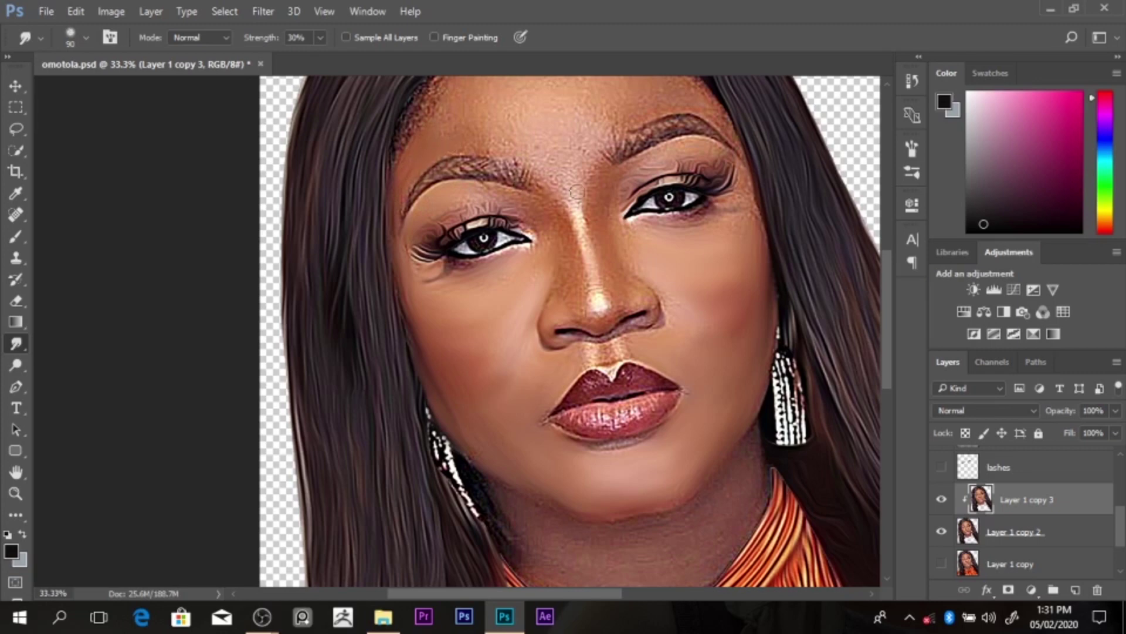
Step: Try releasing the clipping mask of Layer 1 copy 3 and moving it above Layer 2, and undo the reordering
key("bracketright")
key("bracketright")
left_click_drag(885, 343, 892, 312)
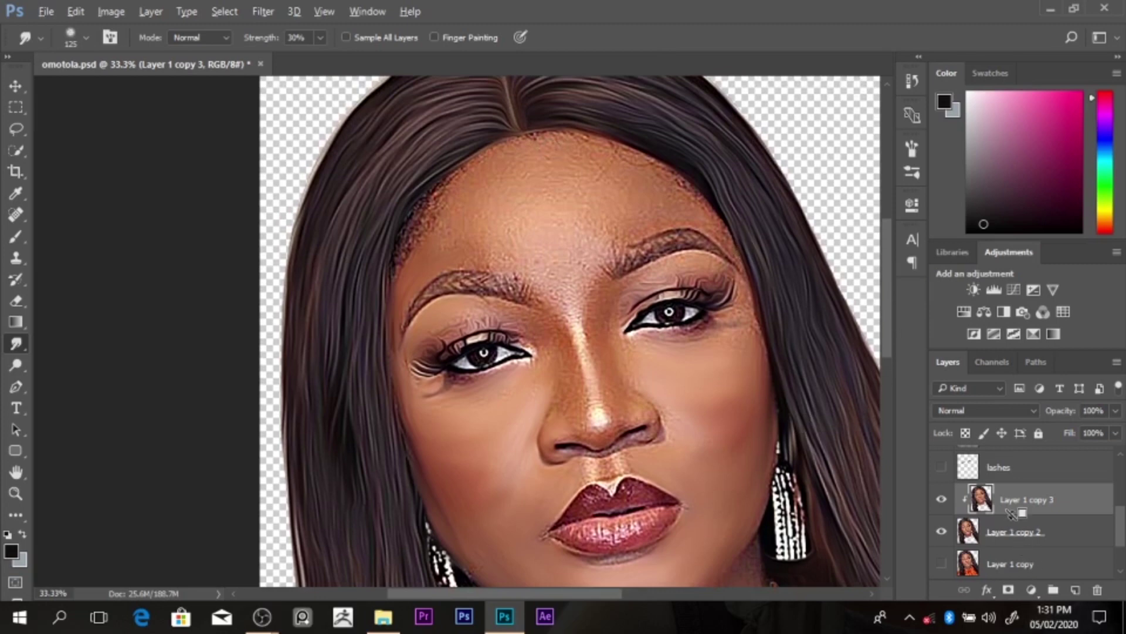
left_click(1010, 514, "alt")
scroll(1122, 530, "up", 1)
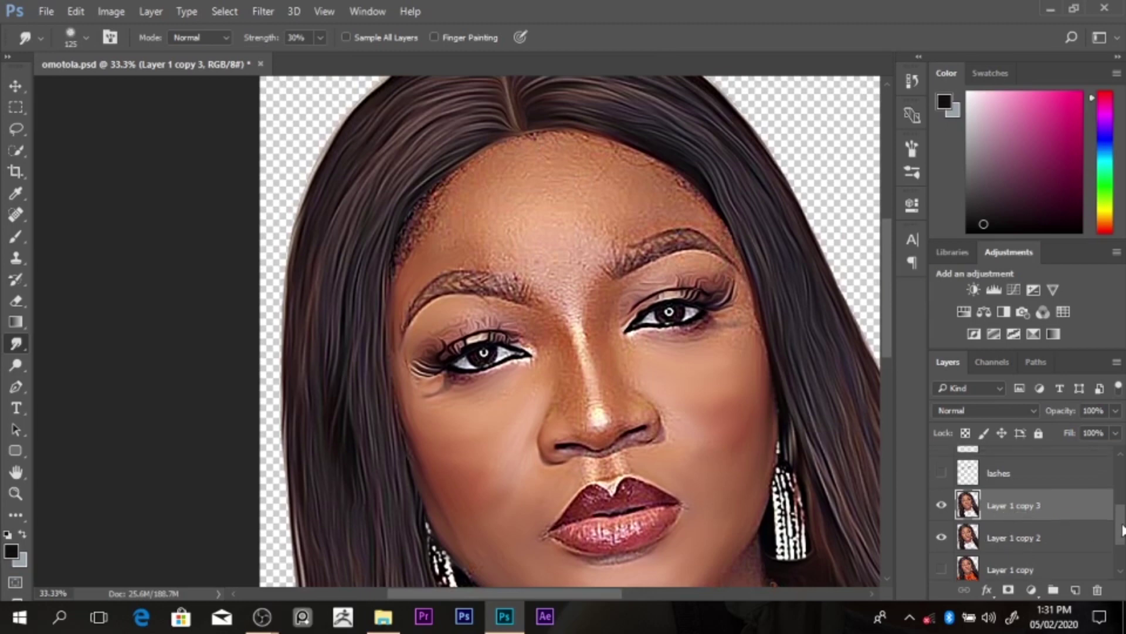
left_click_drag(1122, 530, 1025, 464)
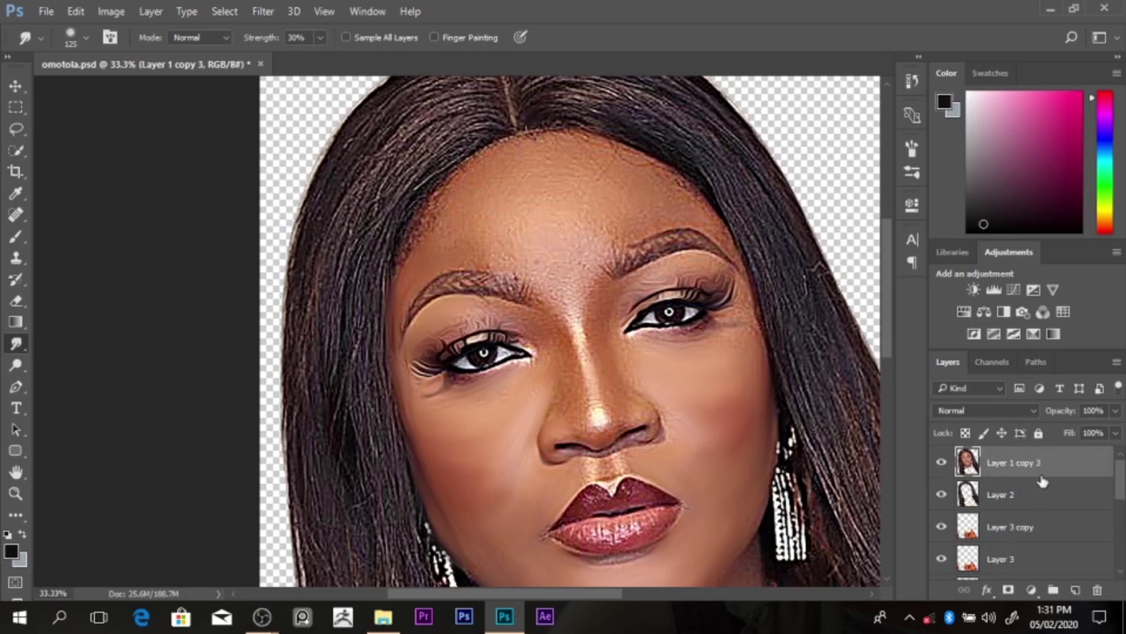
left_click_drag(1041, 474, 1044, 498)
key("ctrl+alt+z")
key("ctrl+alt+z")
scroll(1119, 514, "down", 1)
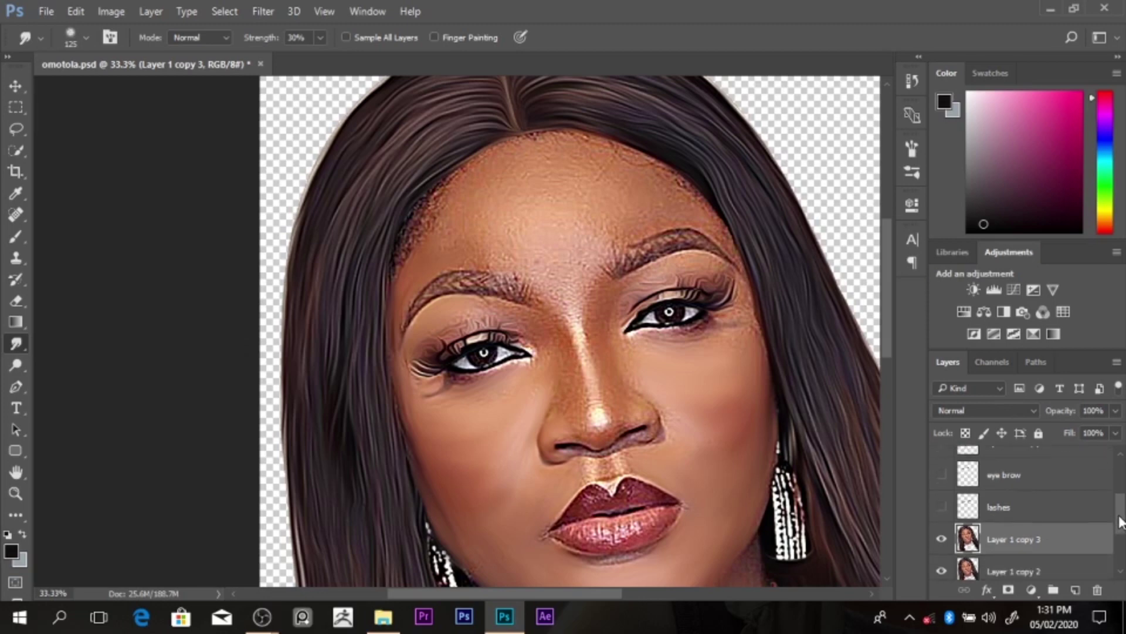
Step: Test smearing the unclipped forehead skin outward past the hair edge with a size 200 brush at 100% strength
key("bracketright")
key("bracketright")
key("bracketright")
key("bracketright")
key("bracketleft")
left_click_drag(783, 183, 822, 176)
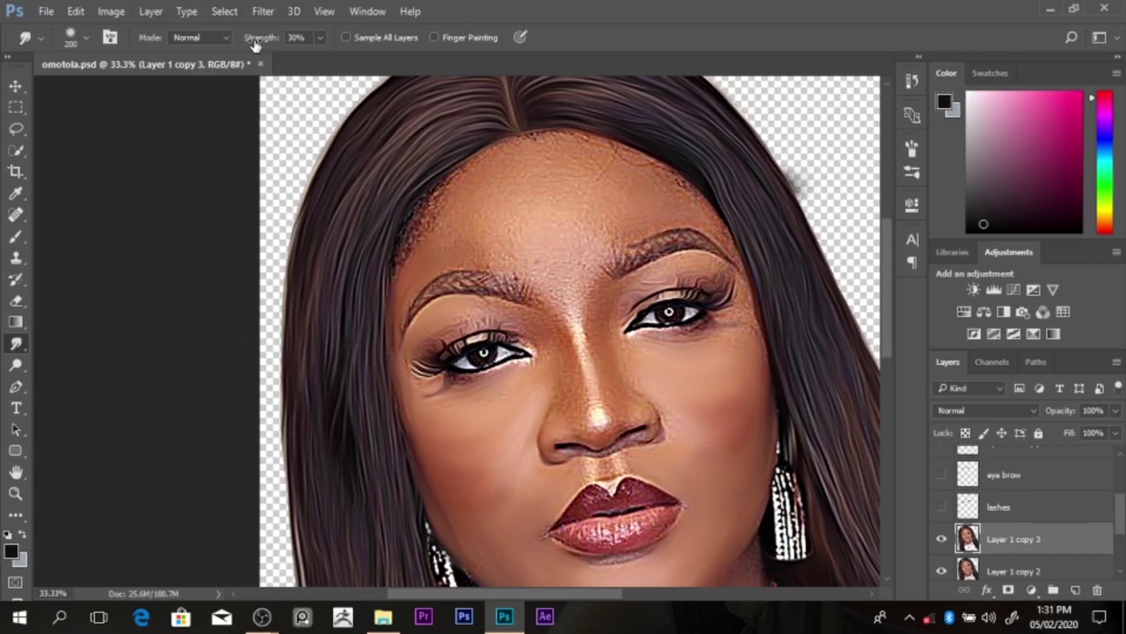
left_click_drag(255, 44, 326, 45)
left_click_drag(630, 197, 856, 194)
left_click_drag(768, 144, 868, 120)
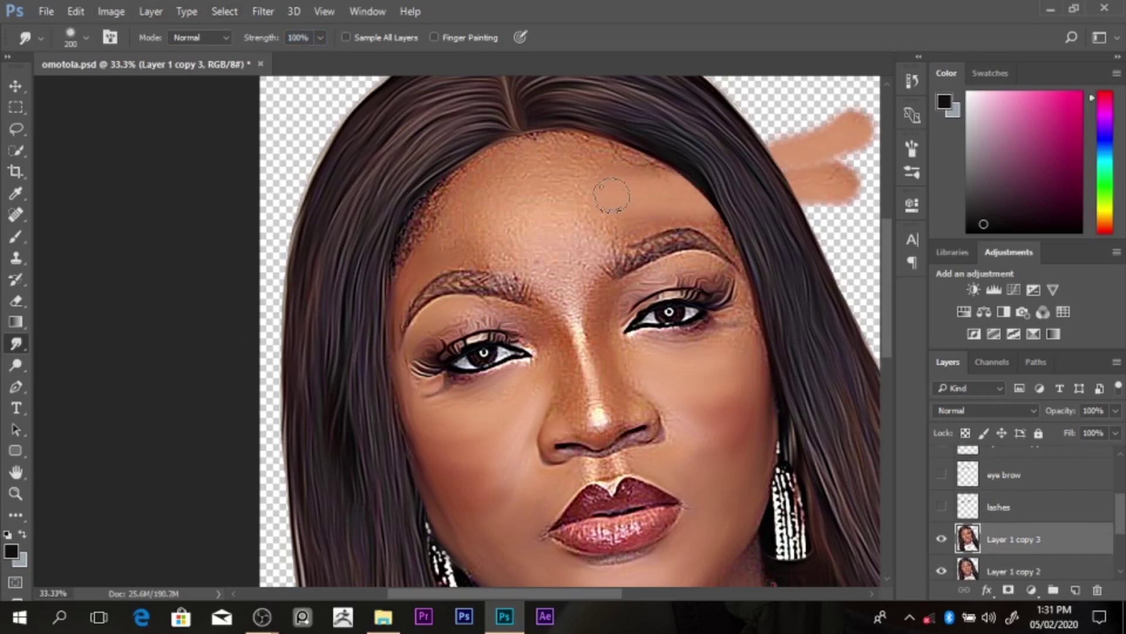
left_click_drag(756, 120, 812, 89)
Step: Hide the Layer 2 hair and test smearing more forehead skin upward over the hair beneath
scroll(1121, 519, "up", 3)
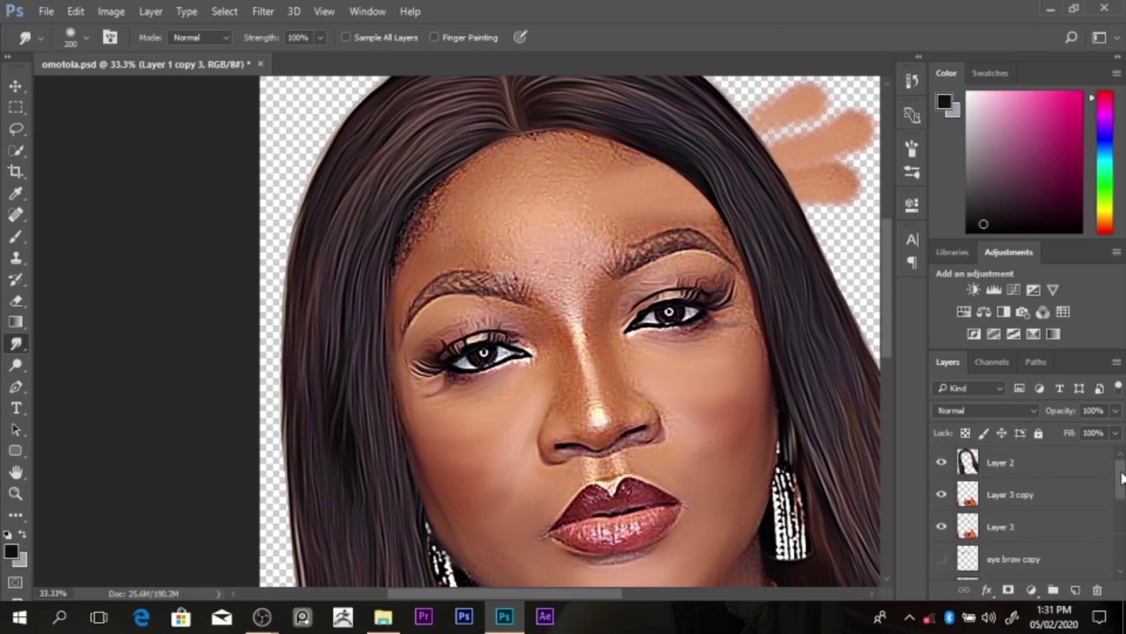
left_click(941, 462)
scroll(1121, 512, "down", 3)
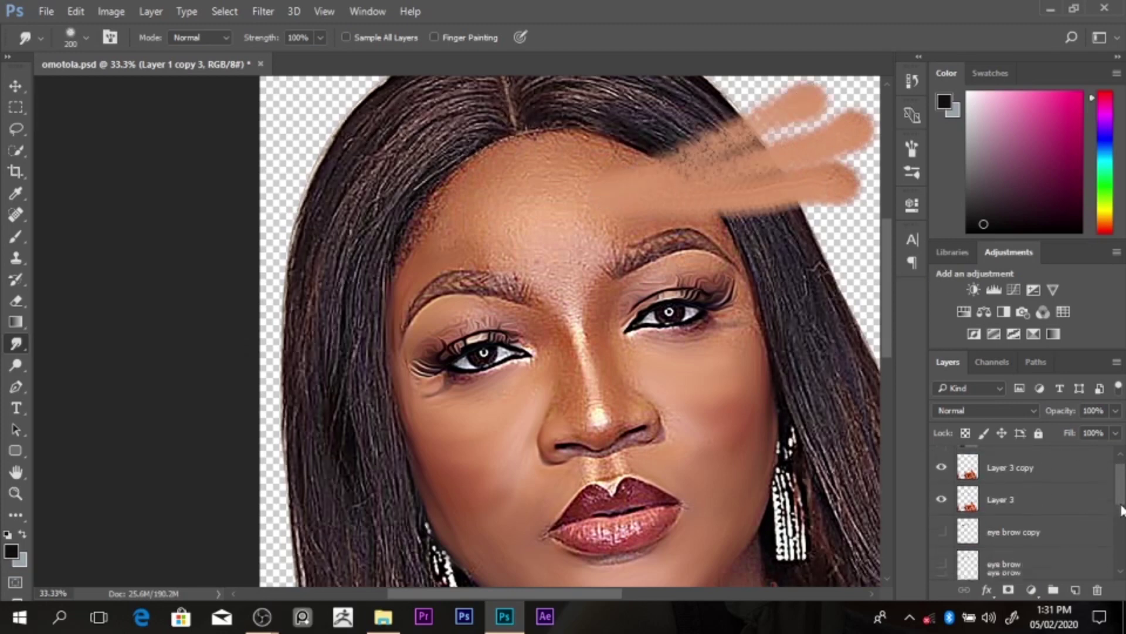
left_click_drag(582, 161, 755, 78)
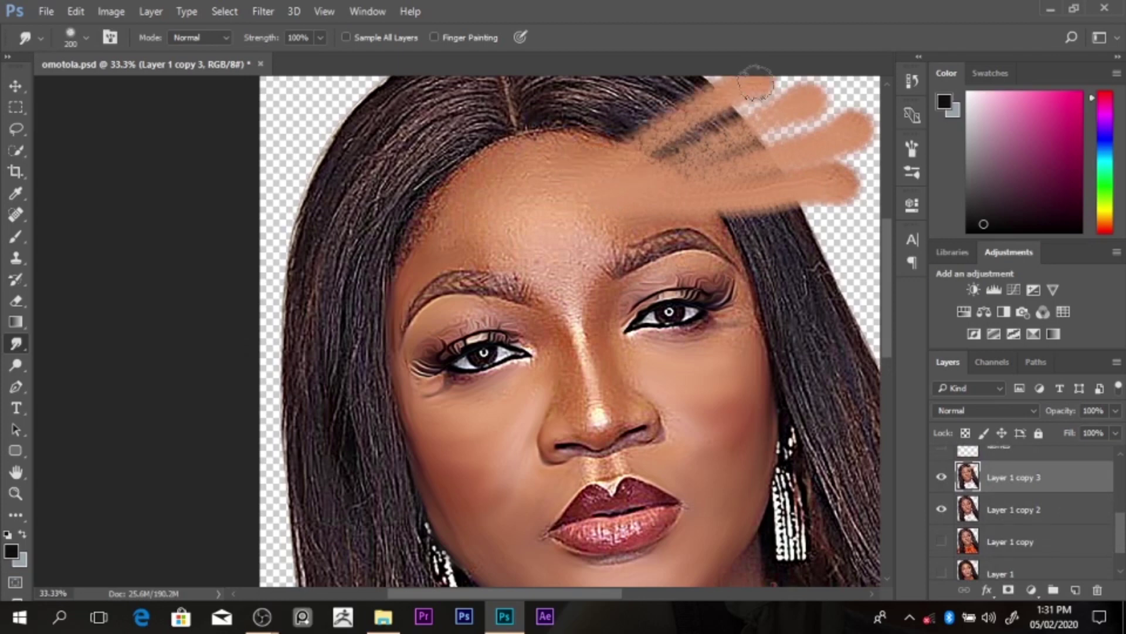
mouse_move(567, 171)
left_mouse_down()
mouse_move(672, 117)
mouse_move(559, 110)
left_mouse_up()
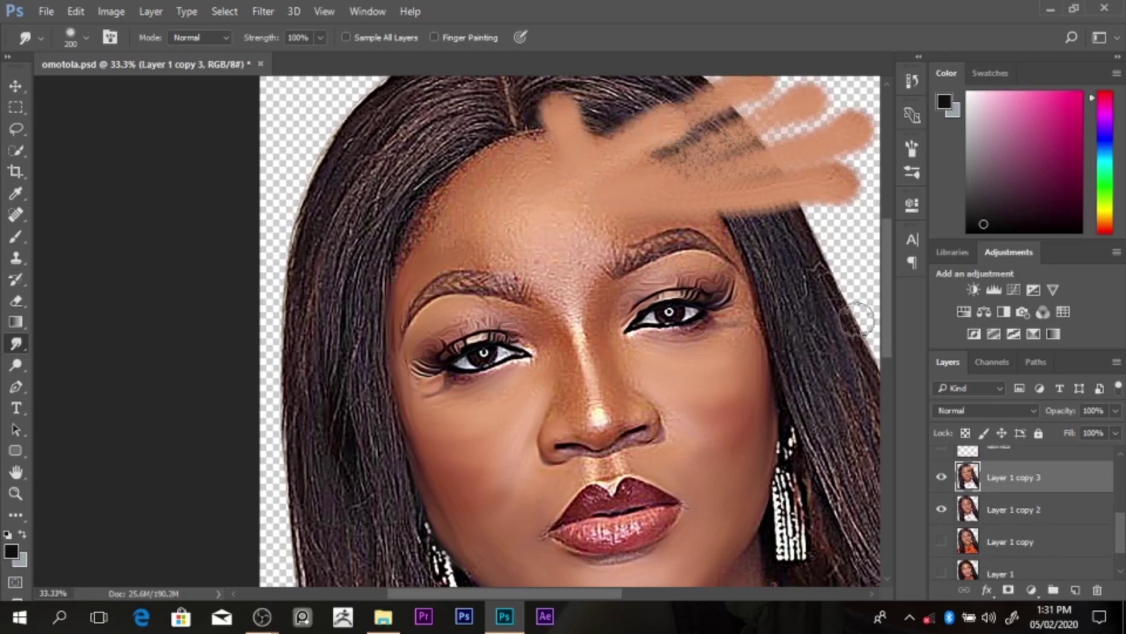
Step: Clip the smeared Layer 1 copy 3 to Layer 1 copy 2 and show the Layer 2 hair above it
left_click(1019, 489, "alt")
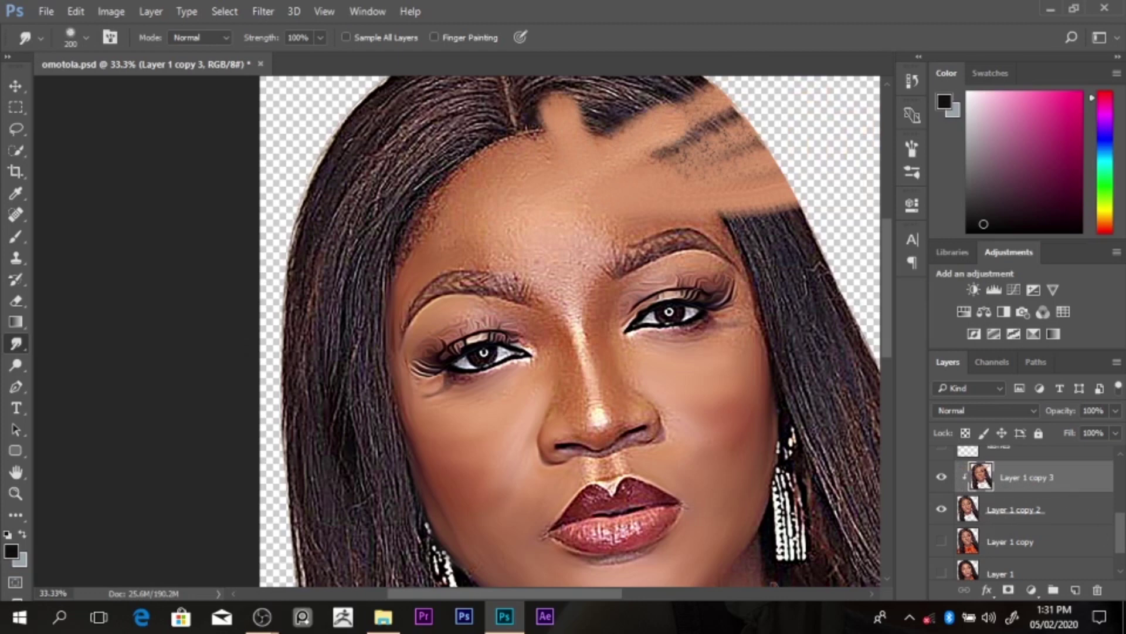
left_click_drag(1123, 538, 1120, 476)
left_click(941, 462)
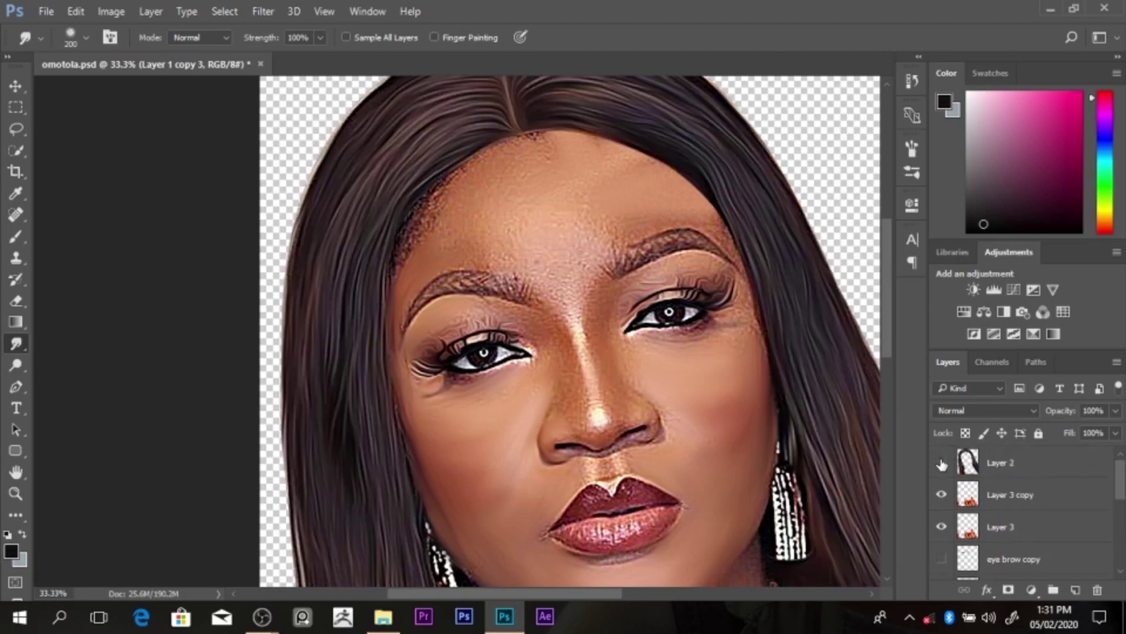
Step: Hide Layer 2, undo the test smears and clip Layer 1 copy 3 to Layer 1 copy 2
left_click(941, 464)
scroll(941, 465, "down", 2)
left_click(941, 465)
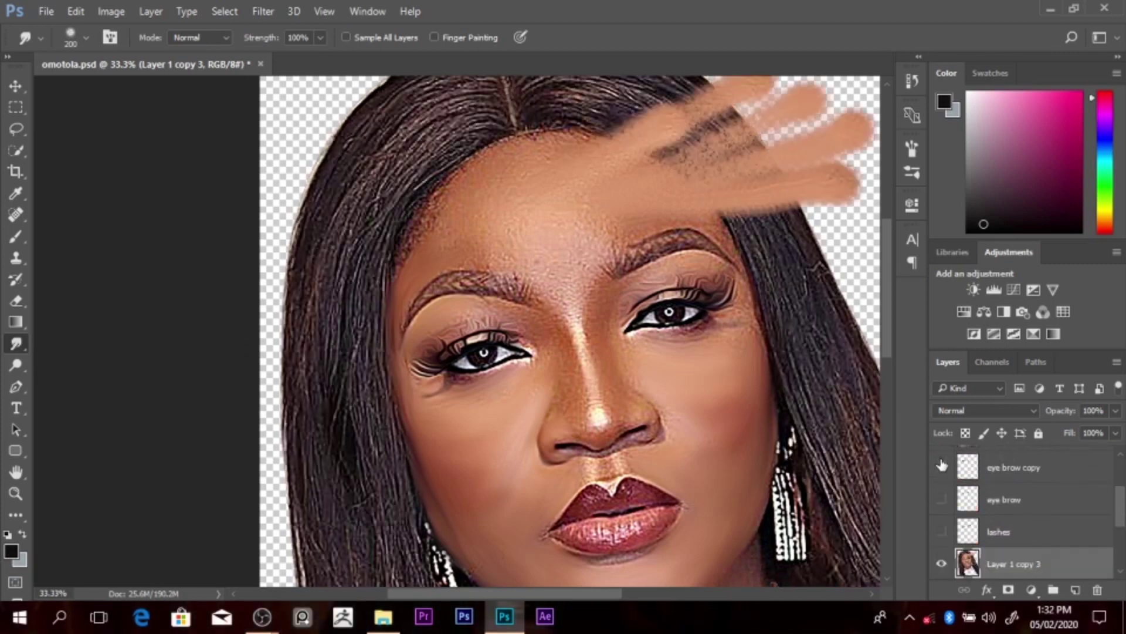
left_click(942, 465)
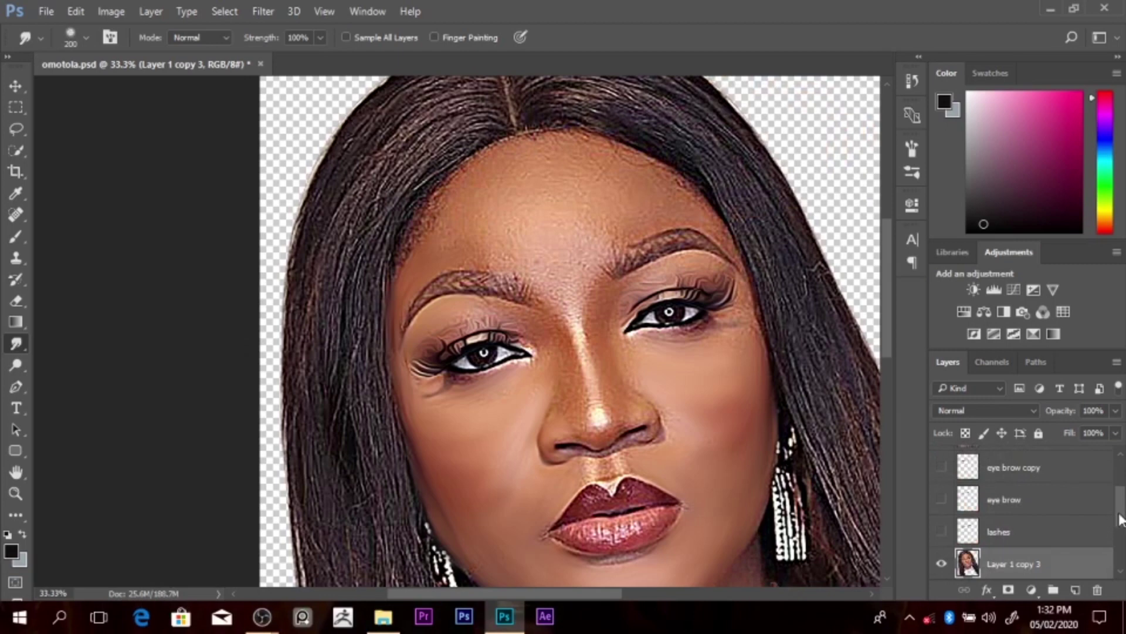
left_click_drag(1120, 519, 1122, 530)
key("ctrl+alt+g")
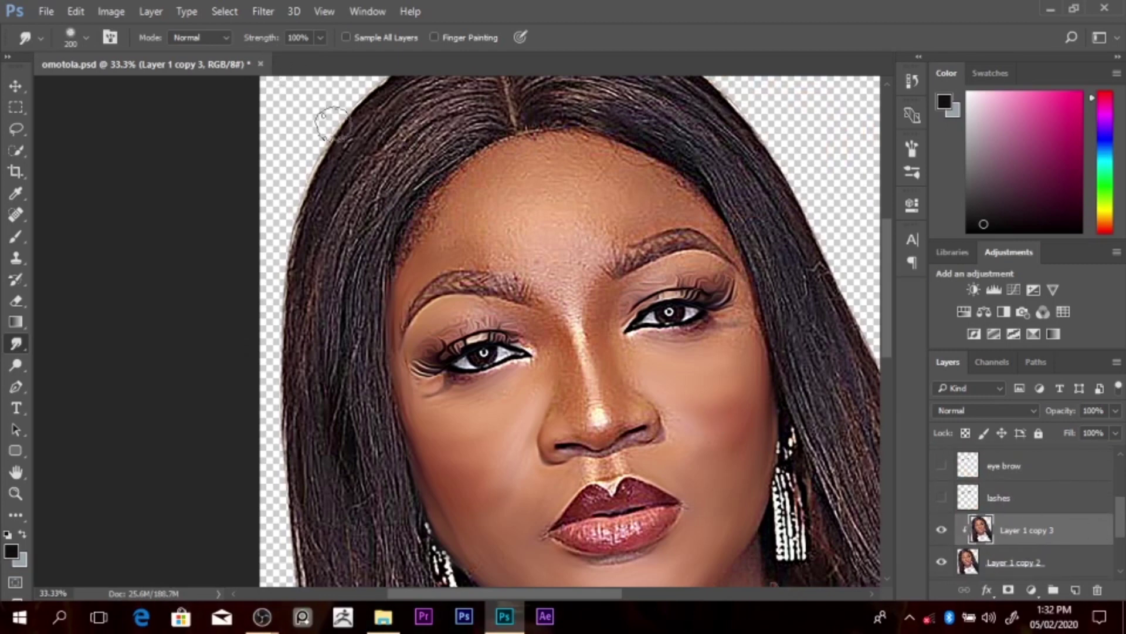
Step: Smudge the forehead skin smooth at 30% strength, starting with a size 150 brush and reducing it to 80
key("bracketleft")
key("bracketleft")
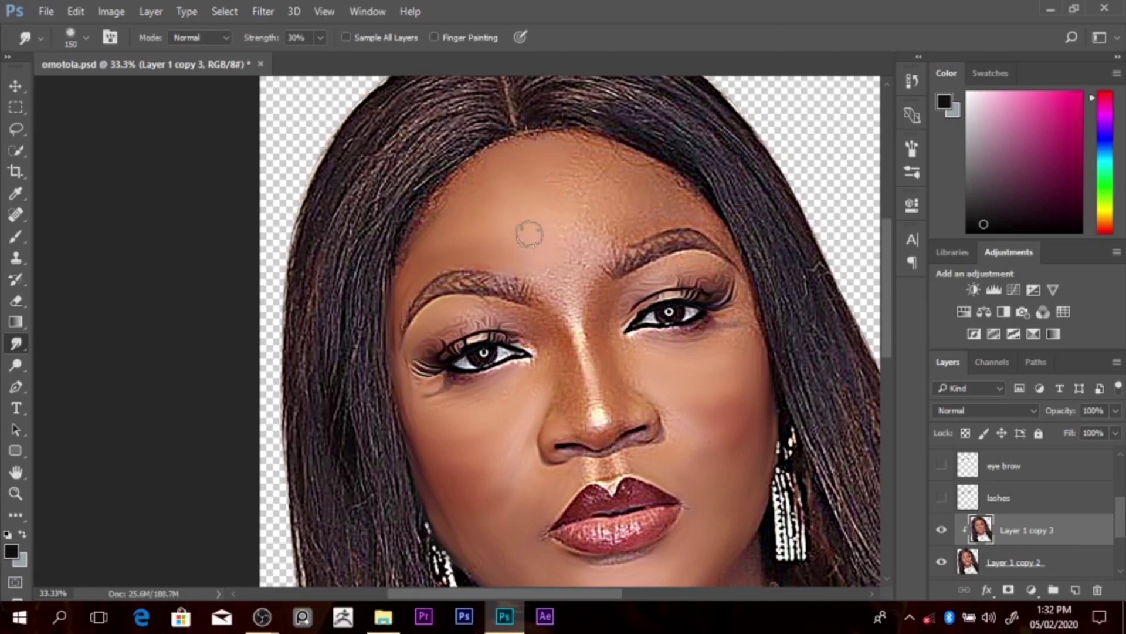
mouse_move(568, 256)
left_mouse_down()
mouse_move(615, 218)
mouse_move(560, 226)
mouse_move(552, 210)
mouse_move(609, 178)
mouse_move(565, 168)
mouse_move(602, 183)
left_mouse_up()
key("bracketleft")
key("bracketleft")
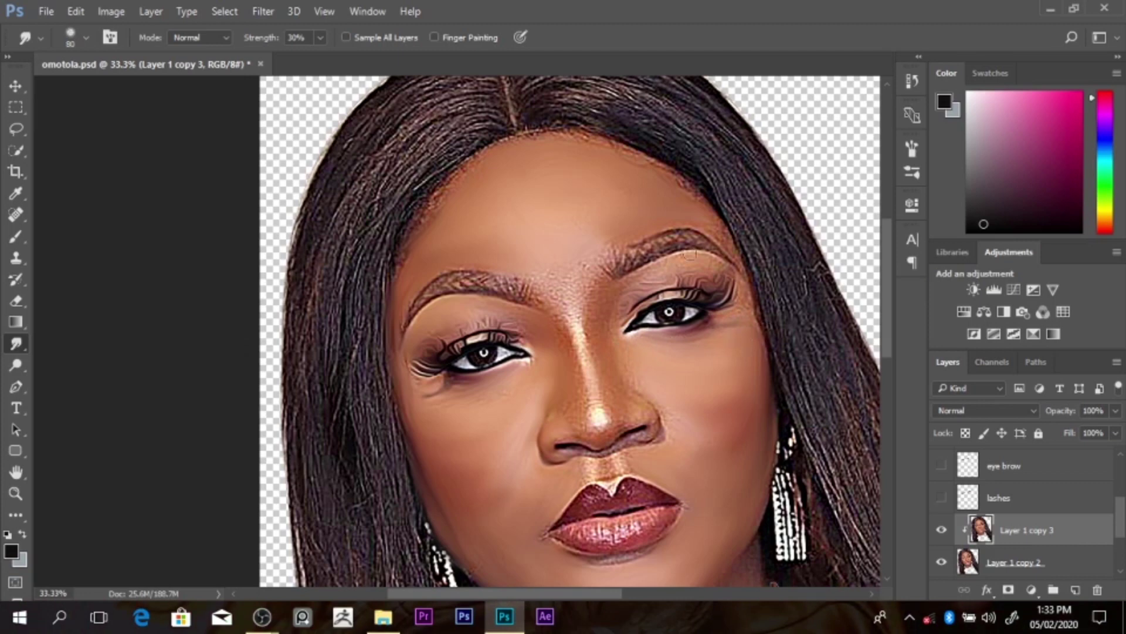
Step: Toggle the visibility of the eye brow layer to check it over the smudged face
left_click(942, 466)
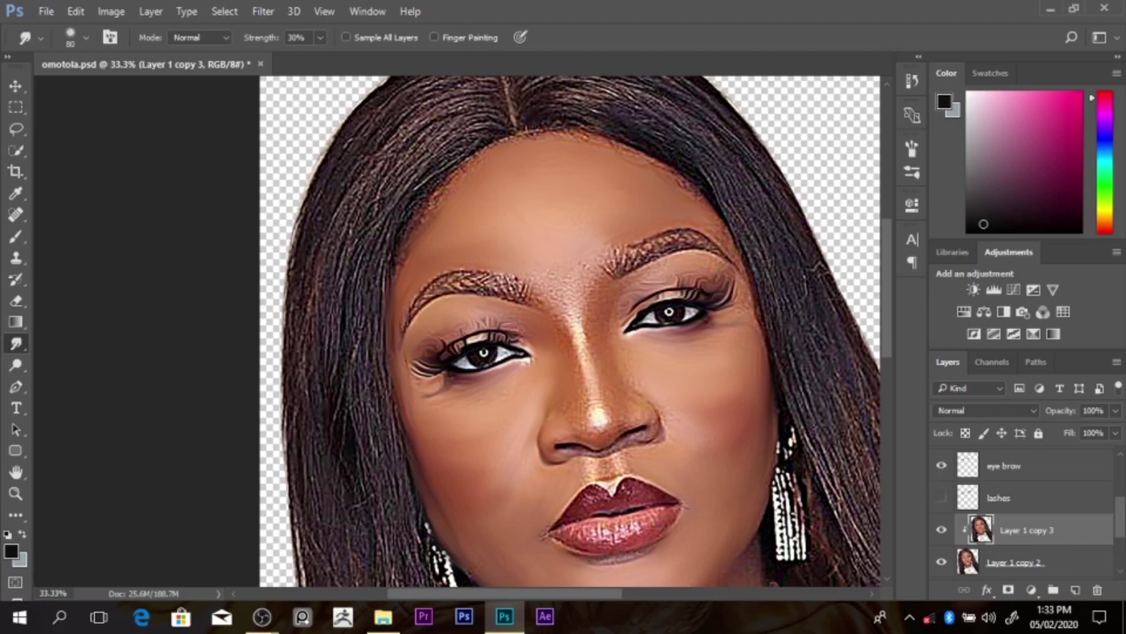
left_click_drag(1121, 533, 1121, 523)
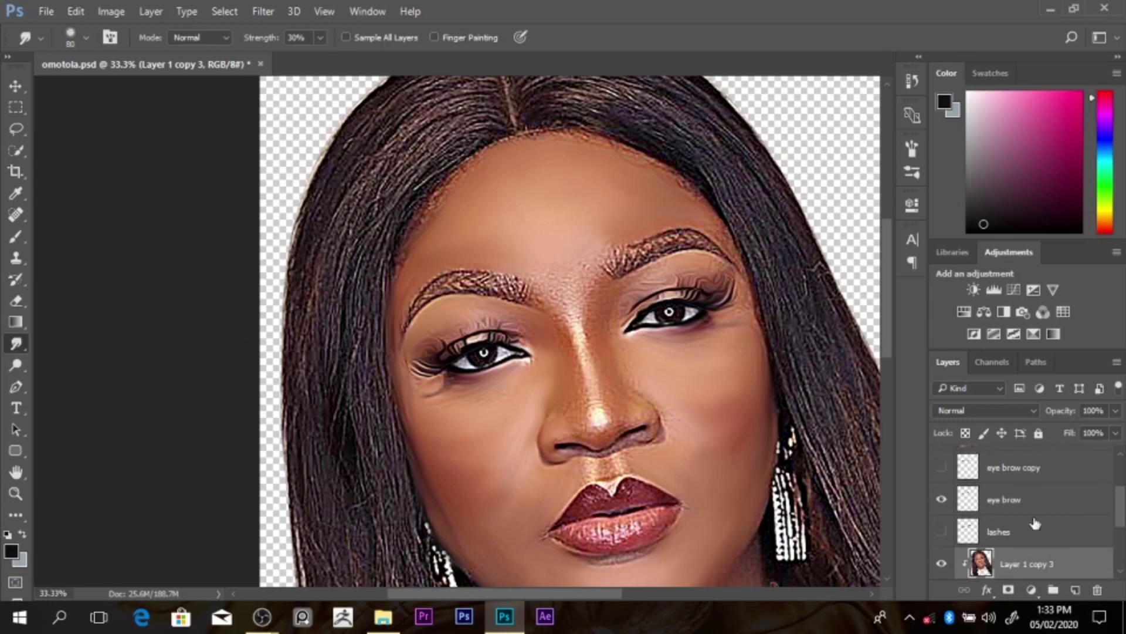
left_click(940, 497)
Step: Show the eye brow copy layer, place it directly above Layer 1 copy 3 as a clipped layer and merge it down
left_click(939, 467)
left_click_drag(1016, 478, 1026, 547)
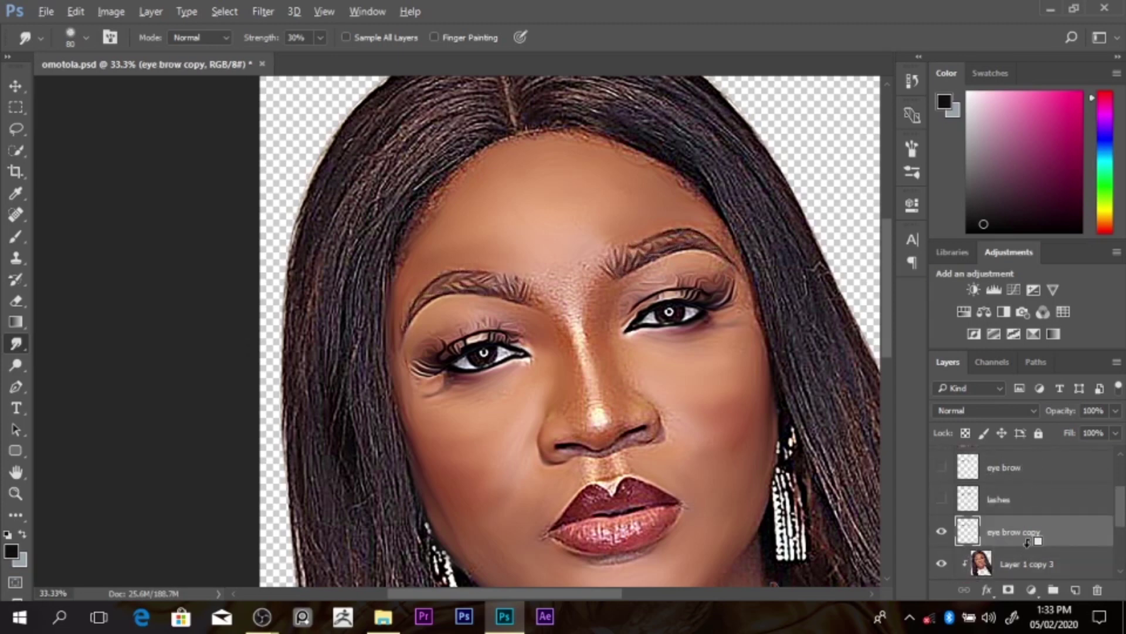
left_click(1028, 542, "alt")
key("ctrl+e")
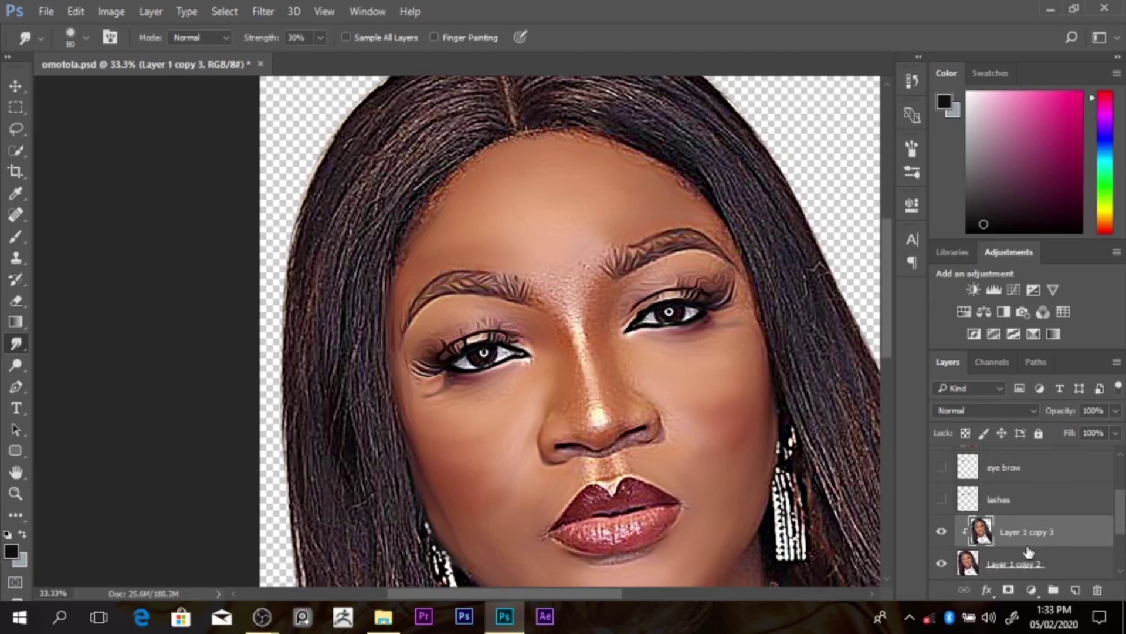
Step: Toggle the visibility of Layer 1 copy 3 to compare the face before and after smudging and merging the eyebrows
left_click(941, 531)
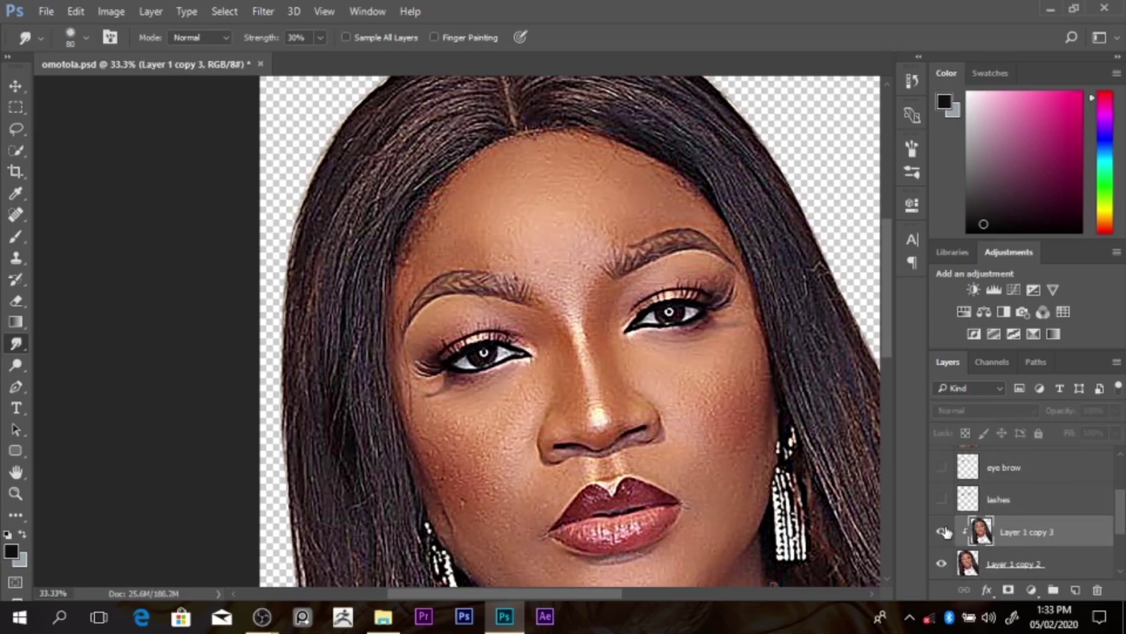
left_click(942, 532)
left_click(942, 531)
left_click(942, 531)
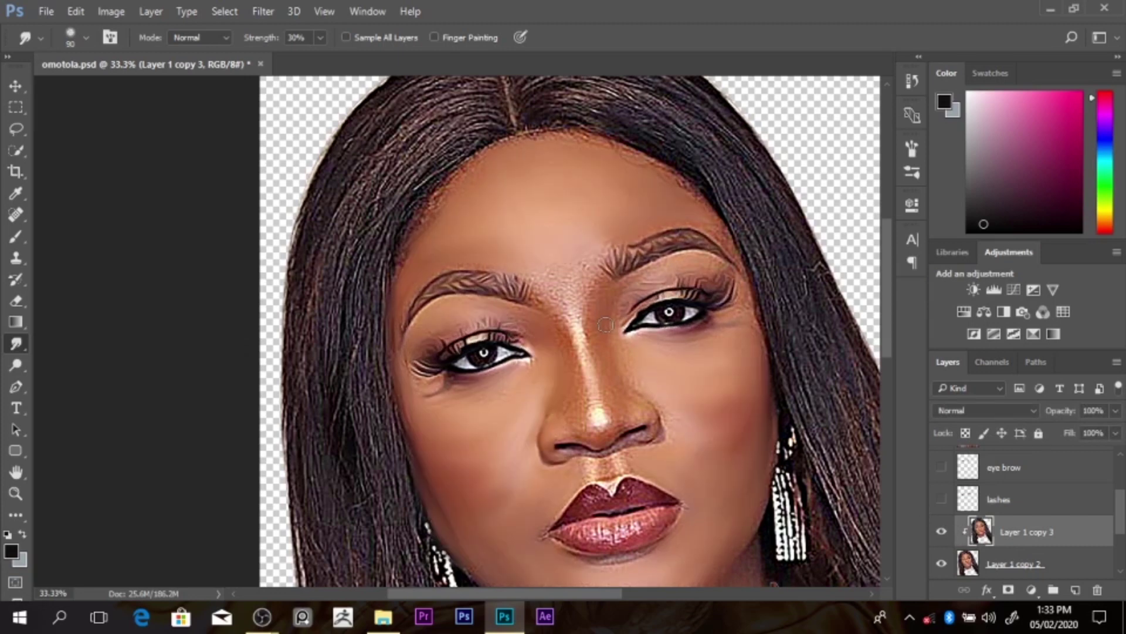
Step: Smudge the skin along the sides and tip of the nose, reducing the brush size to 60
key("bracketright")
key("bracketright")
key("bracketleft")
key("bracketleft")
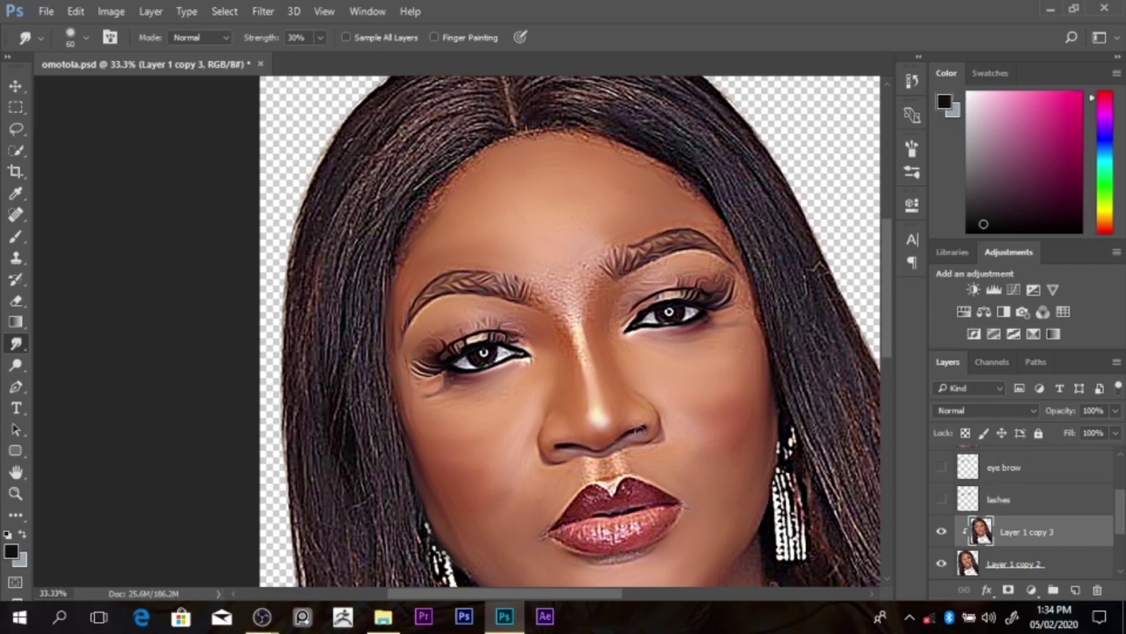
Step: Smudge the bridge of the nose and the skin between the eyebrows with a size 90 brush
key("bracketright")
key("bracketright")
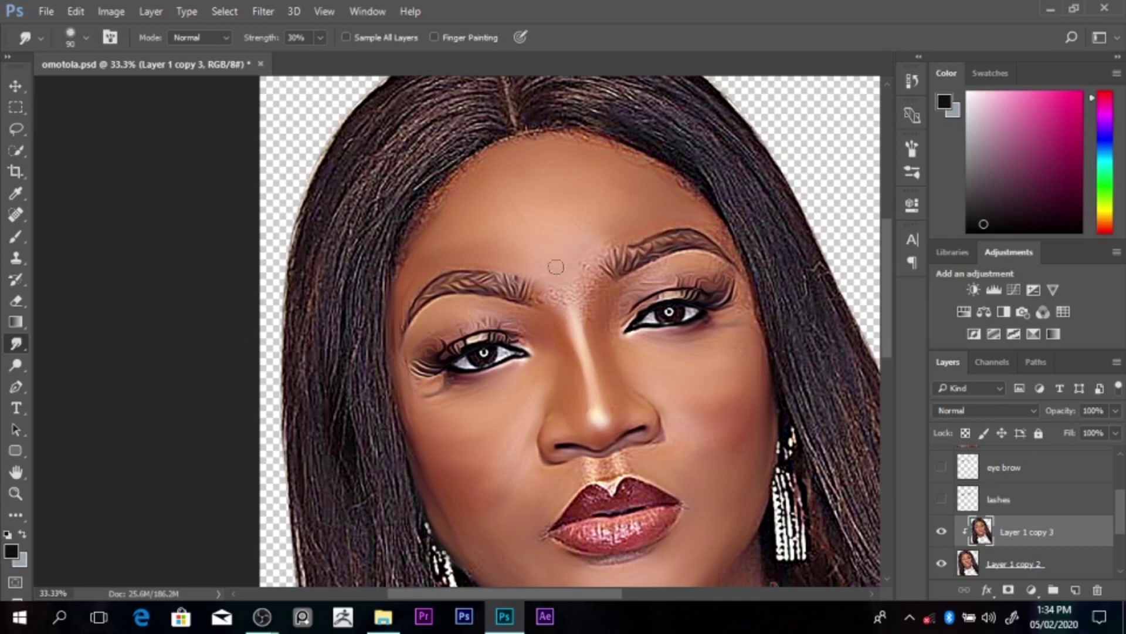
mouse_move(590, 292)
left_mouse_down()
mouse_move(561, 300)
mouse_move(559, 315)
mouse_move(554, 305)
mouse_move(596, 311)
mouse_move(588, 321)
mouse_move(589, 235)
mouse_move(582, 251)
mouse_move(602, 314)
mouse_move(594, 284)
mouse_move(617, 296)
mouse_move(635, 279)
left_mouse_up()
left_click_drag(602, 249, 617, 256)
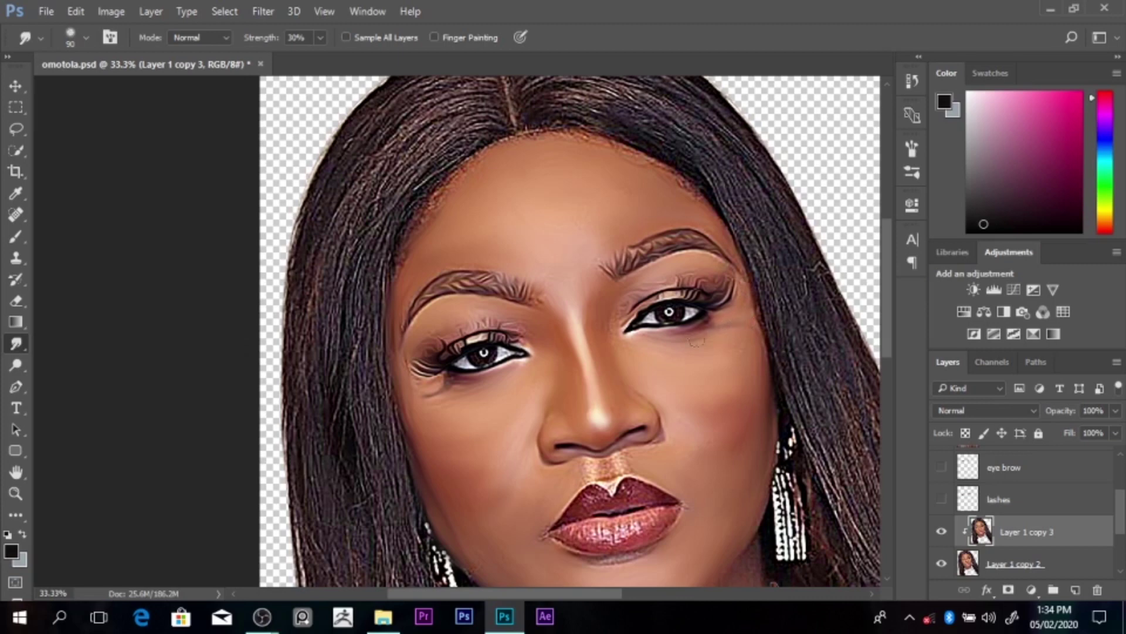
Step: Smudge the skin around both eyes on Layer 1 copy 3 with a size 80 brush
key("bracketleft")
key("bracketleft")
key("bracketright")
key("bracketright")
key("bracketleft")
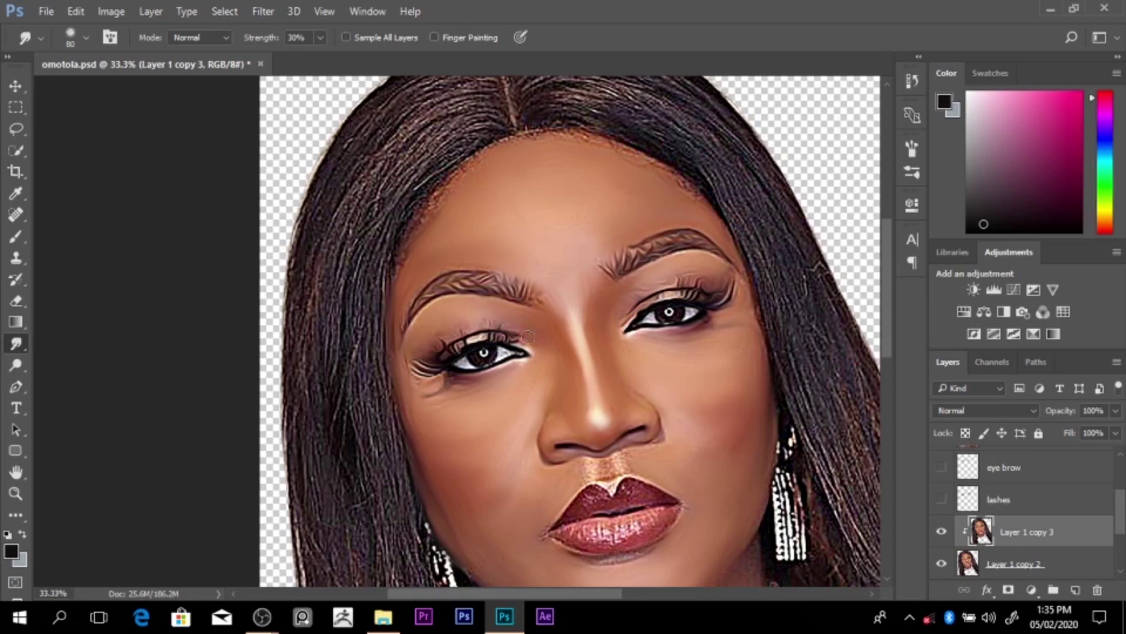
Step: Smudge the skin between the nose and the upper lip with a size 70 brush
key("bracketleft")
key("bracketleft")
mouse_move(610, 471)
left_mouse_down()
mouse_move(599, 479)
mouse_move(620, 459)
left_mouse_up()
Step: Smudge the upper and lower lips smooth, starting with a size 70 brush
left_click_drag(885, 289, 889, 307)
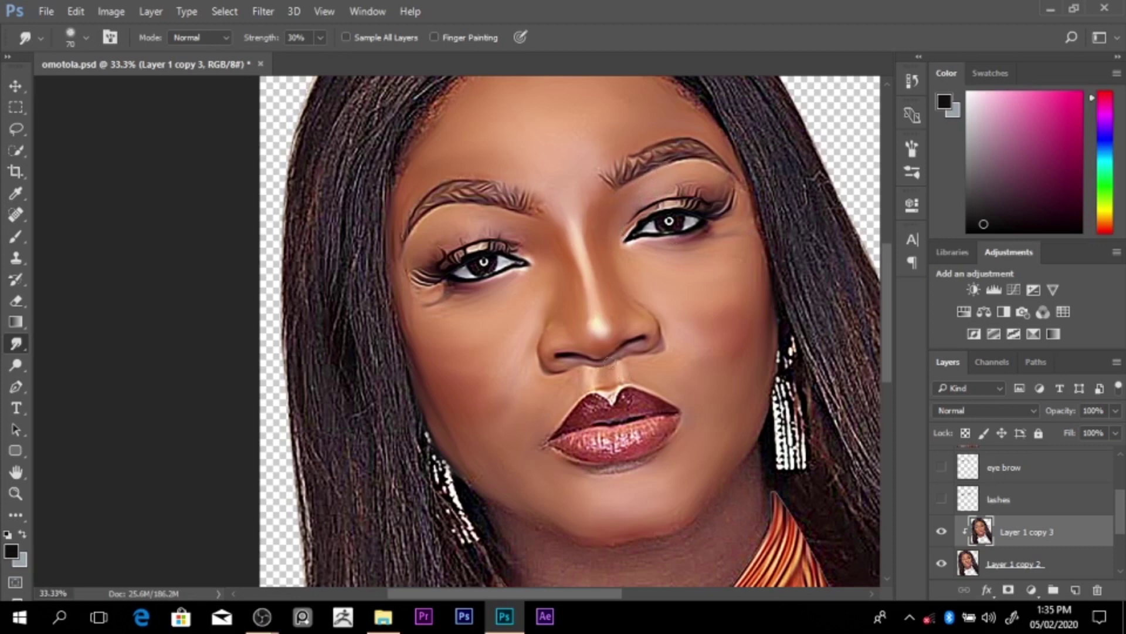
key("bracketright")
key("bracketright")
key("bracketleft")
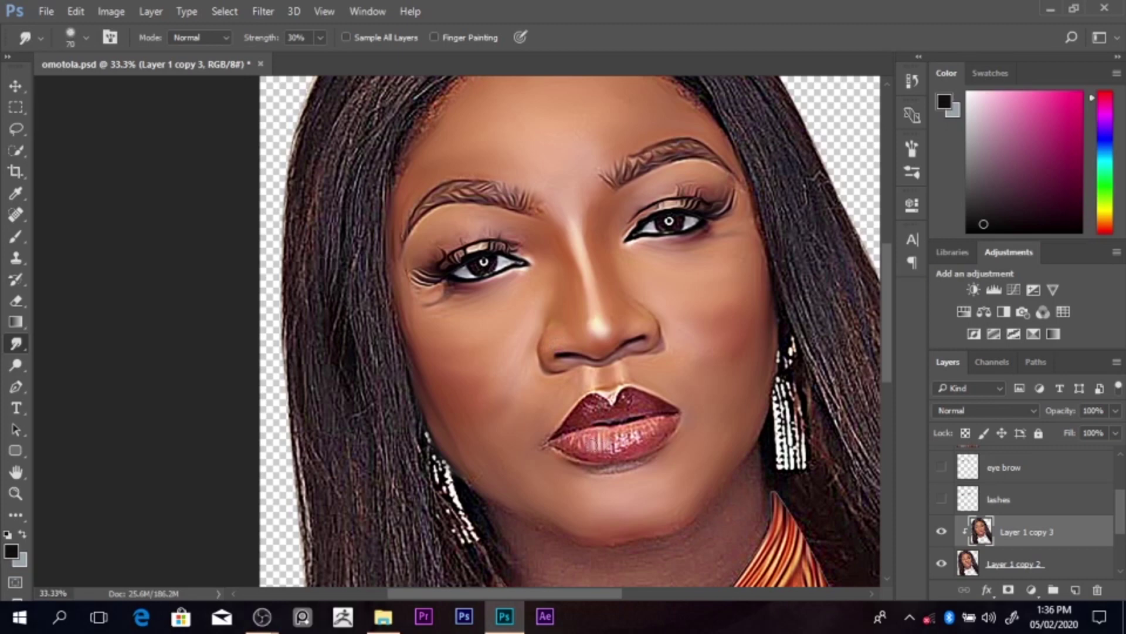
left_click_drag(589, 439, 565, 452)
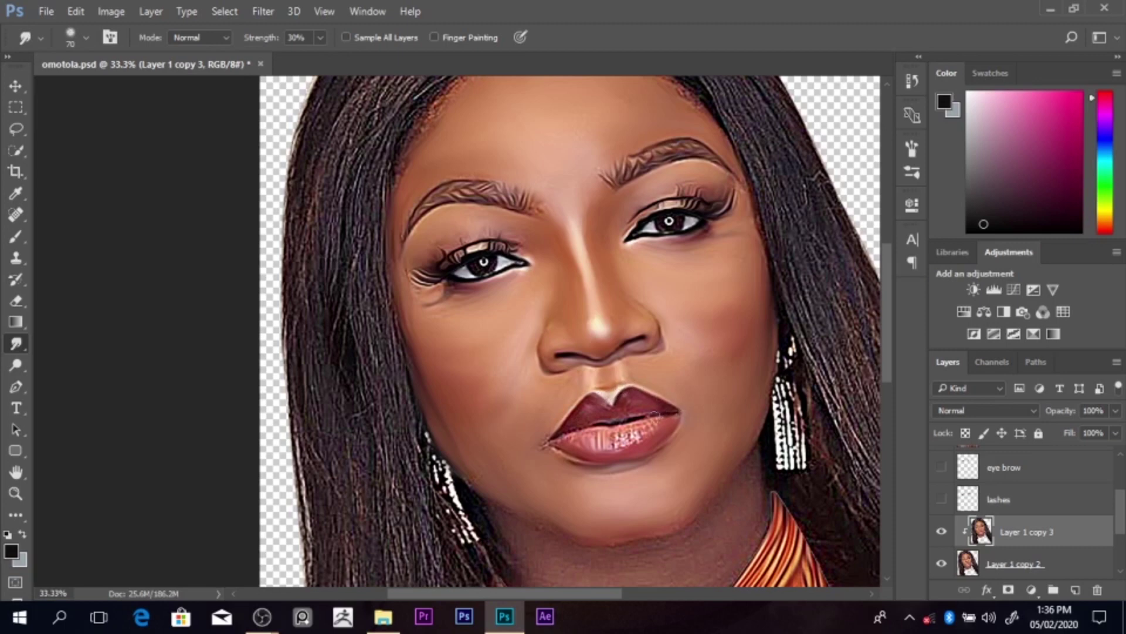
left_click_drag(637, 426, 620, 444)
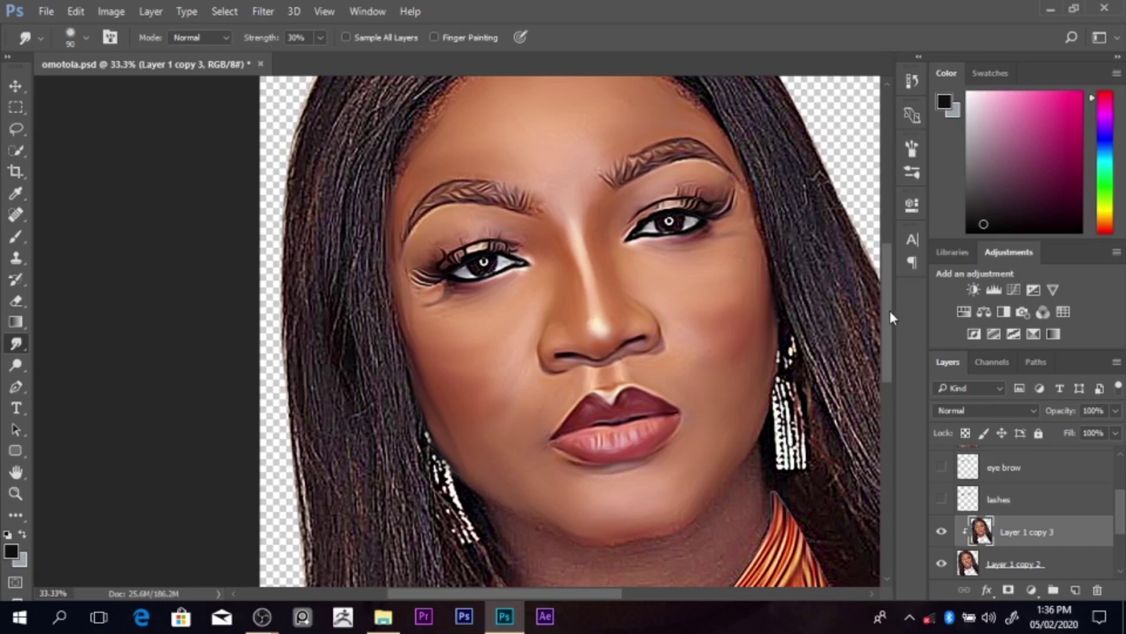
Step: Toggle the visibility of Layer 1 copy 3 to compare the whole portrait with and without the smudging
left_click_drag(889, 311, 885, 280)
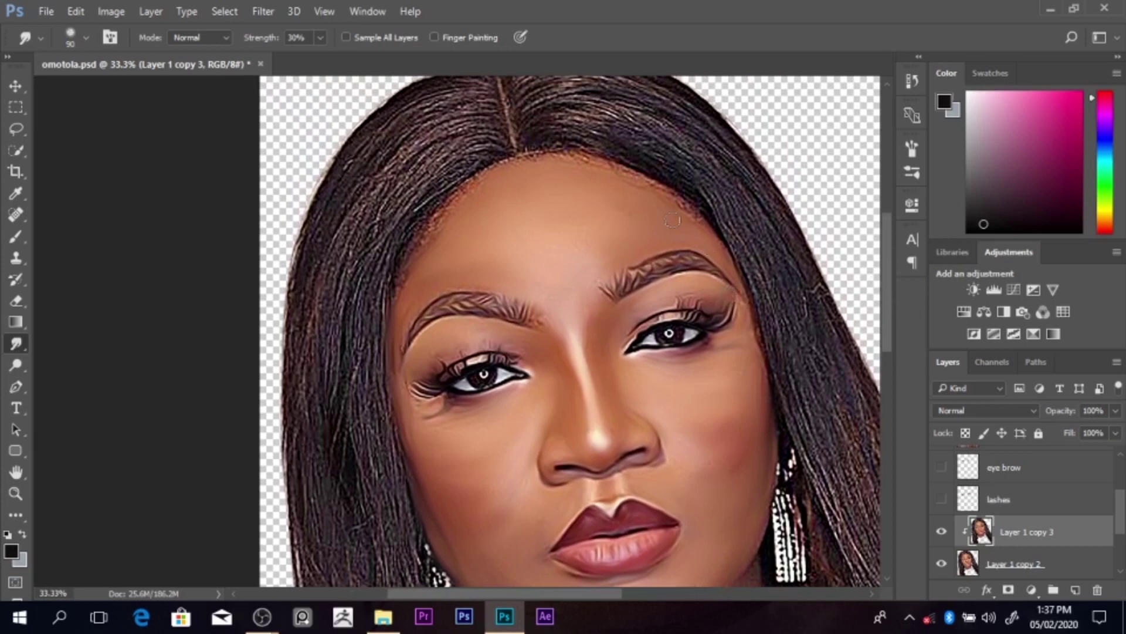
key("ctrl+minus")
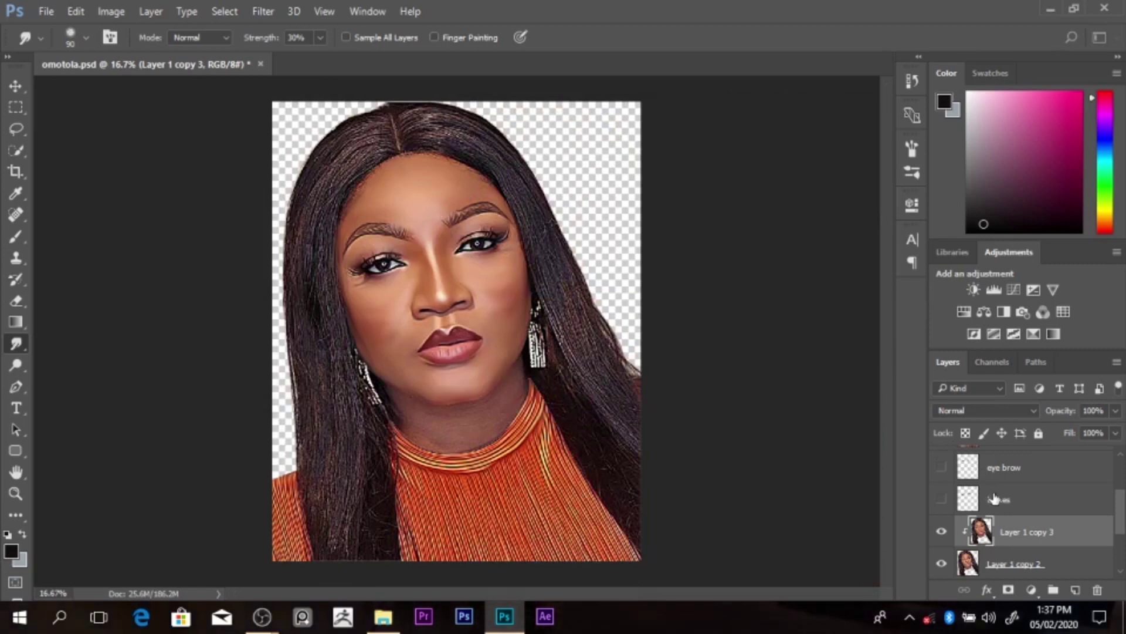
left_click(942, 532)
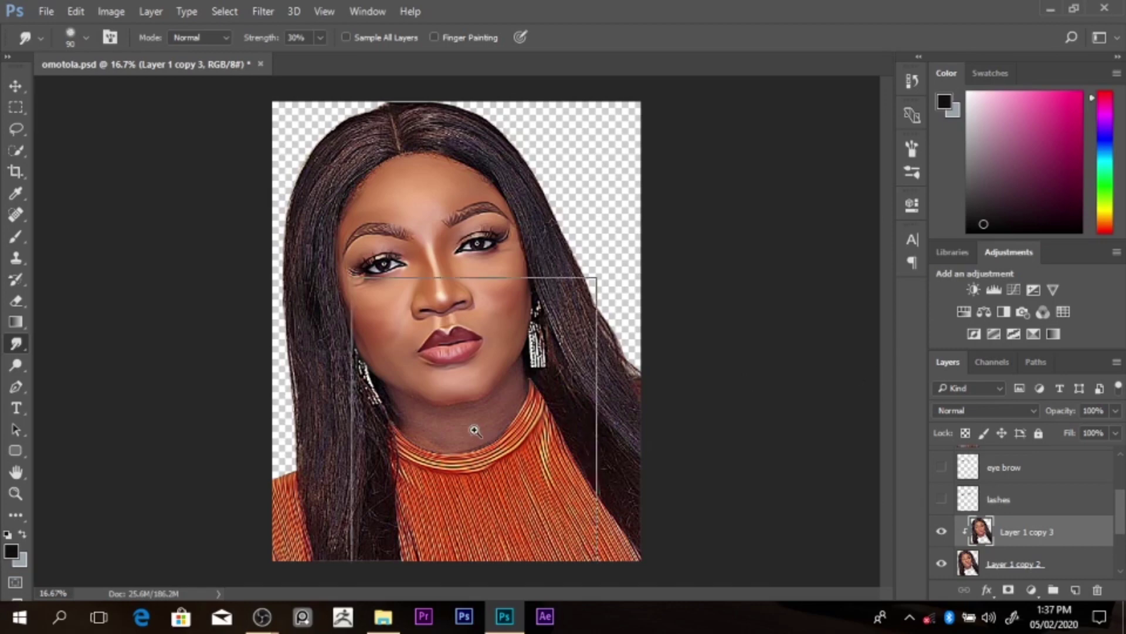
Step: Smudge the neck skin between the chin and the collar, enlarging the brush to 125 and 150
scroll(474, 429, "up", 2)
key("bracketright")
key("bracketright")
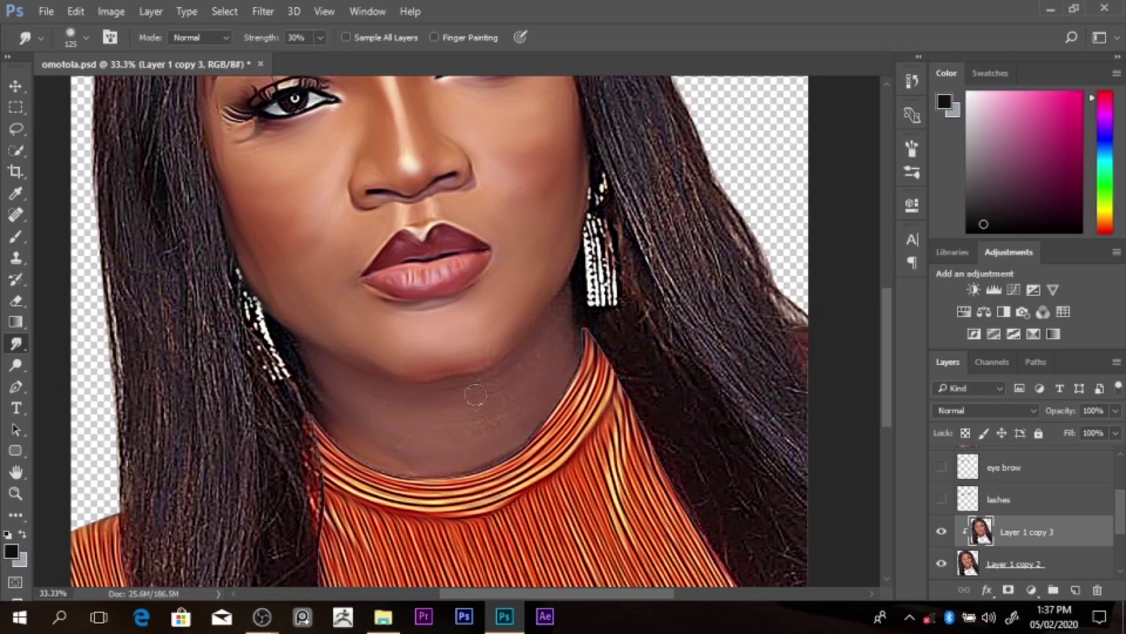
key("bracketright")
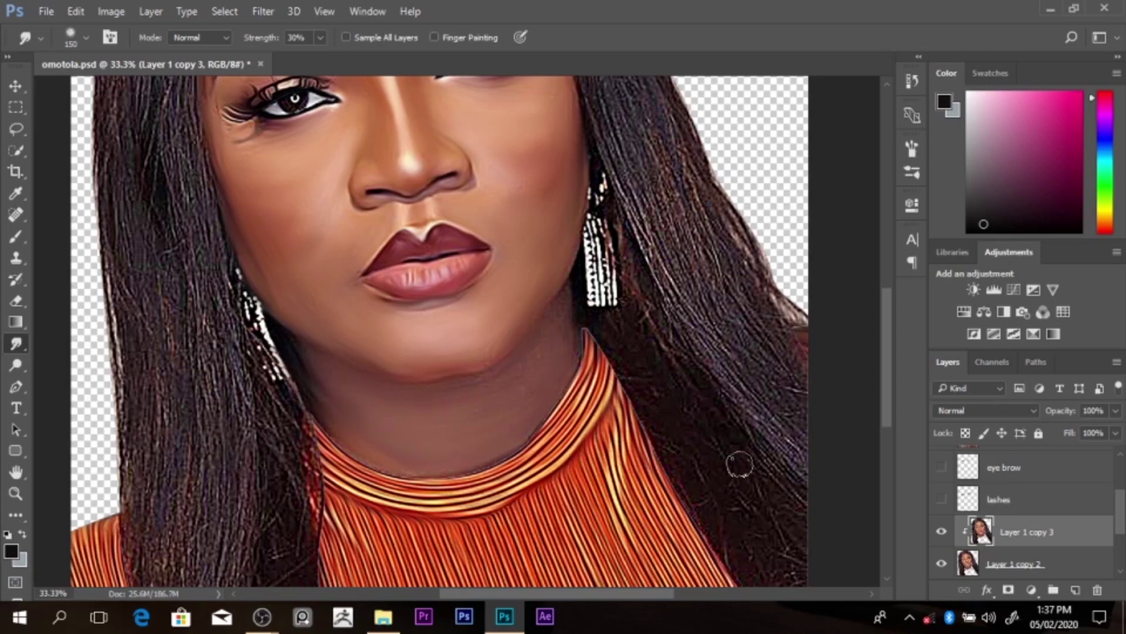
Step: Show Layer 2 with the painted hair above the other layers
left_click_drag(1118, 526, 1118, 521)
scroll(1119, 527, "up", 3)
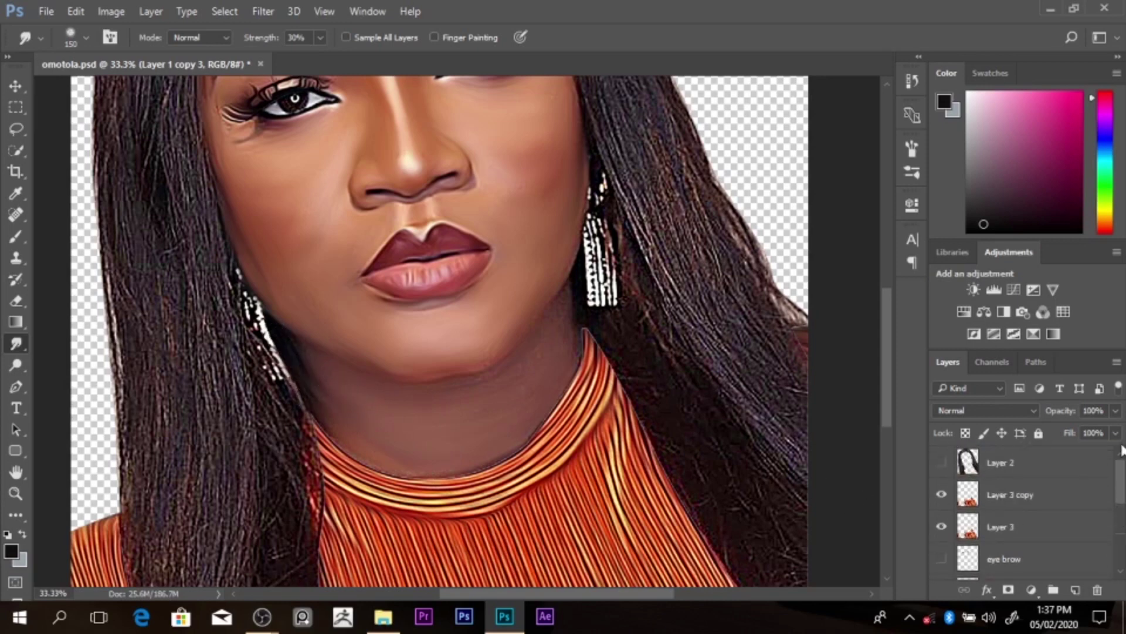
left_click(941, 465)
scroll(1124, 511, "down", 3)
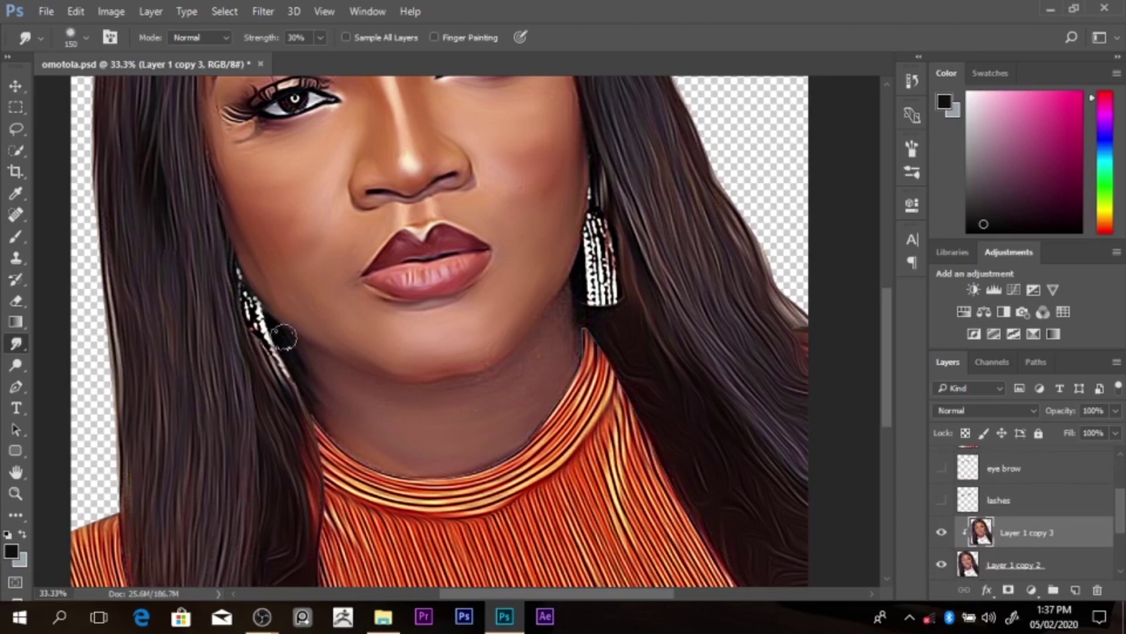
Step: Smudge the shaded skin under the chin and along the jaw with a size 150 brush
mouse_move(488, 382)
left_mouse_down()
mouse_move(549, 326)
mouse_move(566, 328)
mouse_move(558, 368)
left_mouse_up()
left_click_drag(887, 411, 877, 357)
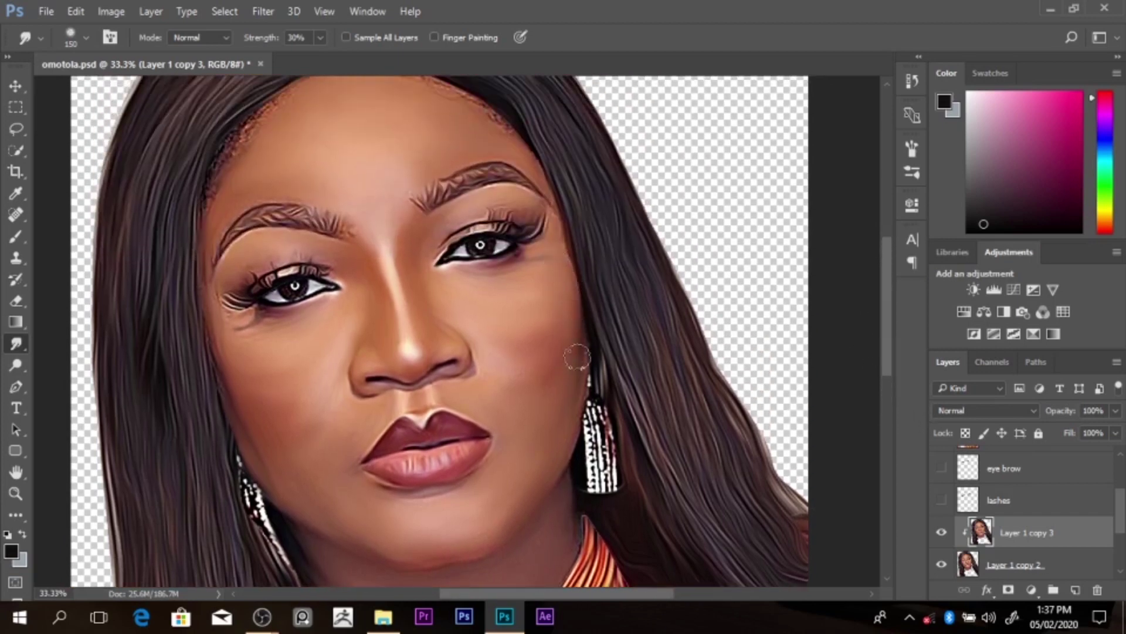
key("bracketleft")
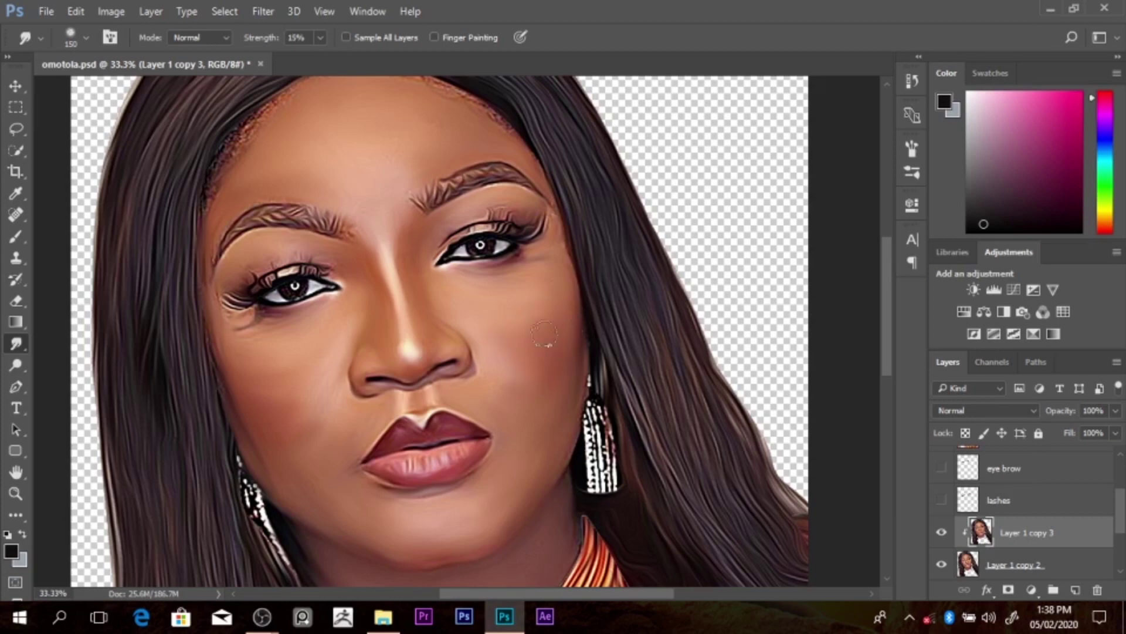
Step: Show Layer 1 copy 3 and smudge the bridge of the nose at 15% strength
left_click(941, 534)
mouse_move(382, 248)
left_mouse_down()
mouse_move(385, 269)
mouse_move(375, 265)
mouse_move(380, 257)
mouse_move(397, 308)
left_mouse_up()
key("bracketleft")
key("bracketleft")
Step: Toggle the visibility of Layer 1 copy 3 repeatedly to compare the smudged face with the original skin
left_click(555, 305, "alt")
left_click(554, 305, "alt")
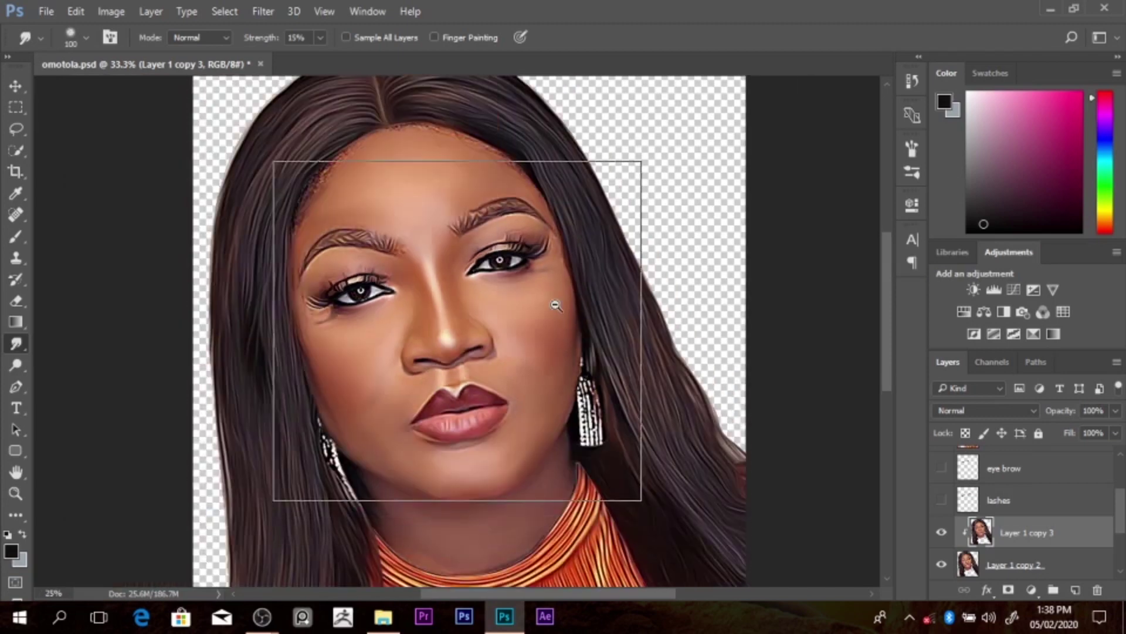
left_click(554, 301, "alt")
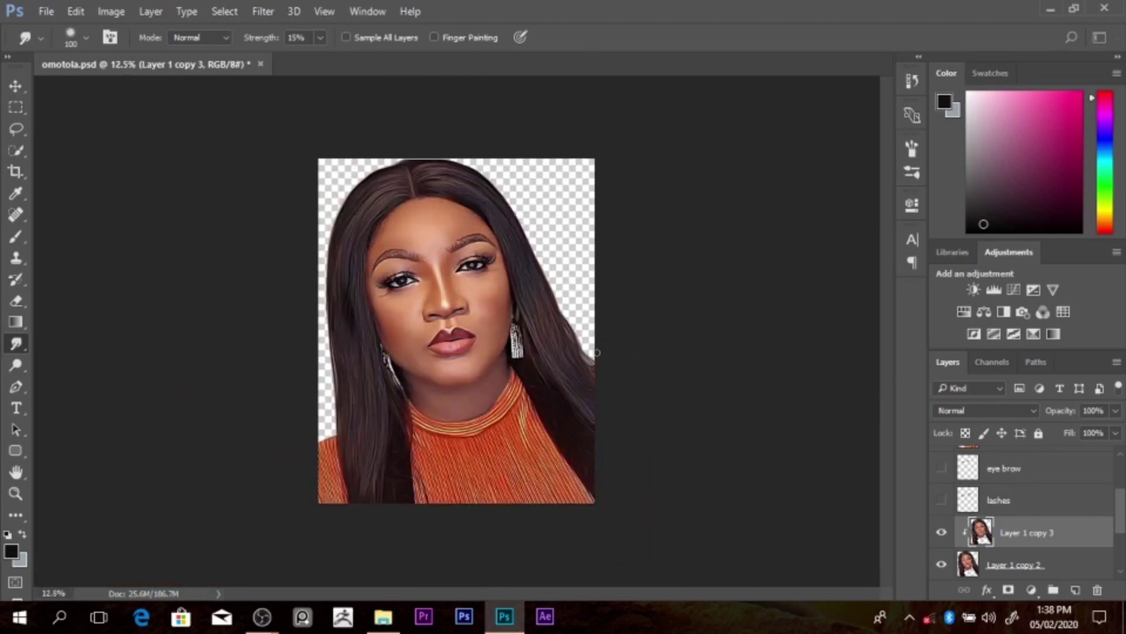
left_click(548, 343, "ctrl")
key("bracketright")
key("bracketright")
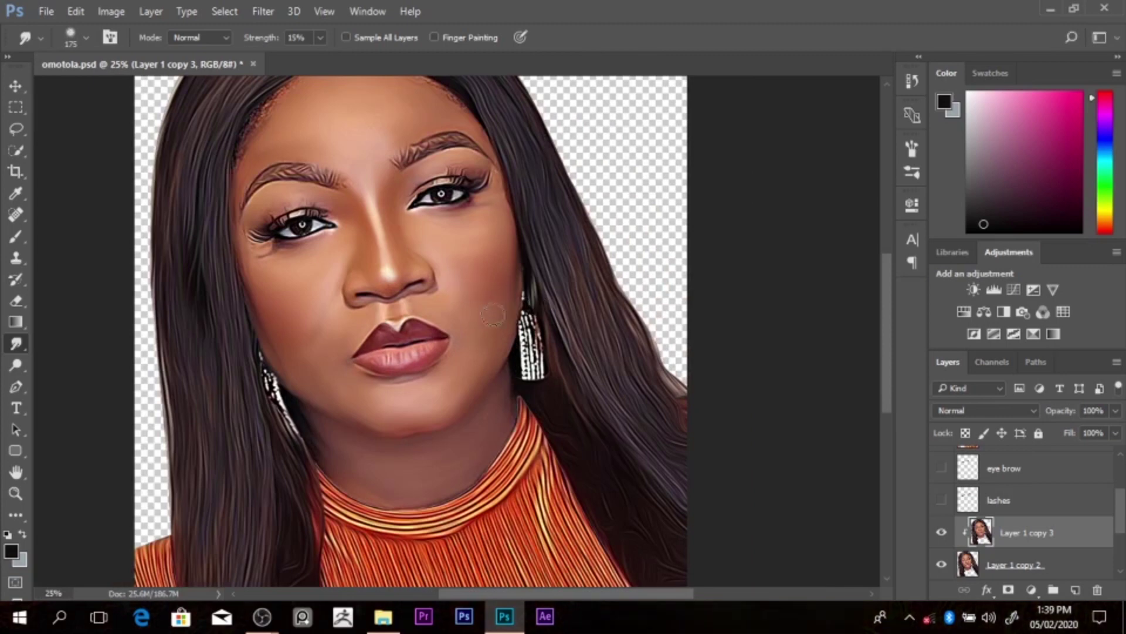
left_click(942, 532)
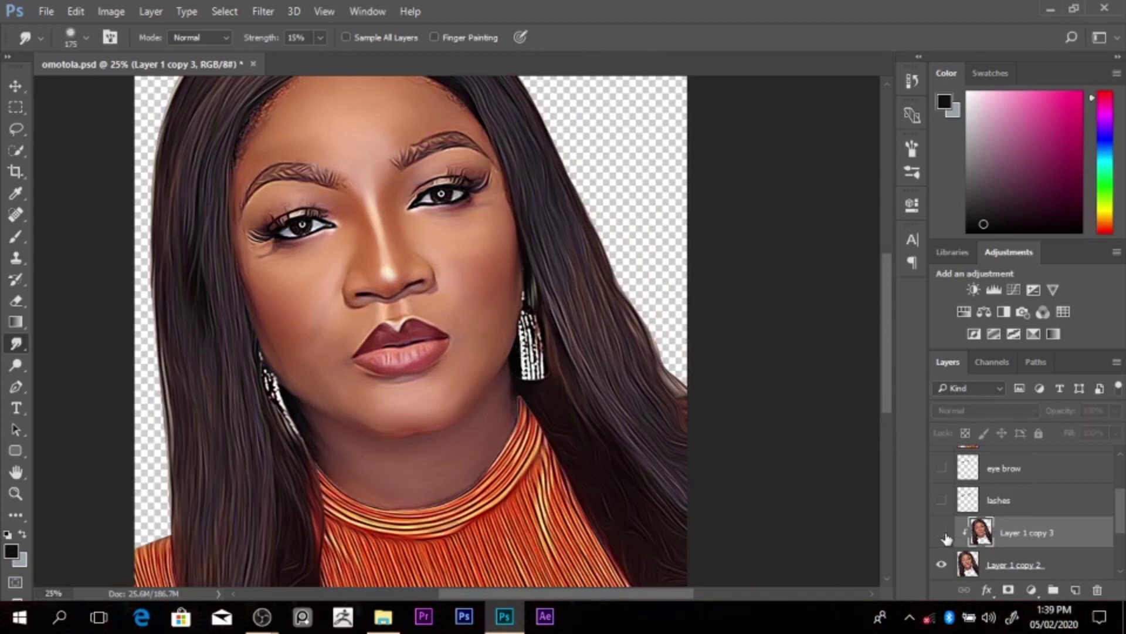
left_click(943, 534)
left_click(943, 533)
left_click(943, 533)
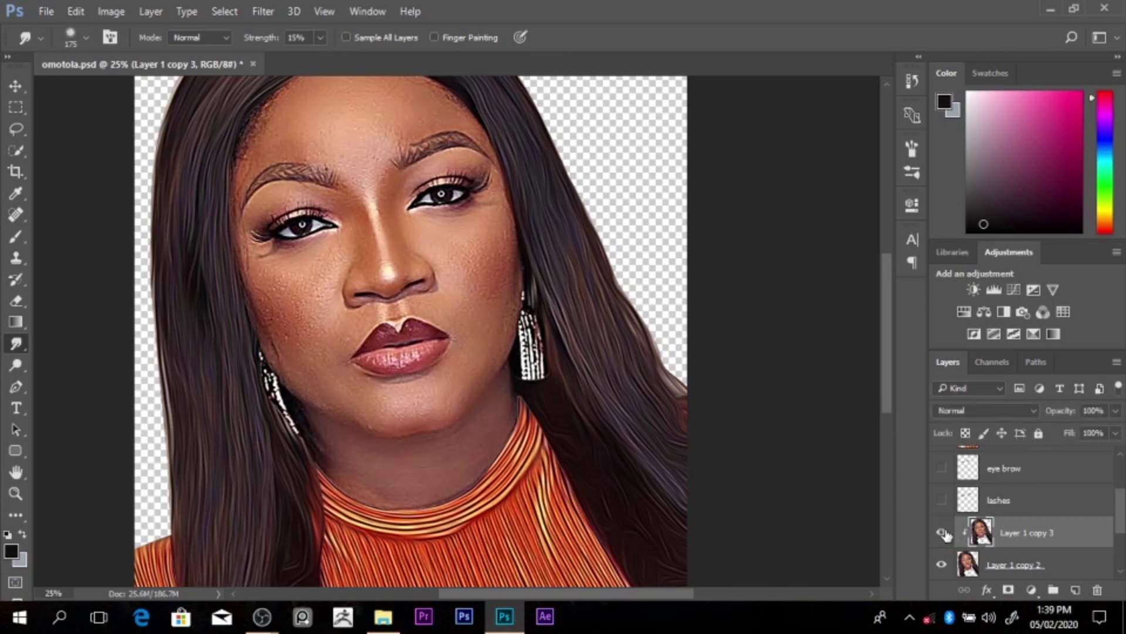
Step: Create a new layer above Layer 1 copy 3 and make it a clipped layer
scroll(885, 364, "up", 1)
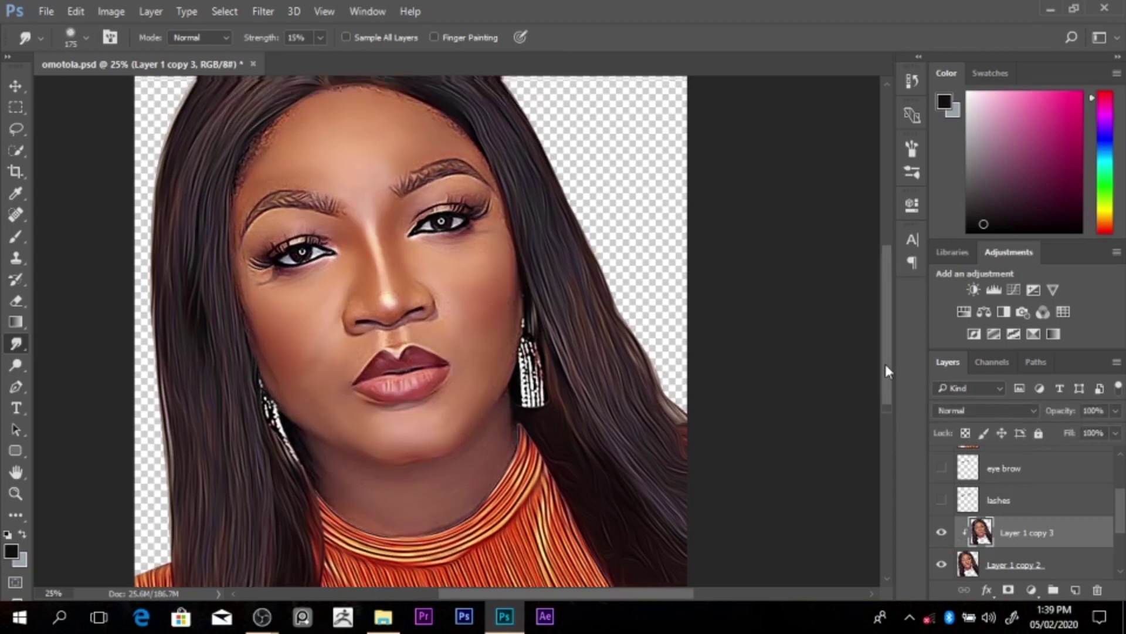
scroll(885, 370, "up", 1)
left_click(1076, 590)
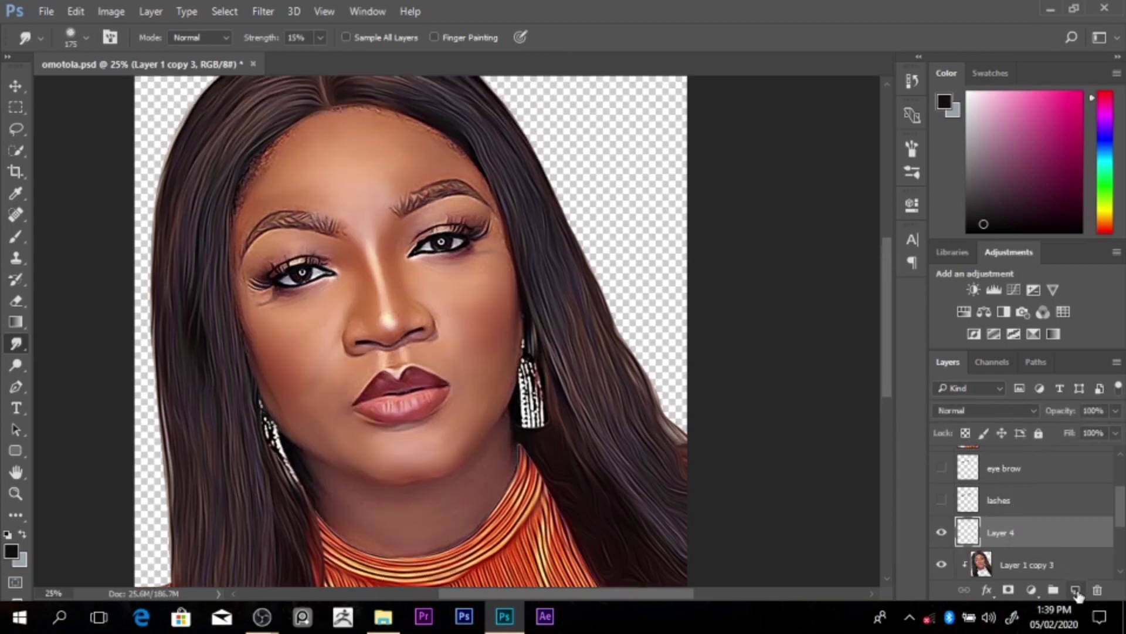
left_click(1033, 543, "alt")
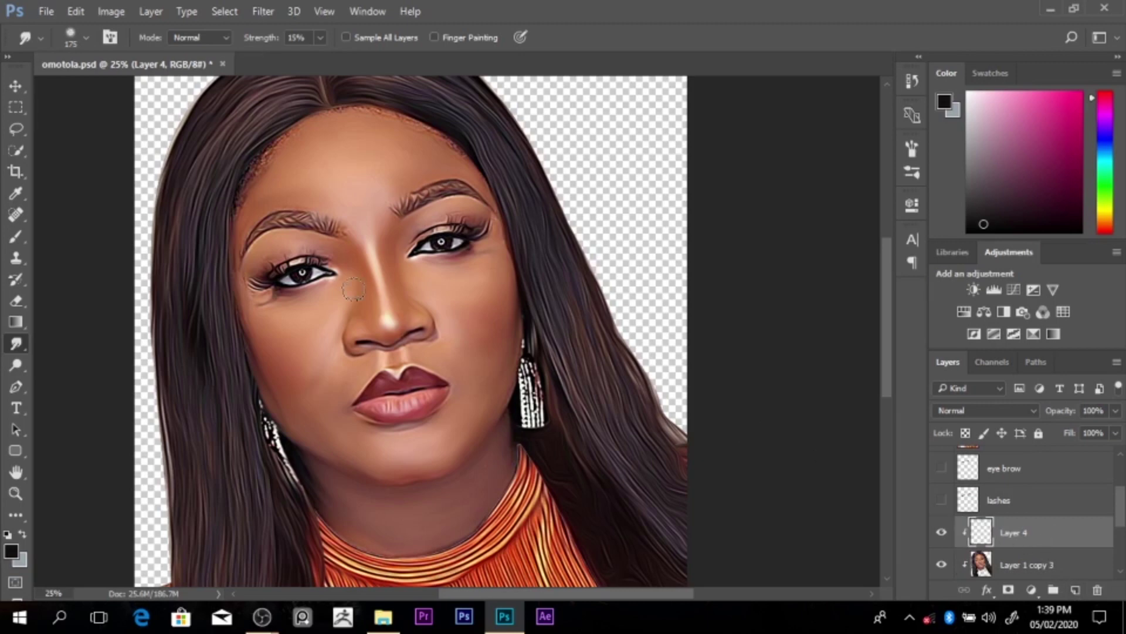
Step: On Layer 1 copy 3, smudge the skin below the eye on the image's right side and the white of that eye with a smaller brush
left_click(372, 204, "ctrl")
left_click(372, 205, "ctrl")
left_click(457, 310, "ctrl")
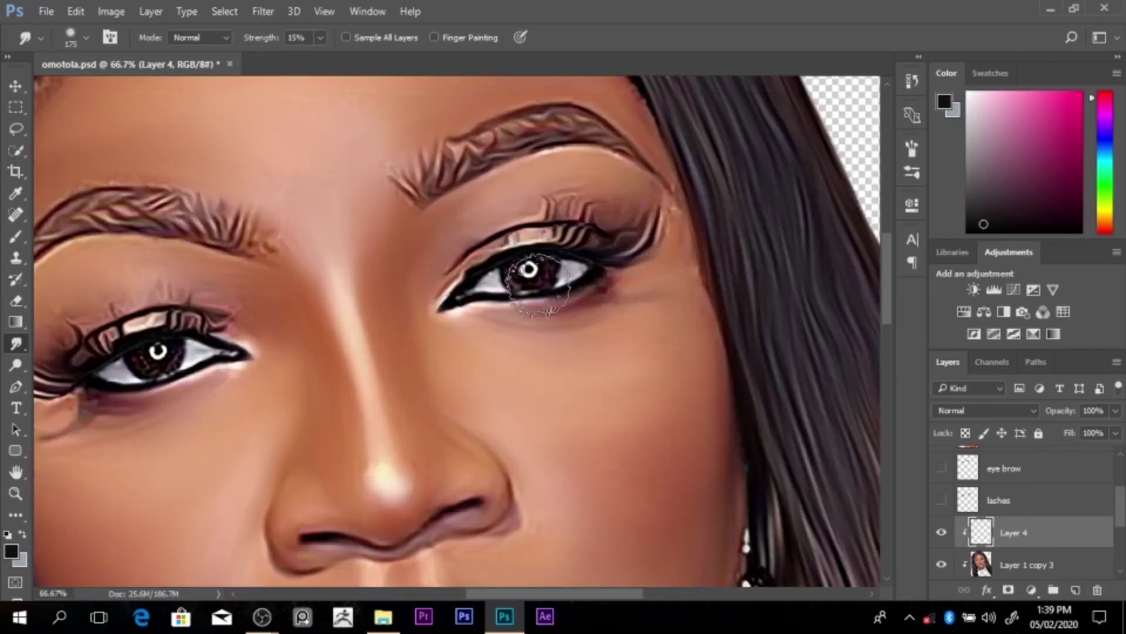
key("bracketleft")
key("bracketleft")
key("bracketleft")
key("bracketleft")
key("bracketleft")
key("bracketleft")
key("bracketleft")
key("bracketleft")
key("bracketleft")
key("bracketleft")
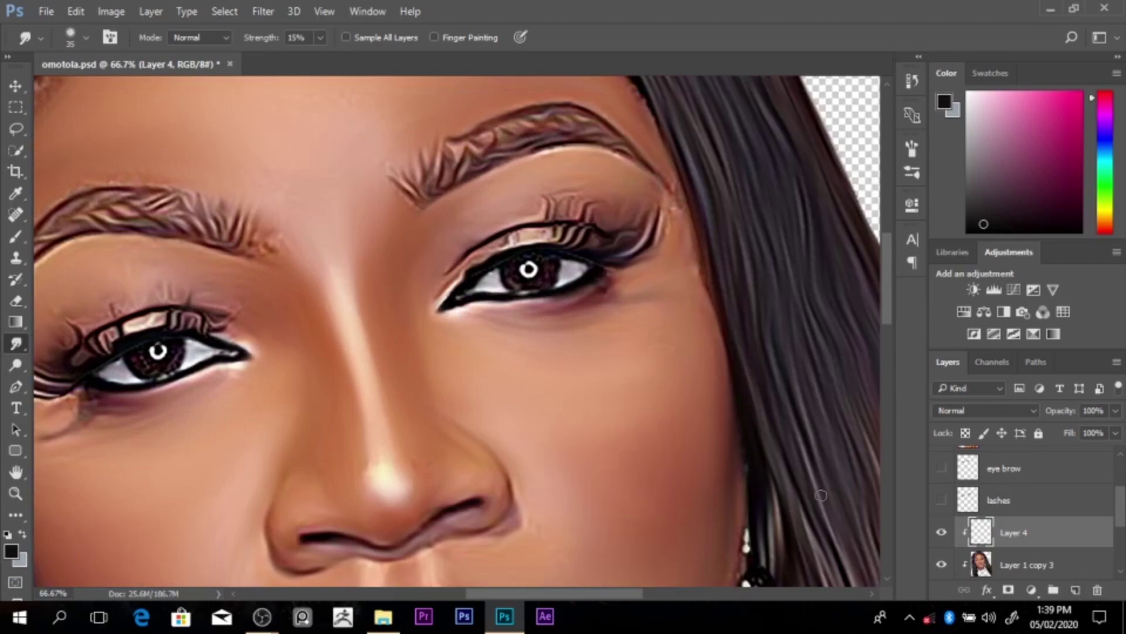
left_click(1004, 575)
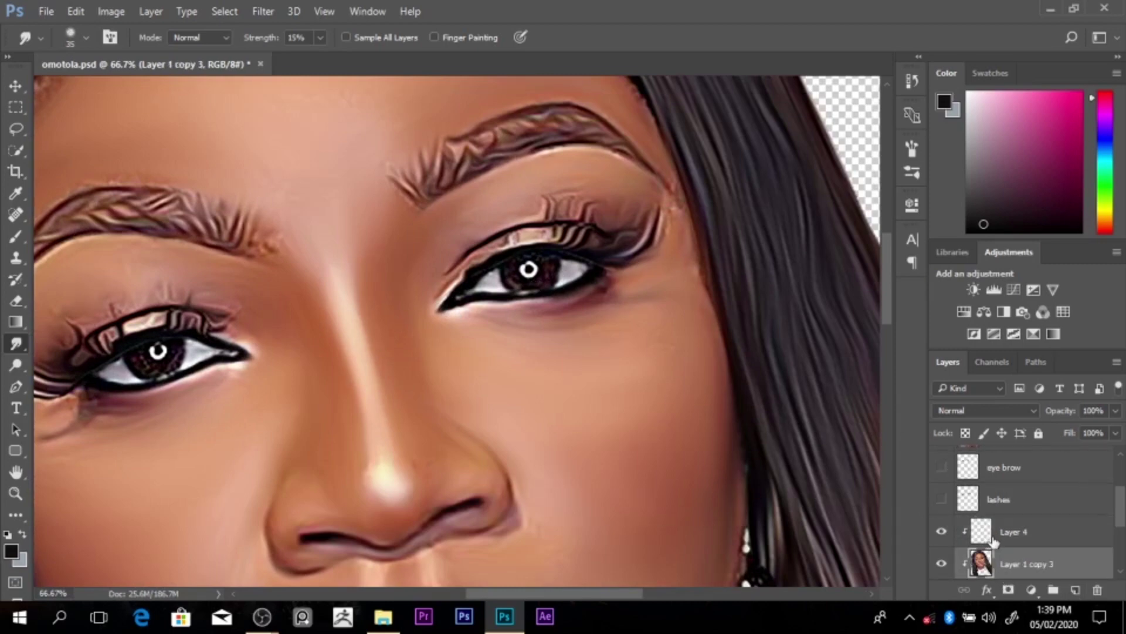
left_click(1027, 538)
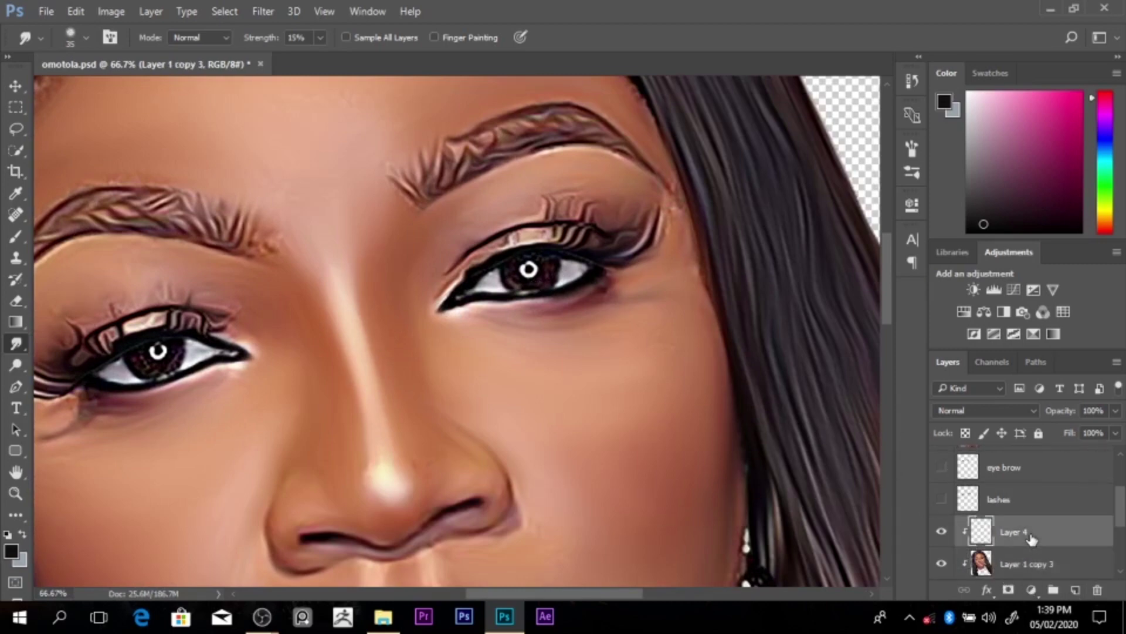
left_click(1021, 570)
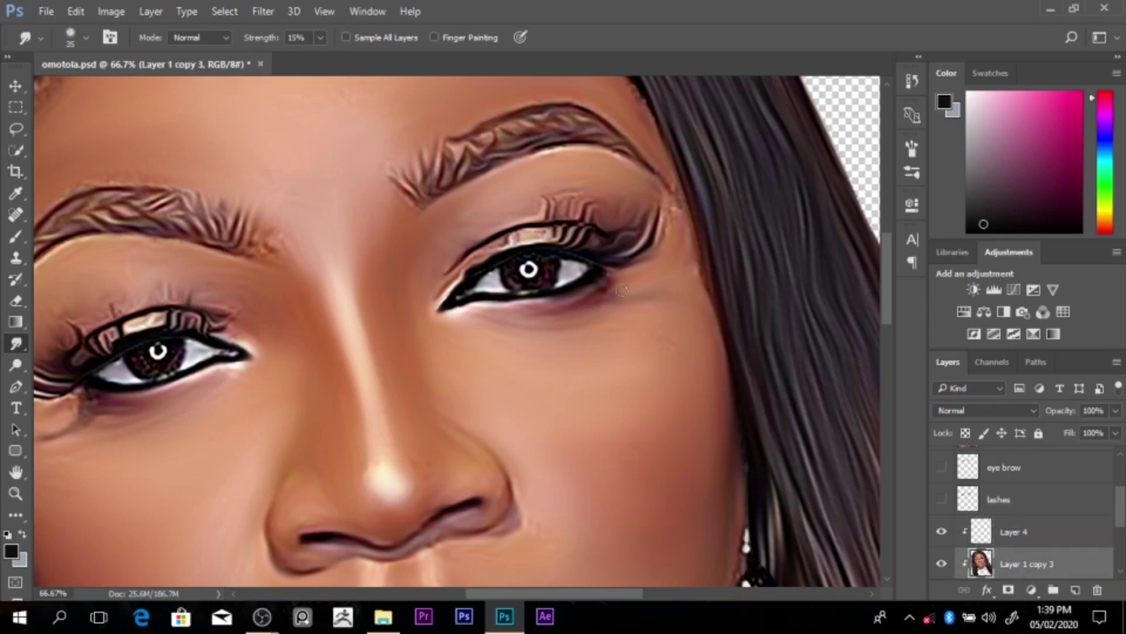
left_click_drag(616, 287, 552, 305)
mouse_move(583, 267)
left_mouse_down()
mouse_move(565, 281)
mouse_move(573, 268)
mouse_move(555, 269)
mouse_move(563, 264)
left_mouse_up()
left_click_drag(495, 279, 505, 291)
key("bracketleft")
Step: With Layer 4 active, trace the visible eyeball on the image's right side with the Pen tool and turn the path into a selection
left_click(1011, 534)
key("p")
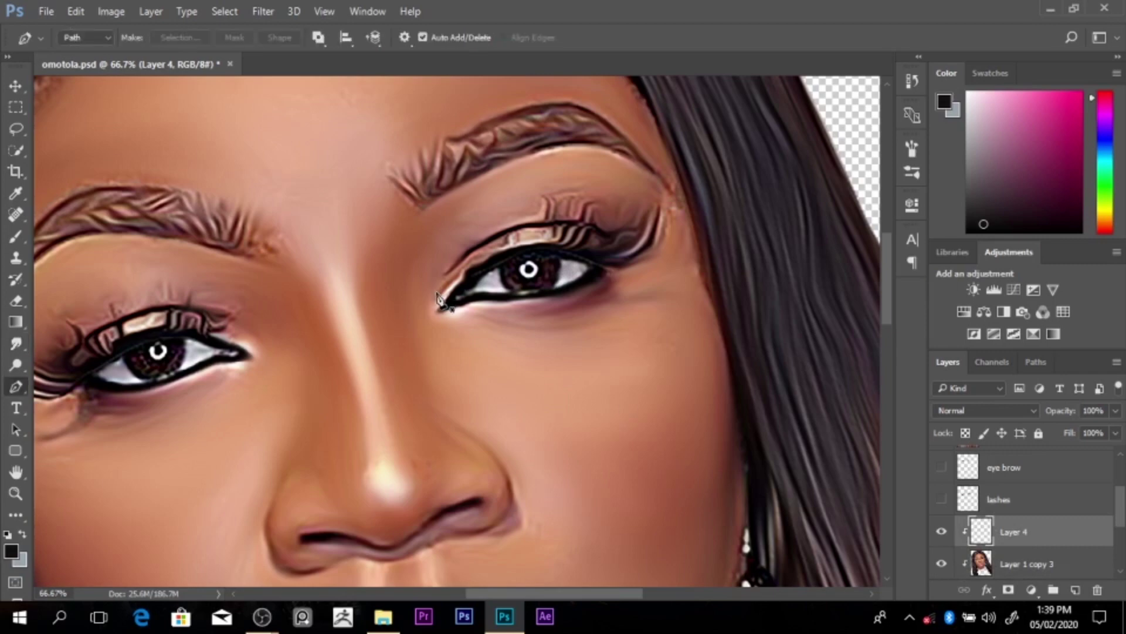
left_click(454, 299)
left_click(470, 291)
left_click(500, 267)
left_click_drag(597, 276, 634, 298)
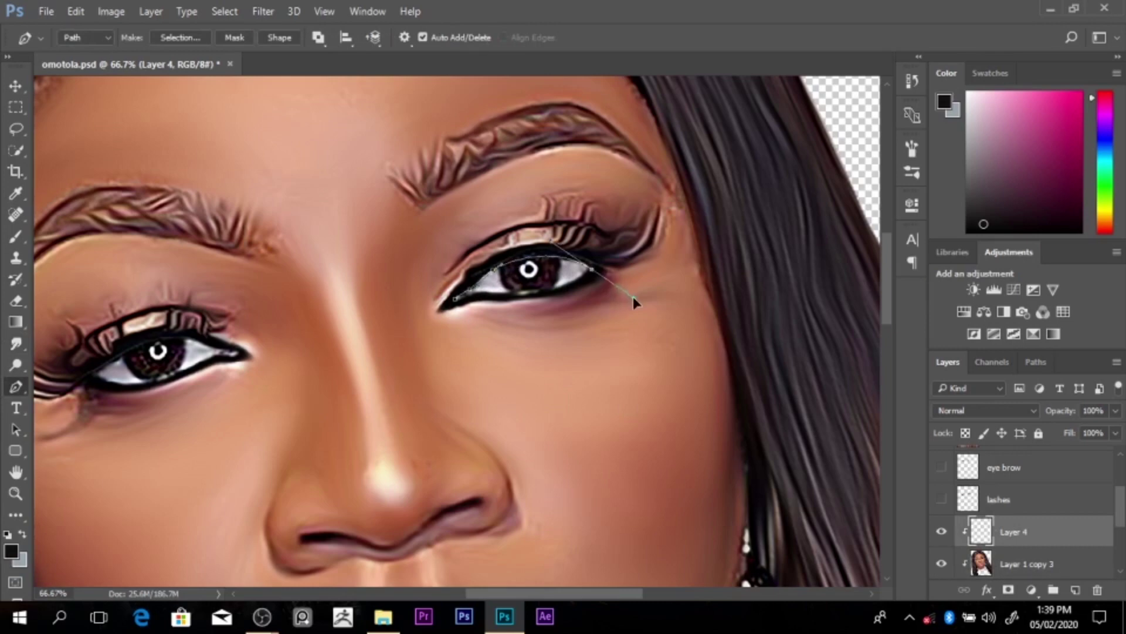
left_click(592, 270, "alt")
left_click_drag(521, 292, 468, 296)
key("ctrl+z")
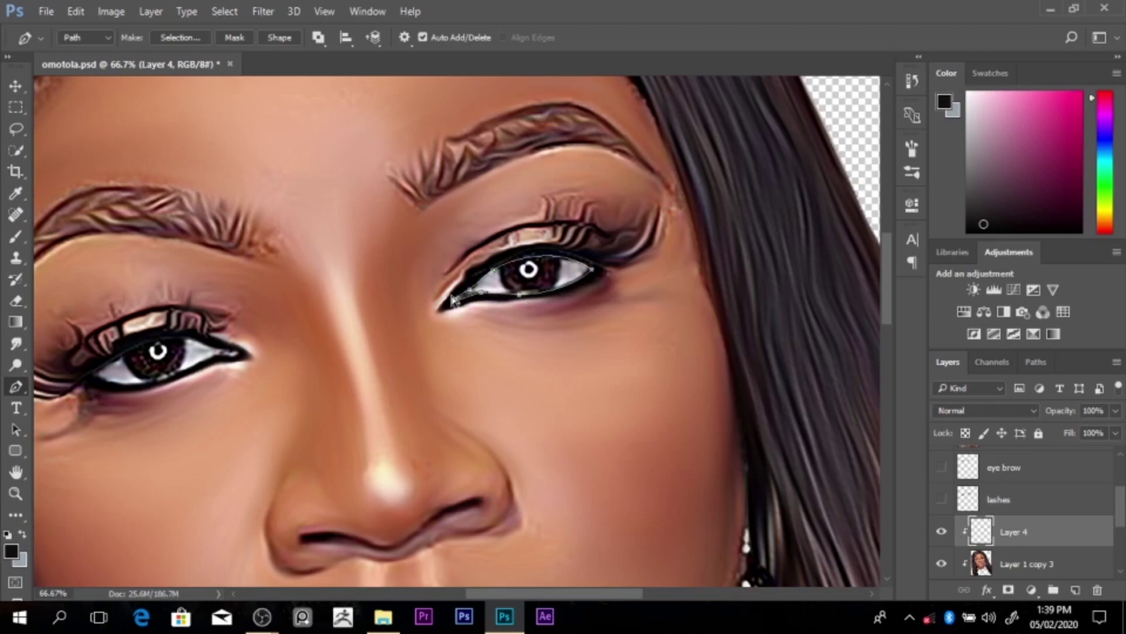
key("ctrl+Return")
Step: Fill the eye selection on Layer 4 with a near-white foreground color and set the layer's blend mode to Color
left_click(1106, 135)
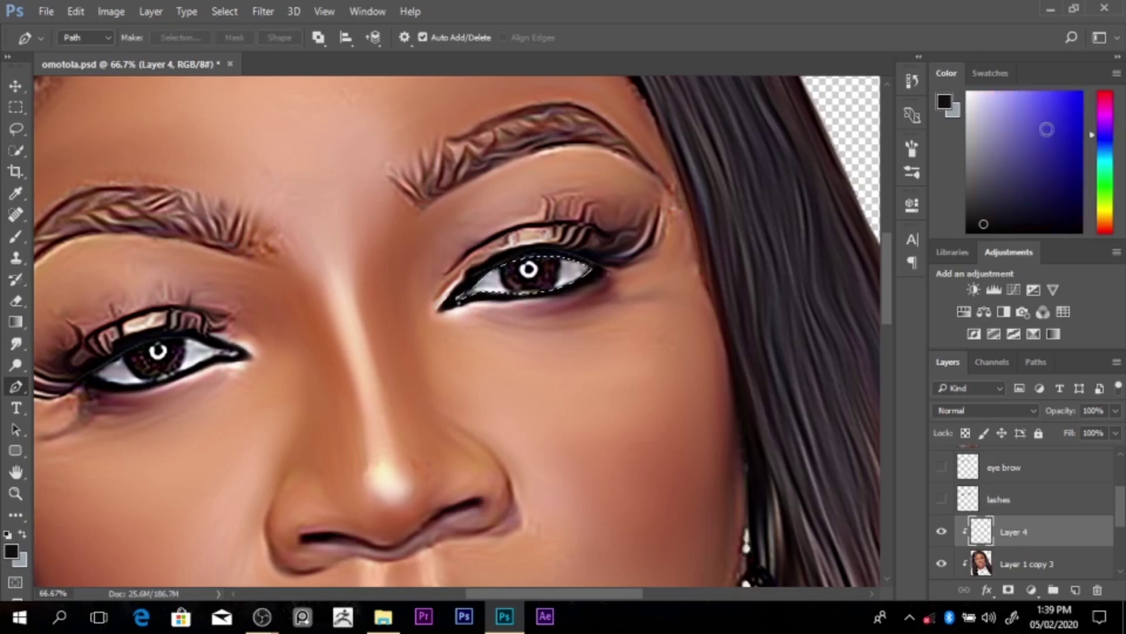
left_click(966, 100)
key("alt+BackSpace")
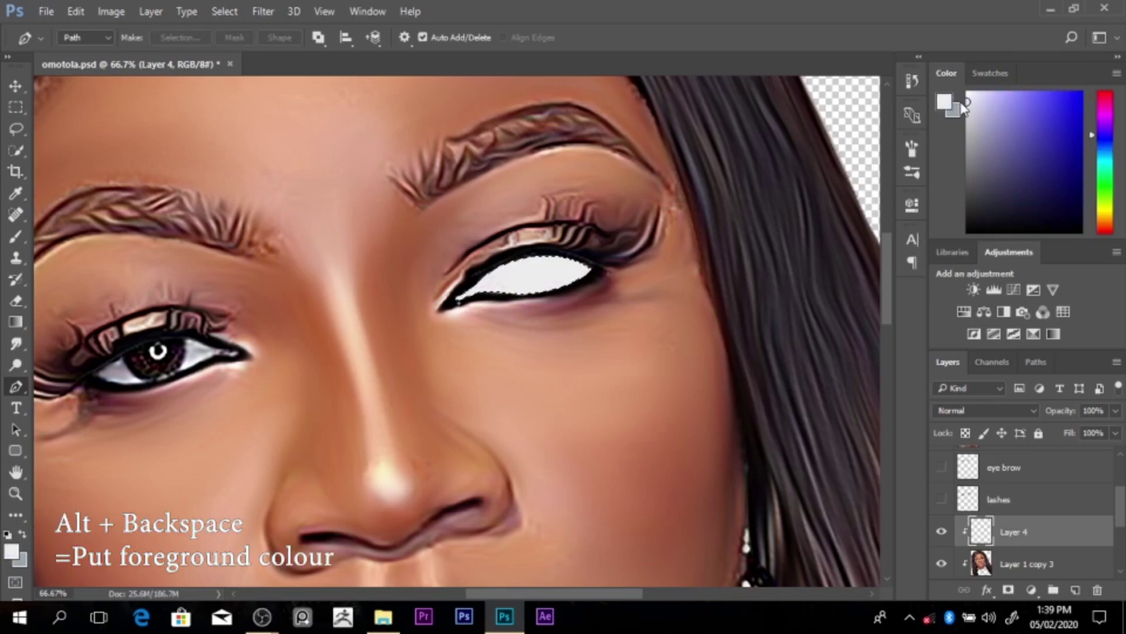
left_click(984, 410)
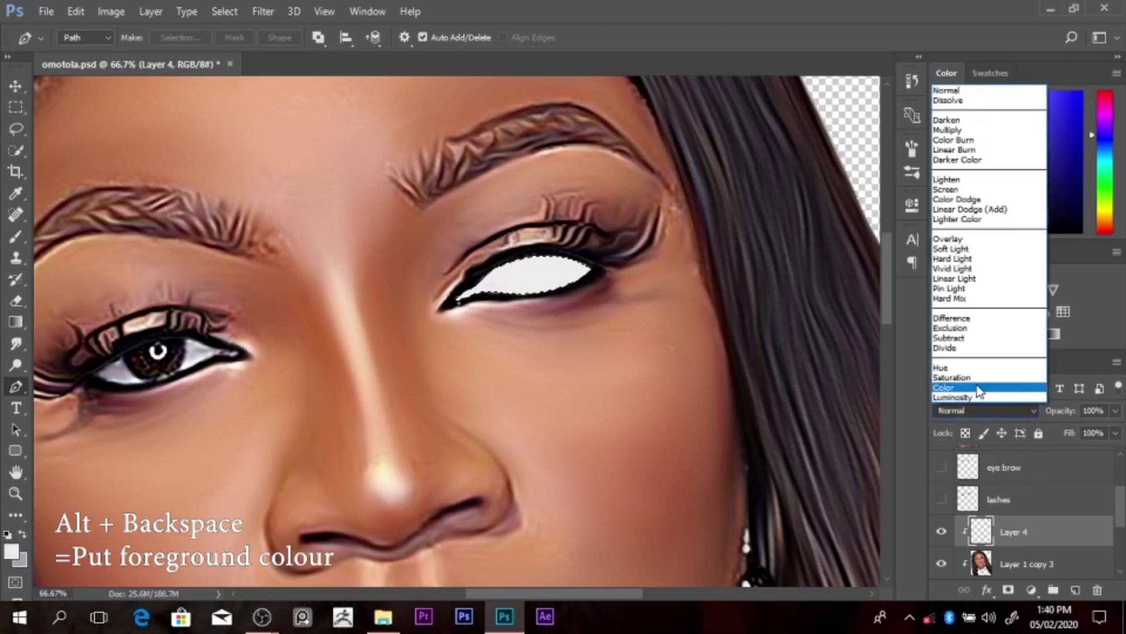
left_click(979, 388)
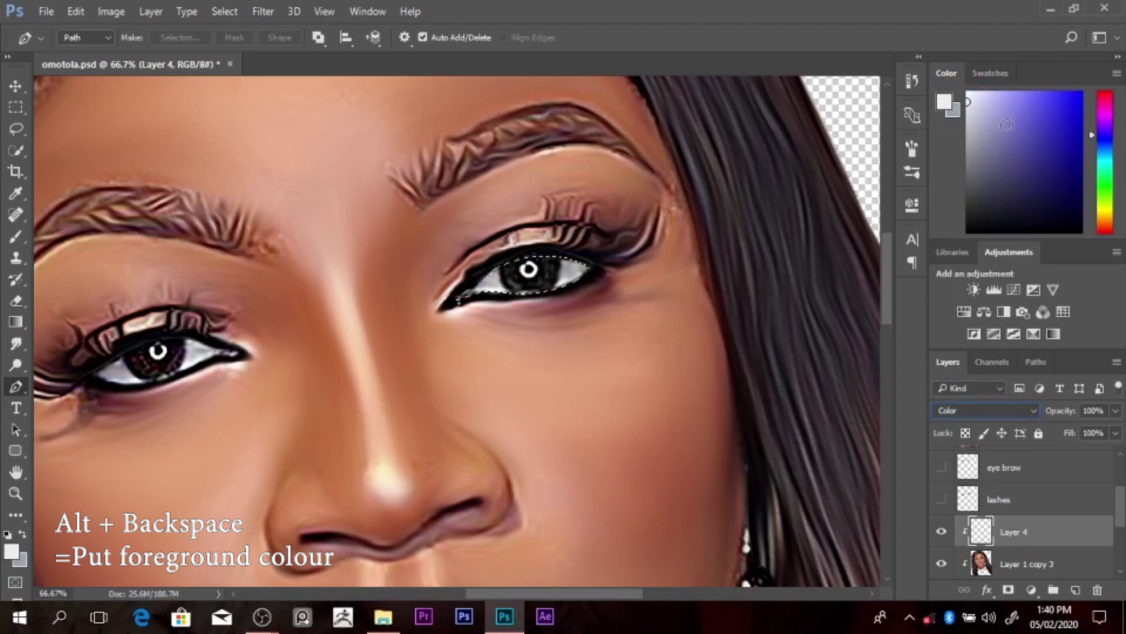
Step: Refill the eye selection on Layer 4 with a pale lavender foreground color and hide the layer to compare
left_click(979, 101)
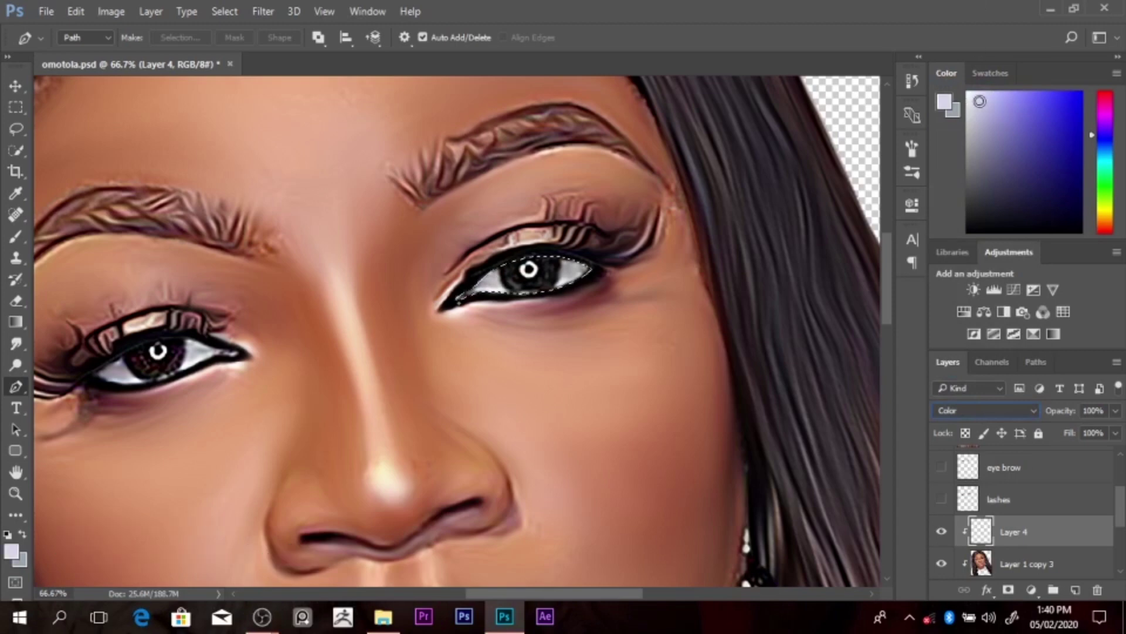
left_click(941, 531)
key("alt+BackSpace")
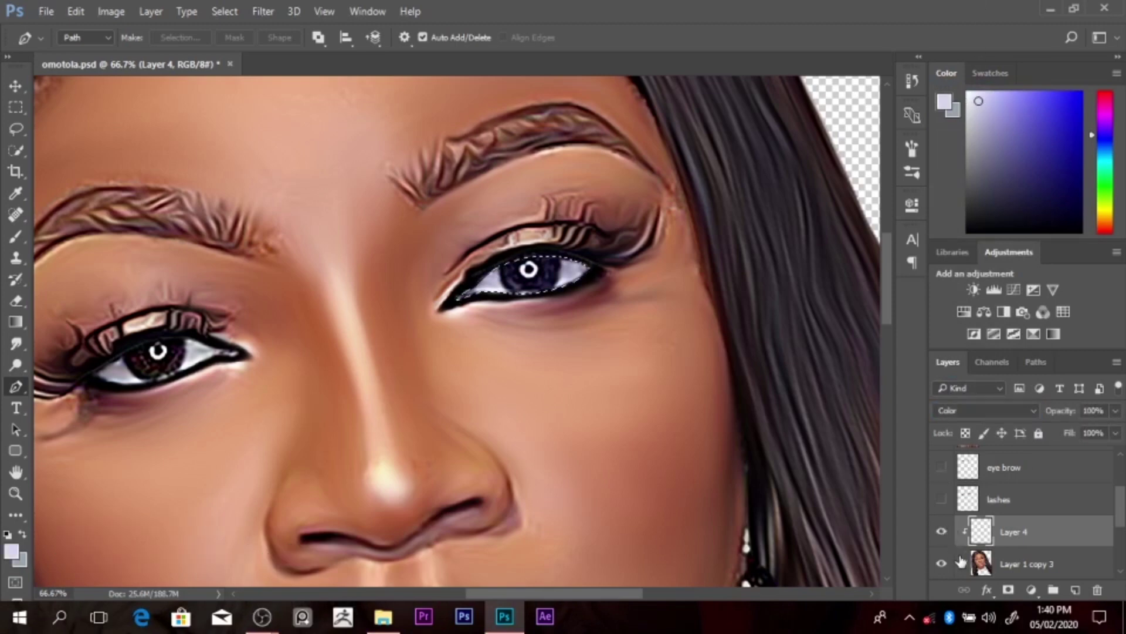
left_click(943, 533)
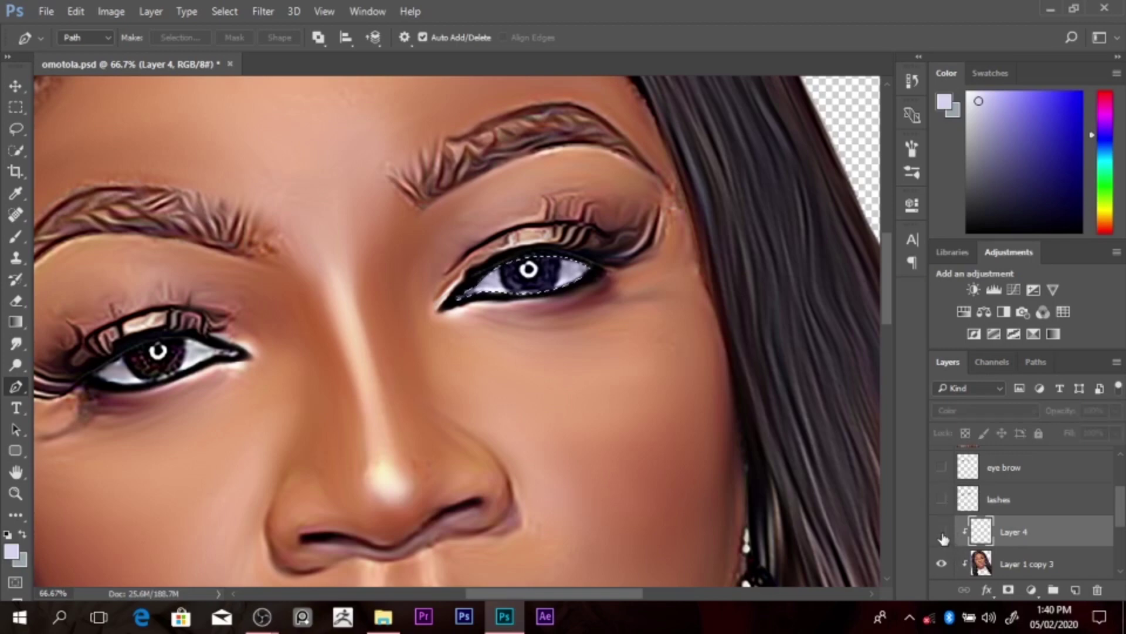
Step: Sample a light grey from the eye white with Layer 4 hidden, shift its hue to blue, and refill the eye selection on the shown layer
left_click(15, 193)
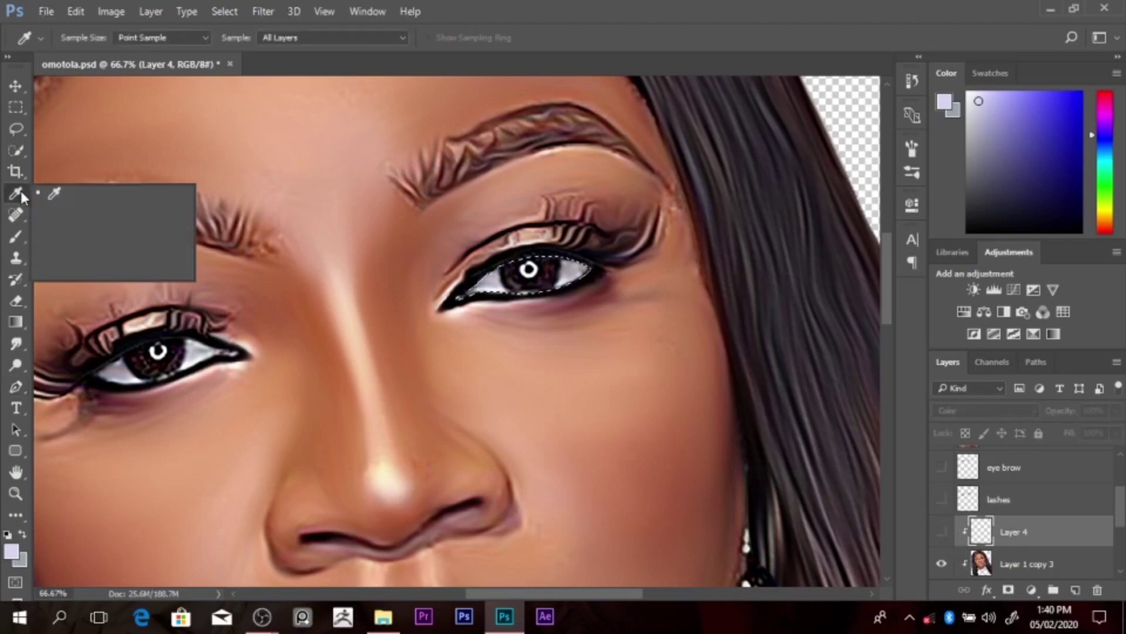
left_click(569, 267)
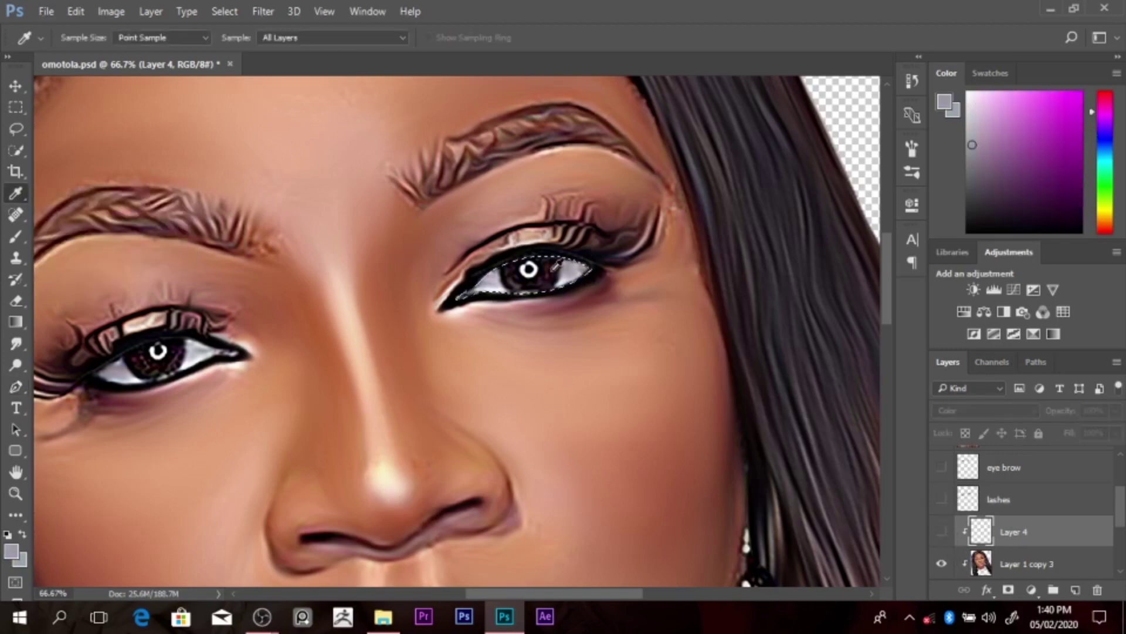
left_click(494, 280)
left_click(491, 282)
left_click(488, 282)
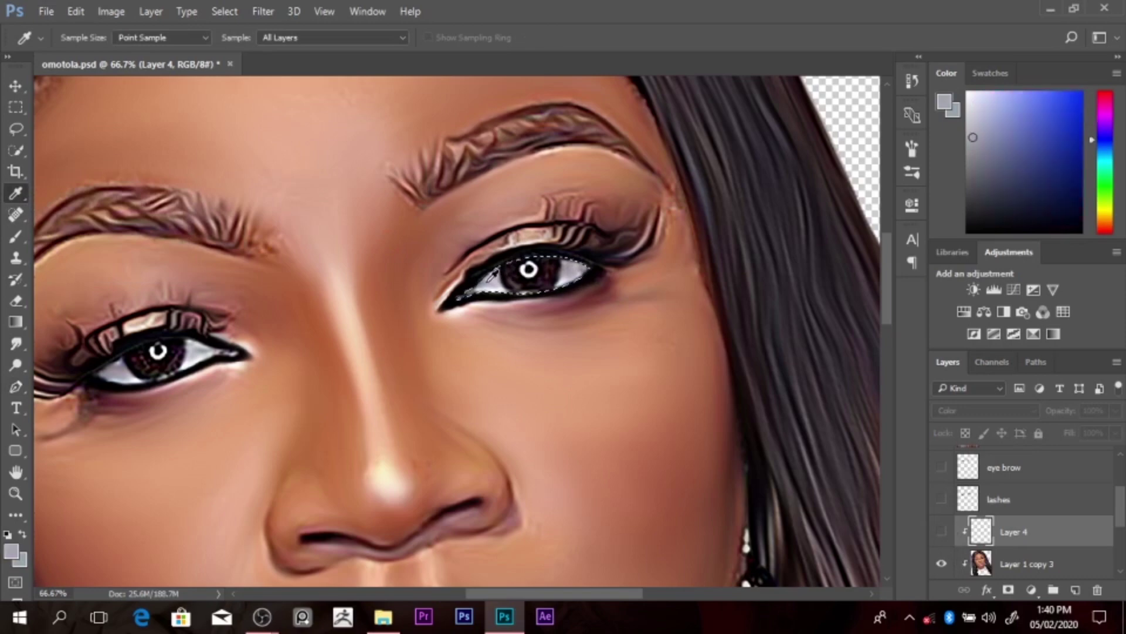
left_click(502, 274)
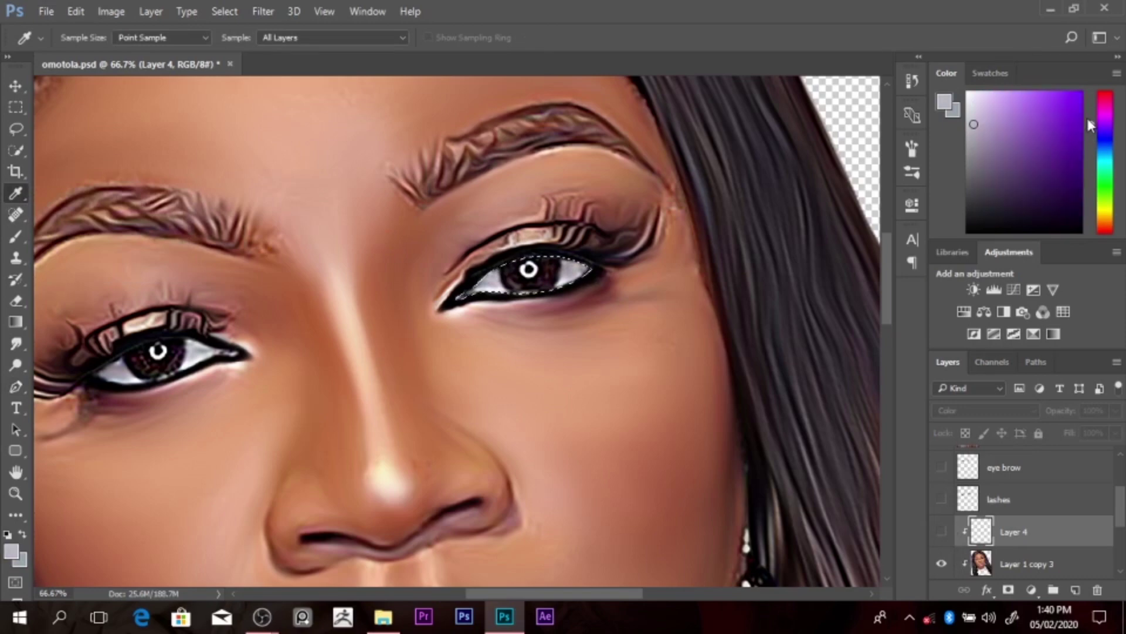
left_click(1091, 148)
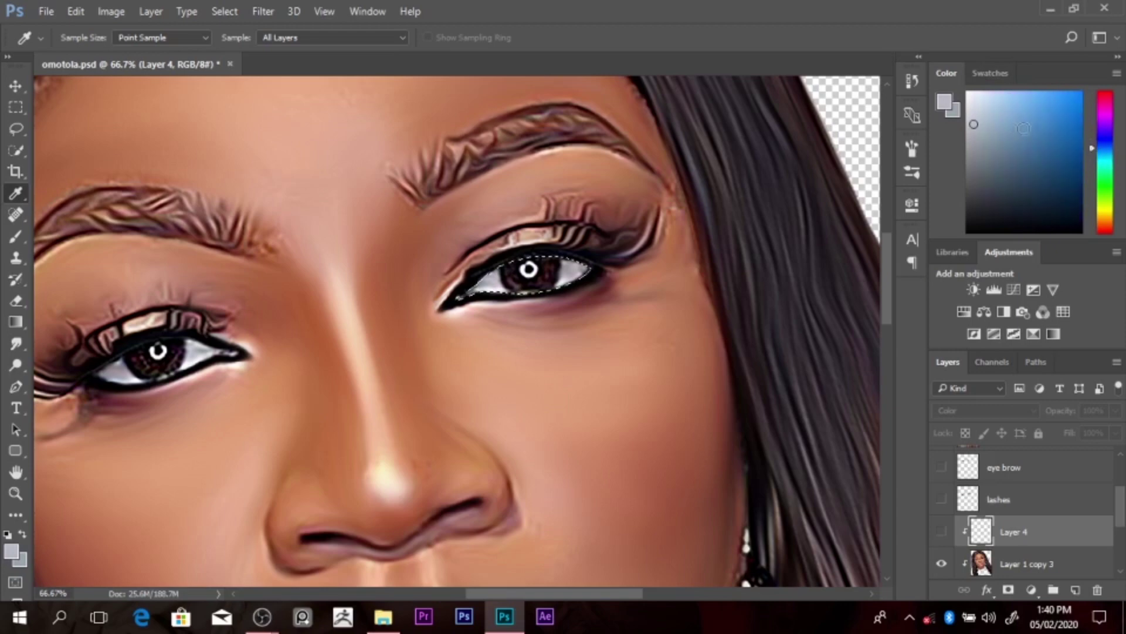
left_click(942, 532)
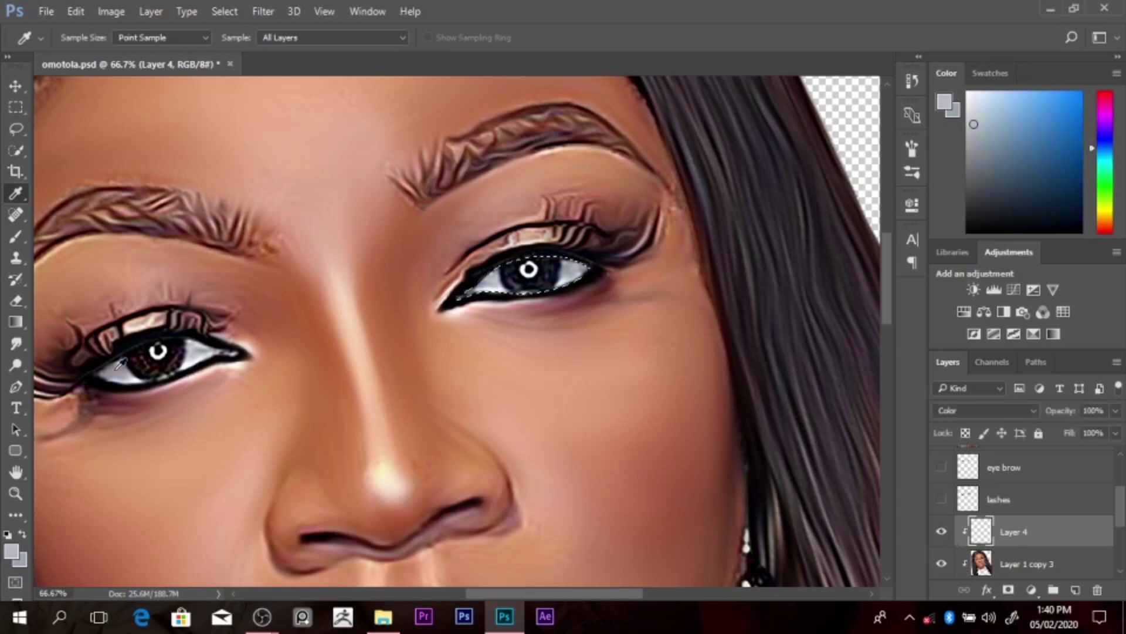
Step: Trace the eye on the image's left side with the Pen tool, fill it with the bluish grey, and load Layer 4's content as a selection
key("p")
left_click(92, 374)
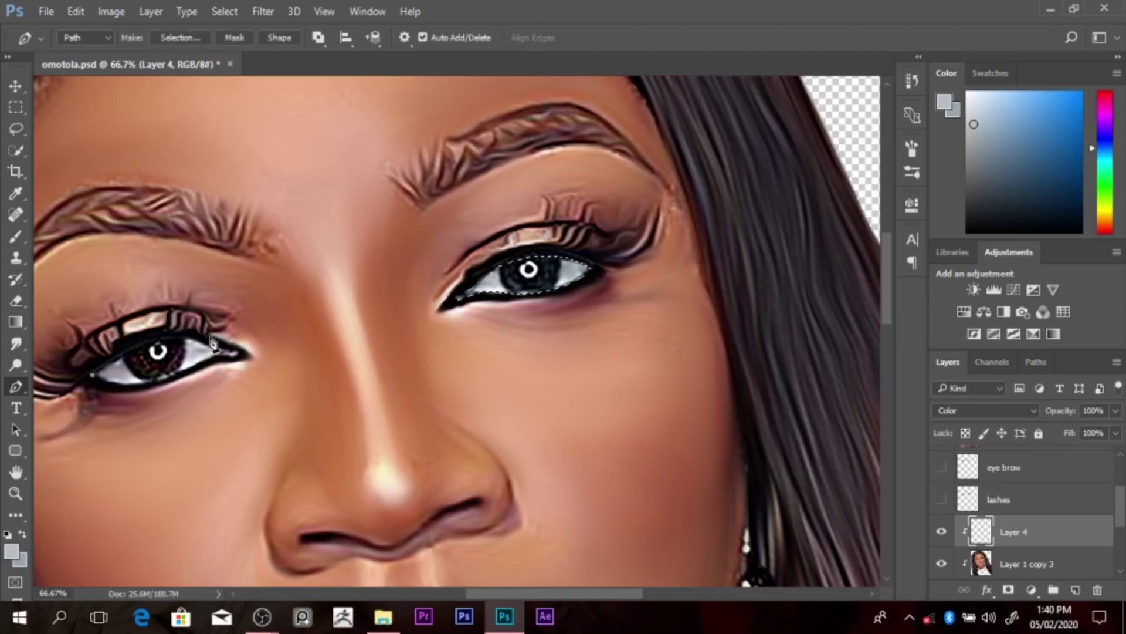
left_click_drag(199, 339, 230, 357)
left_click(199, 340, "alt")
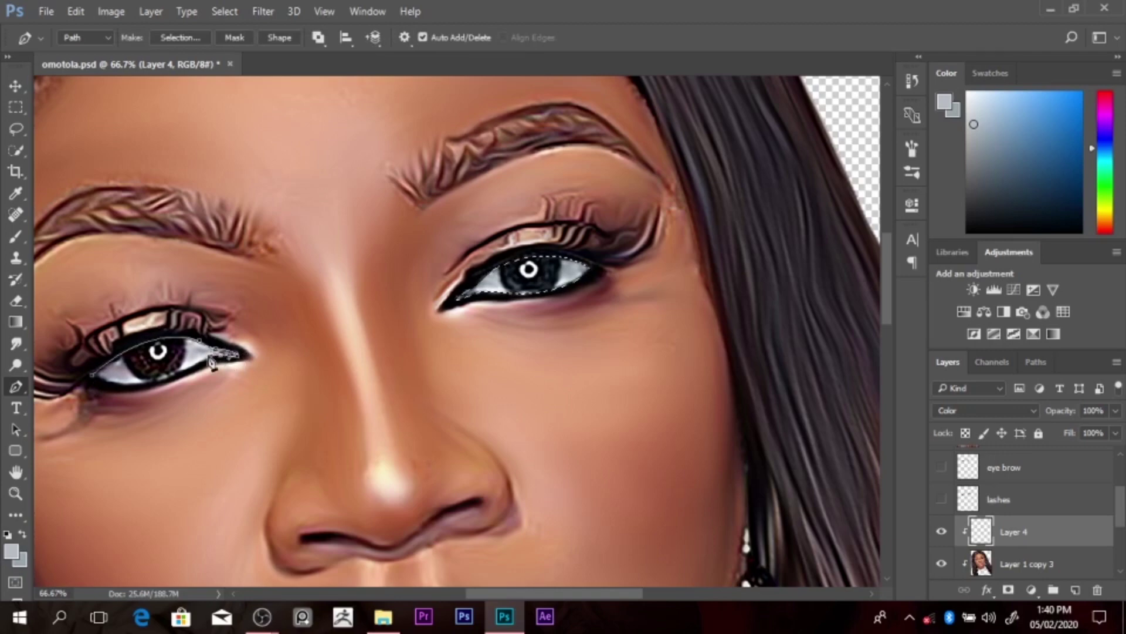
left_click_drag(92, 373, 46, 351)
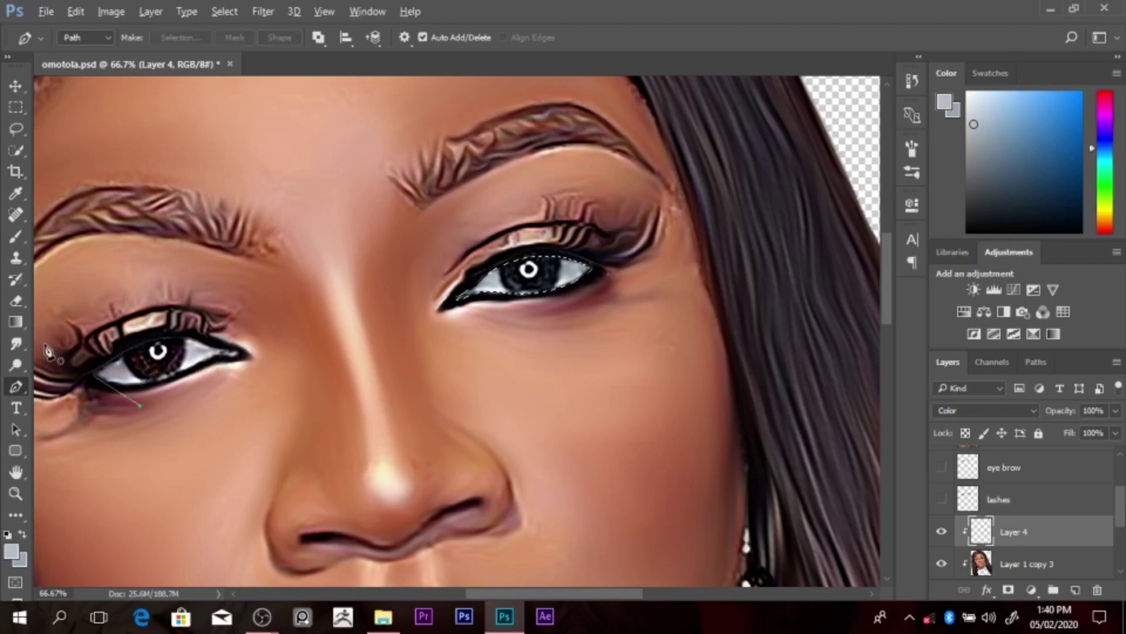
key("ctrl+Return")
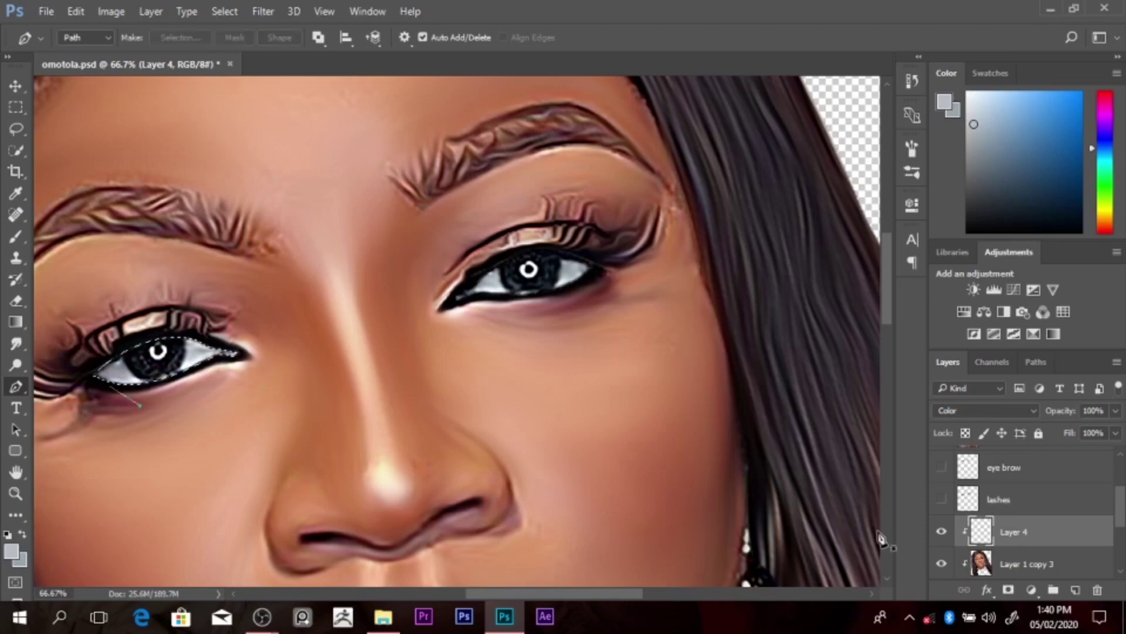
left_click(981, 531, "ctrl+shift")
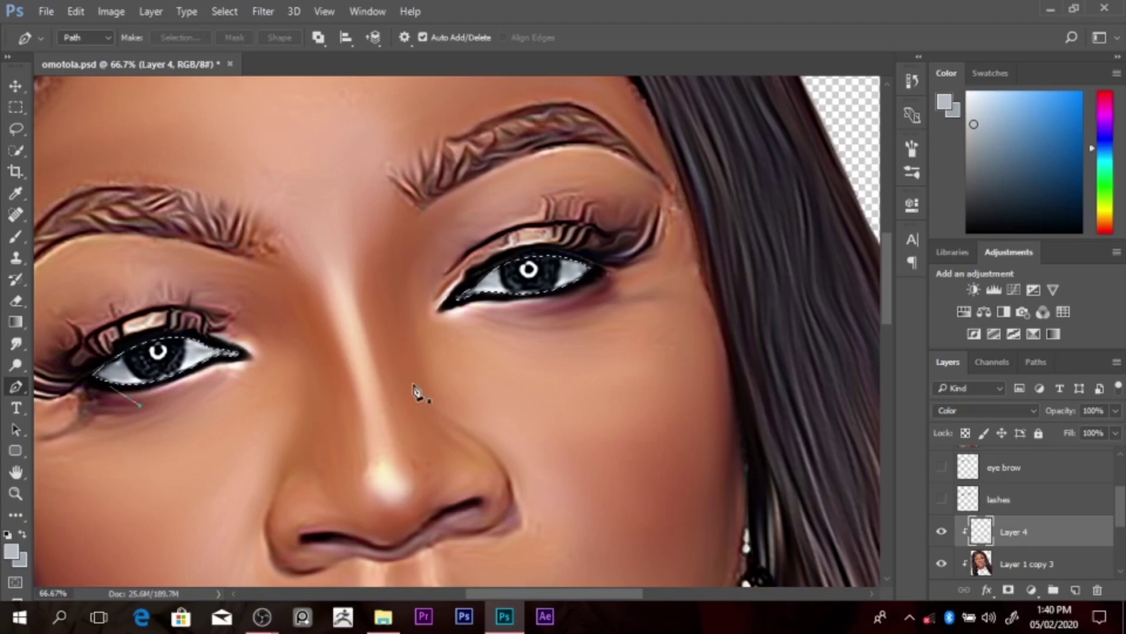
Step: Set the Brush tool to 75% opacity and reduce its size to 40
left_click(16, 236)
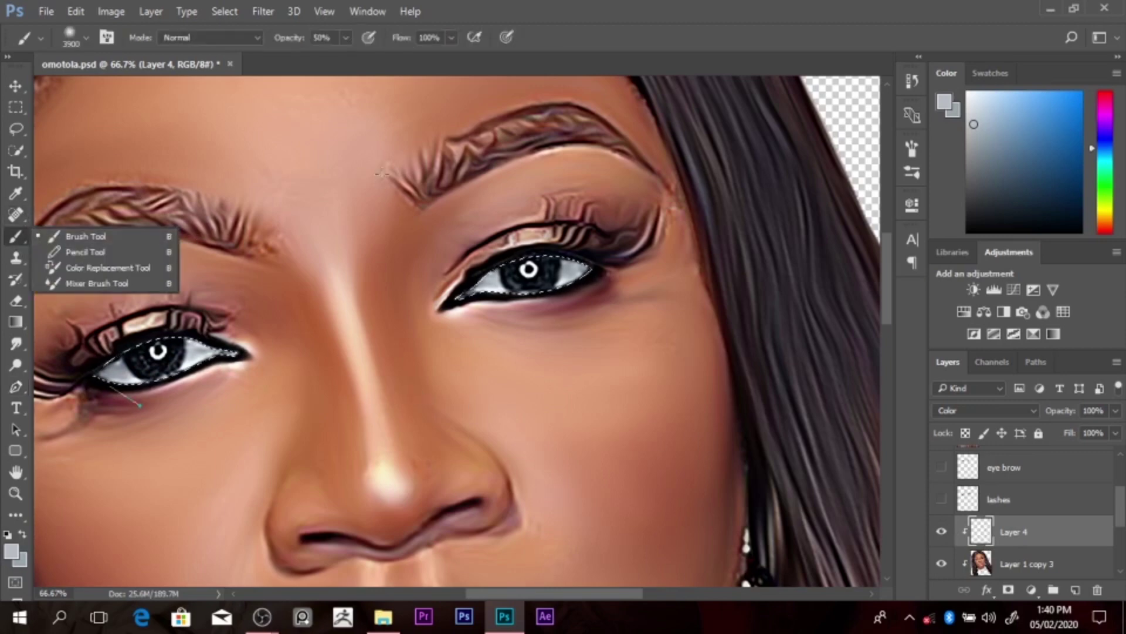
mouse_move(289, 37)
left_mouse_down()
mouse_move(274, 42)
mouse_move(303, 42)
left_mouse_up()
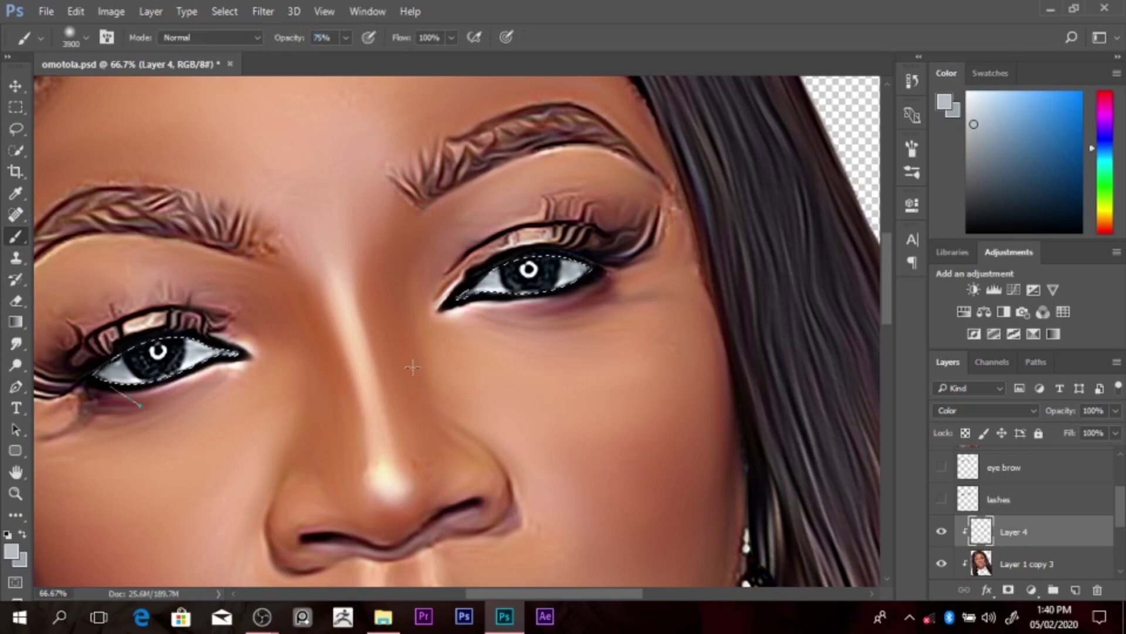
key("bracketleft")
key("bracketleft")
key("bracketleft")
key("bracketleft")
key("bracketleft")
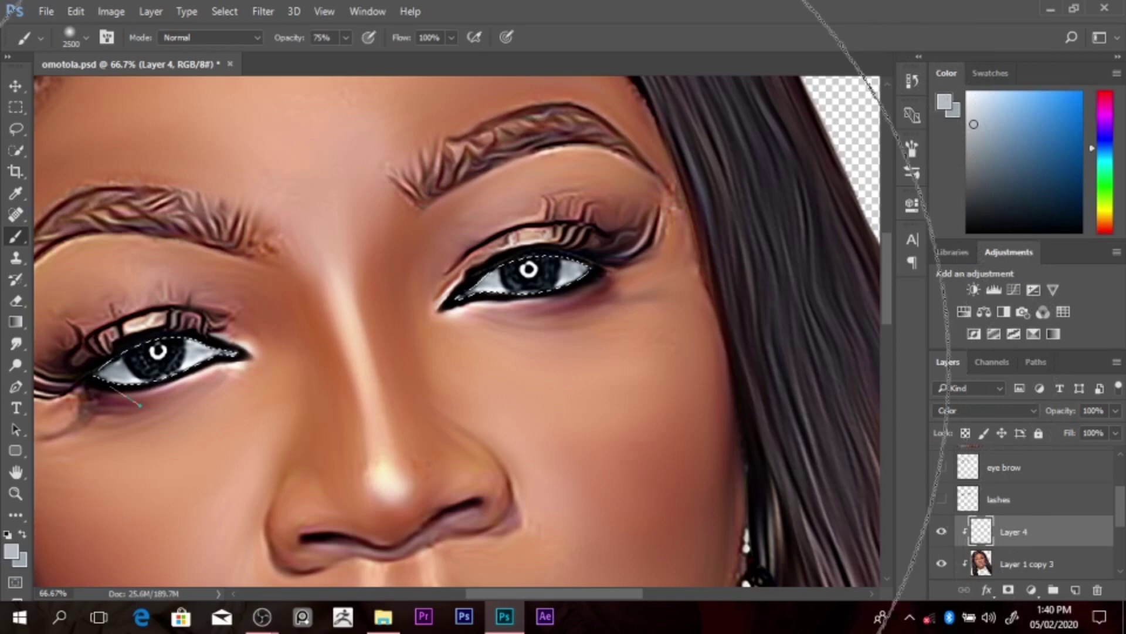
key("bracketleft")
key("bracketleft")
key("bracketleft")
key("bracketleft")
key("bracketleft")
key("bracketleft")
key("bracketleft")
key("bracketleft")
key("bracketleft")
key("bracketleft")
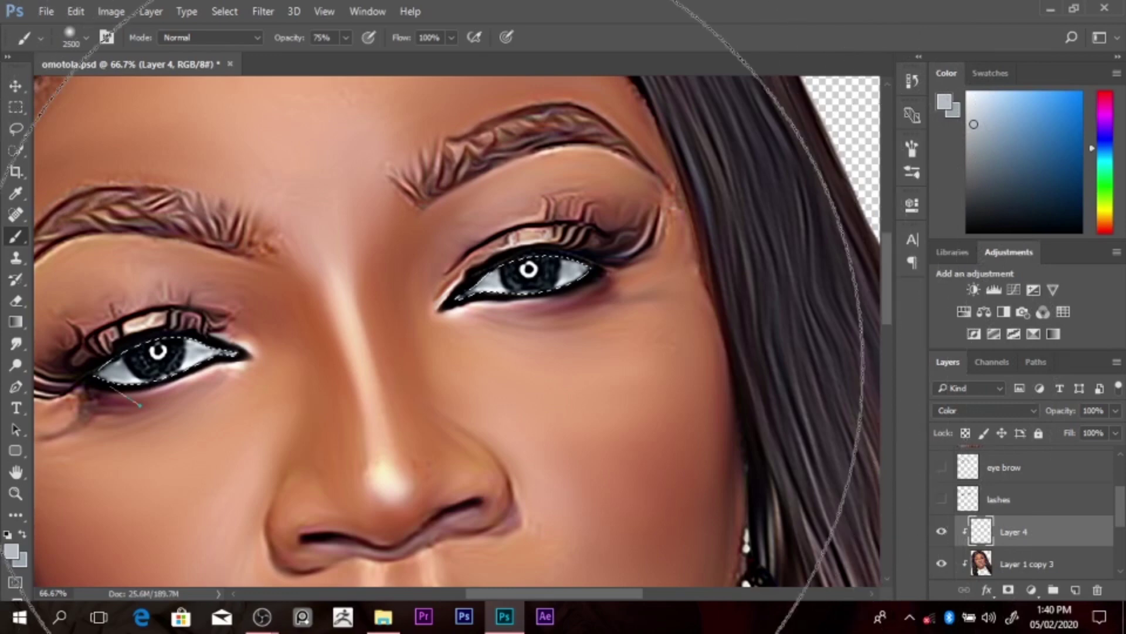
key("bracketleft")
key("bracketleft")
key("bracketleft")
key("bracketleft")
key("bracketleft")
key("bracketleft")
key("bracketleft")
key("bracketleft")
key("bracketleft")
key("bracketleft")
key("bracketleft")
key("bracketleft")
key("bracketleft")
key("bracketleft")
key("bracketleft")
key("bracketleft")
key("bracketleft")
key("bracketleft")
key("bracketleft")
key("bracketleft")
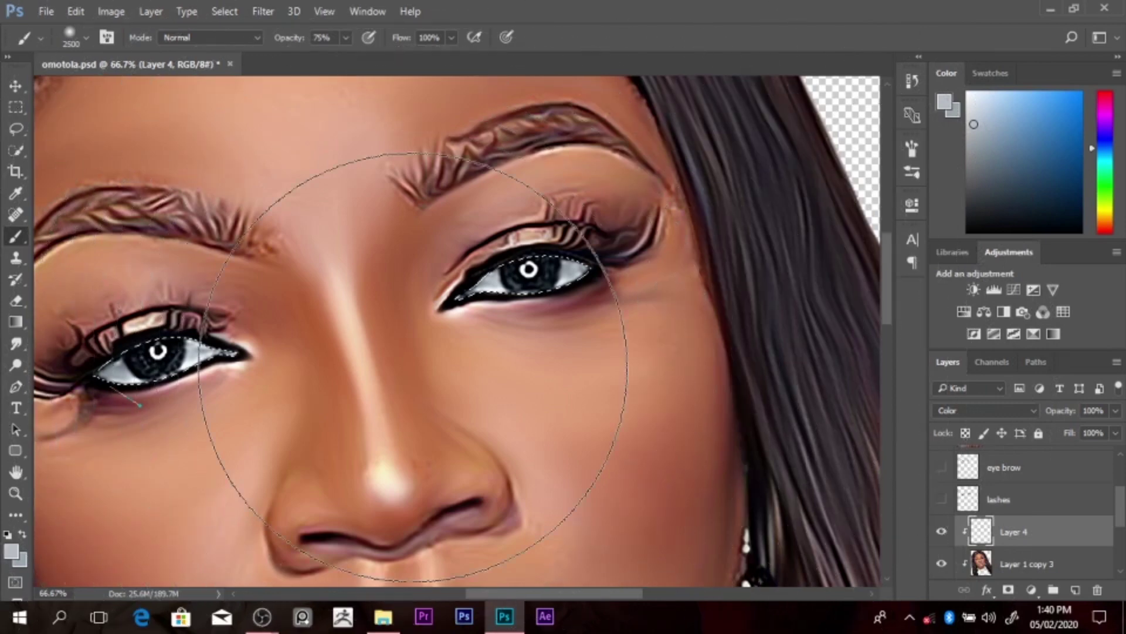
Step: Sample the dark reddish-brown iris color with Layer 4 hidden, paint both irises on Layer 4, and compare by toggling the layer's visibility
left_click(941, 532)
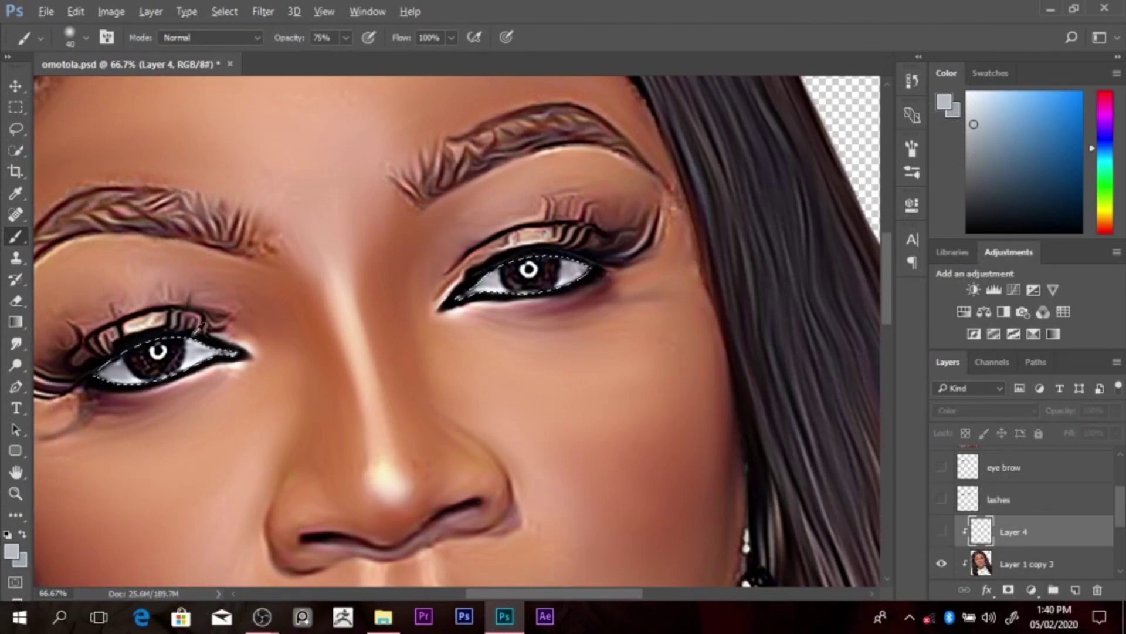
left_click(143, 360, "alt")
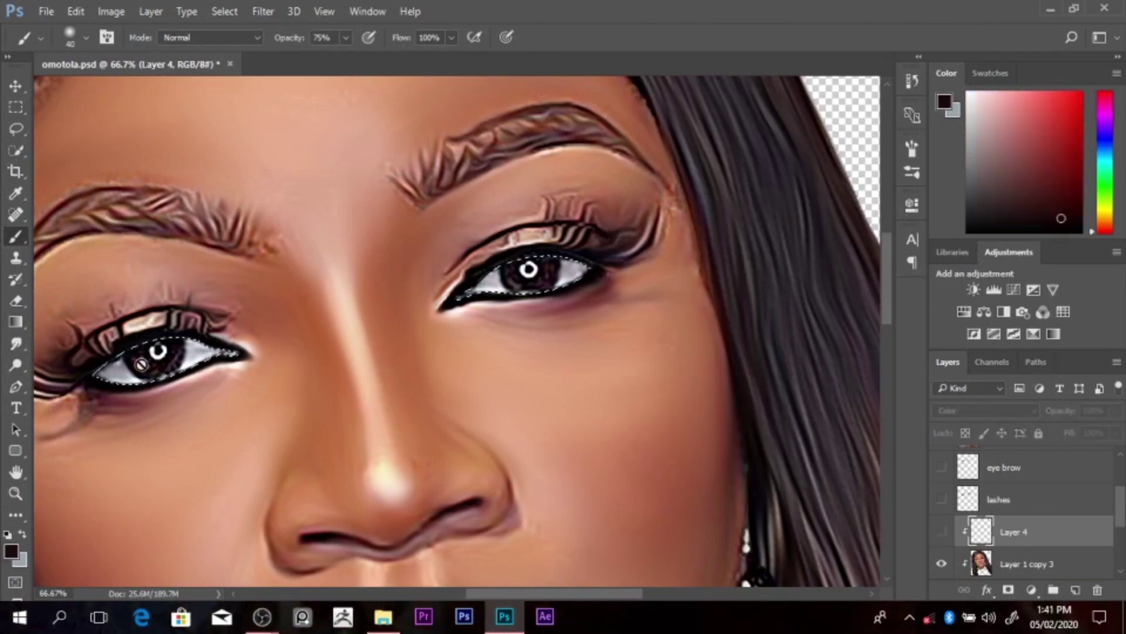
left_click(941, 532)
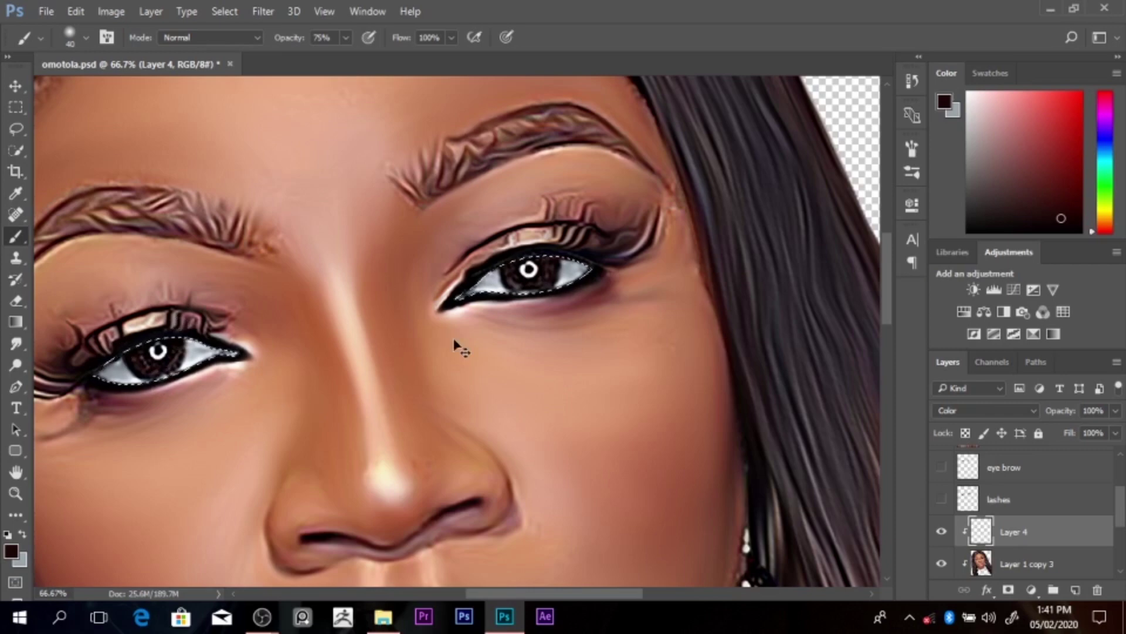
left_click(943, 534)
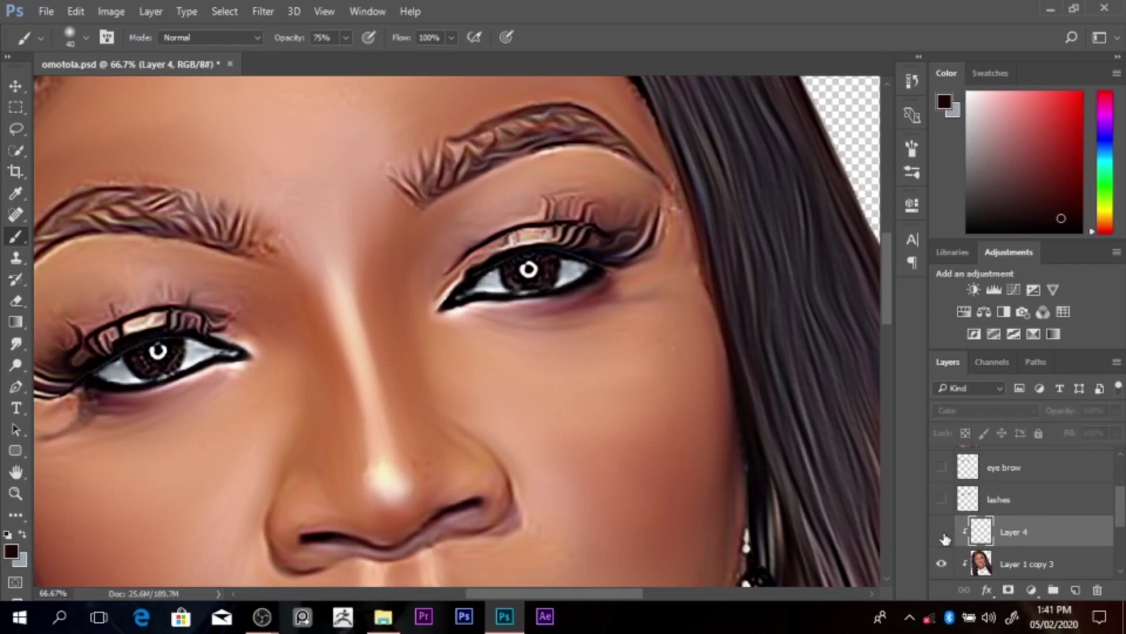
left_click(942, 534)
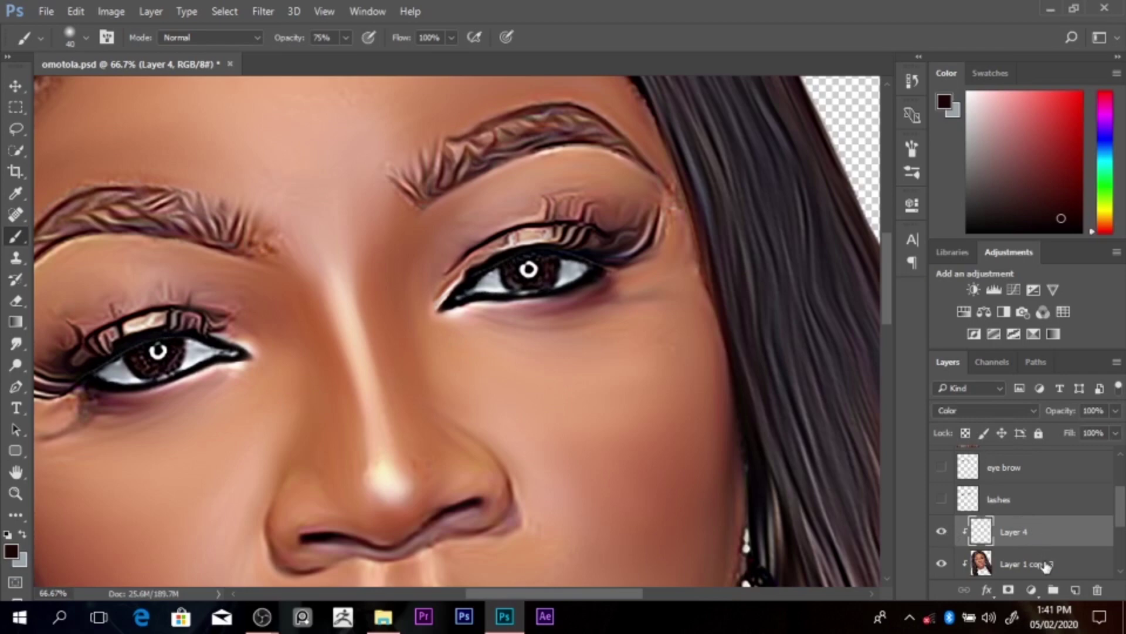
Step: Load Layer 4's content as a selection, paint the inner corners of both eyes in a pinkish red, and deselect
left_click(1043, 561)
left_click(974, 526)
left_click(978, 534, "ctrl")
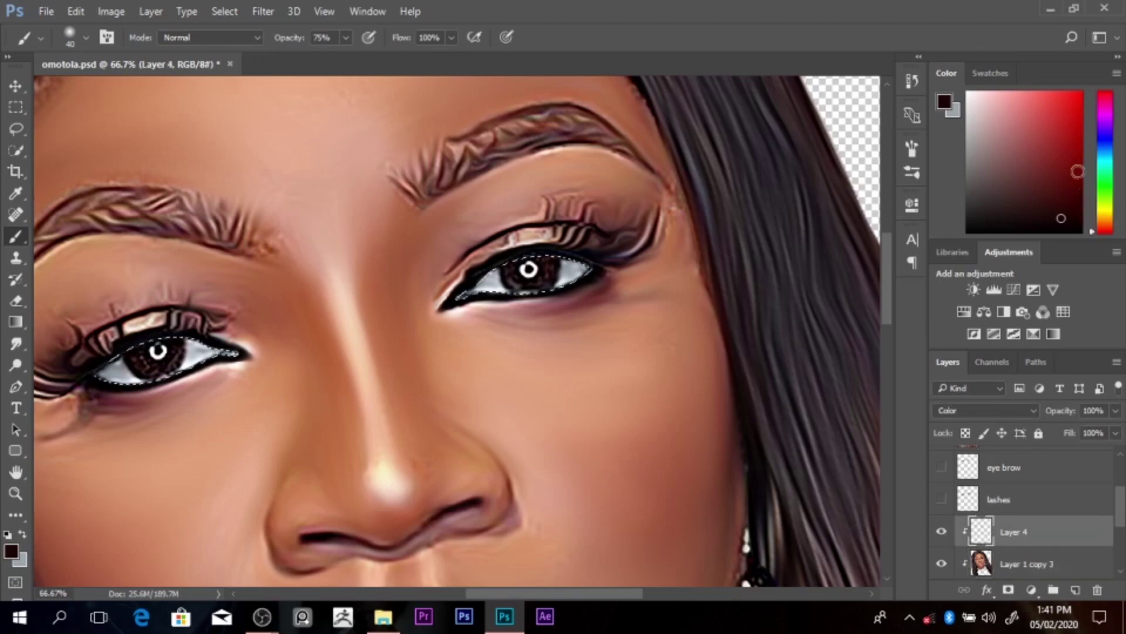
left_click_drag(1103, 121, 1103, 88)
left_click(1039, 141)
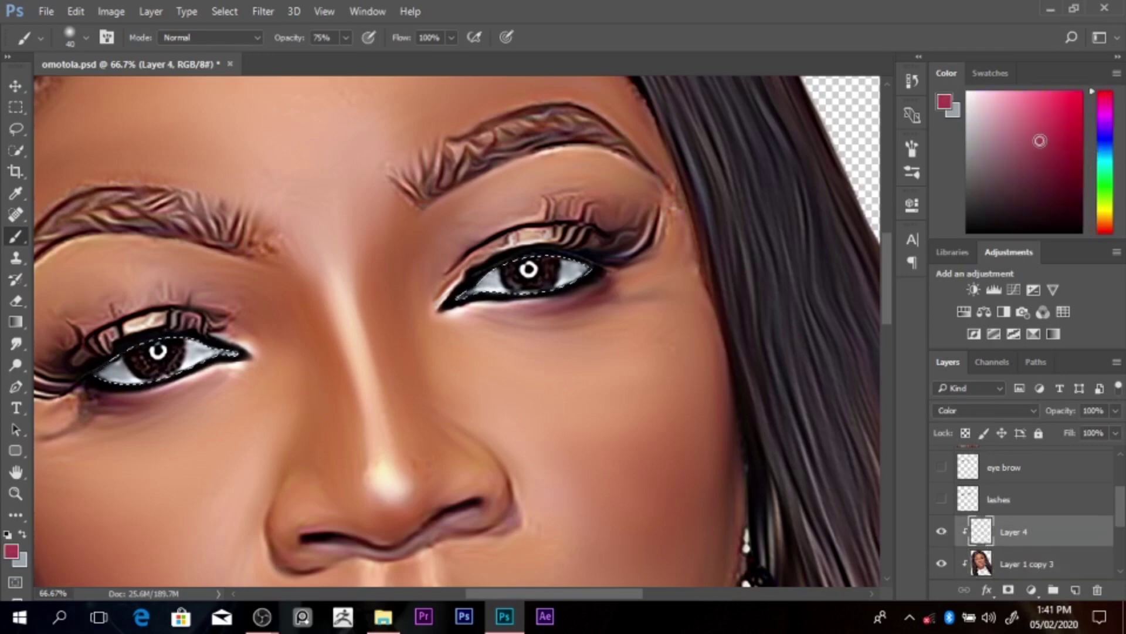
left_click(462, 294)
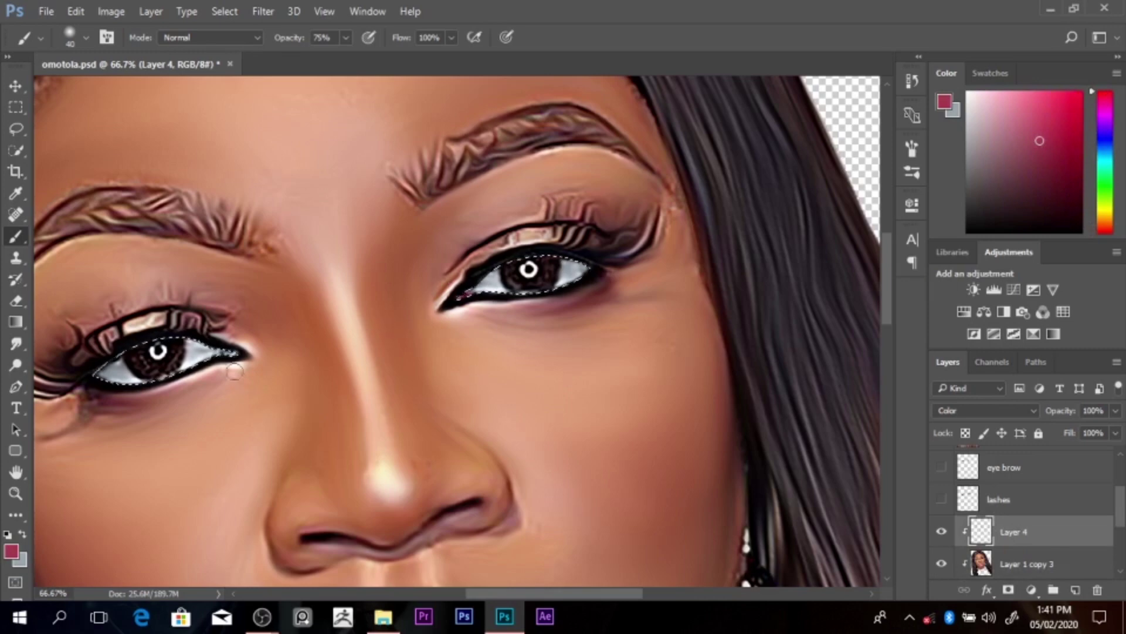
left_click(227, 354)
key("ctrl+d")
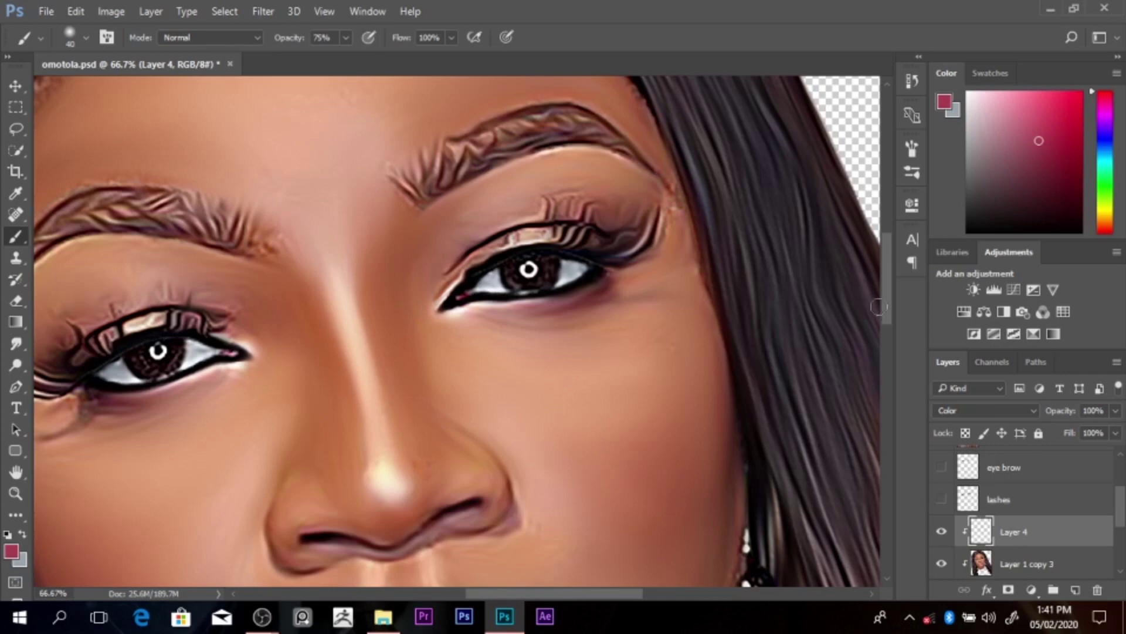
Step: Create a new clipped layer above Layer 1 copy 3, rename Layer 4 as eyes, and name the new layer lips
left_click_drag(886, 302, 885, 386)
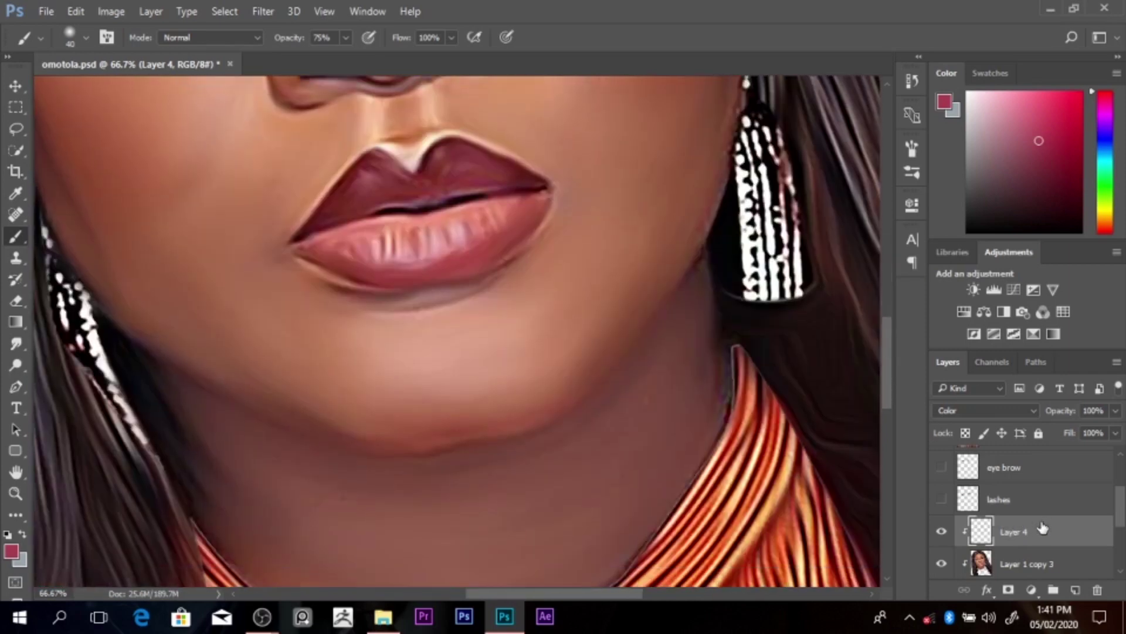
left_click(1028, 566)
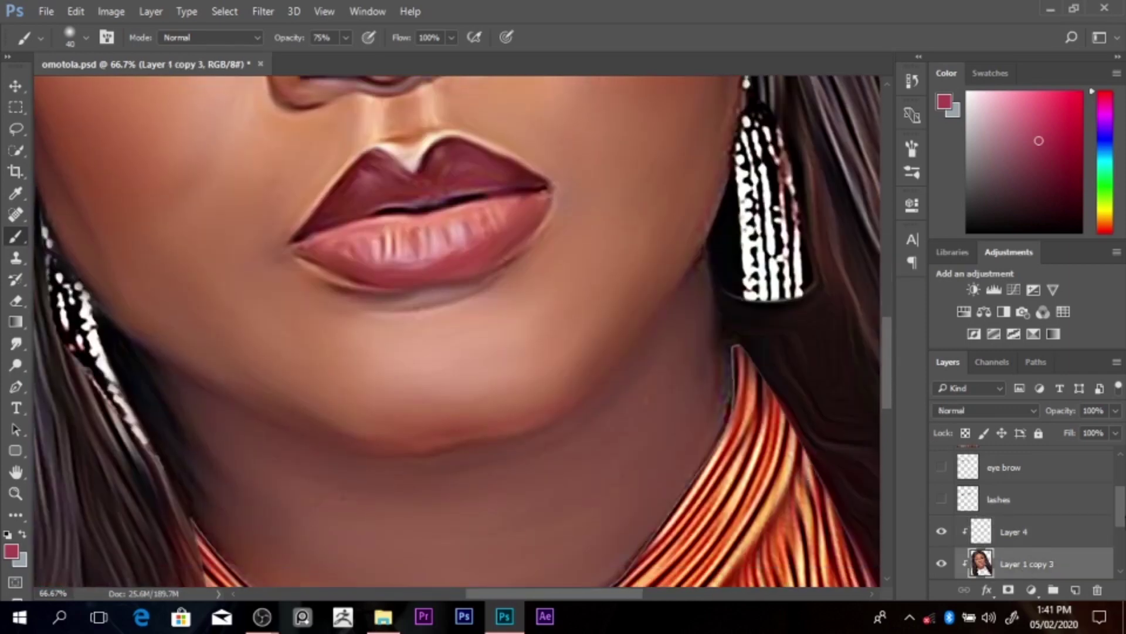
left_click(1076, 590)
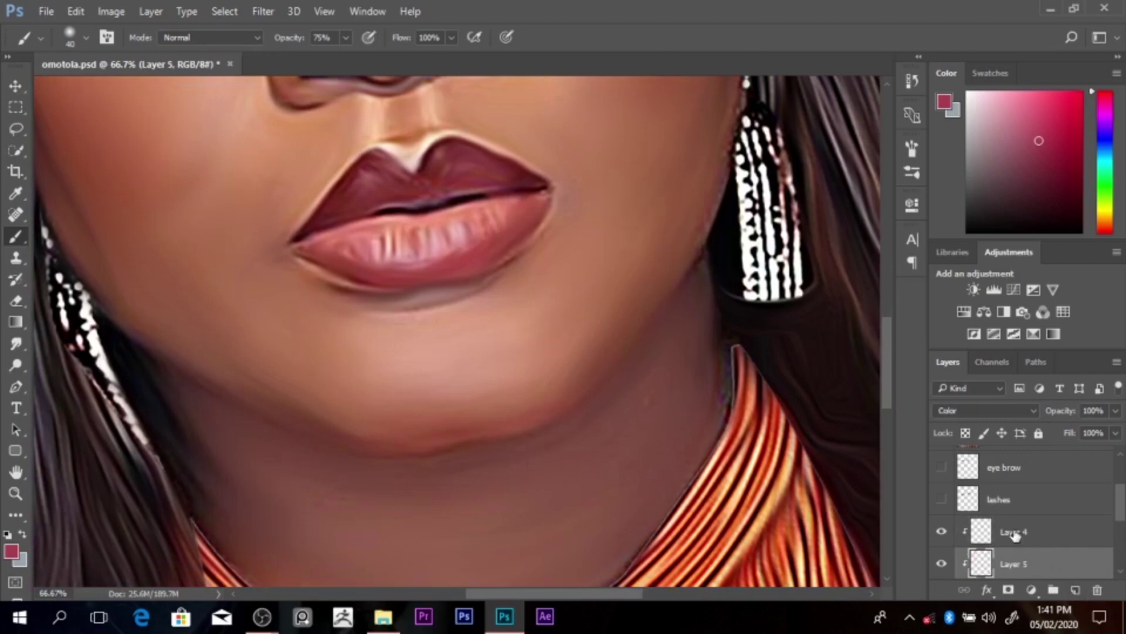
double_click(1015, 531)
type("eyes")
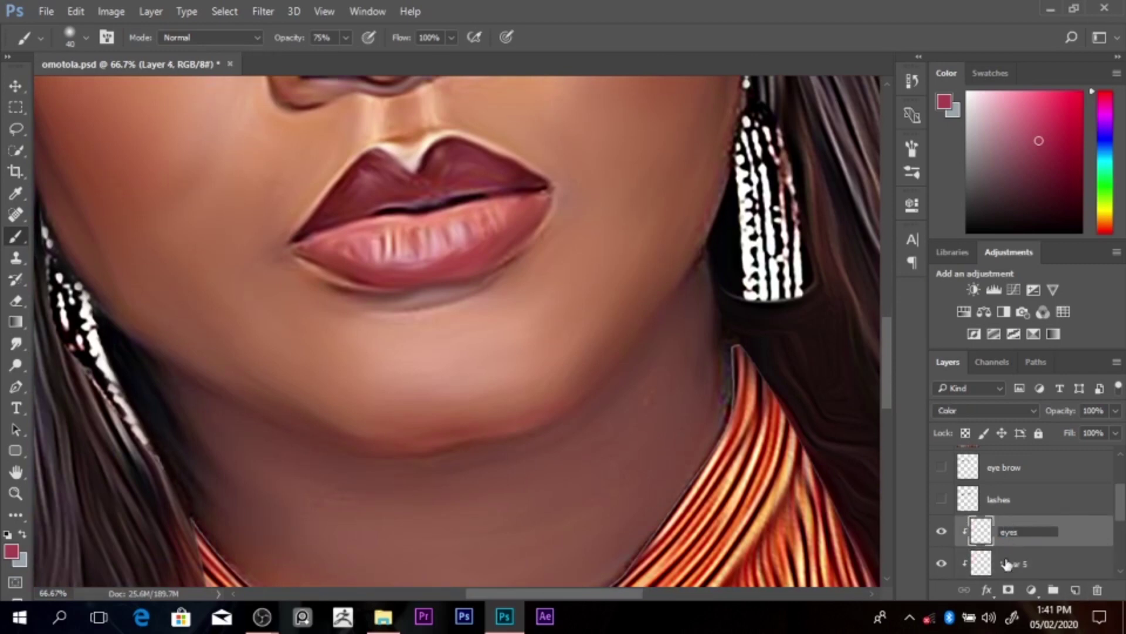
double_click(1009, 562)
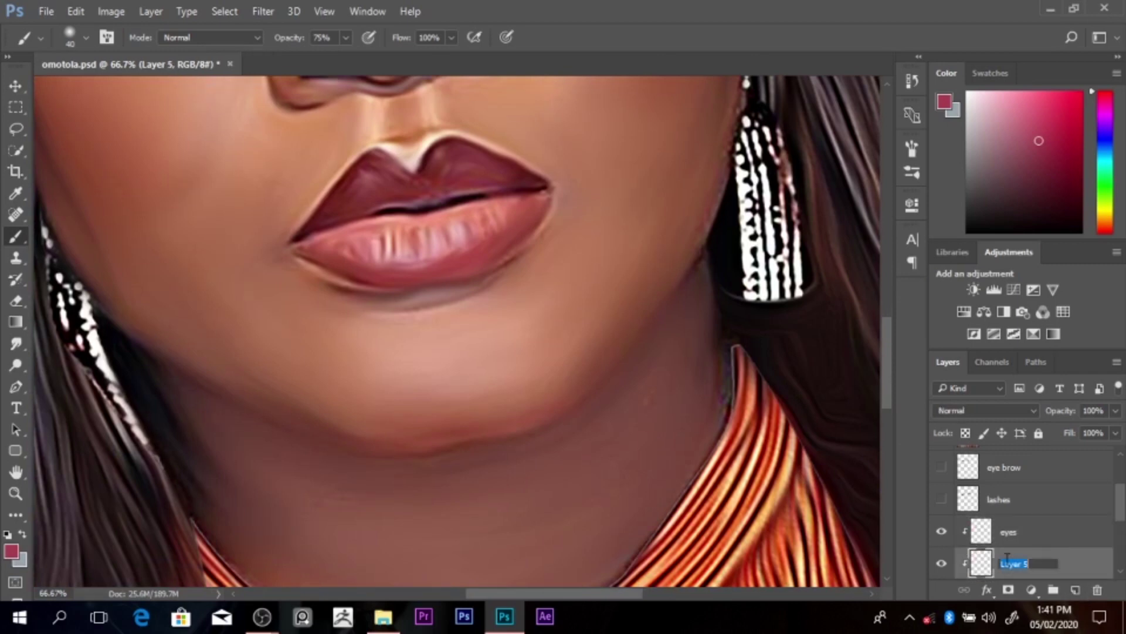
type("lips")
key("Return")
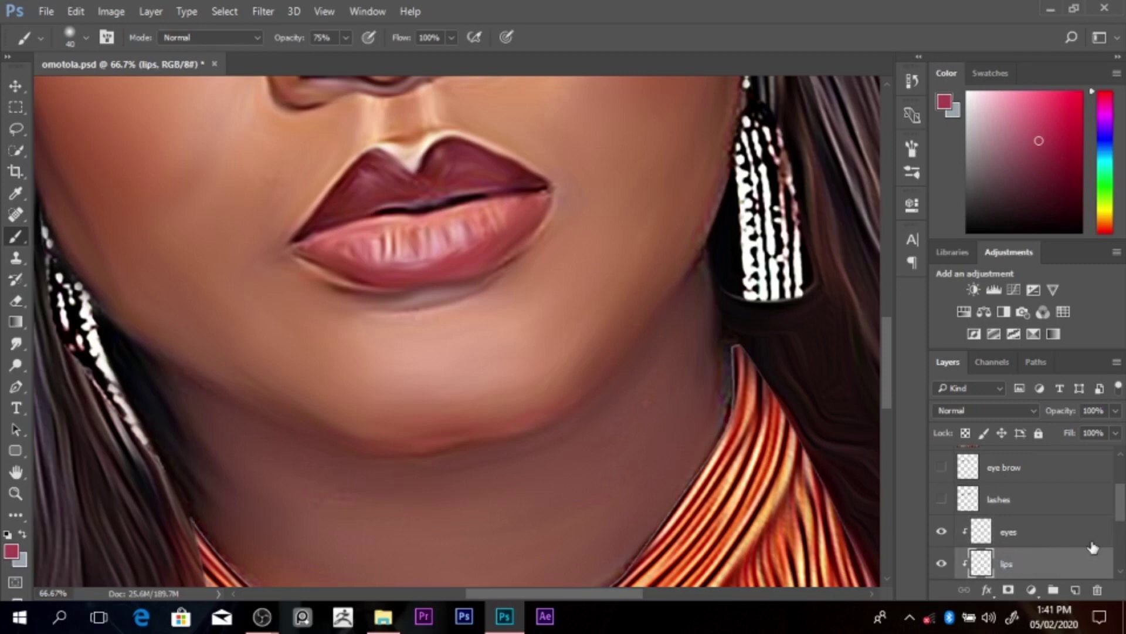
Step: Trace the outline of both lips with the Pen tool and turn the path into a selection
key("p")
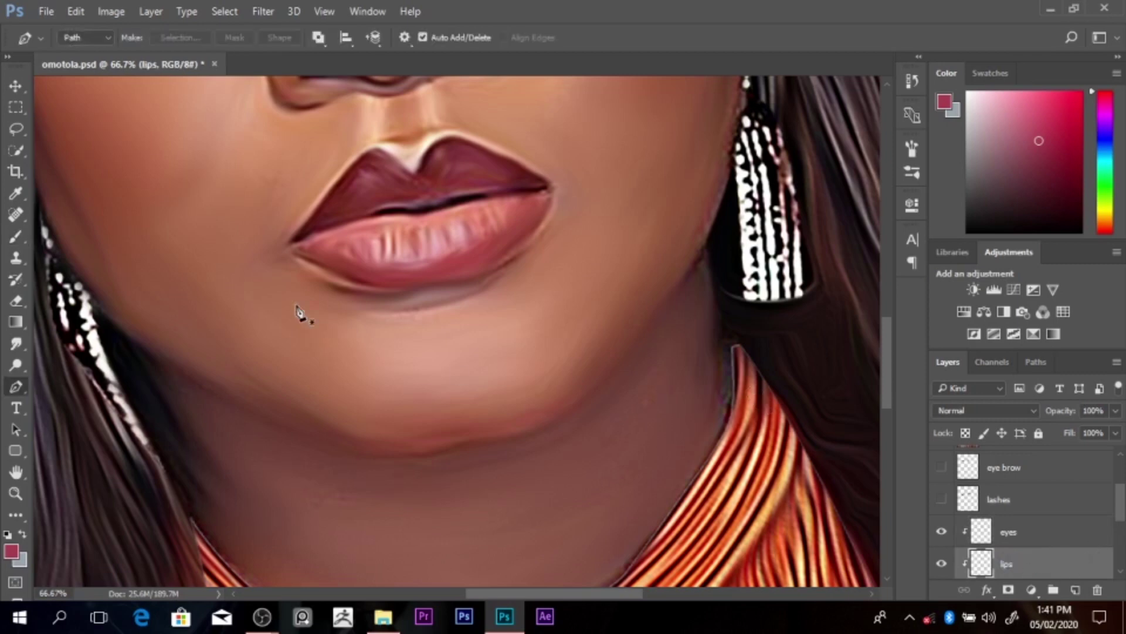
left_click_drag(351, 164, 461, 135)
left_click(372, 142)
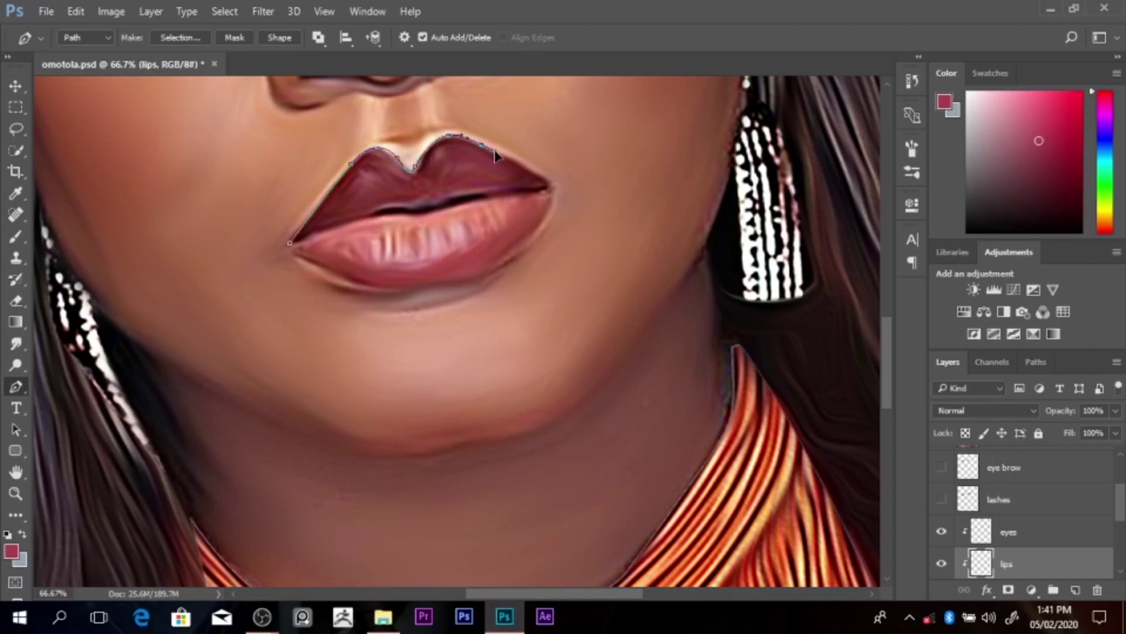
left_click_drag(551, 184, 552, 196)
left_click_drag(527, 245, 526, 246)
left_click_drag(424, 286, 406, 288)
left_click_drag(341, 277, 316, 267)
left_click(295, 256)
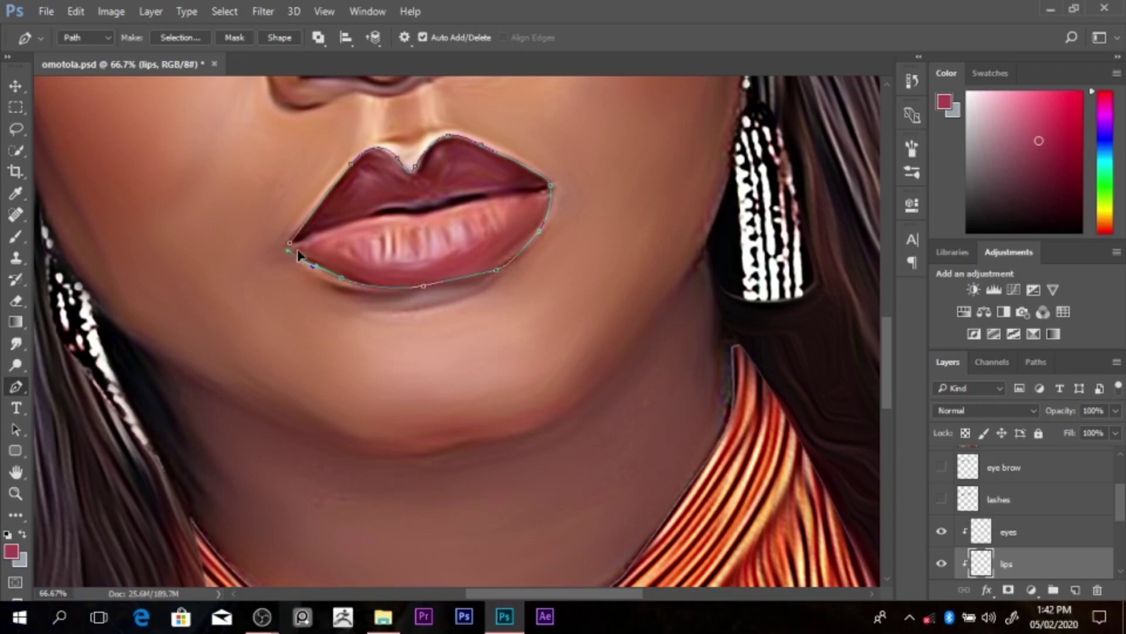
key("ctrl+Return")
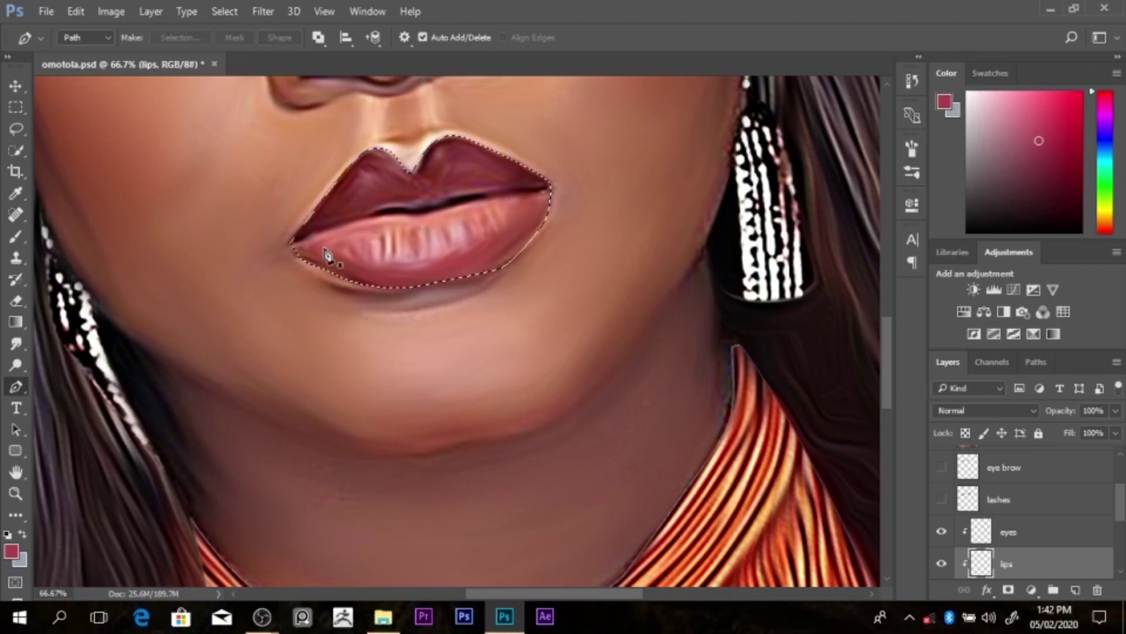
Step: Sample a muted dark red from the upper lip as the foreground color and fill the lip selection on the lips layer
key("alt")
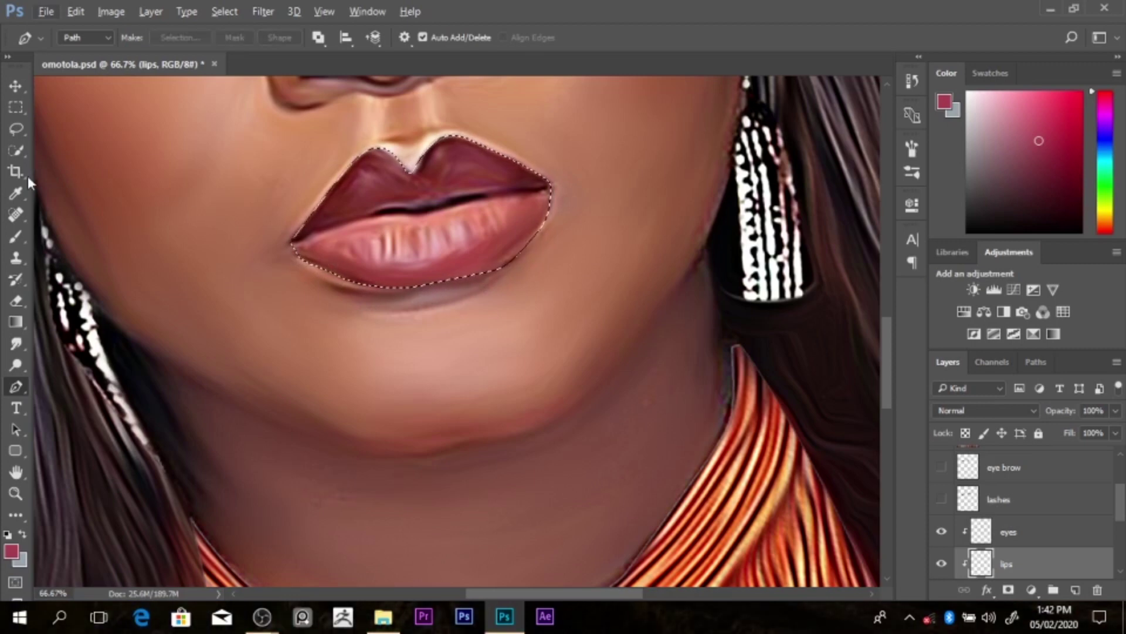
left_click(16, 193)
left_click(363, 180, "alt")
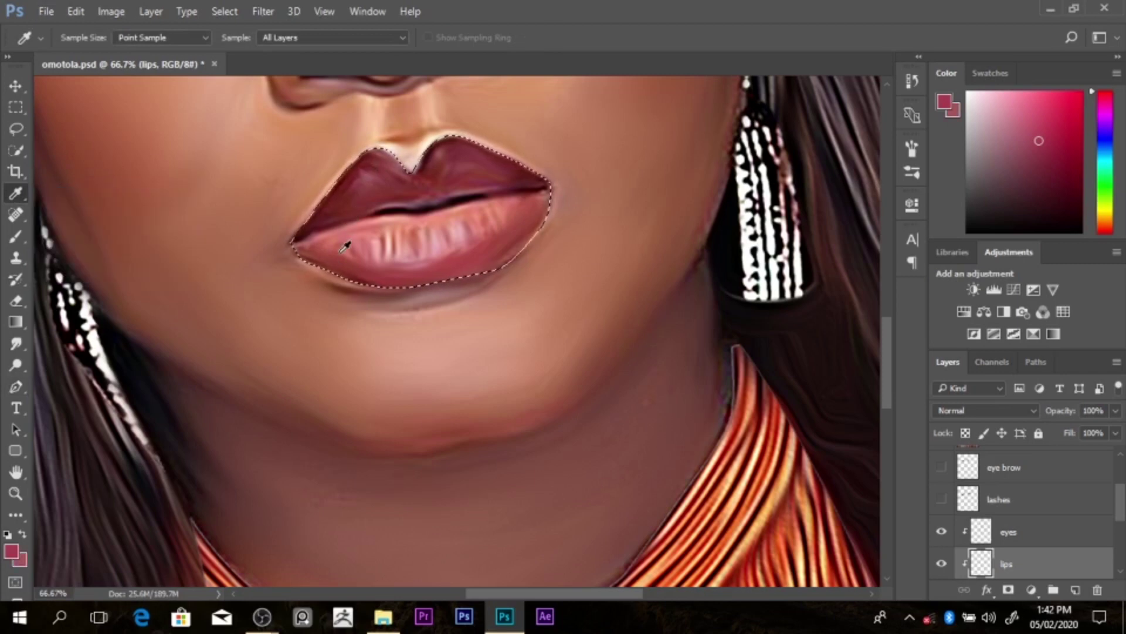
left_click(365, 197, "alt")
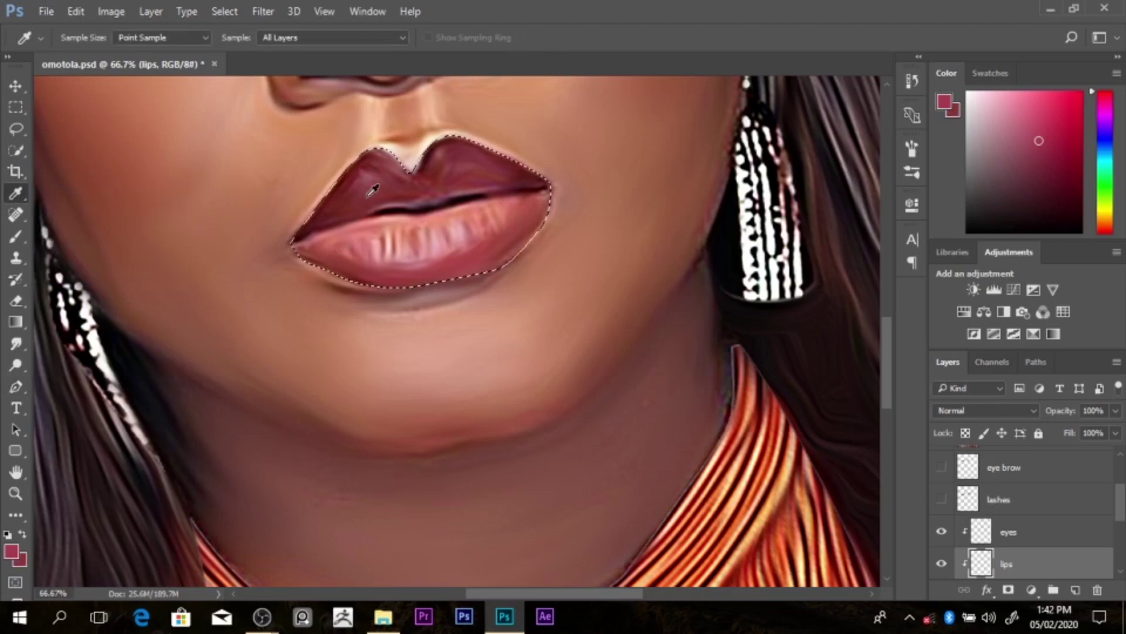
left_click(944, 107)
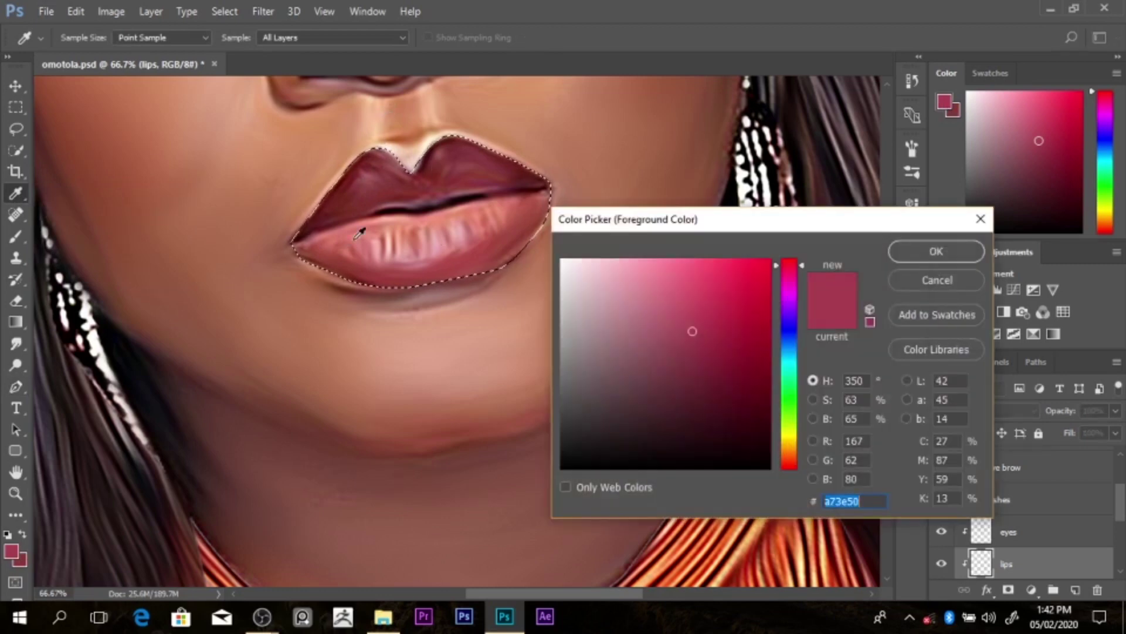
left_click(369, 177)
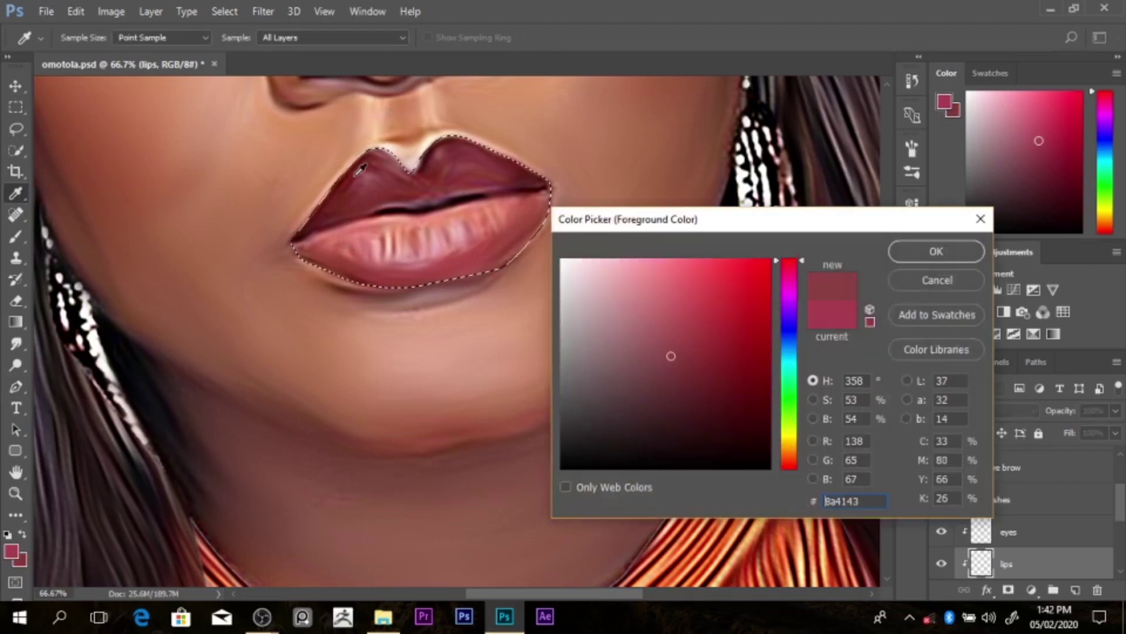
left_click(361, 171)
left_click(915, 251)
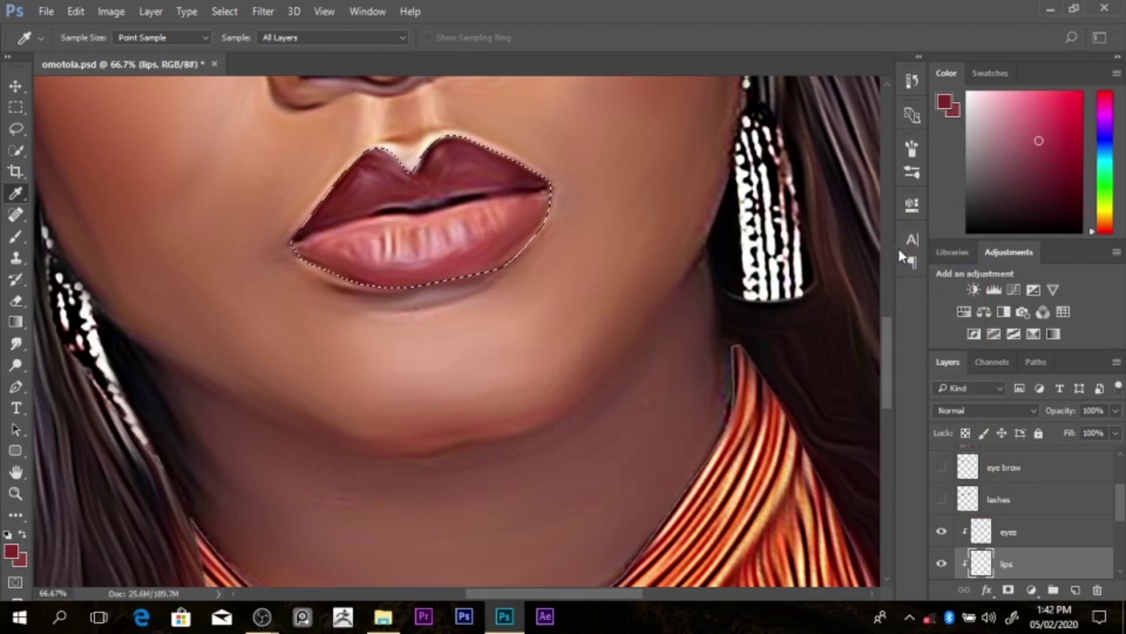
left_click(452, 166)
left_click(464, 164)
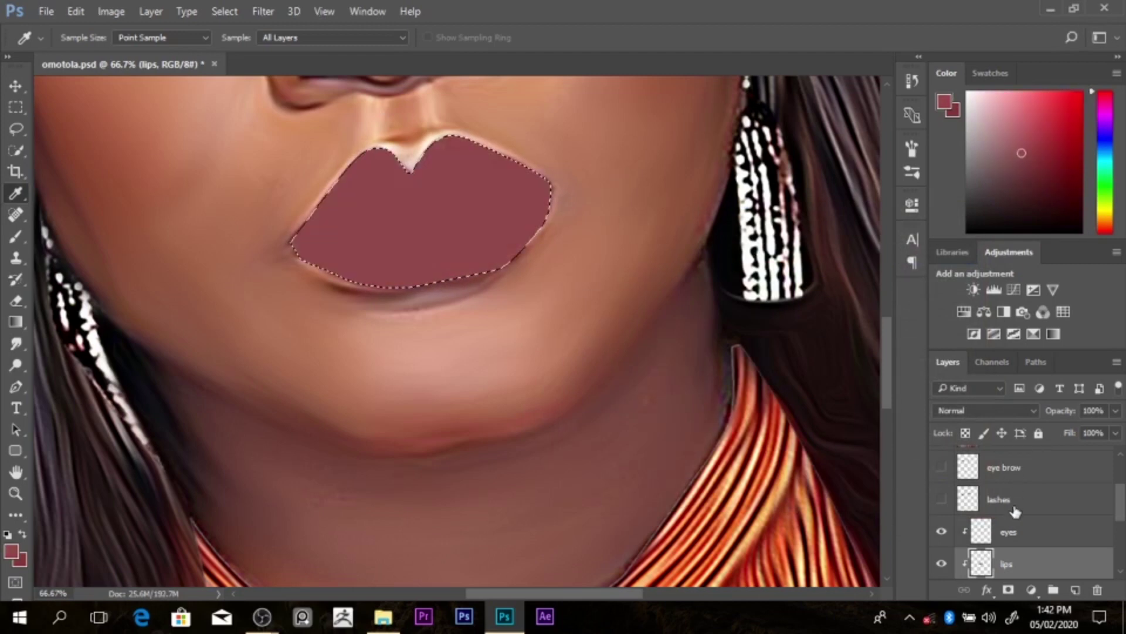
Step: Set the lips layer's blend mode to Color and toggle its visibility to compare the lips
left_click(991, 412)
left_click(984, 392)
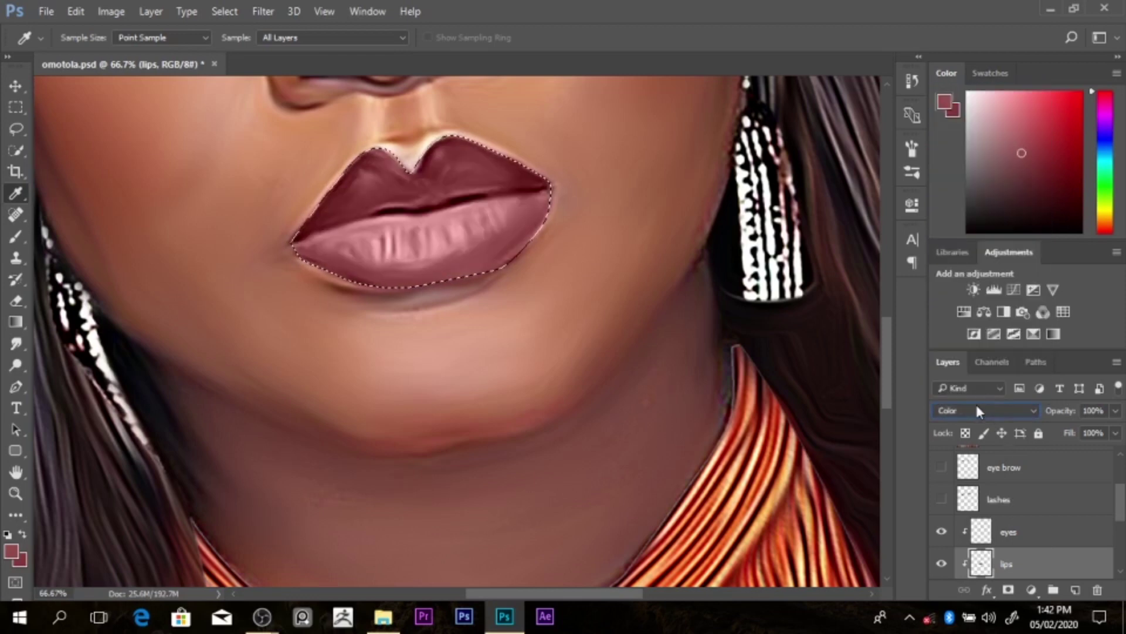
left_click(941, 563)
left_click(941, 564)
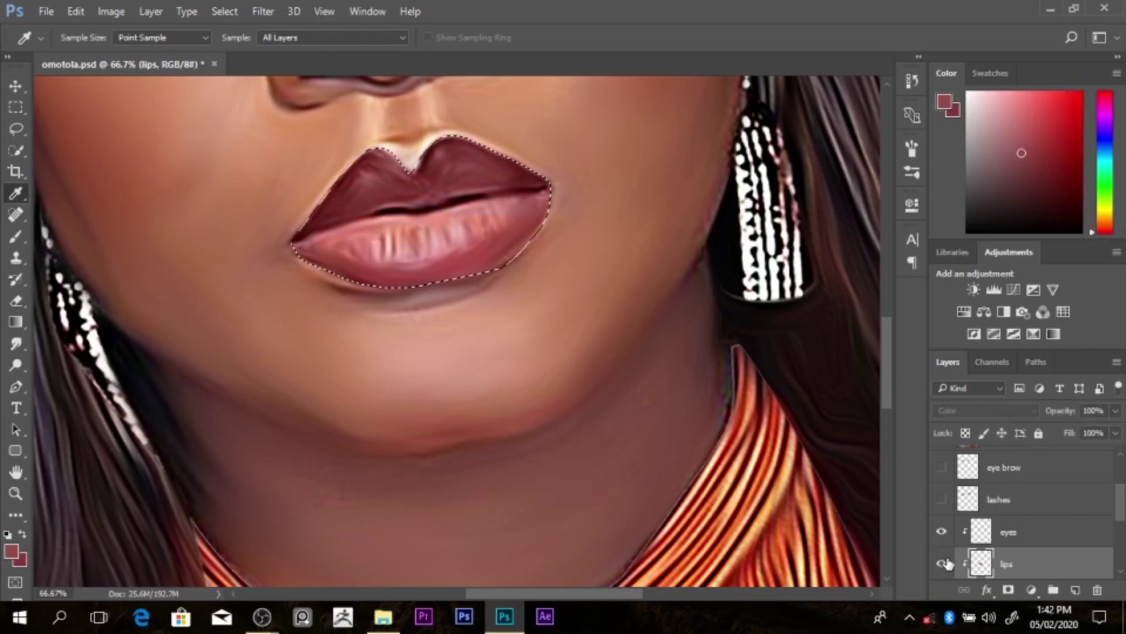
Step: Shift the foreground color's hue slightly and refill the lip selection, comparing with the lips layer hidden and shown
left_click(942, 564)
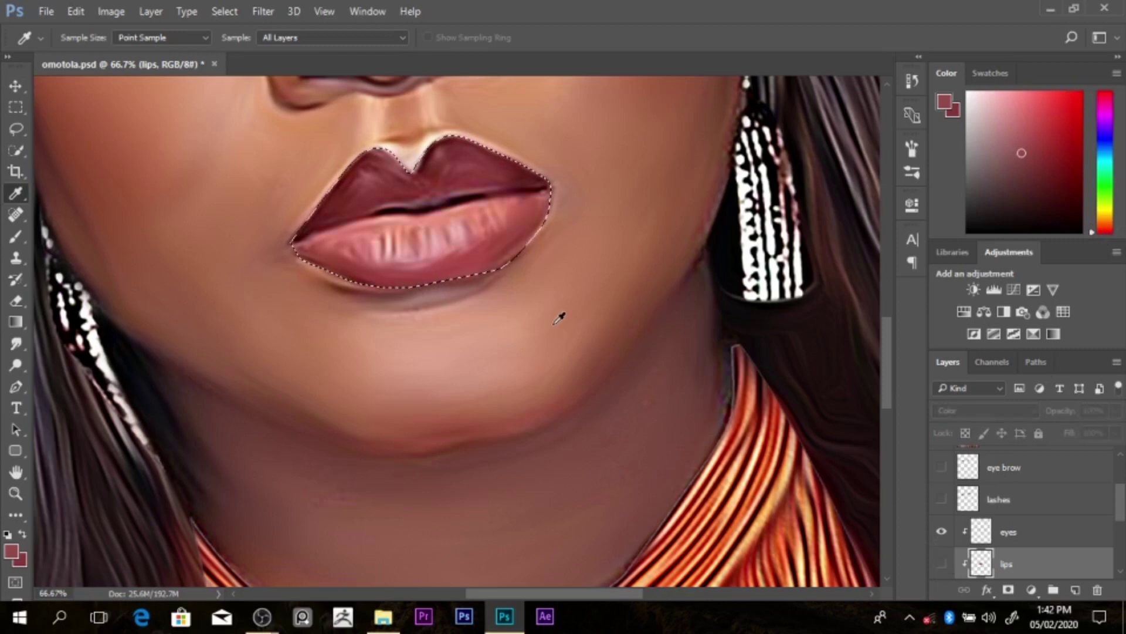
left_click(1092, 230)
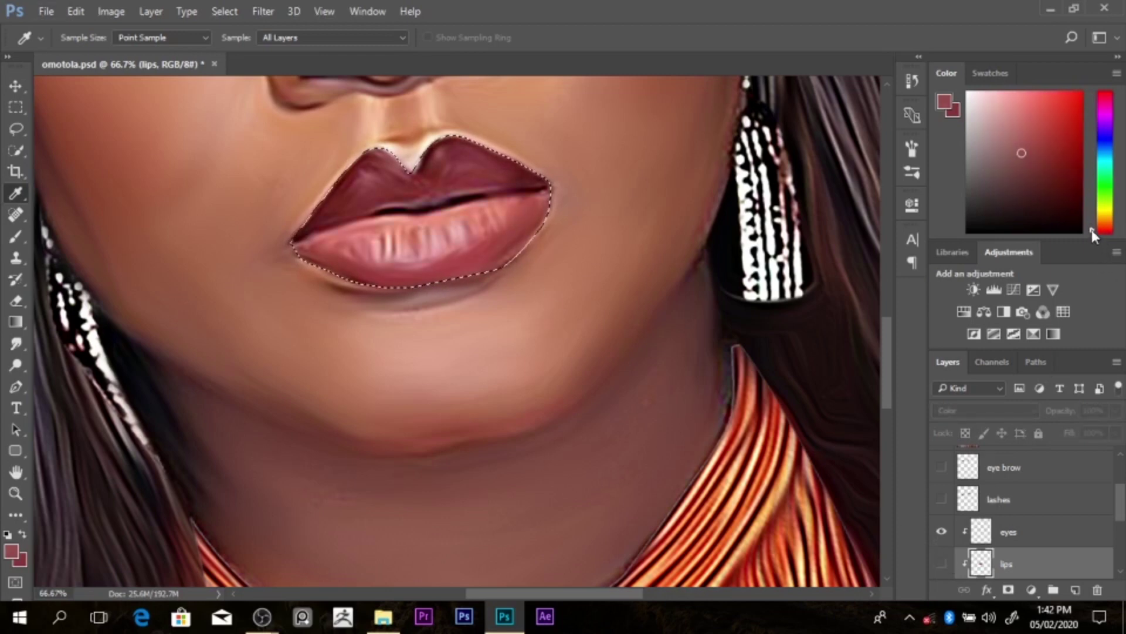
left_click(941, 564)
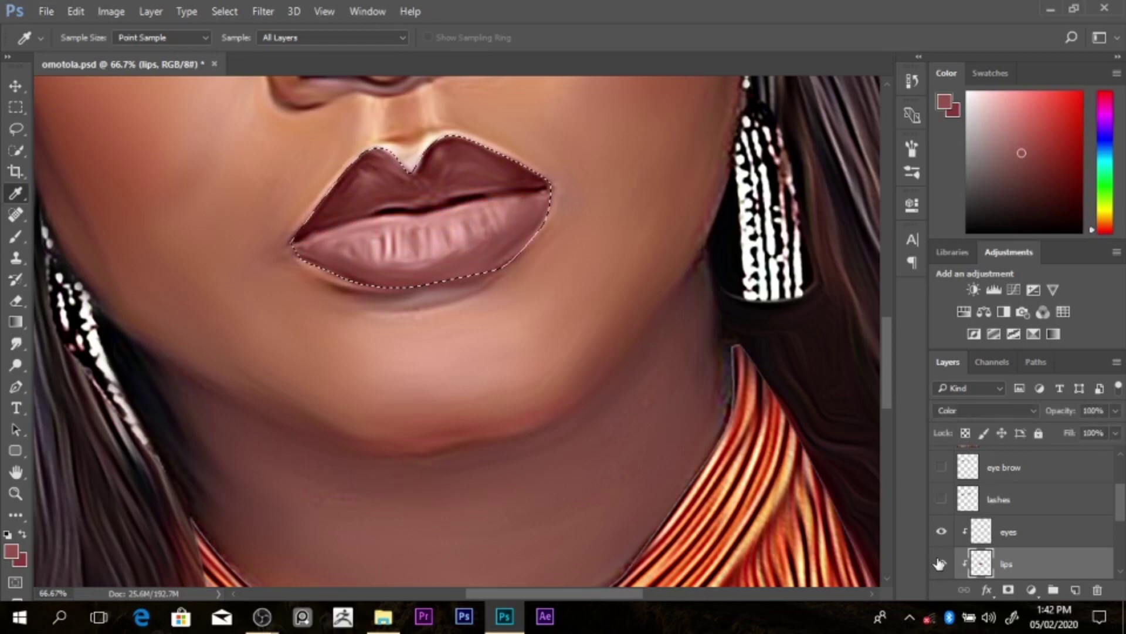
left_click(940, 563)
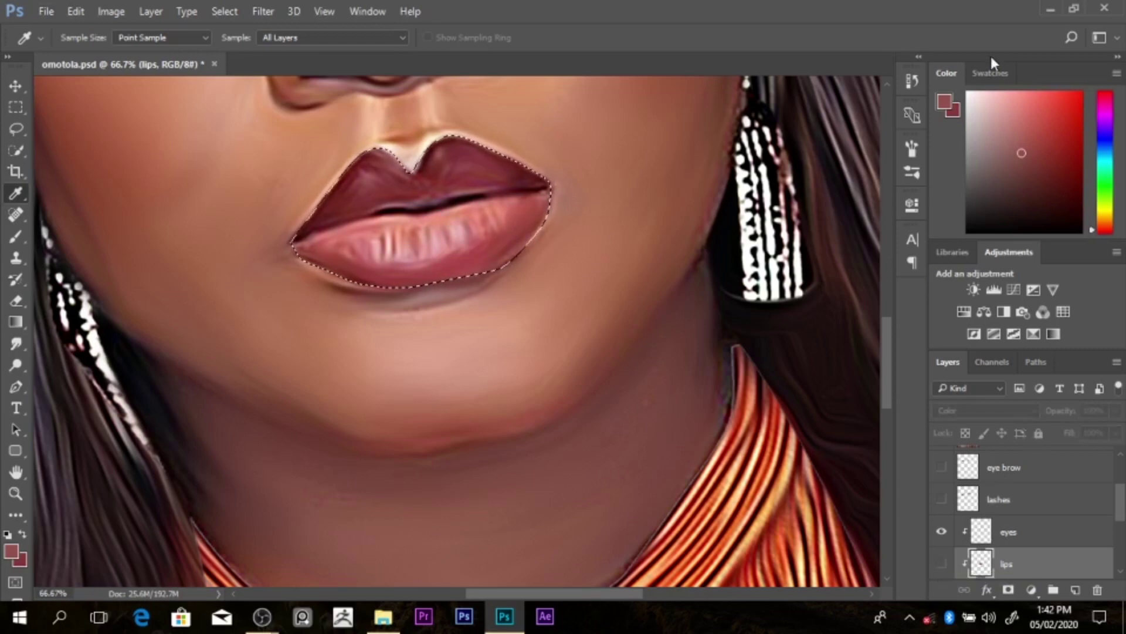
left_click(990, 72)
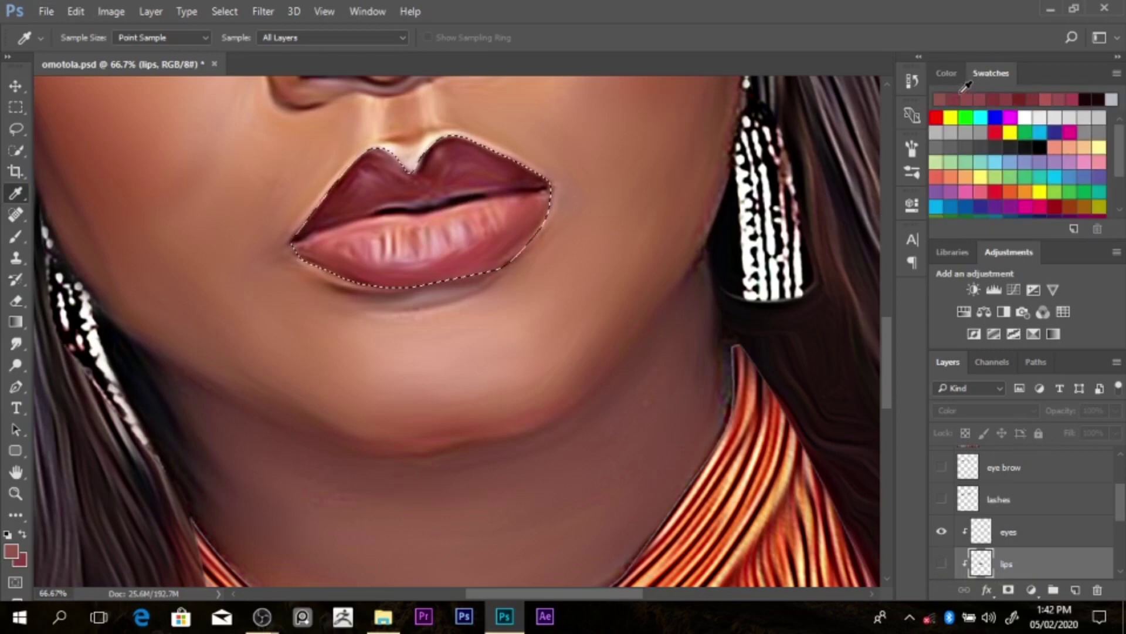
left_click(951, 76)
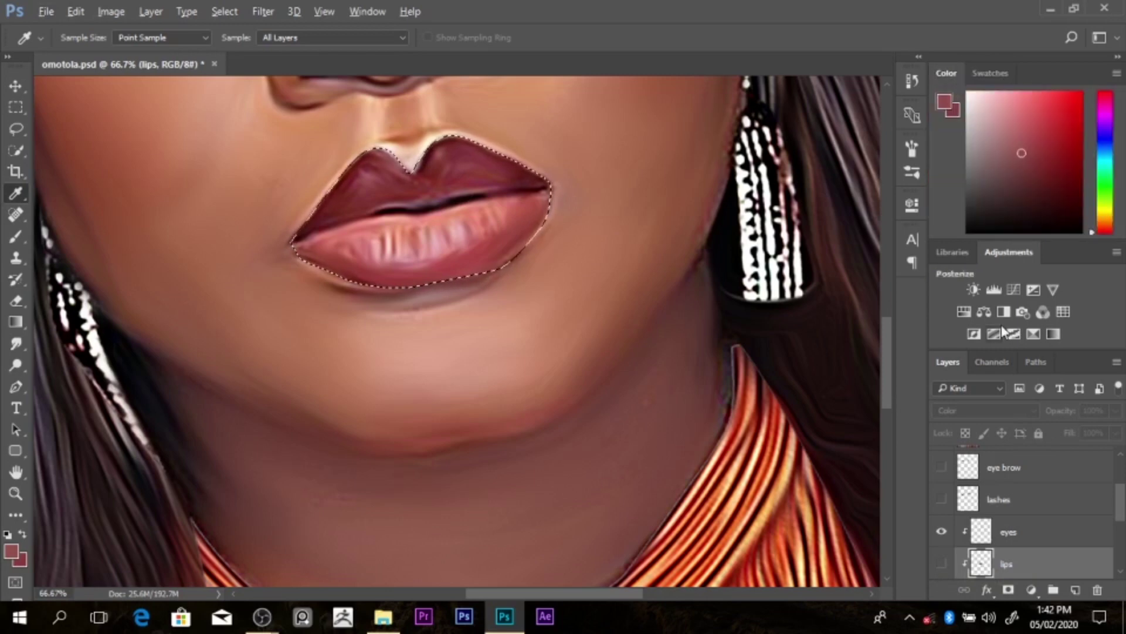
key("alt+BackSpace")
left_click(572, 245)
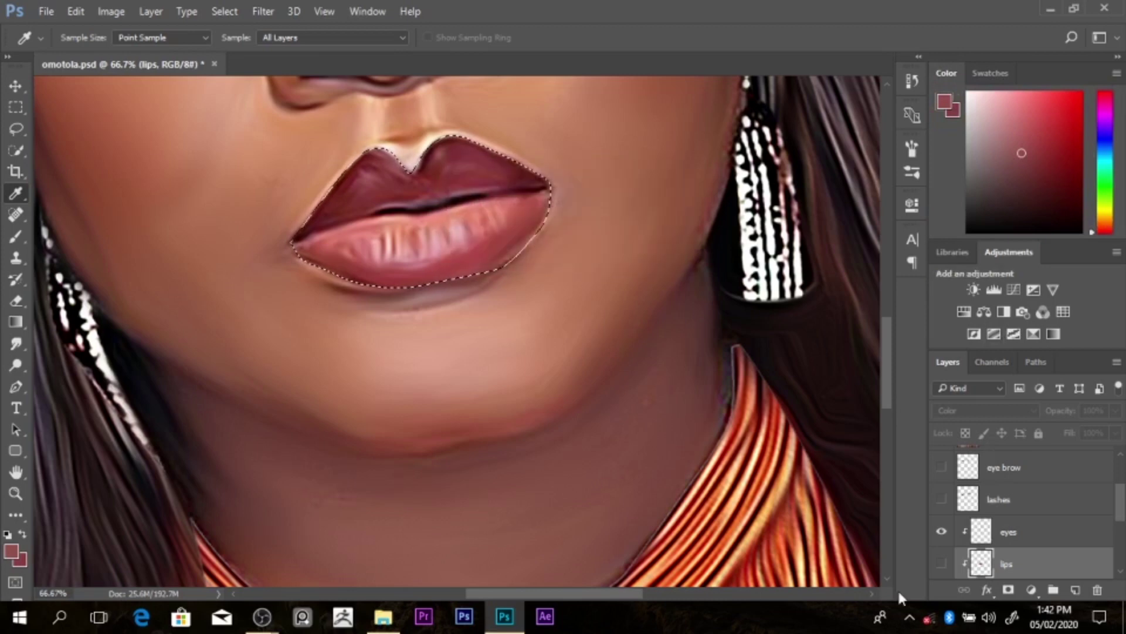
left_click(941, 564)
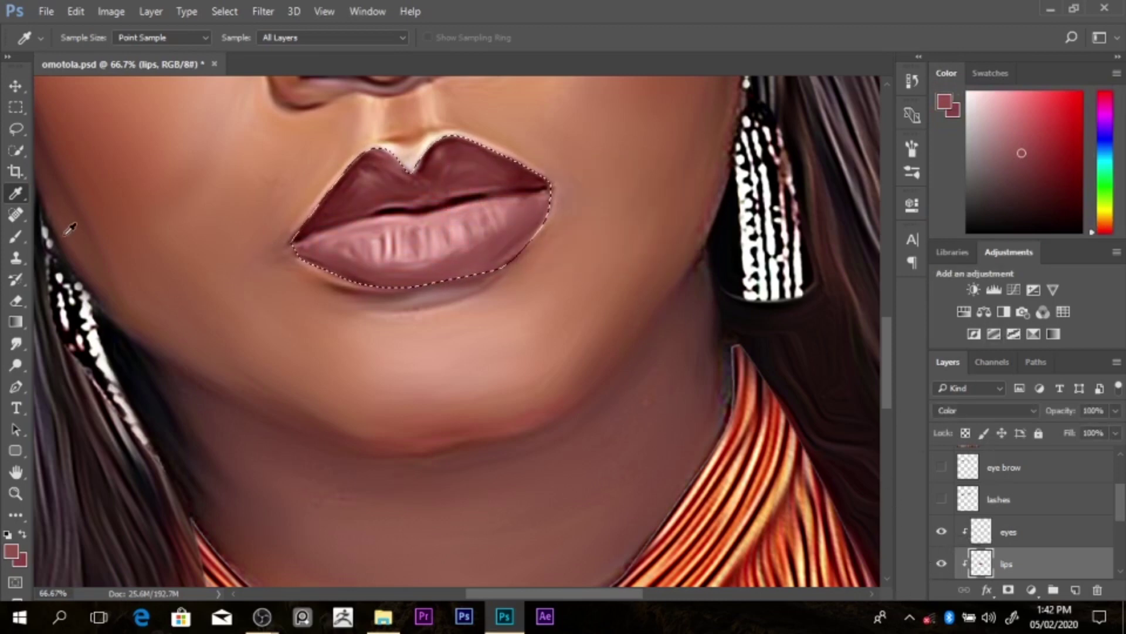
Step: With the Brush tool, sample a lighter pinkish red from the lower lip while the lips layer is hidden, then show the layer again
left_click(16, 236)
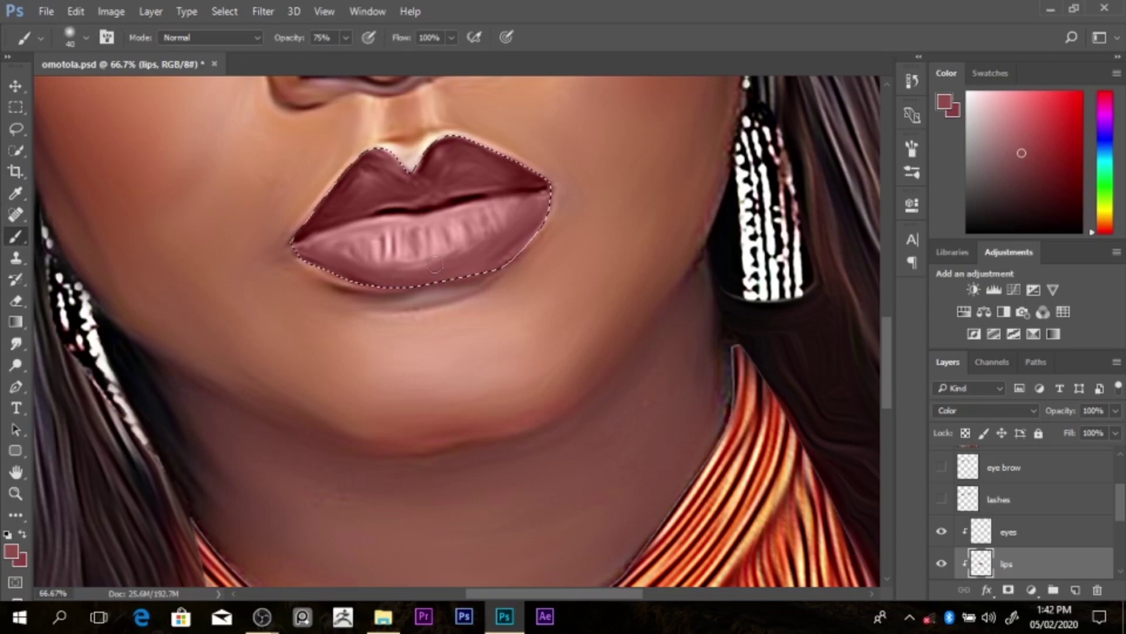
left_click(941, 563)
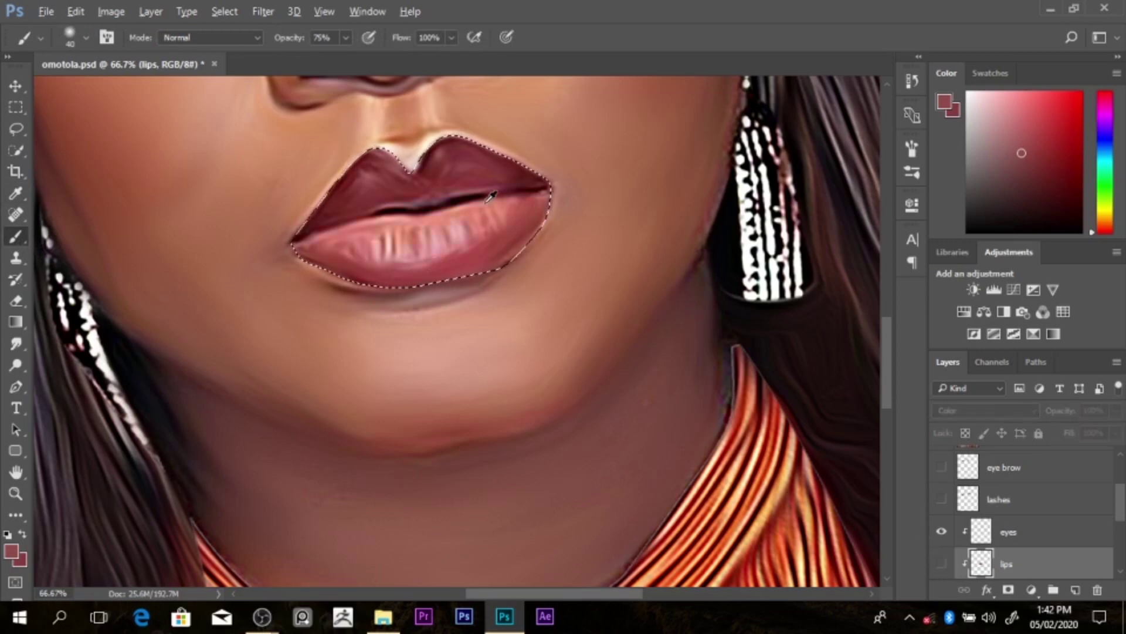
left_click(486, 209, "alt")
left_click(477, 241, "alt")
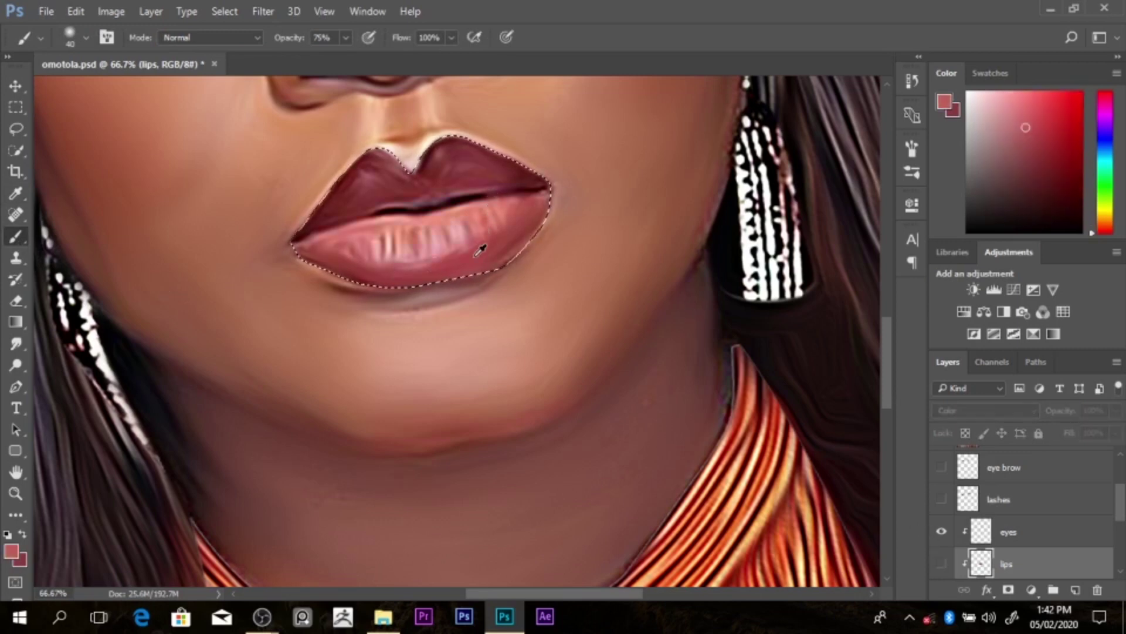
left_click(940, 564)
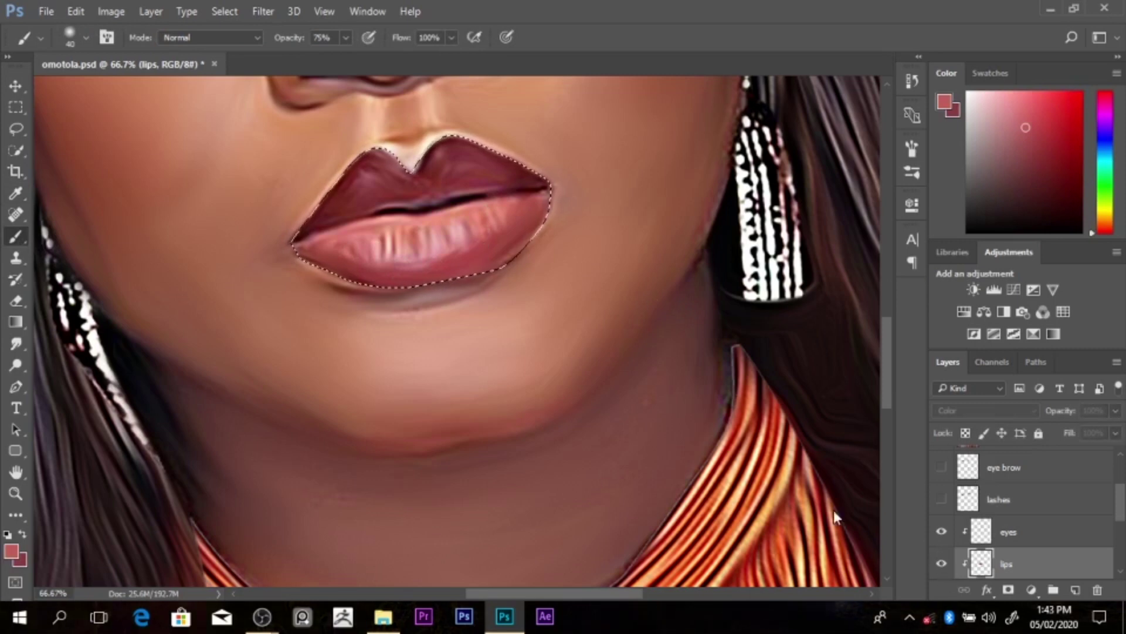
Step: Enlarge the brush and paint the lower lip with the sampled pinkish red on the lips layer
key("]")
key("]")
key("]")
key("]")
key("]")
key("]")
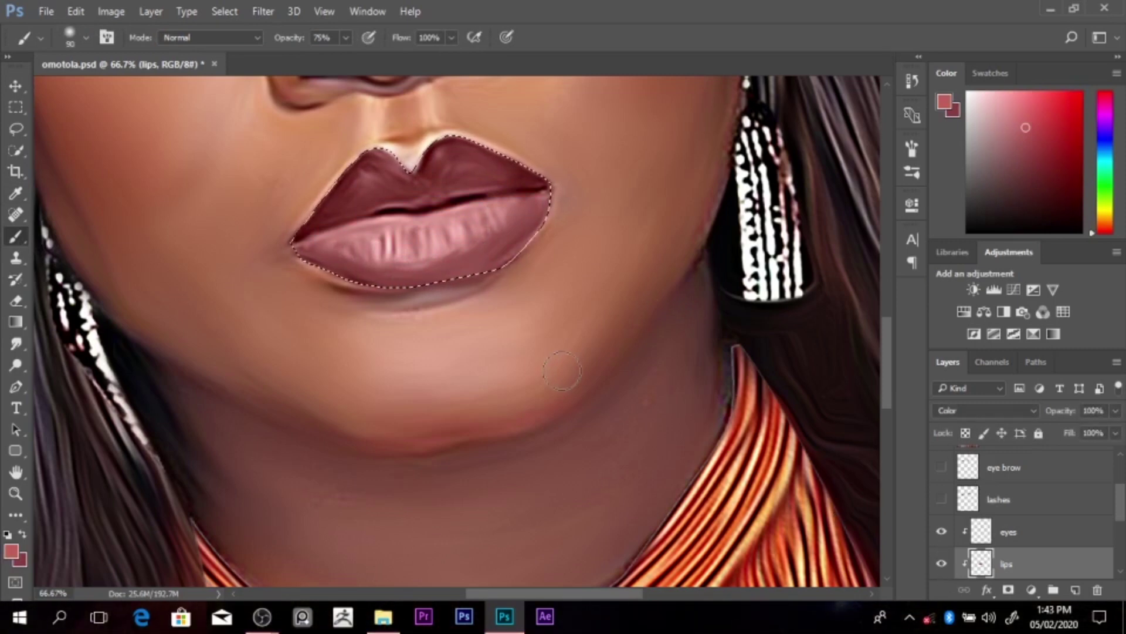
key("bracketright")
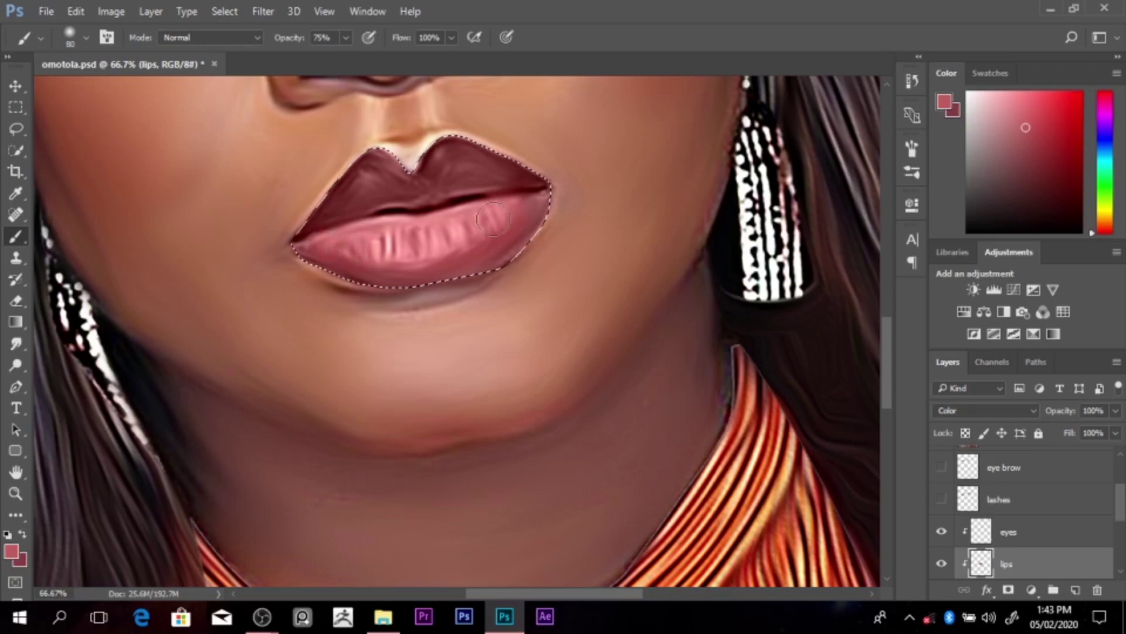
Step: Shift the foreground color to a brighter, pinker tone, paint the lower lip with a size 60 brush, and deselect
left_click(1036, 120)
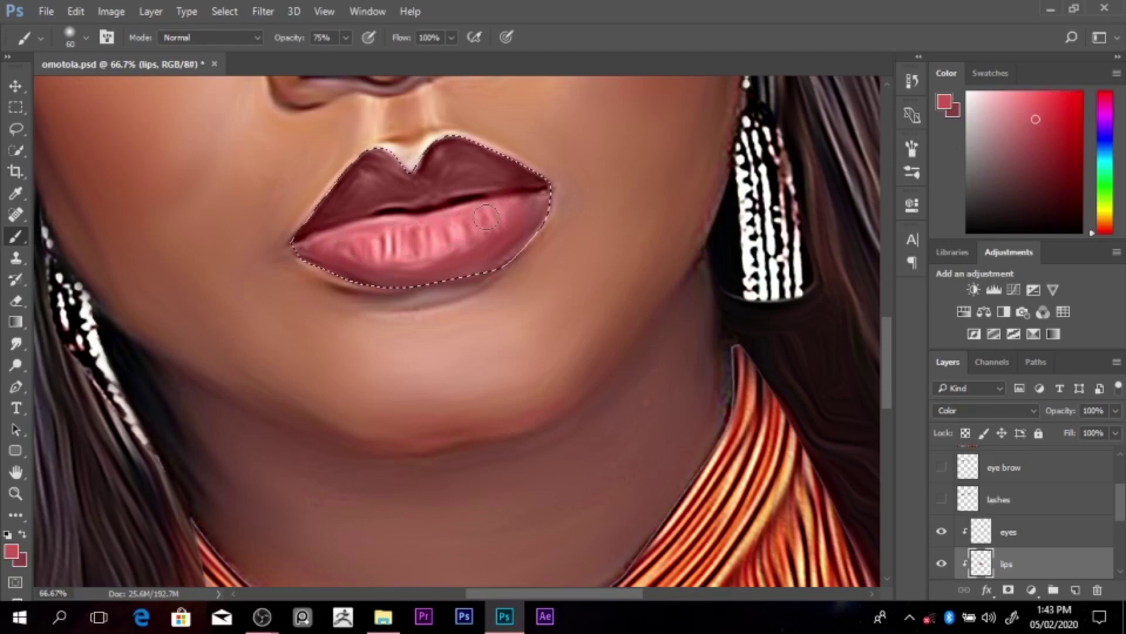
left_click_drag(1094, 231, 1108, 94)
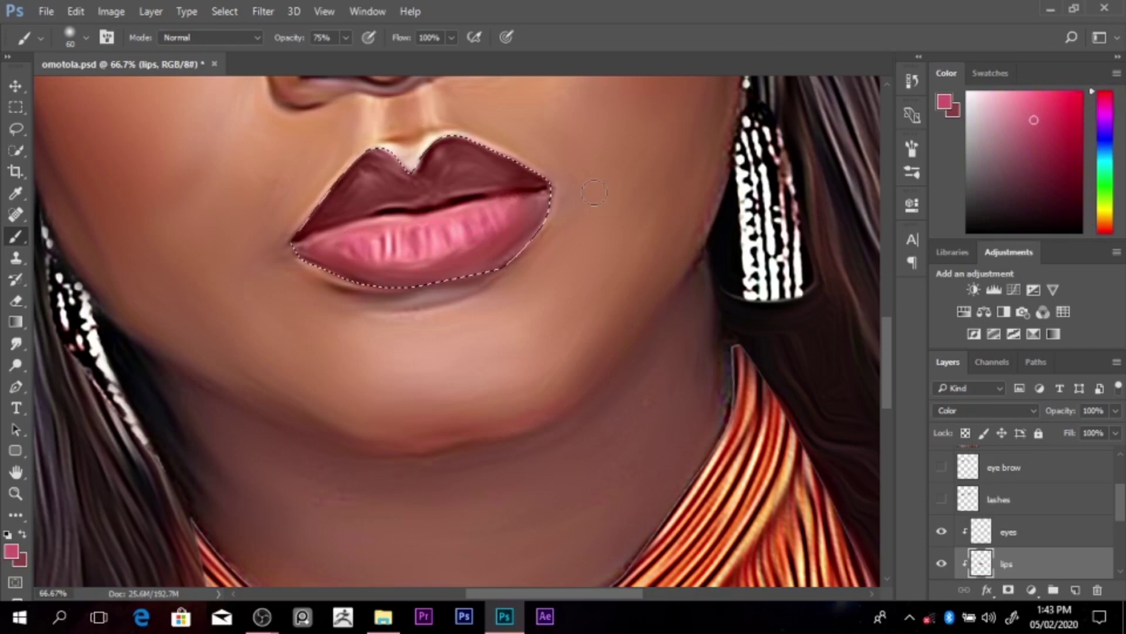
scroll(663, 185, "down", 1)
key("ctrl+d")
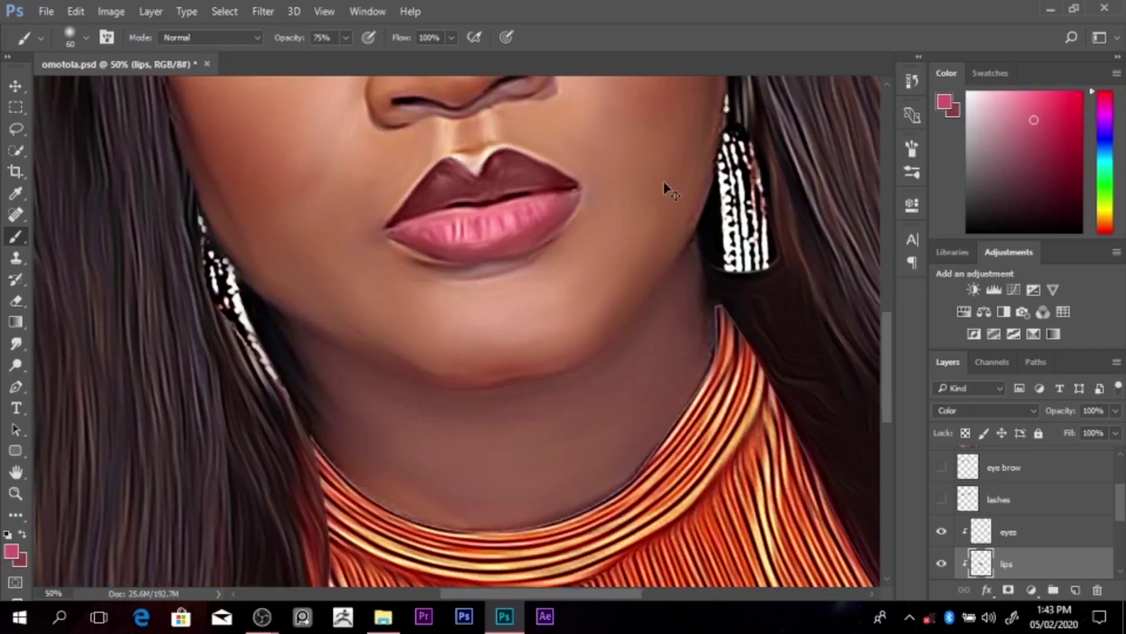
scroll(660, 194, "down", 2)
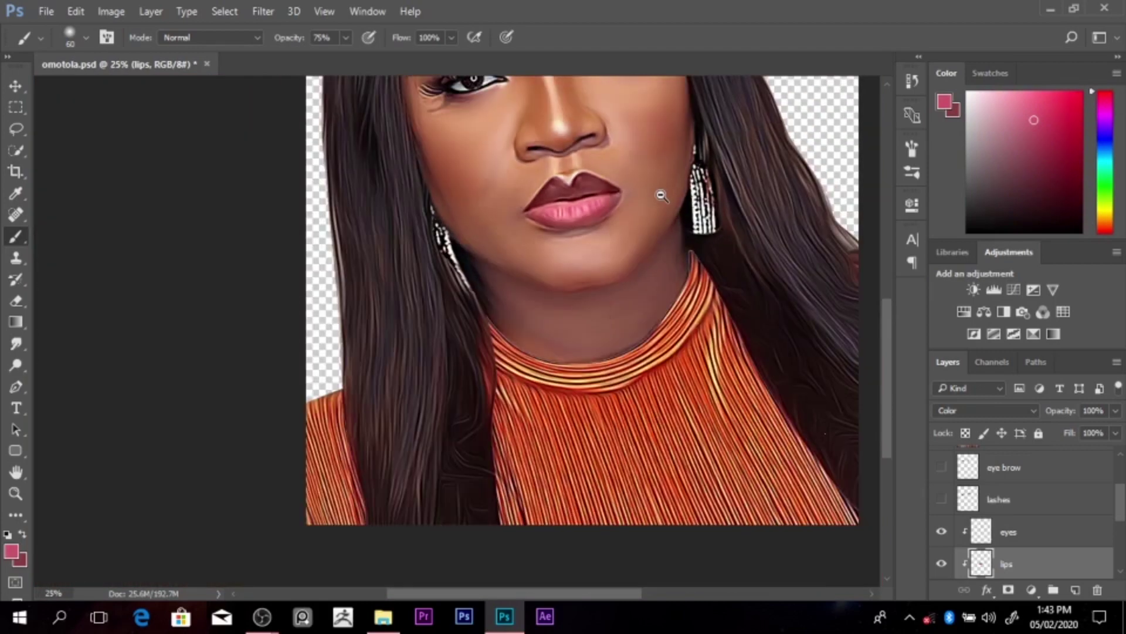
scroll(661, 195, "down", 1)
Step: Create a new clipped layer above Layer 1 copy 3 and fill it with a light peach skin color sampled from the face
left_click(535, 294, "ctrl")
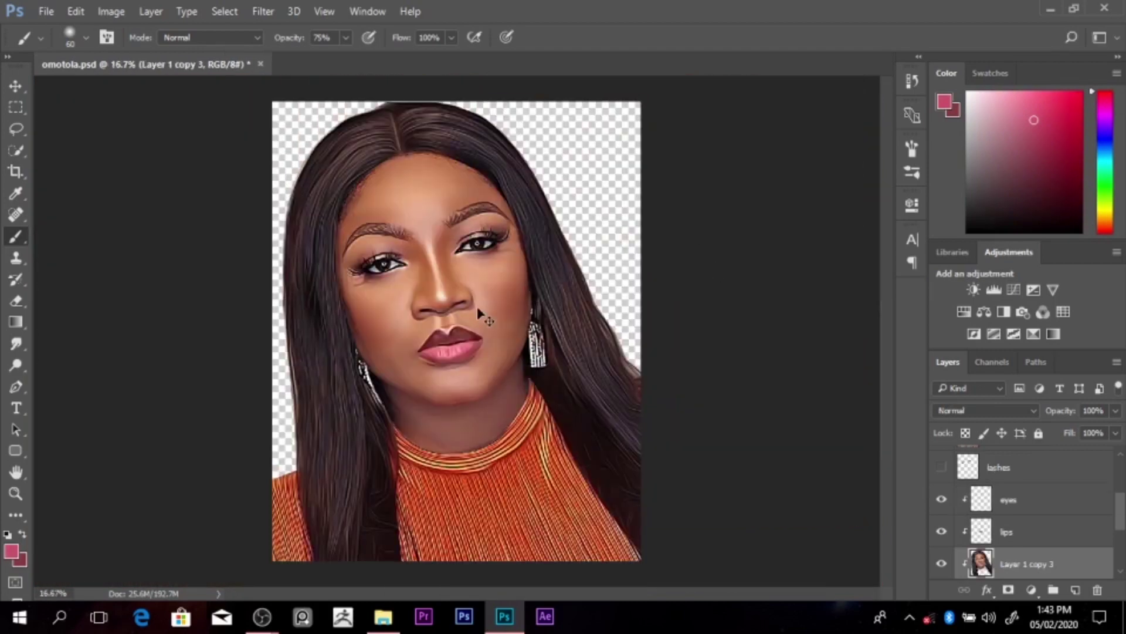
left_click(1075, 590)
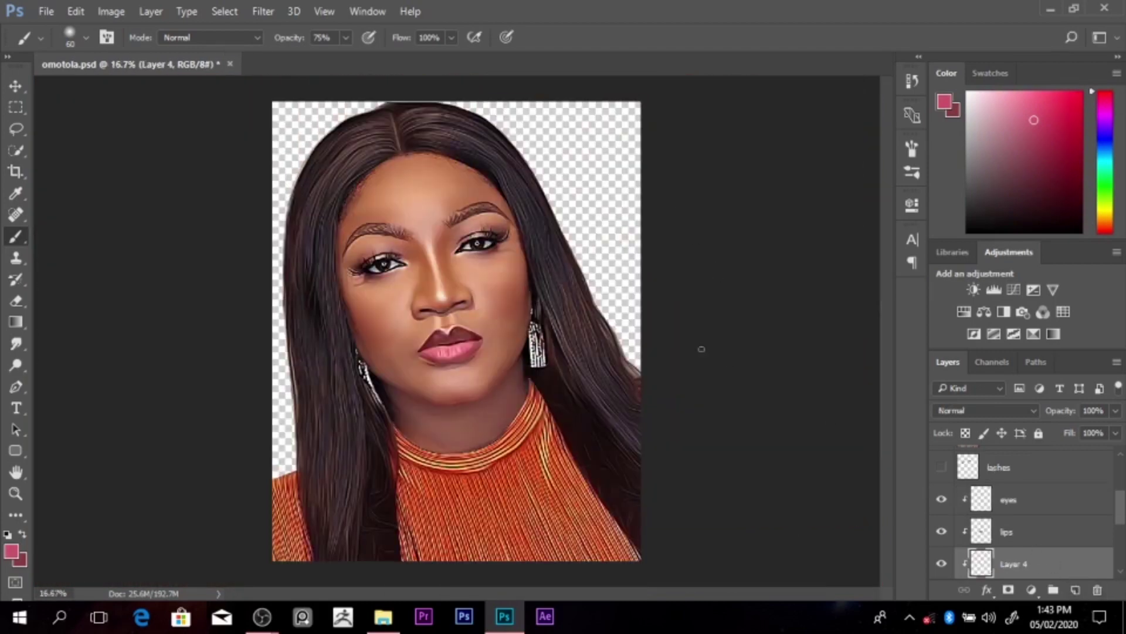
left_click(476, 270, "alt")
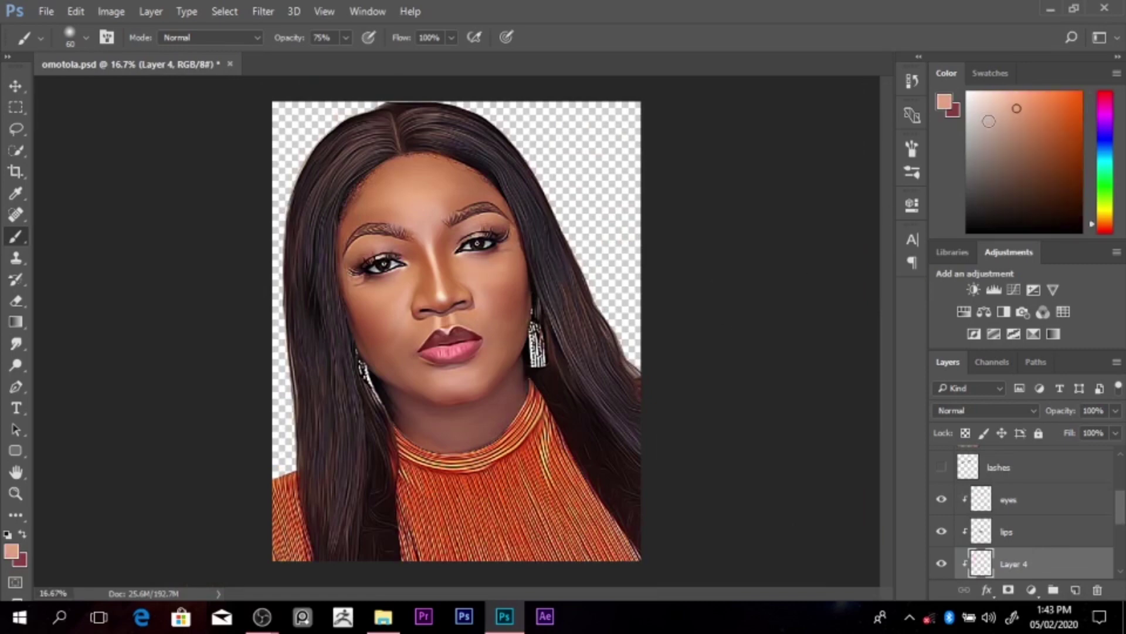
key("alt+BackSpace")
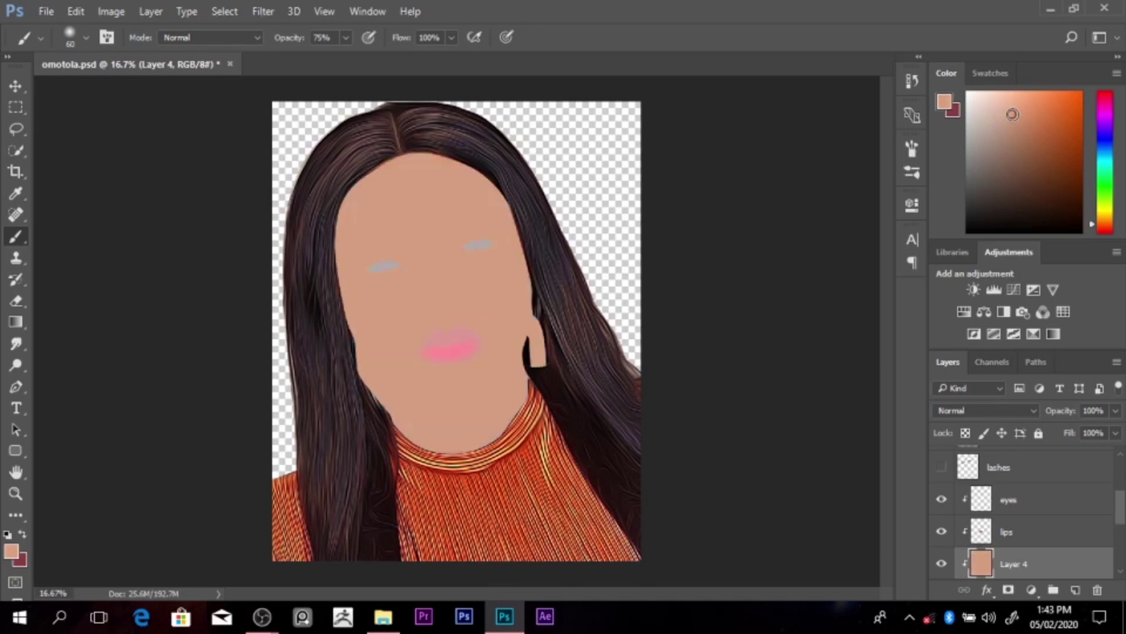
Step: Set Layer 4's blend mode to Color and refill it with a peach skin tone resampled from the face while the layer is hidden
left_click(984, 410)
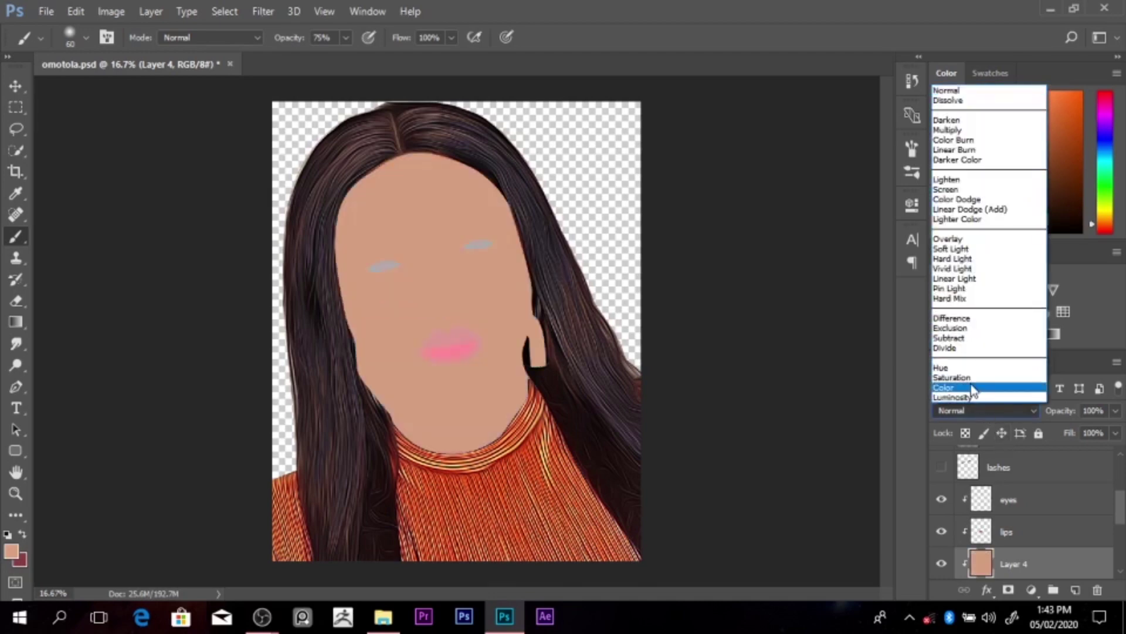
left_click(972, 387)
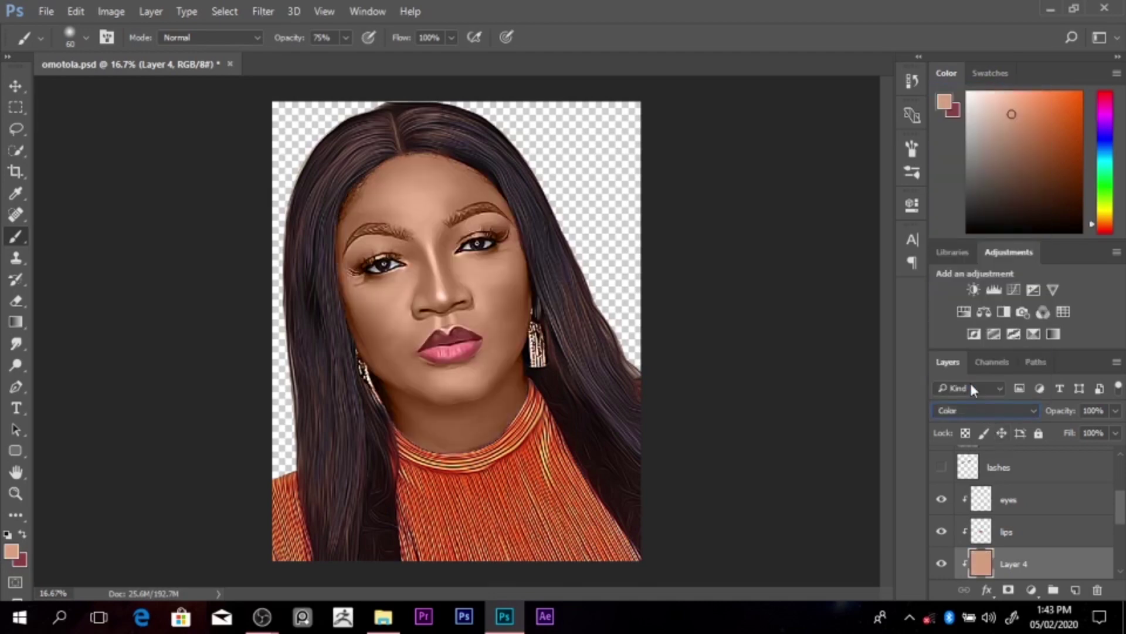
left_click(942, 566)
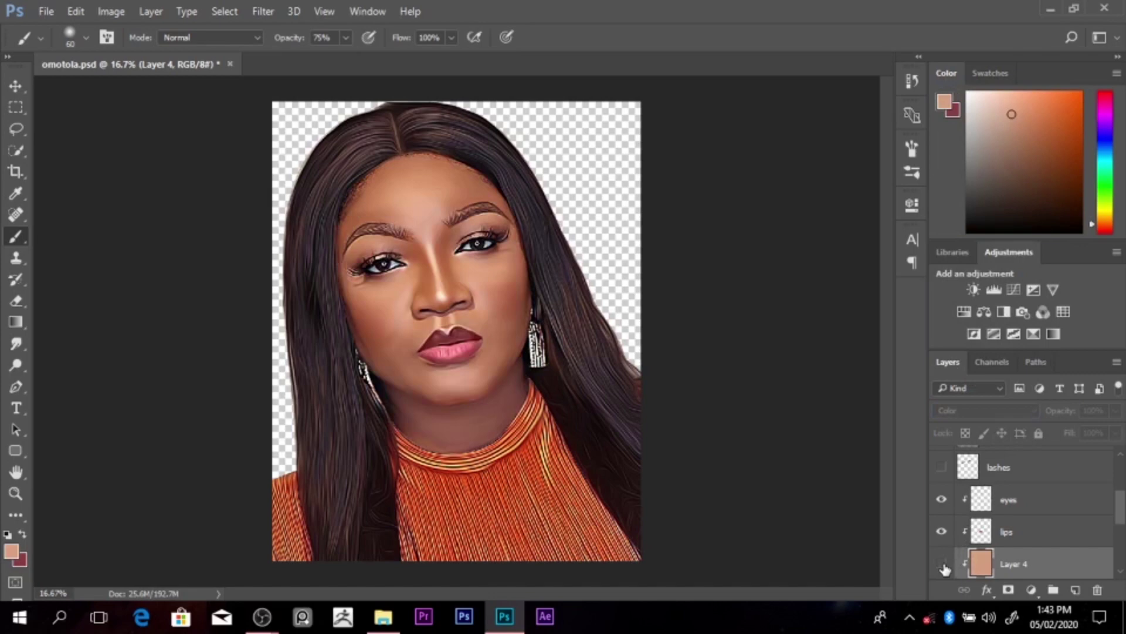
left_click(493, 318, "alt")
left_click(480, 310, "alt")
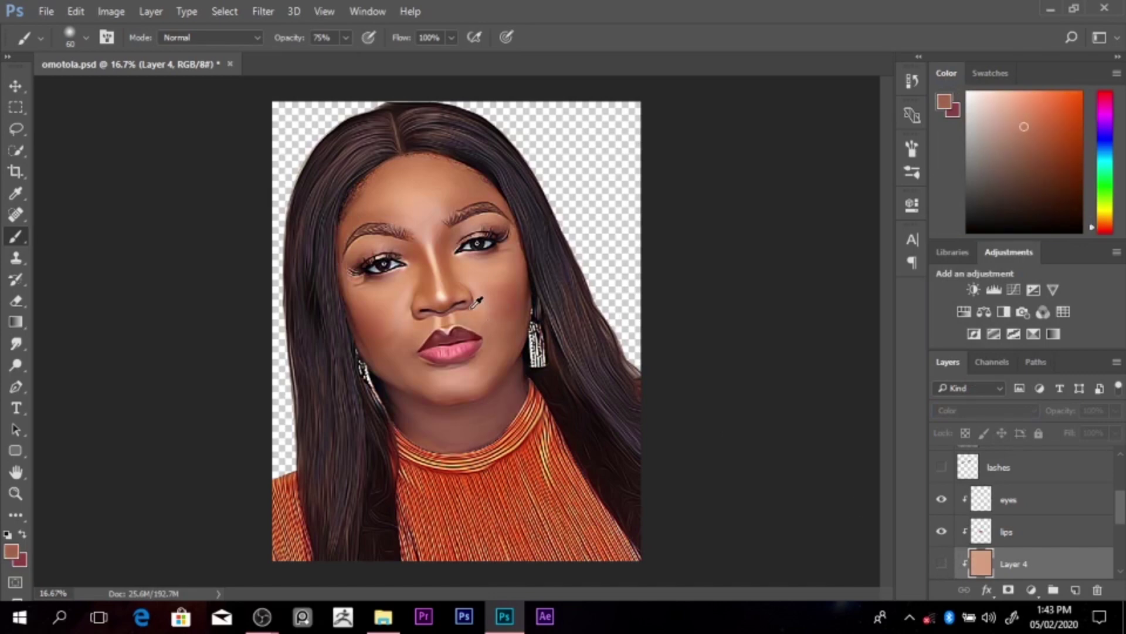
left_click(476, 317, "alt")
left_click(942, 564)
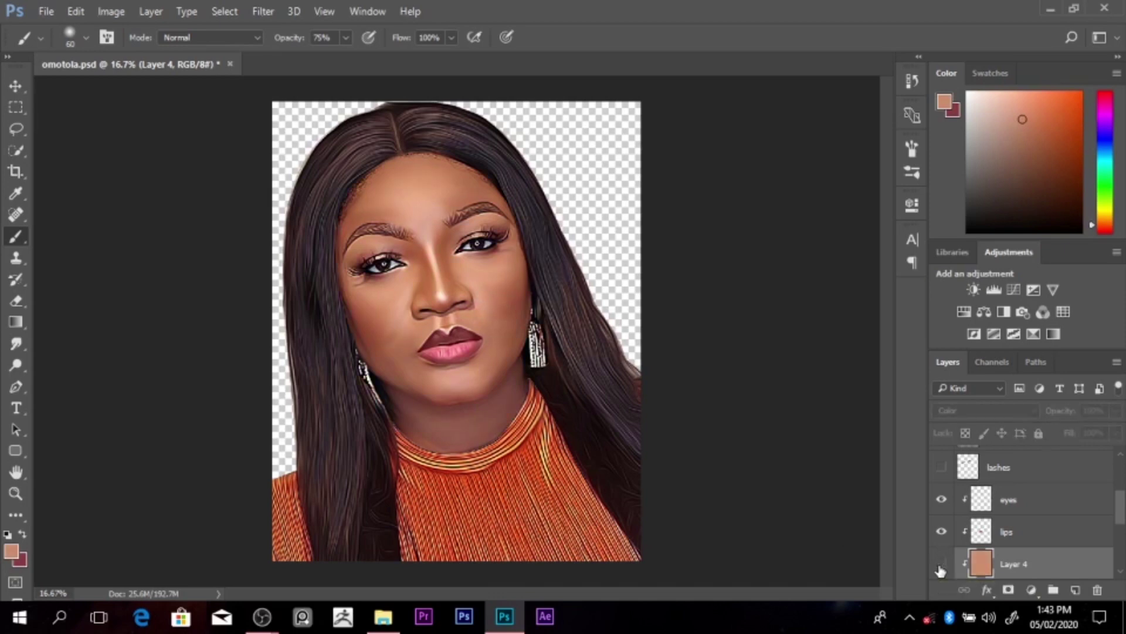
left_click(942, 564)
left_click(938, 562)
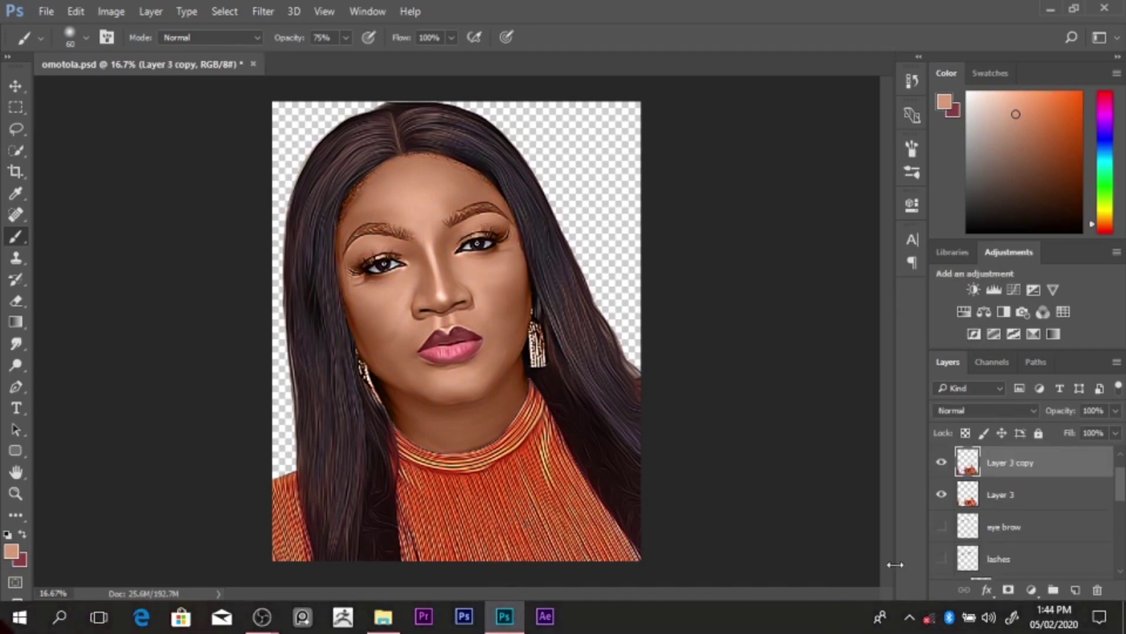
Step: Create a new layer clipped to Layer 3 copy and fill it with a slightly softened orange sampled from the sweater collar
left_click(1074, 590)
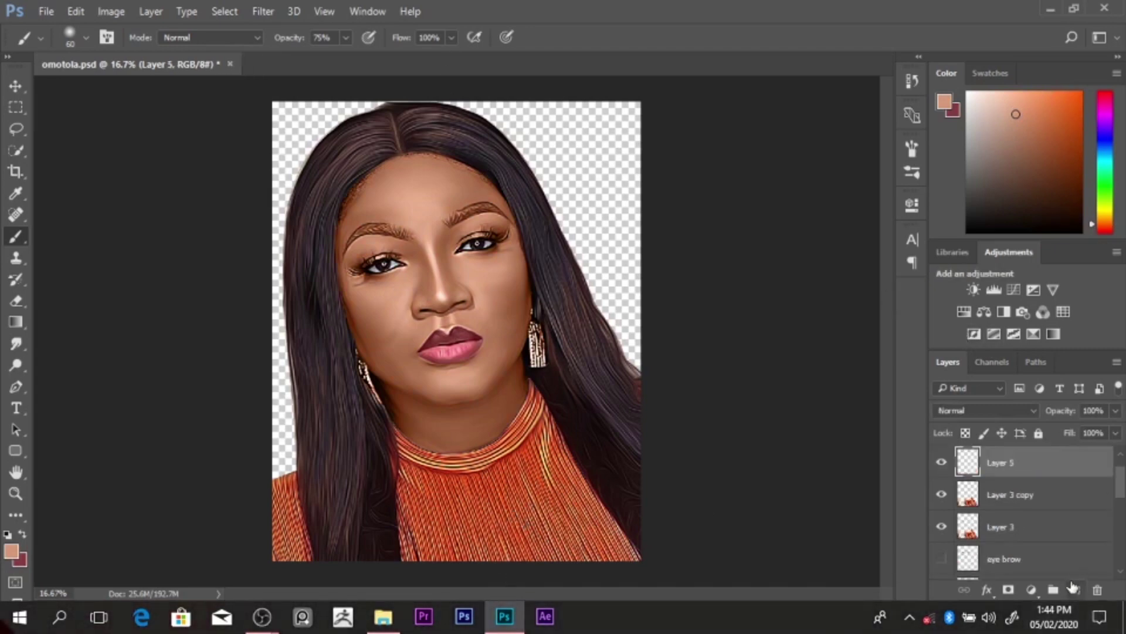
left_click(1021, 477, "alt")
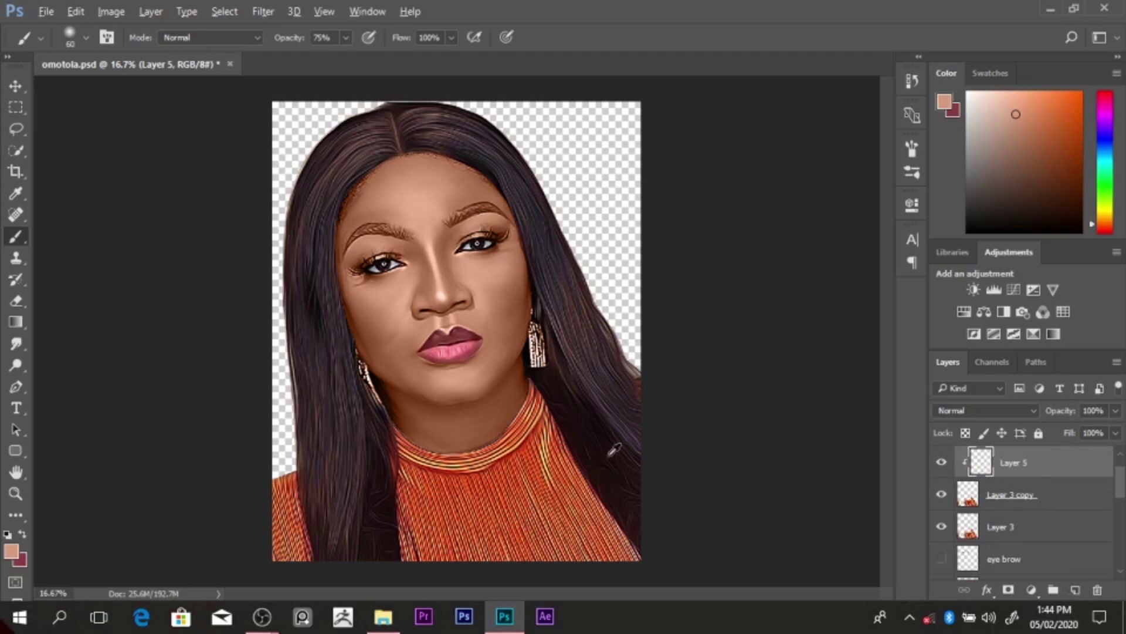
left_click(541, 467, "alt")
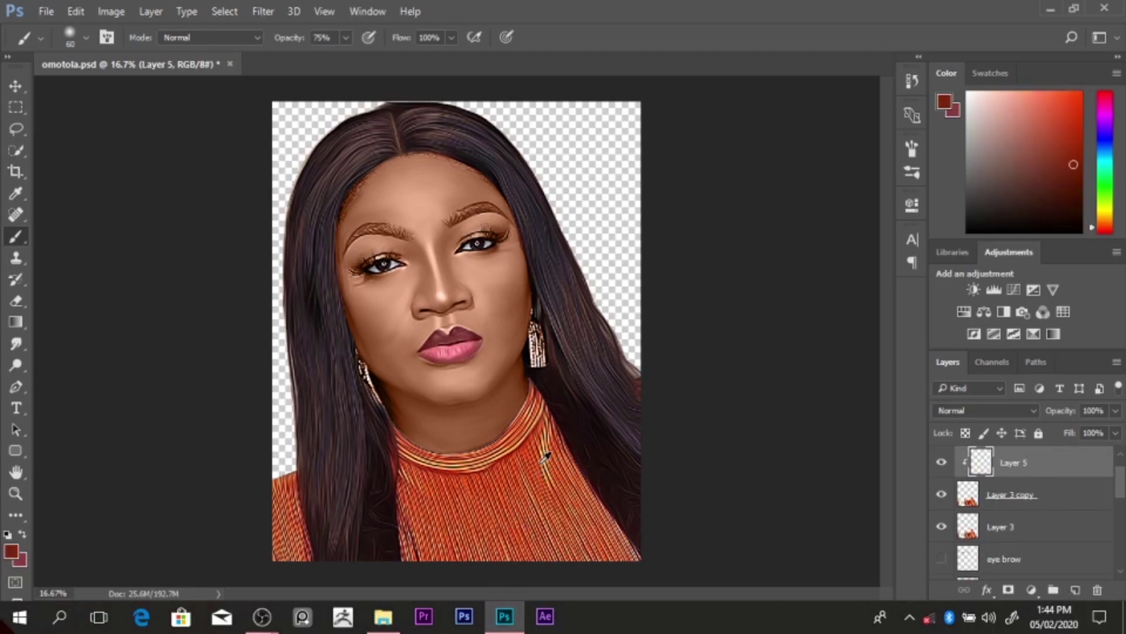
left_click(546, 456, "alt")
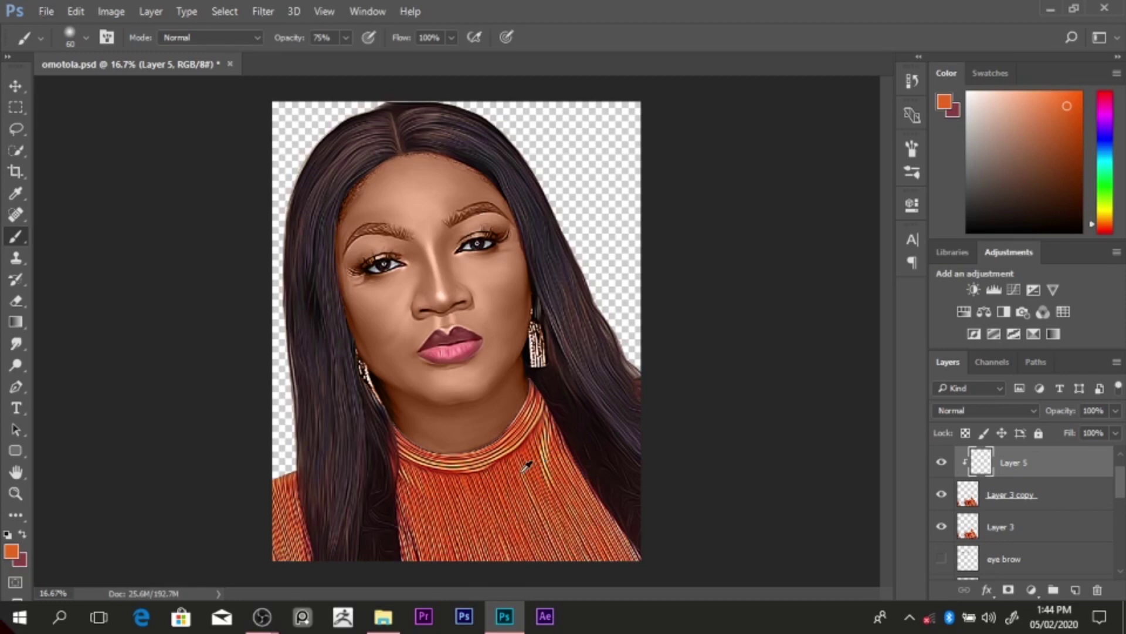
left_click(524, 467, "alt")
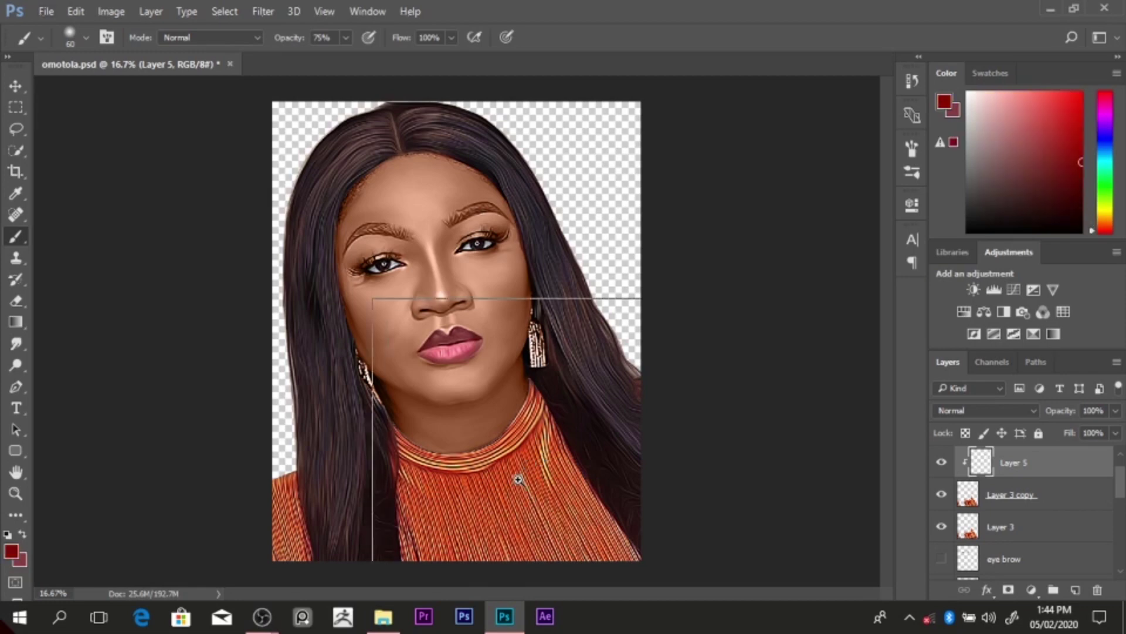
scroll(517, 475, "up", 2)
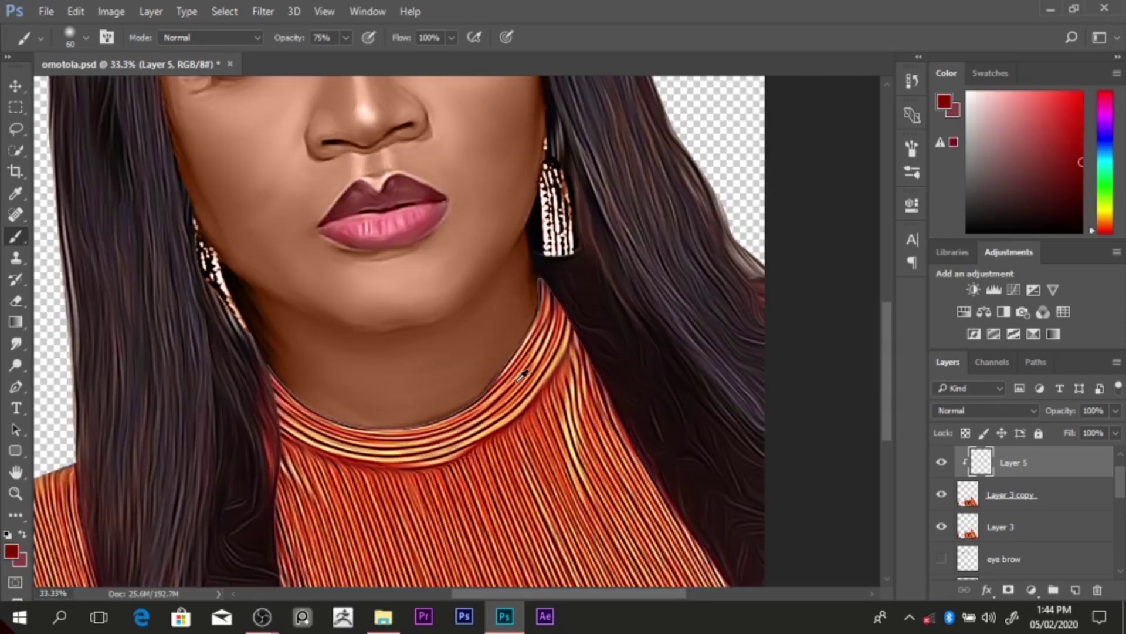
left_click(522, 376, "alt")
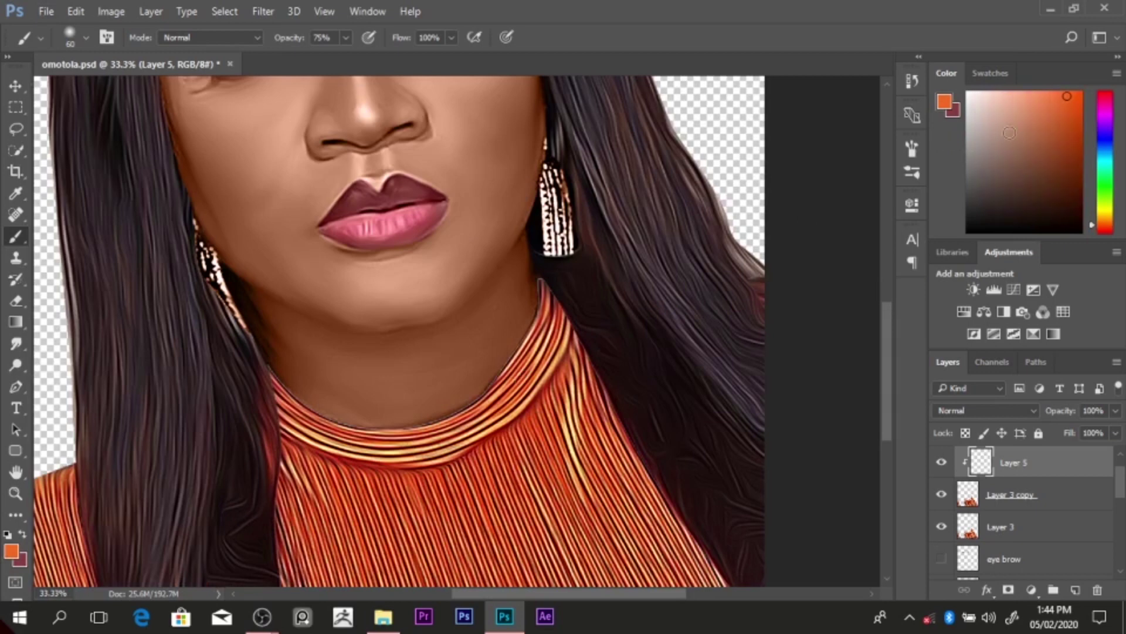
left_click(1042, 106)
key("alt+BackSpace")
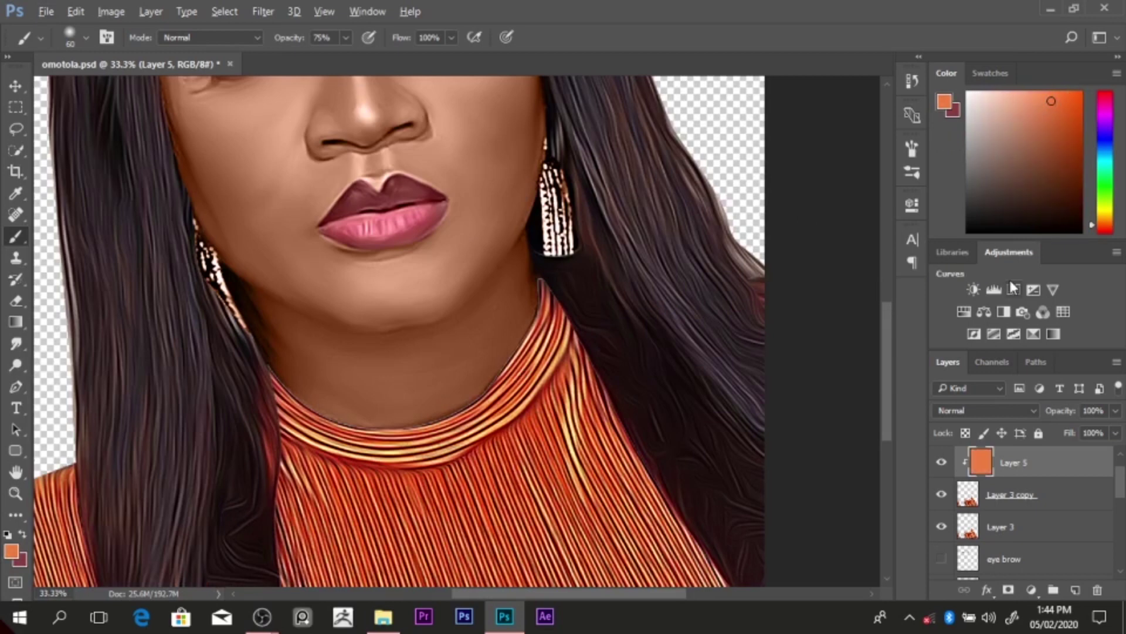
Step: Set Layer 5's blend mode to Color and refill it with a muted red-orange based on a sample from the original sweater
left_click(969, 412)
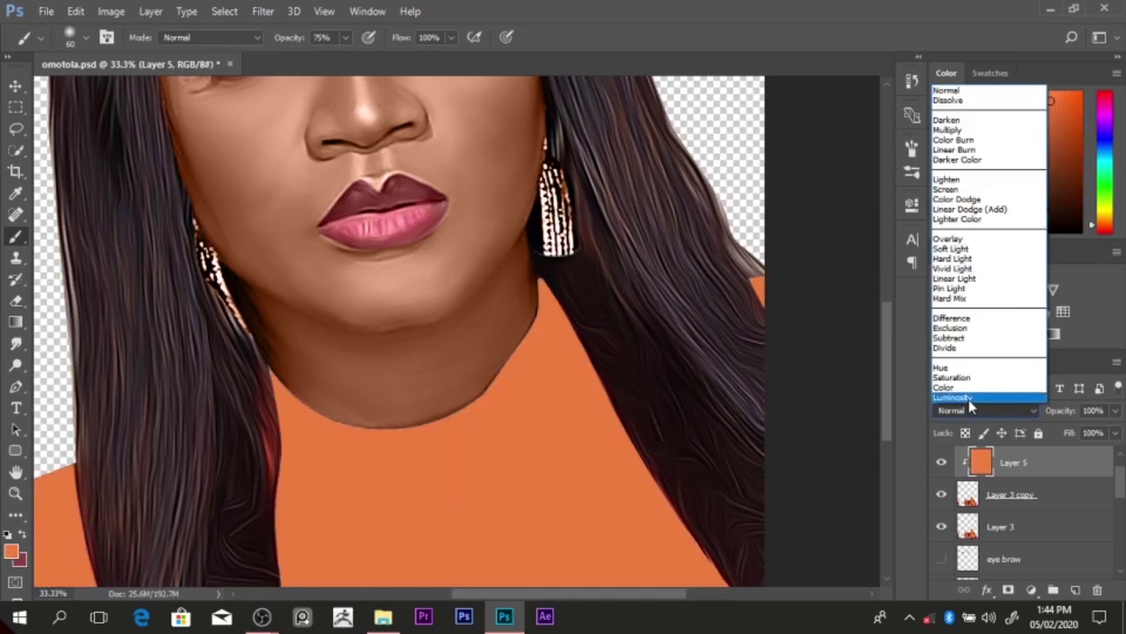
left_click(968, 397)
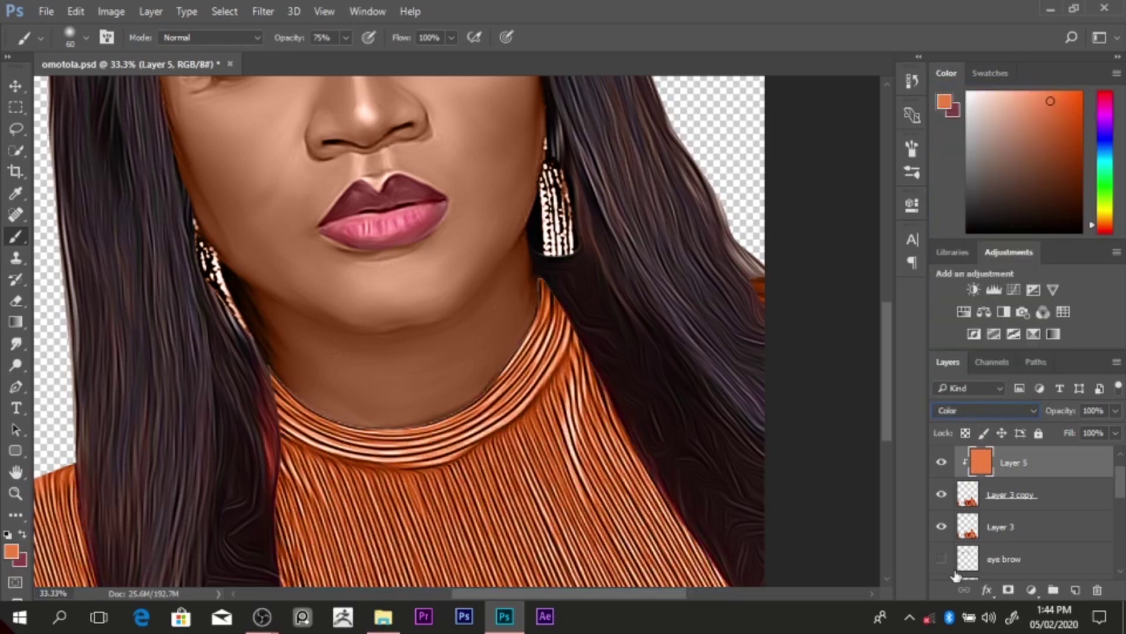
left_click(942, 462)
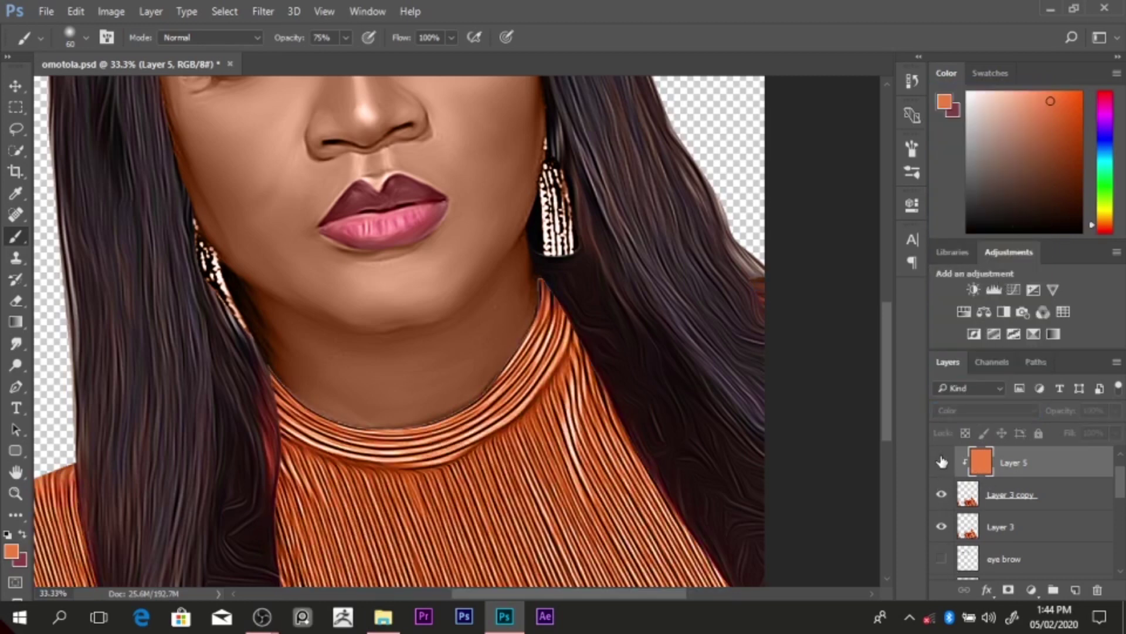
left_click(547, 399, "alt")
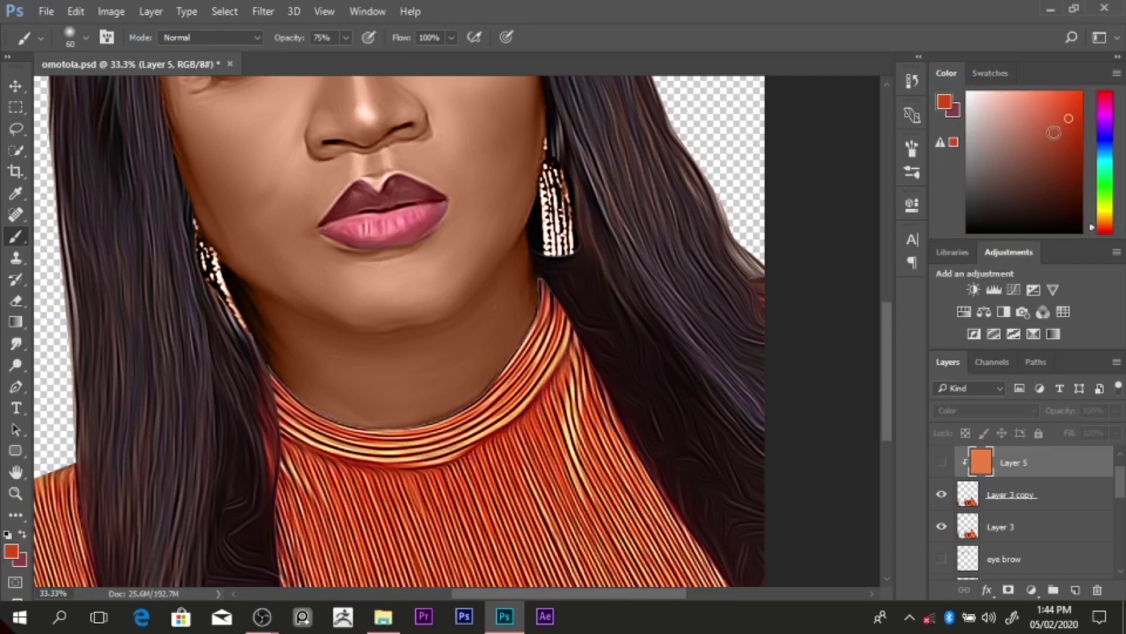
left_click(1044, 118)
left_click(943, 463)
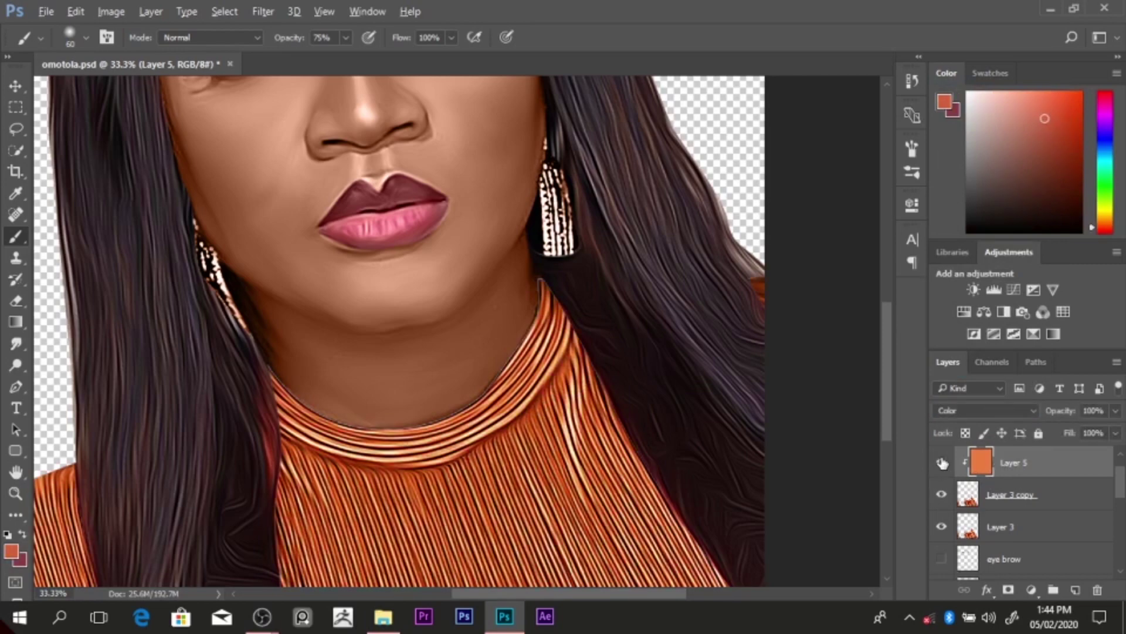
key("alt+BackSpace")
left_click(747, 356, "alt")
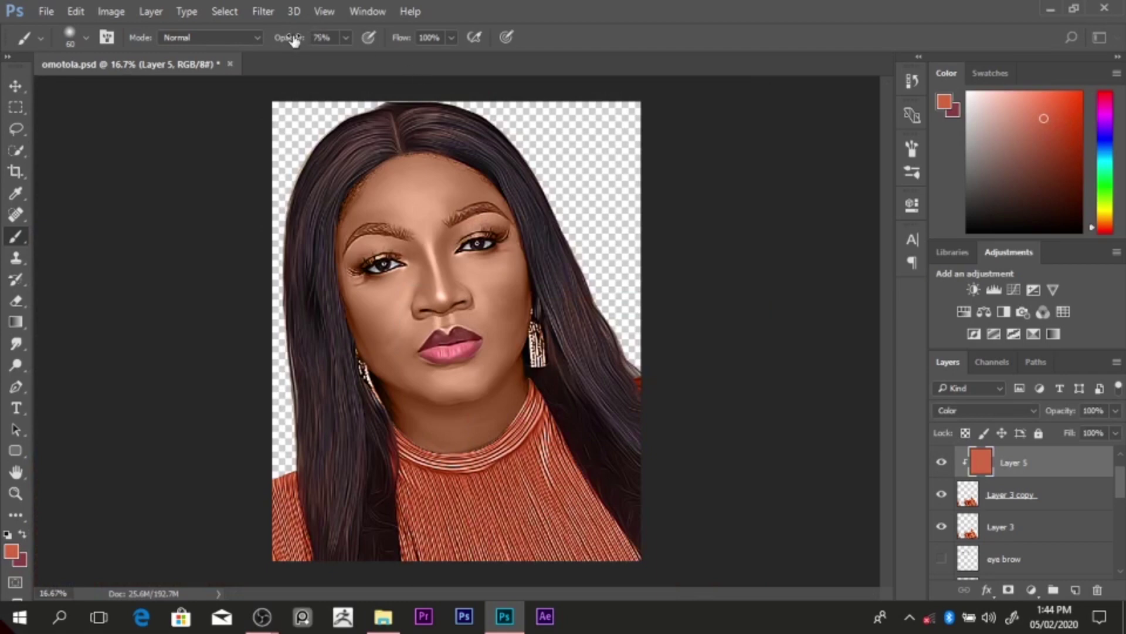
Step: Set the brush opacity to 80% and create a new layer clipped to the hair layer, Layer 2
left_click_drag(295, 40, 298, 39)
key("alt+bracketright")
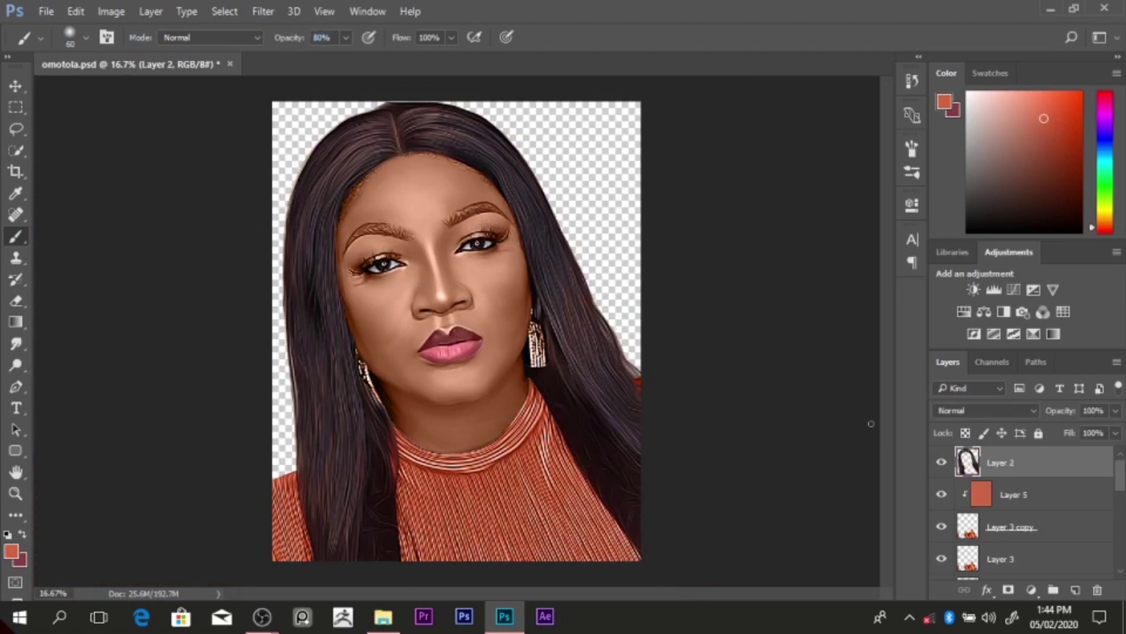
left_click(1075, 589)
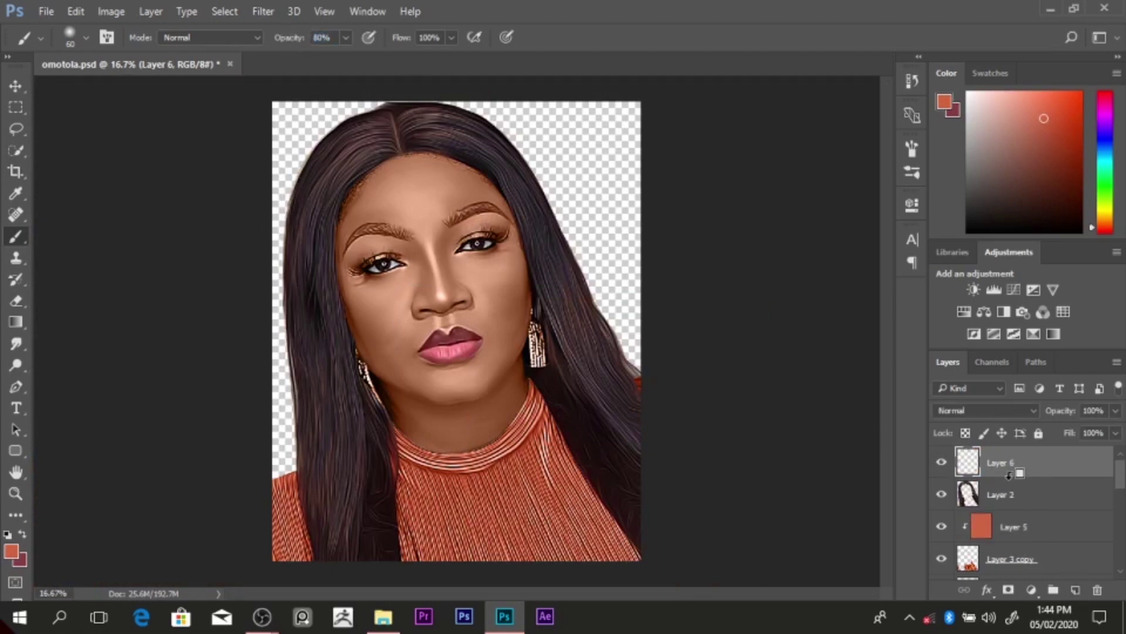
left_click(1009, 474, "alt")
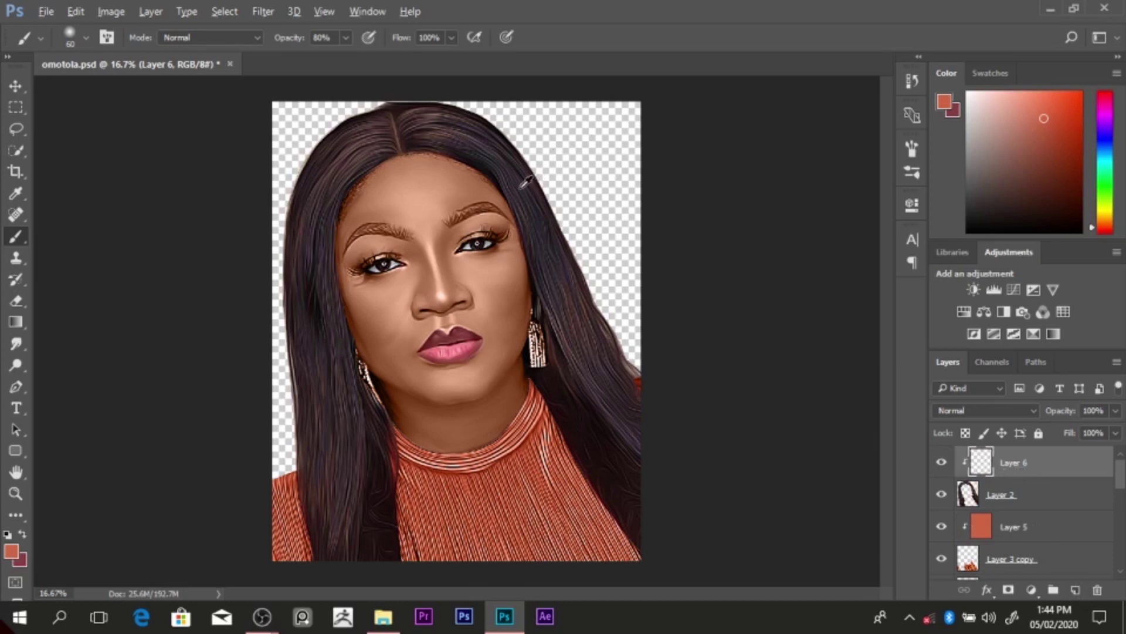
Step: Fill Layer 6 with a dark reddish brown sampled from the hair and set its blend mode to Color
left_click(525, 183, "alt")
left_click(989, 208)
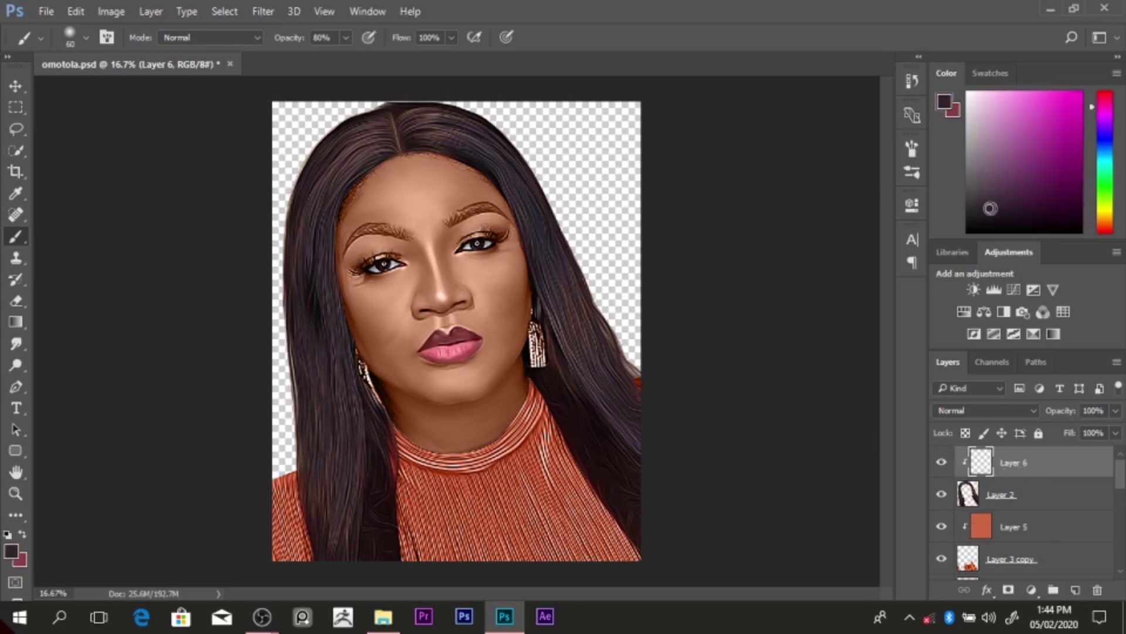
left_click(367, 143, "alt")
key("alt+BackSpace")
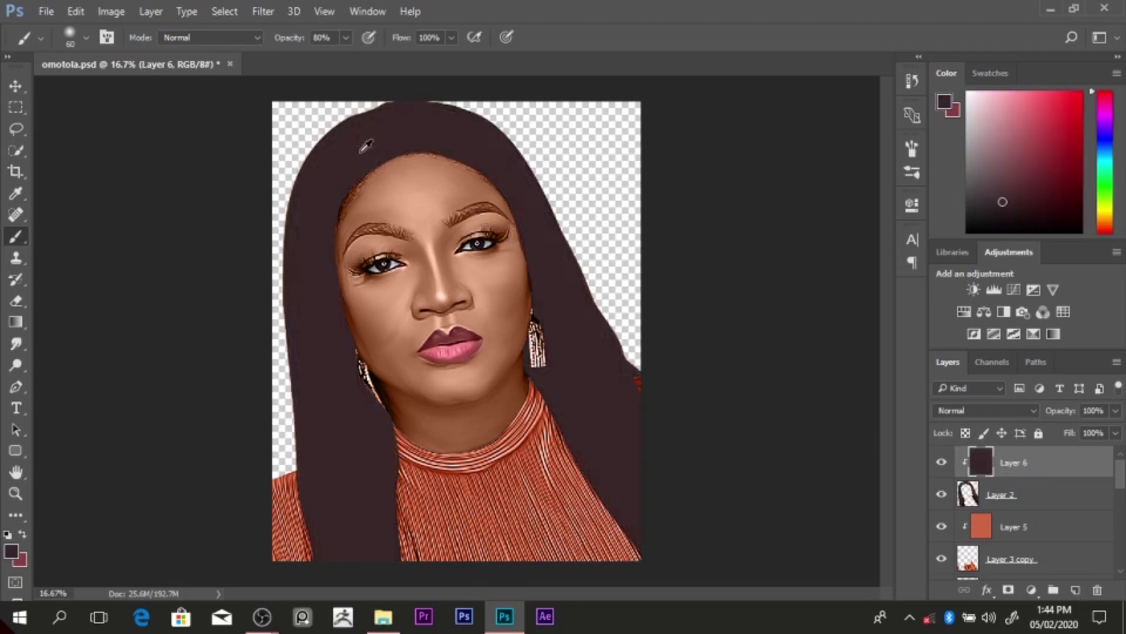
left_click(962, 404)
left_click(965, 385)
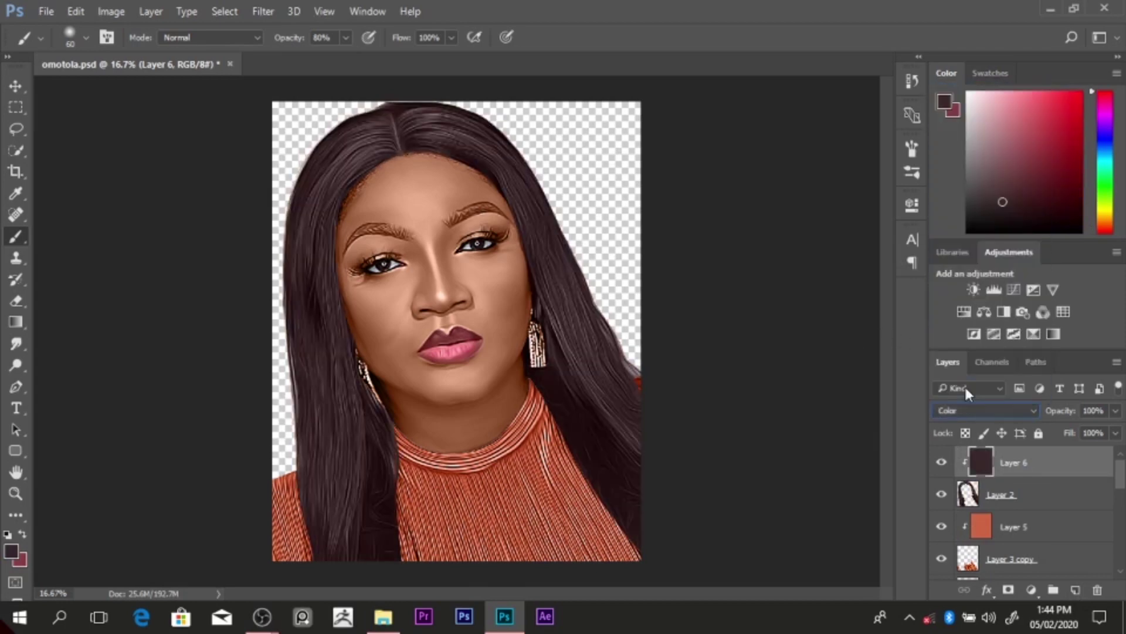
Step: Try refilling Layer 6 with a dark purplish gray sampled from the hair while the layer is hidden
left_click(941, 463)
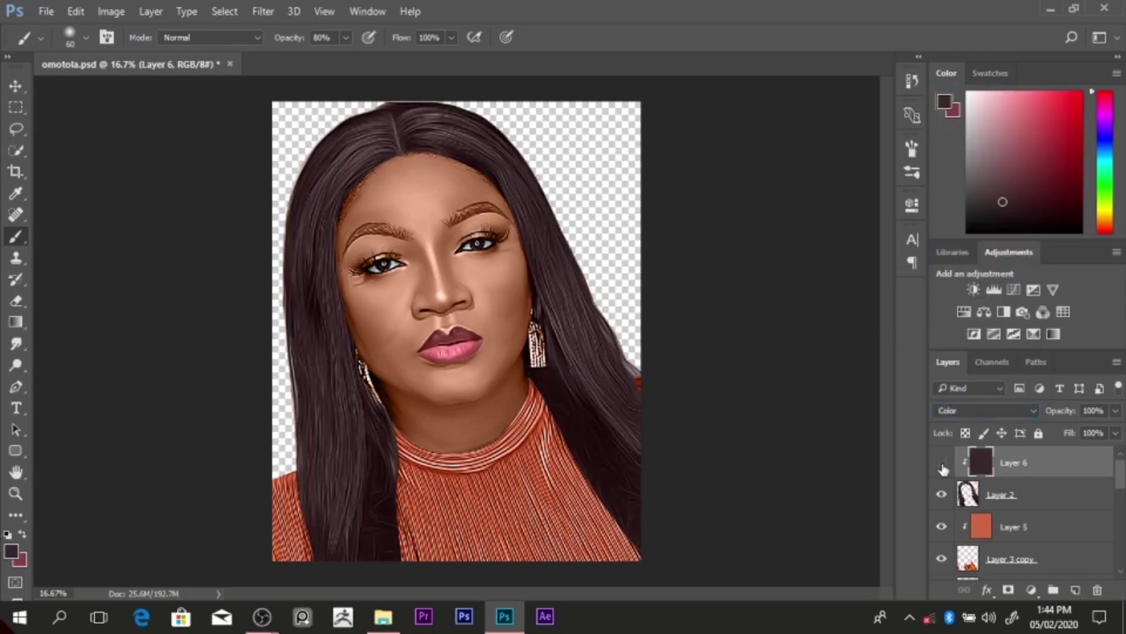
left_click(528, 187, "alt")
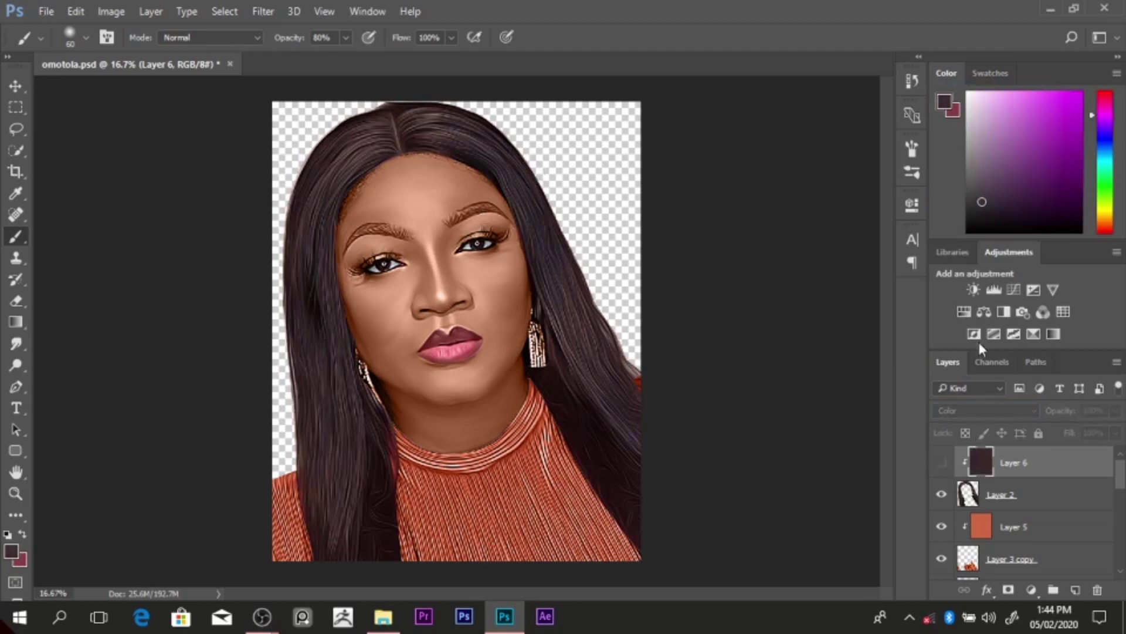
left_click(942, 463)
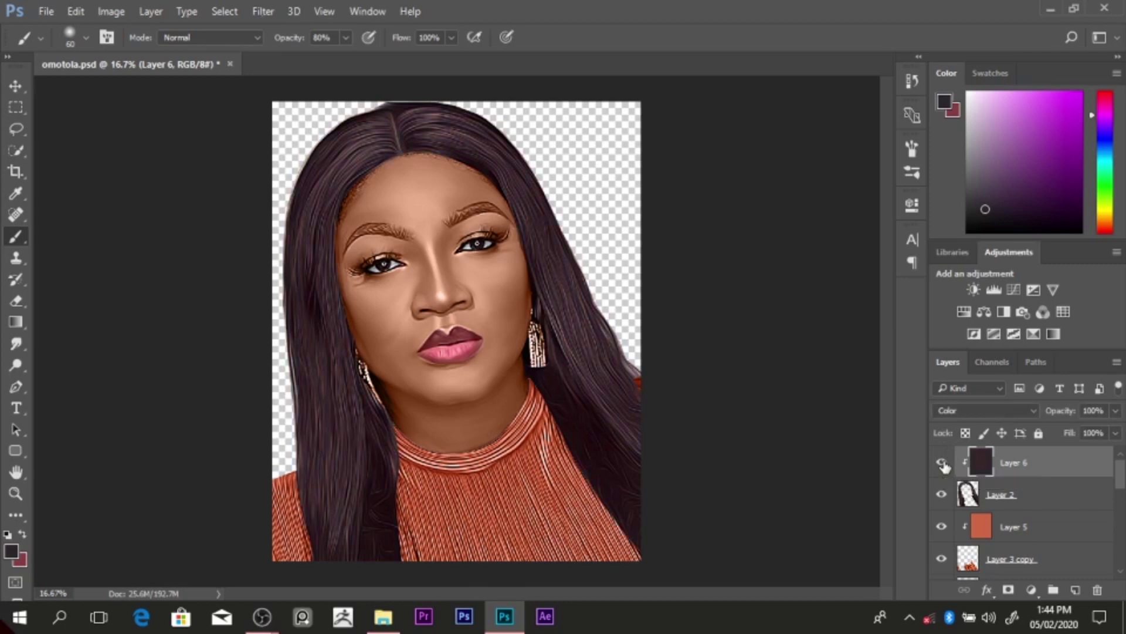
Step: Hide Layer 6, sample the hair again for a nearly black reddish brown, and refill the layer with it while showing it
left_click(942, 463)
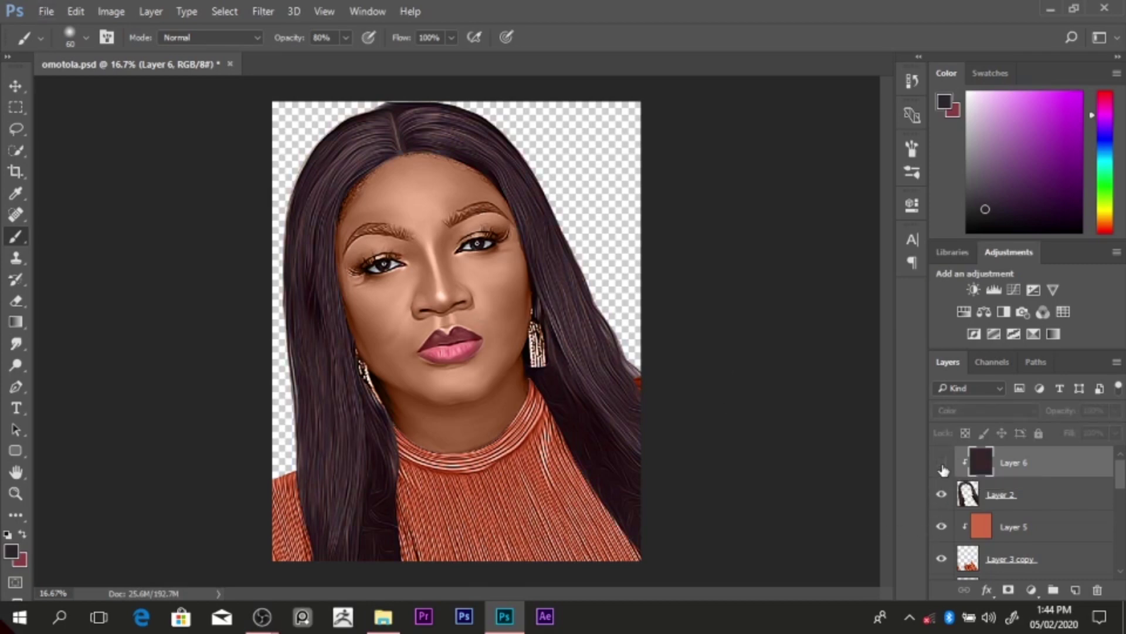
left_click(338, 171, "alt")
left_click(1004, 212)
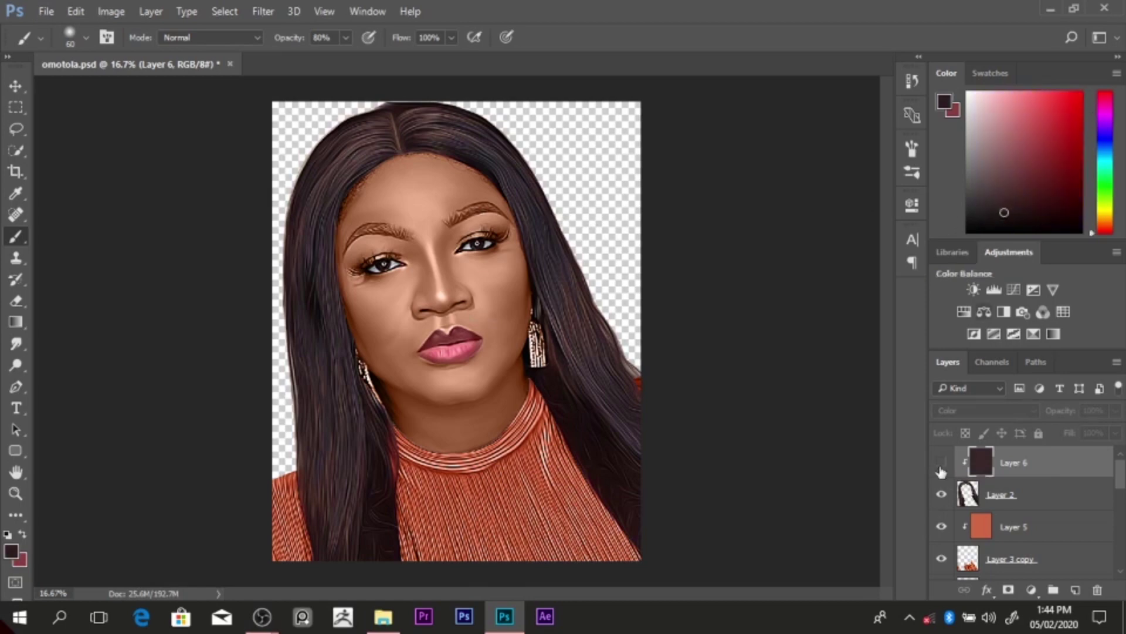
left_click(941, 462)
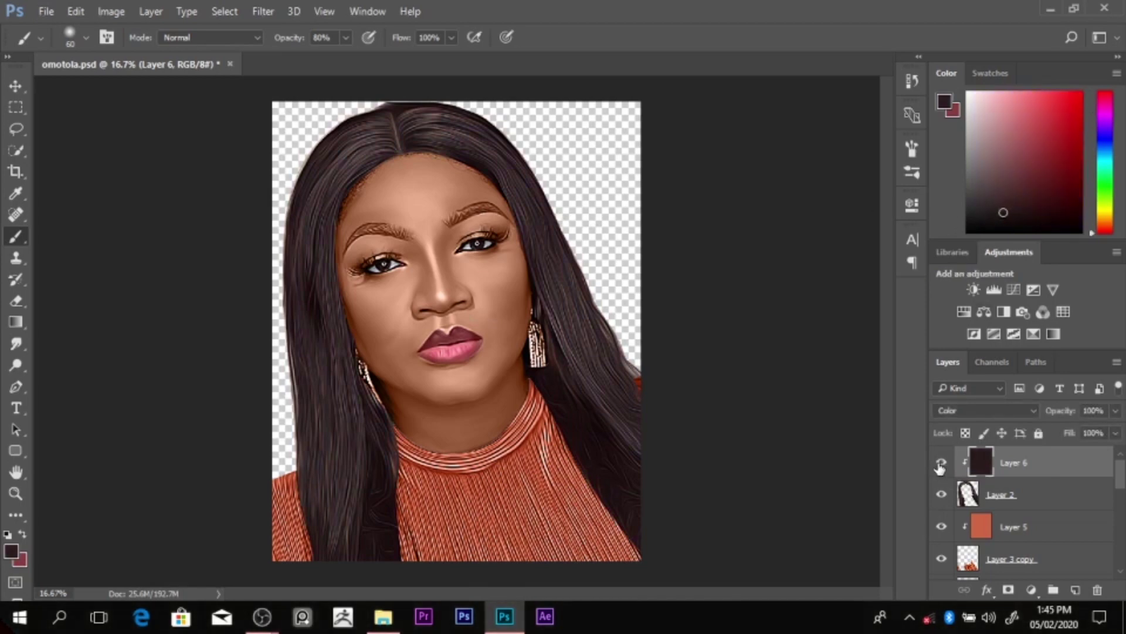
Step: Create a new layer clipped to the face directly above the skin color layer, Layer 4
left_click(465, 226, "ctrl+alt")
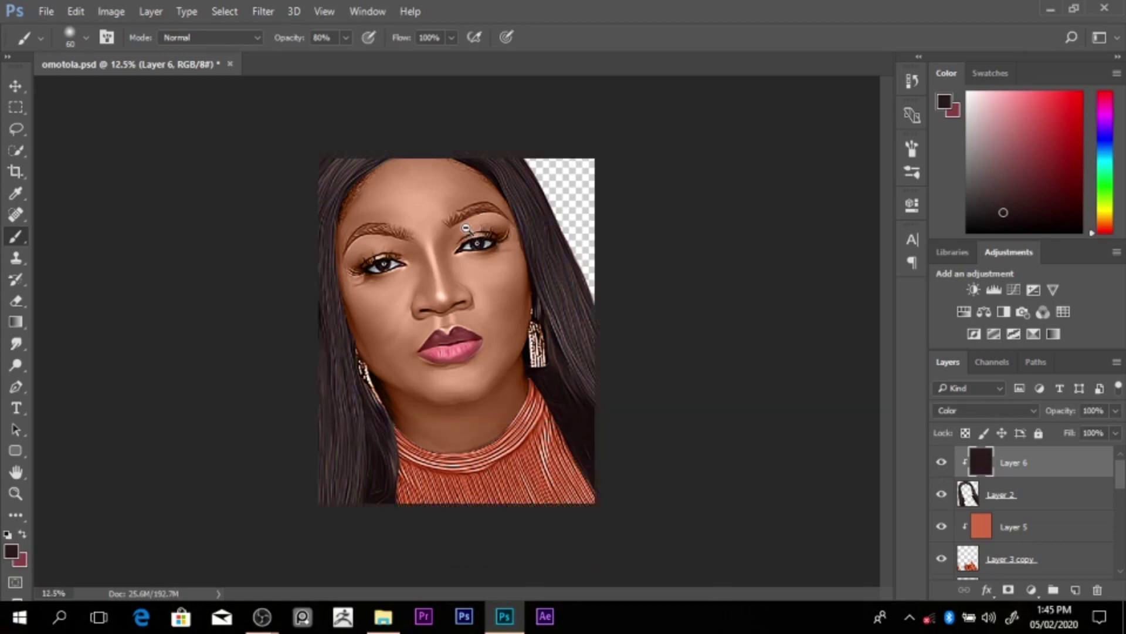
left_click(466, 227, "ctrl")
scroll(466, 226, "up", 1)
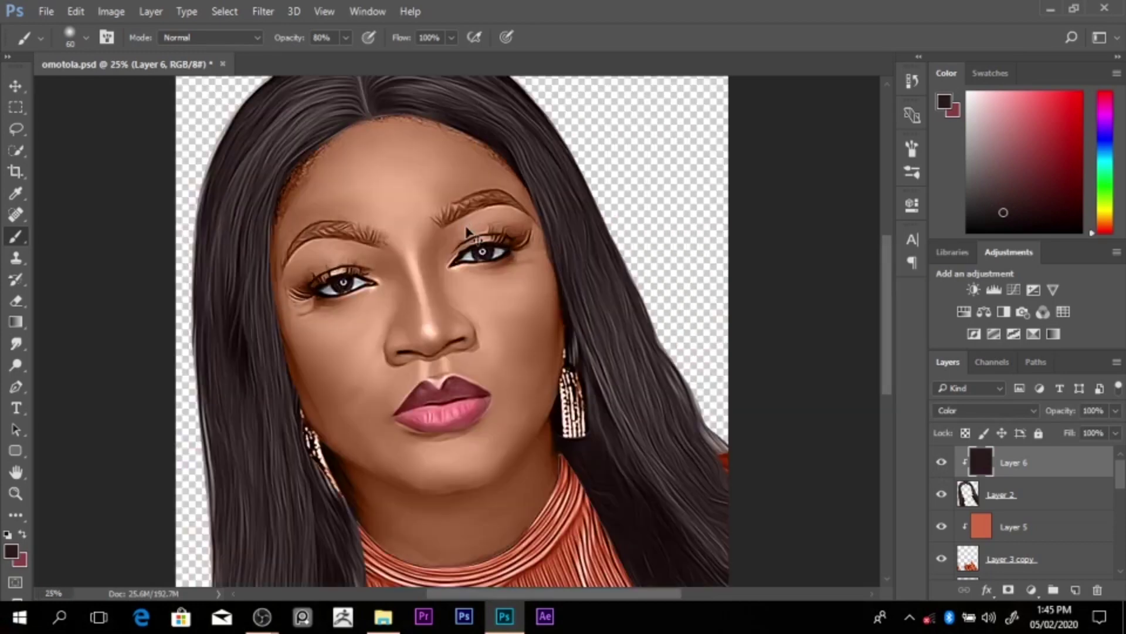
left_click(460, 225, "ctrl")
left_click(460, 228, "ctrl")
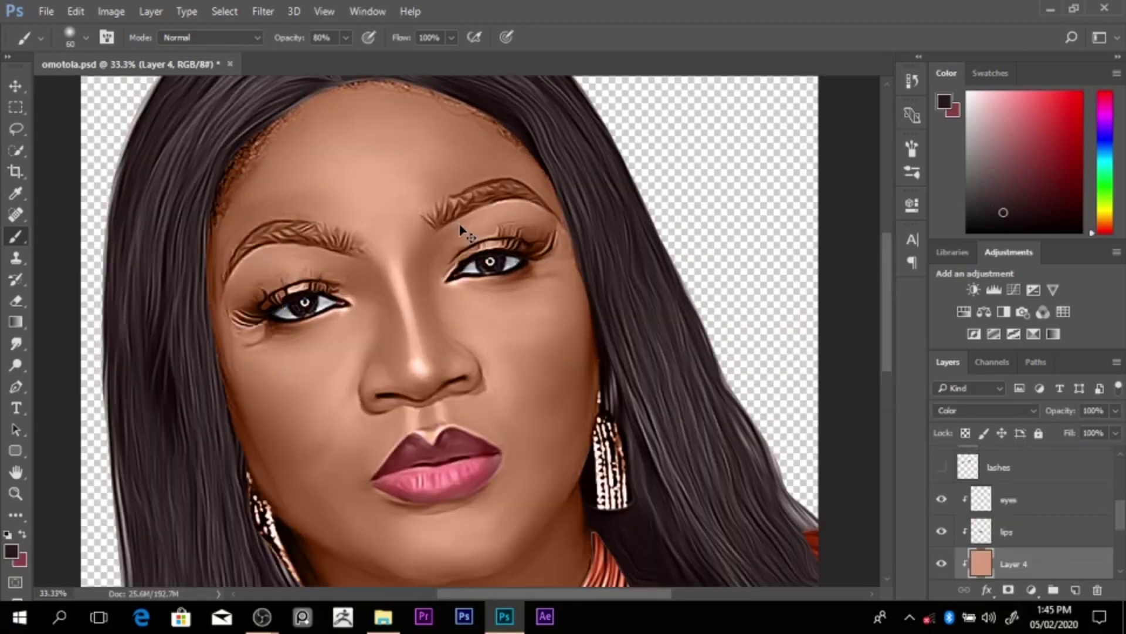
scroll(1121, 522, "down", 2)
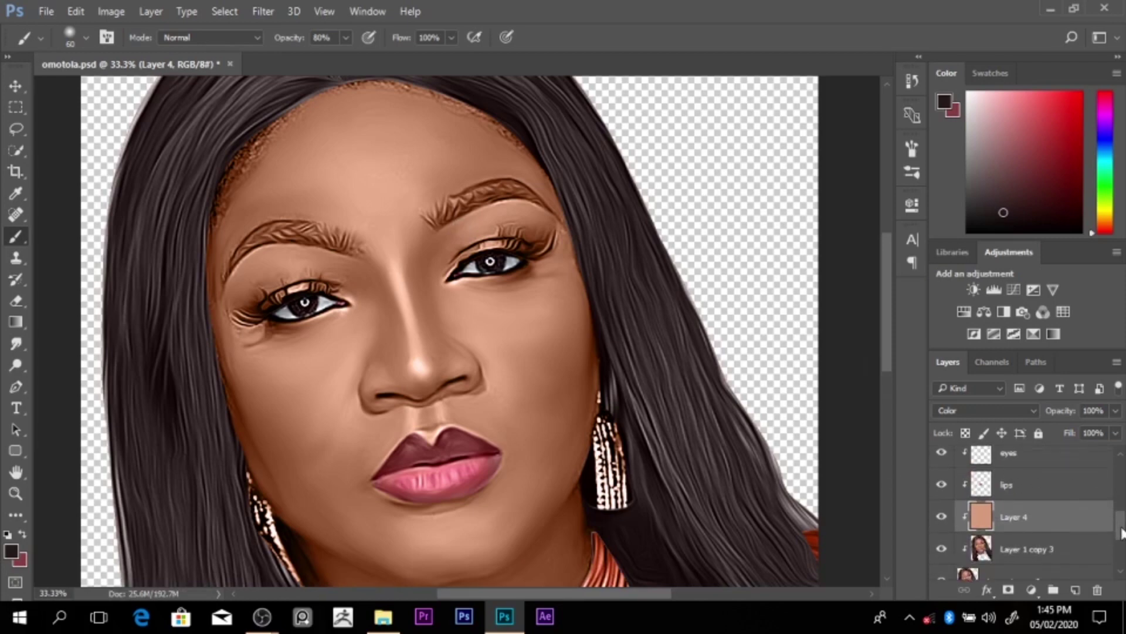
left_click(1075, 590)
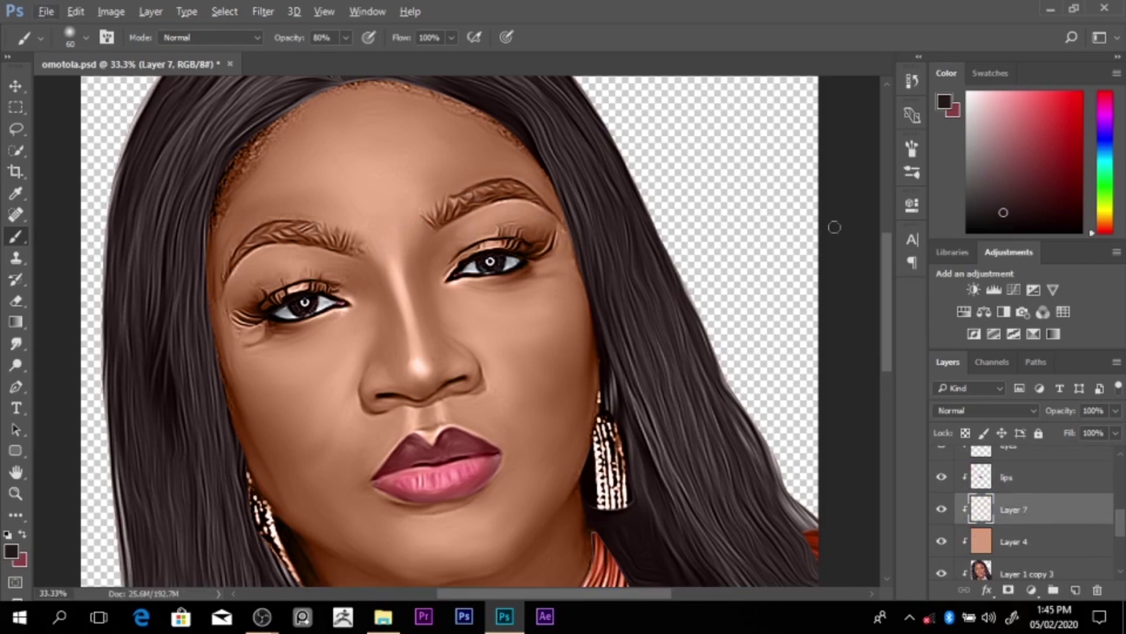
Step: Paint the inner part of the eyebrow above the eye near the visible earring in black at brush size 45, and set Layer 7's blend mode to Color
left_click_drag(999, 217, 986, 233)
key("bracketleft")
mouse_move(446, 216)
left_mouse_down()
mouse_move(433, 218)
mouse_move(494, 197)
left_mouse_up()
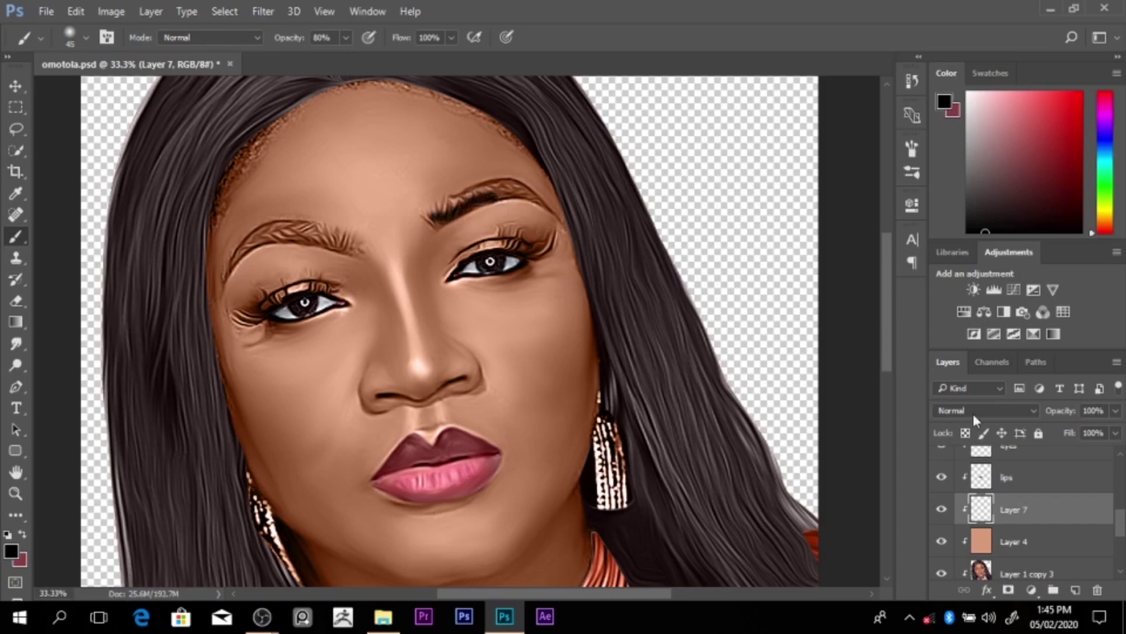
left_click(981, 404)
left_click(974, 385)
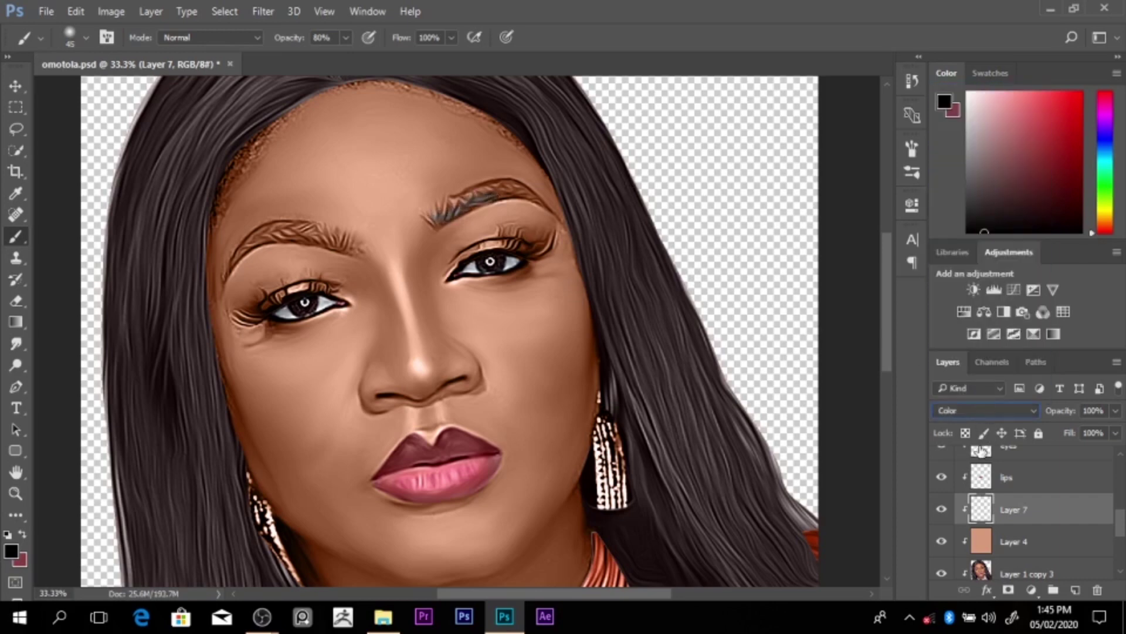
Step: Rename Layer 7 to "black spot" and toggle its visibility to compare the eyebrow before and after
double_click(1010, 510)
type("bl")
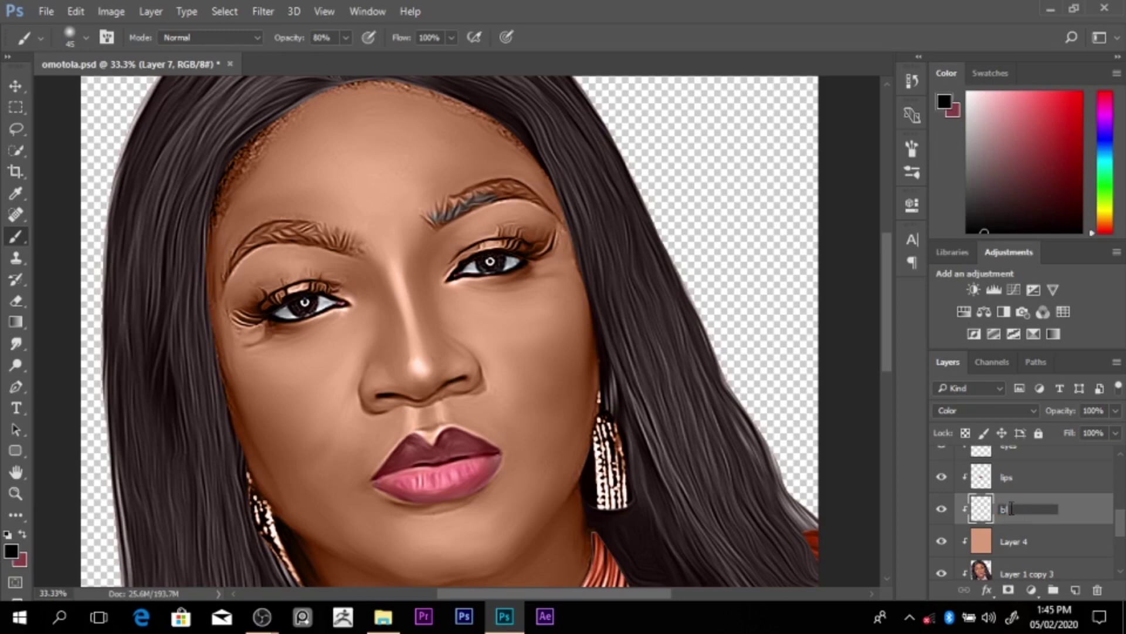
type("ack spot")
left_click(1024, 545)
left_click(1013, 518)
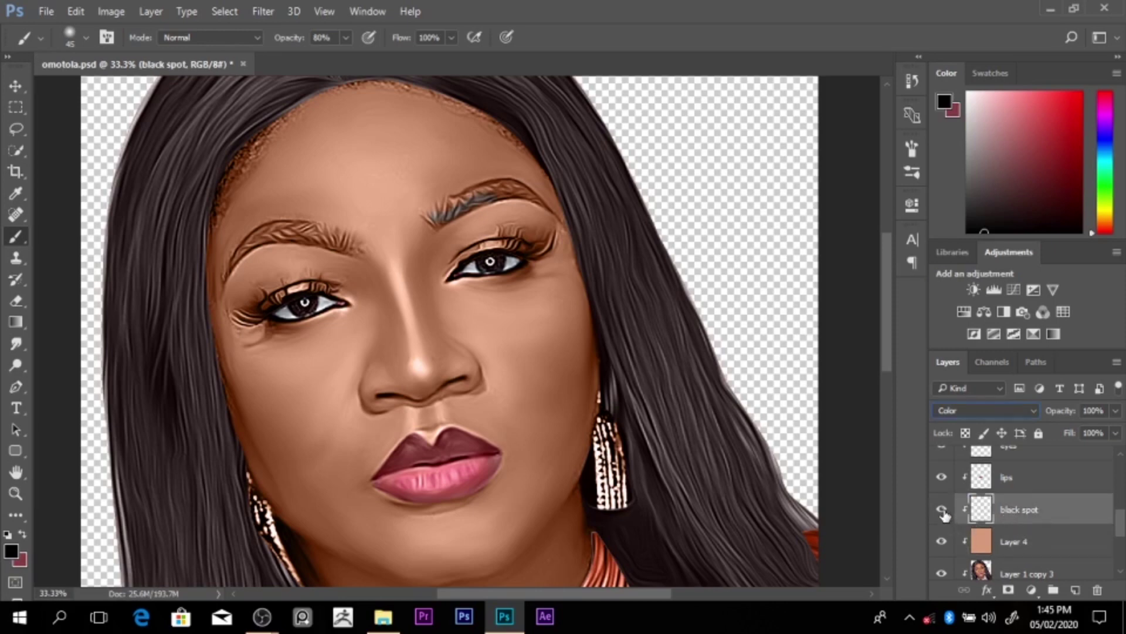
left_click(942, 510)
left_click(943, 510)
Step: Paint black over the reddish eyebrows and eyelashes at 50% brush opacity, reducing the brush to size 25 for the lashes
left_click_drag(289, 39, 286, 39)
left_click_drag(429, 211, 505, 190)
key("bracketleft")
key("bracketleft")
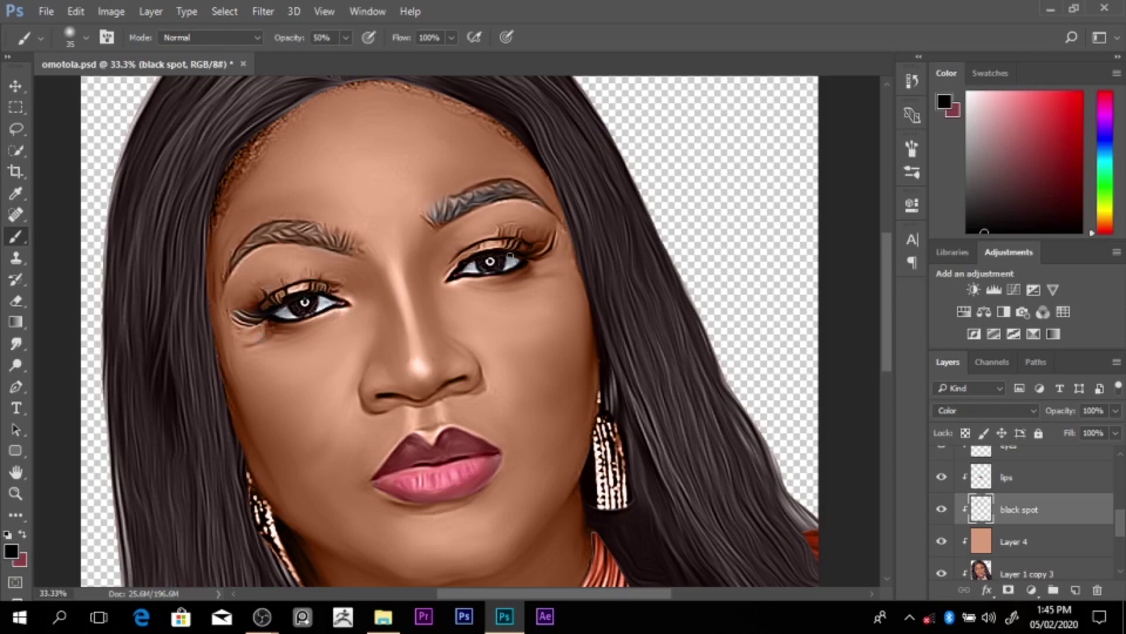
left_click_drag(516, 245, 506, 247)
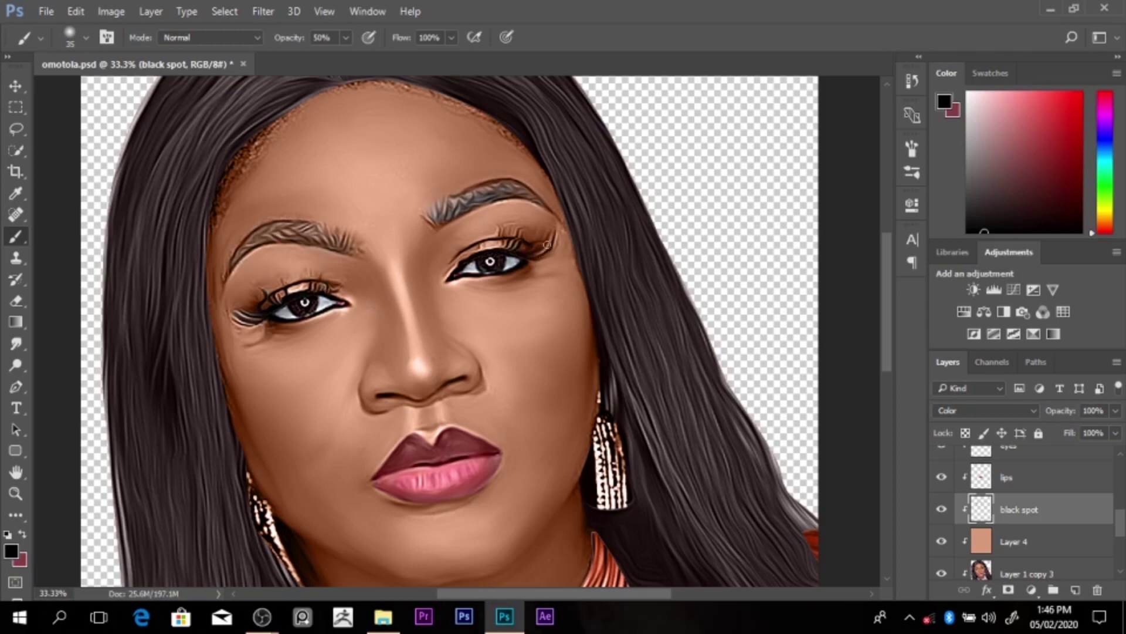
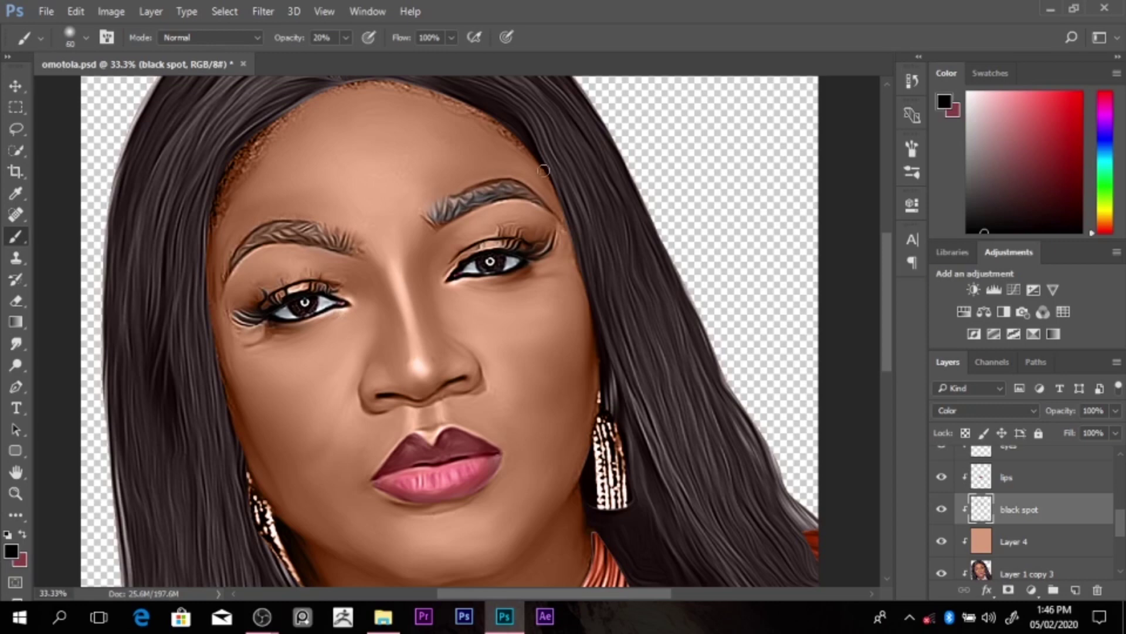
Step: Soften the black tint on the eyebrows on the black spot layer with the Eraser at size 125 and 30% opacity
key("bracketright")
key("bracketright")
left_click(549, 228, "alt")
left_click(549, 229, "alt")
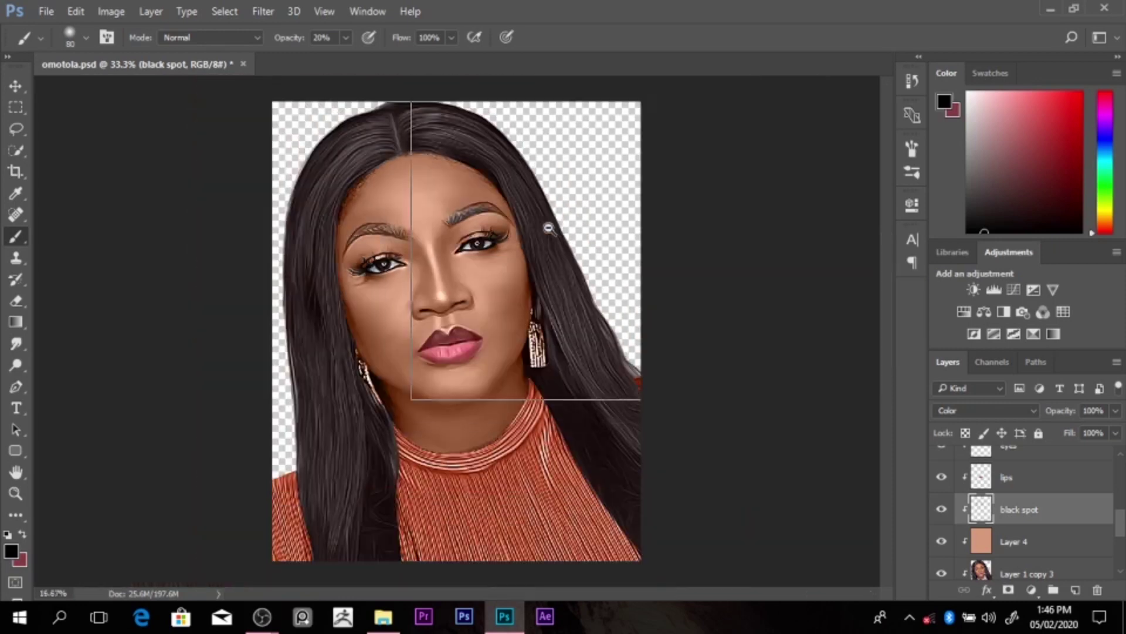
key("ctrl+minus")
left_click(456, 213, "ctrl")
key("e")
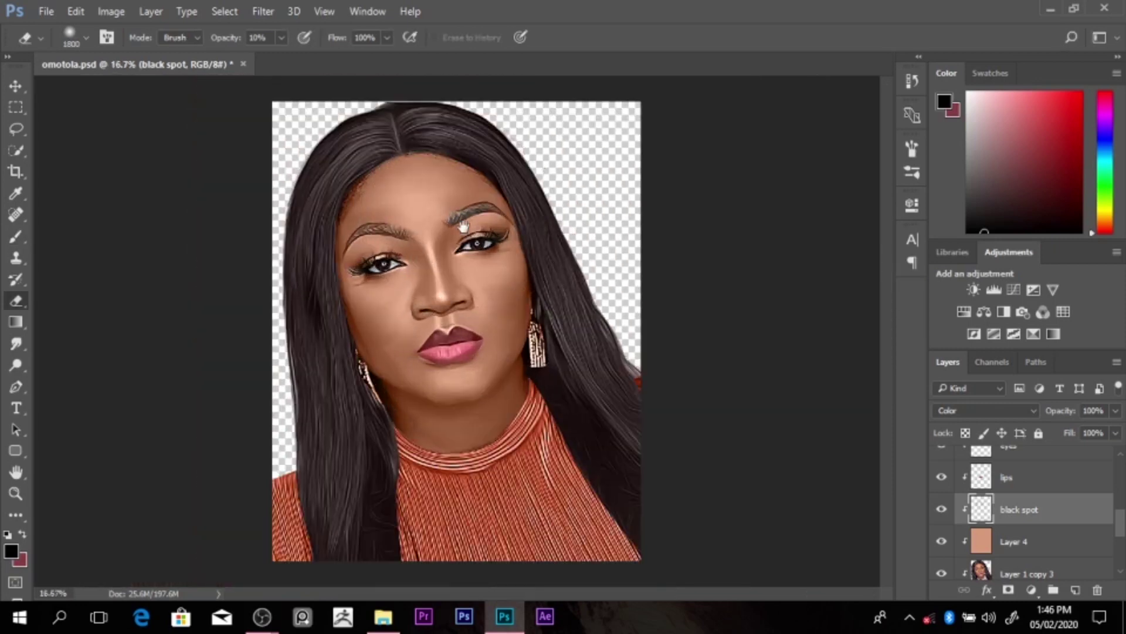
left_click(463, 227, "ctrl")
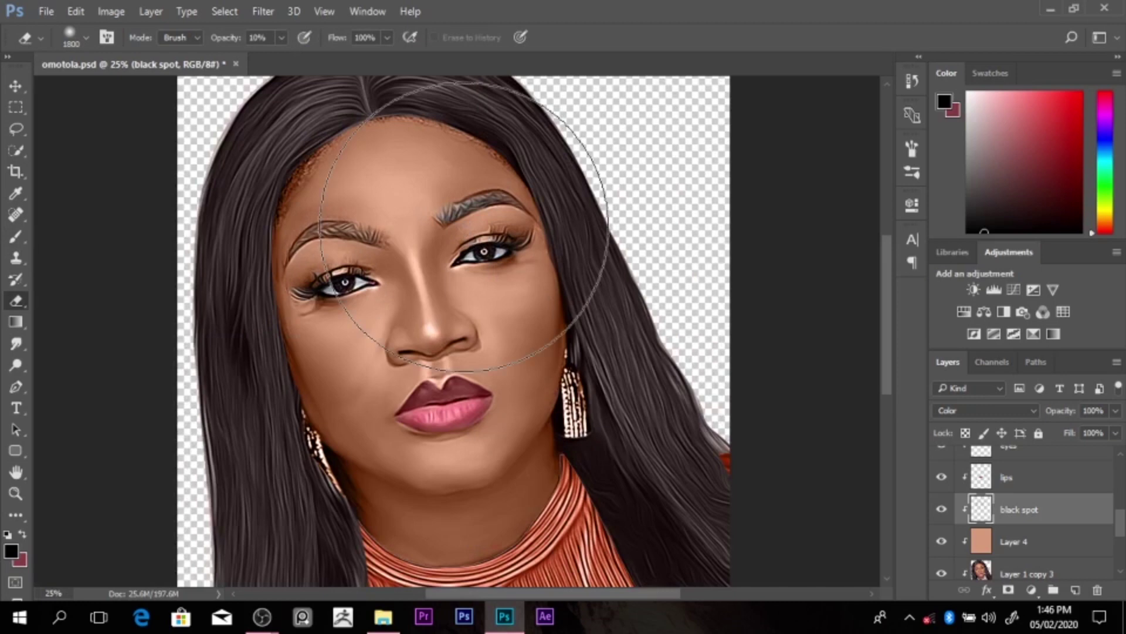
key("bracketleft")
key("bracketleft")
key("bracketleft")
key("bracketleft")
key("bracketleft")
key("bracketleft")
key("bracketleft")
key("bracketleft")
key("bracketleft")
key("bracketleft")
key("bracketleft")
key("bracketleft")
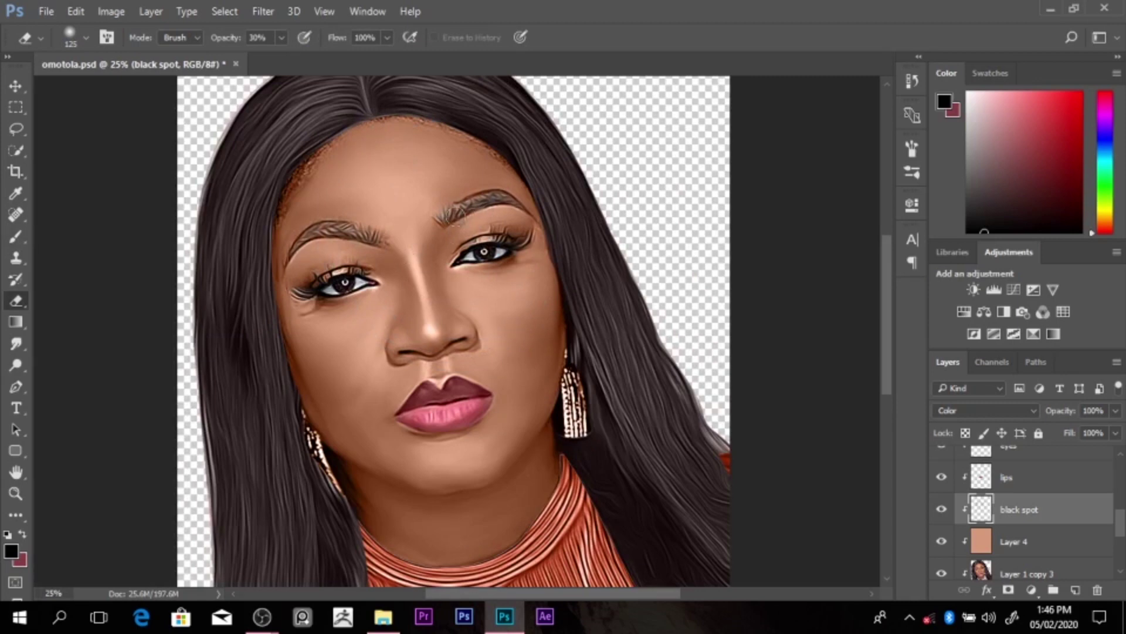
Step: Paint over the reddish hairline along the forehead in black at brush size 80 and 20% opacity
key("b")
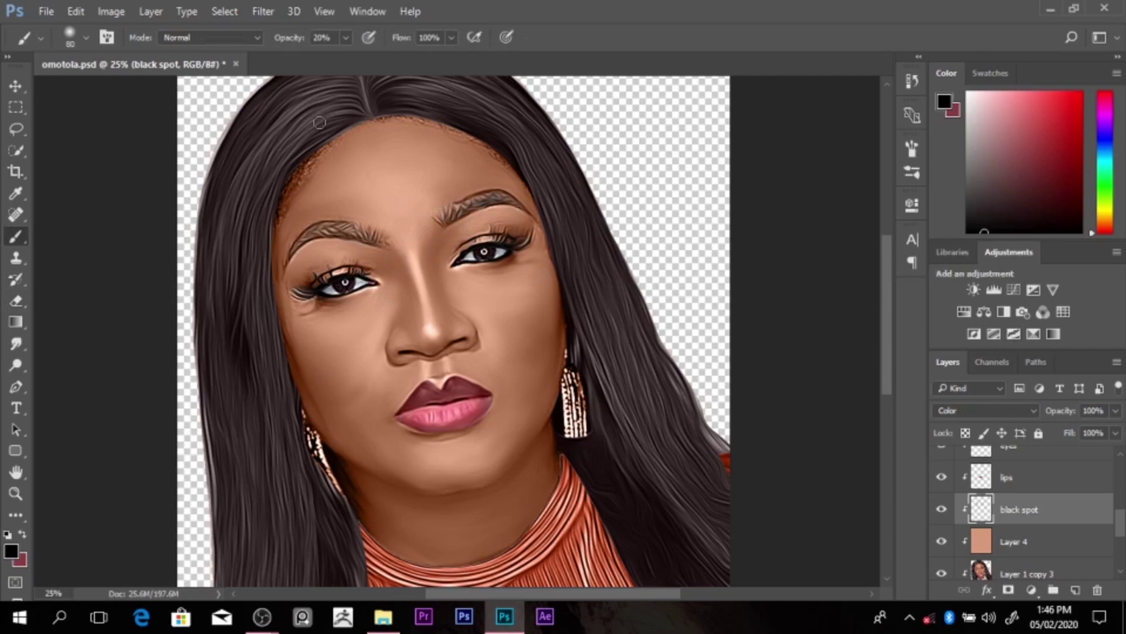
mouse_move(297, 182)
left_mouse_down()
mouse_move(321, 137)
mouse_move(254, 240)
mouse_move(297, 172)
mouse_move(433, 88)
mouse_move(388, 112)
mouse_move(476, 139)
left_mouse_up()
left_click_drag(522, 173, 511, 165)
left_click_drag(434, 121, 537, 182)
left_click(552, 198, "alt")
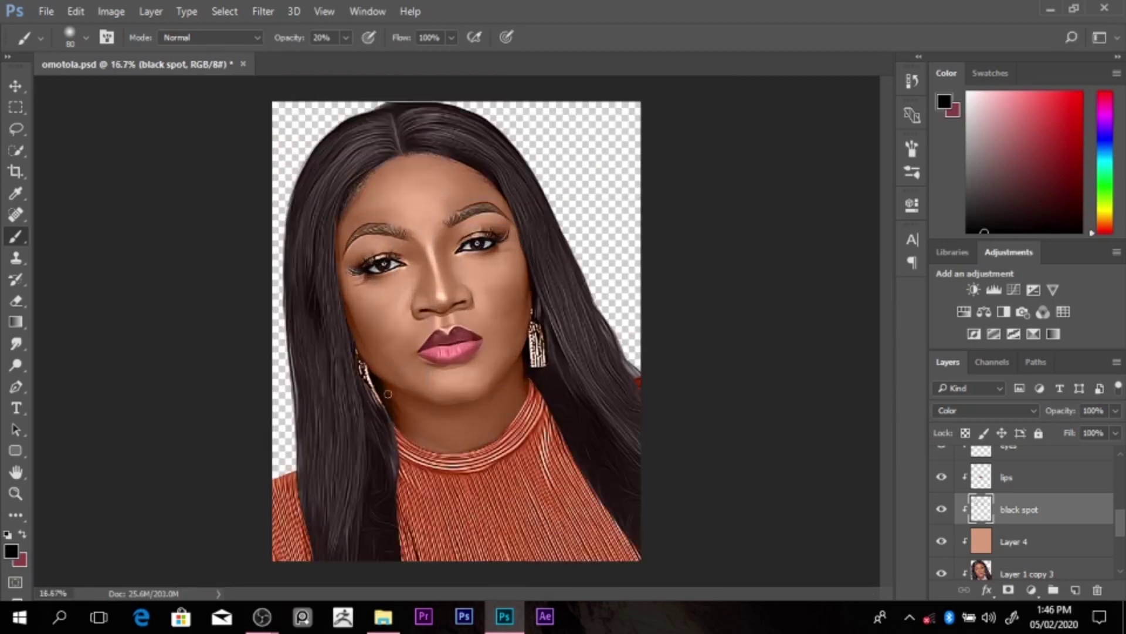
left_click(481, 330, "alt")
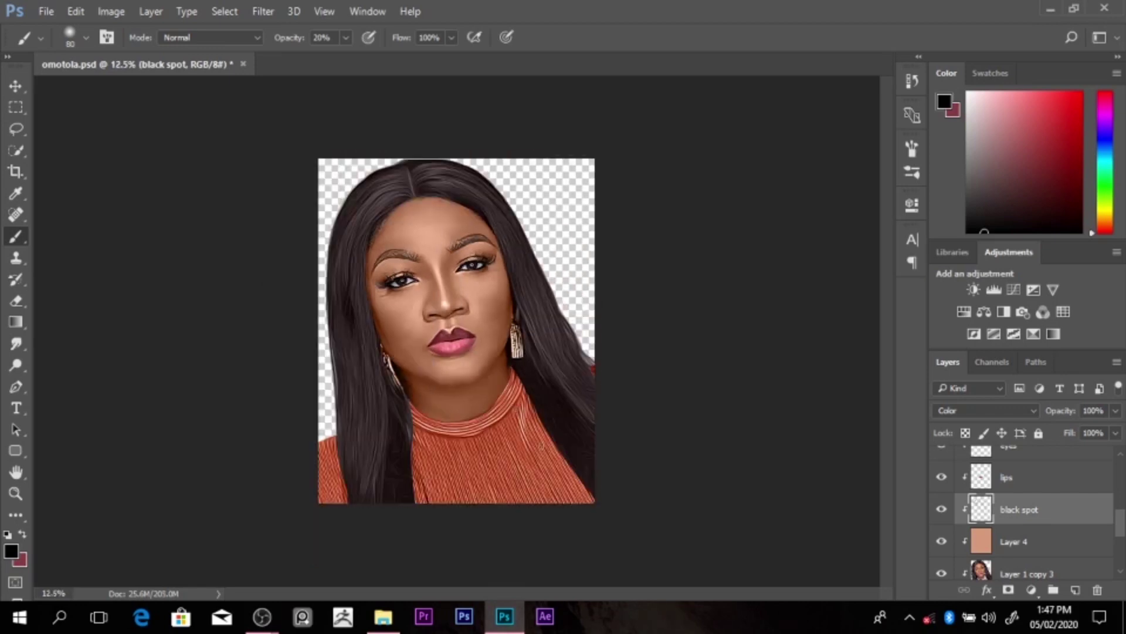
left_click(481, 329, "ctrl")
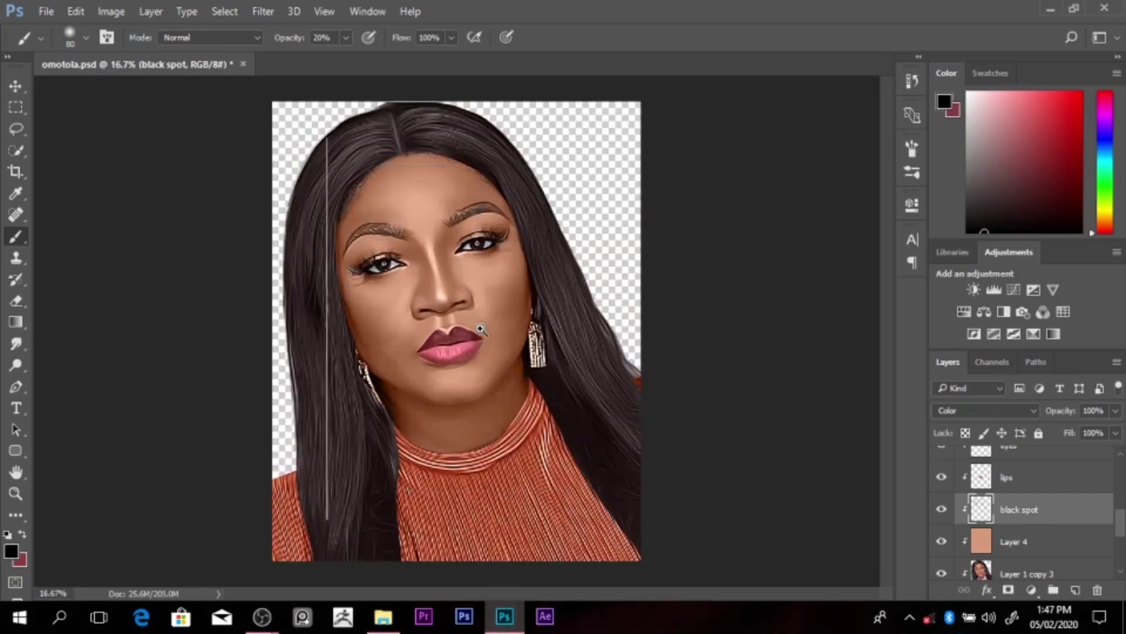
left_click(481, 330, "ctrl")
left_click(498, 307, "ctrl")
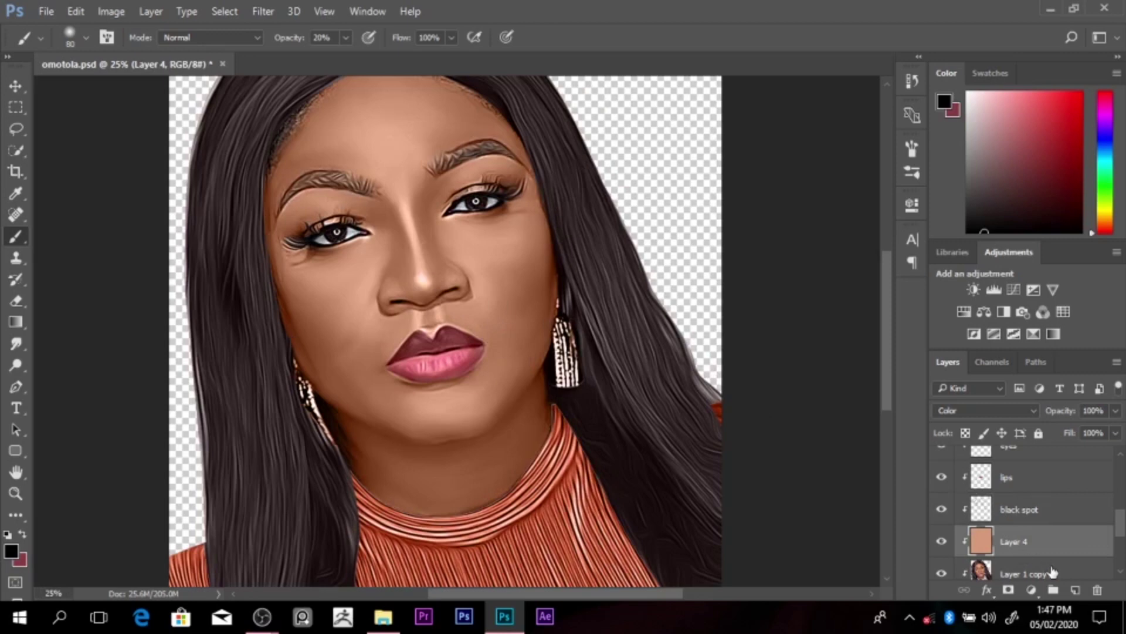
Step: Toggle the visibility of Layer 1 copy 3 to compare the skin with and without smudging
left_click(1033, 572)
scroll(1044, 551, "down", 2)
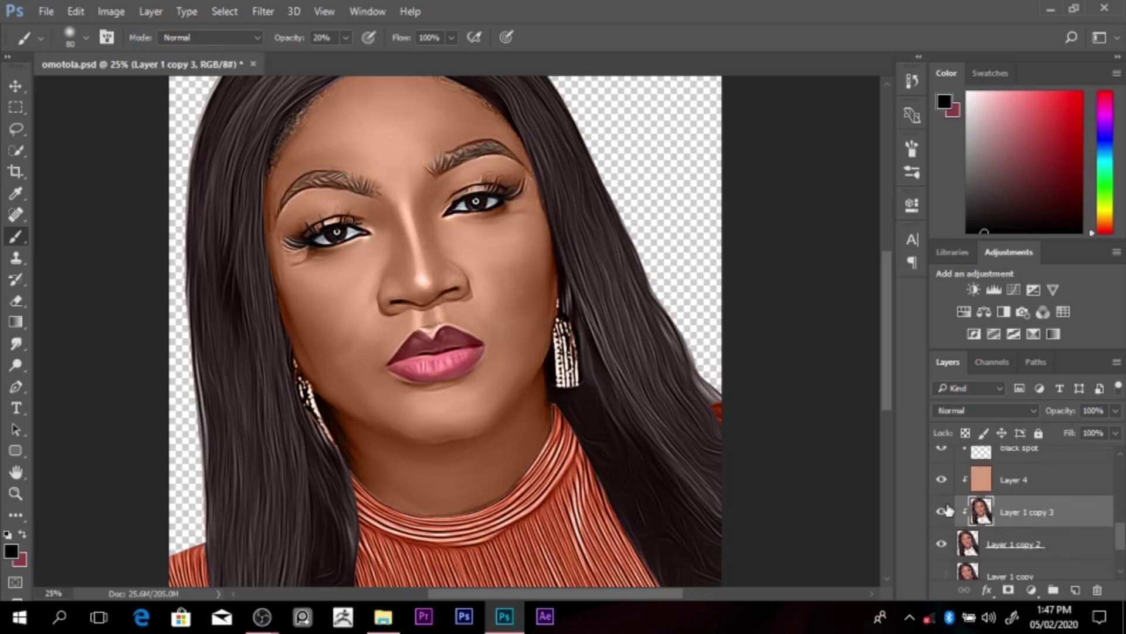
left_click(942, 511)
left_click(942, 509)
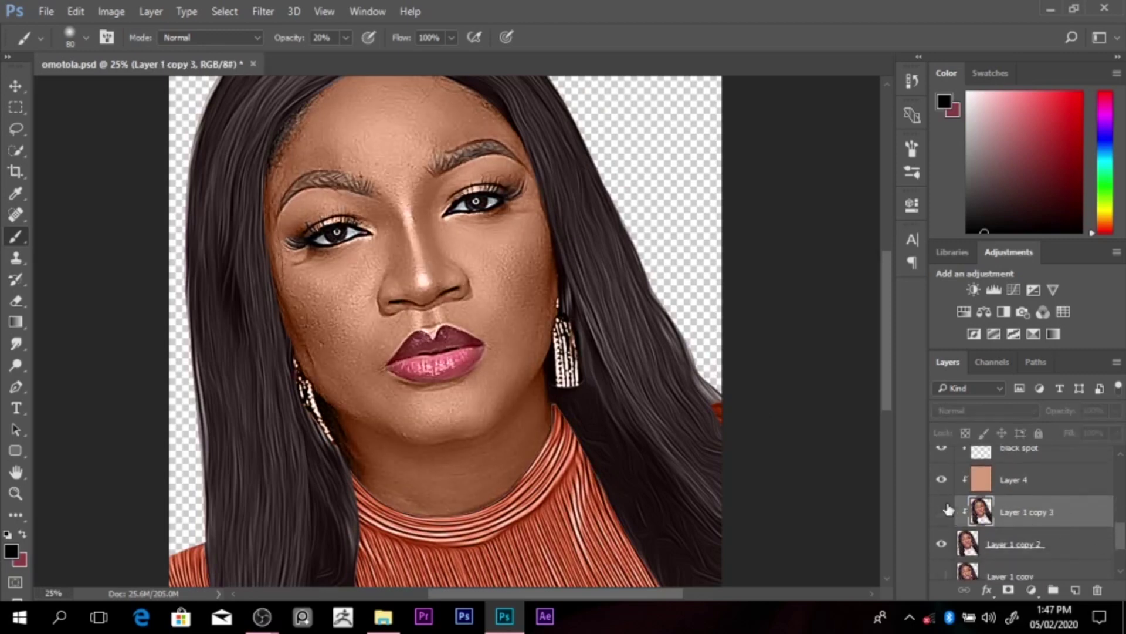
left_click(942, 509)
left_click(942, 509)
left_click(946, 509)
left_click(943, 510)
Step: Burn the midtones of the cheek on Layer 1 copy 3 at 20% exposure and brush size 400
key("o")
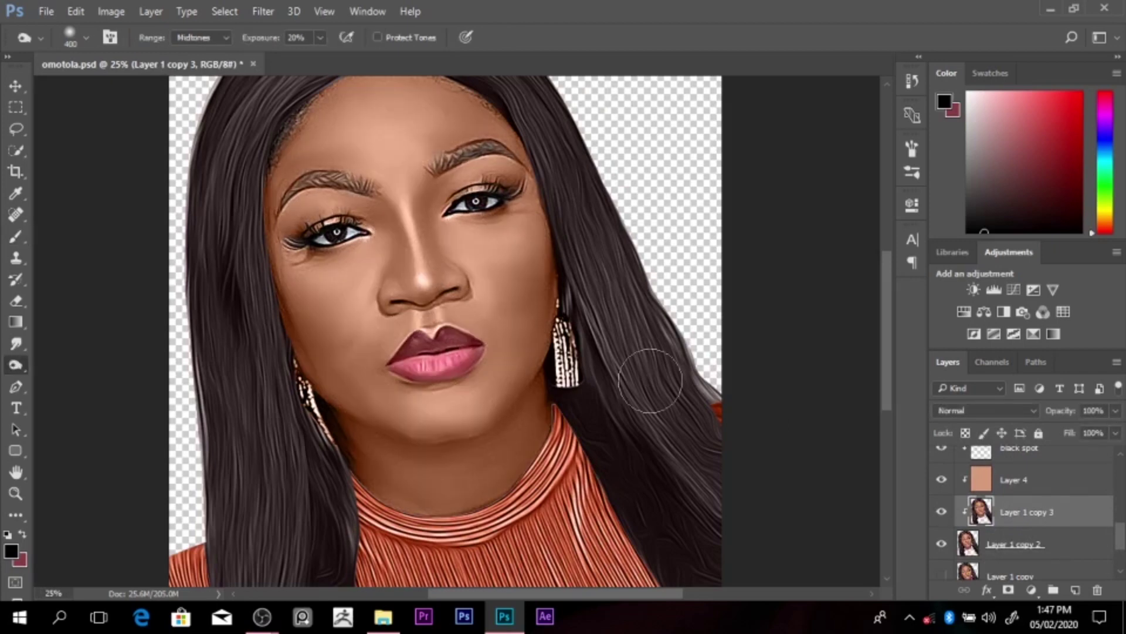
left_click(214, 38)
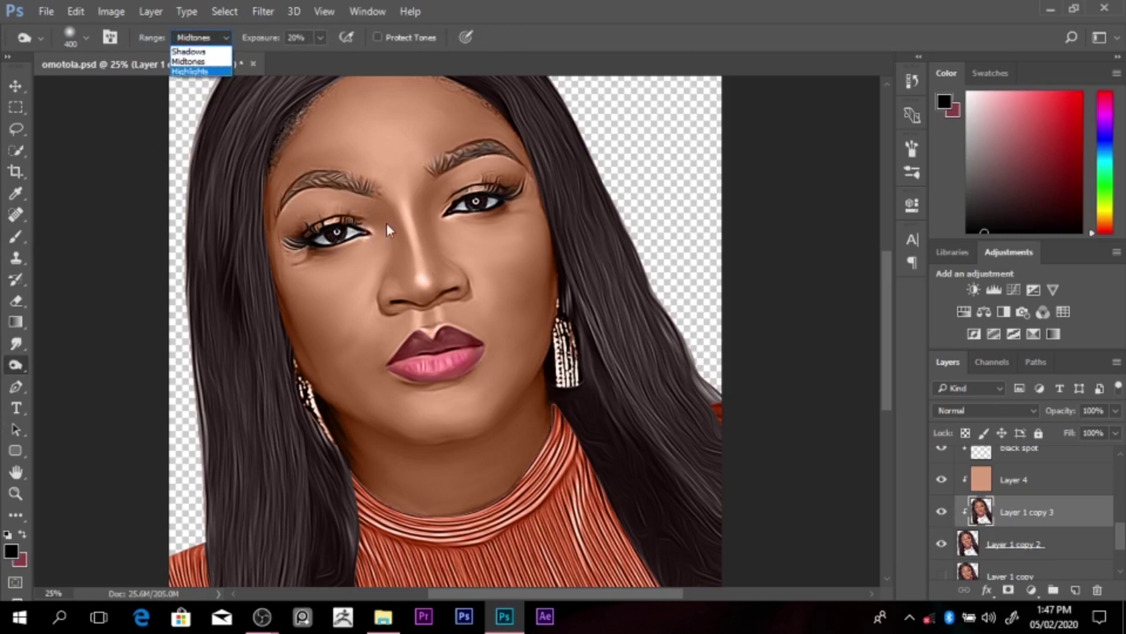
left_click(672, 256)
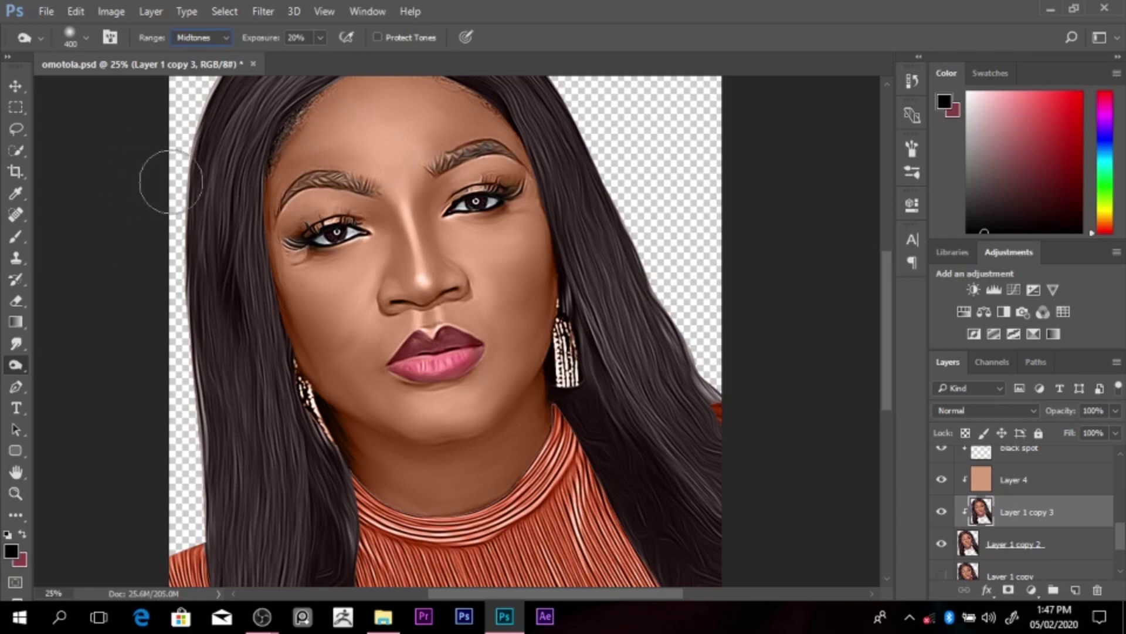
left_click_drag(337, 311, 316, 332)
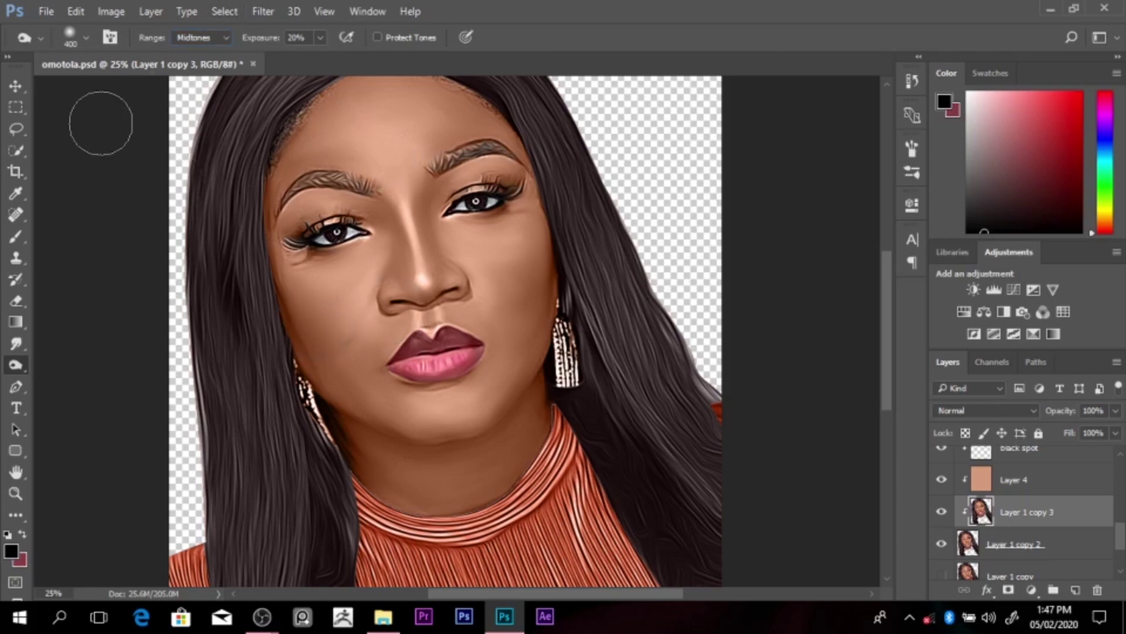
left_click(16, 86)
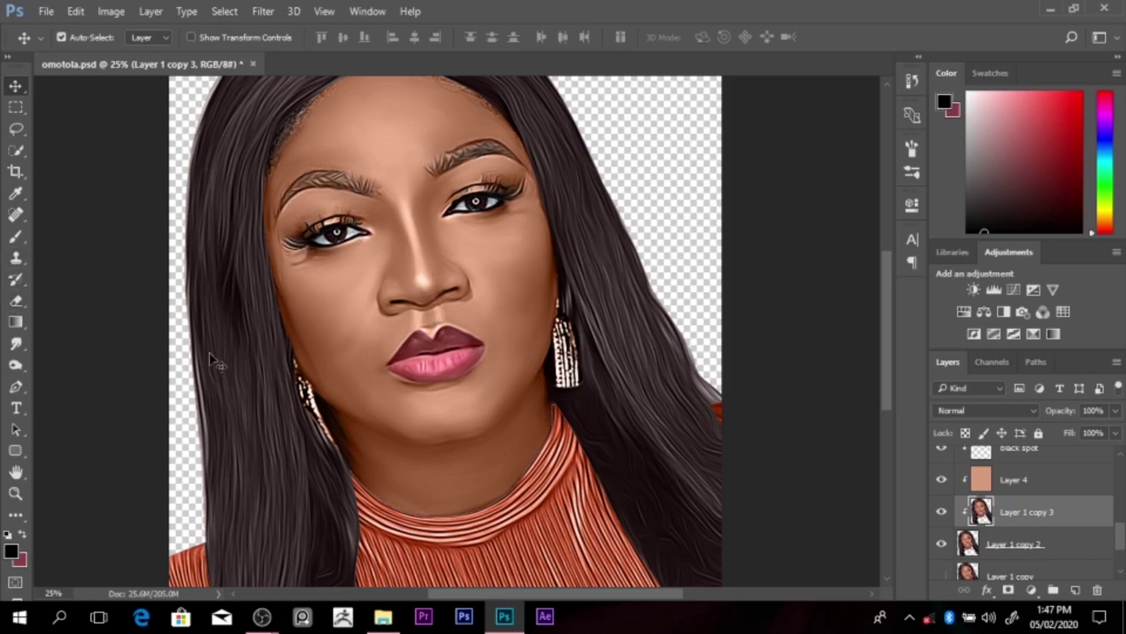
key("o")
key("bracketleft")
key("bracketleft")
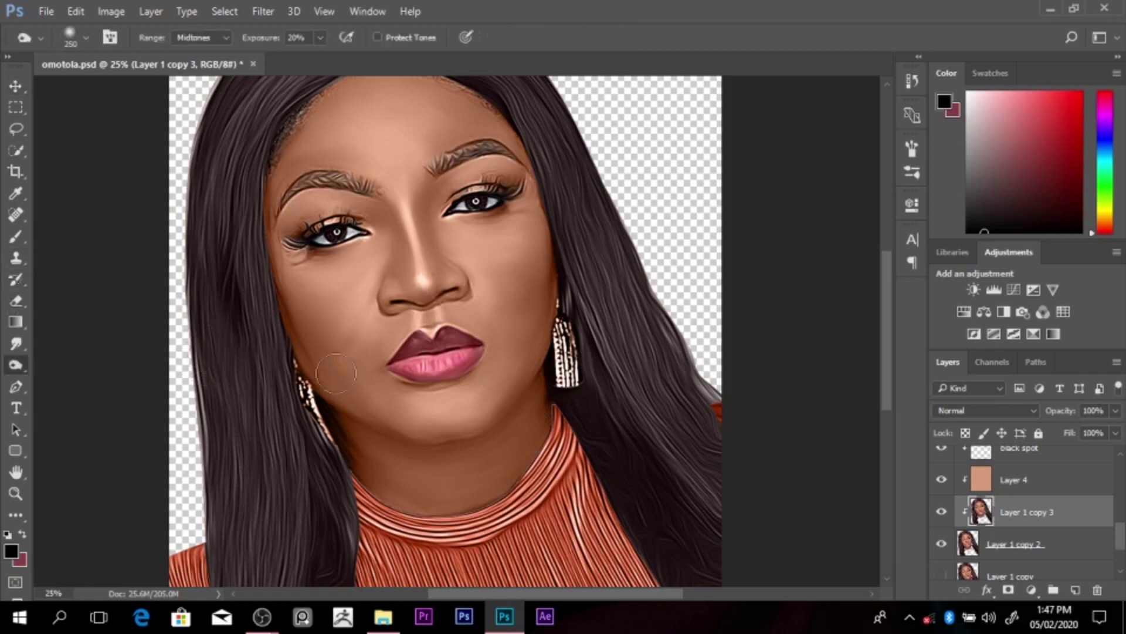
key("bracketleft")
key("bracketleft")
Step: Duplicate Layer 1 copy 3, clip the duplicate to the layer below, and enlarge the Burn brush to size 400
key("ctrl+j")
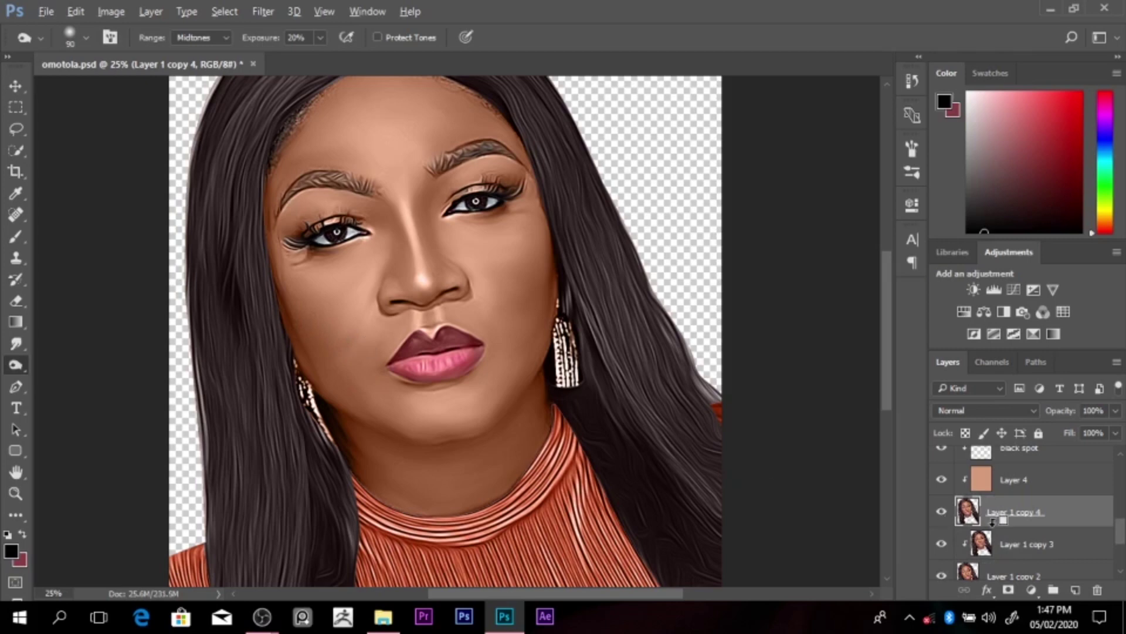
left_click(992, 520, "alt")
key("bracketright")
key("bracketright")
key("bracketright")
key("bracketright")
key("bracketright")
key("bracketright")
key("bracketright")
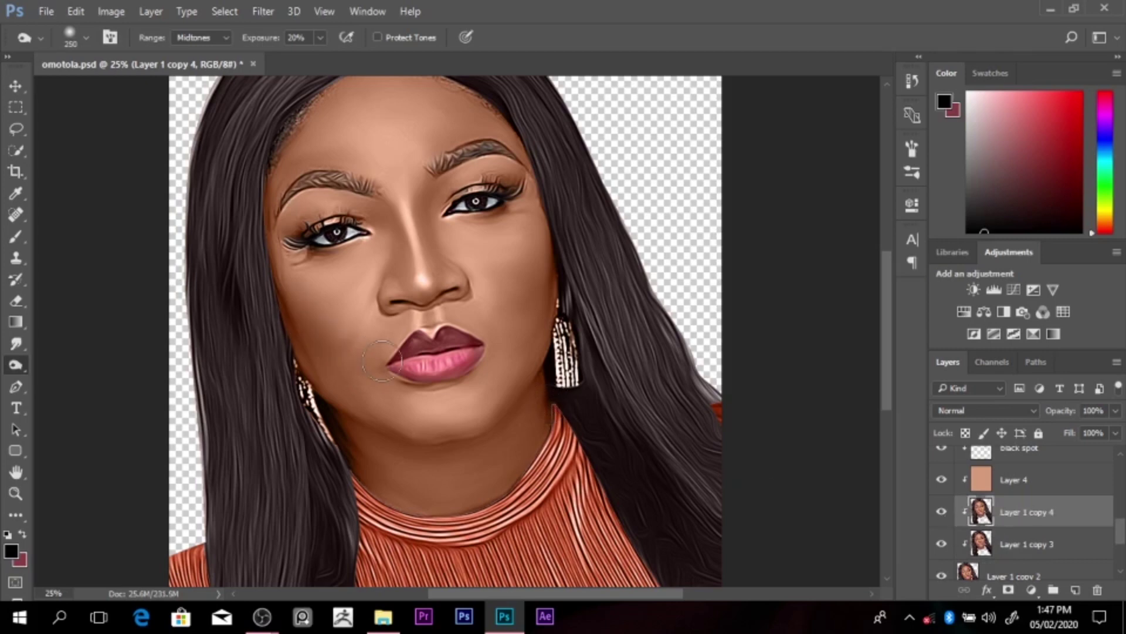
key("bracketright")
key("bracketright")
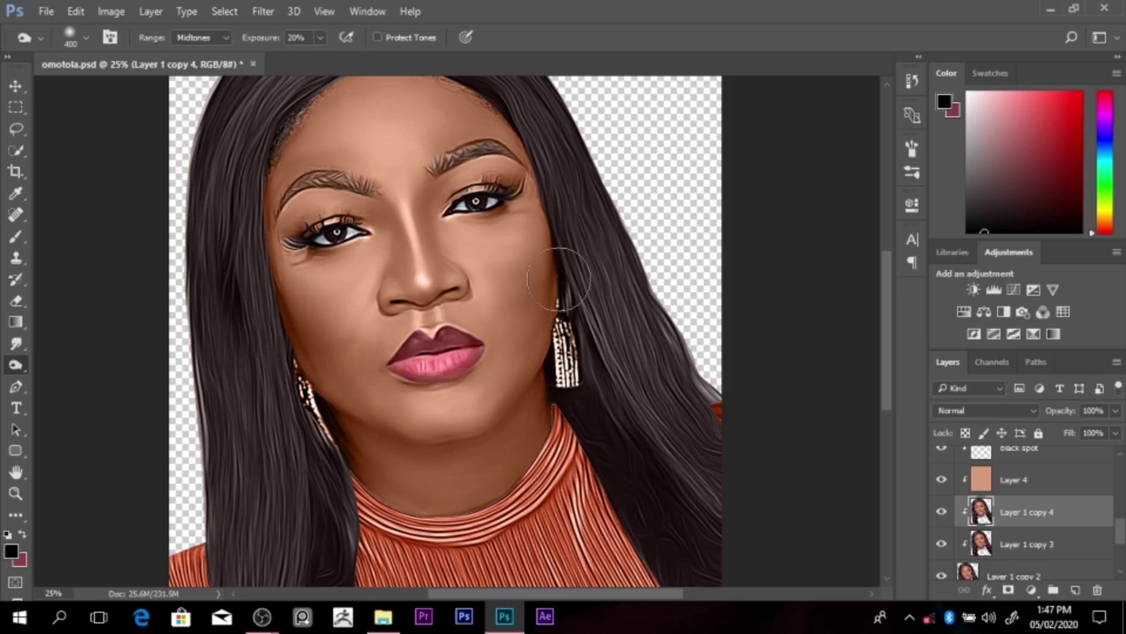
Step: Hide Layer 1 copy 3 and toggle the visibility of Layer 1 copy 4 to compare the face, leaving the duplicate shown
left_click(941, 513)
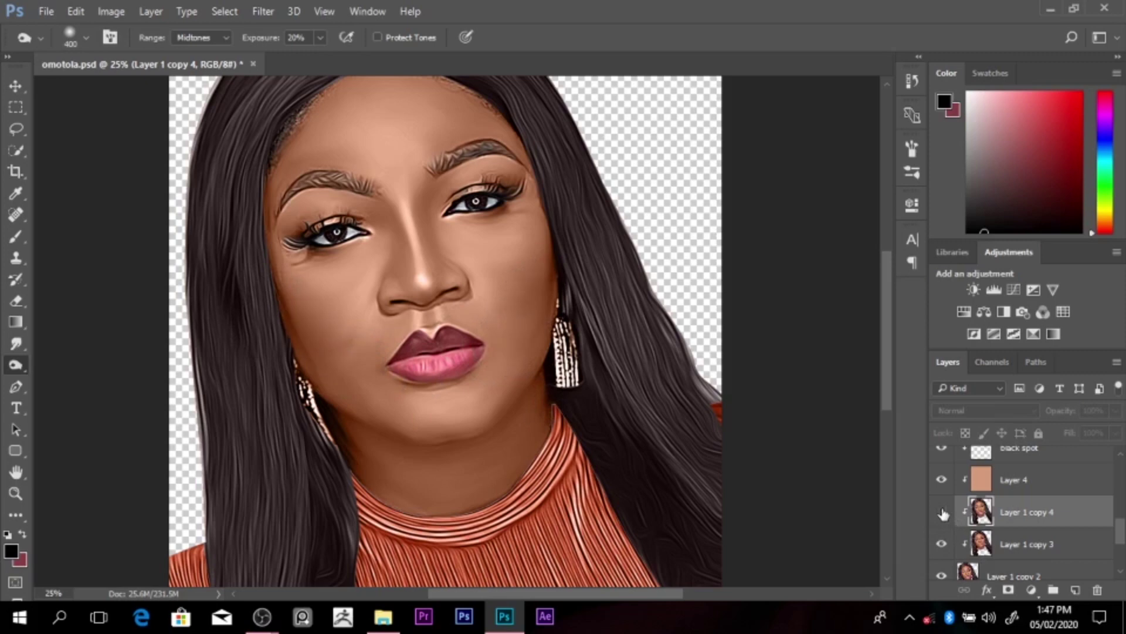
left_click(942, 512)
left_click(942, 542)
left_click(942, 513)
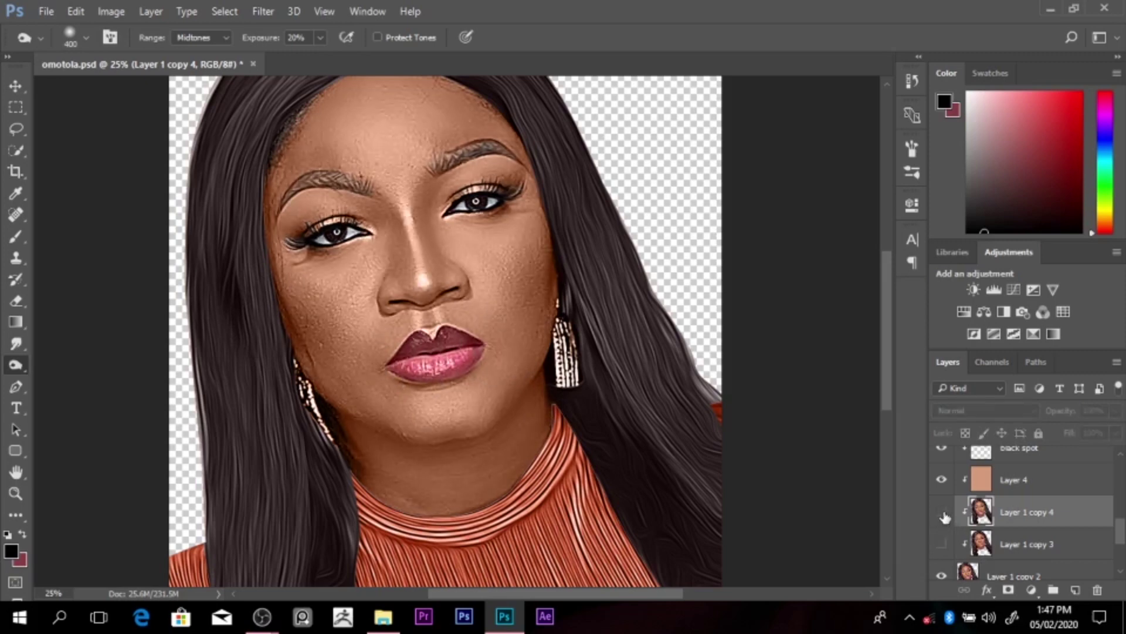
left_click(942, 513)
left_click(942, 513)
left_click(941, 512)
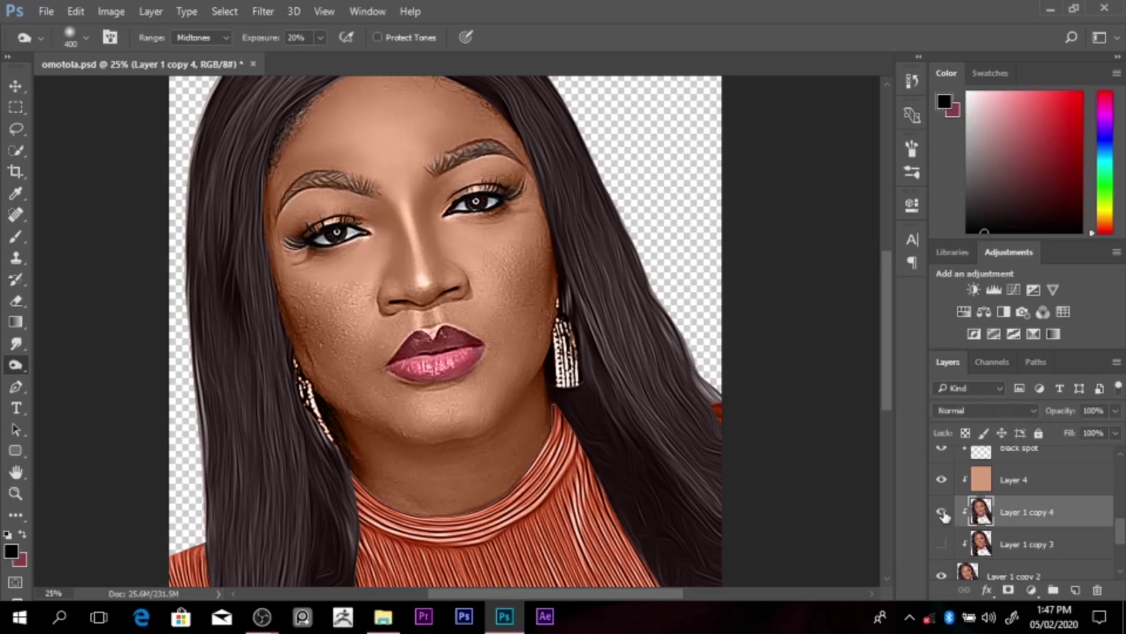
left_click(942, 512)
left_click(941, 512)
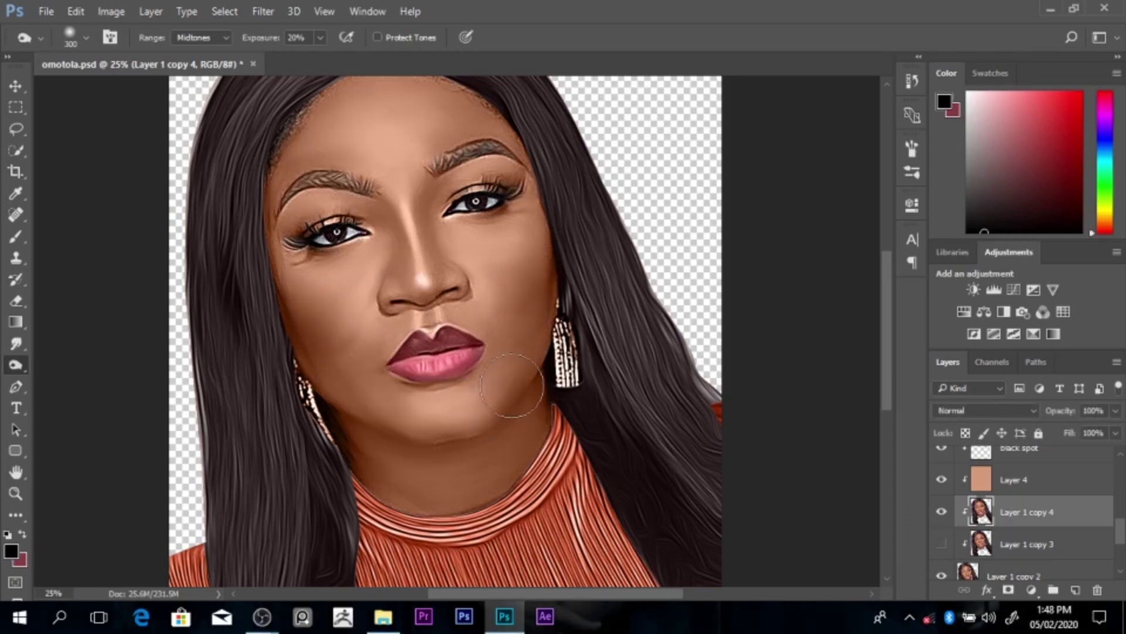
Step: Burn the midtones of the lips and the shadows around the nose at 20% exposure, using brush sizes 100 to 175
key("bracketleft")
key("bracketleft")
key("bracketleft")
key("bracketleft")
key("bracketleft")
key("bracketleft")
key("bracketleft")
key("bracketleft")
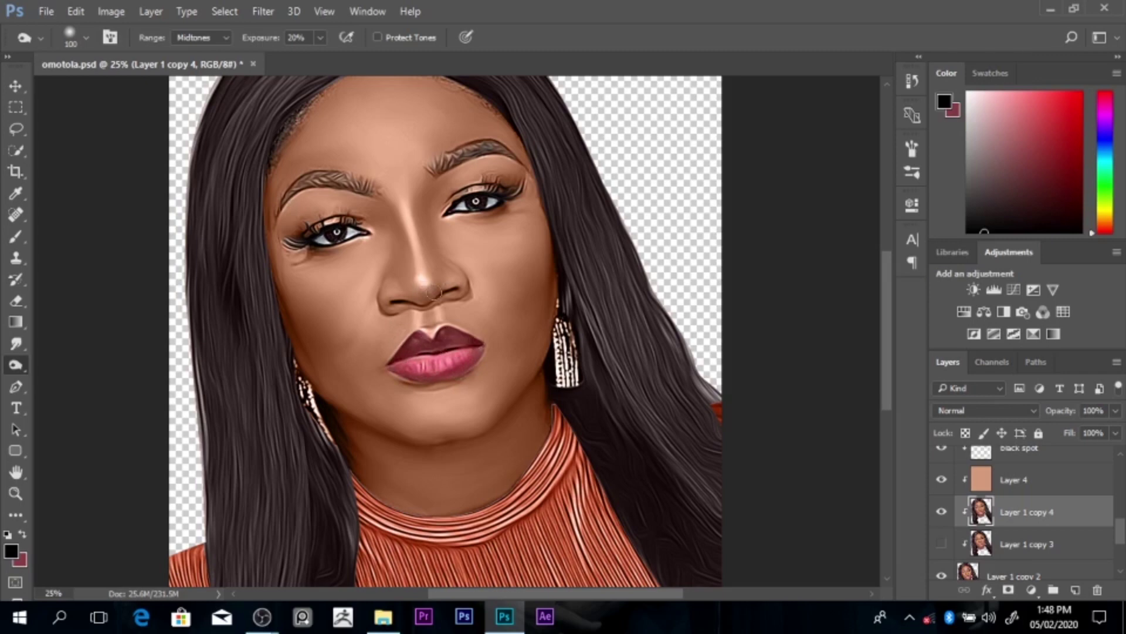
key("bracketright")
key("bracketright")
key("bracketright")
key("bracketright")
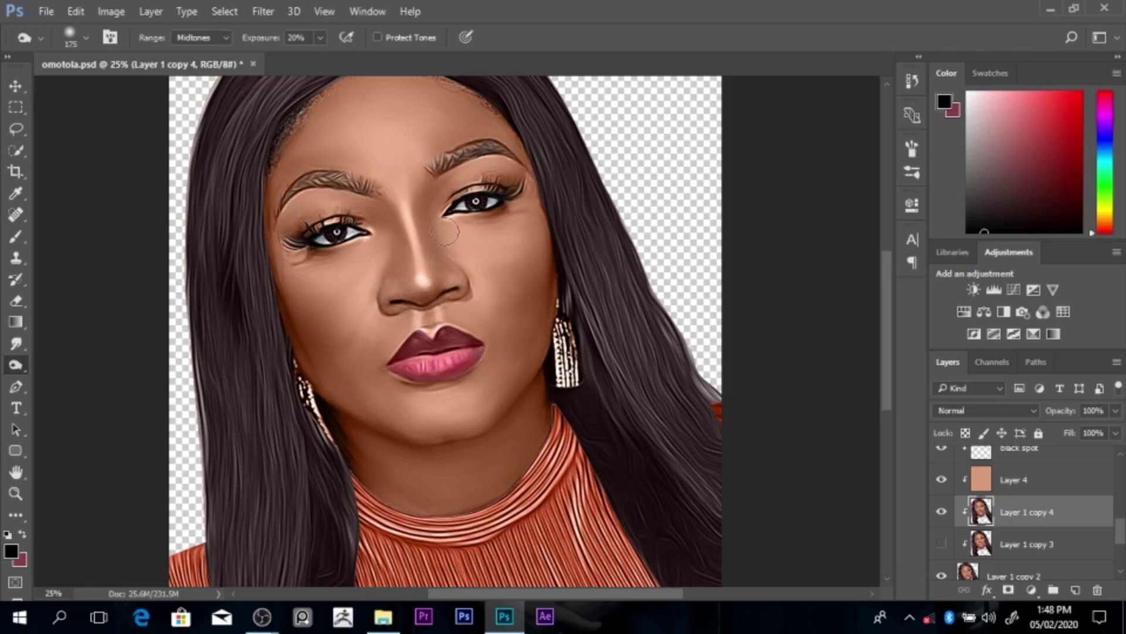
Step: Burn the cheek near the visible earring and the jawline on Layer 1 copy 4, varying the brush size from 70 to 400
key("bracketright")
key("bracketright")
key("bracketright")
key("bracketleft")
key("bracketleft")
key("bracketleft")
key("bracketleft")
key("bracketleft")
key("bracketleft")
key("bracketleft")
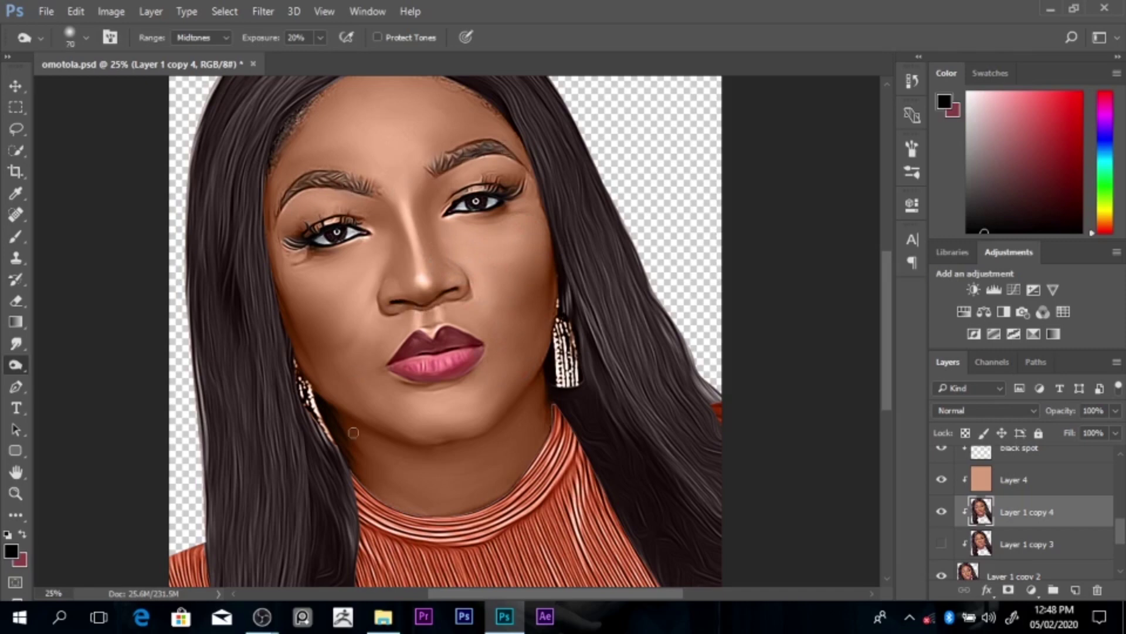
key("bracketright")
key("bracketright")
key("bracketright")
key("bracketright")
key("bracketright")
key("bracketright")
key("bracketright")
key("bracketright")
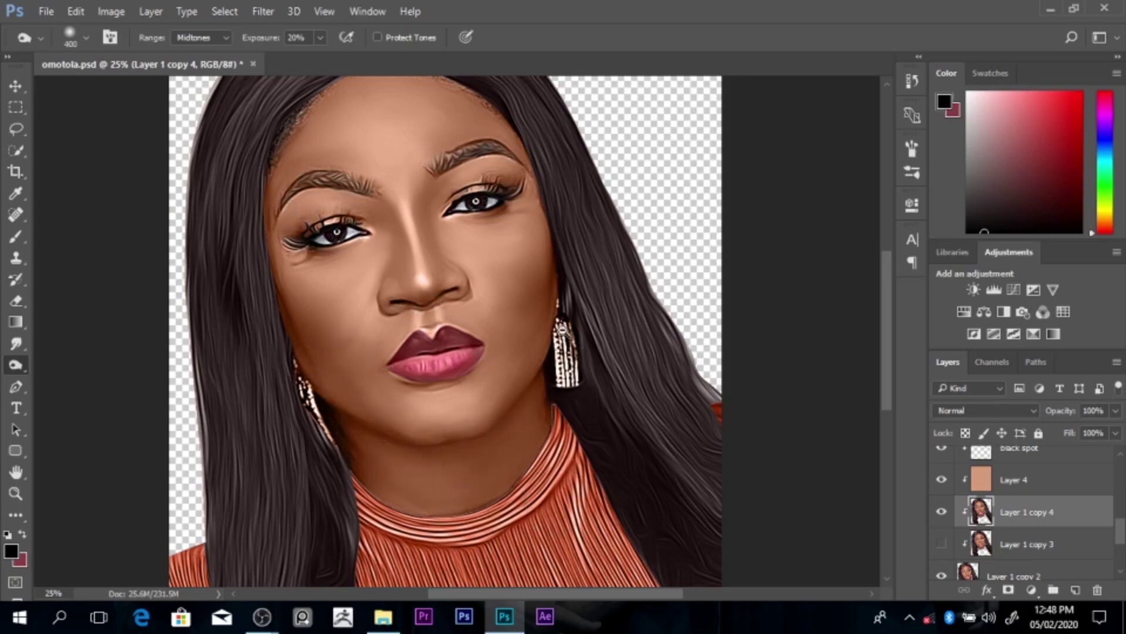
Step: View the whole portrait and toggle Layer 1 copy 4 to check the burned shading on the face
left_click(575, 325, "alt")
left_click(575, 325, "alt")
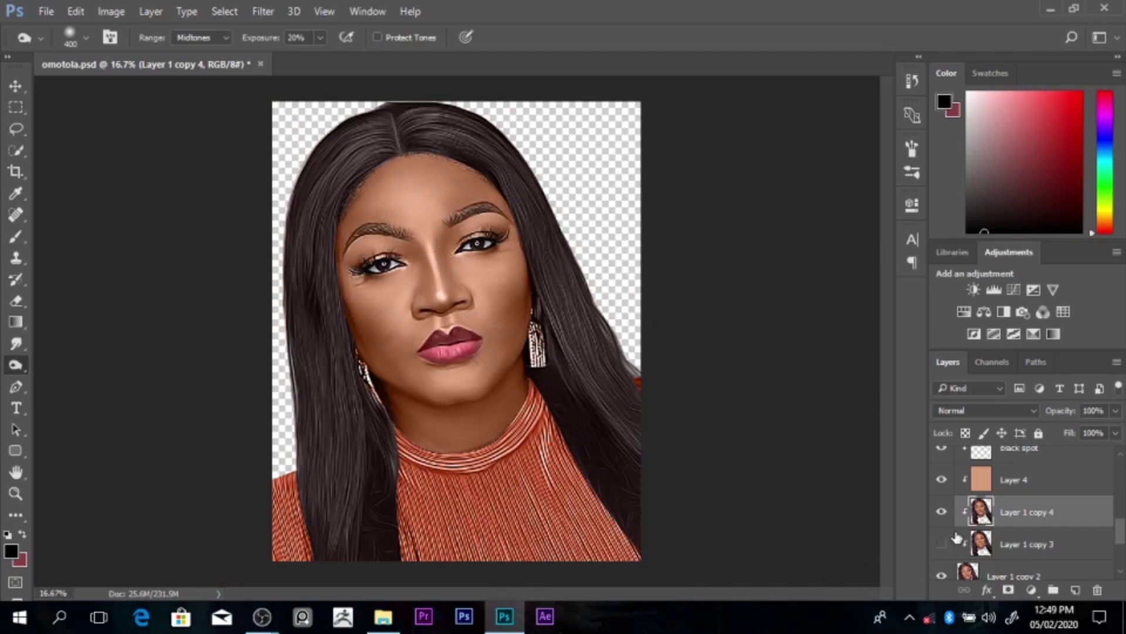
left_click(942, 514)
left_click(943, 513)
left_click(942, 513)
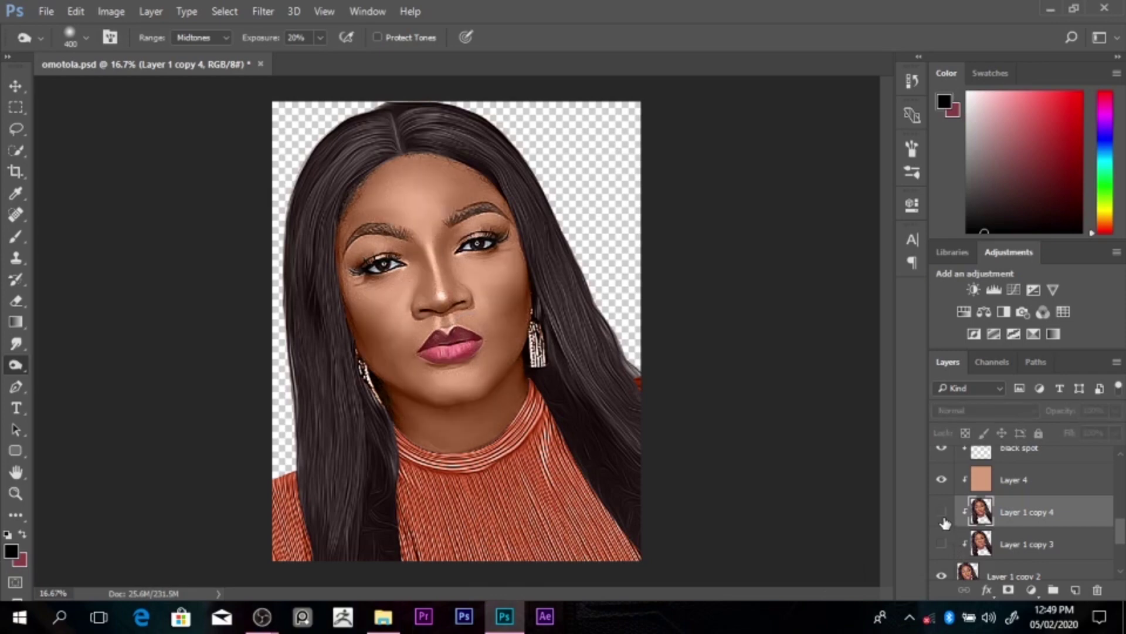
left_click(942, 513)
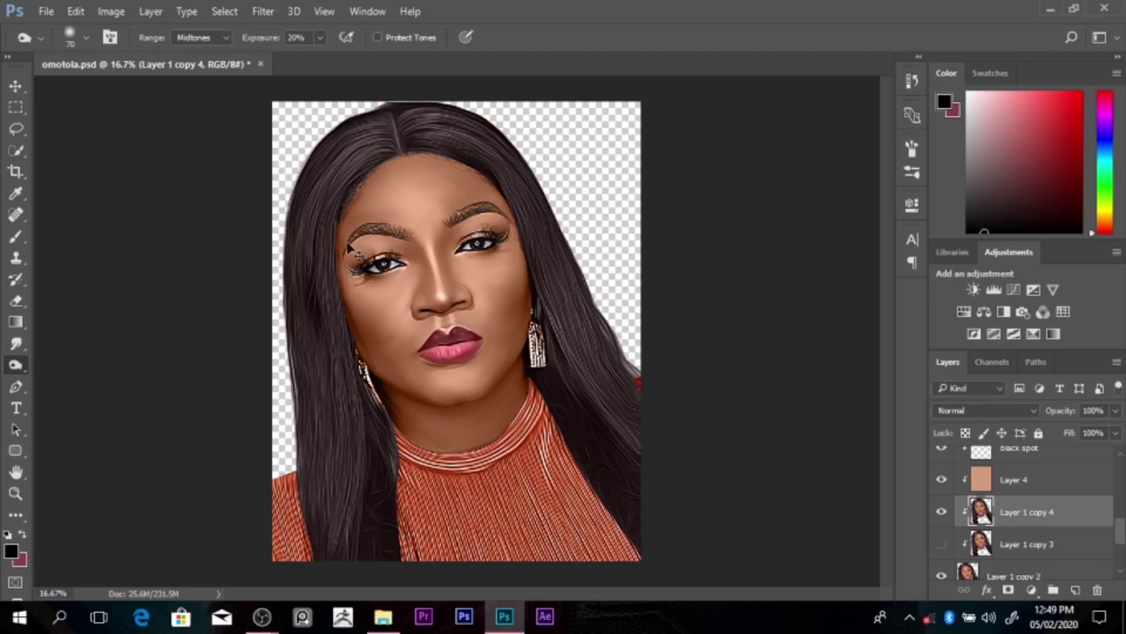
Step: Compare the burned Layer 1 copy 4 with the original Layer 1 copy 3 by switching their visibility
key("ctrl+minus")
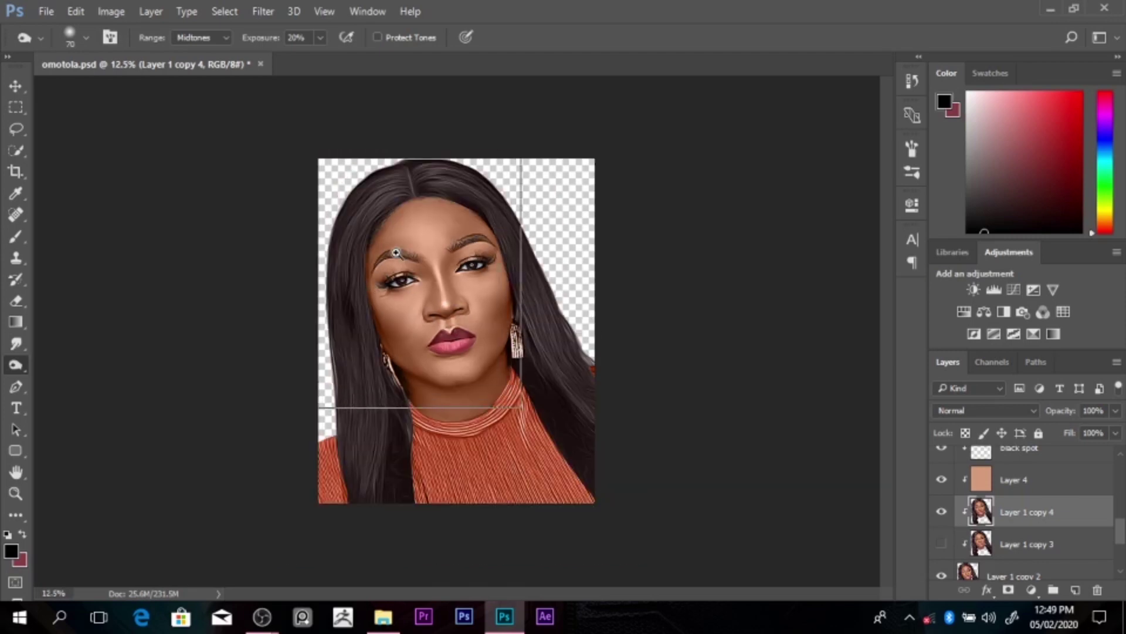
key("ctrl+plus")
left_click(942, 543)
left_click(942, 512)
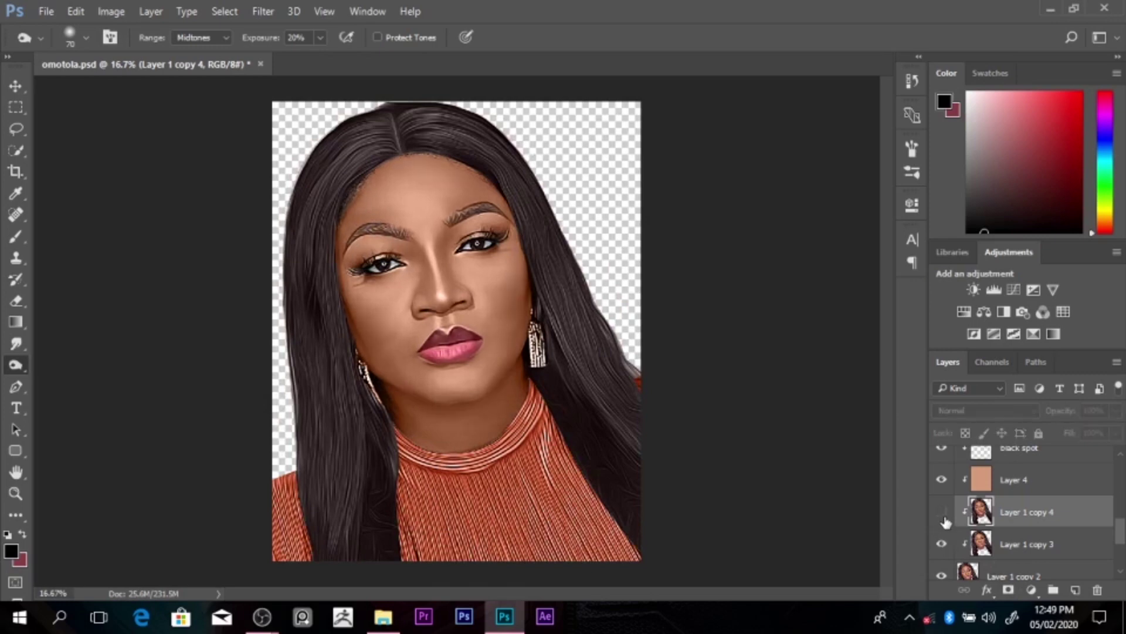
left_click(941, 511)
left_click(942, 543)
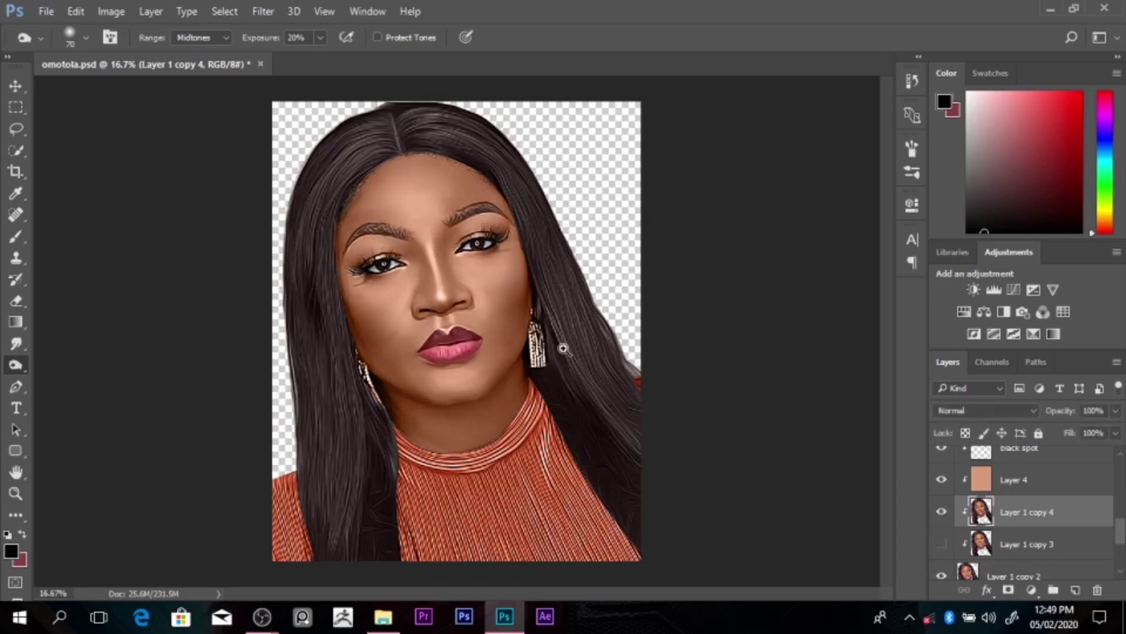
scroll(563, 348, "up", 1)
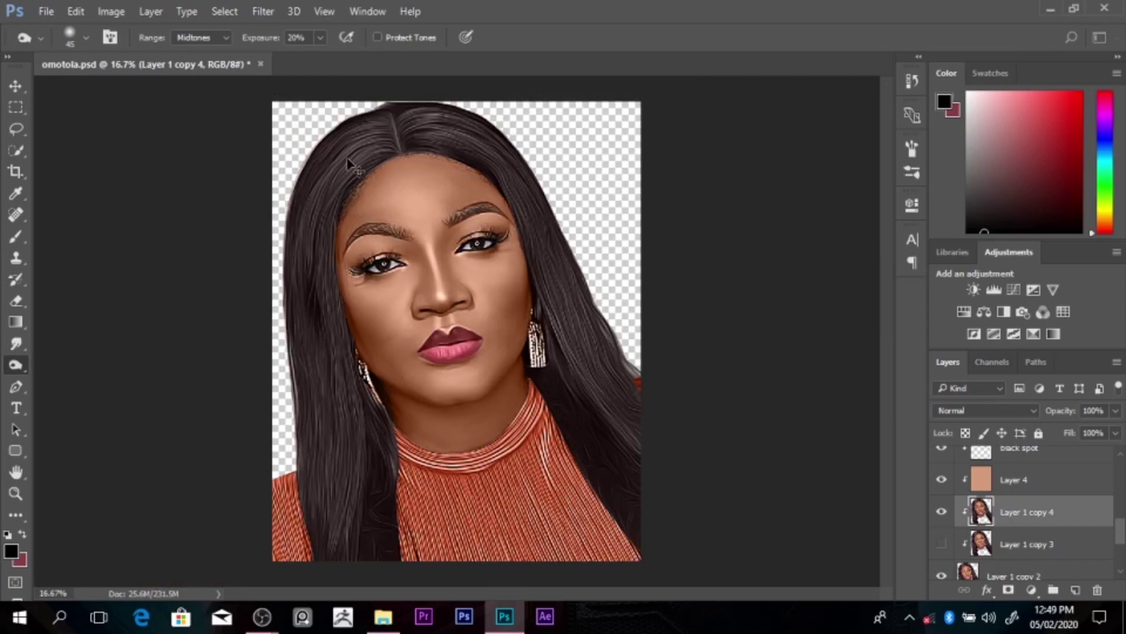
Step: Duplicate the hair layer Layer 2 and clip Layer 2 copy to the original
left_click(349, 158, "ctrl")
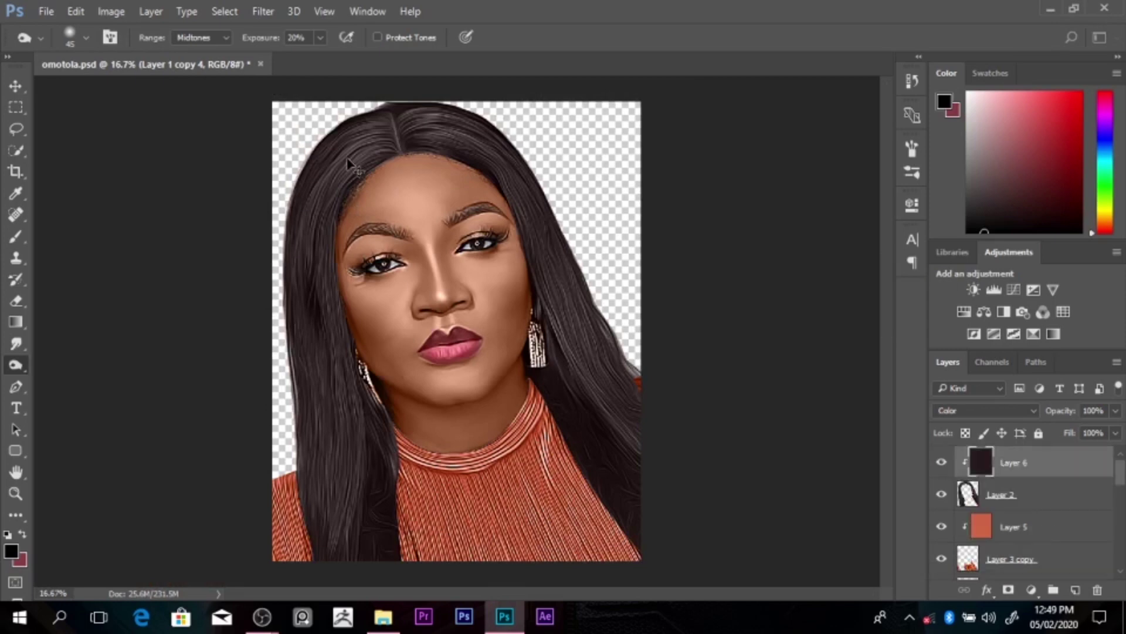
left_click_drag(996, 492, 1014, 504)
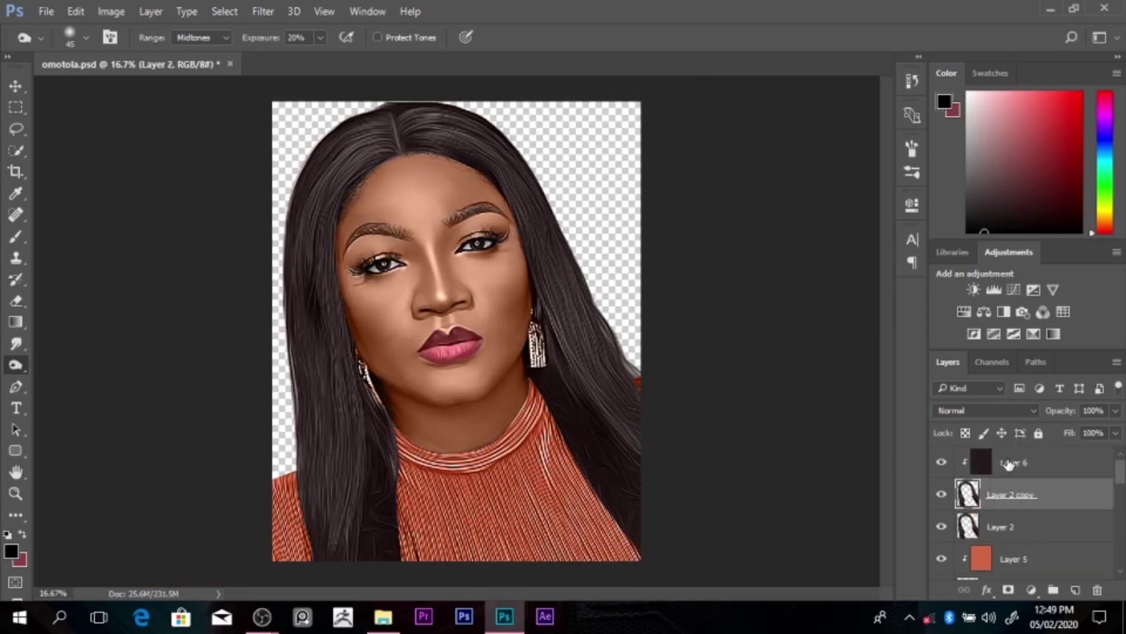
left_click(969, 504, "alt")
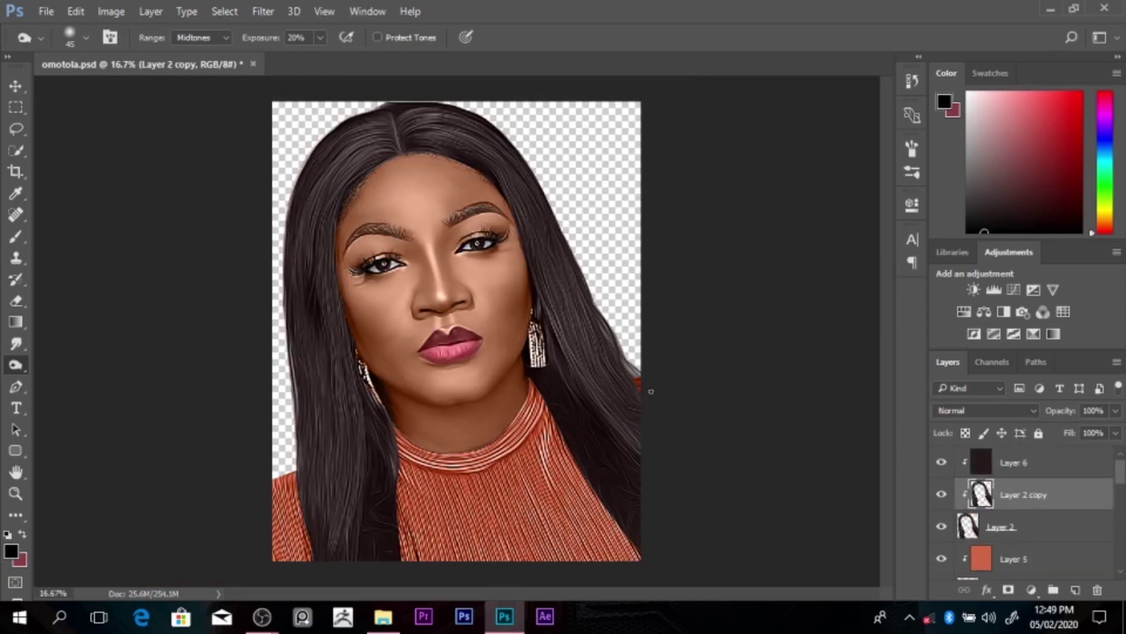
Step: Burn the midtones of the long hair strands on Layer 2 copy at 20% exposure with brush sizes around 300
key("bracketright")
key("bracketright")
key("bracketright")
key("bracketright")
key("bracketright")
key("bracketright")
key("bracketright")
key("bracketright")
key("bracketright")
key("bracketright")
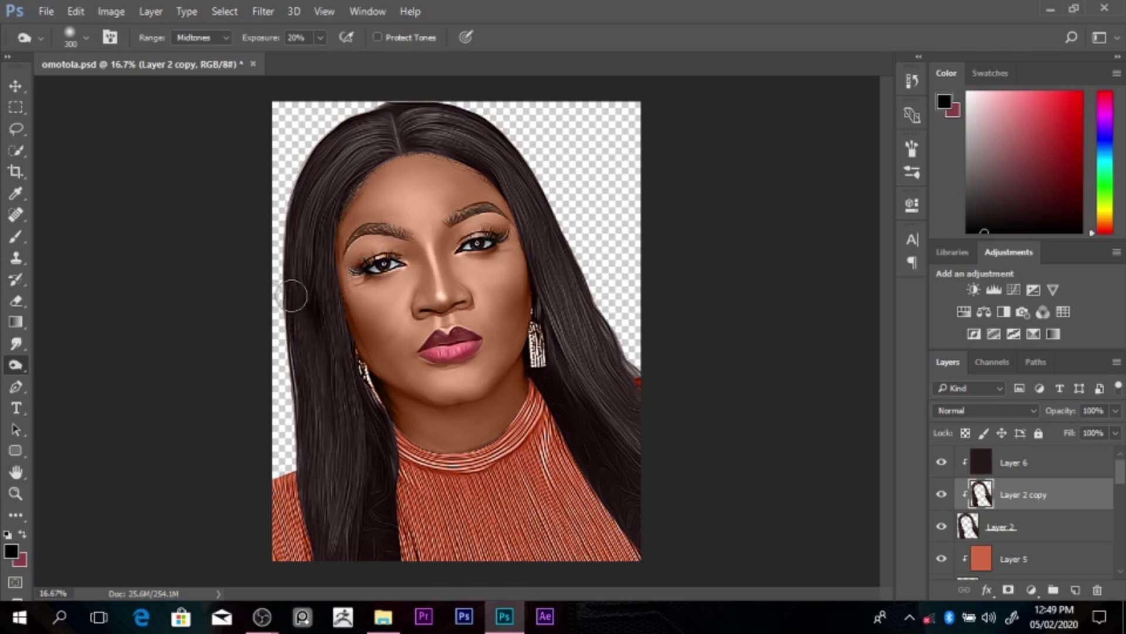
key("bracketleft")
key("bracketleft")
key("bracketleft")
key("bracketleft")
key("bracketleft")
key("bracketright")
key("bracketright")
key("bracketright")
Step: Burn the crown and remaining hair edges on Layer 2 copy, using brush sizes 500 and 250, and check the whole portrait
key("bracketright")
key("bracketright")
key("z")
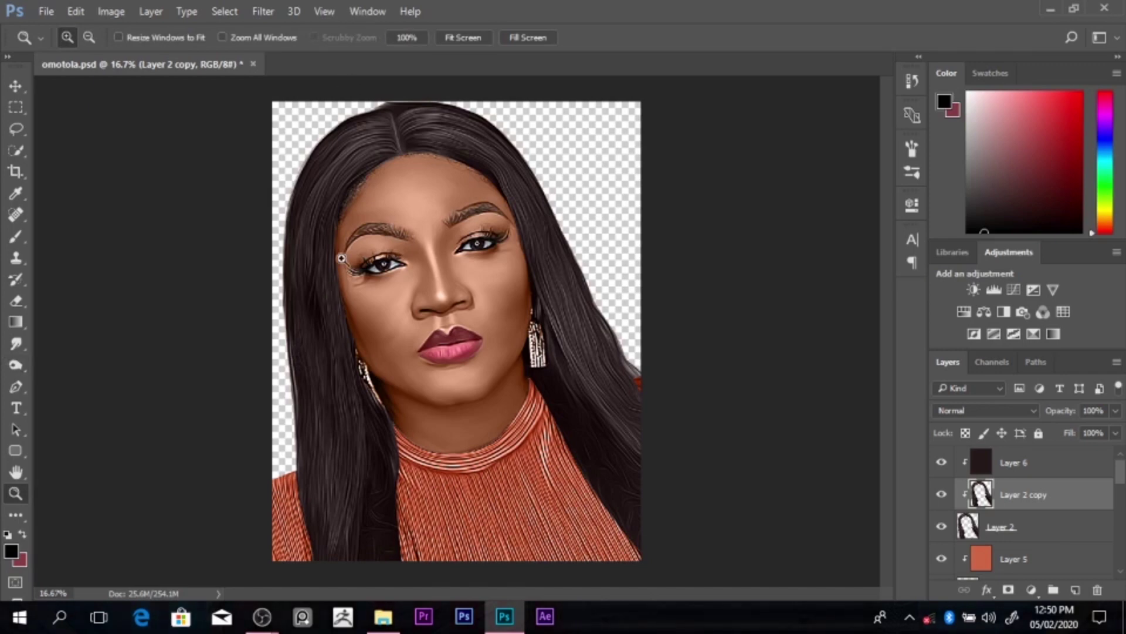
key("o")
key("bracketright")
key("bracketright")
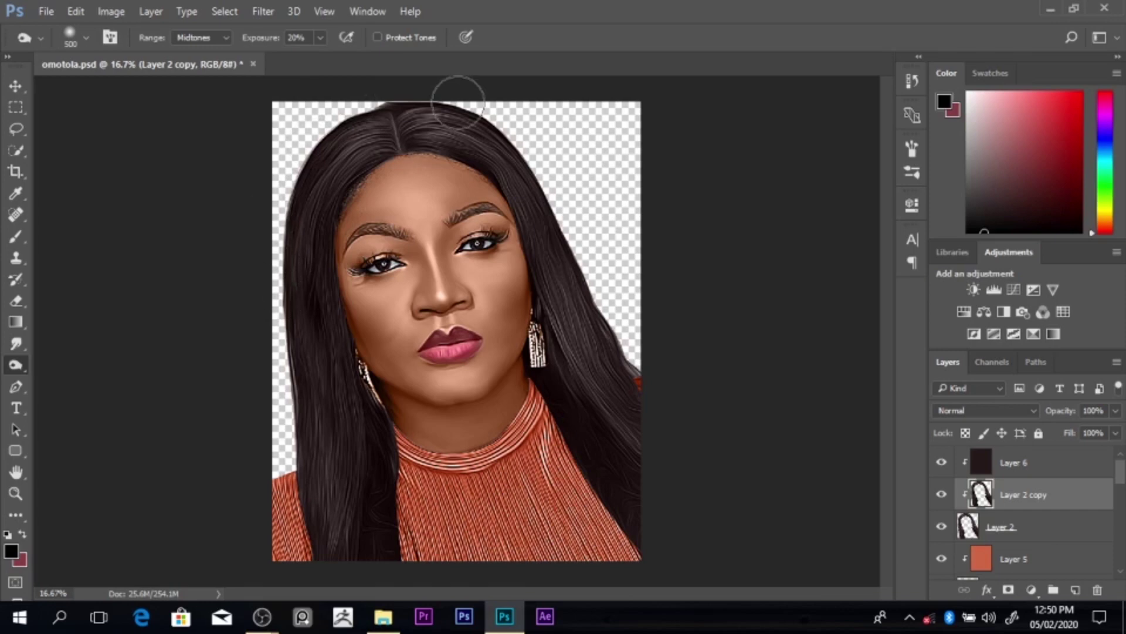
key("bracketleft")
key("bracketleft")
key("bracketleft")
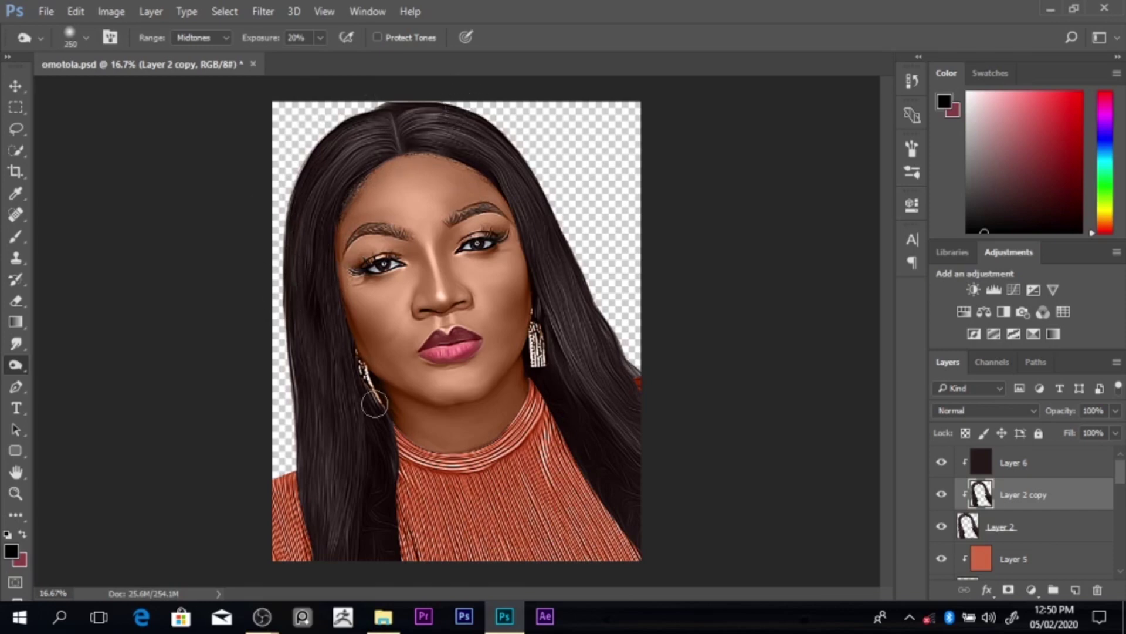
key("alt+space")
left_click(377, 276, "alt")
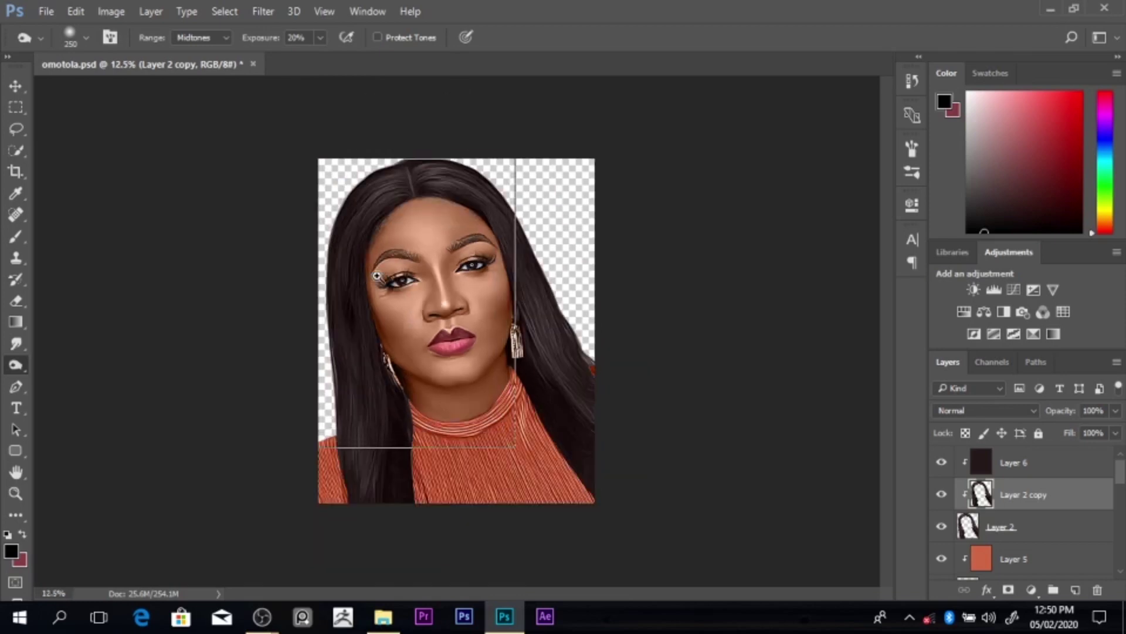
left_click(377, 276, "ctrl")
left_click(377, 275, "ctrl")
Step: Dodge the hair highlights around the crown on Layer 2 copy, using the Highlights range at 20% exposure
key("bracketright")
key("bracketleft")
key("bracketleft")
key("bracketleft")
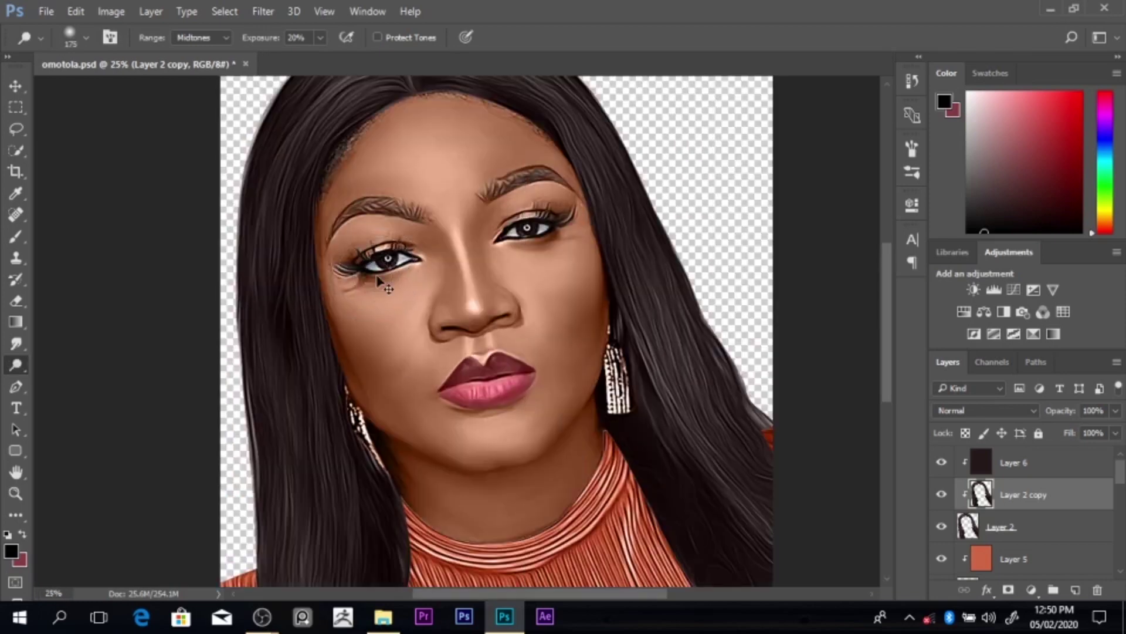
scroll(375, 276, "down", 1)
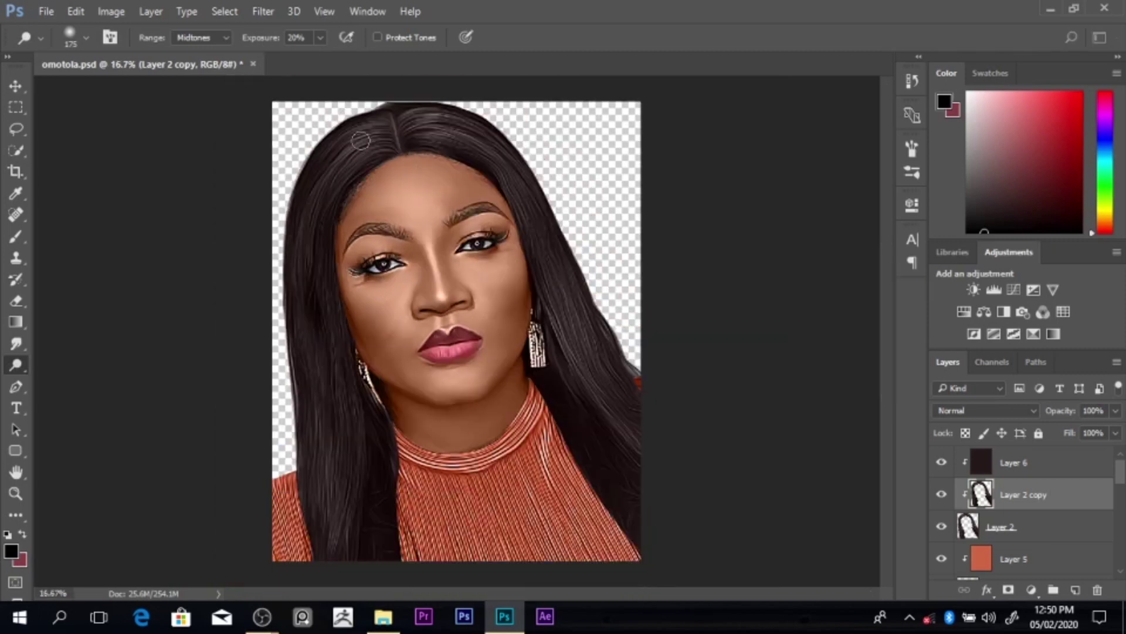
left_click(213, 40)
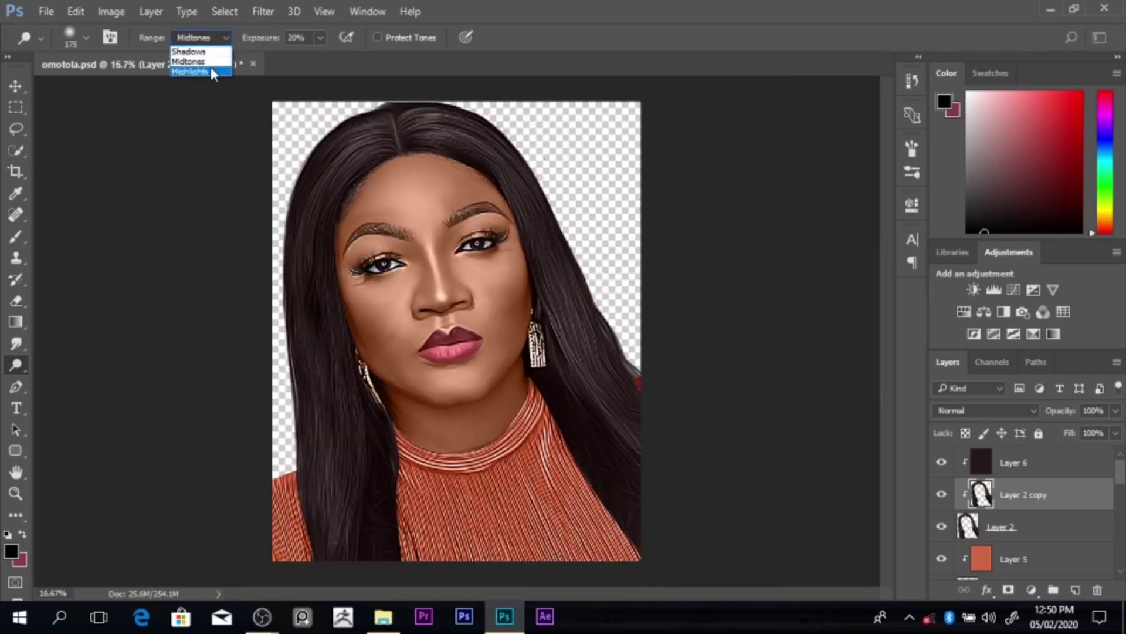
left_click(210, 66)
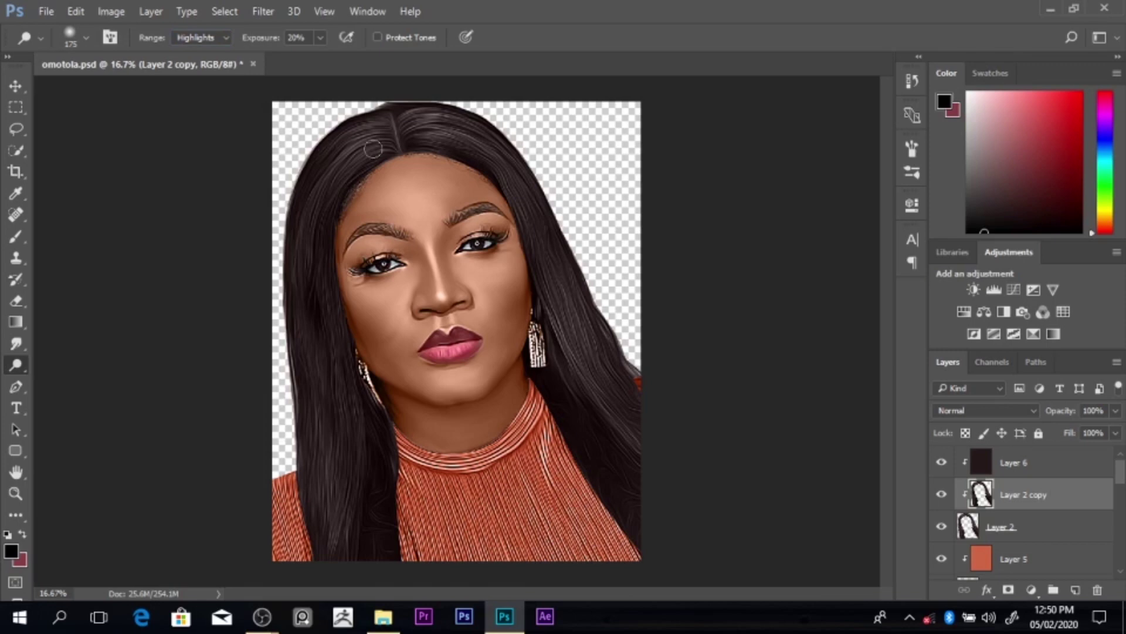
key("bracketleft")
key("bracketleft")
key("bracketleft")
left_click_drag(329, 178, 331, 173)
Step: Dodge more highlights down the long hair strands with brush sizes 70 to 90
key("bracketright")
key("bracketright")
key("bracketright")
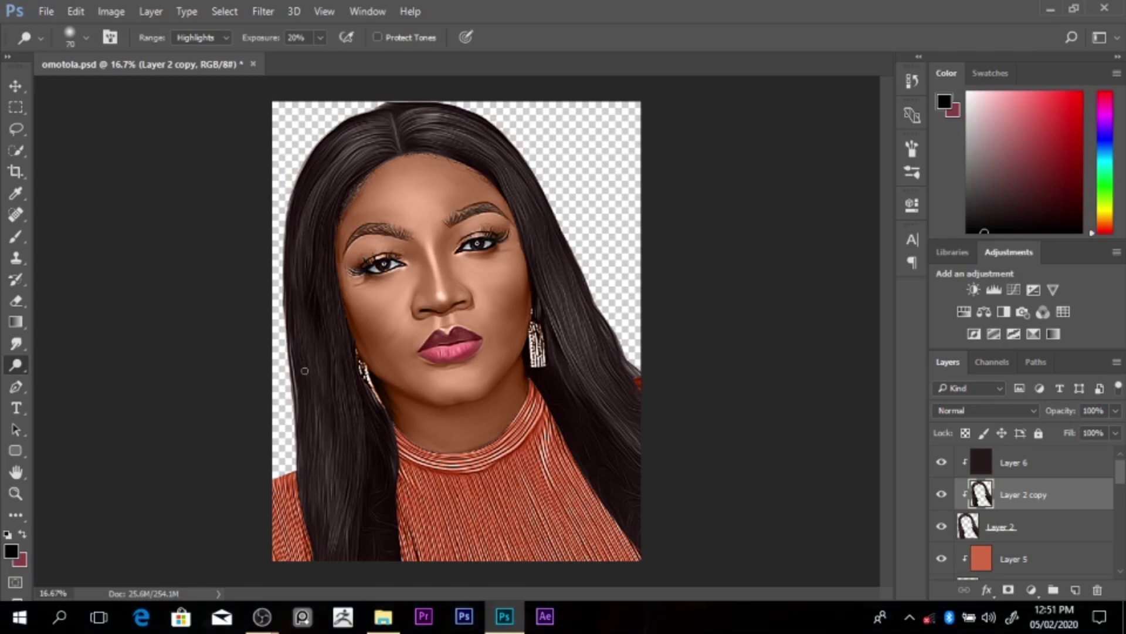
key("bracketright")
left_click(416, 341, "ctrl+alt")
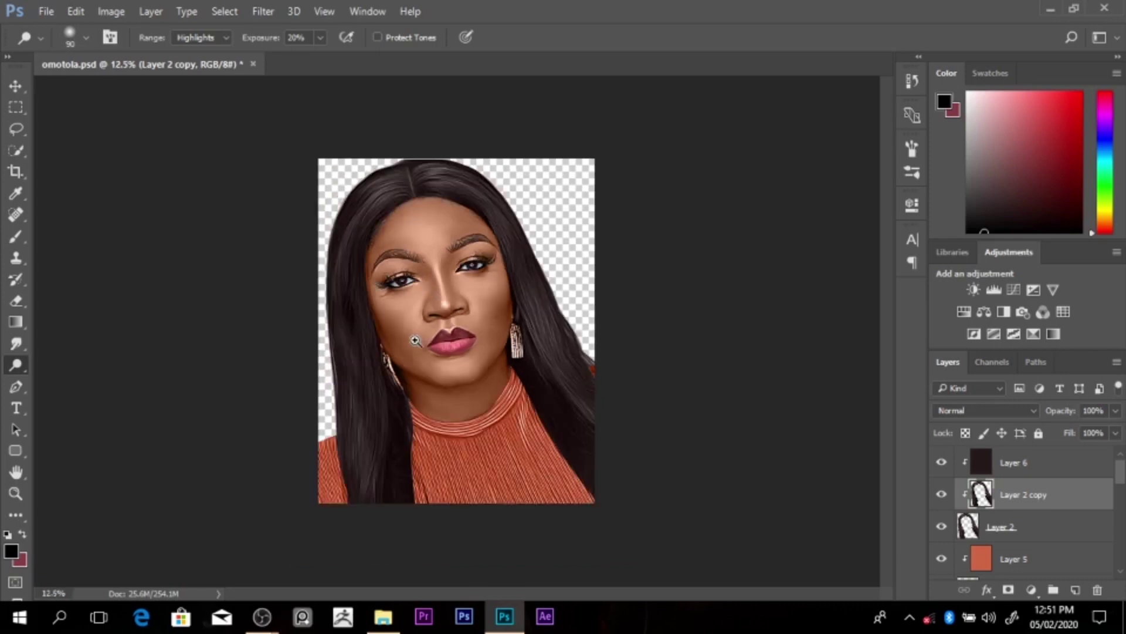
left_click(415, 340, "ctrl")
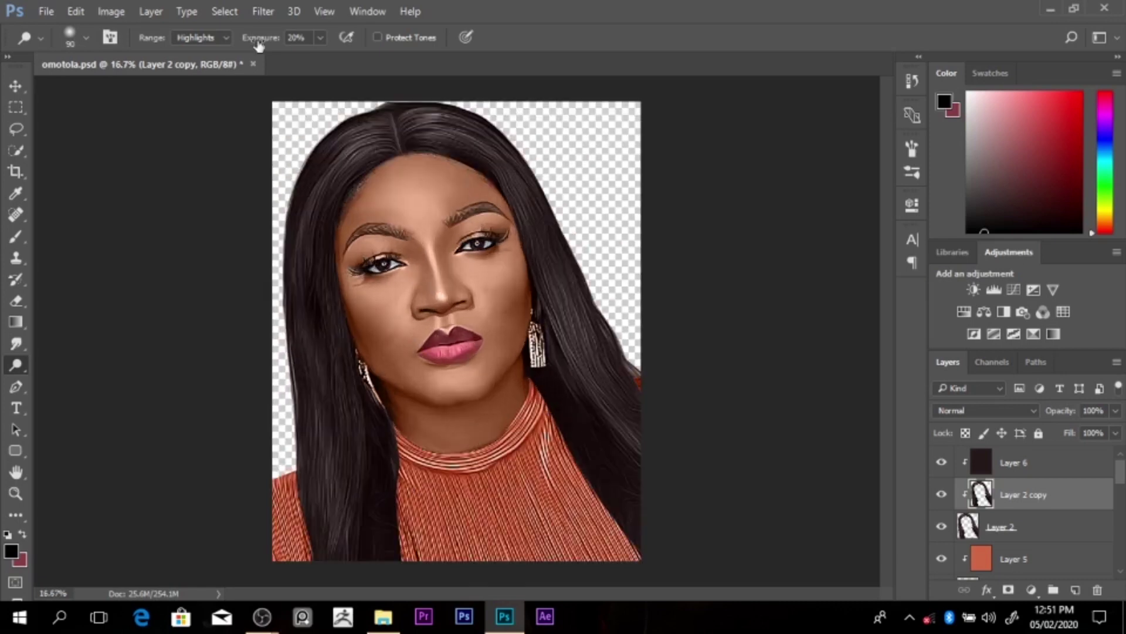
Step: Raise the dodge exposure to 49% and brighten the hair highlights on Layer 2 copy with a size 50 brush
left_click_drag(256, 39, 268, 40)
left_click_drag(368, 145, 339, 160)
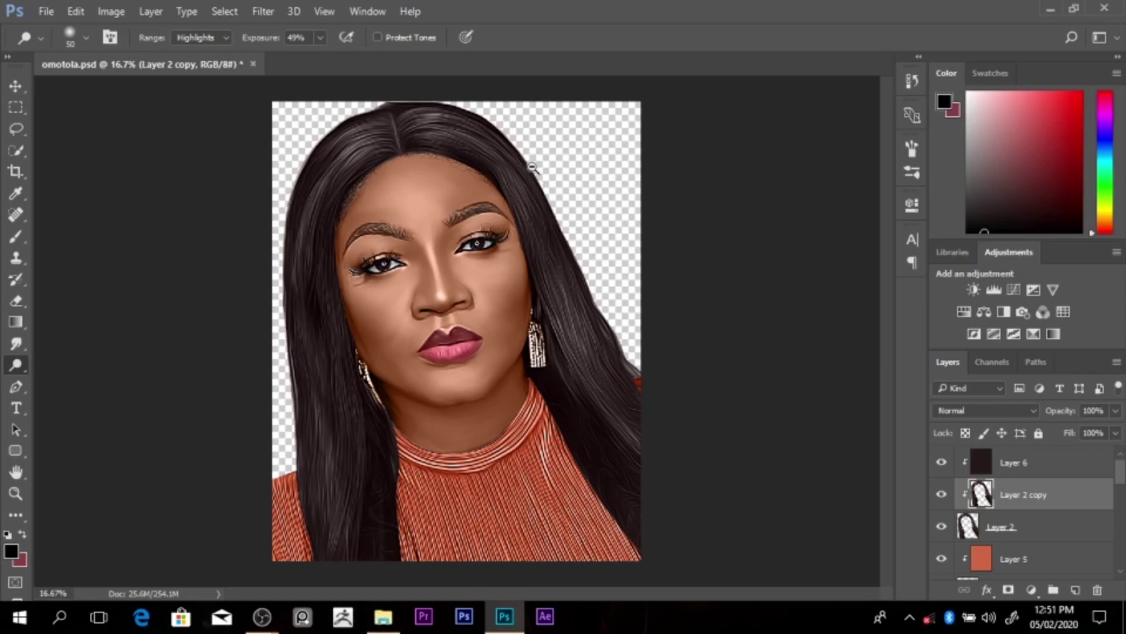
key("ctrl+minus")
key("ctrl+plus")
key("ctrl+minus")
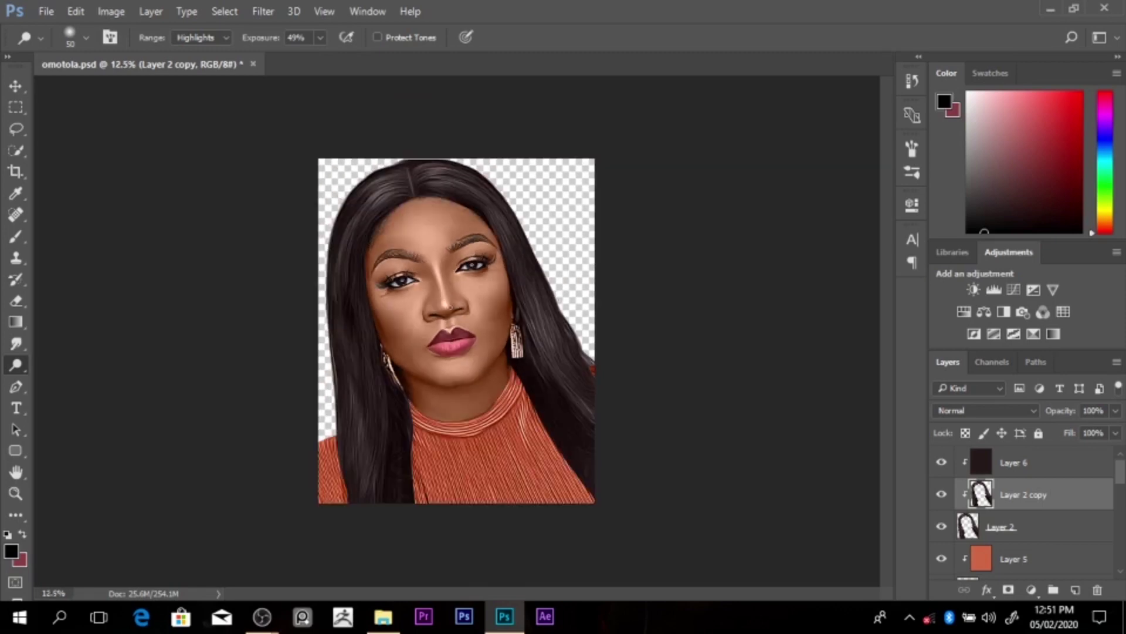
Step: Switch to the Burn tool at brush size 400 and select the face layer Layer 1 copy 4
key("shift+o")
key("bracketright")
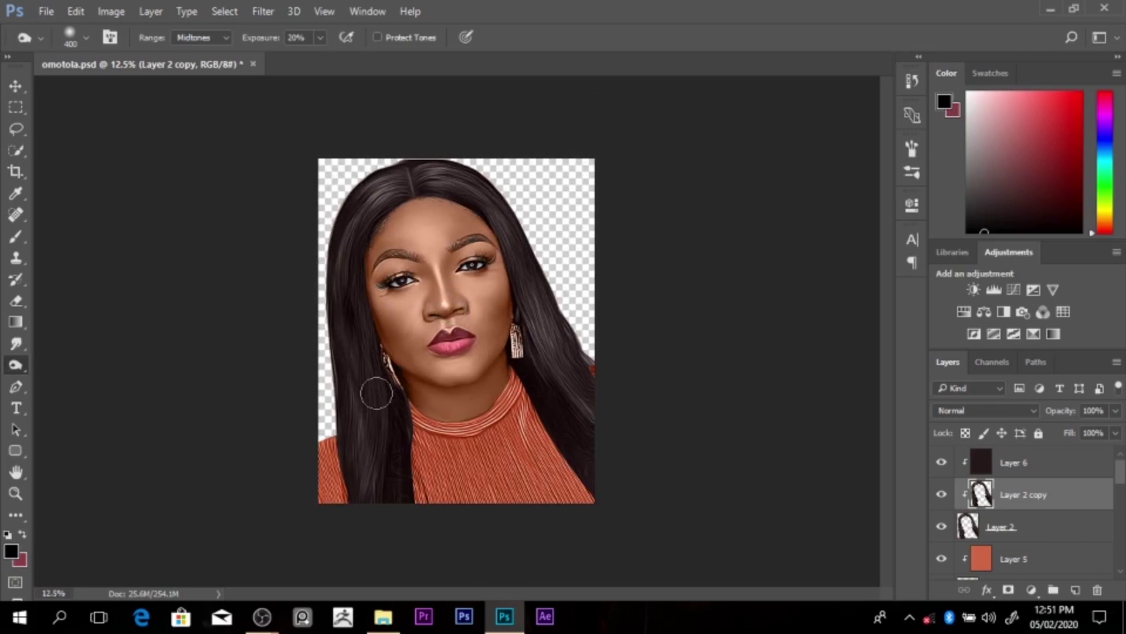
left_click(472, 357, "ctrl")
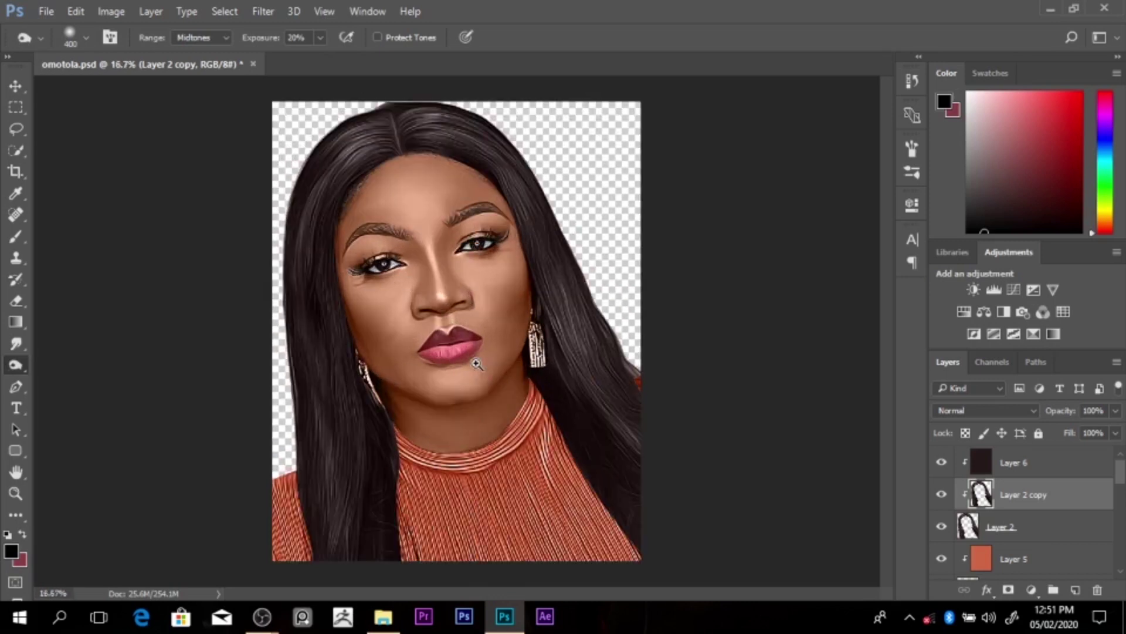
left_click(501, 344, "ctrl")
scroll(1068, 505, "down", 2)
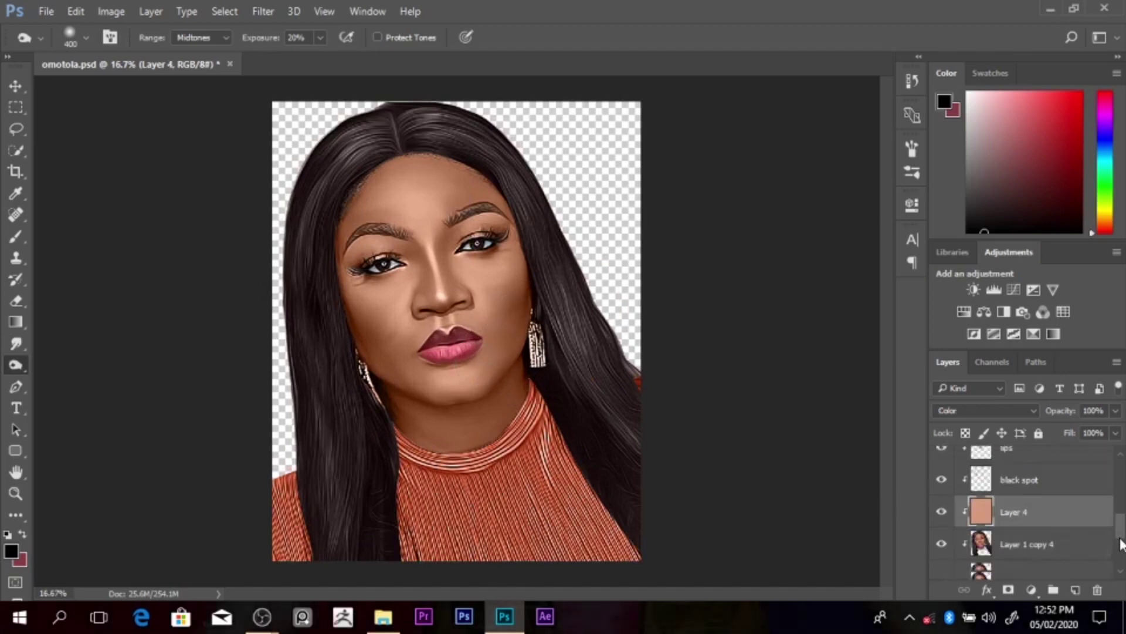
left_click(1038, 530)
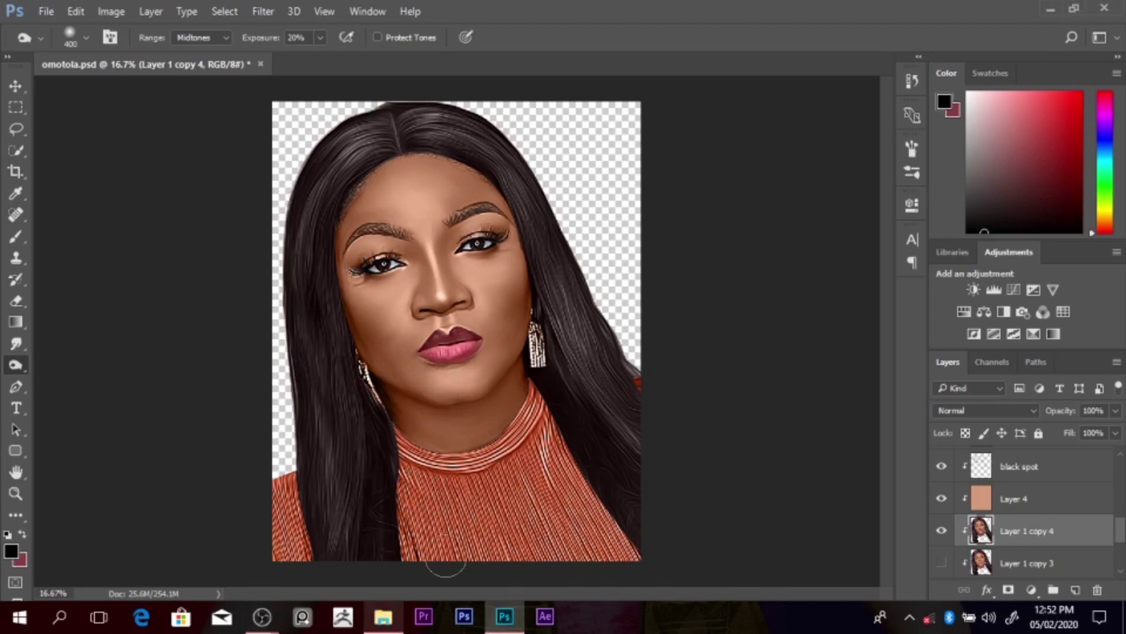
left_click(506, 277, "alt")
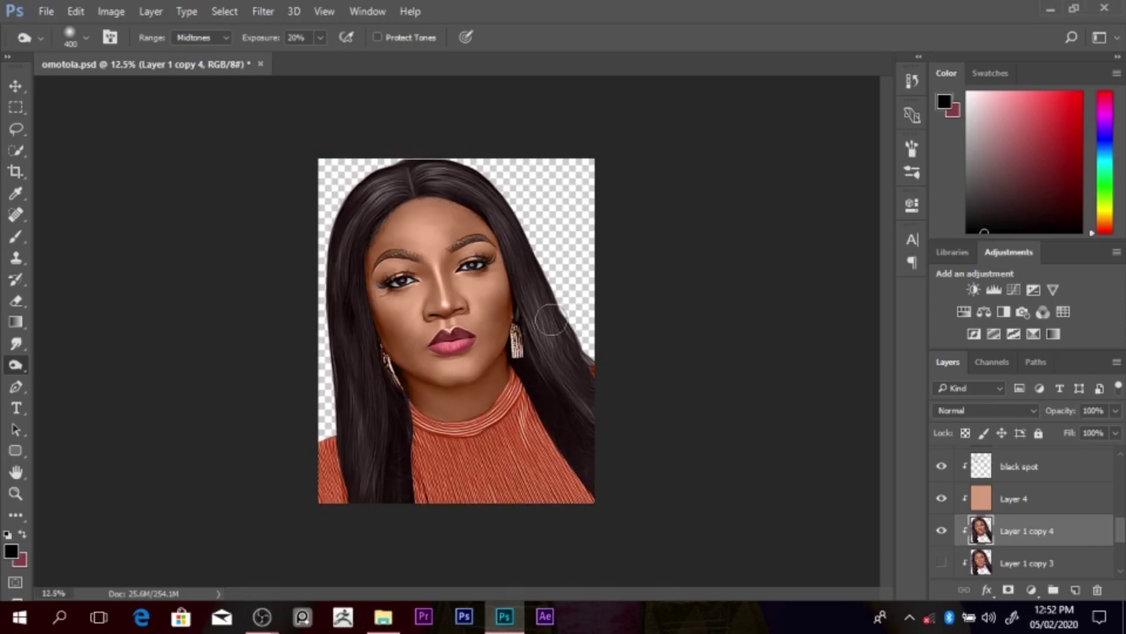
left_click(529, 305, "ctrl")
Step: Burn the midtones of the lower hair on Layer 2 copy at 20% exposure with a size 800 brush
left_click(1012, 507)
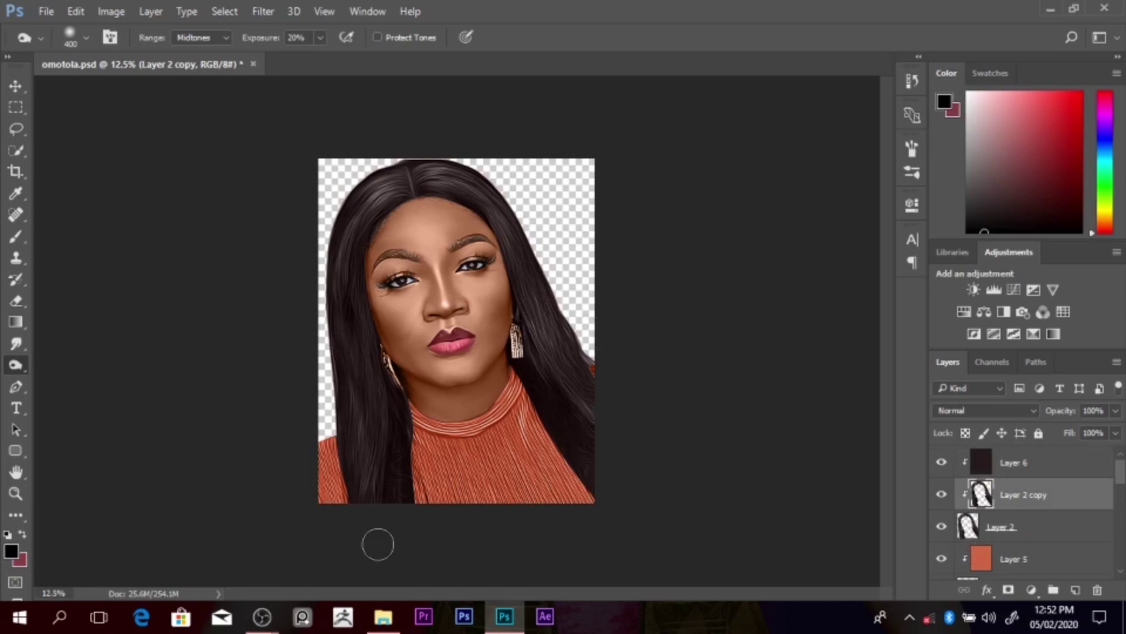
key("bracketright")
key("bracketright")
key("bracketright")
key("bracketright")
key("ctrl+space")
left_click(510, 412, "ctrl")
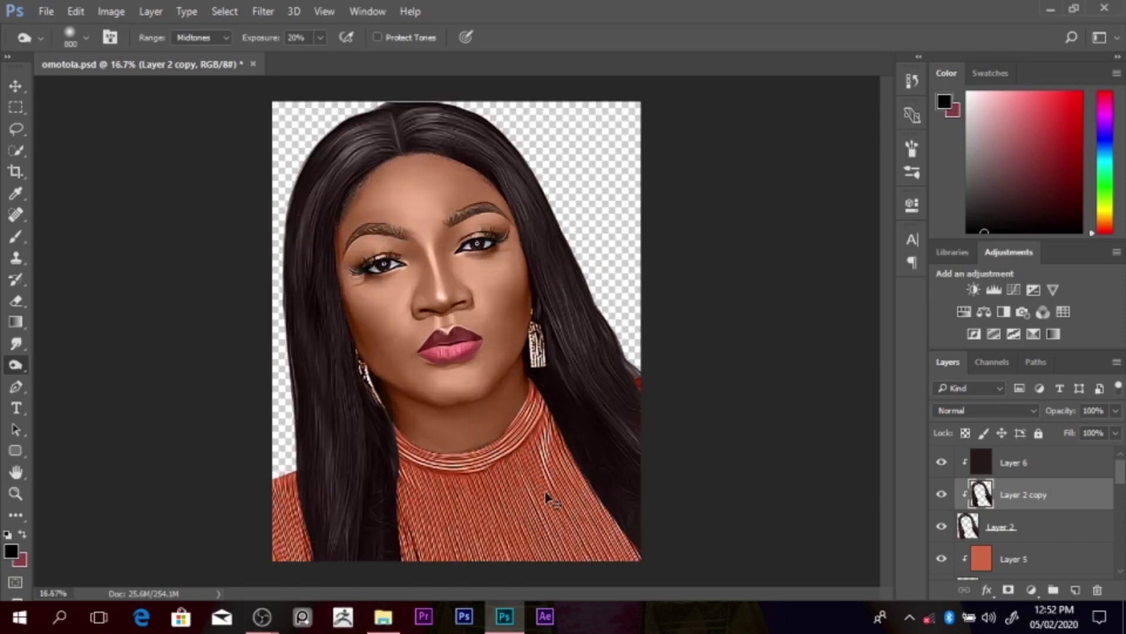
Step: Duplicate the clothing layer Layer 3 copy as a clipped layer beneath Layer 5
left_click(1023, 565)
scroll(1027, 505, "down", 3)
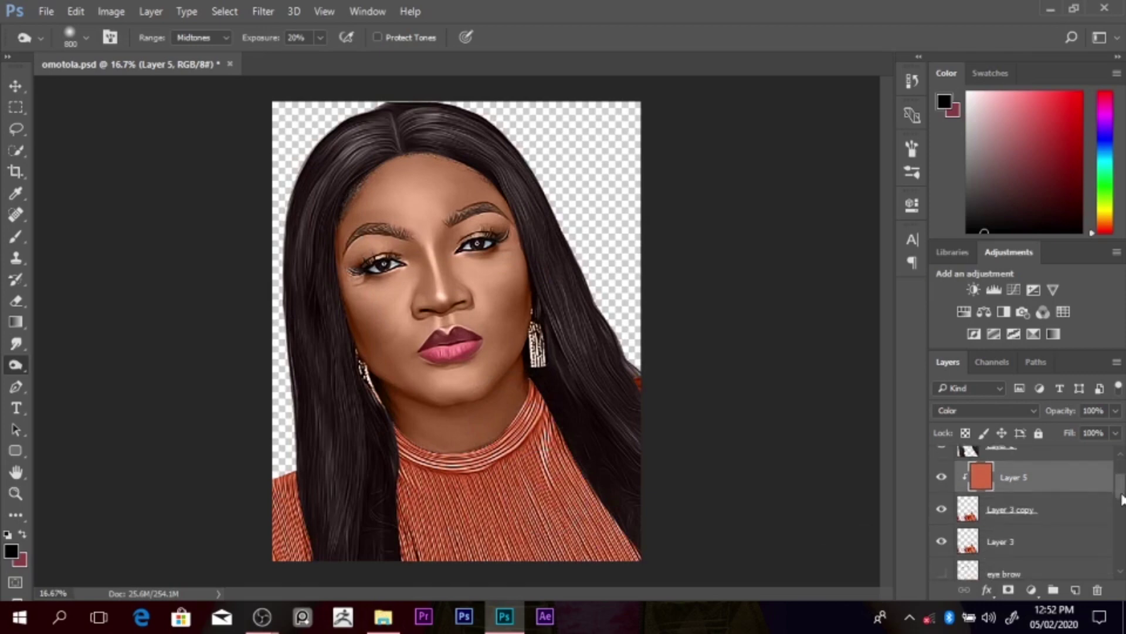
left_click(1054, 509)
key("ctrl+j")
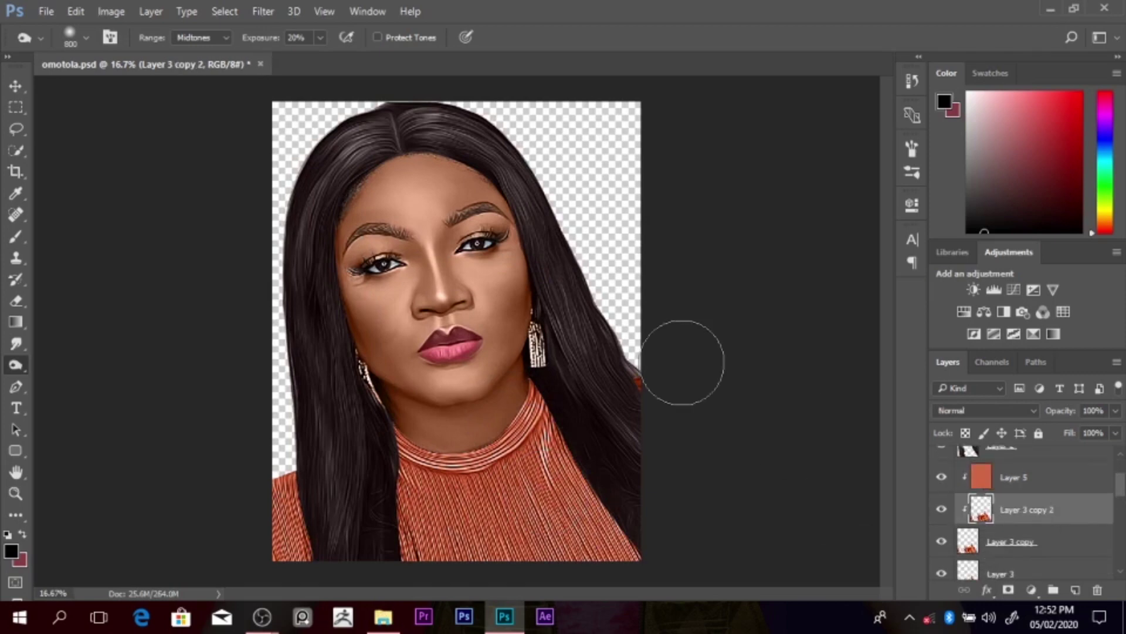
Step: Burn a midtone fold into the orange top on Layer 3 copy 2 with a size 175 brush
key("bracketleft")
key("bracketleft")
key("bracketleft")
key("bracketleft")
key("bracketleft")
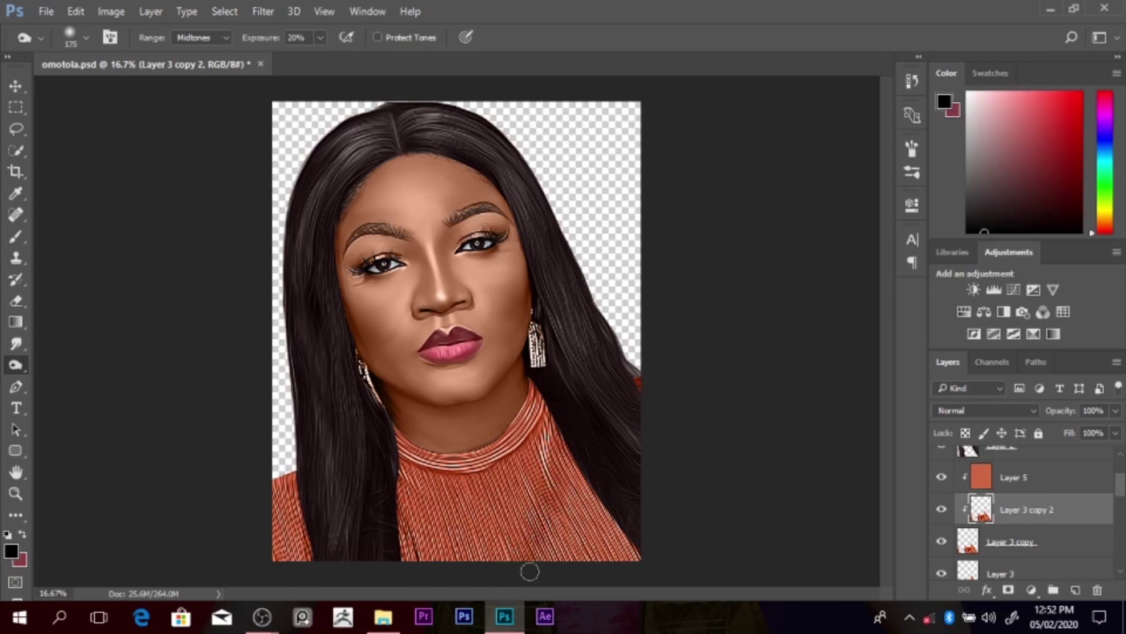
Step: Change the burn range to Highlights and darken the folds of the orange top at brush size 175
left_click(202, 39)
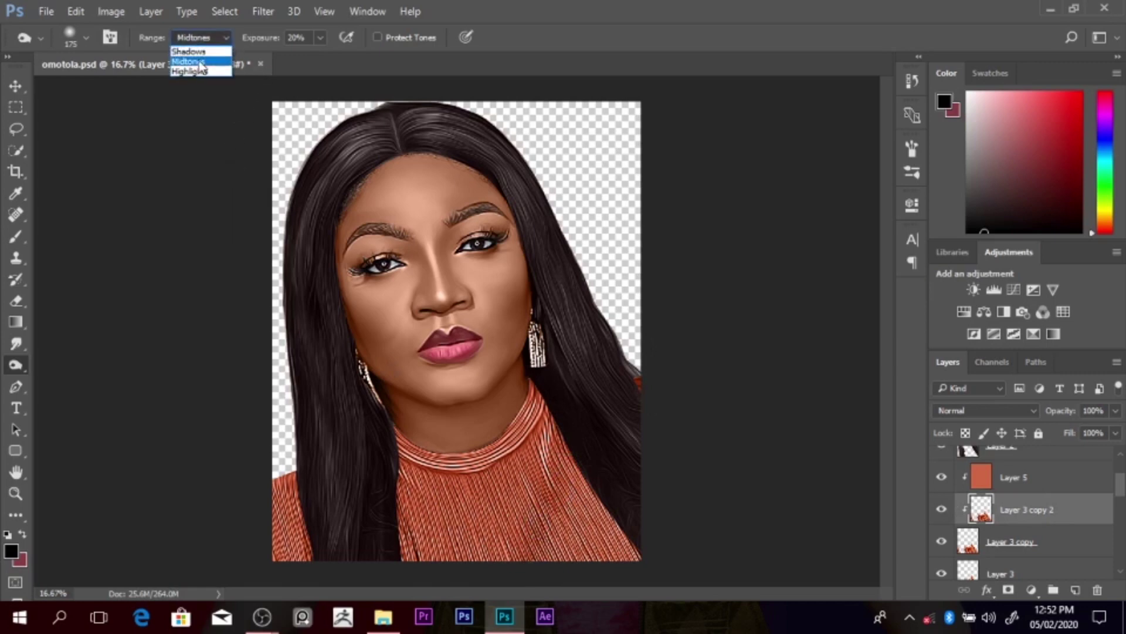
left_click(199, 71)
left_click(200, 37)
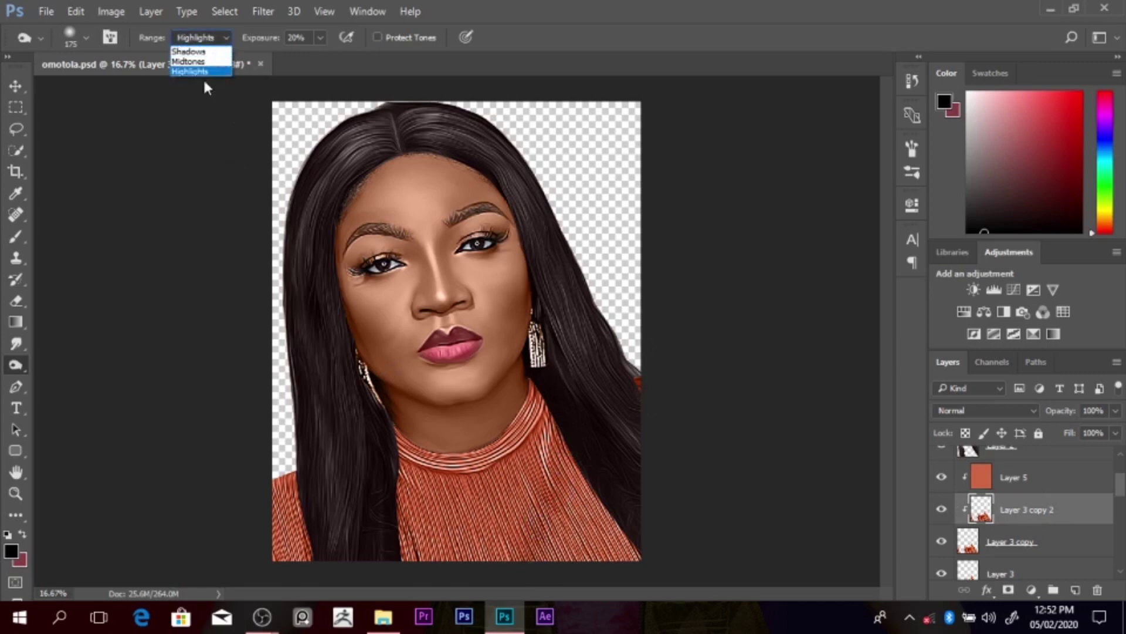
left_click(203, 72)
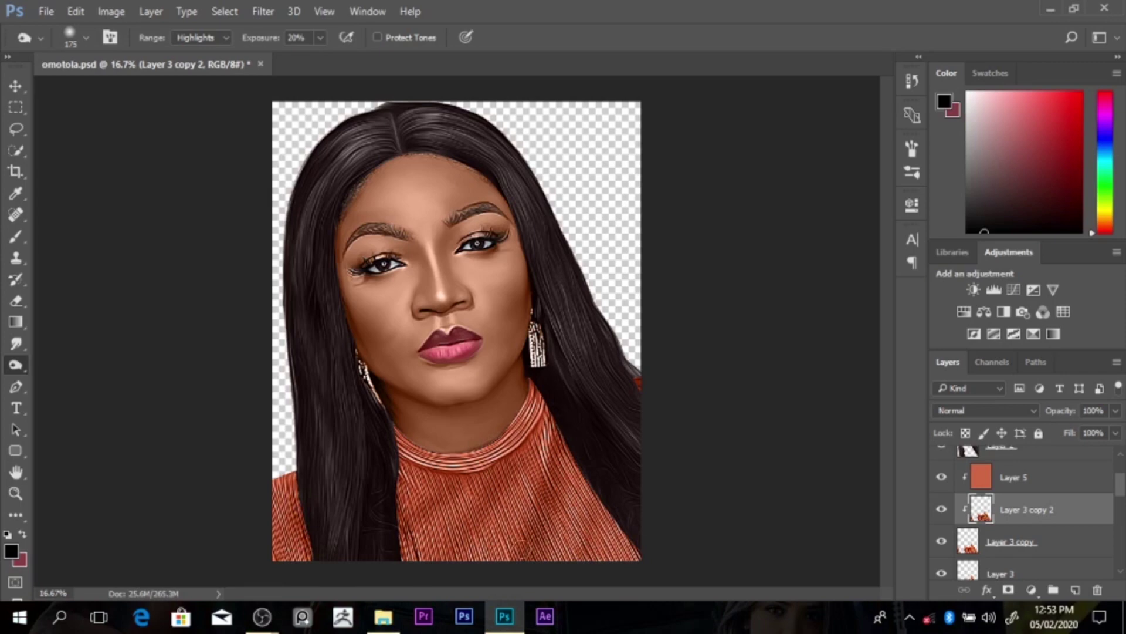
Step: Burn finer shading into the orange top's folds with a size 90 brush, keeping the Highlights range
key("bracketleft")
key("bracketleft")
key("bracketleft")
key("bracketleft")
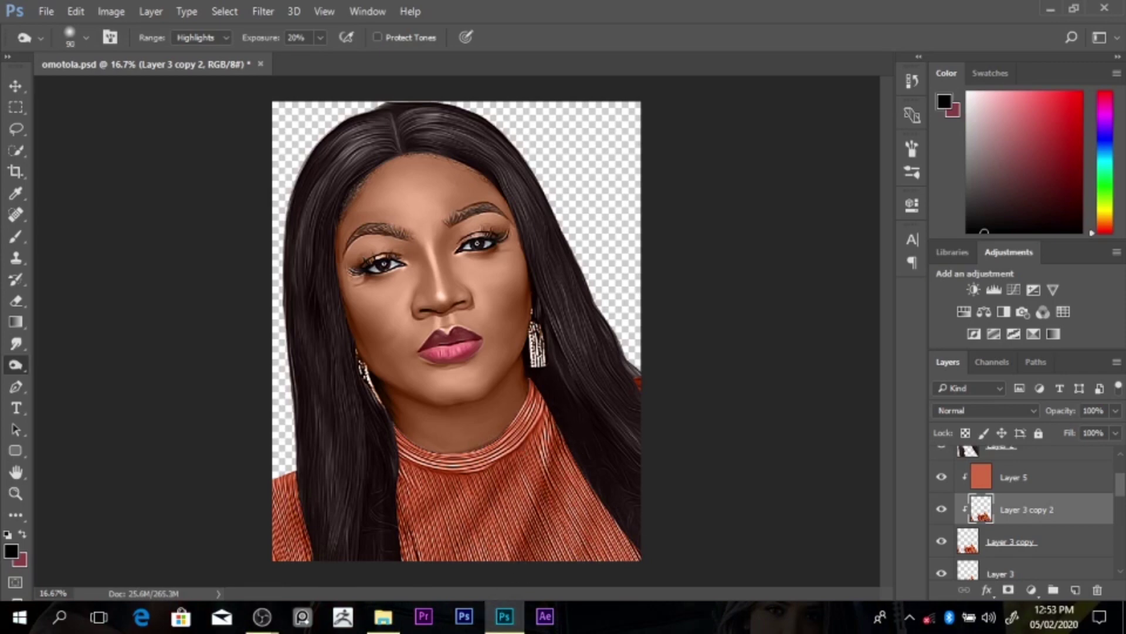
left_click(198, 39)
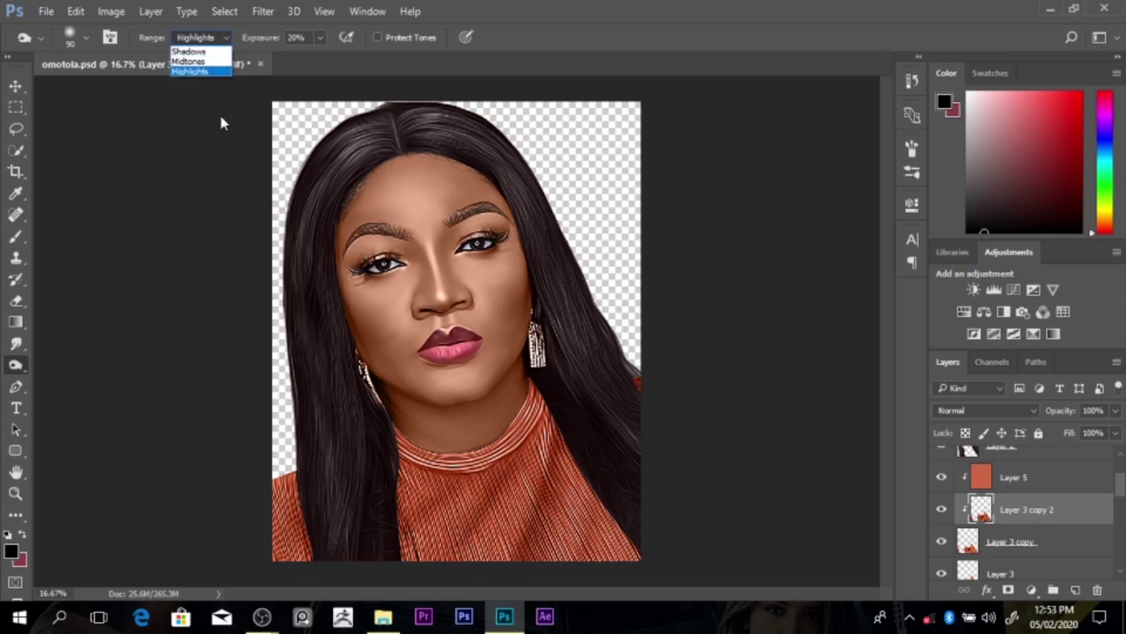
left_click(209, 70)
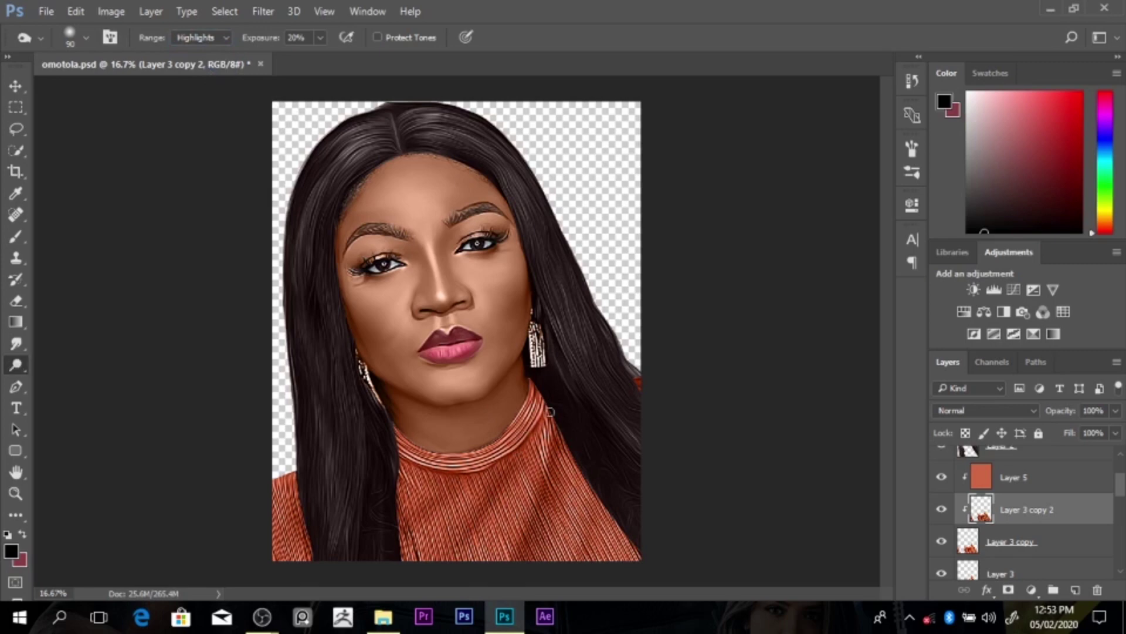
Step: Dodge diagonal highlights on the orange top at 49% exposure with a size 150 brush, undoing one stroke along the way
key("alt")
left_click_drag(546, 437, 461, 569)
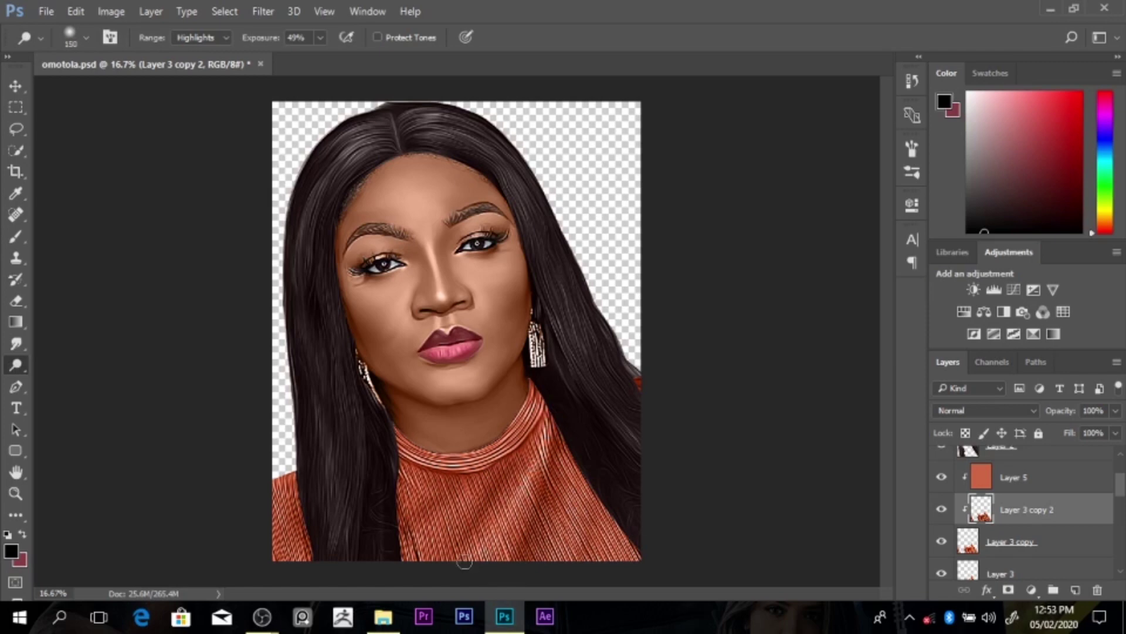
left_click_drag(543, 448, 484, 566)
key("ctrl+z")
left_click_drag(588, 483, 513, 616)
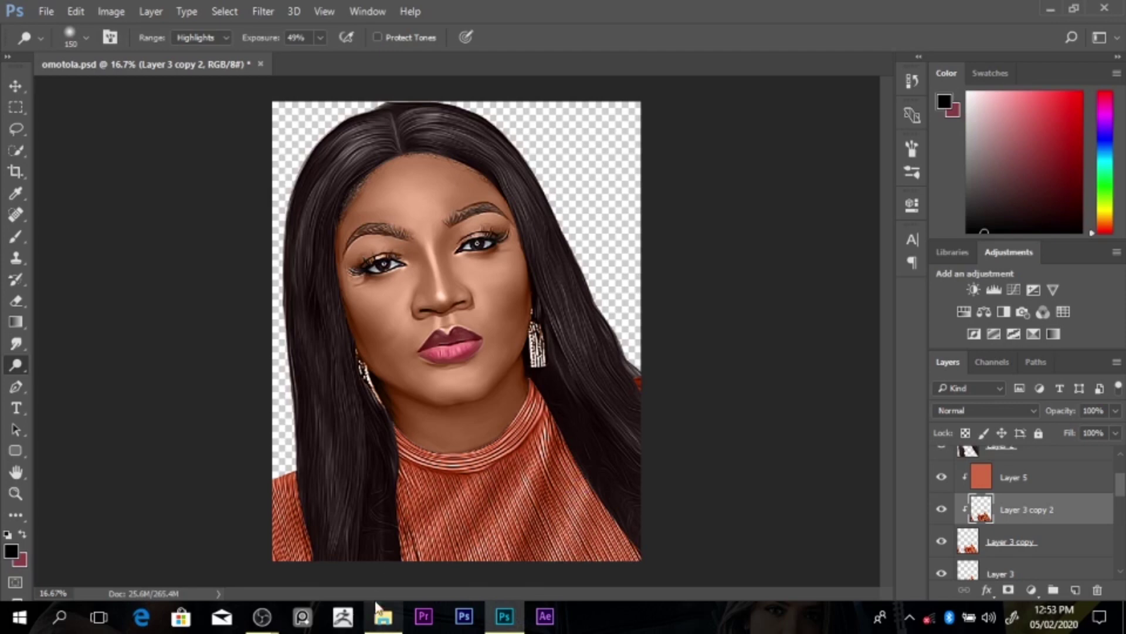
Step: Dodge another highlight down the fold of the orange top with the size 150 brush at 49% exposure
left_click(523, 444, "alt")
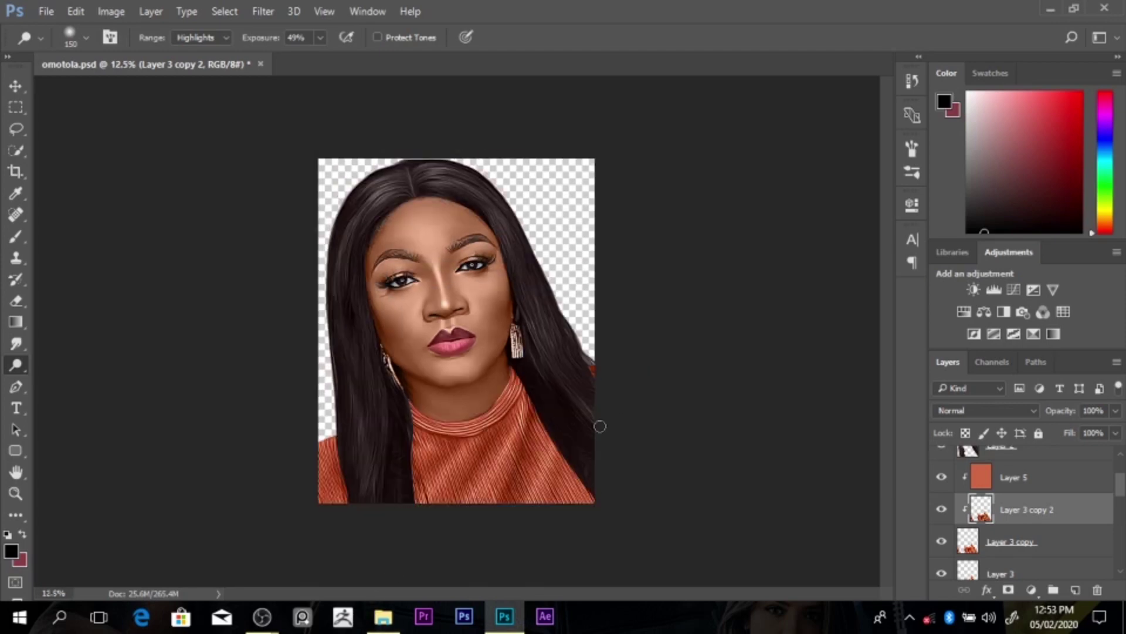
left_click(504, 403, "alt")
left_click(508, 437, "ctrl")
left_click(402, 538, "ctrl")
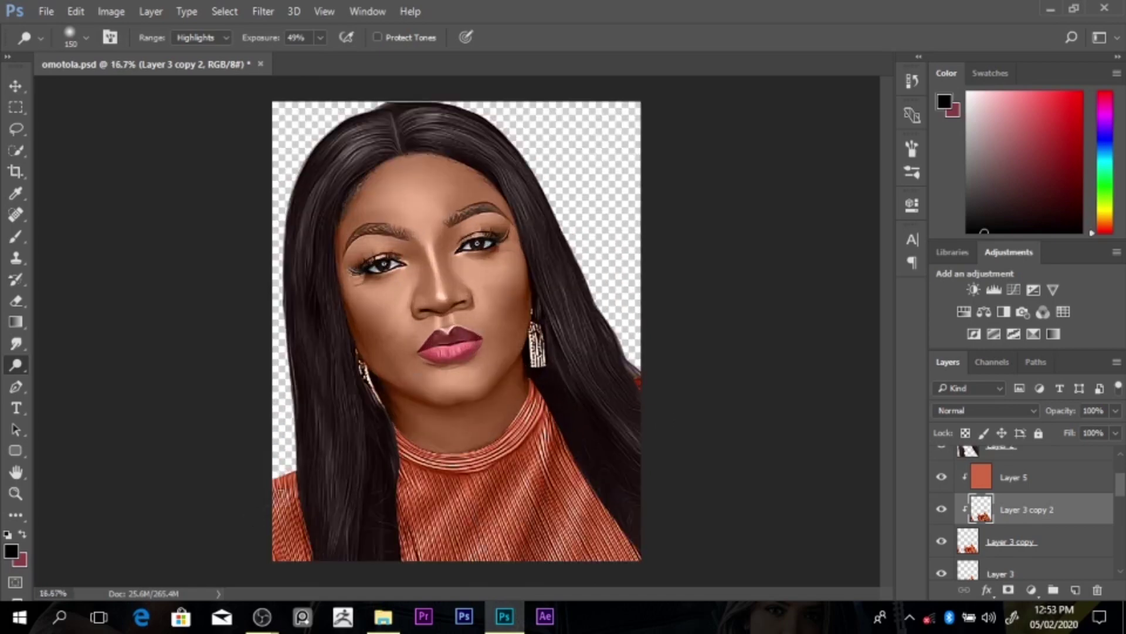
left_click_drag(551, 424, 538, 514)
left_click(457, 378, "ctrl")
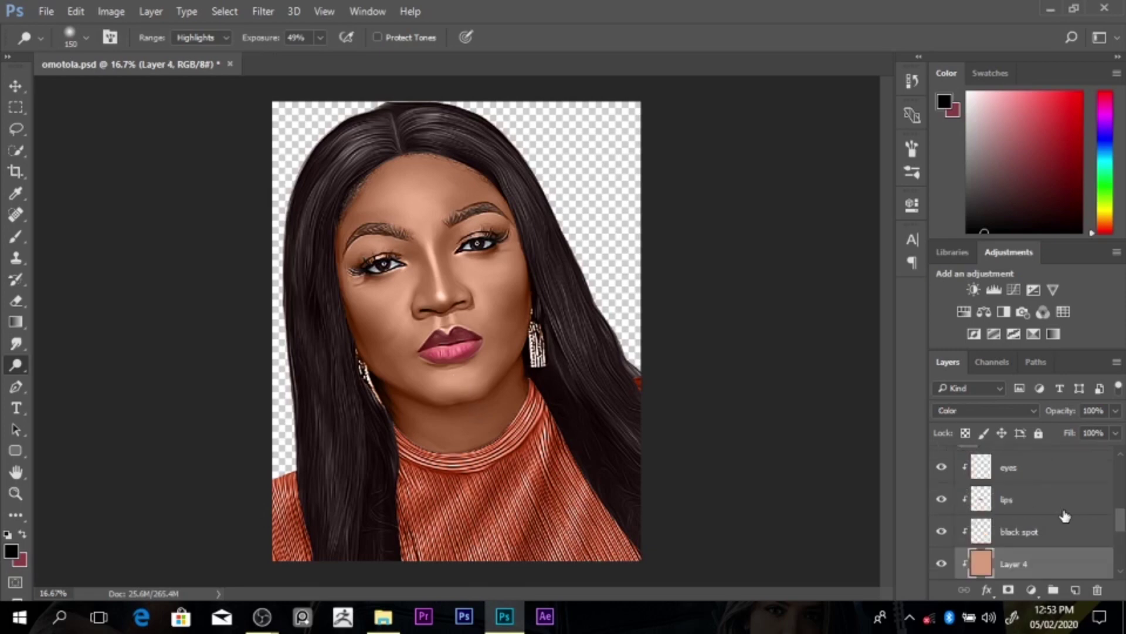
Step: Select Layer 1 copy 4 and switch to the Burn tool with a size 500 brush
scroll(1103, 525, "down", 2)
left_click(1075, 533)
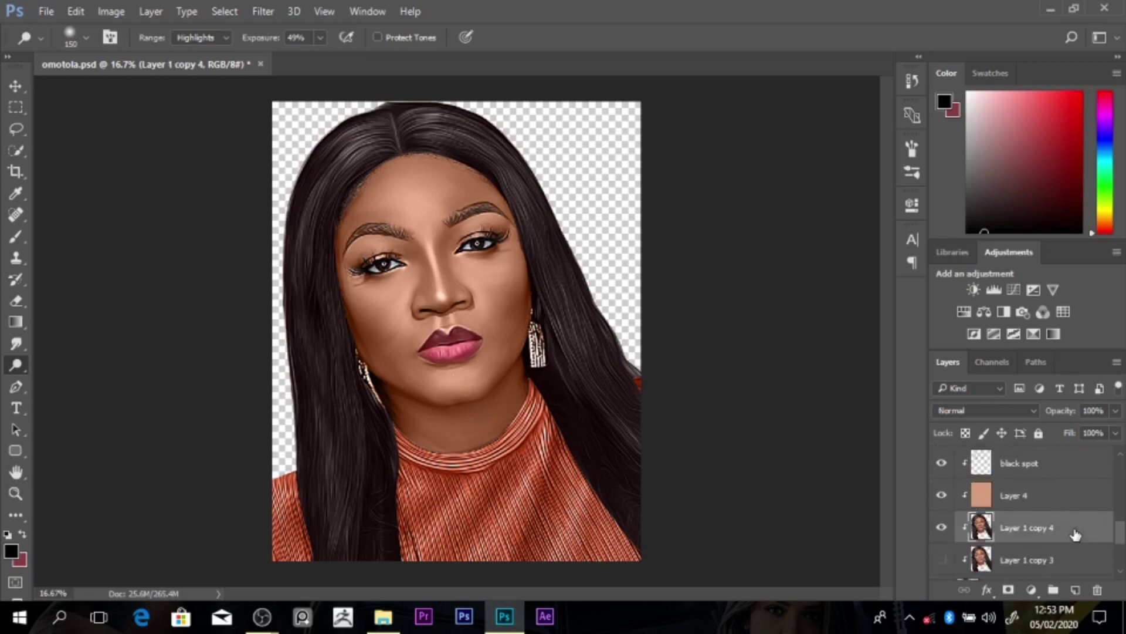
scroll(403, 241, "up", 1)
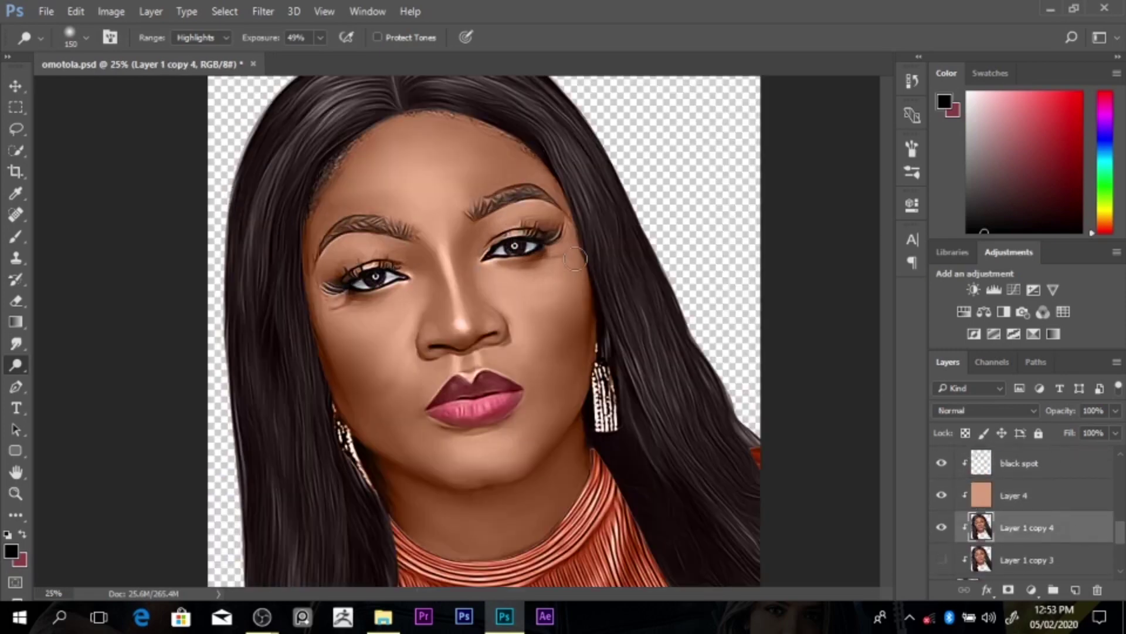
key("bracketright")
key("bracketright")
key("bracketleft")
key("bracketleft")
key("bracketleft")
key("bracketleft")
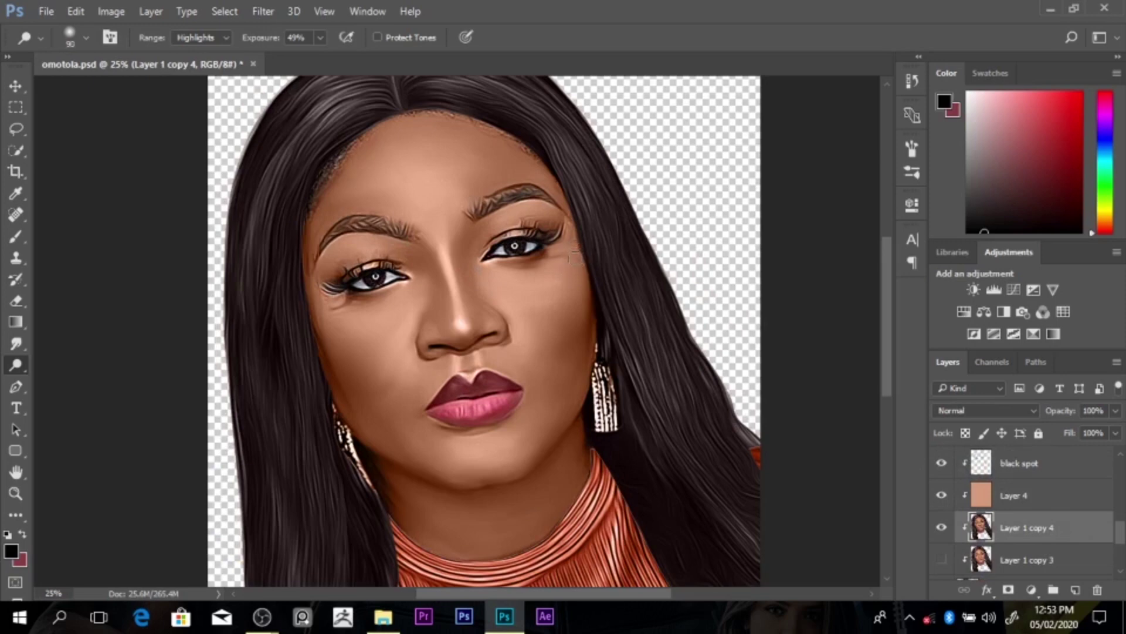
key("shift+o")
key("bracketright")
key("bracketright")
key("bracketright")
key("bracketright")
key("bracketright")
key("bracketright")
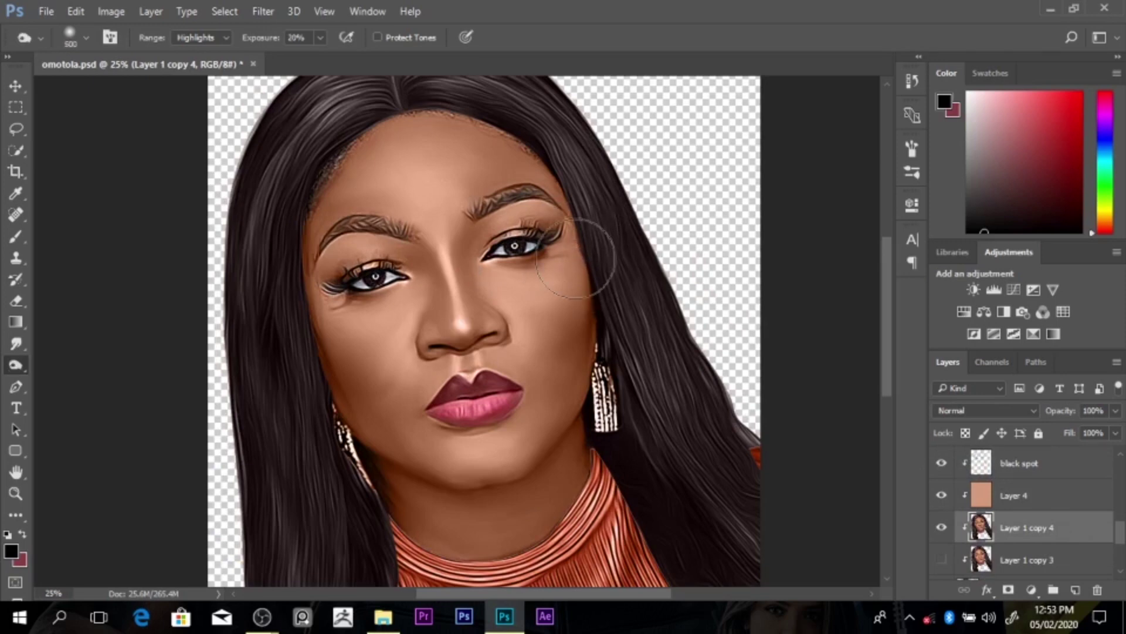
Step: Try burning the nose in the Highlights range at 20% exposure after testing Midtones, and undo the stroke
left_click(195, 37)
left_click(189, 54)
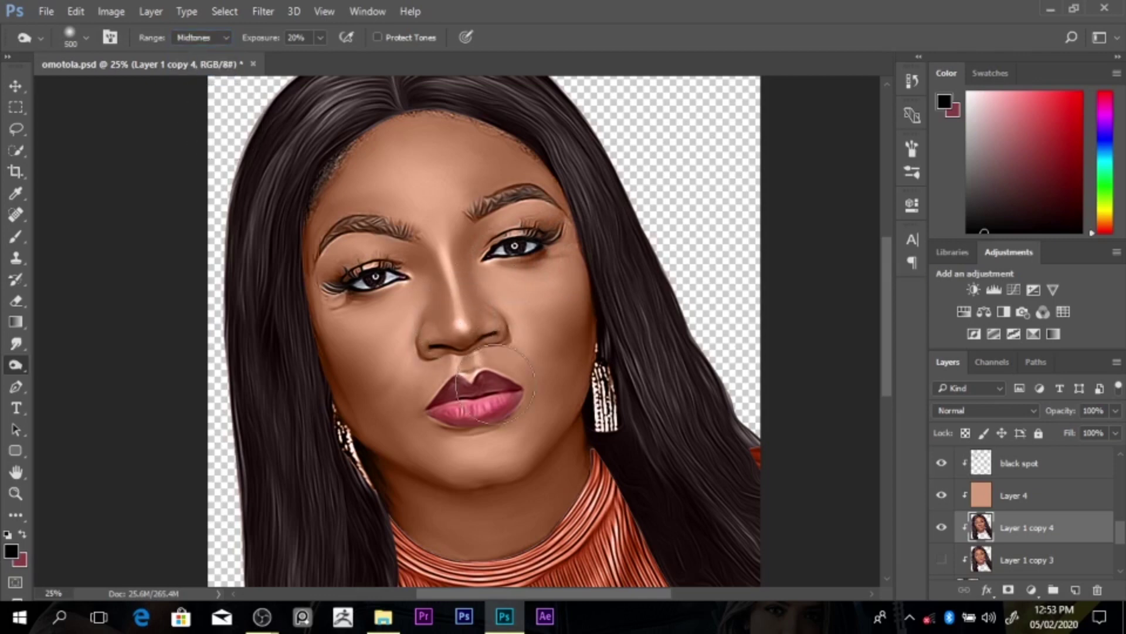
left_click(202, 39)
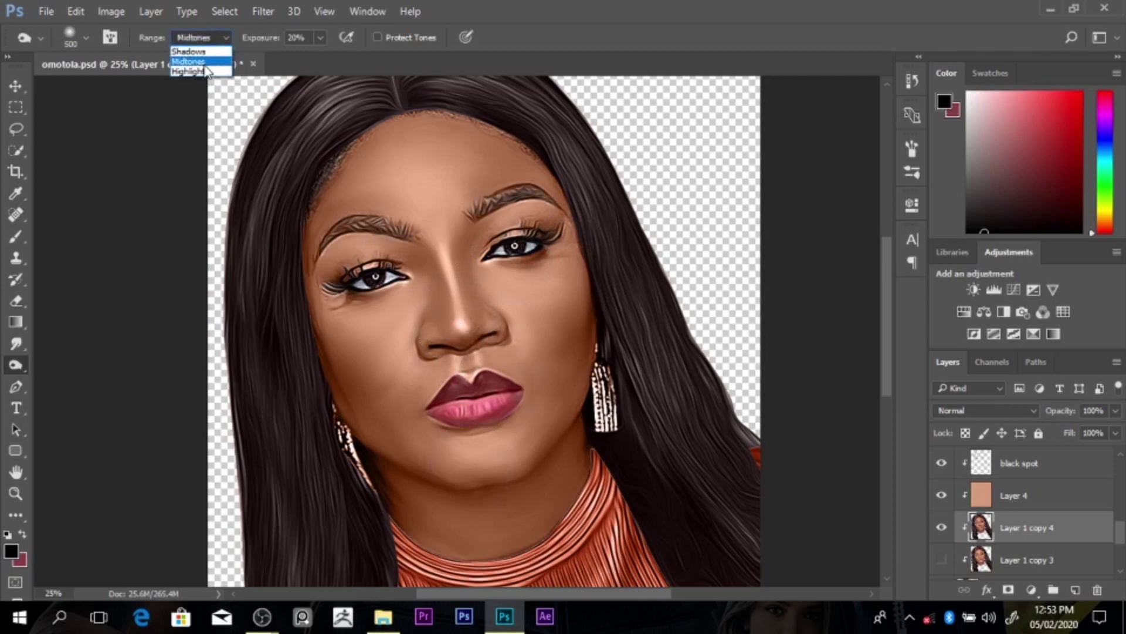
left_click(206, 60)
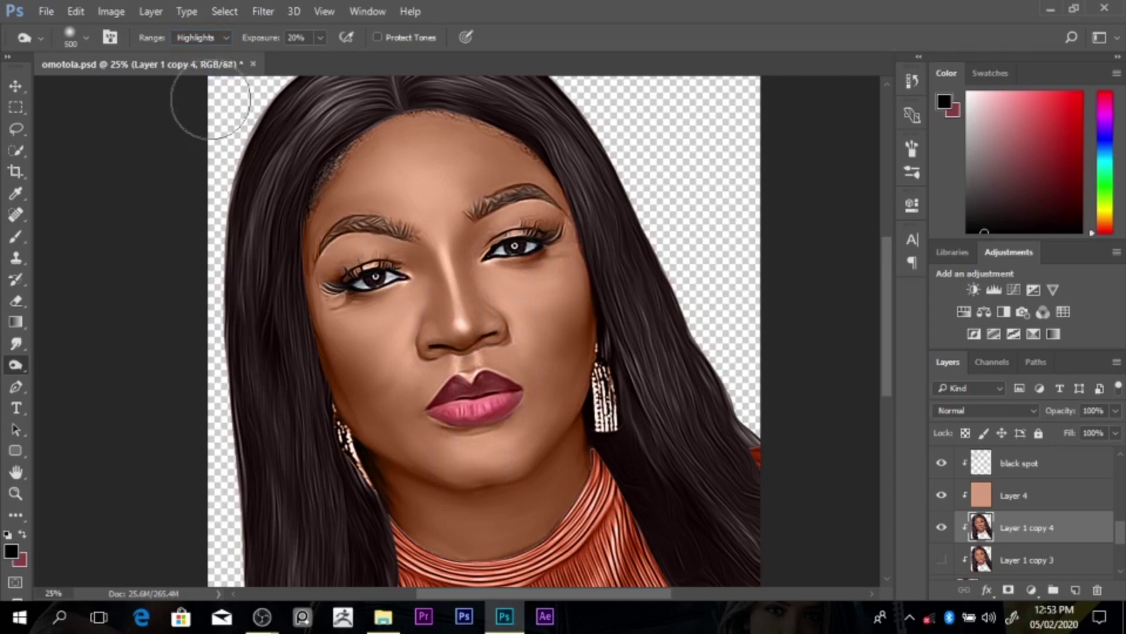
left_click(454, 311)
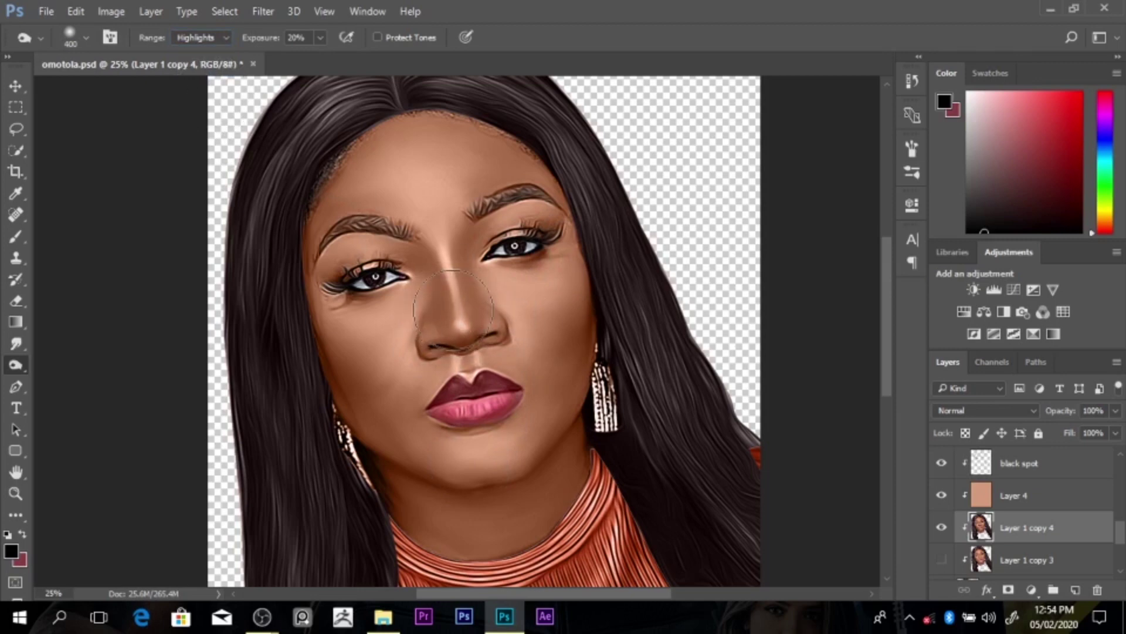
key("bracketleft")
key("bracketleft")
key("bracketleft")
key("bracketleft")
key("bracketleft")
key("bracketleft")
key("bracketleft")
key("ctrl+z")
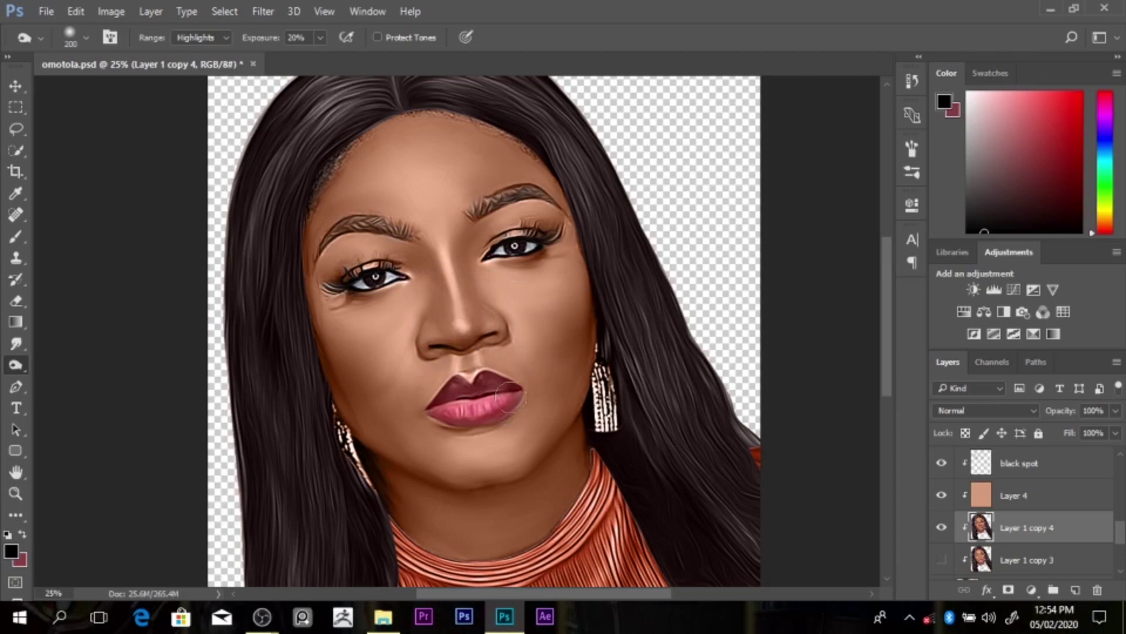
Step: Enlarge the burn brush to size 800 and keep its range on Highlights
key("bracketright")
key("bracketright")
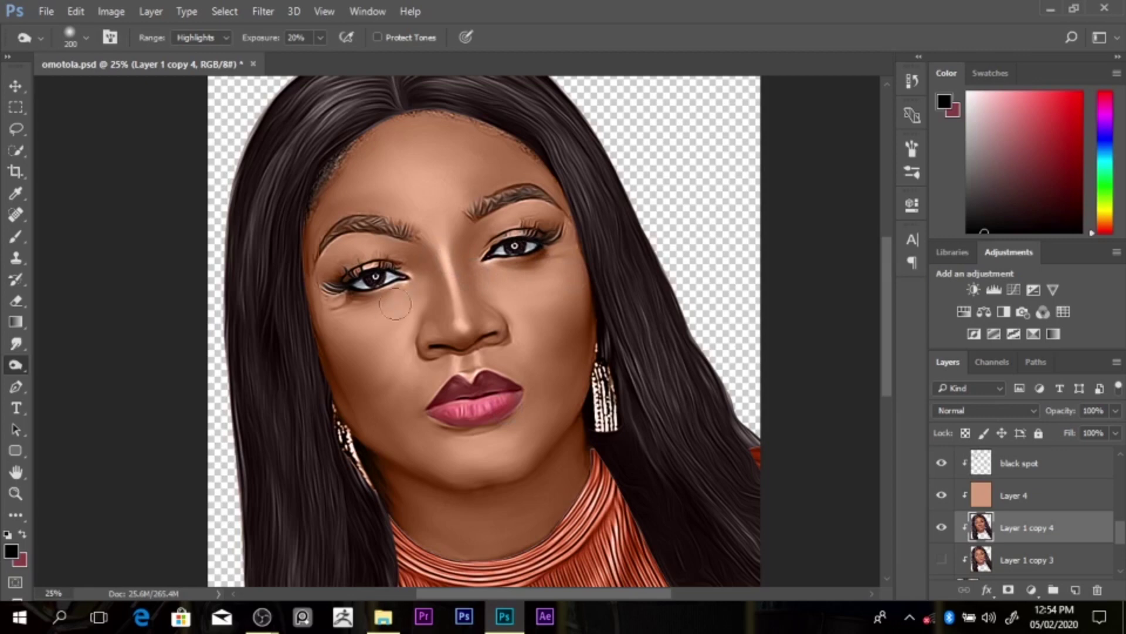
key("bracketright")
key("bracketright")
key("bracketright")
key("bracketright")
key("bracketright")
key("bracketright")
key("bracketright")
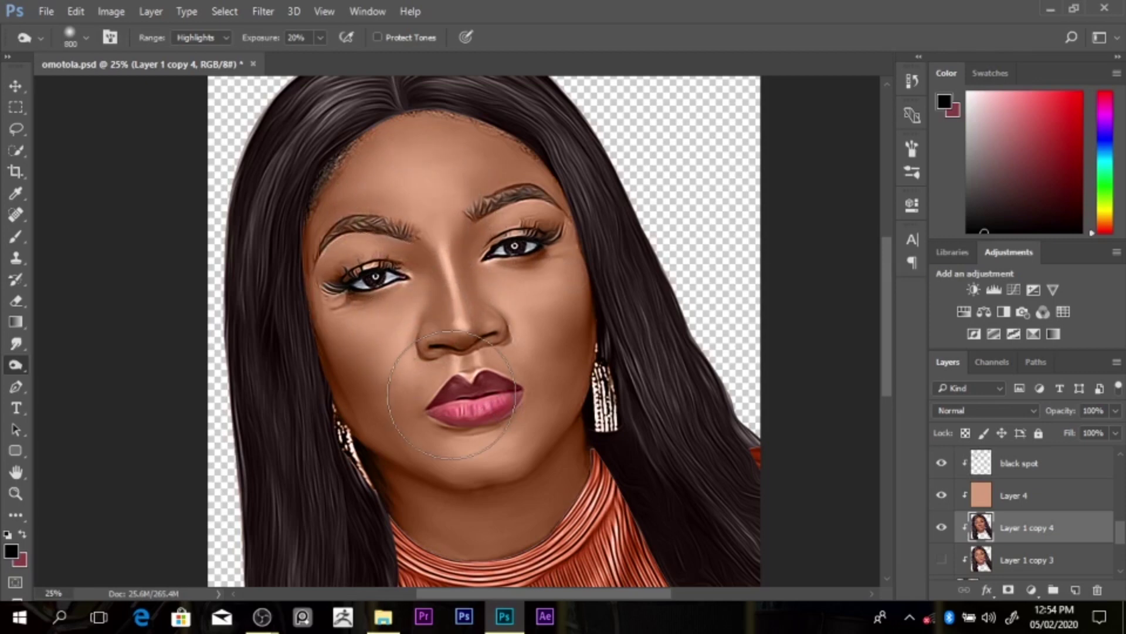
left_click(199, 37)
left_click(193, 63)
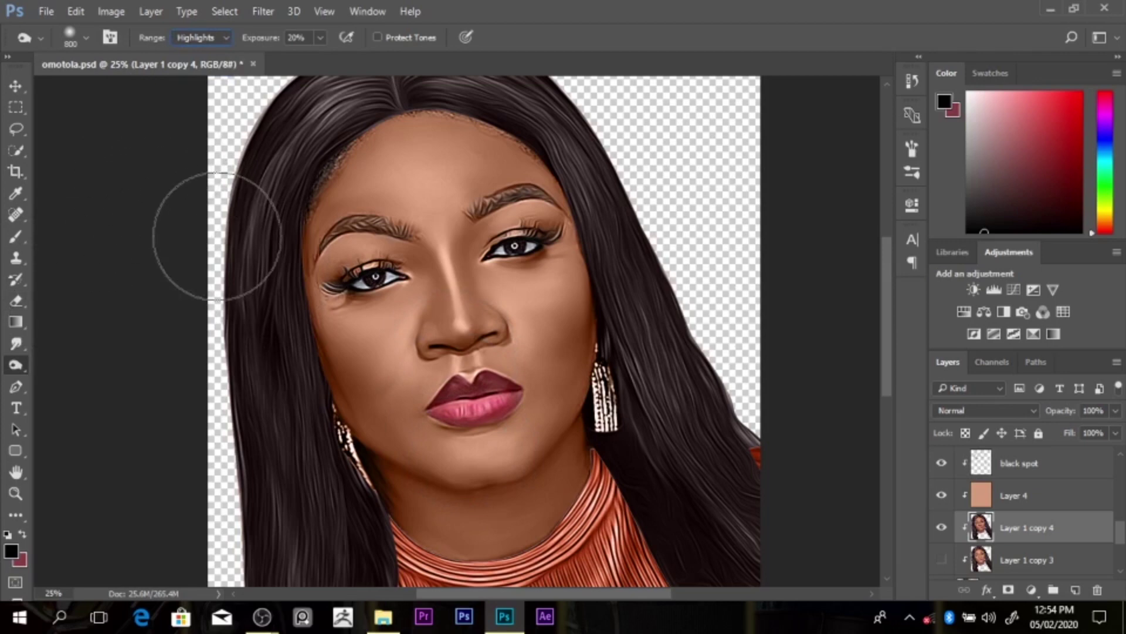
left_click(231, 154, "ctrl")
Step: Dodge highlights onto the lower lip on Layer 1 copy 4 with a size 30 brush in the Highlights range
key("shift+o")
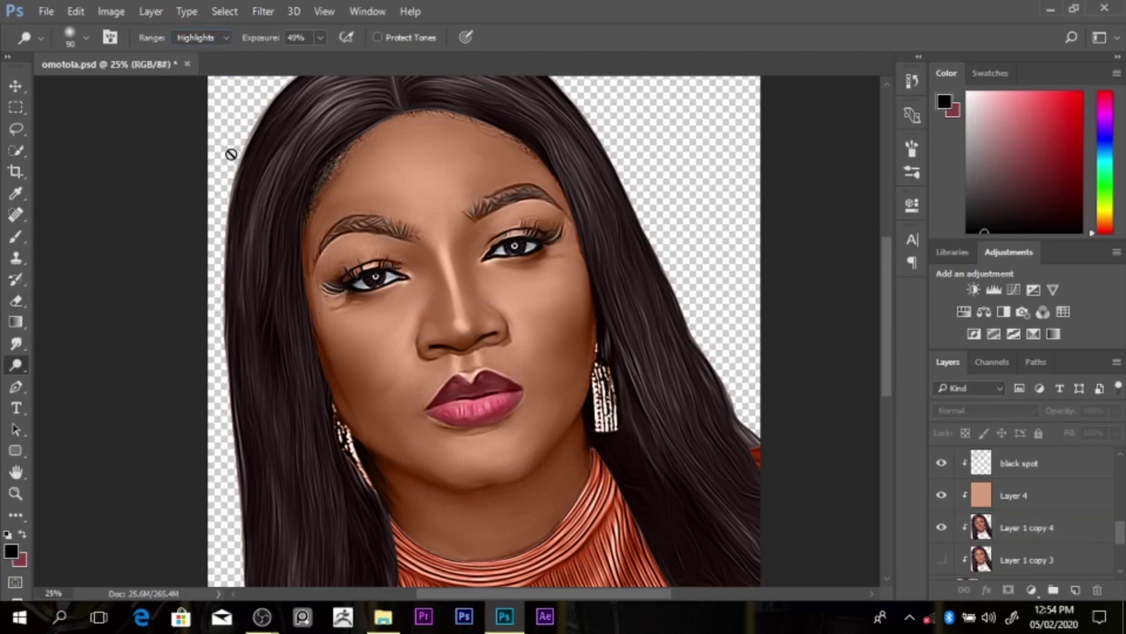
right_click(16, 365)
left_click(91, 366)
left_click(990, 527)
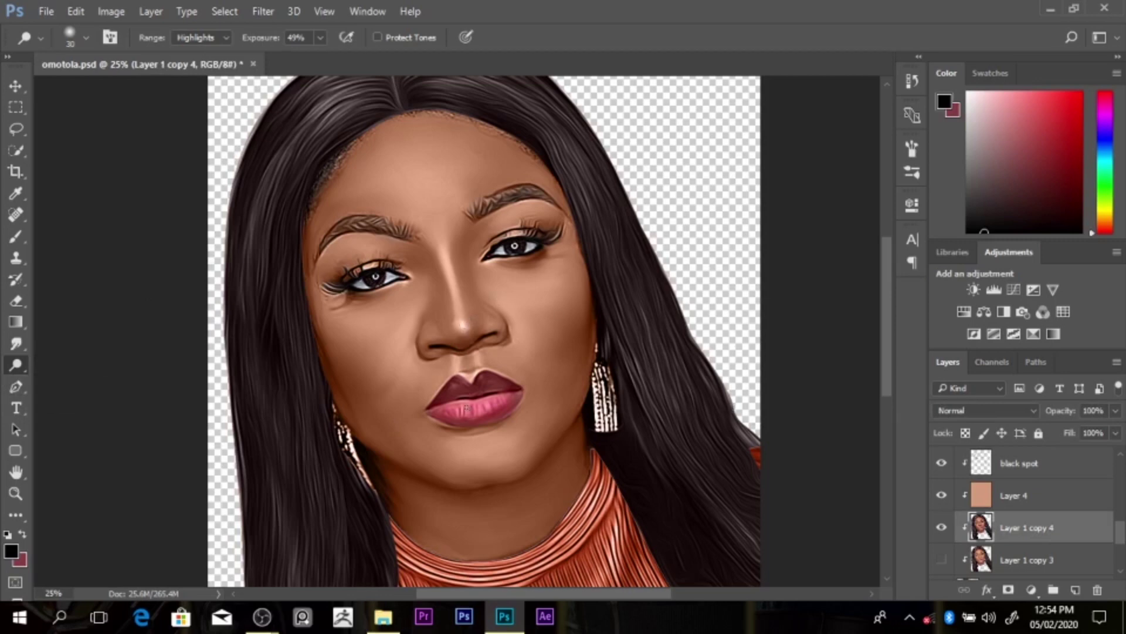
left_click_drag(489, 405, 487, 401)
Step: Dodge the side of the nose and the skin beneath the left eyebrow at 20% exposure, adjusting the brush size
left_click(506, 328)
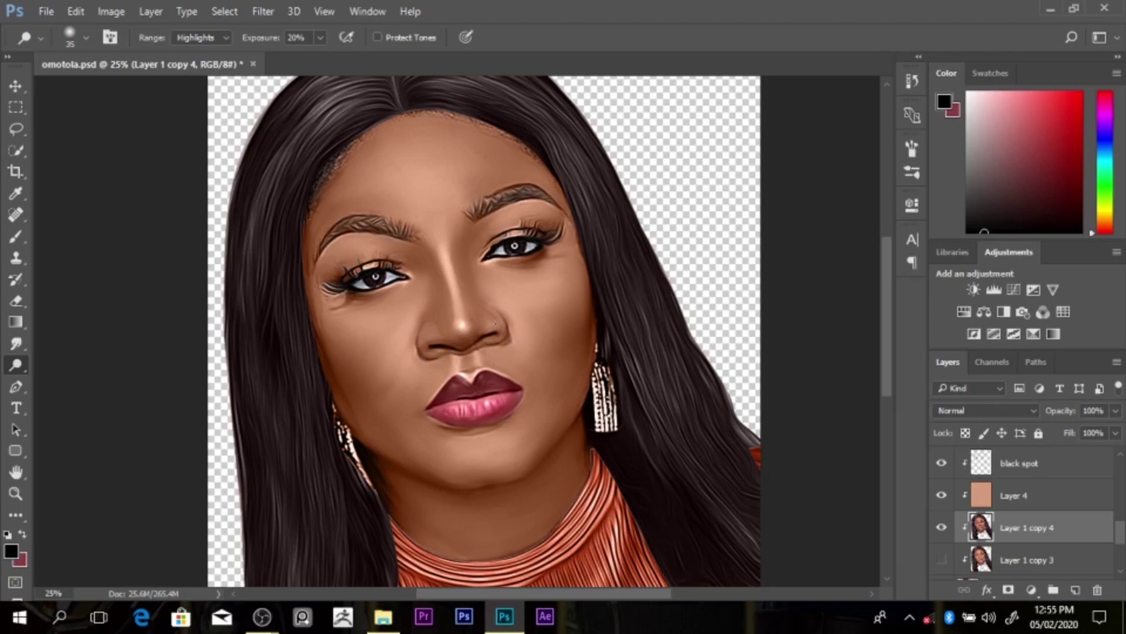
key("bracketright")
key("bracketright")
key("bracketright")
key("bracketright")
key("bracketright")
key("bracketright")
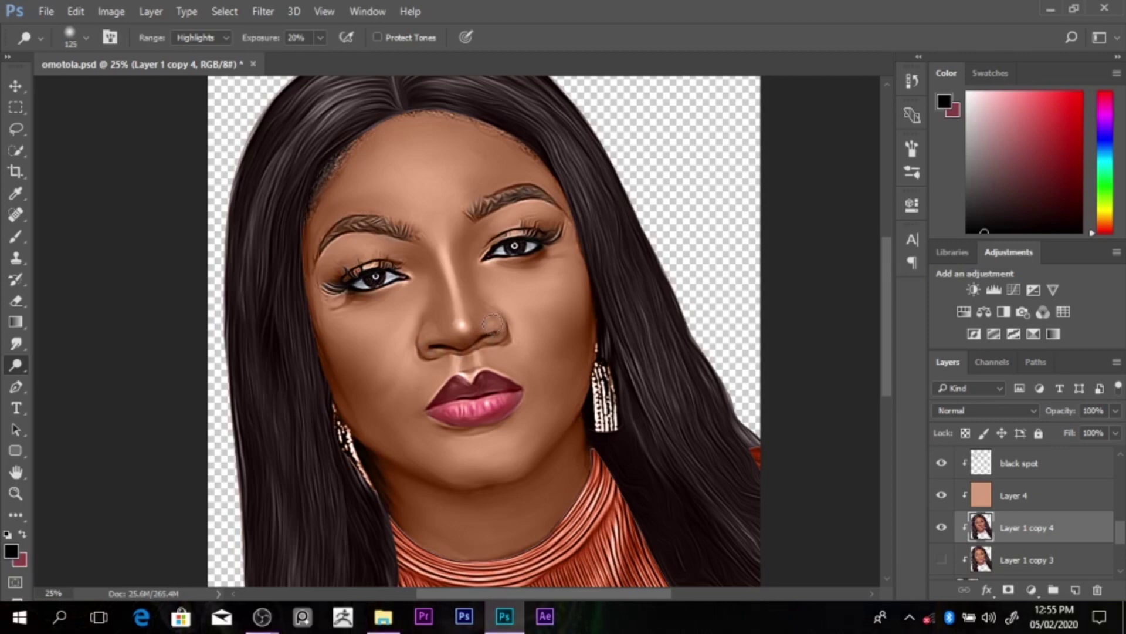
key("bracketleft")
key("bracketleft")
left_click_drag(398, 242, 357, 235)
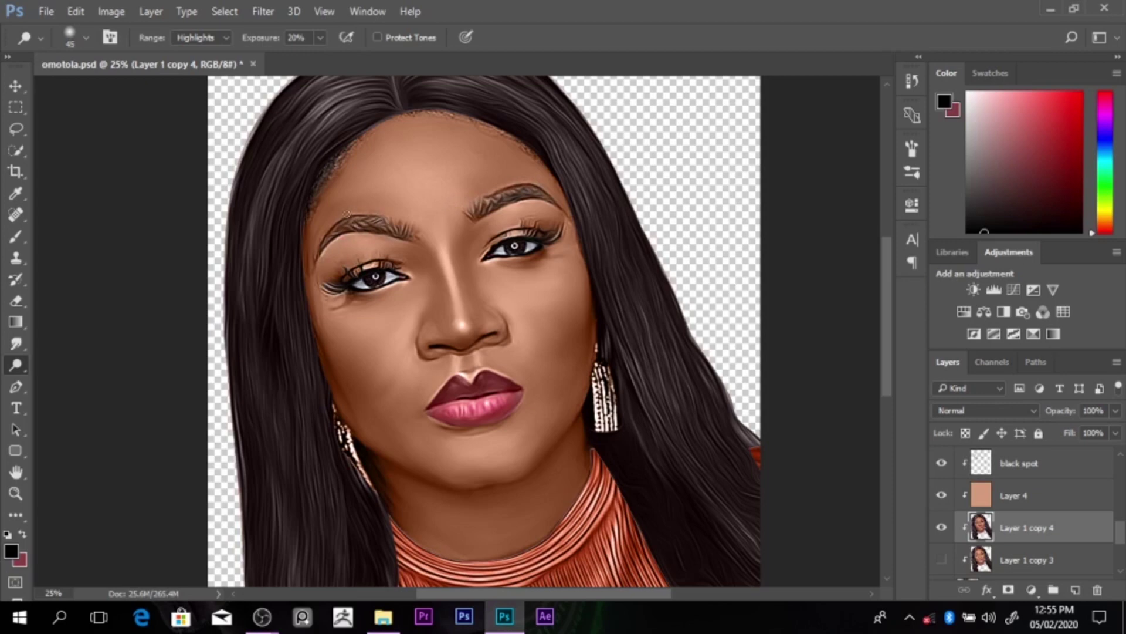
Step: Dodge both cheeks below the eyes with a size 400 brush at 20% exposure
key("ctrl+minus")
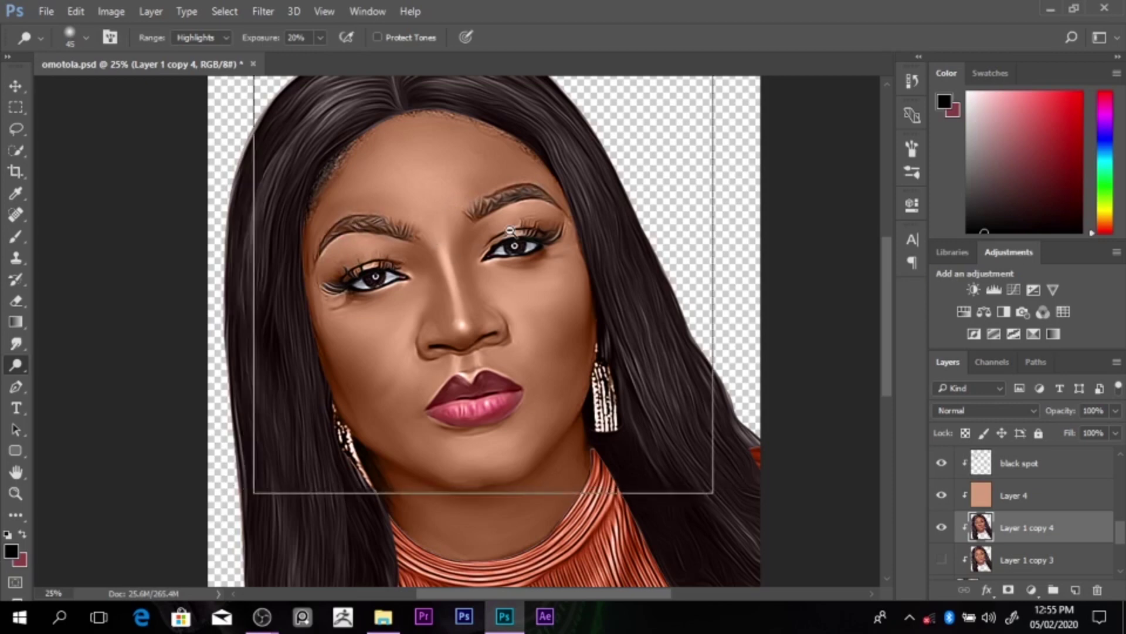
key("ctrl+plus")
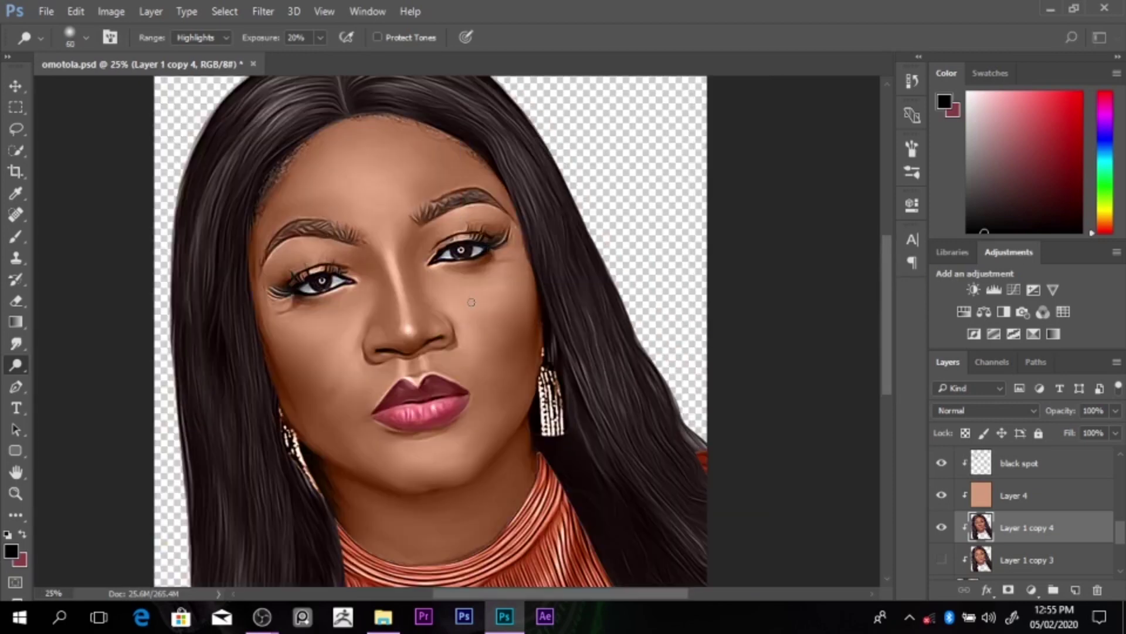
key("bracketright")
key("bracketright")
key("bracketright")
key("bracketright")
key("bracketright")
key("bracketright")
key("bracketright")
key("bracketright")
key("bracketright")
key("bracketright")
key("bracketright")
left_click(487, 301)
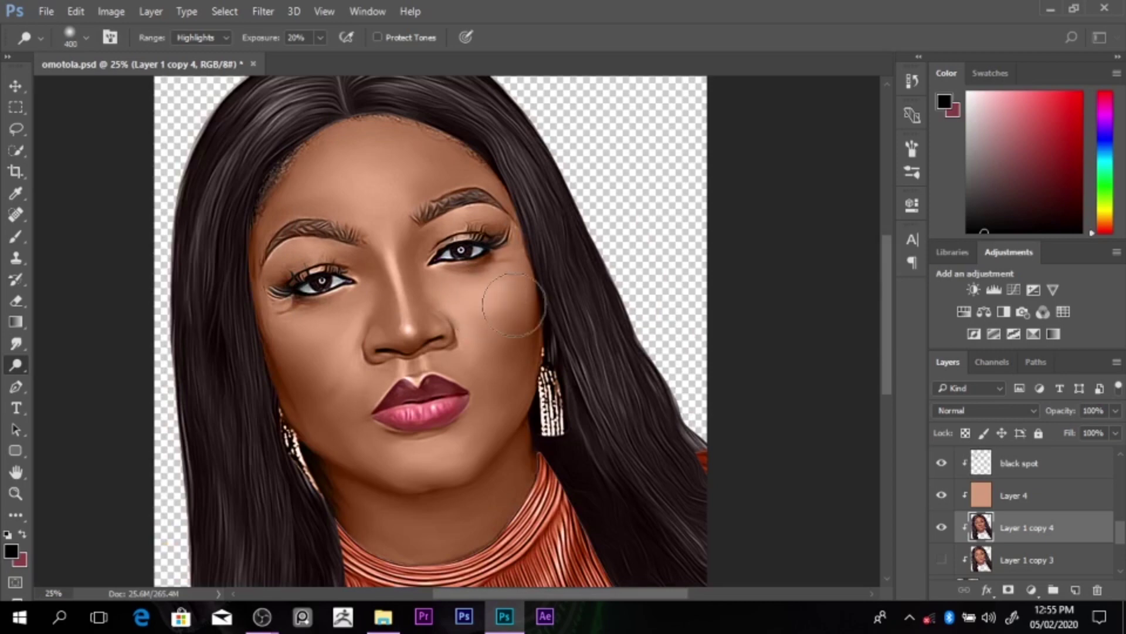
mouse_move(514, 304)
left_mouse_down()
mouse_move(488, 309)
mouse_move(501, 335)
mouse_move(498, 312)
mouse_move(445, 294)
mouse_move(538, 291)
left_mouse_up()
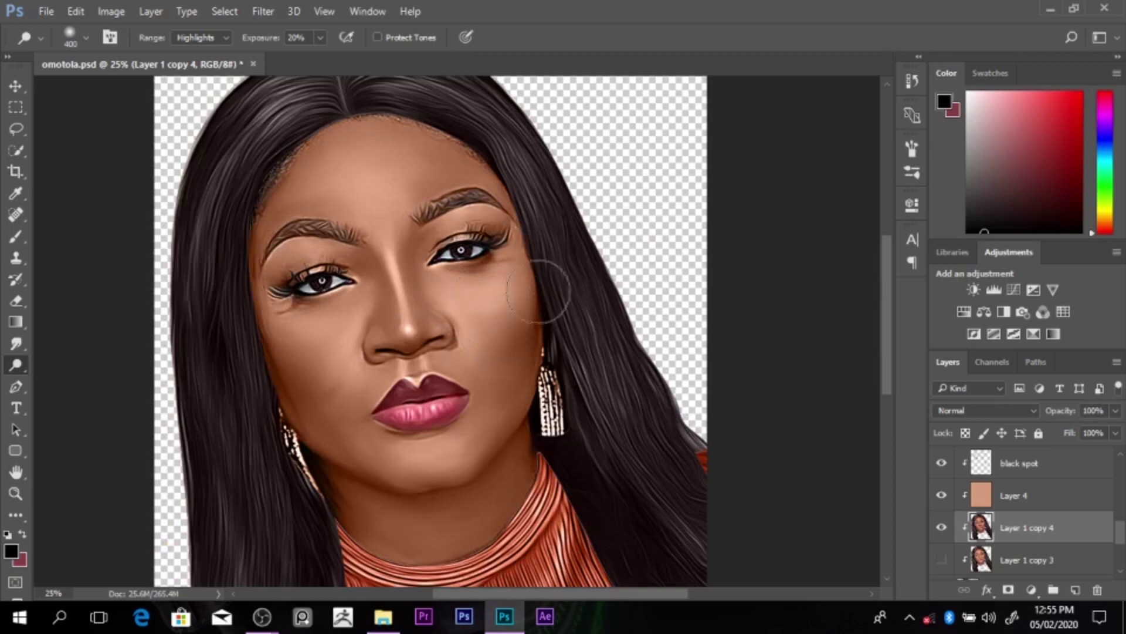
mouse_move(311, 338)
left_mouse_down()
mouse_move(278, 331)
mouse_move(344, 401)
mouse_move(285, 330)
left_mouse_up()
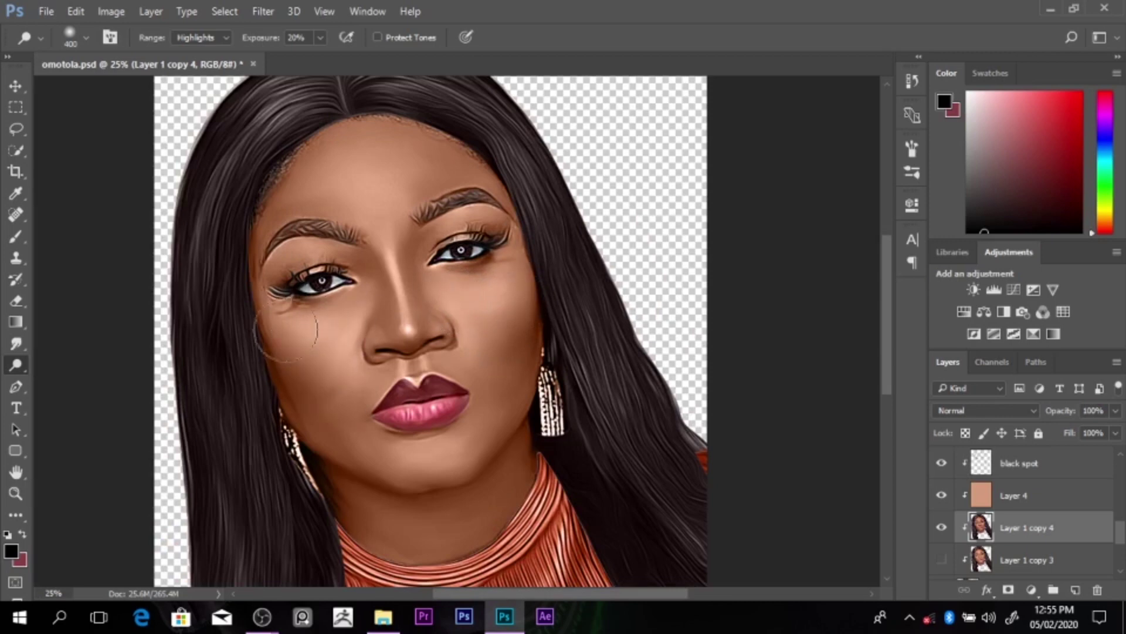
Step: Dodge the chin and the area below the lower lip, finishing with a size 300 brush at 20% exposure
key("bracketleft")
key("bracketleft")
key("bracketleft")
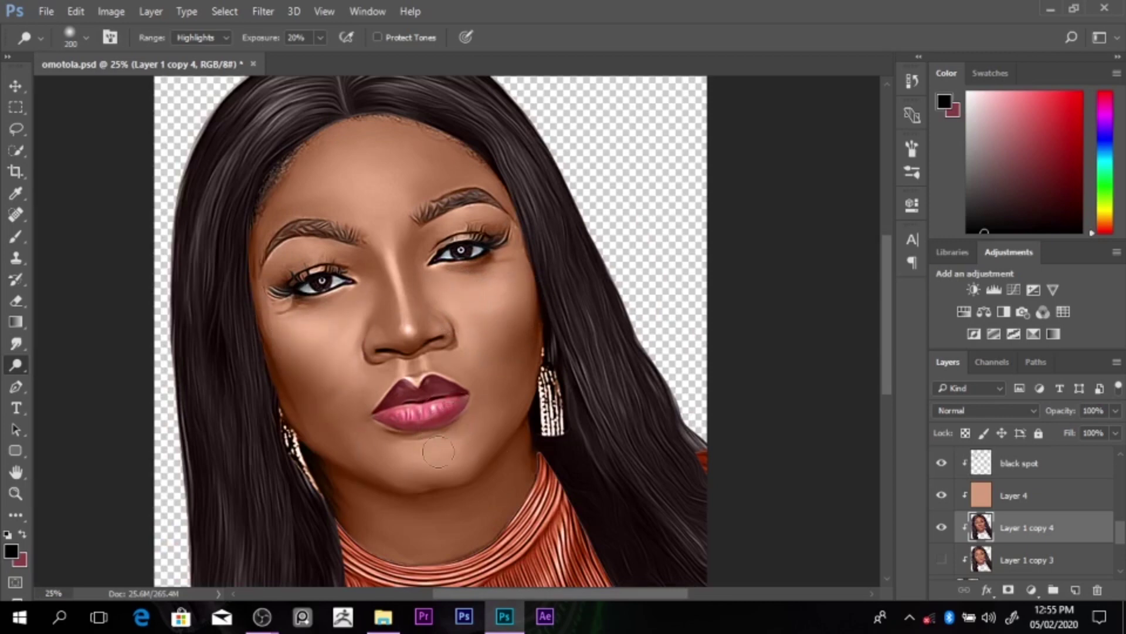
key("bracketleft")
key("bracketleft")
key("bracketleft")
key("bracketleft")
left_click_drag(424, 458, 444, 461)
left_click(463, 473)
mouse_move(469, 421)
left_mouse_down()
mouse_move(448, 460)
mouse_move(437, 457)
left_mouse_up()
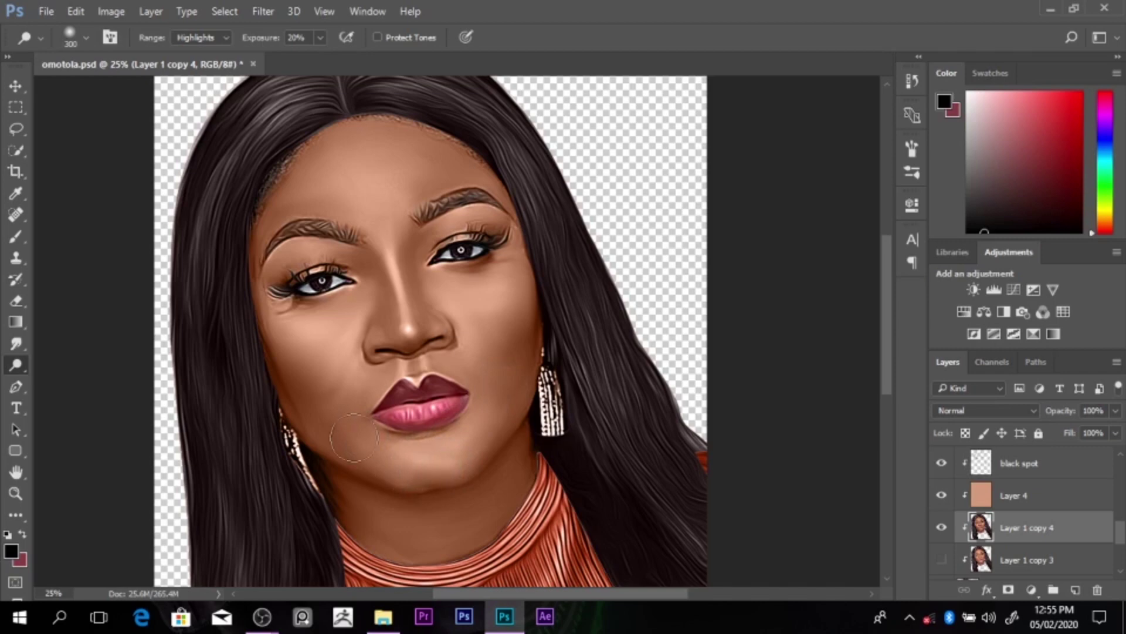
left_click_drag(352, 431, 446, 473)
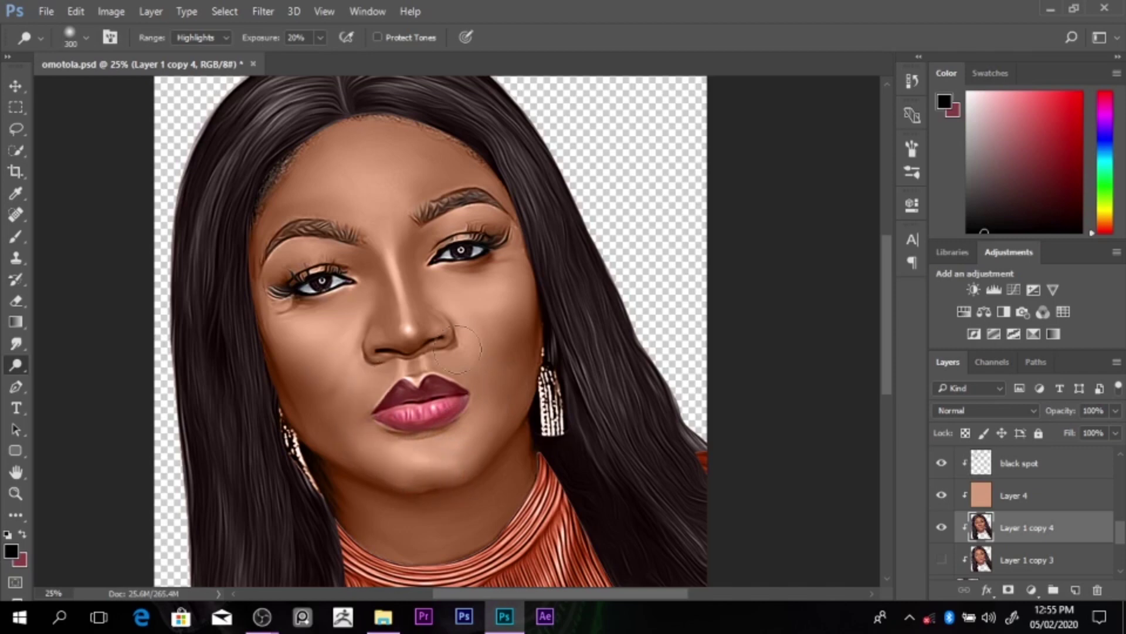
key("shift+o")
key("bracketleft")
key("bracketleft")
key("bracketleft")
key("bracketleft")
key("bracketleft")
key("bracketleft")
key("bracketleft")
key("bracketleft")
key("bracketleft")
key("bracketleft")
key("bracketright")
key("bracketright")
key("bracketright")
key("bracketright")
key("bracketright")
key("bracketright")
key("bracketright")
key("bracketright")
Step: Try dodging the centre of the forehead with a size 250 brush at 20% exposure, and undo the stroke
key("shift+o")
key("bracketright")
key("bracketright")
key("bracketright")
key("bracketright")
key("bracketright")
key("bracketright")
key("bracketleft")
key("bracketleft")
key("bracketleft")
key("bracketleft")
key("bracketleft")
key("bracketleft")
mouse_move(356, 166)
left_mouse_down()
mouse_move(404, 200)
mouse_move(379, 223)
left_mouse_up()
key("ctrl+z")
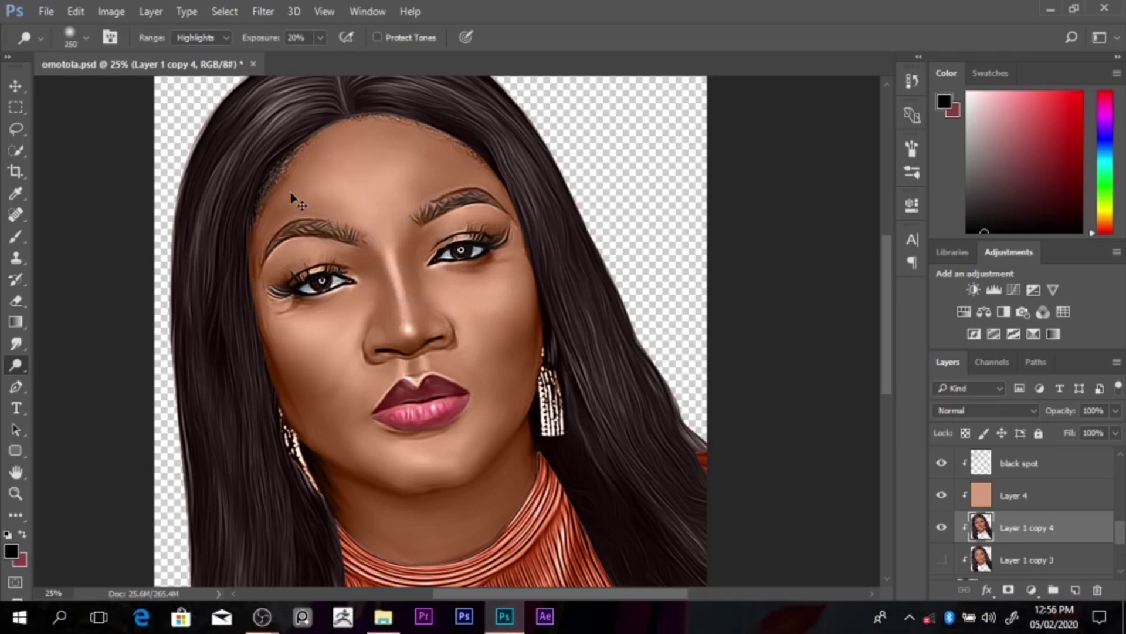
Step: Smudge the hairline along both sides of the forehead on Layer 1 copy 4 at 15% strength with a size 150 brush
left_click(949, 449)
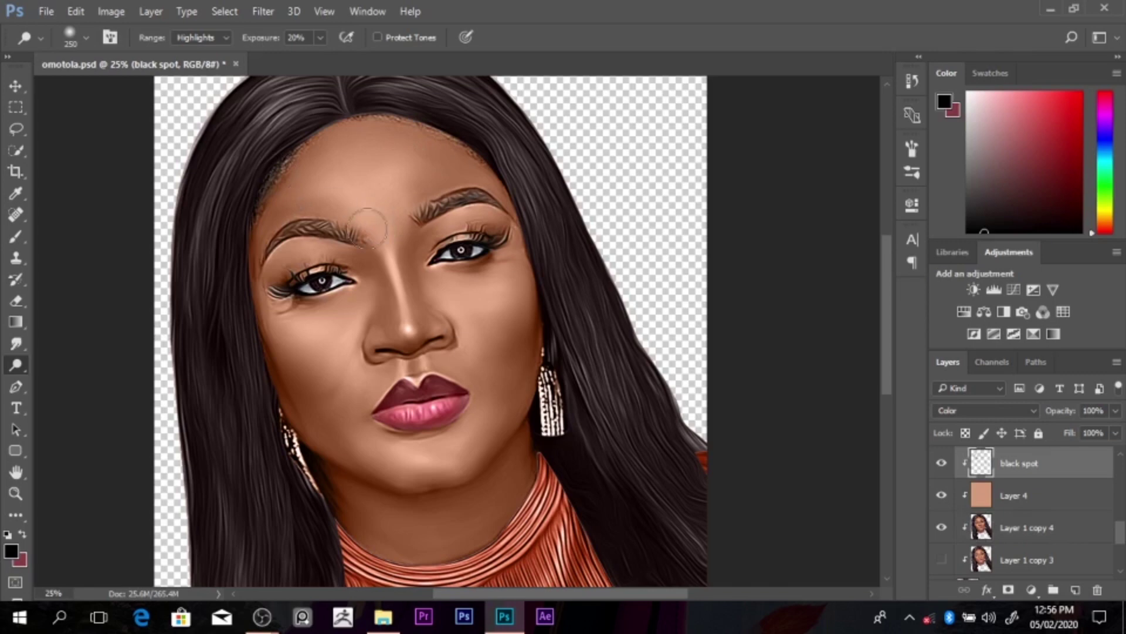
left_click(1022, 529)
key("r")
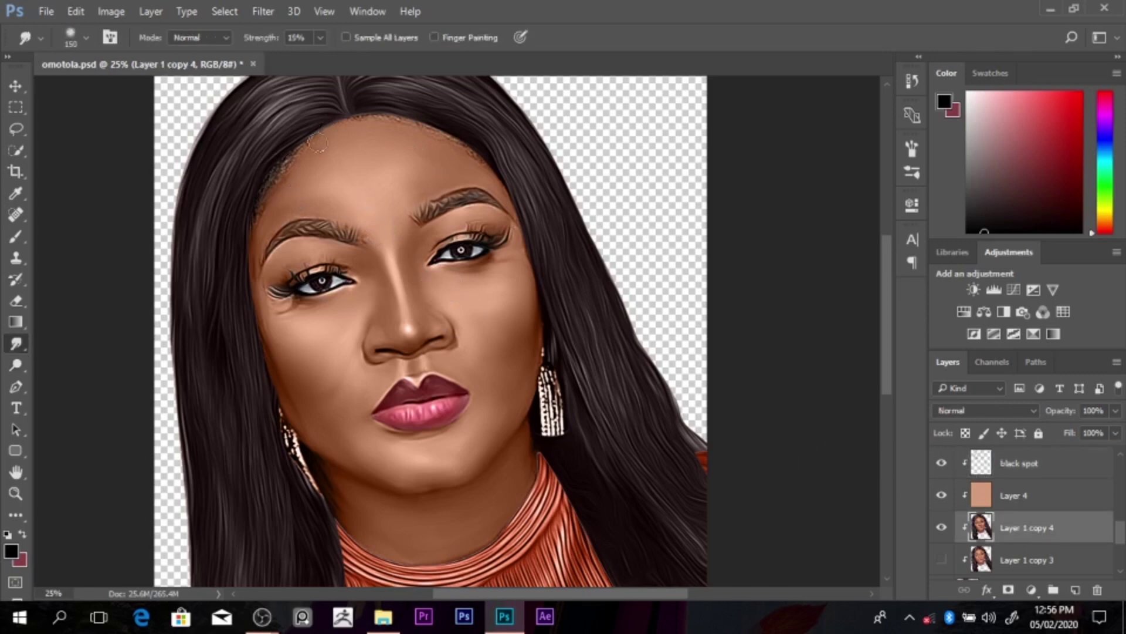
key("bracketright")
key("bracketright")
mouse_move(305, 153)
left_mouse_down()
mouse_move(277, 199)
mouse_move(316, 142)
mouse_move(261, 198)
mouse_move(292, 144)
mouse_move(258, 210)
left_mouse_up()
left_click_drag(492, 171, 431, 136)
key("ctrl+minus")
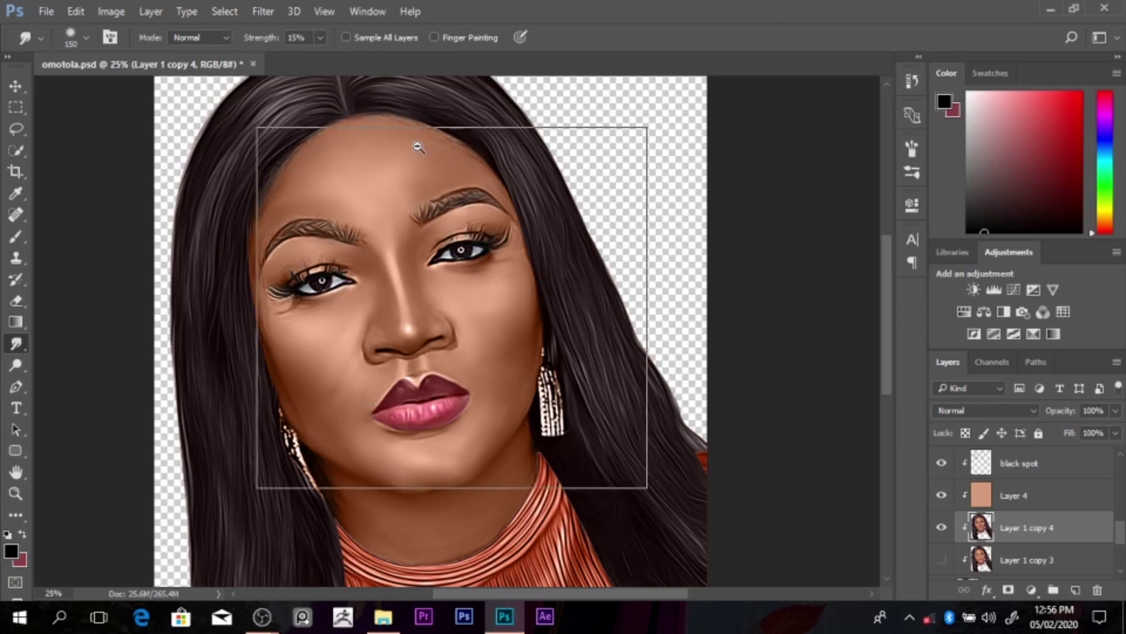
left_click(417, 146)
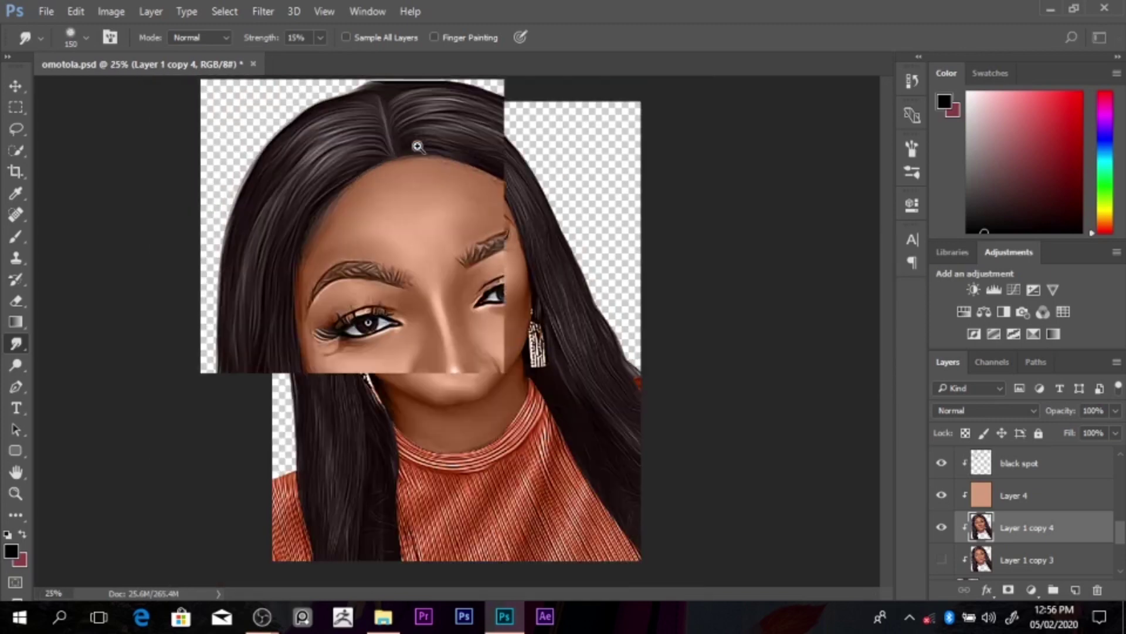
left_click(413, 210, "alt")
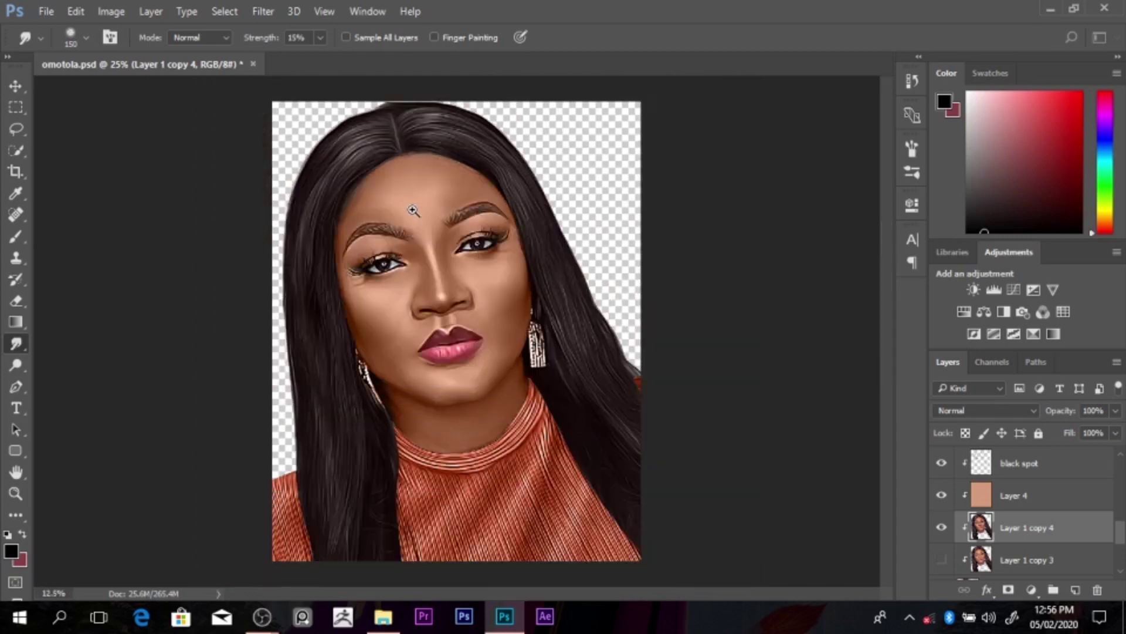
left_click(413, 210, "alt")
left_click(413, 210, "ctrl")
left_click(412, 210, "ctrl")
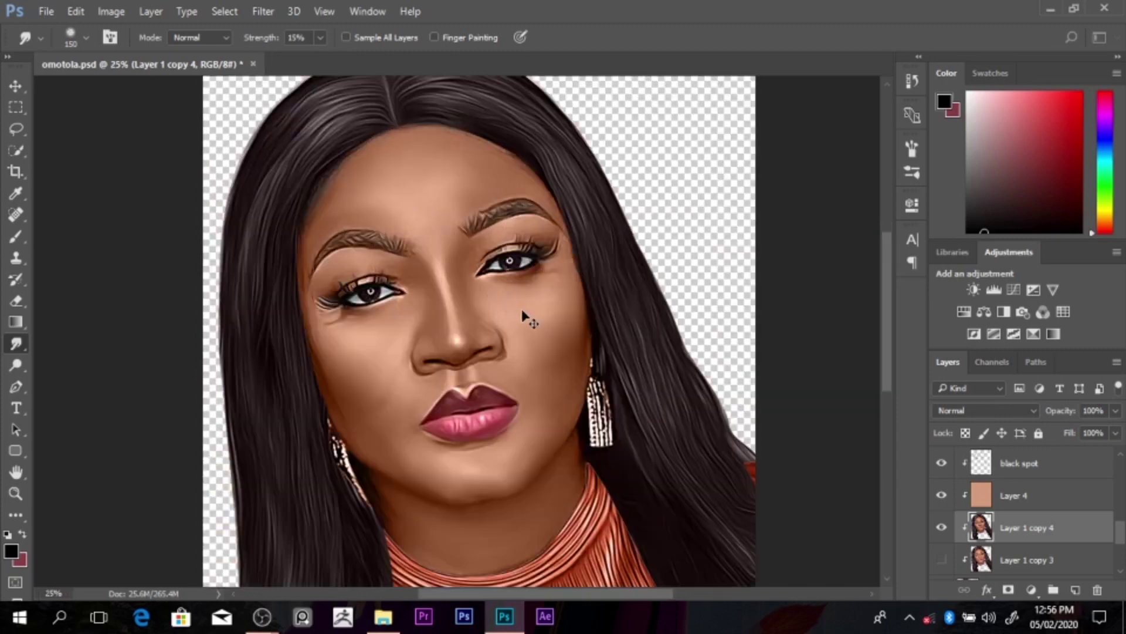
Step: Toggle the visibility of Layer 1 copy 4 repeatedly to compare the smudged skin with the original texture
left_click(1015, 495)
left_click(941, 527)
left_click(941, 528)
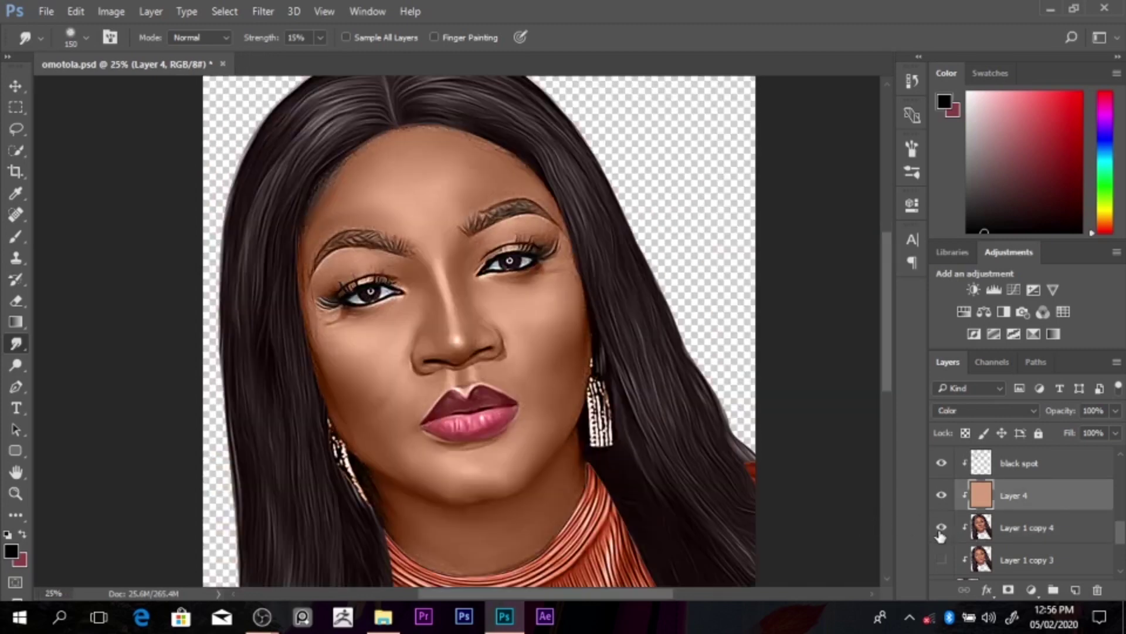
left_click(941, 528)
left_click(941, 528)
left_click(942, 528)
left_click(941, 528)
left_click(942, 527)
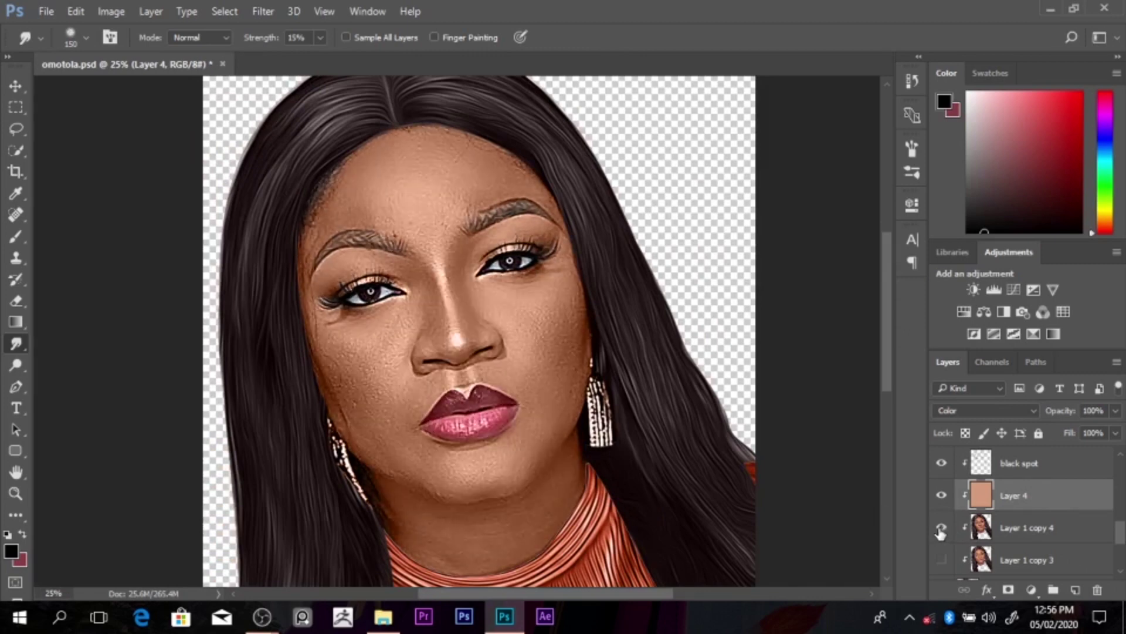
left_click(942, 527)
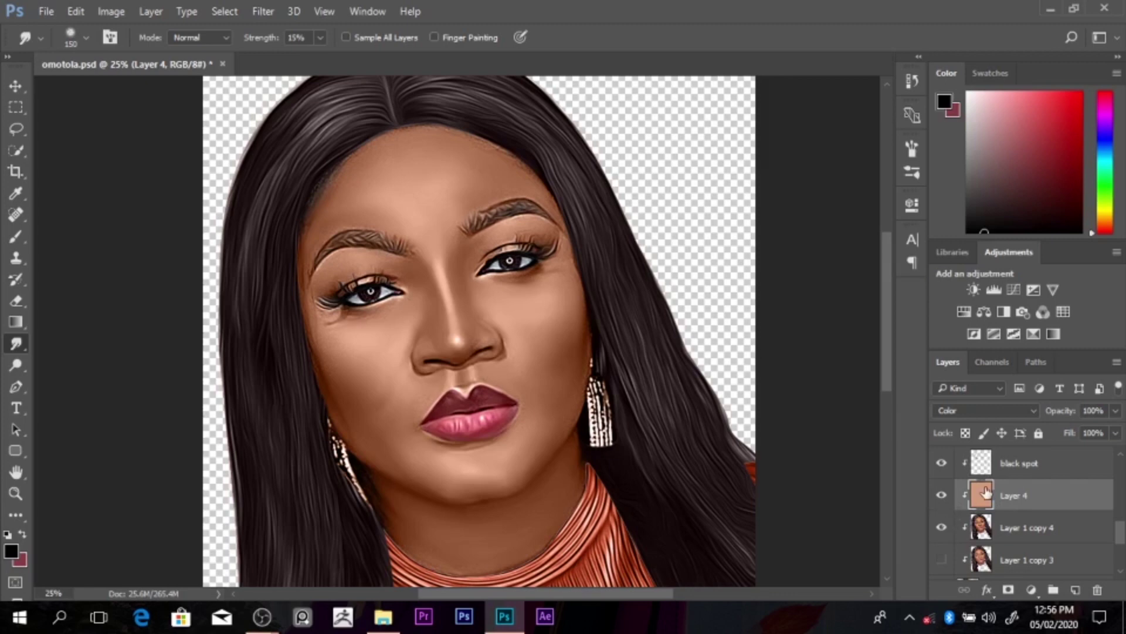
Step: Burn the jaw and neck edge below the earring on Layer 1 copy 4, using Midtones, a size 200 brush and 20% exposure
left_click(1022, 466)
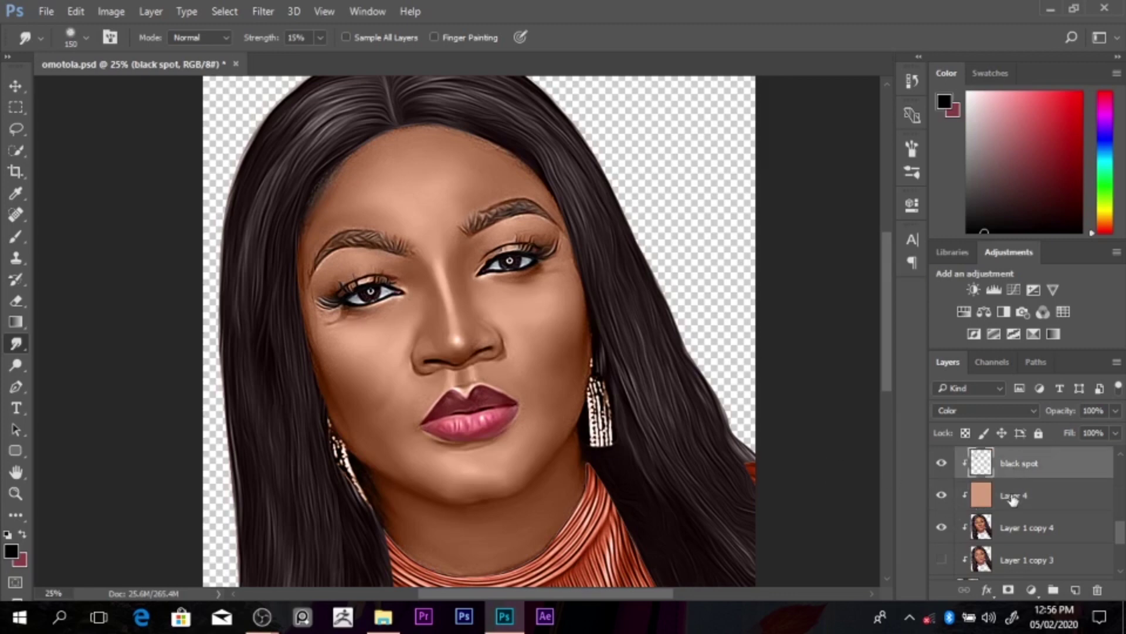
left_click(1011, 543)
key("o")
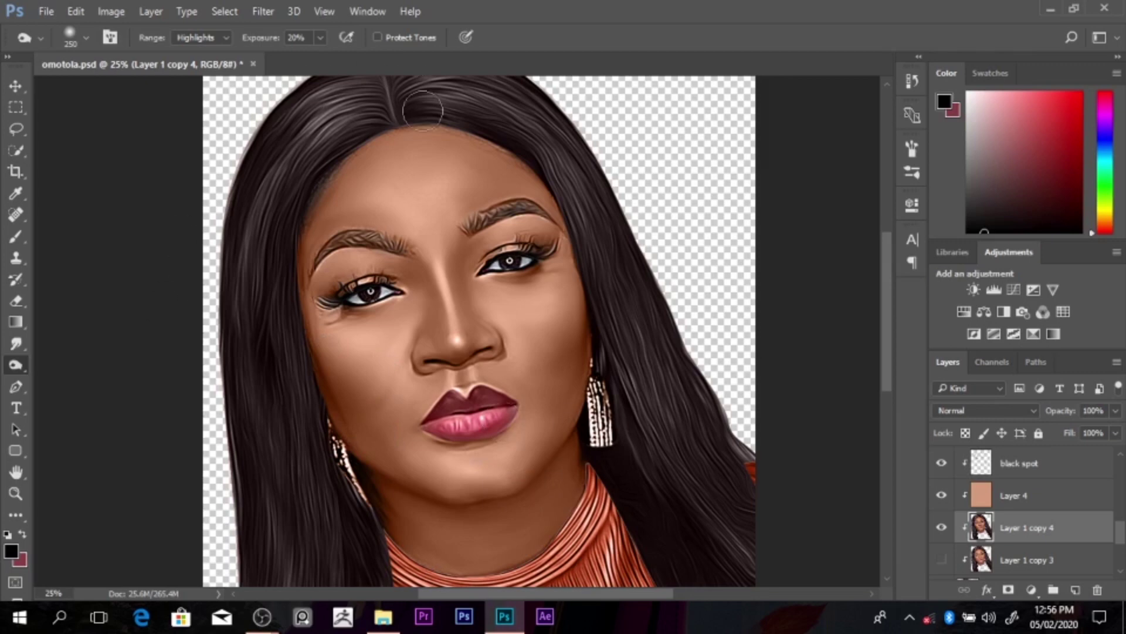
left_click(206, 37)
left_click(194, 60)
key("bracketright")
key("bracketright")
key("bracketright")
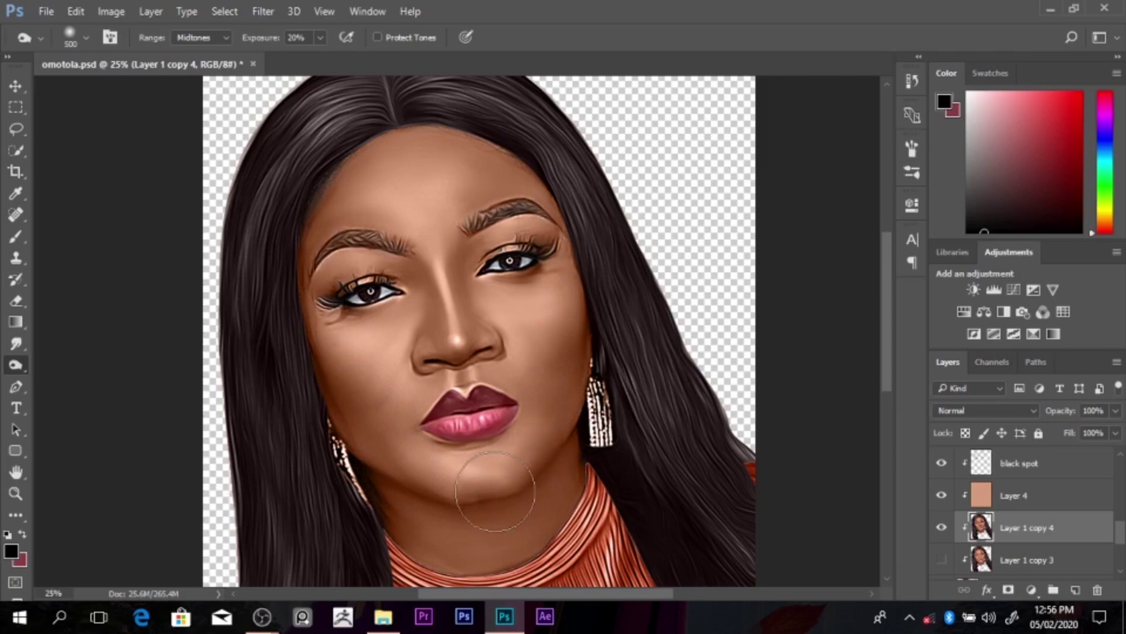
key("bracketleft")
key("bracketleft")
key("bracketleft")
key("bracketleft")
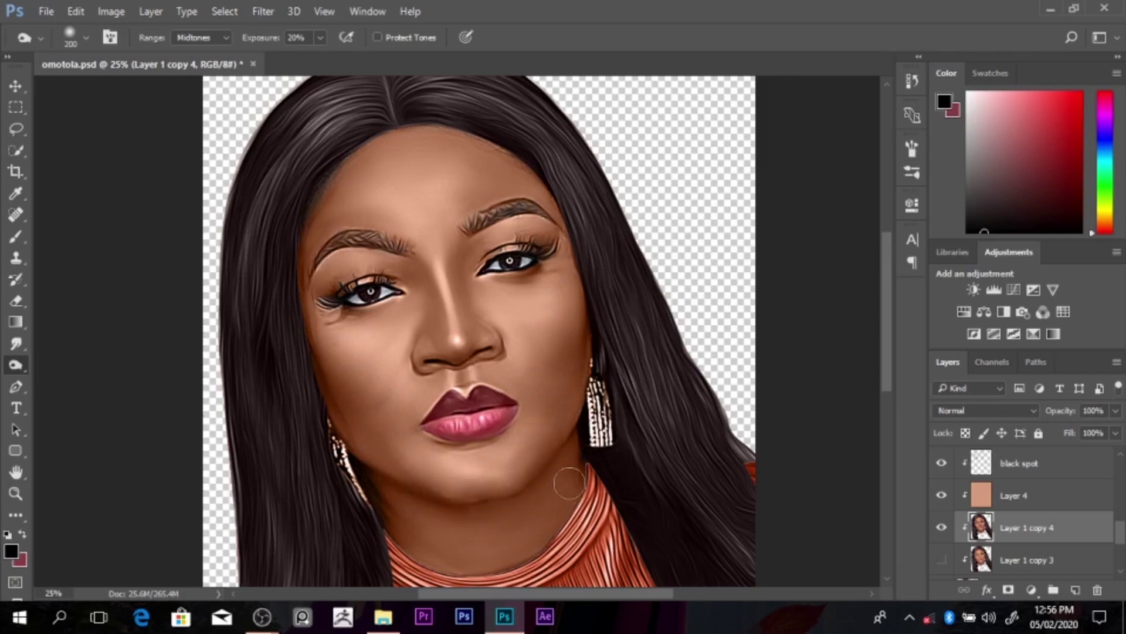
mouse_move(579, 415)
left_mouse_down()
mouse_move(563, 493)
mouse_move(574, 460)
mouse_move(566, 474)
left_mouse_up()
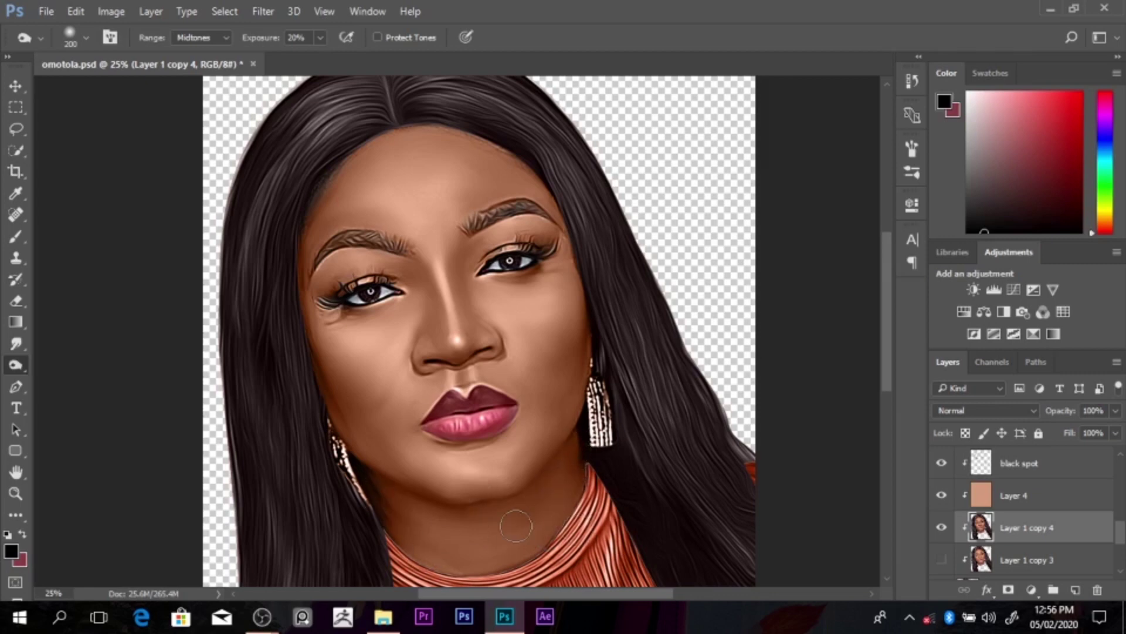
Step: Dodge the highlights across the lower lip with a size 60 brush at 20% exposure
key("shift+o")
key("bracketleft")
key("bracketleft")
key("bracketleft")
key("bracketleft")
key("bracketleft")
key("bracketleft")
left_click_drag(451, 419, 497, 416)
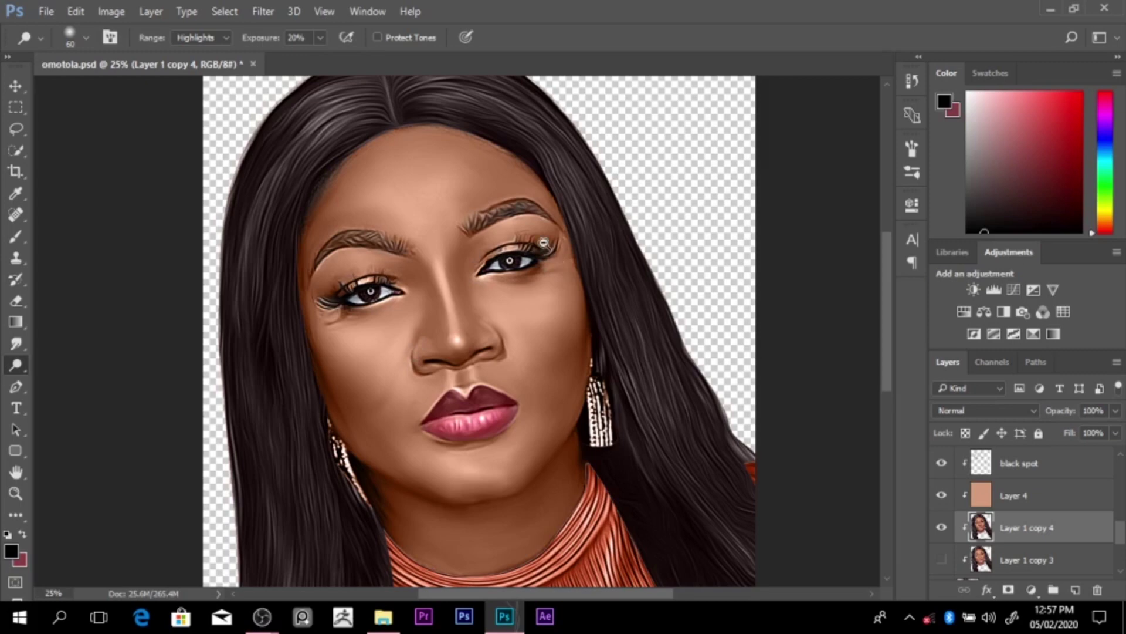
key("ctrl+minus")
left_click(467, 320, "ctrl")
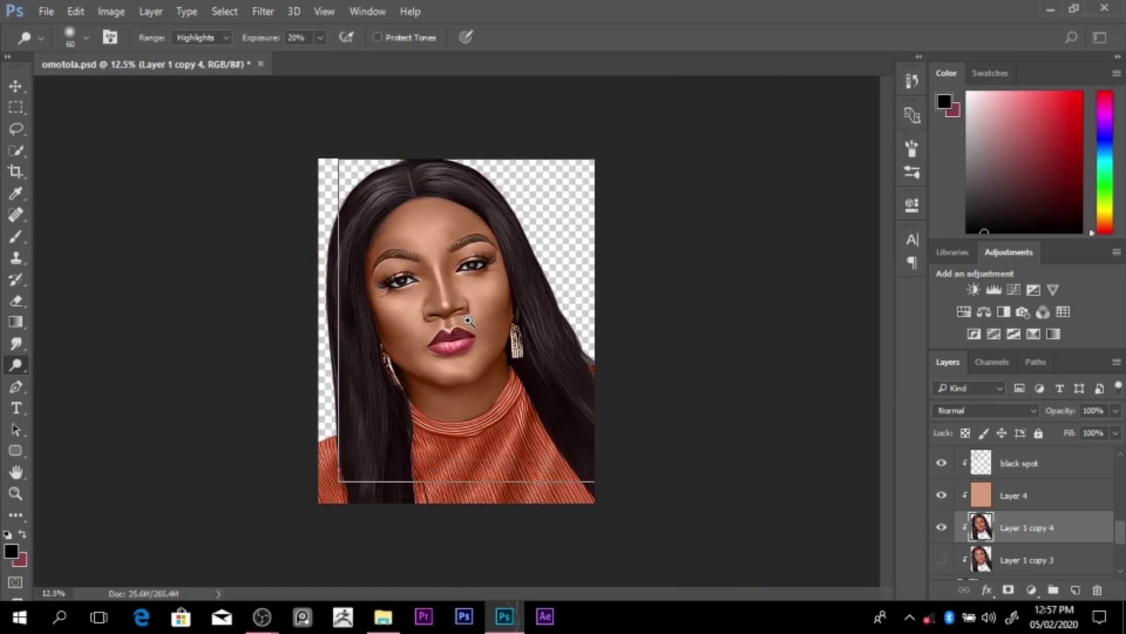
left_click(467, 320, "ctrl")
left_click(468, 320, "ctrl")
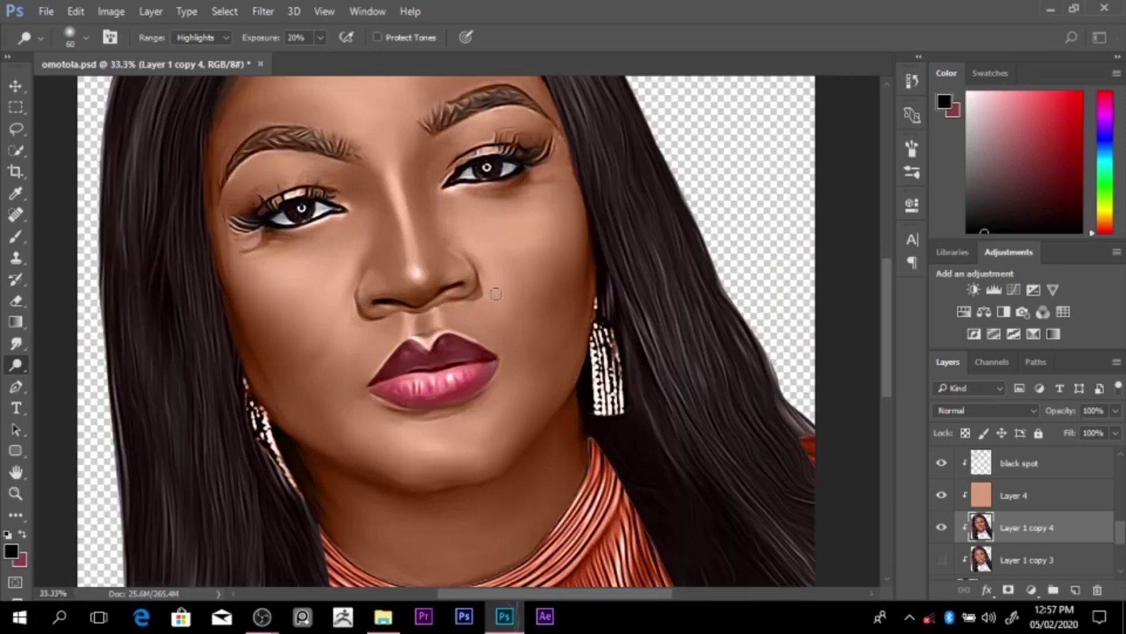
Step: Smudge the skin between the nose and the upper lip at 15% strength with a small brush
key("r")
key("bracketleft")
key("bracketleft")
key("bracketleft")
key("bracketleft")
key("bracketleft")
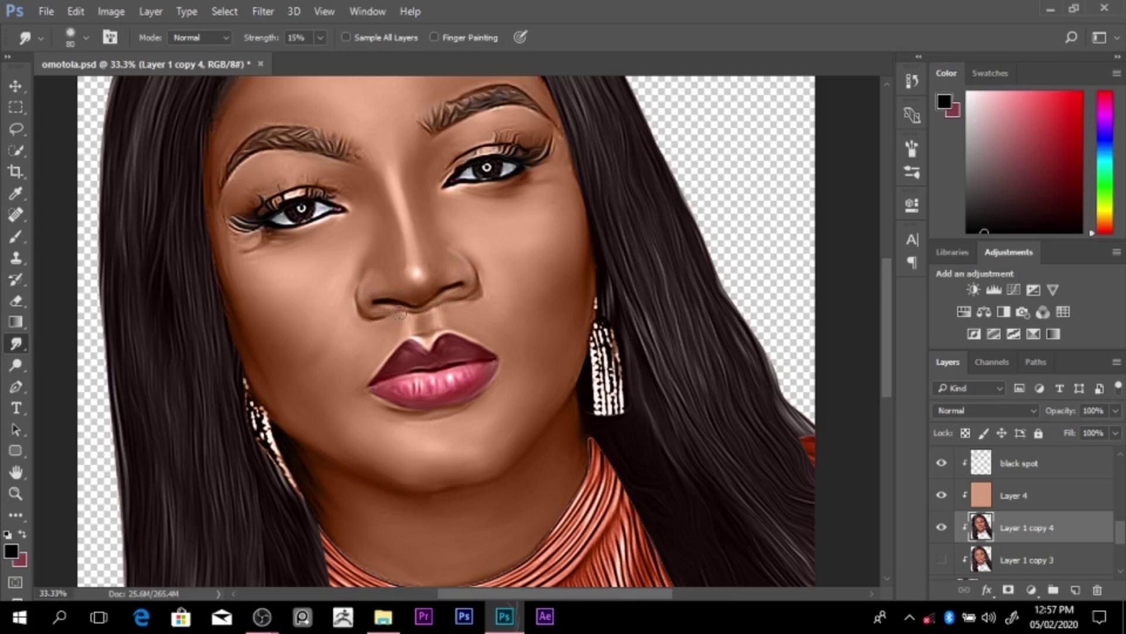
key("bracketright")
key("bracketright")
Step: Dodge the highlight along the nose bridge at 10% exposure, then enlarge the brush to size 175
key("o")
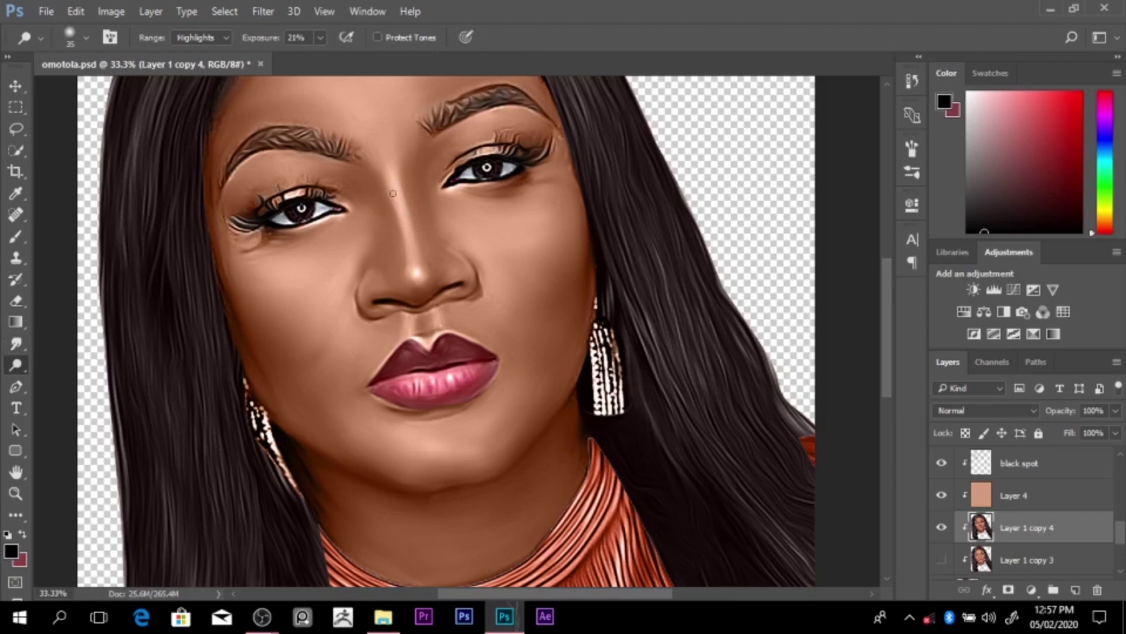
key("1")
left_click(431, 223, "alt")
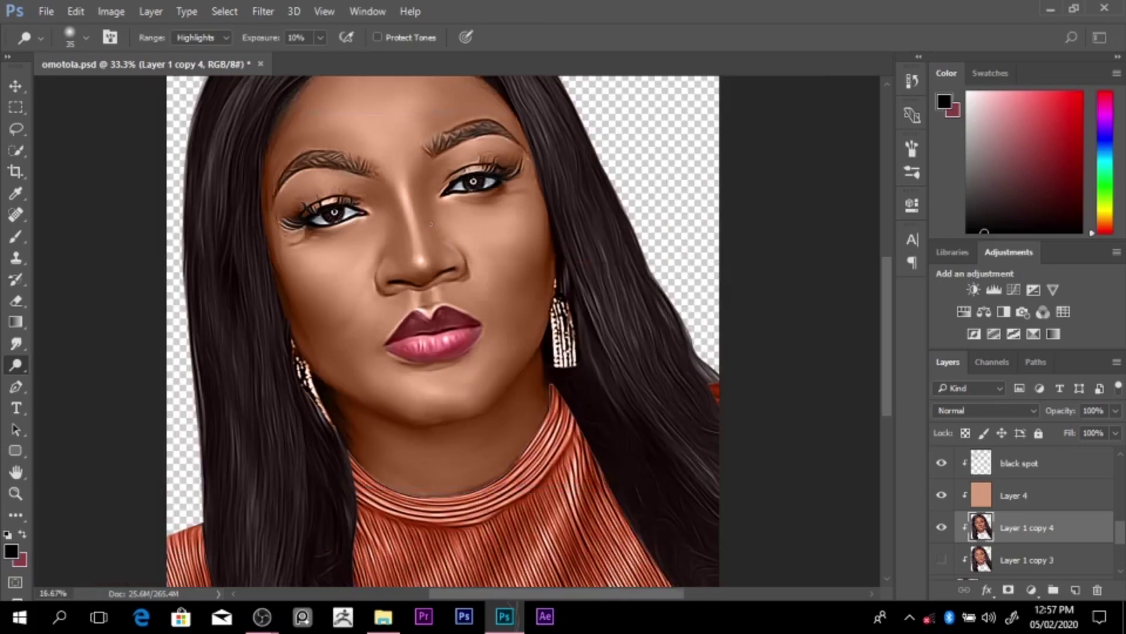
left_click(431, 224, "alt")
key("bracketright")
key("bracketright")
key("bracketright")
key("bracketright")
key("bracketright")
key("bracketright")
key("bracketright")
key("bracketright")
key("bracketright")
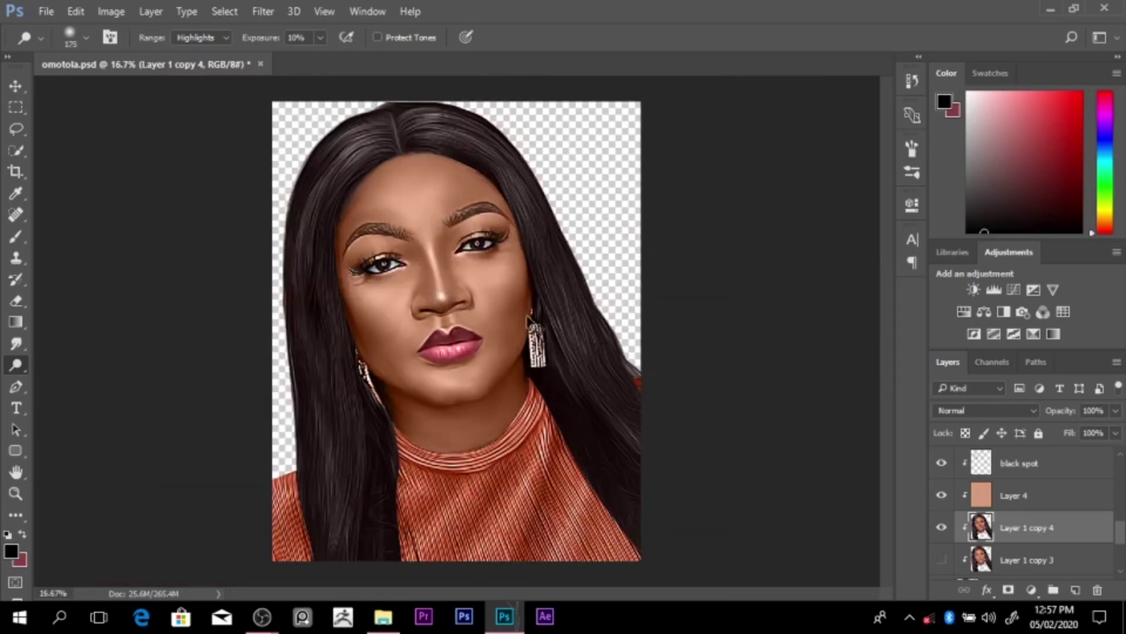
left_click(495, 269, "alt")
left_click(470, 257, "alt")
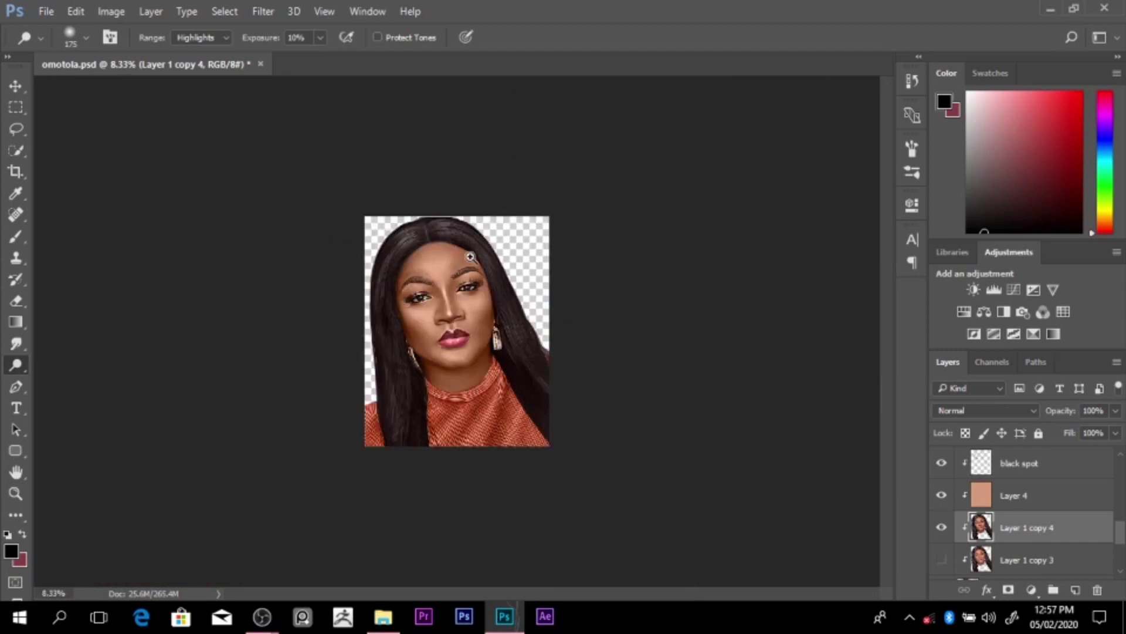
left_click(470, 257, "ctrl")
left_click(470, 256, "ctrl")
left_click(470, 257, "ctrl")
Step: Smudge the cheek beside the nose on Layer 1 copy 4 with a size 200 brush at 15% strength
key("r")
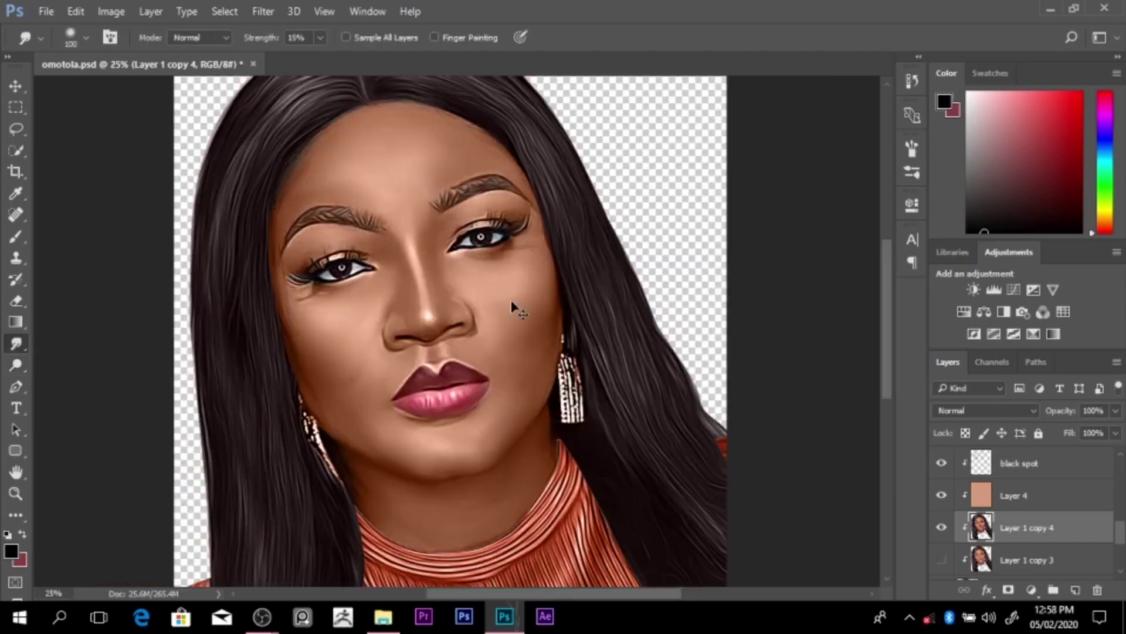
left_click(512, 297, "ctrl")
key("bracketright")
key("bracketright")
key("bracketright")
key("bracketright")
key("bracketright")
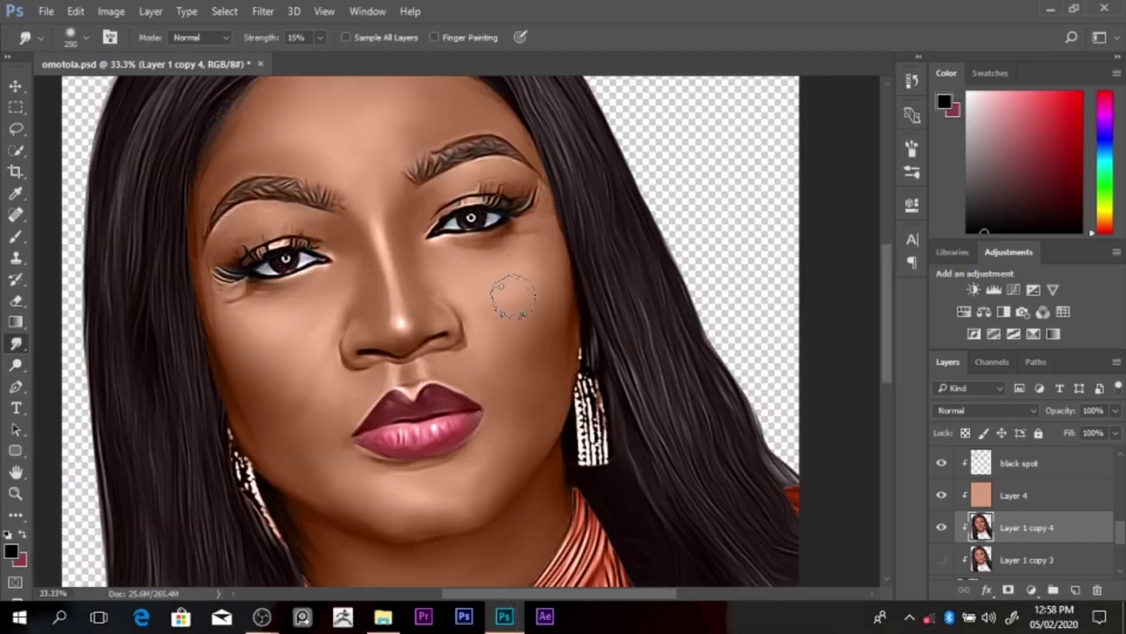
key("bracketleft")
mouse_move(538, 280)
left_mouse_down()
mouse_move(465, 266)
mouse_move(539, 290)
mouse_move(474, 297)
left_mouse_up()
left_click(450, 309, "alt")
left_click(450, 309, "alt")
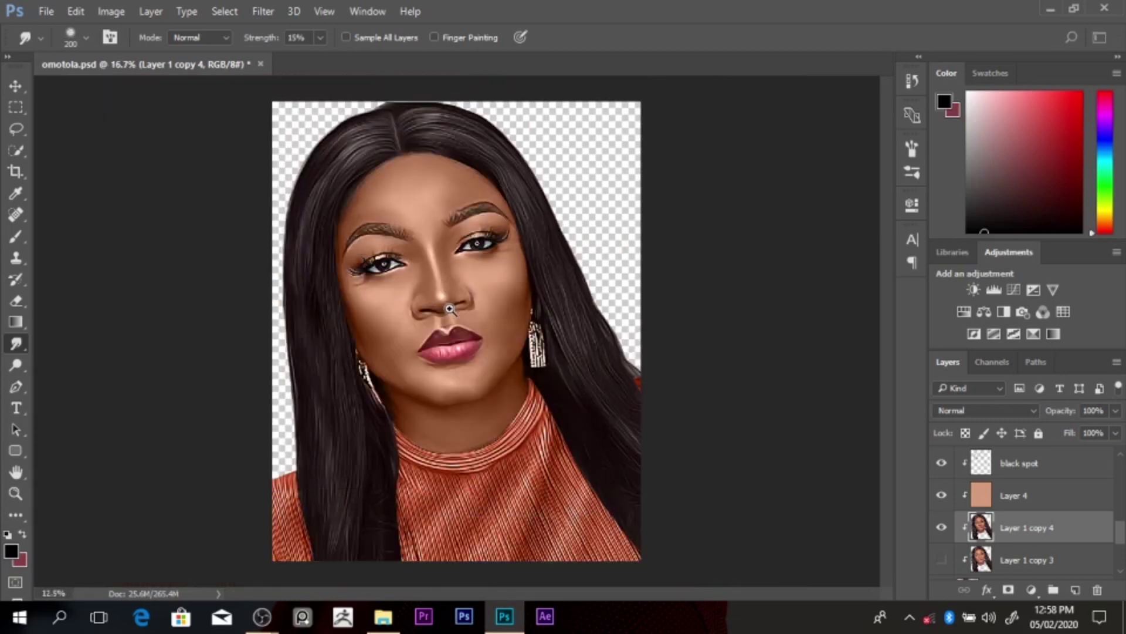
left_click(450, 309, "ctrl")
left_click(450, 308, "ctrl")
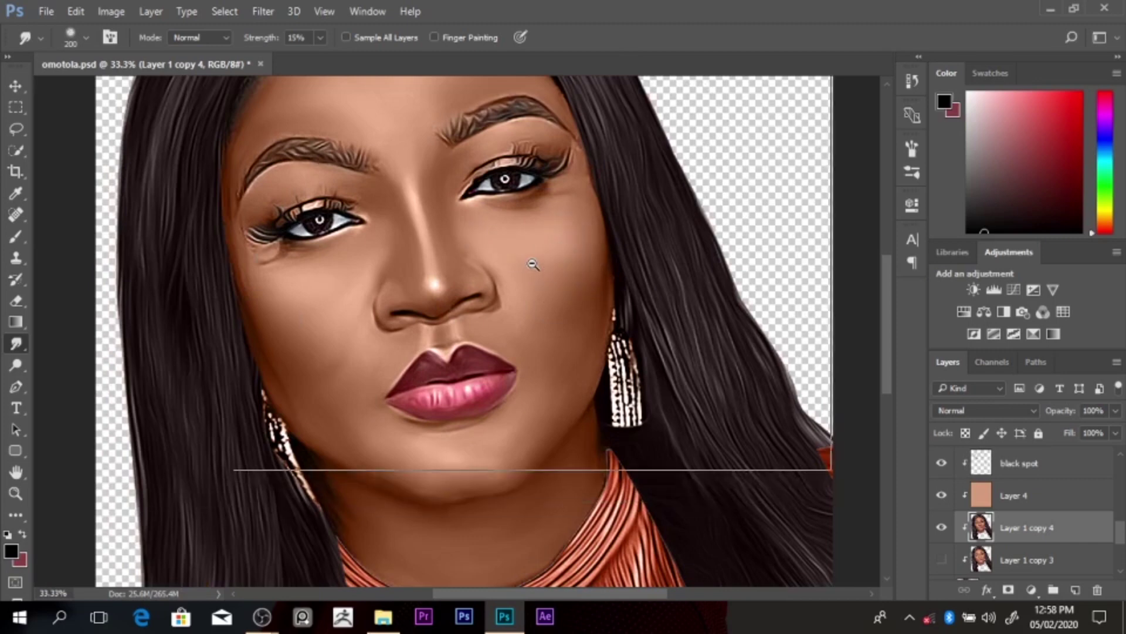
Step: Smudge the edge of the cheek beside the earring with a size 90 brush at 15% strength
left_click(533, 265, "alt")
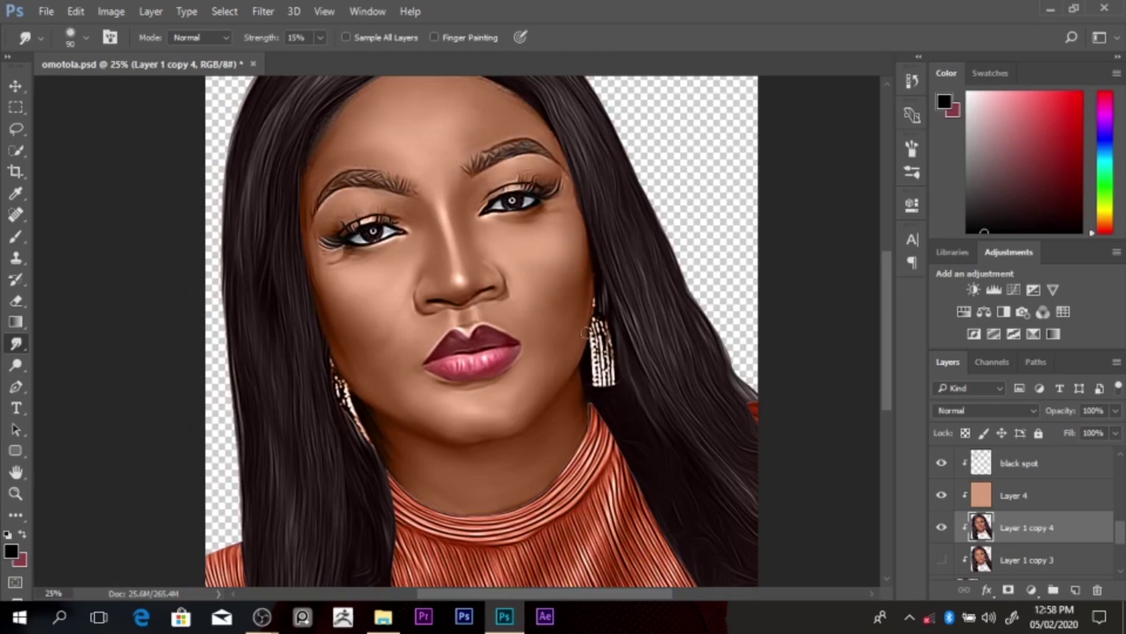
key("ctrl+minus")
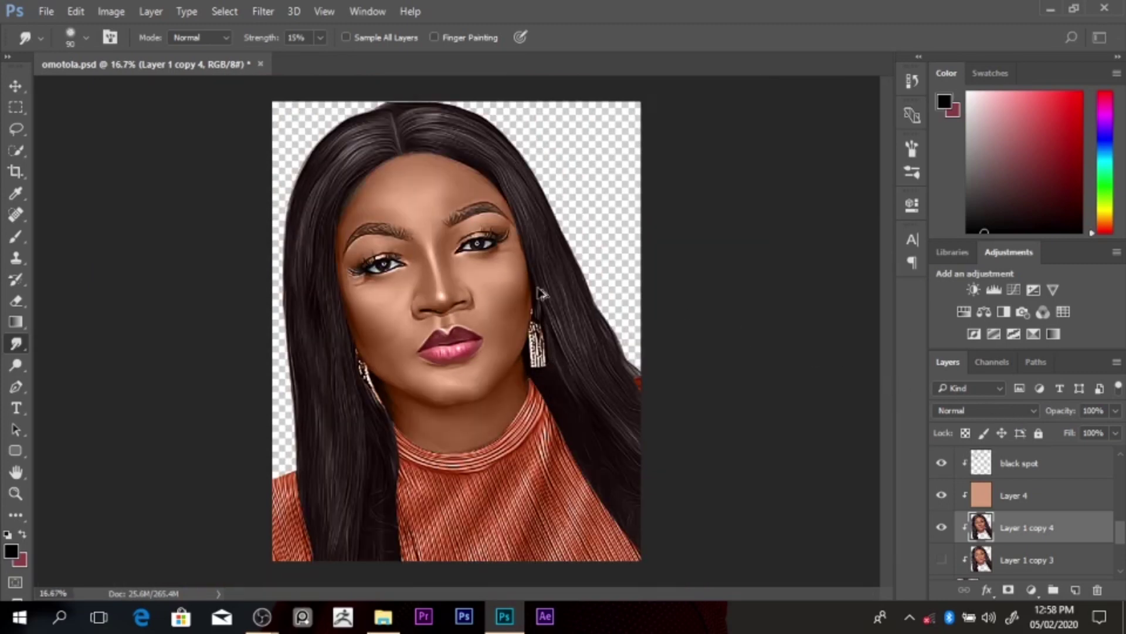
key("ctrl+minus")
key("ctrl+plus")
Step: Set the Burn tool's exposure to 33% for the Midtones range with a size 300 brush
key("o")
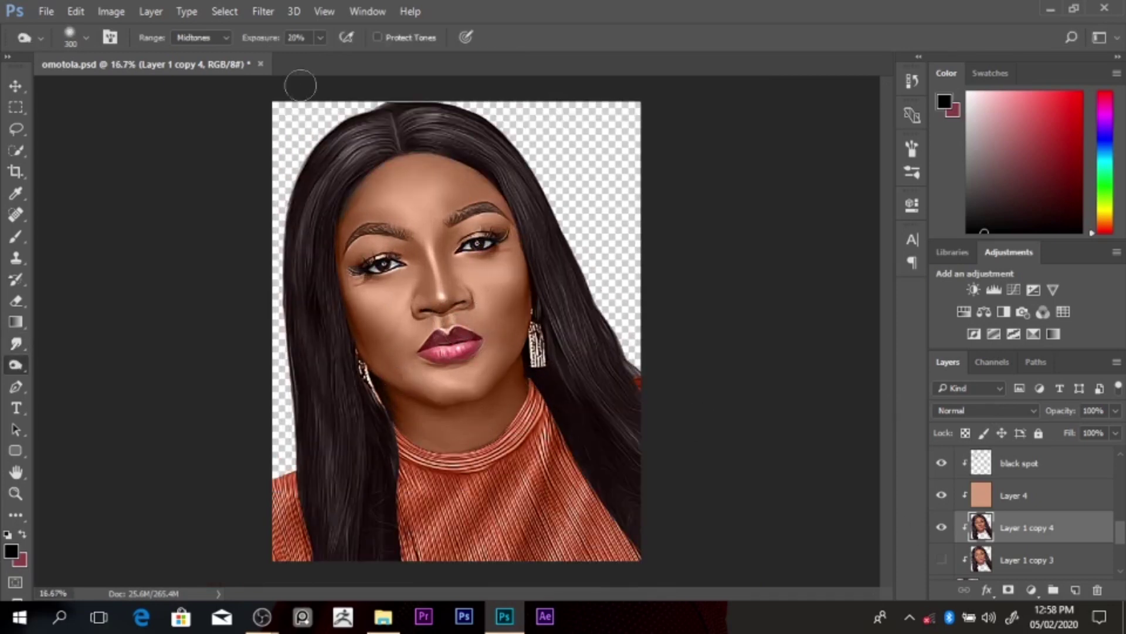
left_click_drag(257, 37, 275, 39)
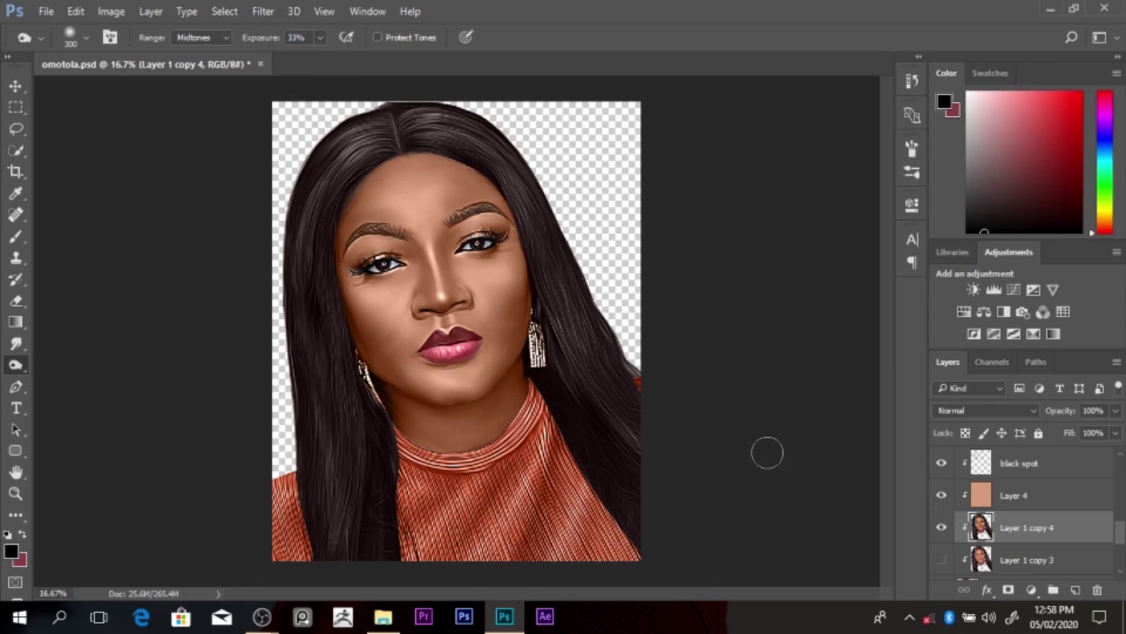
key("shift+o")
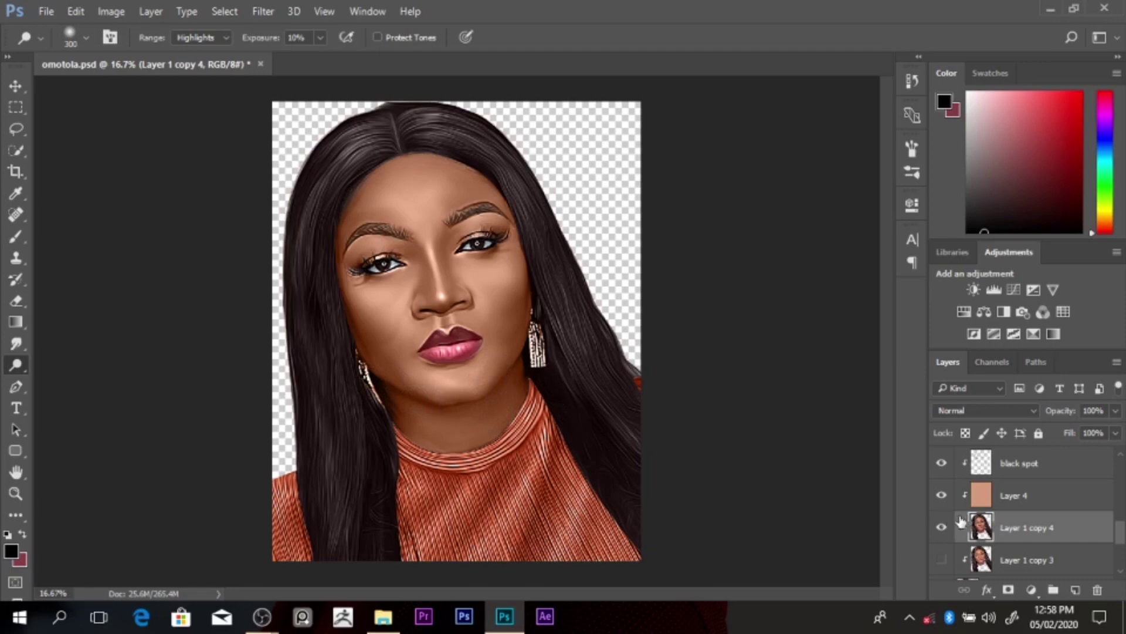
key("r")
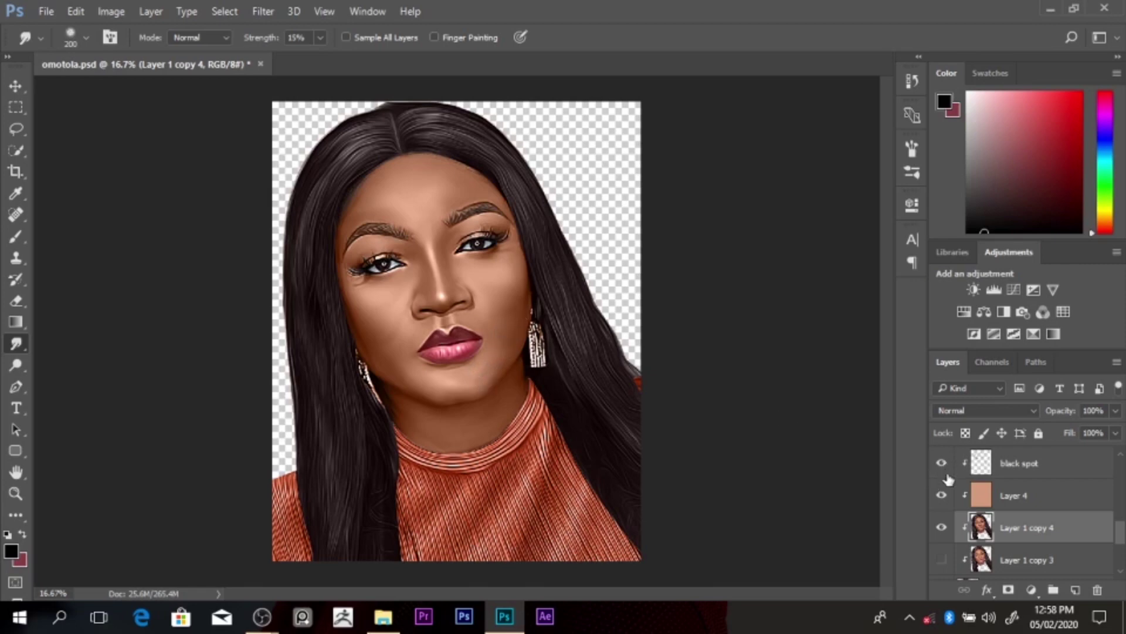
Step: Toggle Layer 1 copy 4 off and on several times to review the whole portrait before and after retouching
scroll(948, 484, "up", 2)
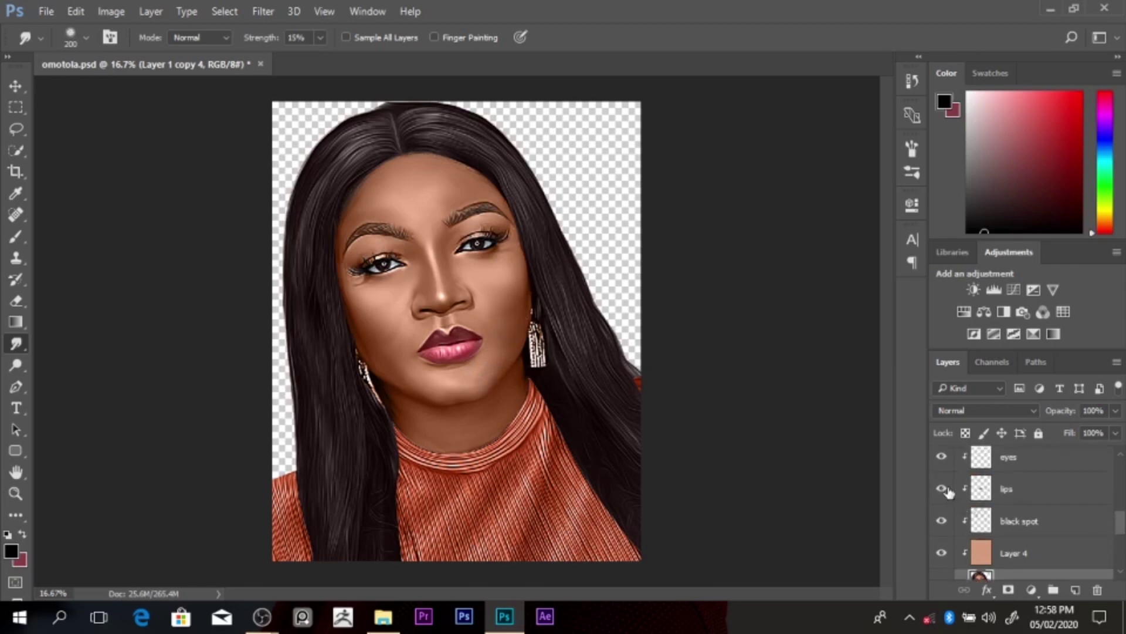
scroll(942, 504, "down", 2)
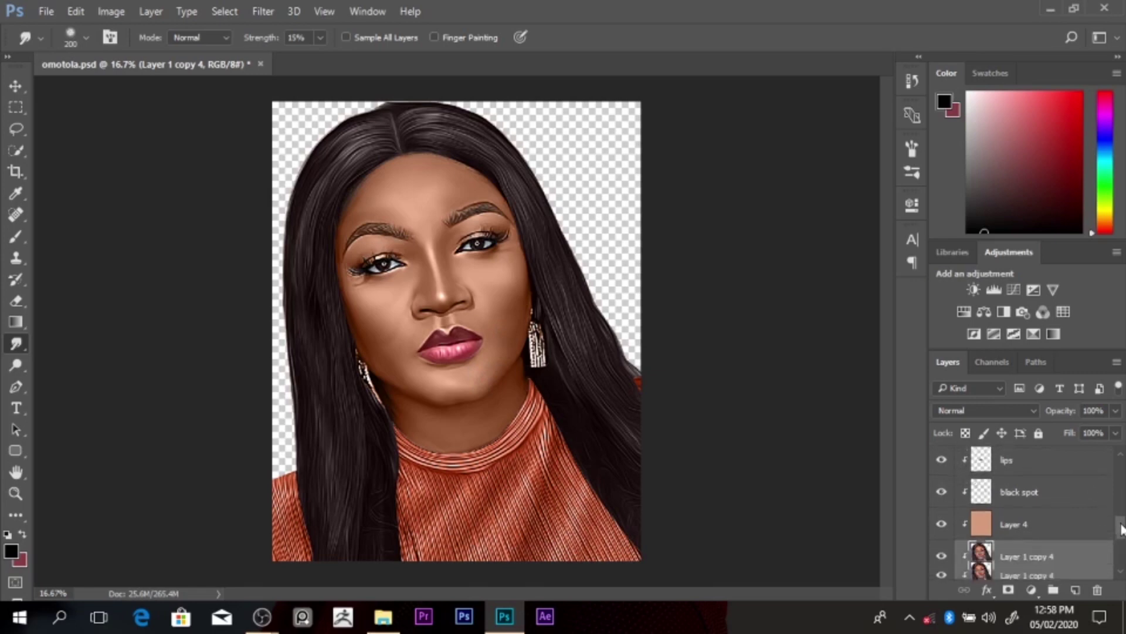
left_click(941, 523)
left_click(942, 523)
left_click(942, 523)
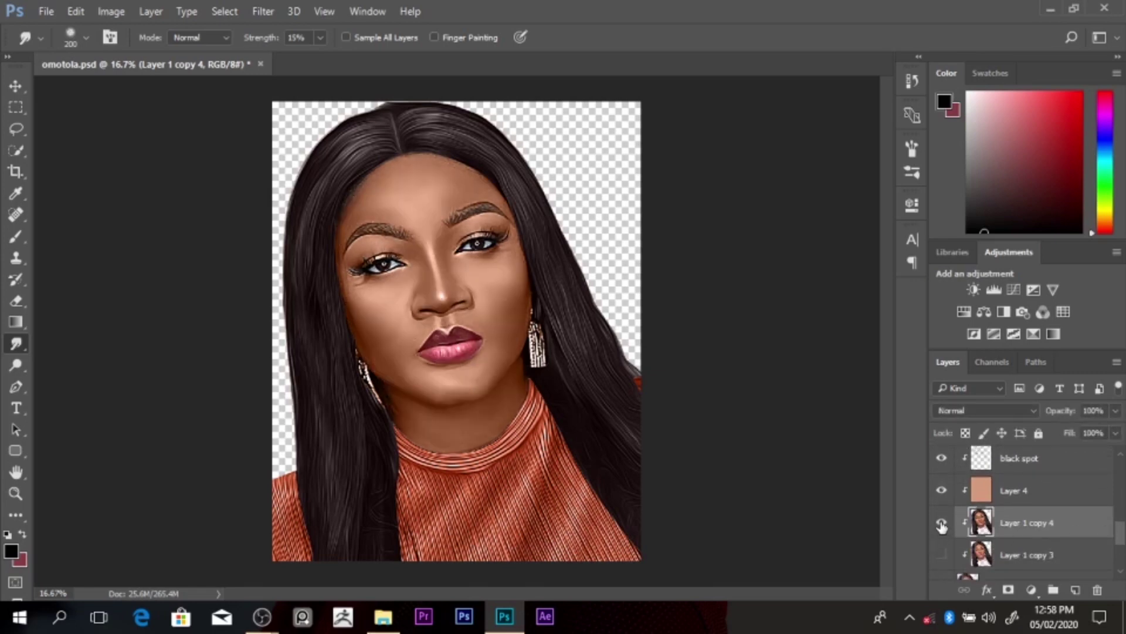
left_click(942, 523)
left_click(941, 523)
left_click(941, 523)
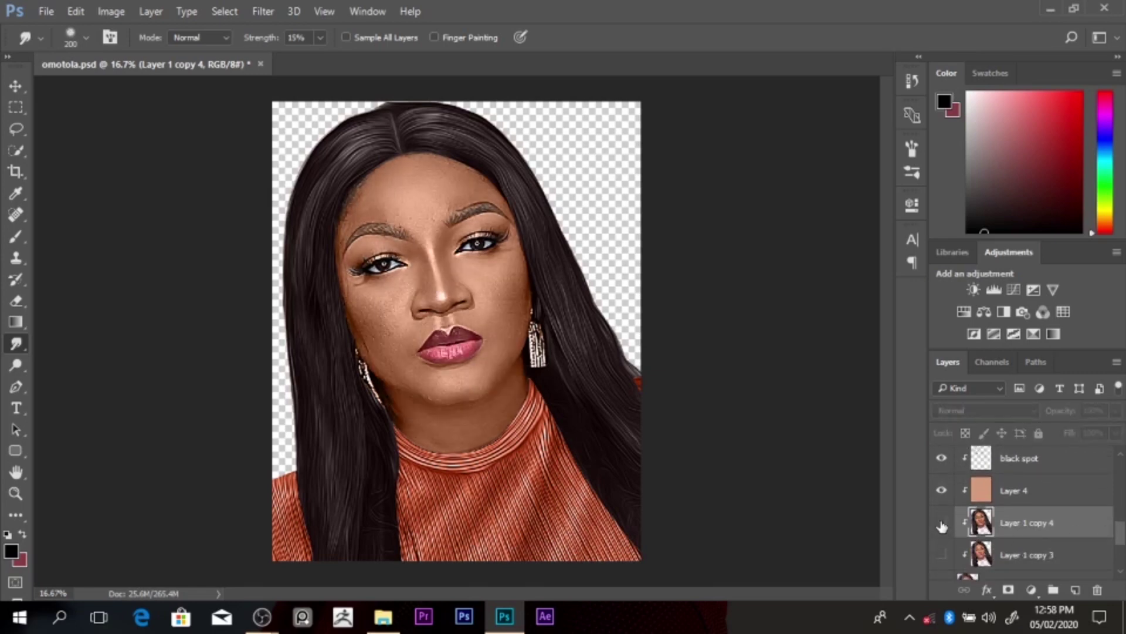
left_click(941, 522)
left_click(941, 522)
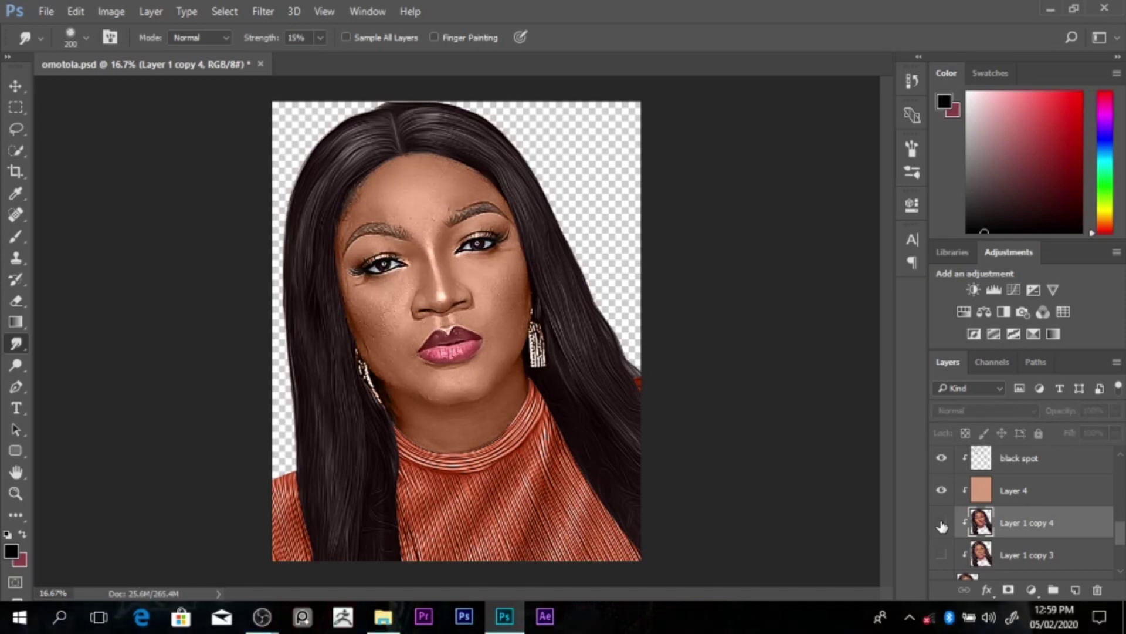
left_click(942, 522)
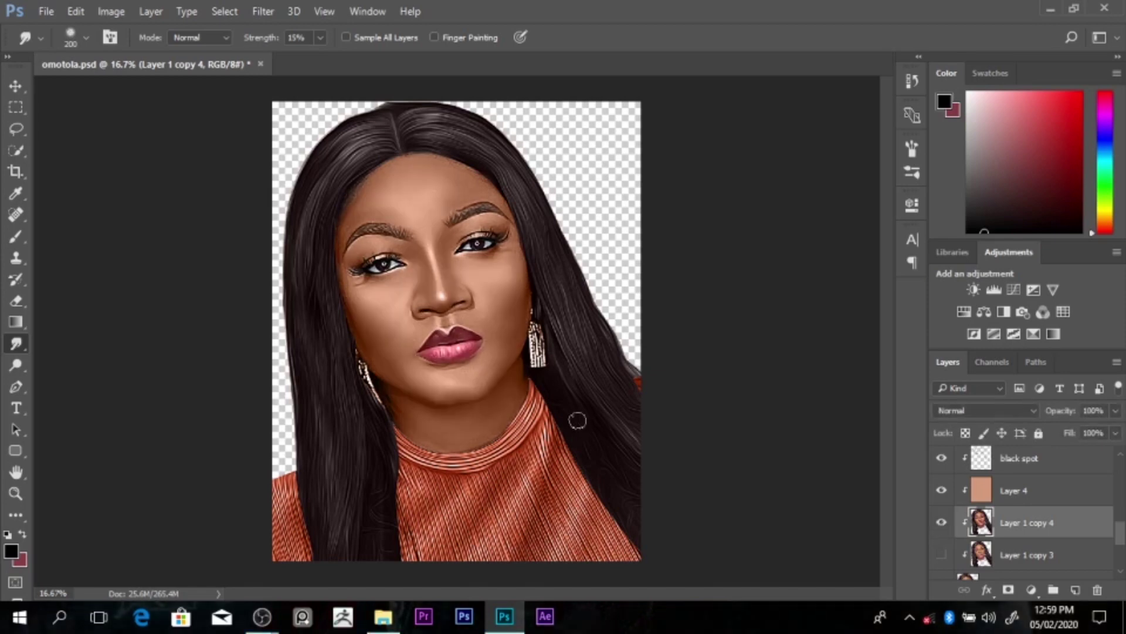
Step: Dodge the face on Layer 1 copy 4 in the Midtones range with a size 400 brush at 20% exposure
key("o")
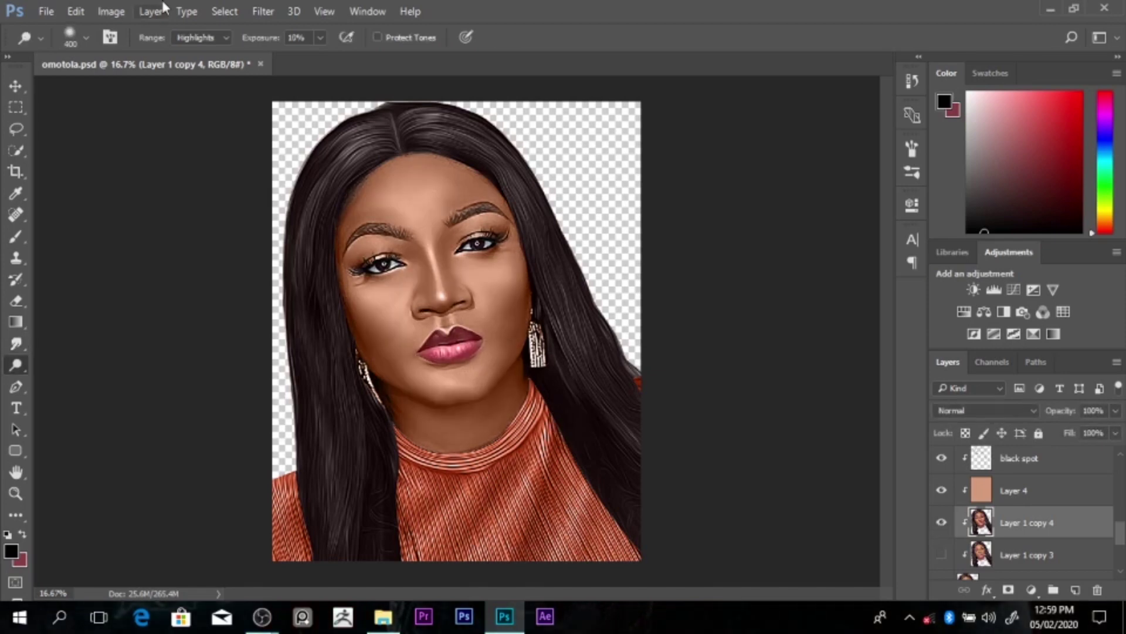
left_click(194, 37)
left_click(191, 61)
key("2")
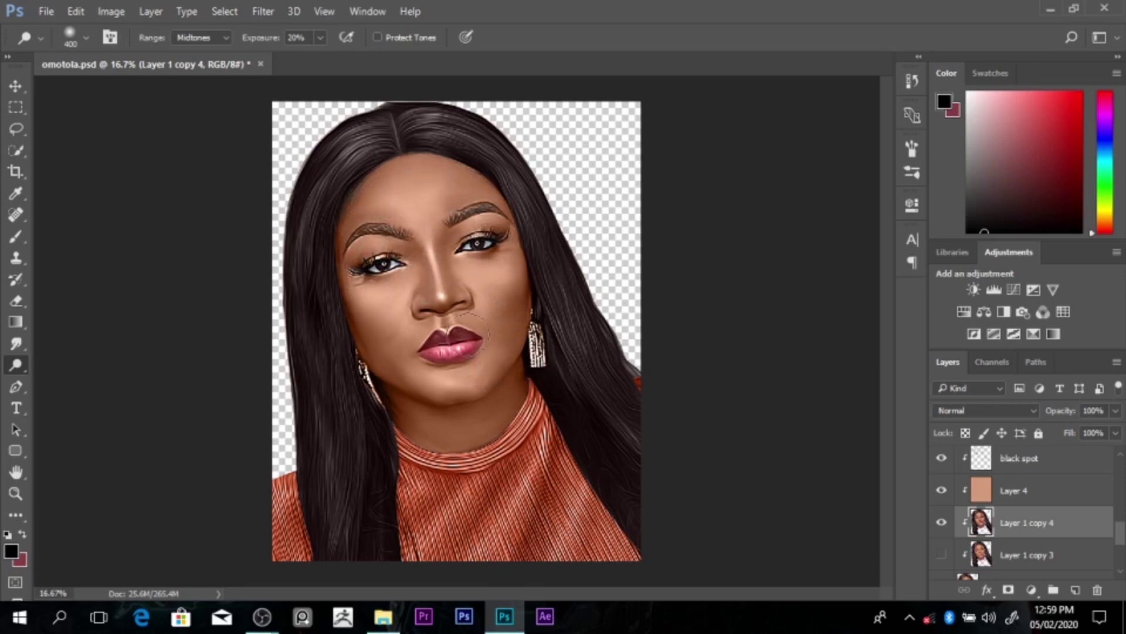
left_click(479, 279, "alt")
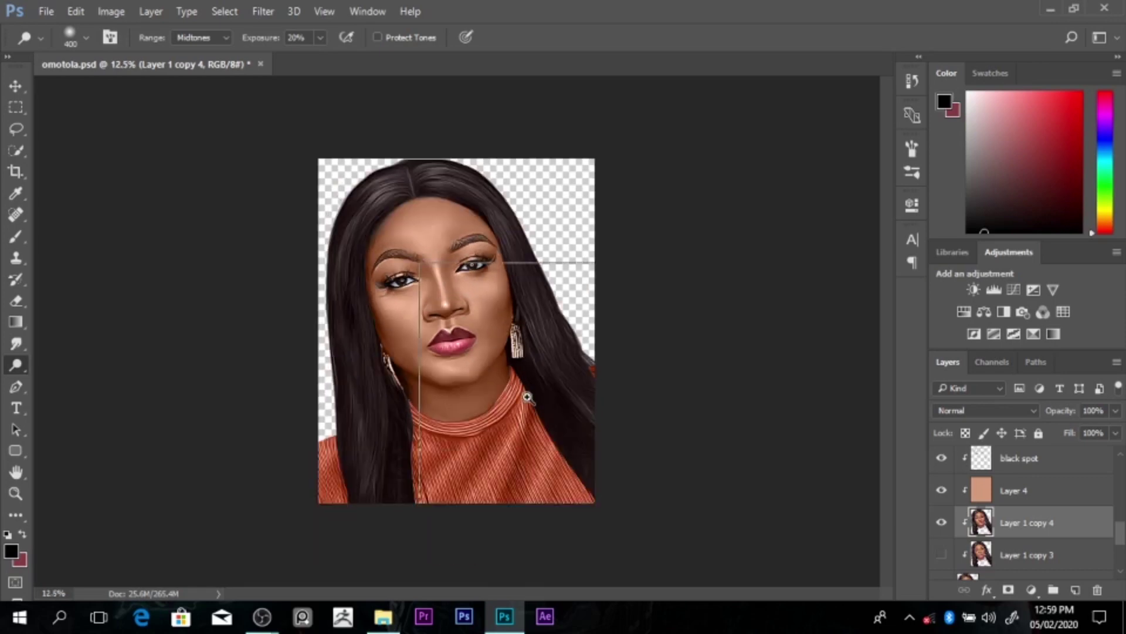
Step: Add a Brightness/Contrast adjustment above the eyes layer with Brightness -2 and Contrast 3
left_click(528, 397, "ctrl")
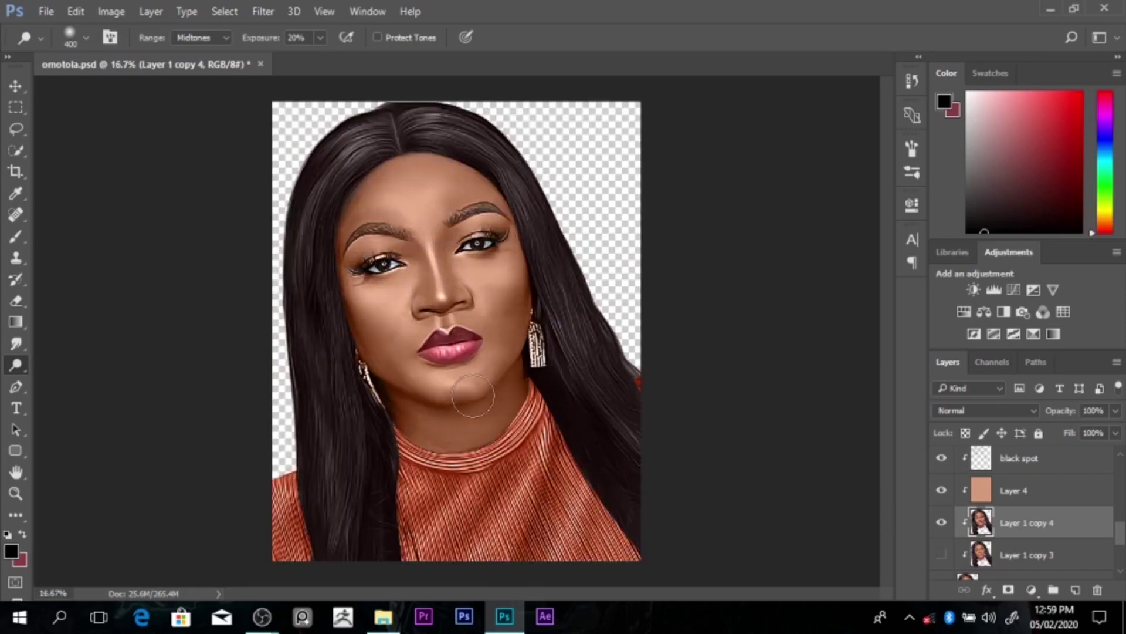
mouse_move(1119, 537)
left_mouse_down()
mouse_move(1118, 476)
mouse_move(1118, 521)
left_mouse_up()
left_click(1046, 494)
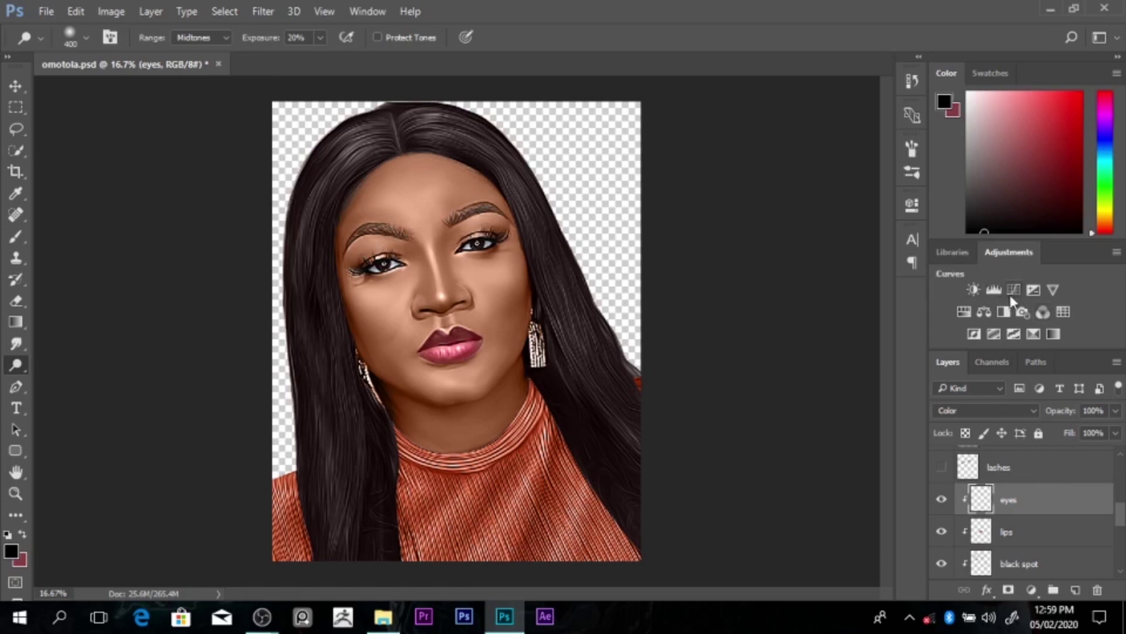
left_click(980, 296)
left_click_drag(773, 293, 769, 290)
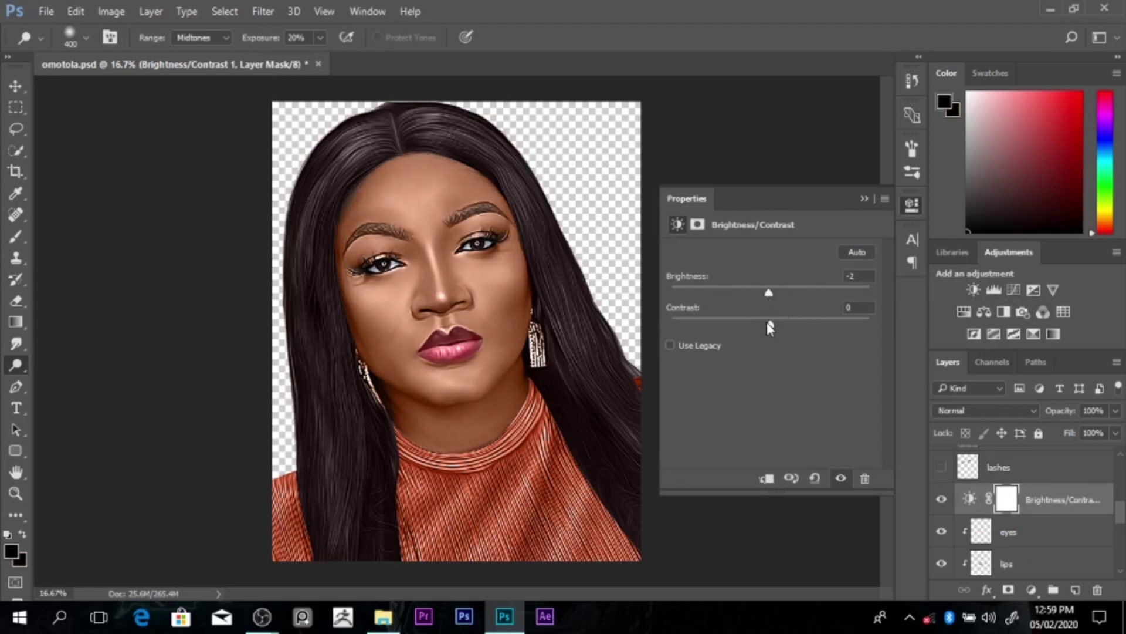
left_click_drag(769, 322, 780, 325)
left_click(864, 199)
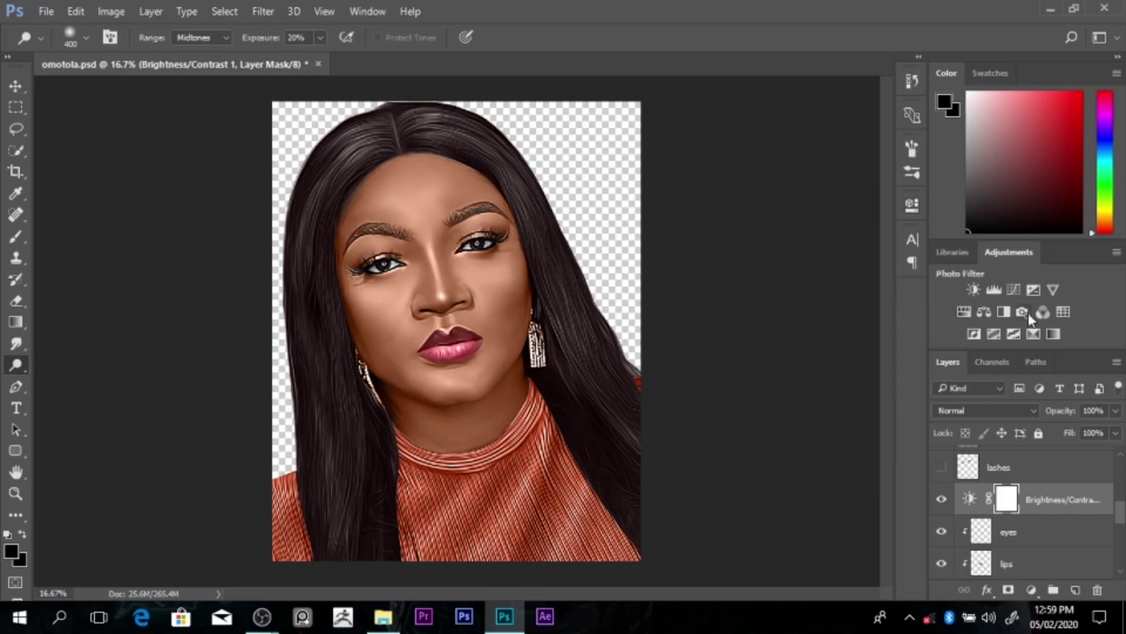
Step: Add a Selective Color adjustment above Brightness/Contrast and set the Reds to Cyan +23%, Magenta -6% and Yellow -2%
left_click(1035, 335)
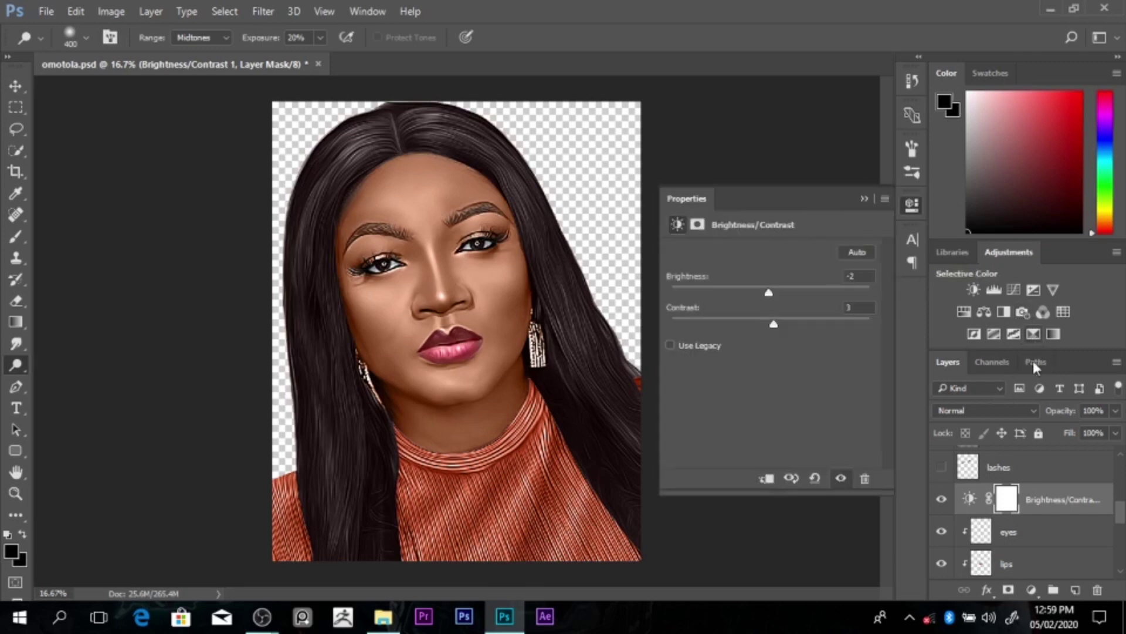
mouse_move(1120, 512)
left_mouse_down()
mouse_move(1121, 556)
mouse_move(1122, 499)
left_mouse_up()
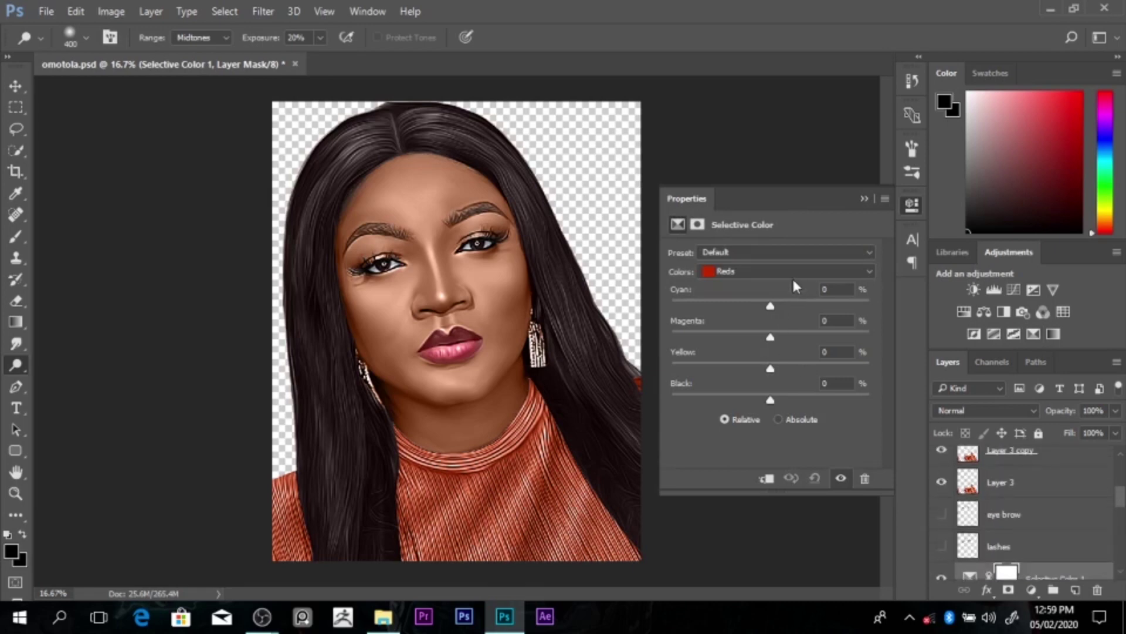
left_click_drag(770, 303, 822, 322)
left_click_drag(770, 337, 769, 368)
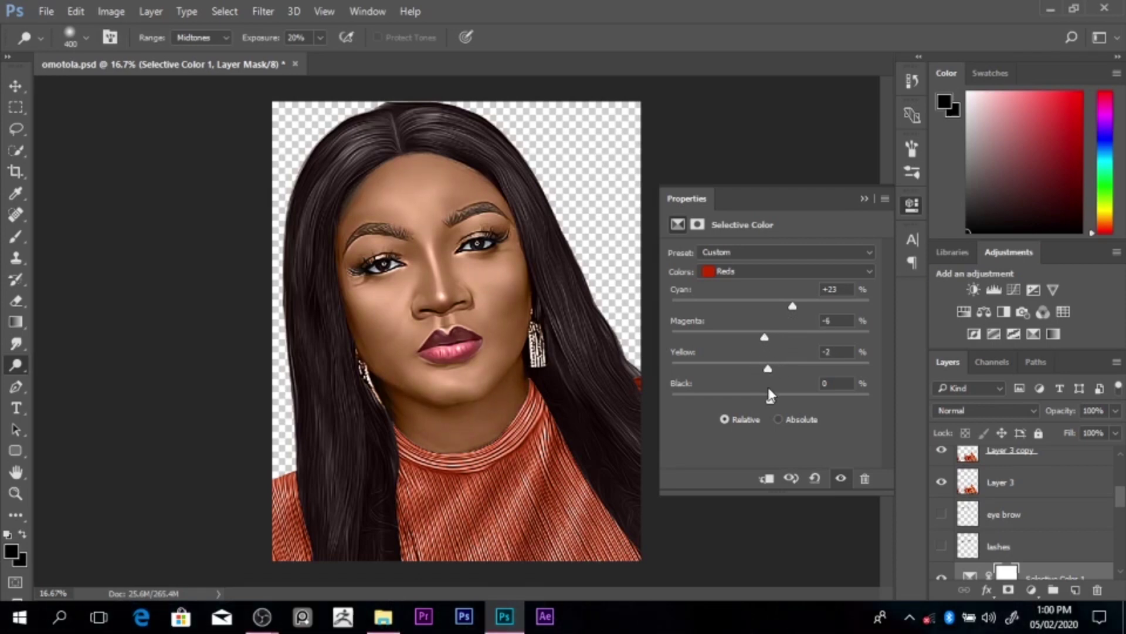
Step: Adjust the Selective Color Yellows to Cyan 0% and Black -1%
left_click(775, 269)
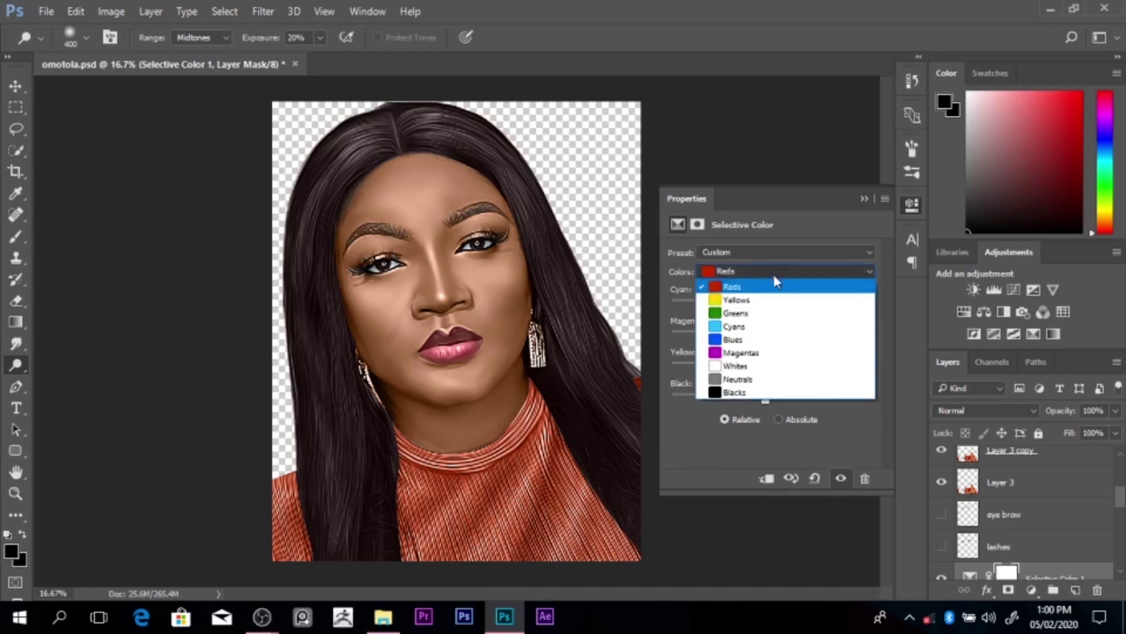
left_click(772, 300)
left_click_drag(772, 301, 770, 339)
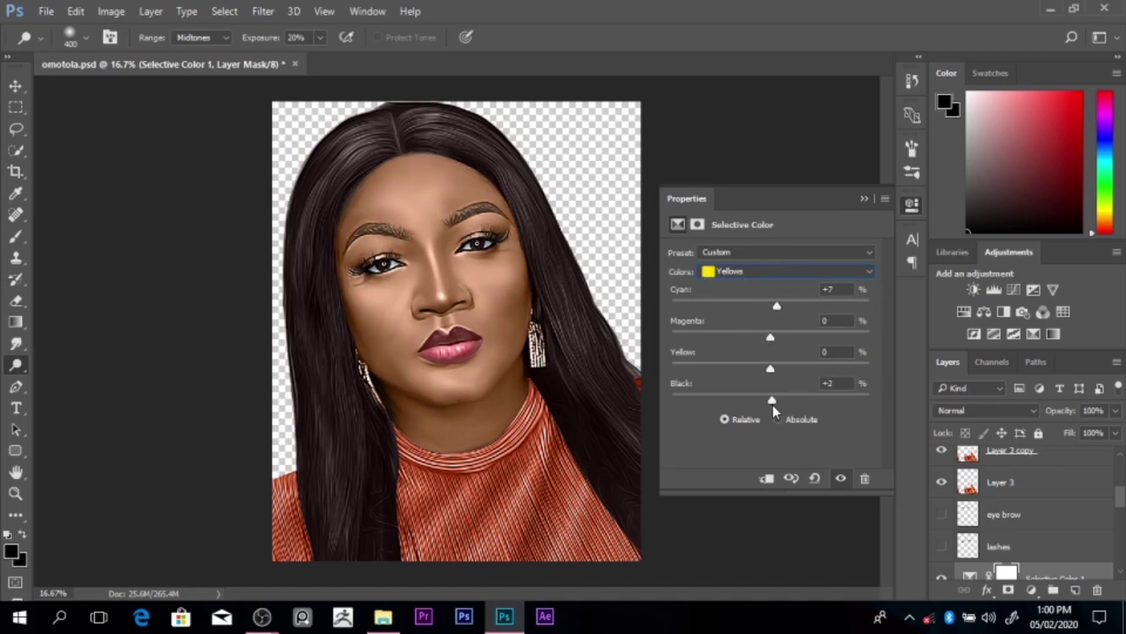
left_click_drag(772, 400, 769, 400)
Step: Set the Selective Color Blacks to Cyan -5%, Magenta +3%, Yellow +3% and Black +5%
left_click(753, 275)
left_click(773, 391)
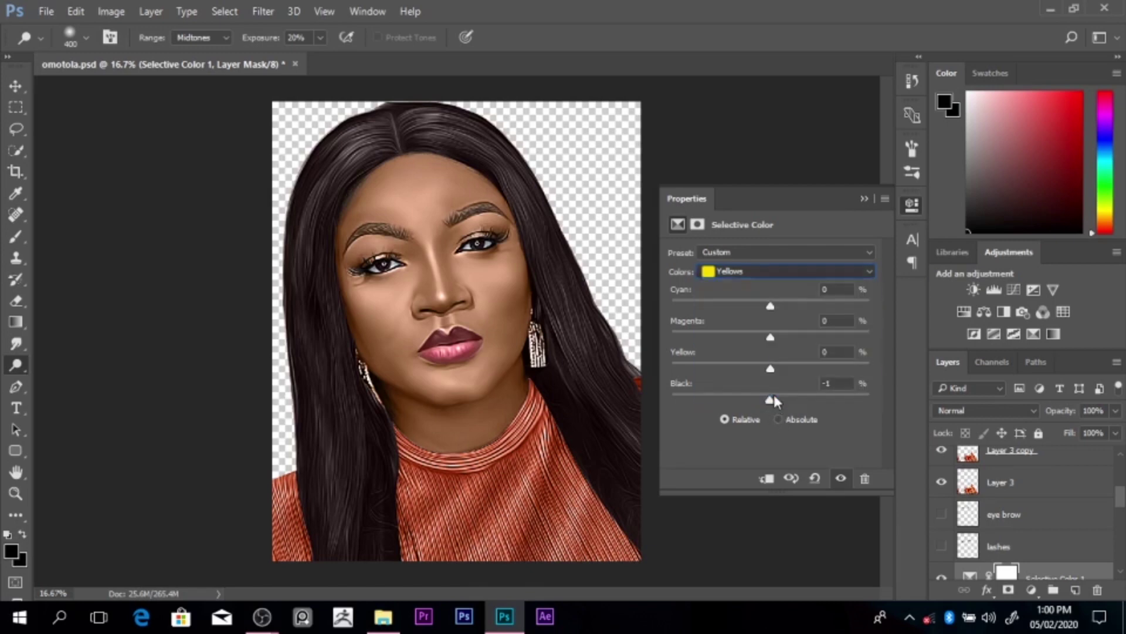
mouse_move(773, 396)
left_mouse_down()
mouse_move(759, 371)
mouse_move(759, 335)
mouse_move(773, 336)
mouse_move(759, 306)
left_mouse_up()
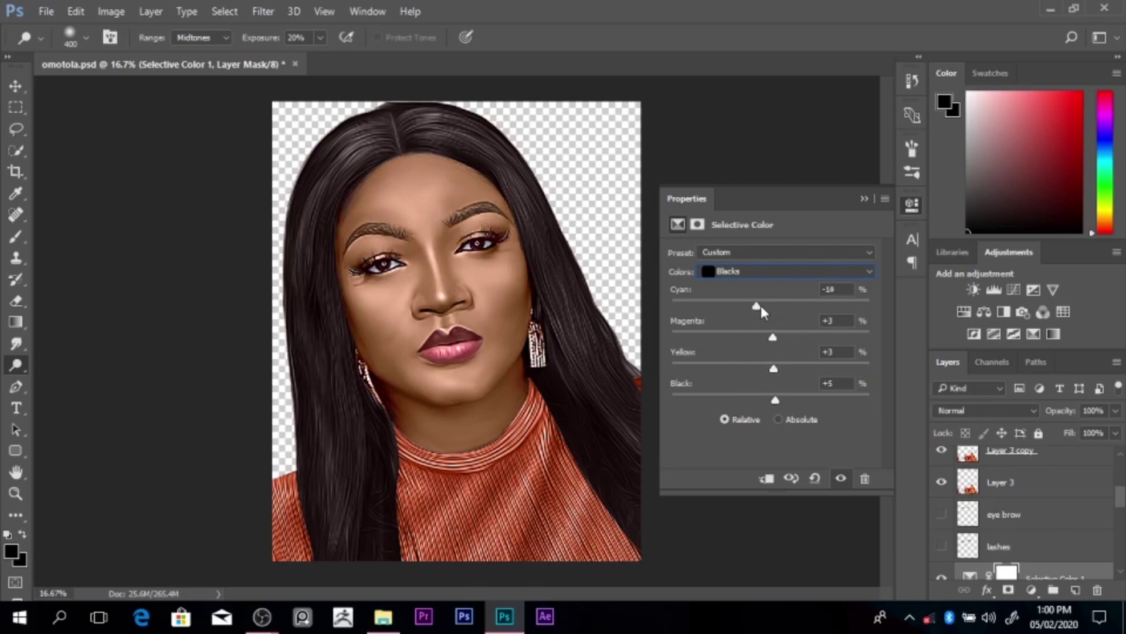
Step: Reduce the cyan in the Selective Color Neutrals and fine-tune their remaining color components
left_click(762, 272)
left_click(767, 379)
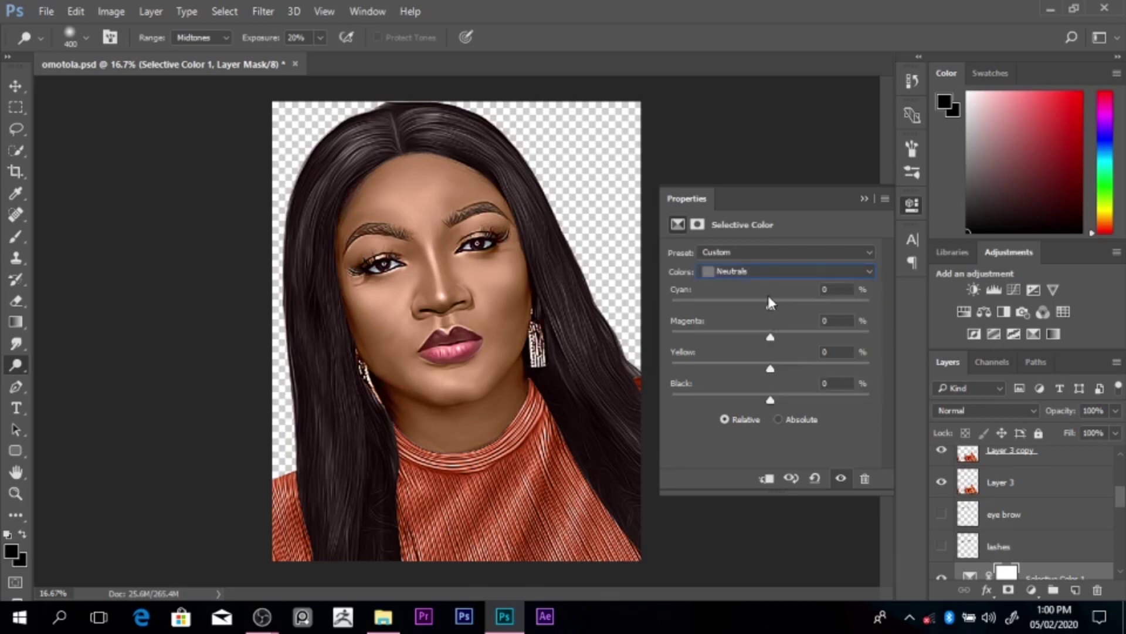
left_click_drag(771, 306, 755, 307)
left_click_drag(754, 346, 764, 400)
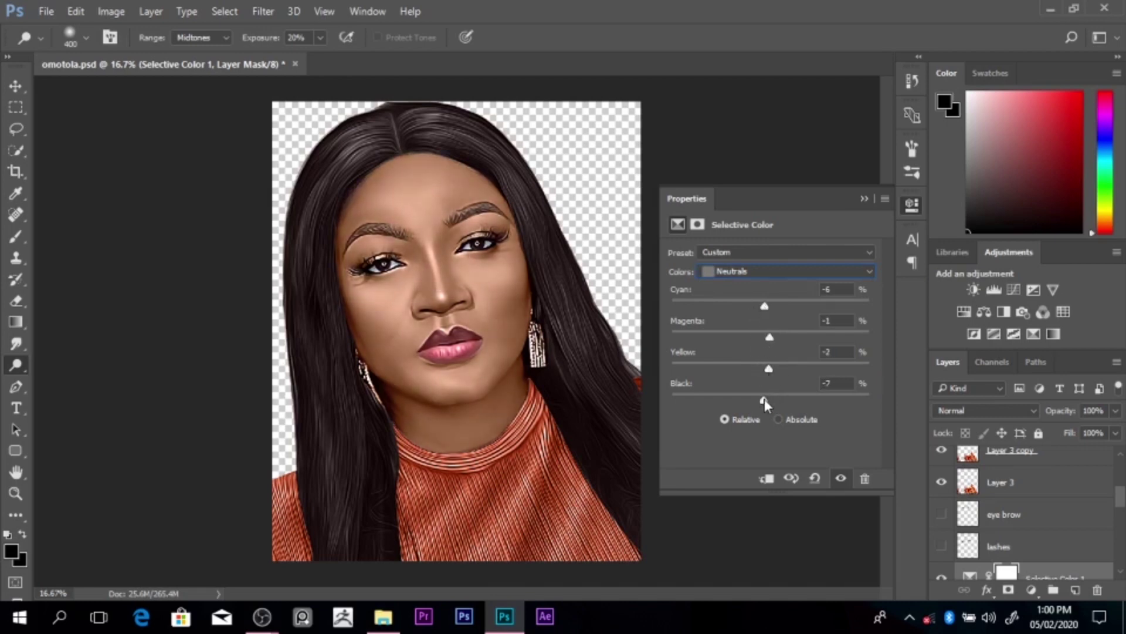
left_click(865, 199)
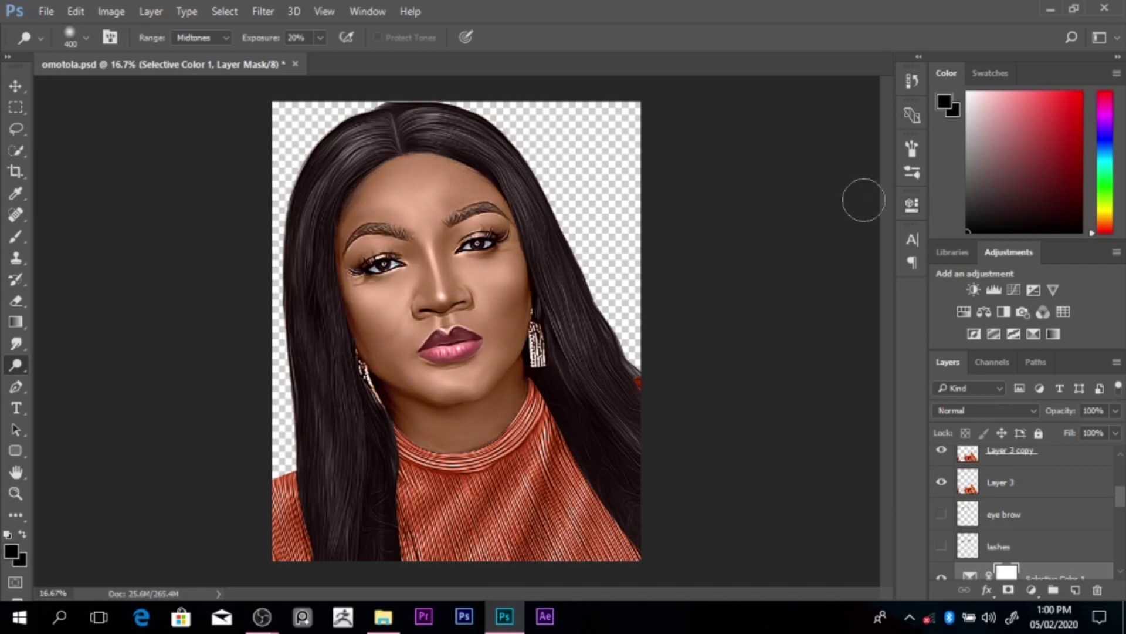
Step: Compare the portrait with and without Selective Color 1 and lower that adjustment's opacity to 63%
left_click(941, 577)
left_click(941, 578)
left_click_drag(1121, 497, 1121, 515)
left_click(941, 515)
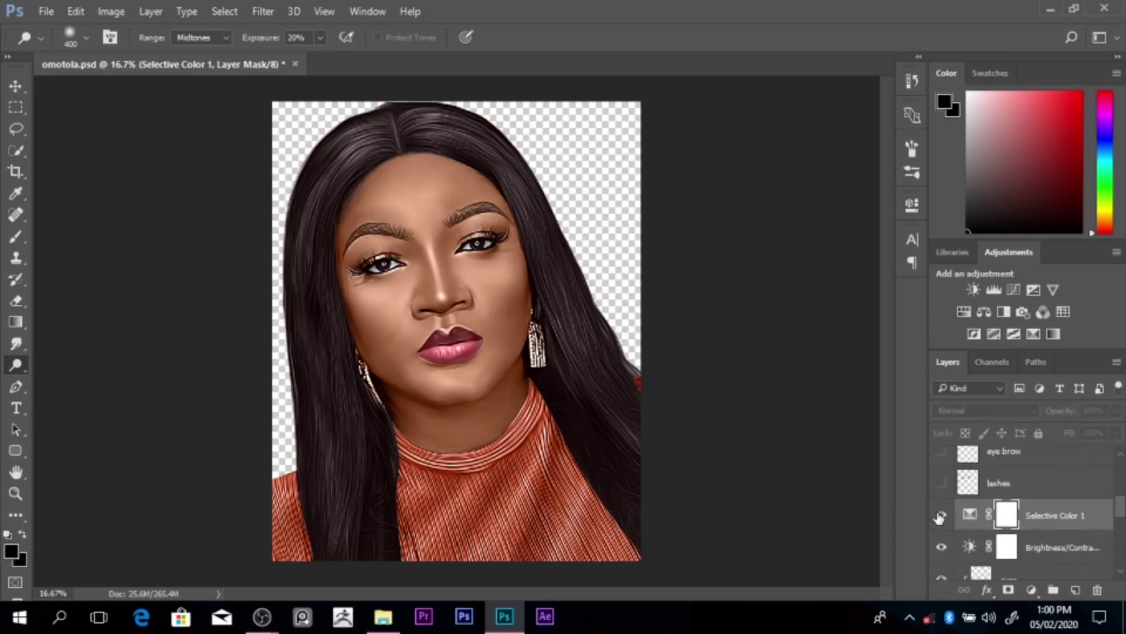
left_click(940, 516)
left_click_drag(1071, 419, 1057, 416)
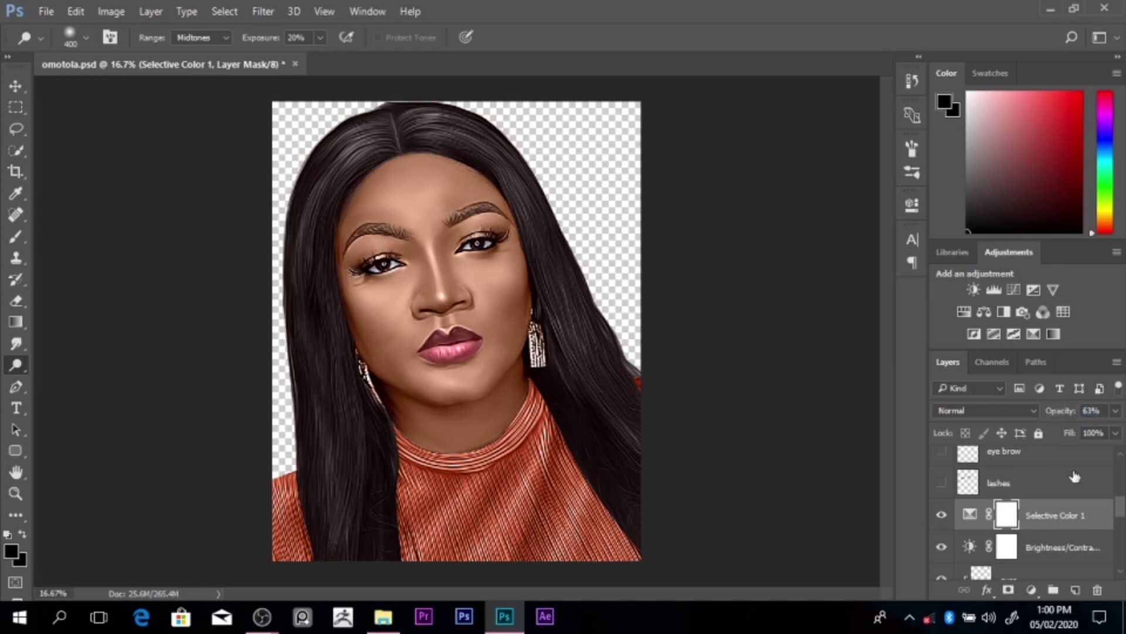
Step: Add a Color Balance adjustment above Selective Color 1 and shift its Midtones to Magenta/Green +2 and Yellow/Blue +1
left_click(985, 312)
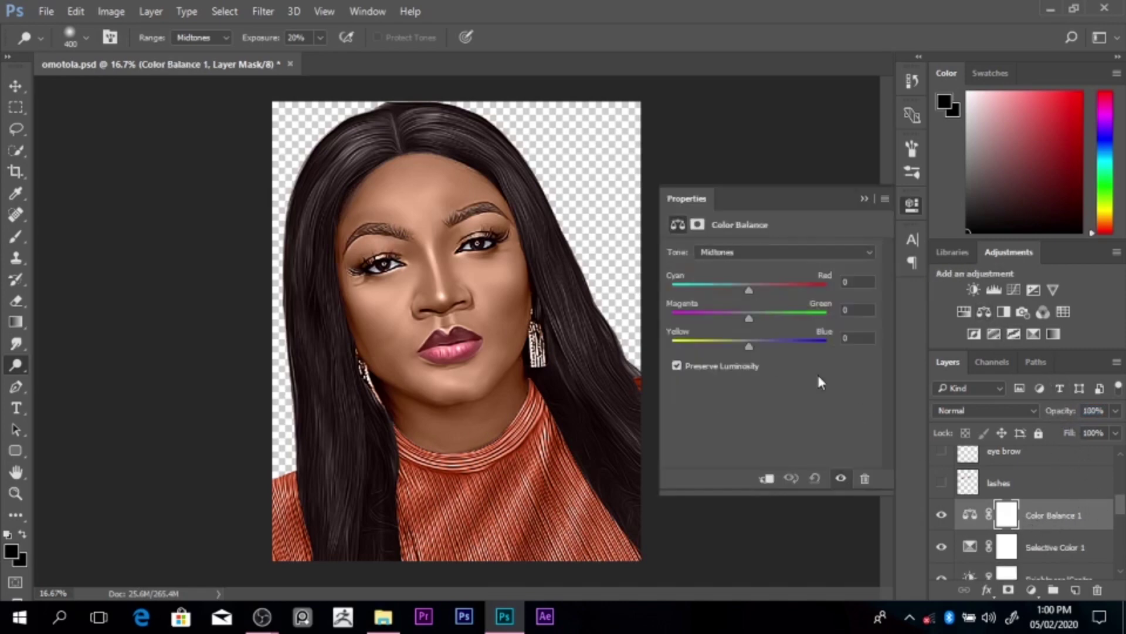
left_click_drag(747, 289, 744, 316)
mouse_move(749, 344)
left_mouse_down()
mouse_move(739, 342)
mouse_move(751, 346)
left_mouse_up()
Step: Fine-tune the Shadows in the Color Balance adjustment and check its effect by toggling its visibility
left_click(756, 251)
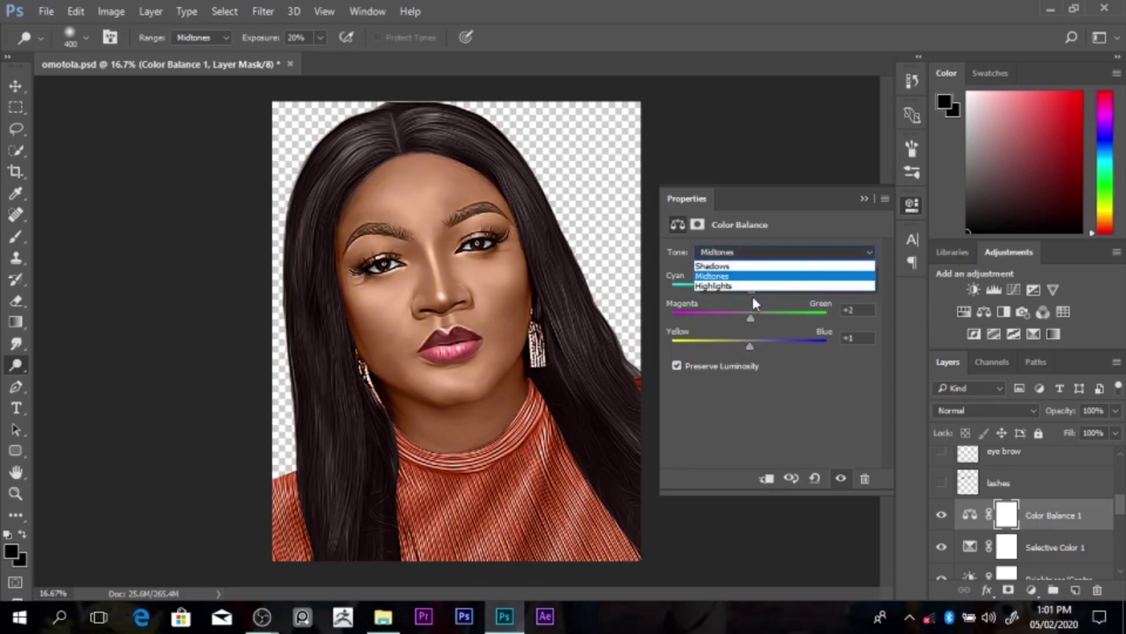
left_click(740, 267)
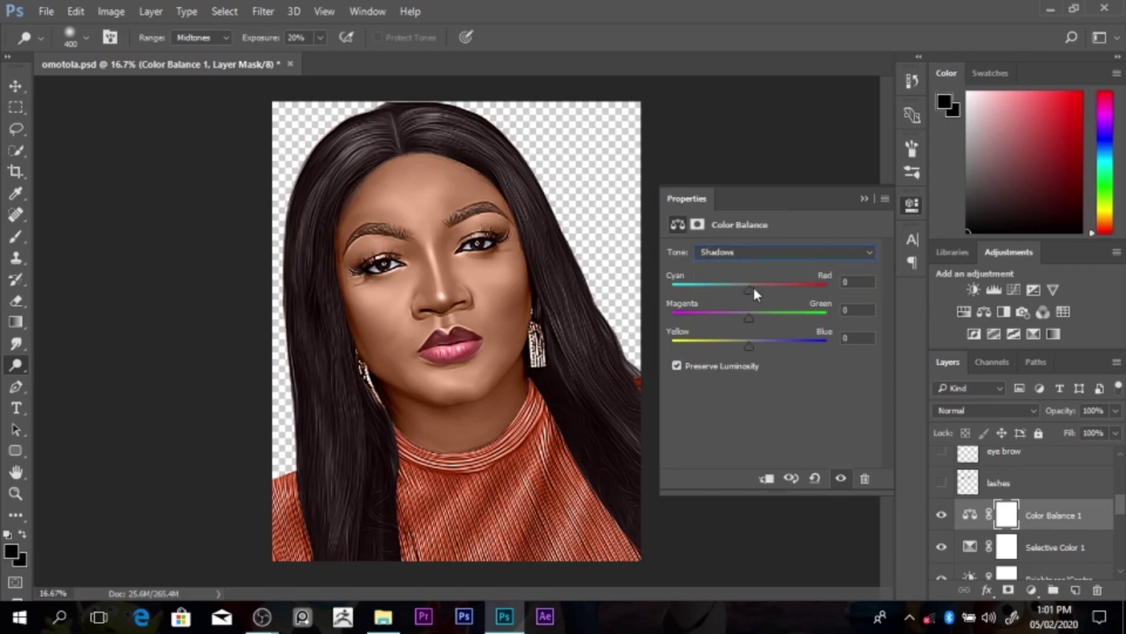
left_click_drag(732, 294, 740, 294)
mouse_move(751, 333)
left_mouse_down()
mouse_move(740, 347)
mouse_move(750, 316)
left_mouse_up()
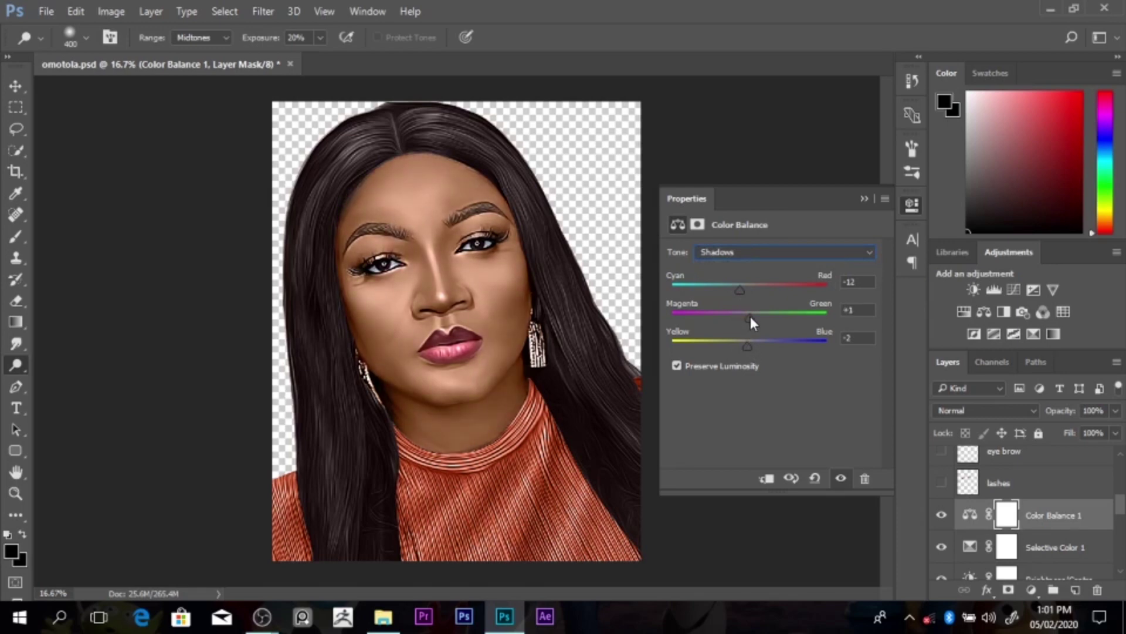
left_click(864, 199)
left_click(941, 515)
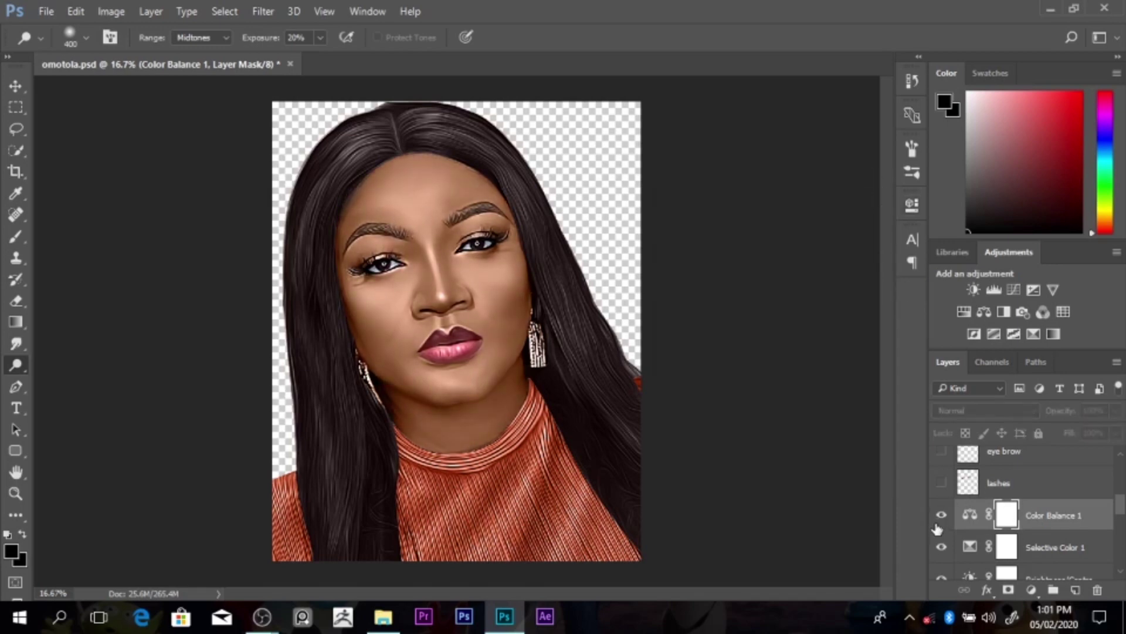
Step: Burn the edge of the lips on Layer 1 copy 4 in the Midtones range with a size 20 brush at 33% exposure
key("ctrl+plus")
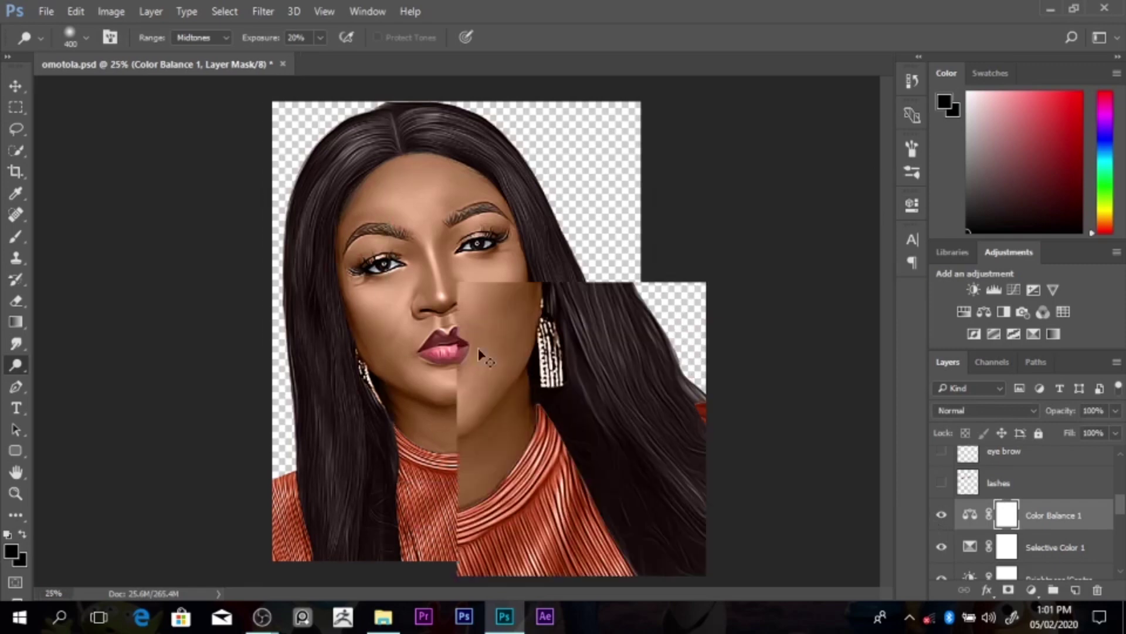
left_click(445, 355, "ctrl")
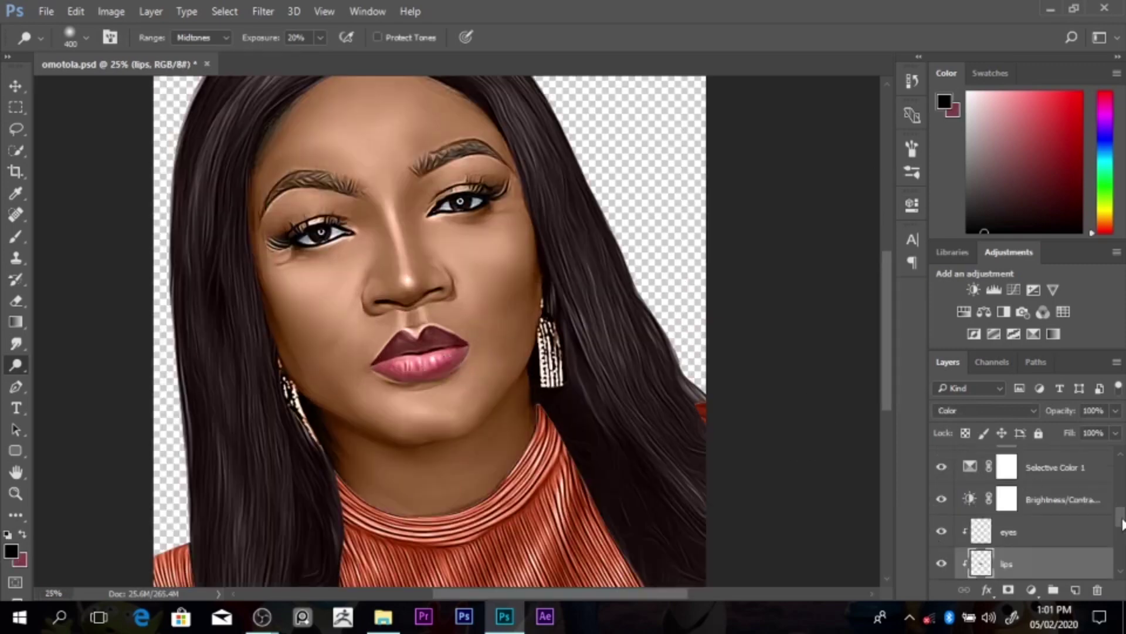
left_click_drag(1121, 522, 1121, 541)
left_click(1077, 537)
key("shift+o")
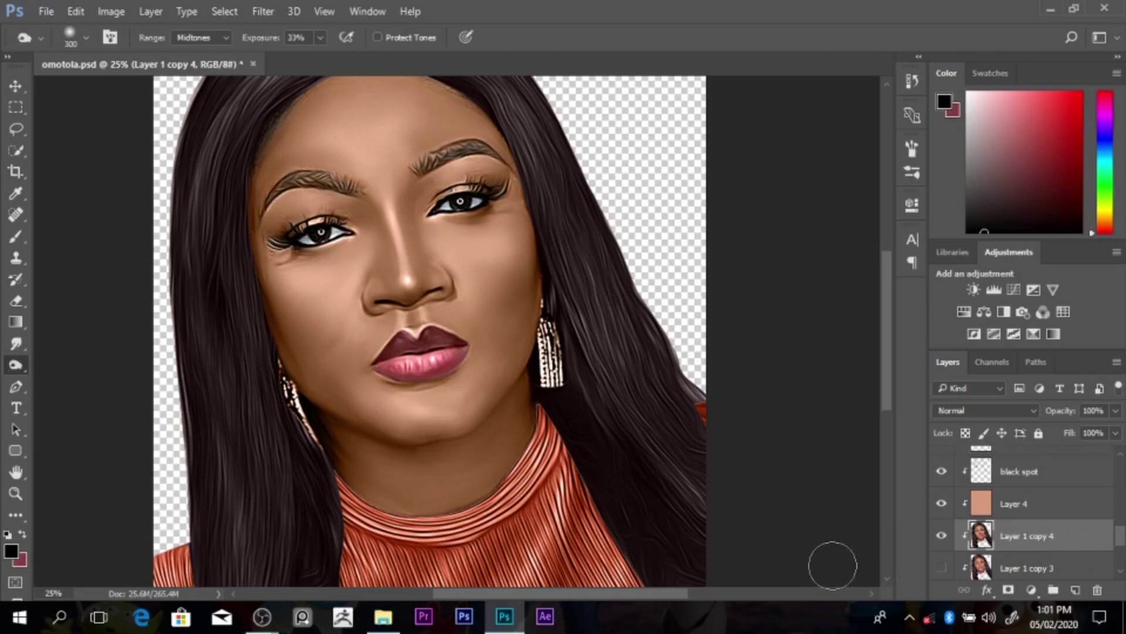
key("bracketleft")
key("bracketleft")
key("bracketleft")
key("bracketleft")
key("bracketleft")
key("bracketleft")
key("bracketleft")
key("bracketleft")
key("bracketleft")
key("bracketleft")
key("bracketleft")
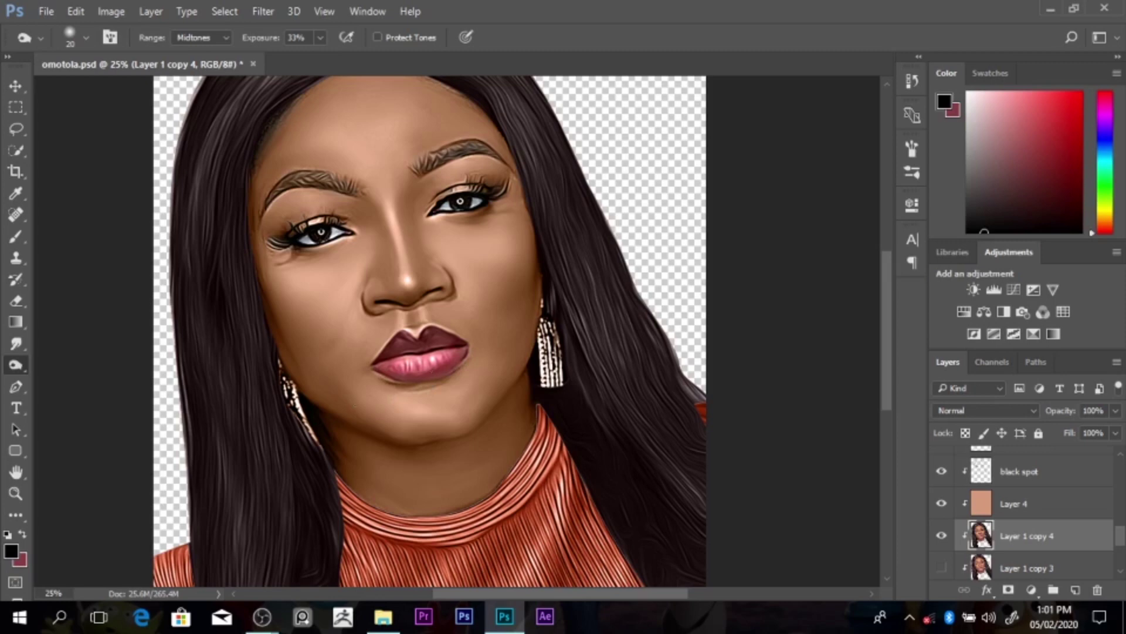
left_click(372, 375, "alt")
left_click(372, 375, "alt")
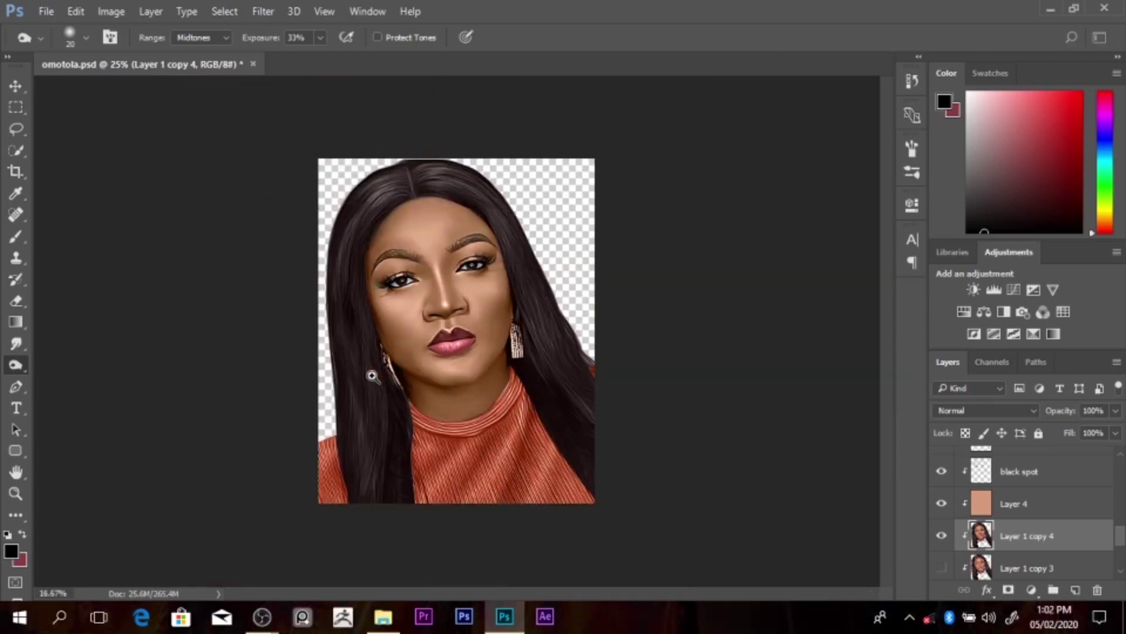
Step: Set the Smudge tool to a size 90 brush at 15% strength for Layer 1 copy 4
left_click(372, 376, "ctrl")
left_click(372, 376, "ctrl")
key("r")
key("bracketleft")
key("bracketleft")
key("bracketleft")
key("bracketleft")
key("bracketleft")
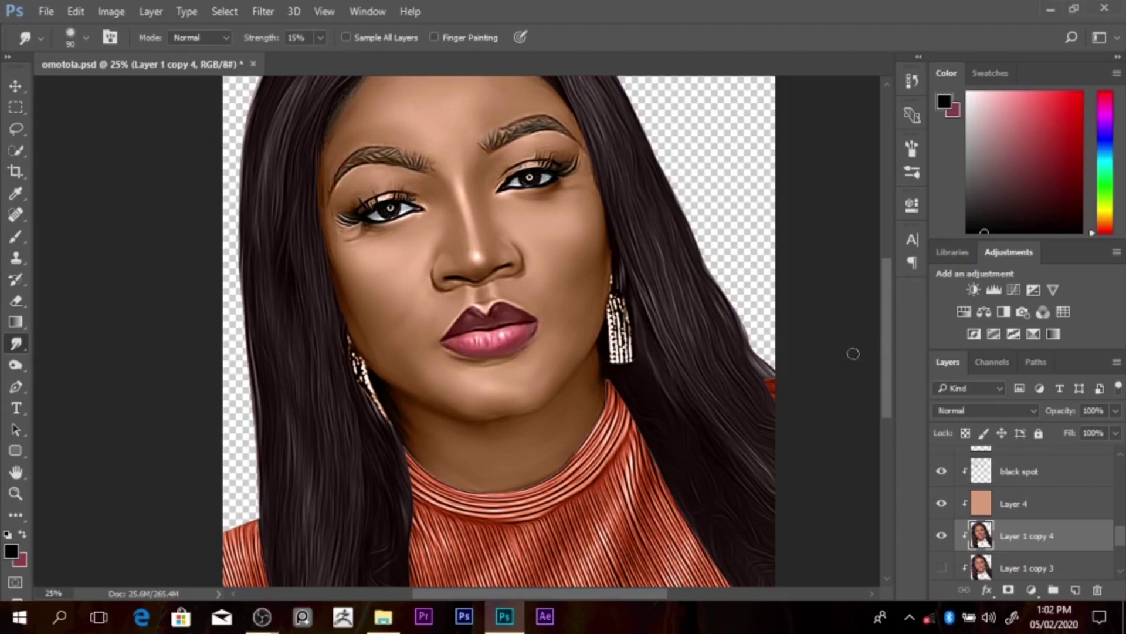
left_click(679, 341, "alt")
left_click(678, 340, "alt")
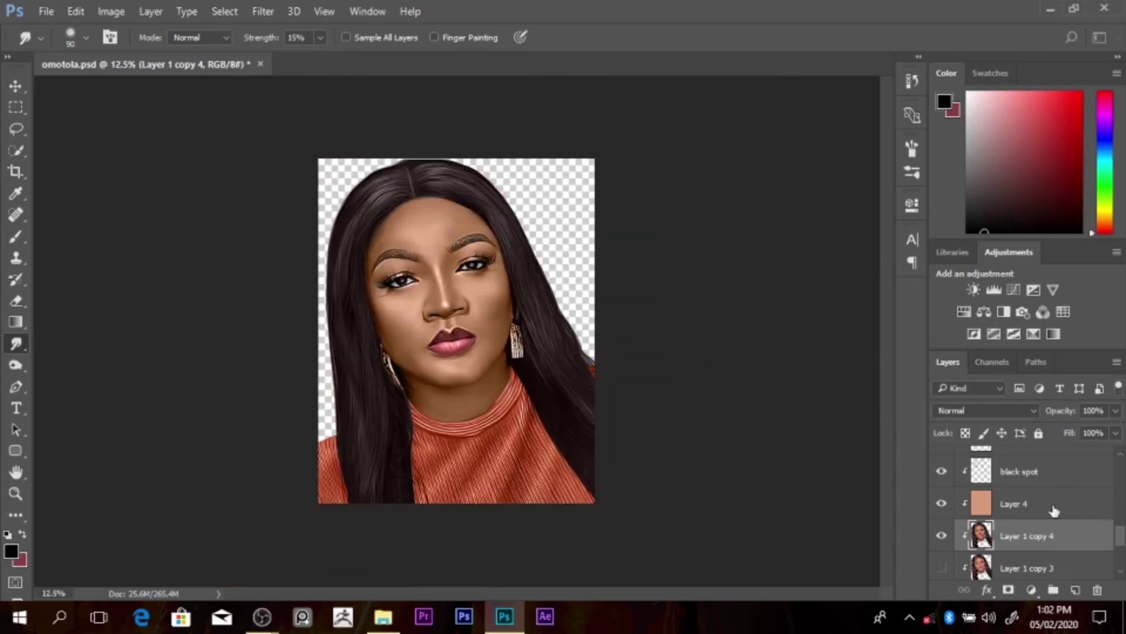
Step: Stamp all visible layers into a new merged layer above Layer 6
left_click_drag(1120, 527, 1123, 467)
left_click(1080, 474)
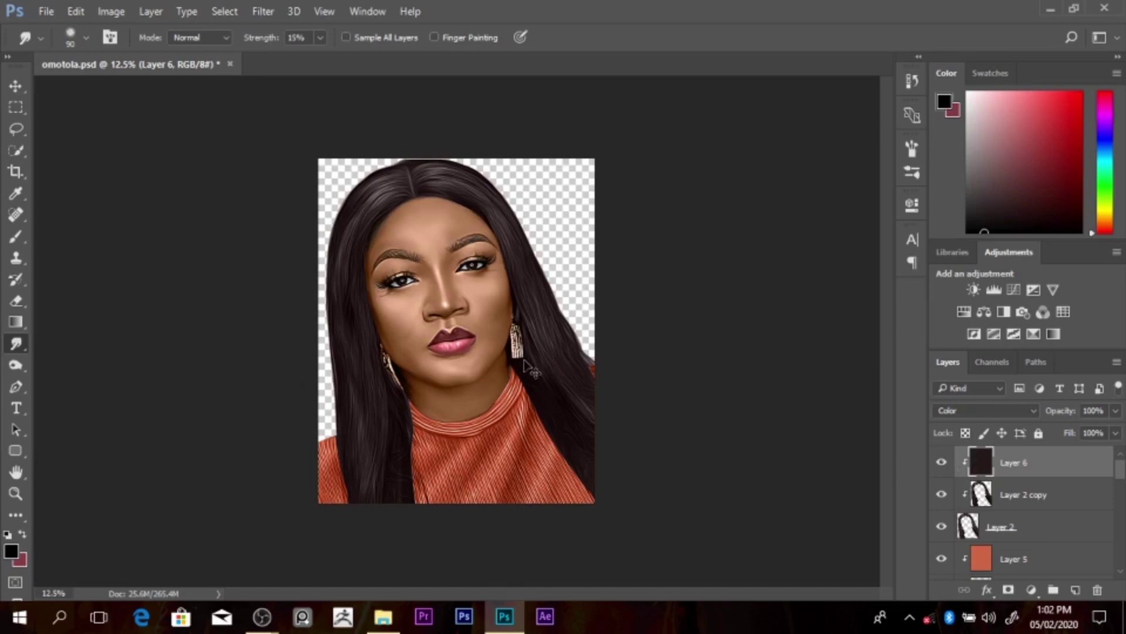
left_click(513, 329, "ctrl")
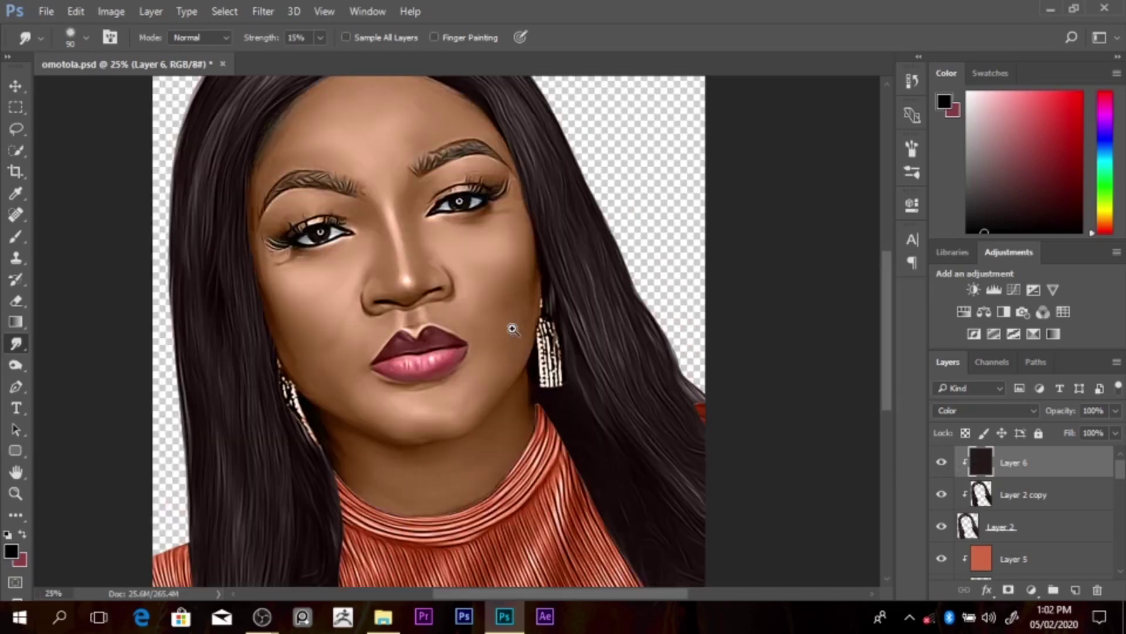
left_click(514, 329, "ctrl+alt")
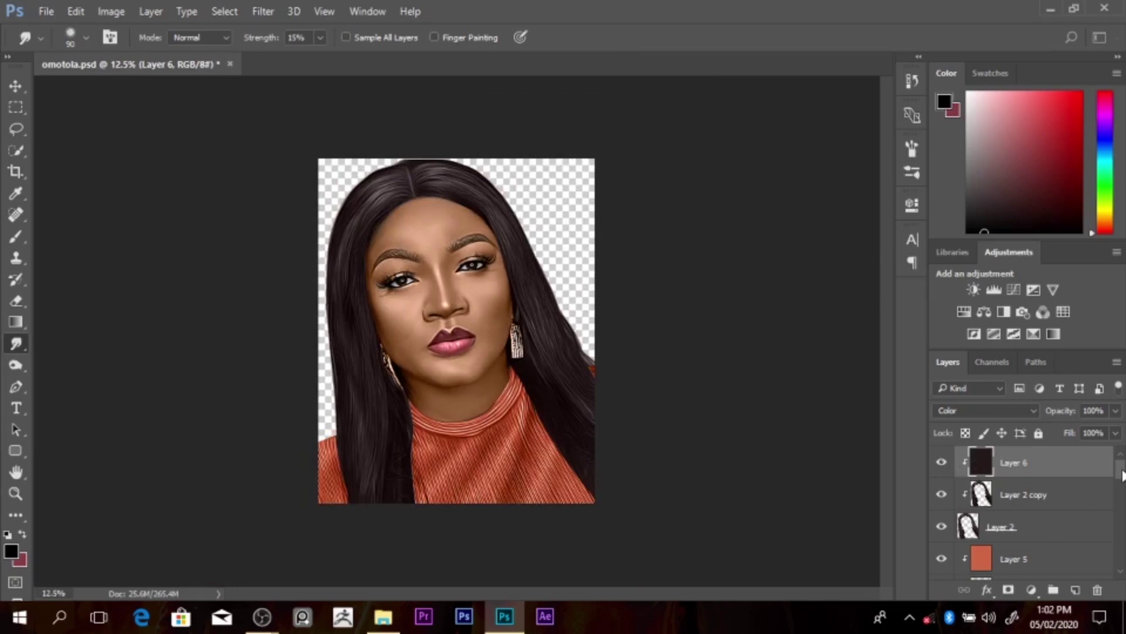
key("ctrl+alt+shift+e")
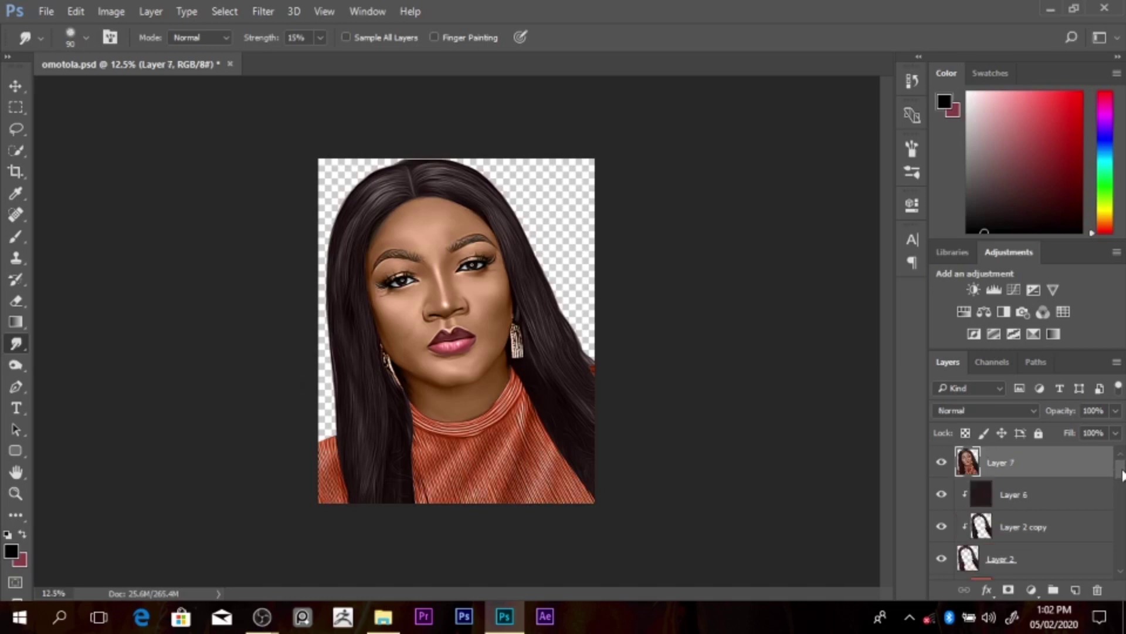
Step: Group the layers from Layer 6 down to Layer 1 copy 2 and hide the group
left_click(1095, 501)
left_click_drag(1118, 487, 1120, 562)
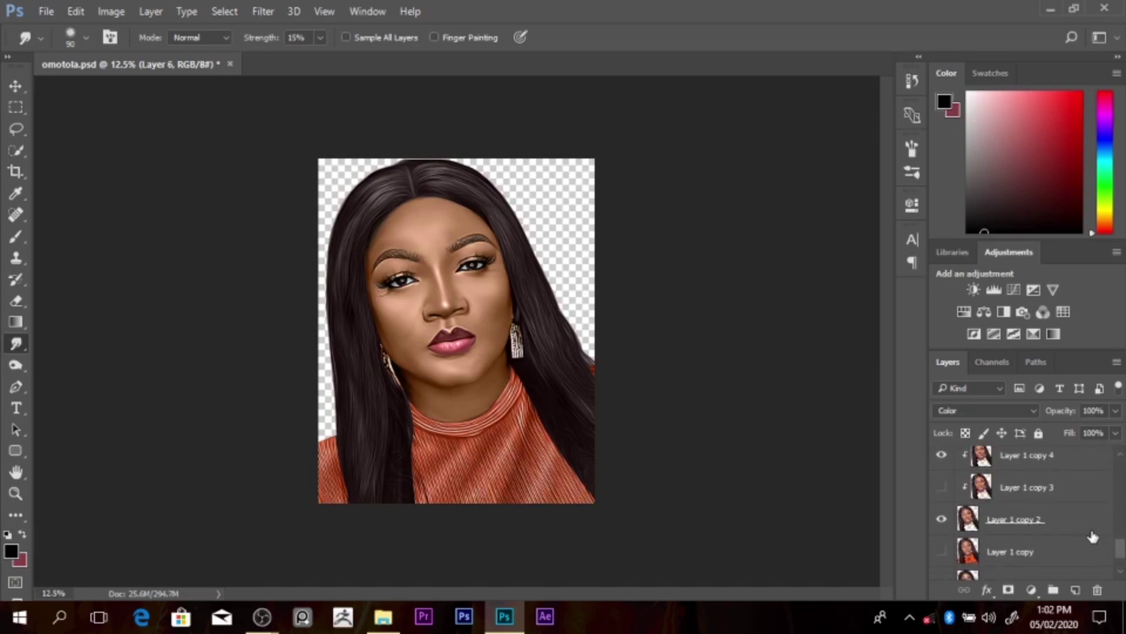
left_click(1091, 531, "shift")
left_click(1055, 590)
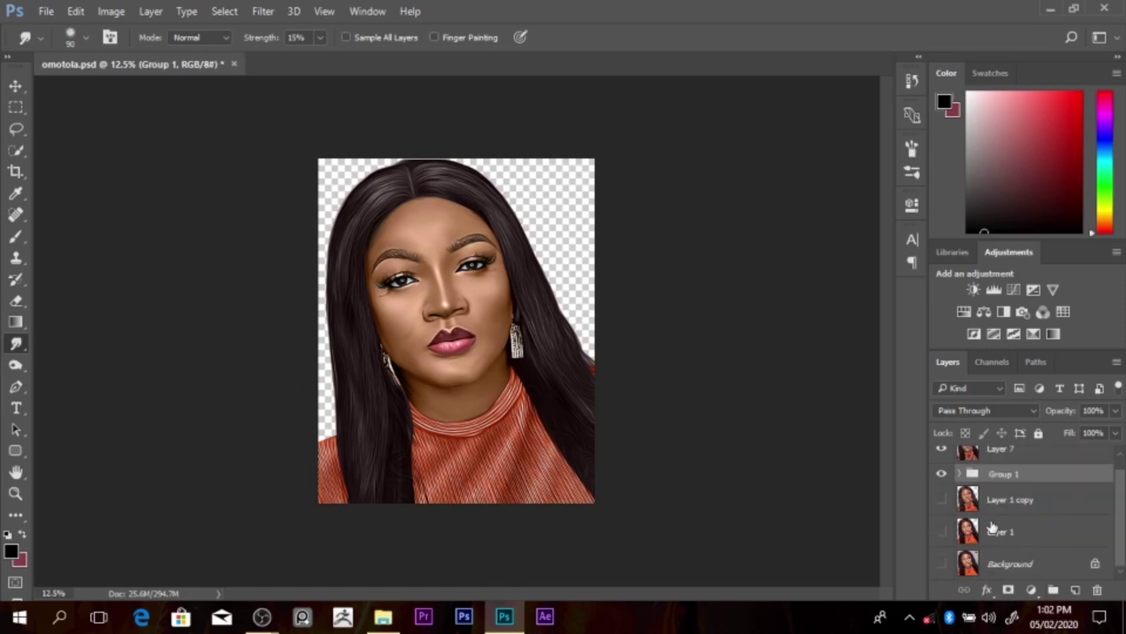
left_click(942, 474)
scroll(1123, 540, "up", 1)
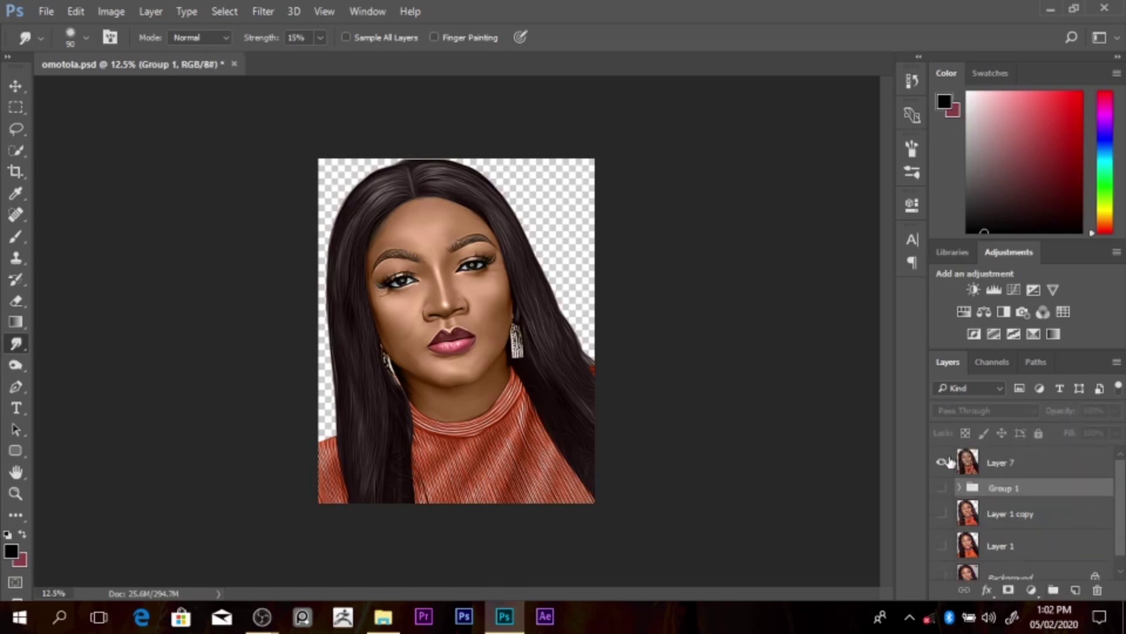
Step: Show Layer 1 copy and toggle Layer 7 off and on repeatedly to compare the original photo with the painting
left_click(942, 513)
left_click(941, 461)
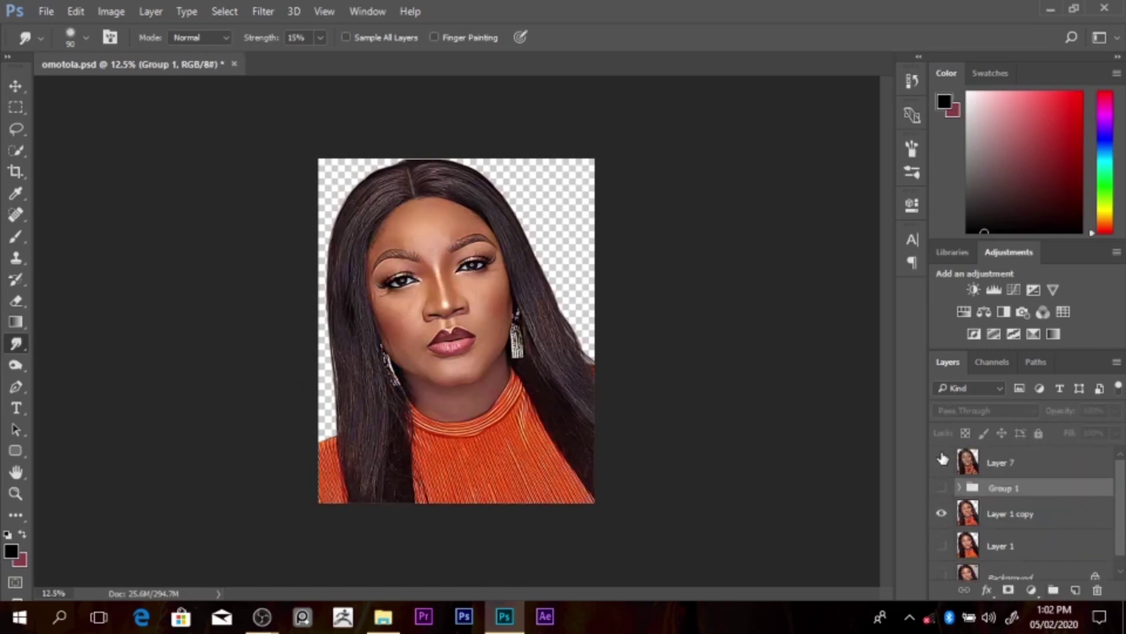
left_click(942, 461)
left_click(942, 459)
left_click(942, 459)
left_click(942, 458)
left_click(942, 459)
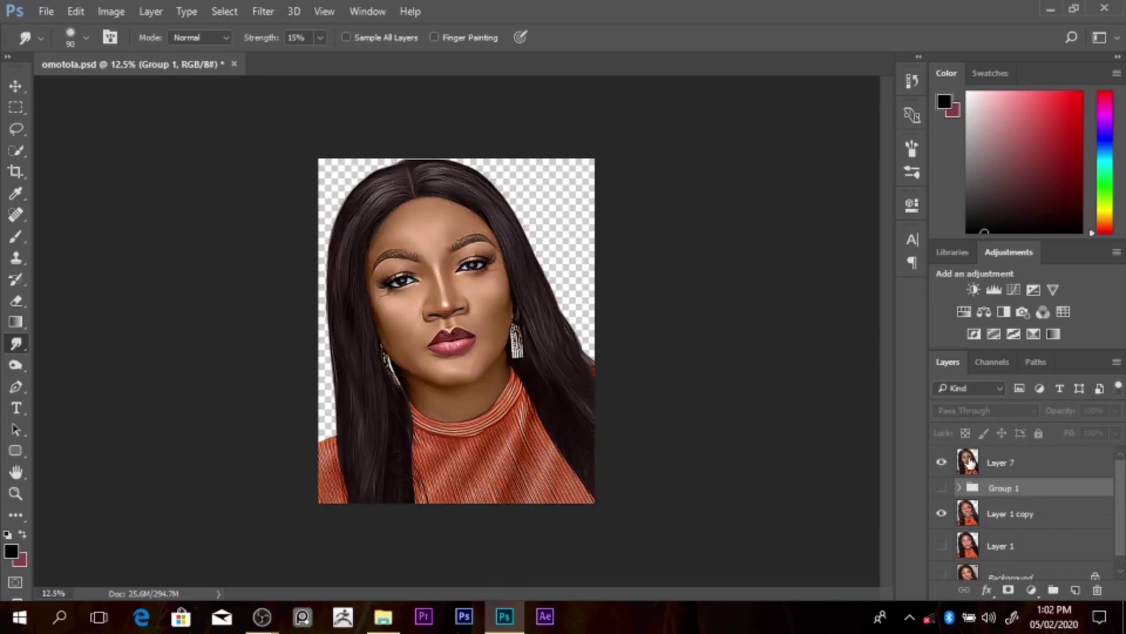
Step: Dodge the cheek beside the earring on Layer 7 using a size 250 brush, Midtones range and 20% exposure
left_click(975, 467)
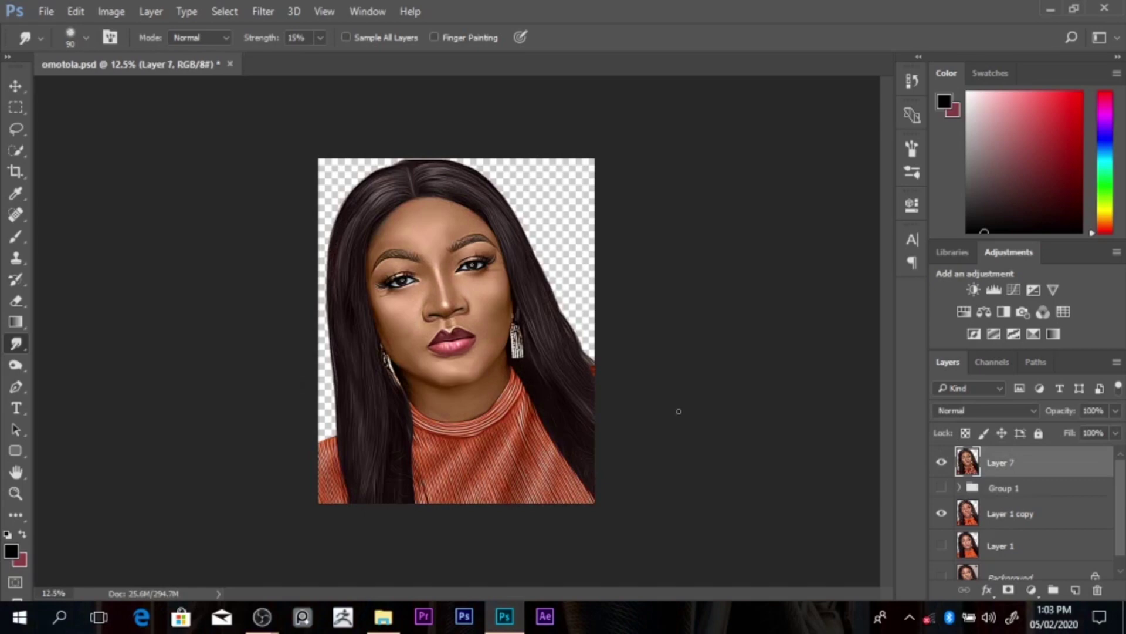
key("o")
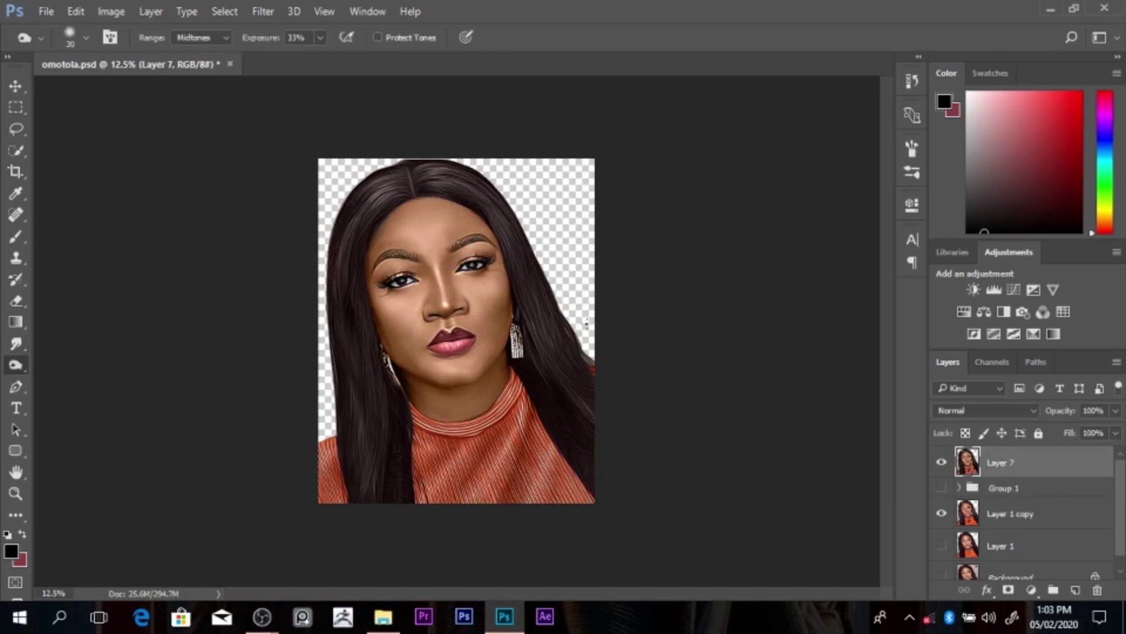
key("bracketright")
key("bracketright")
key("bracketright")
key("bracketright")
key("bracketright")
key("bracketright")
key("bracketright")
key("bracketright")
key("bracketright")
key("bracketright")
key("bracketright")
key("bracketright")
key("bracketright")
key("bracketright")
key("r")
key("o")
key("bracketright")
key("bracketright")
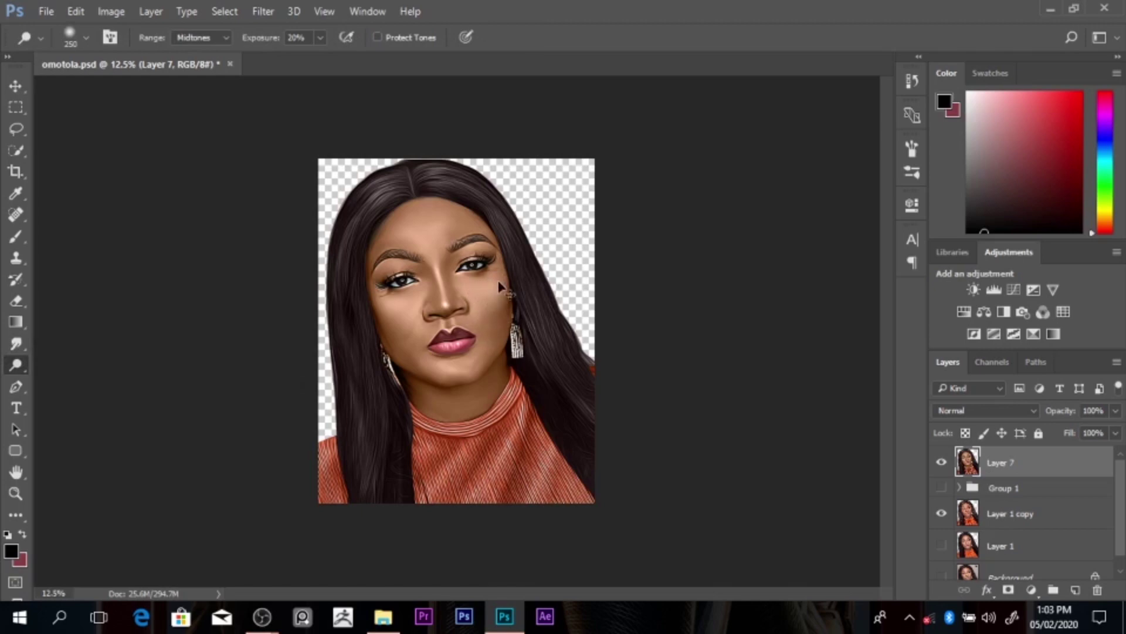
left_click(498, 288)
Step: Toggle Layer 7 off and on to compare the painting with the original, and reduce the Dodge brush to size 150
left_click(942, 462)
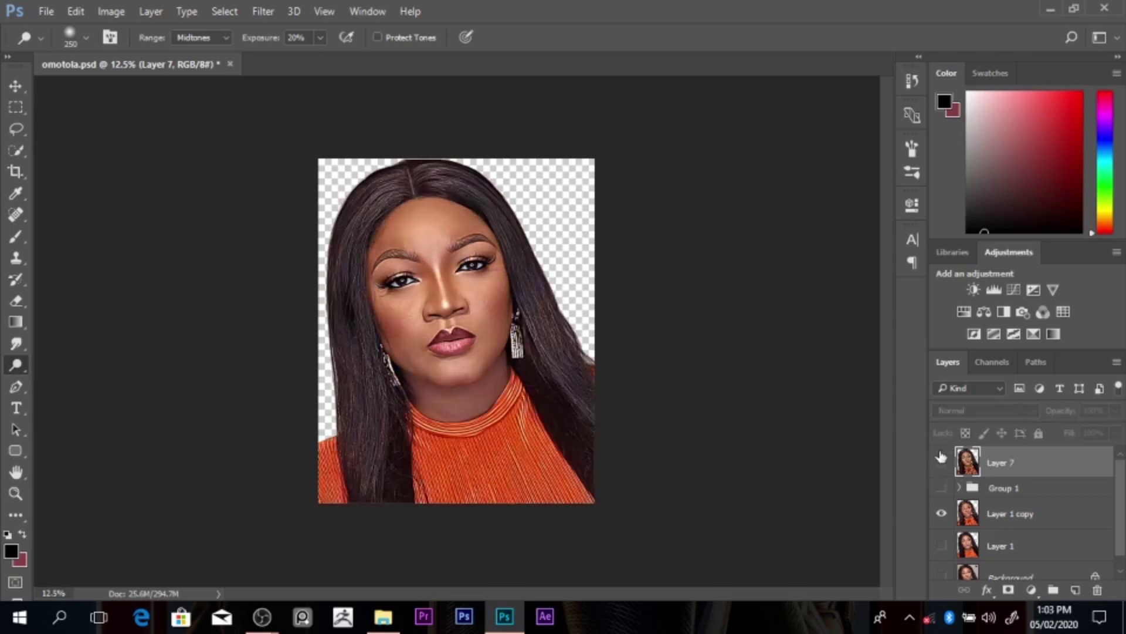
left_click(941, 458)
left_click(942, 456)
left_click(942, 457)
key("bracketleft")
key("bracketleft")
key("bracketleft")
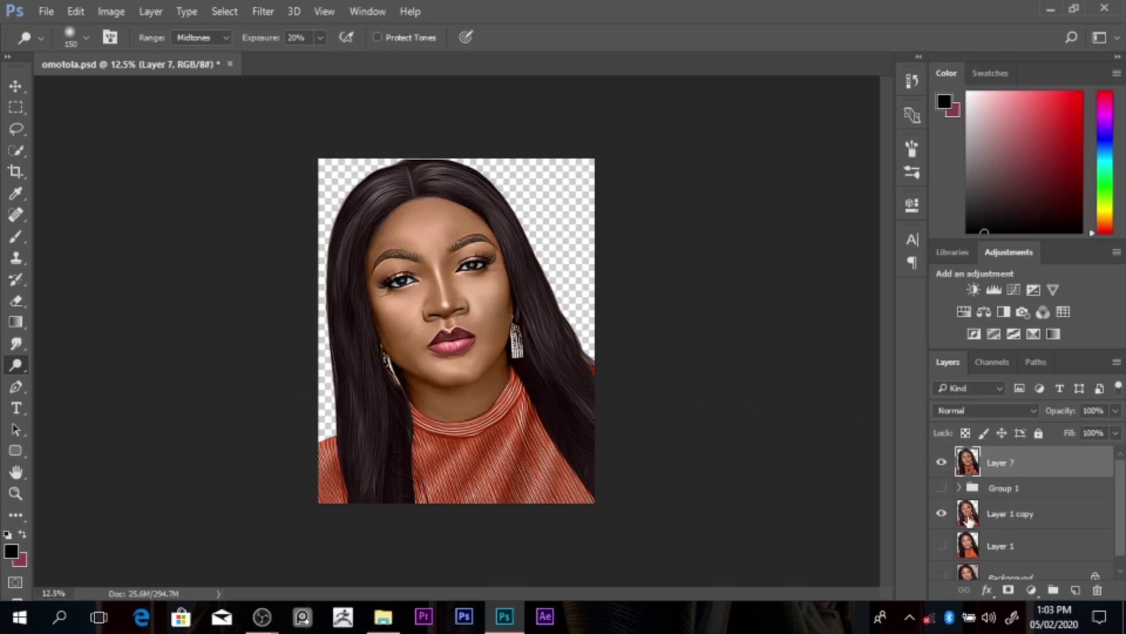
left_click(941, 463)
left_click(941, 462)
Step: Try to burn the cheek beside the earring on Layer 7 with a size 300 brush at 33% exposure
key("shift+o")
mouse_move(500, 305)
left_mouse_down()
mouse_move(478, 317)
mouse_move(497, 285)
mouse_move(503, 293)
mouse_move(489, 292)
mouse_move(496, 282)
mouse_move(488, 306)
left_mouse_up()
key("ctrl+alt+z")
key("ctrl+alt+z")
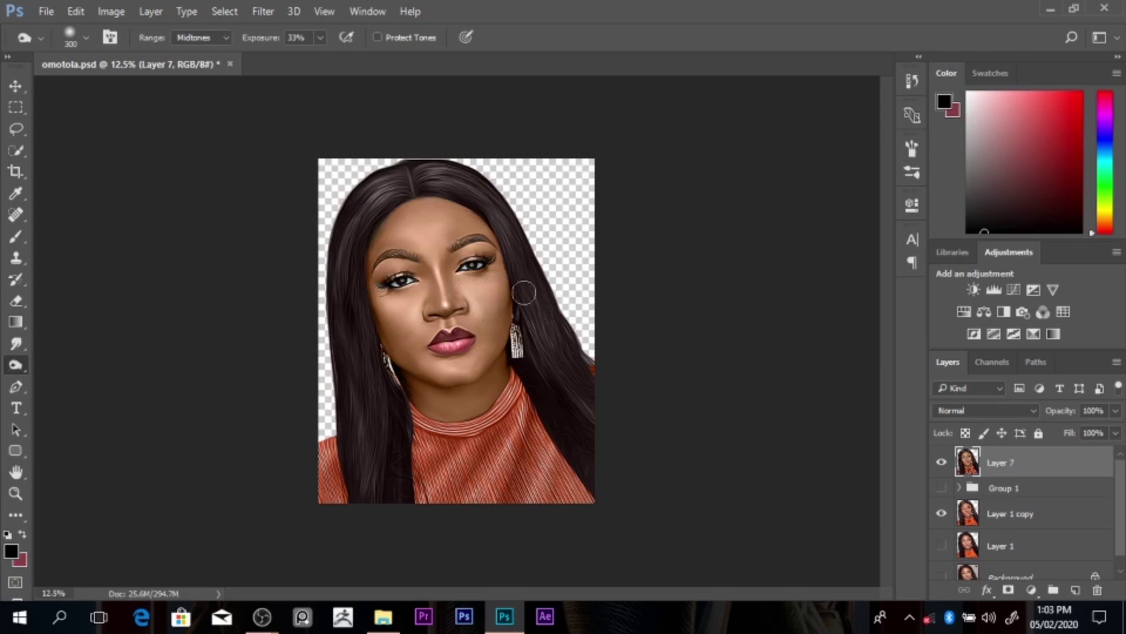
Step: Set the Burn tool's exposure to 20% and toggle Layer 7 off and on to compare it with the original photo
key("2")
left_click(941, 463)
left_click(942, 463)
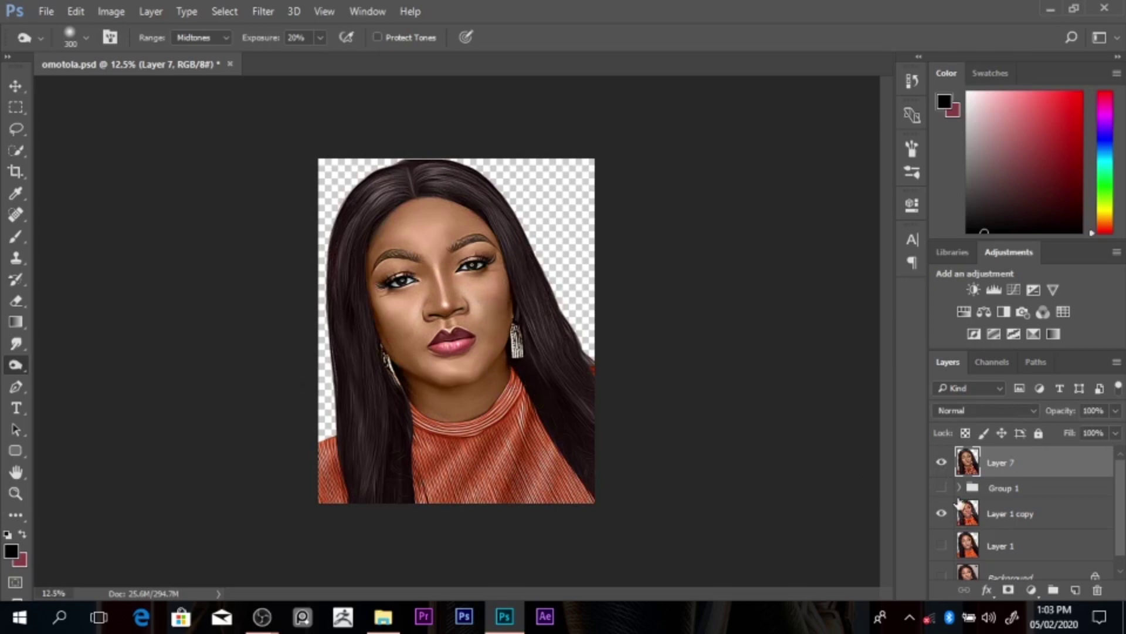
left_click(942, 469)
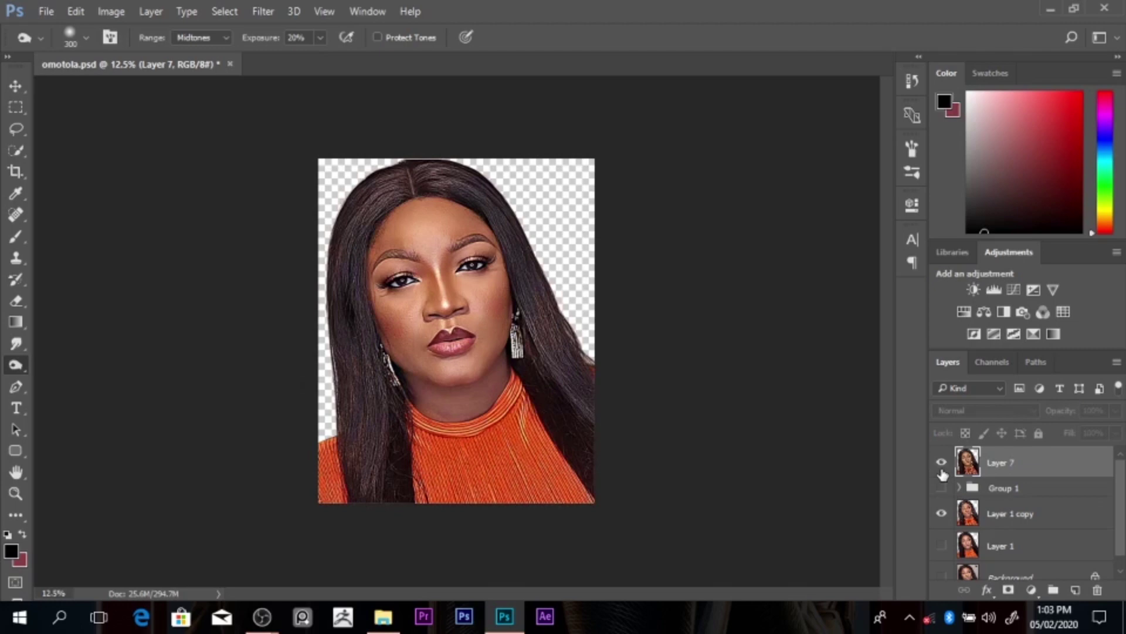
left_click(942, 468)
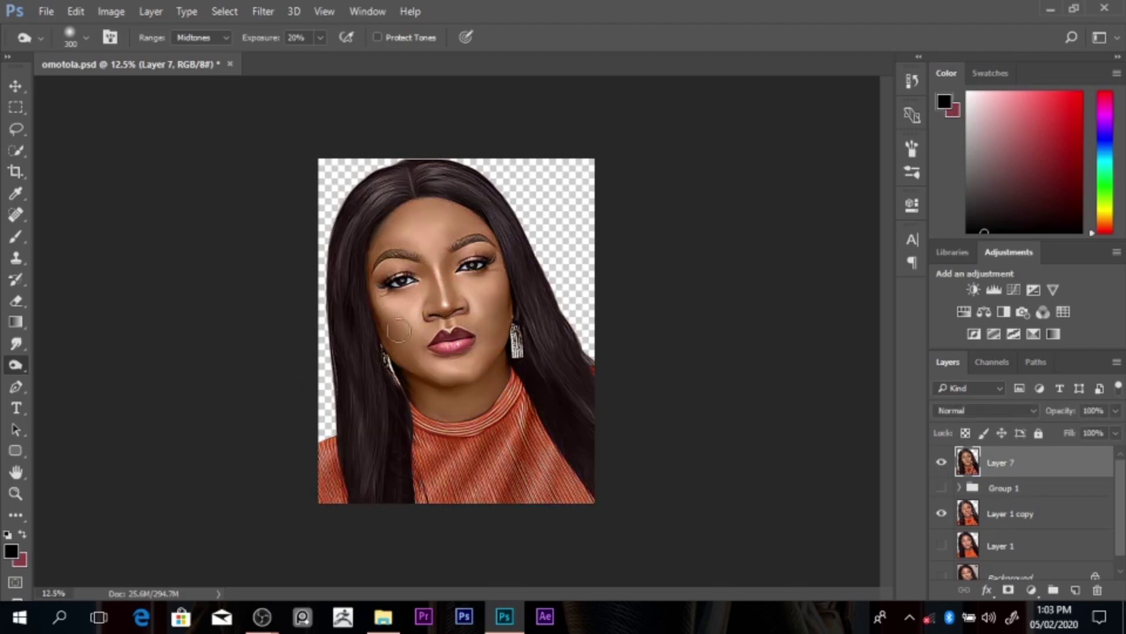
left_click(939, 464)
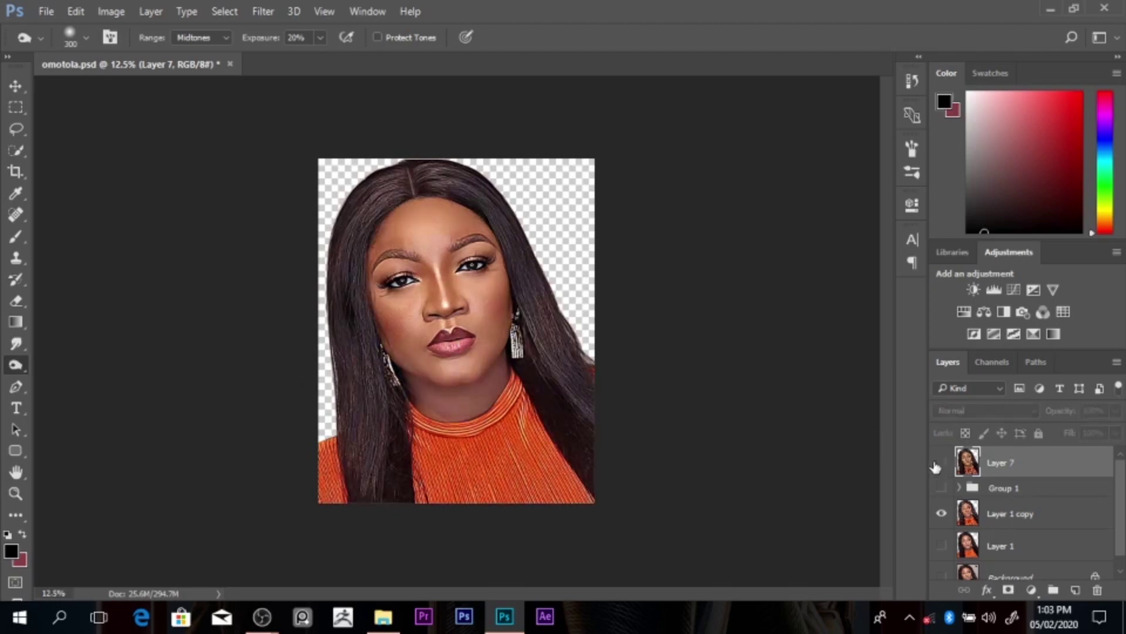
left_click(941, 463)
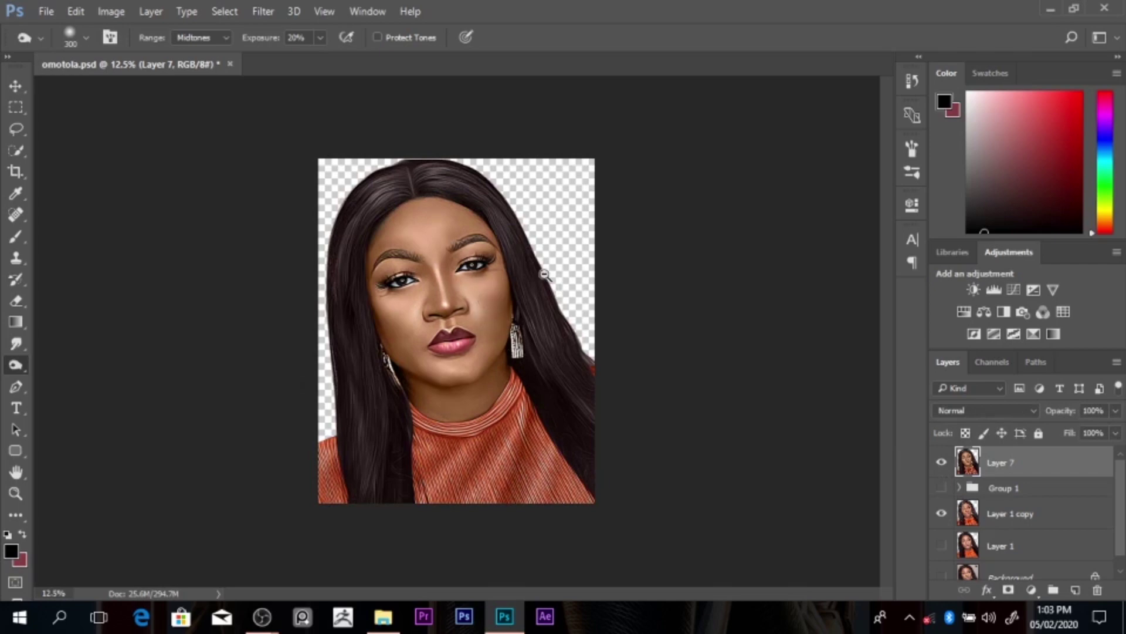
Step: Smooth the cheek beside the earring on Layer 7 with the Smudge tool at size 200 and 15% strength
left_click(544, 274, "ctrl+alt")
left_click(473, 287, "ctrl")
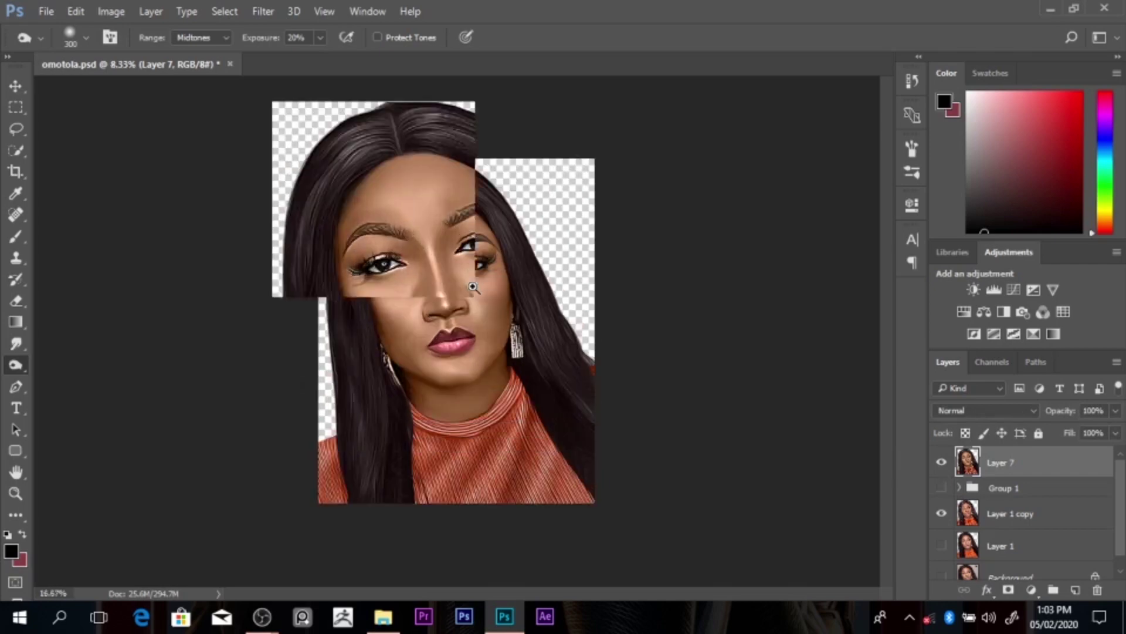
left_click(473, 287, "ctrl")
key("r")
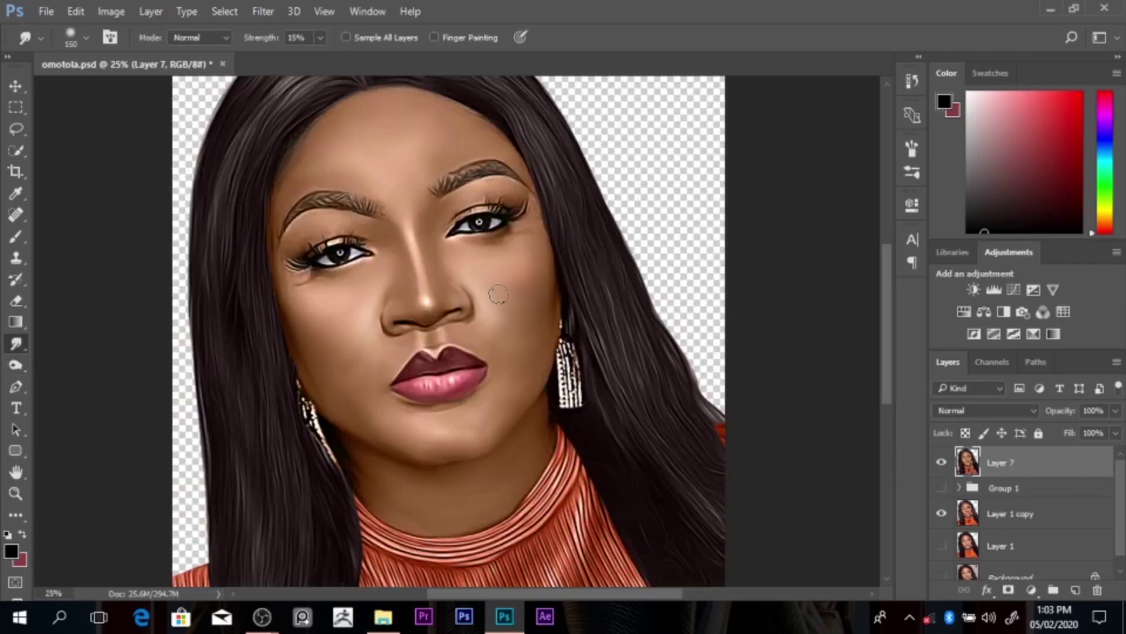
key("bracketright")
key("bracketright")
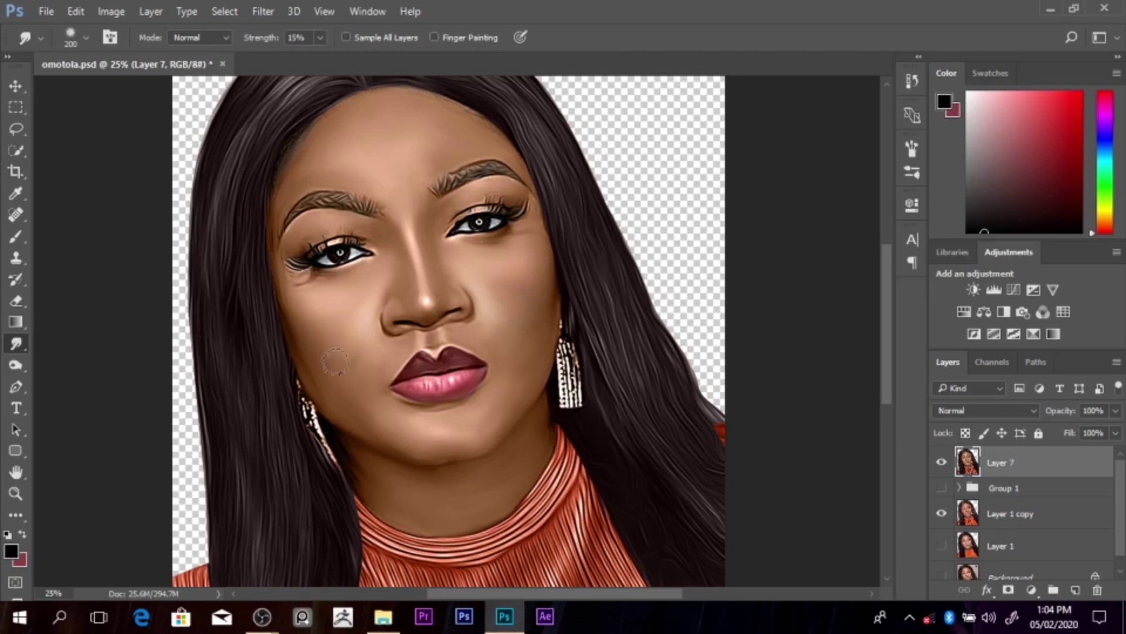
left_click(569, 261, "ctrl+alt")
left_click(569, 261, "ctrl+alt")
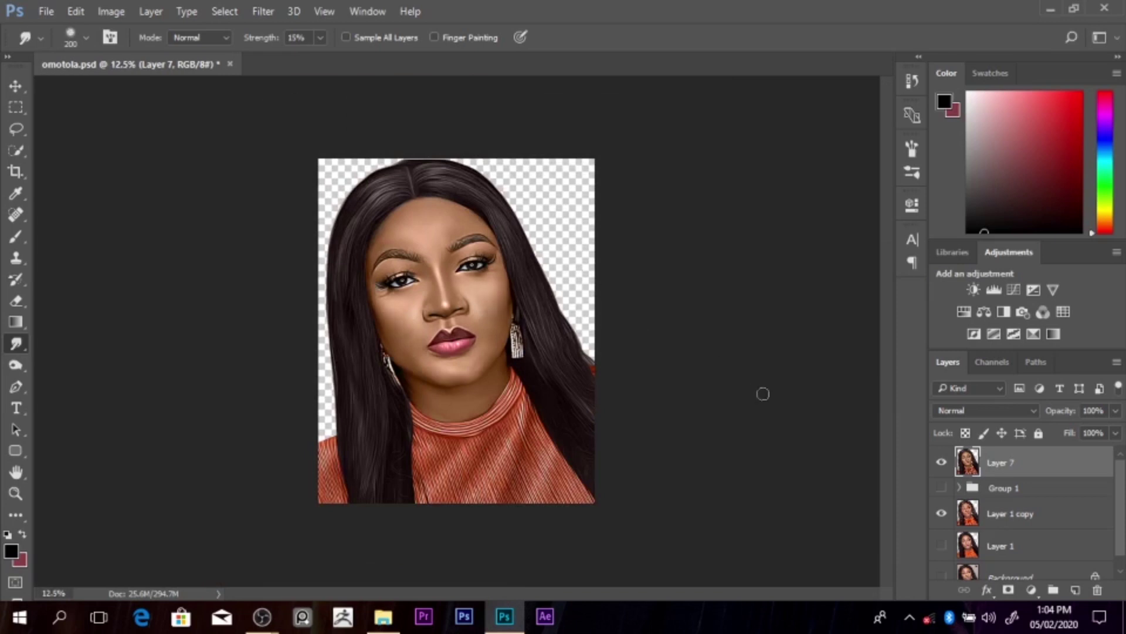
Step: Hide Layer 7, expand Group 1 and select Layer 1 copy 4 to inspect the grouped layers
left_click(943, 463)
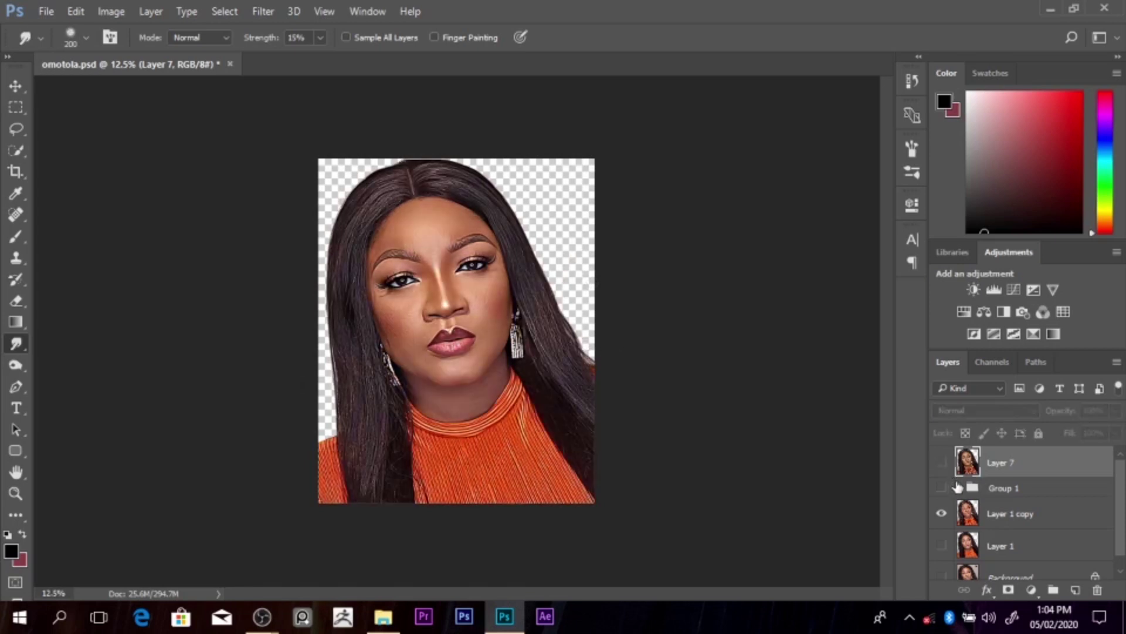
left_click(959, 487)
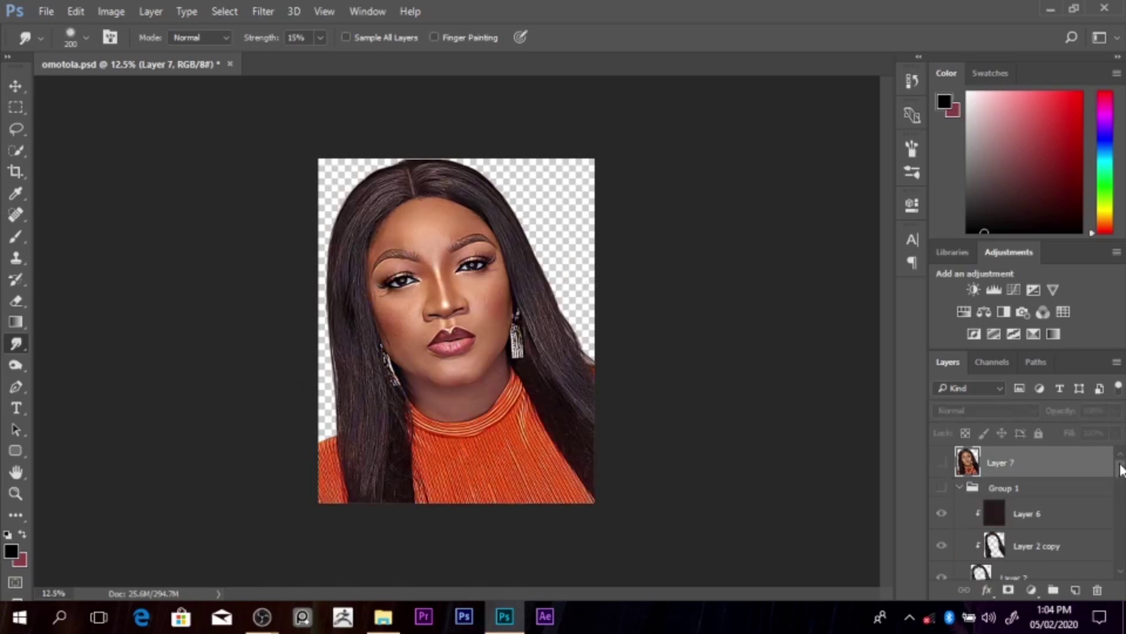
left_click_drag(1121, 474, 1122, 530)
left_click(1035, 469)
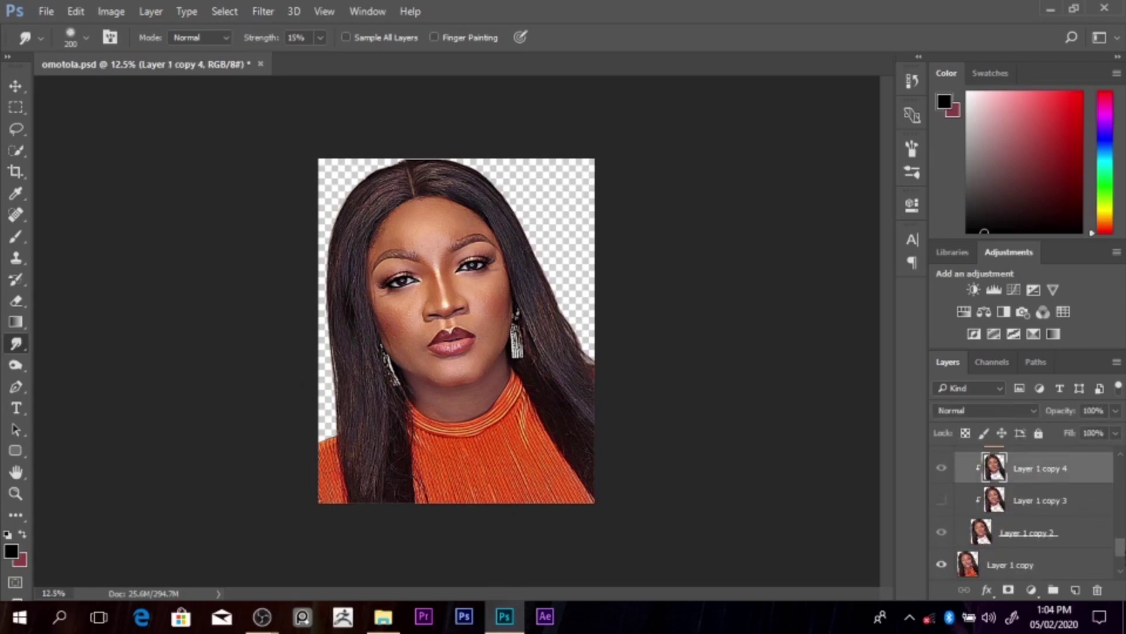
scroll(967, 445, "up", 3)
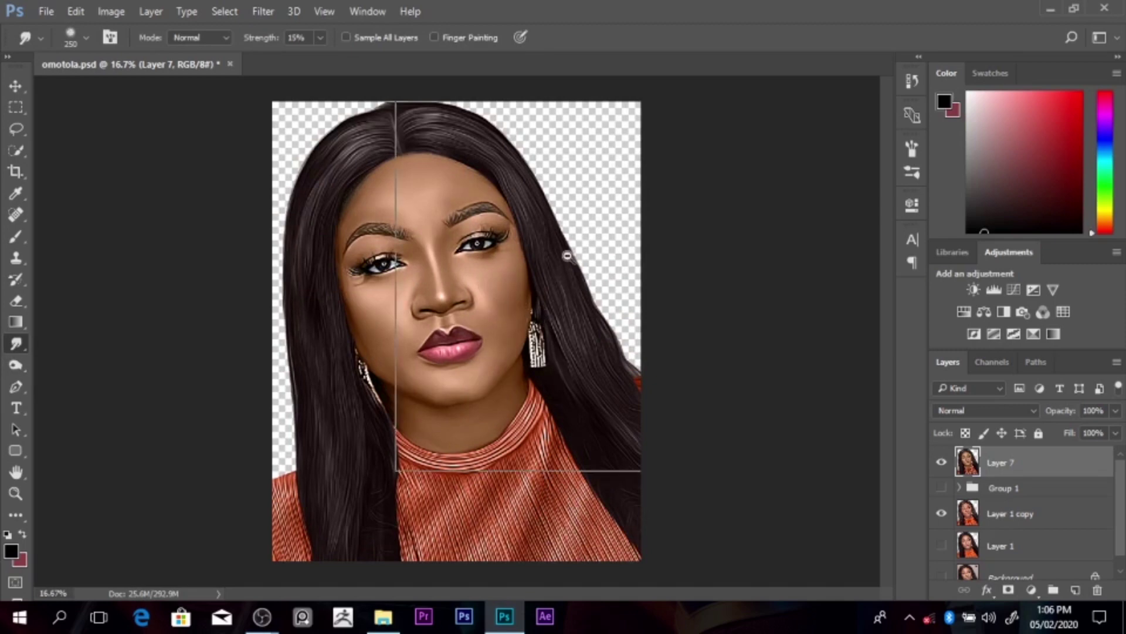
Step: Add a Curves adjustment layer above Layer 7 with a highlight point and a slightly raised shadow point on the RGB curve
key("ctrl+minus")
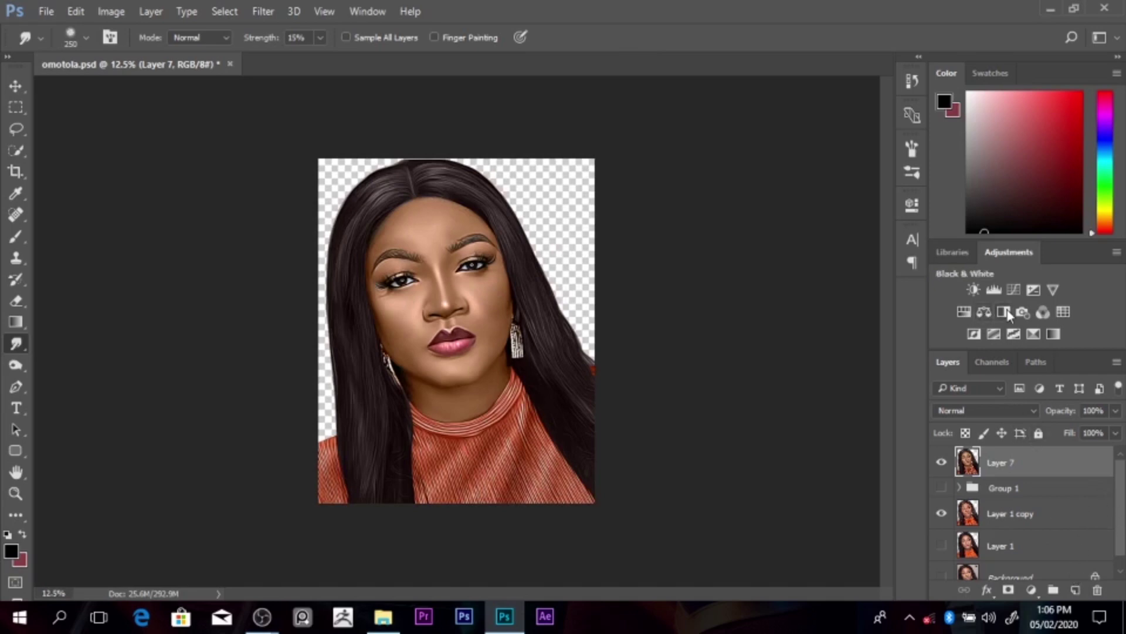
left_click(1010, 291)
left_click(787, 272)
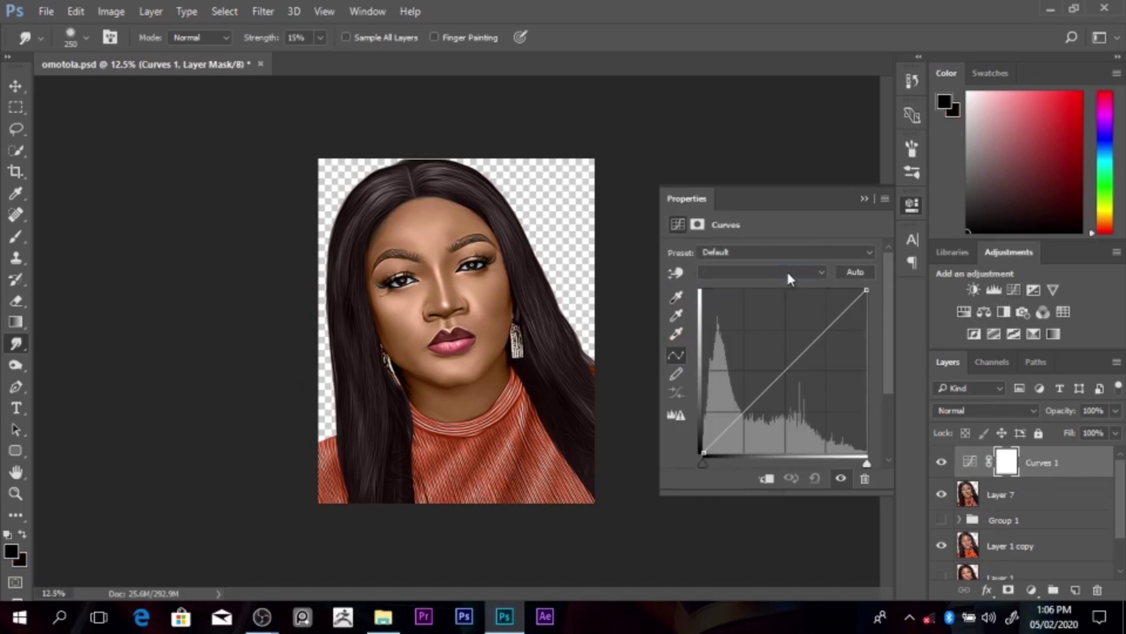
left_click(787, 272)
left_click(834, 315)
left_click_drag(833, 315, 839, 321)
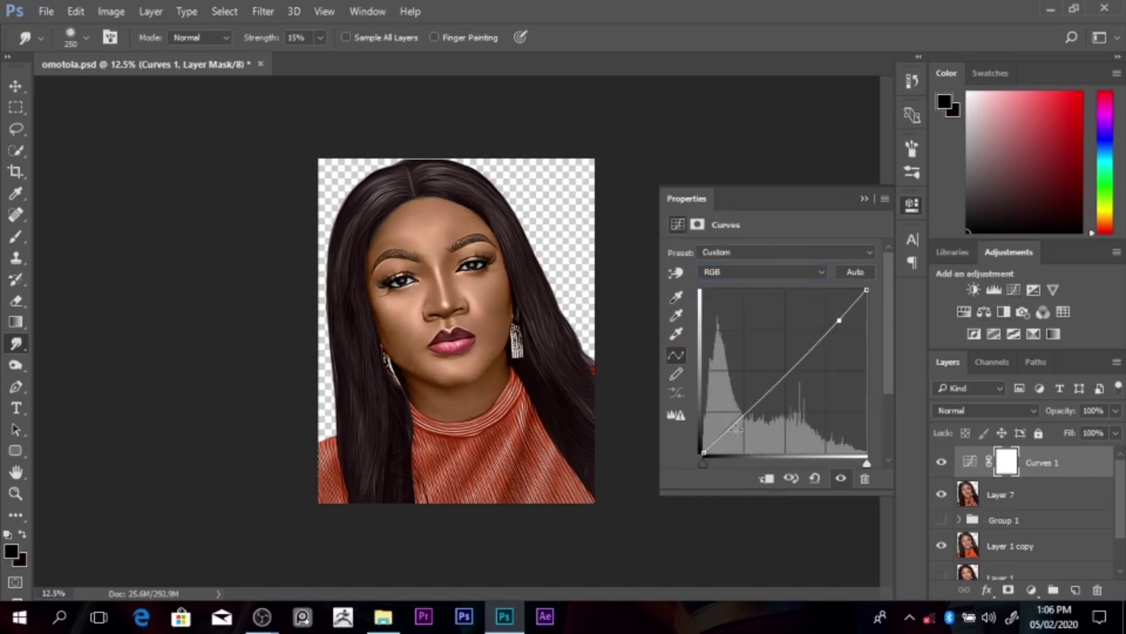
left_click_drag(736, 430, 731, 423)
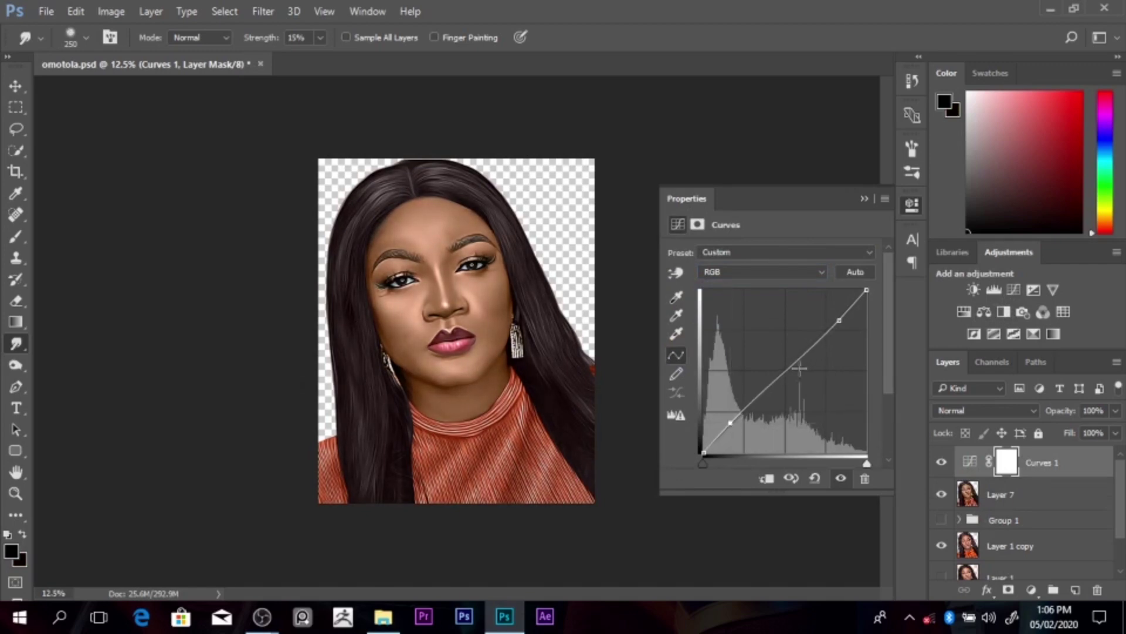
left_click(937, 458)
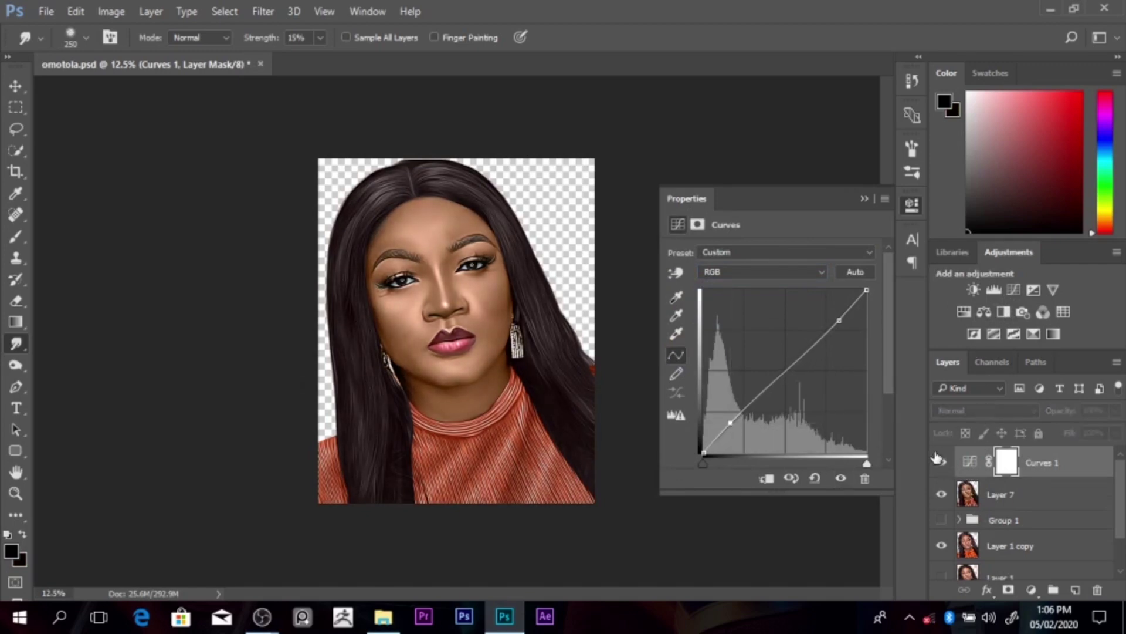
left_click(936, 457)
left_click(864, 197)
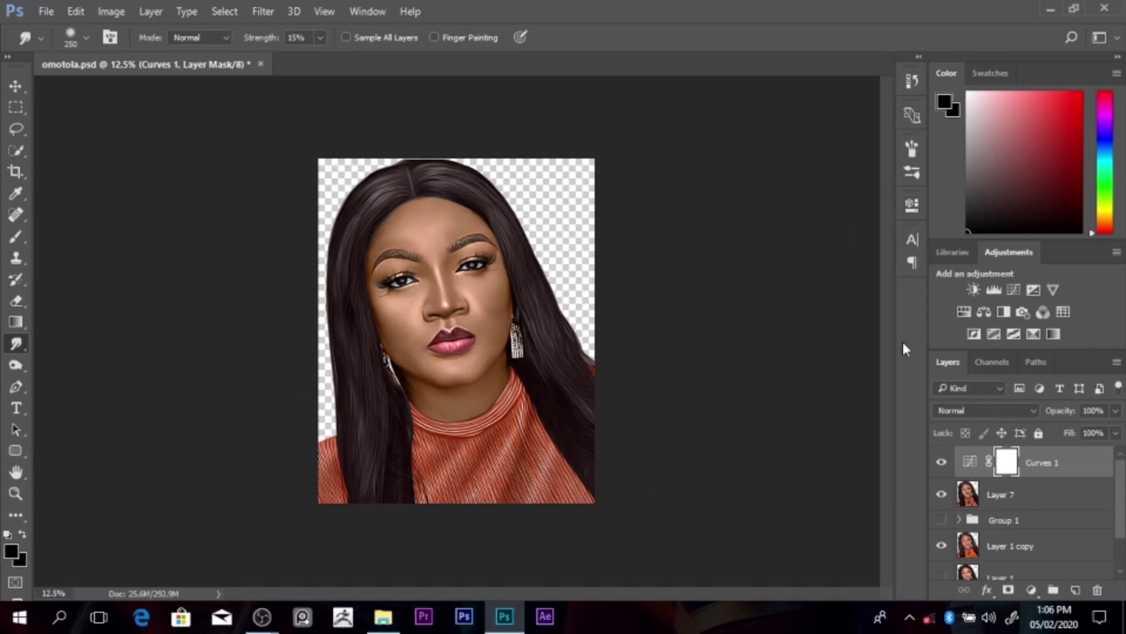
Step: Refine the highlight and shadow points of the Curves 1 RGB curve and toggle the adjustment to compare its effect
double_click(969, 464)
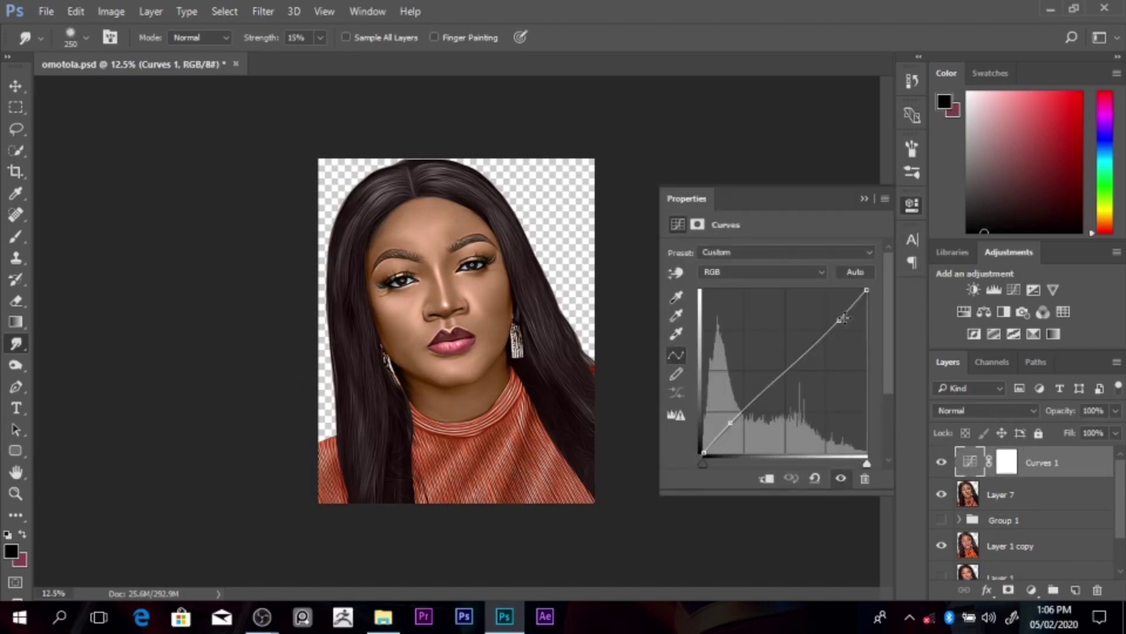
left_click_drag(843, 318, 834, 316)
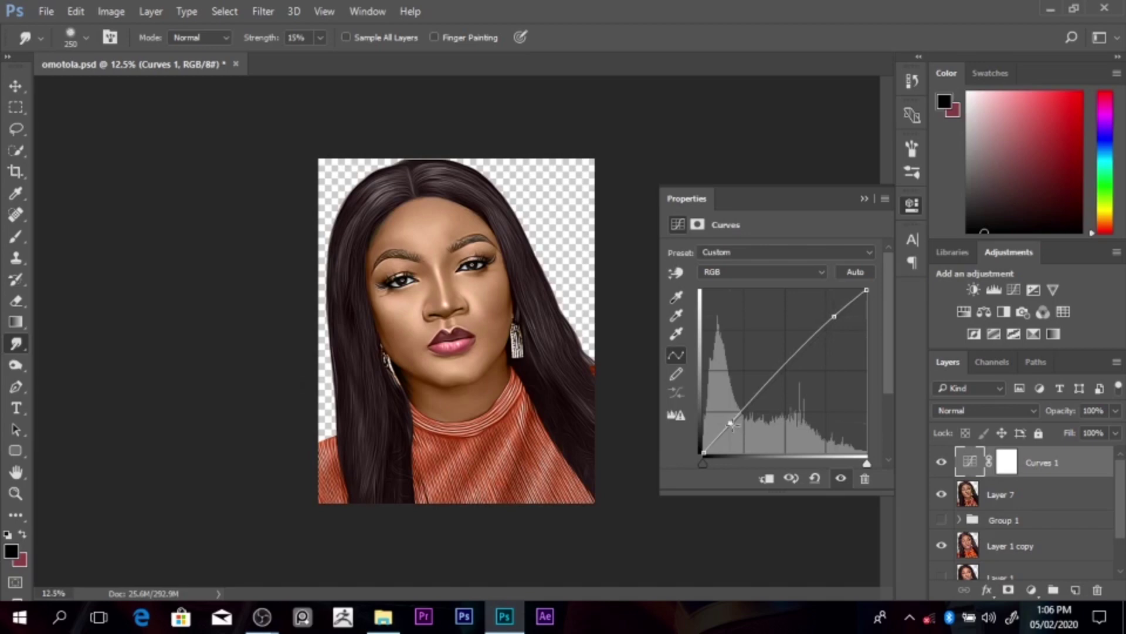
left_click_drag(730, 423, 734, 426)
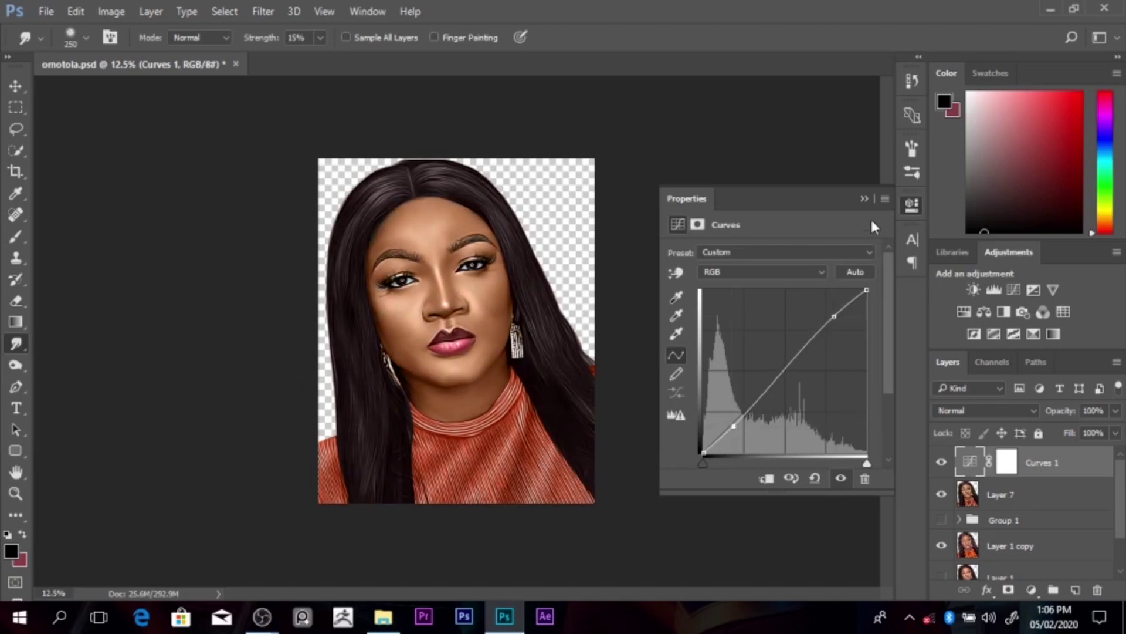
left_click_drag(834, 316, 836, 318)
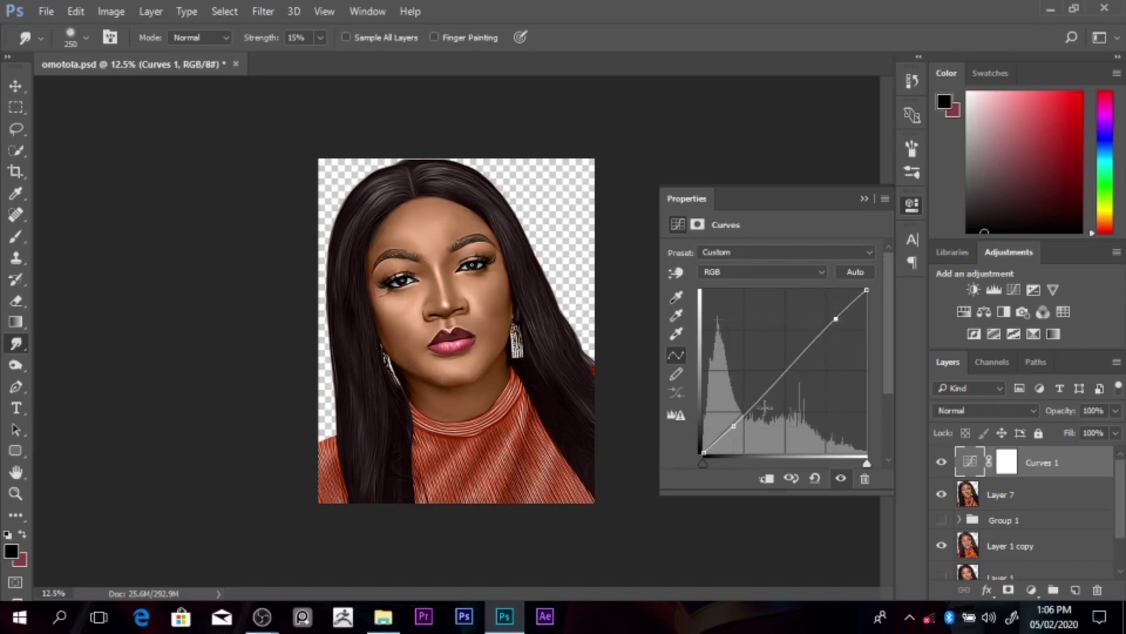
left_click(863, 199)
left_click(938, 465)
left_click(937, 465)
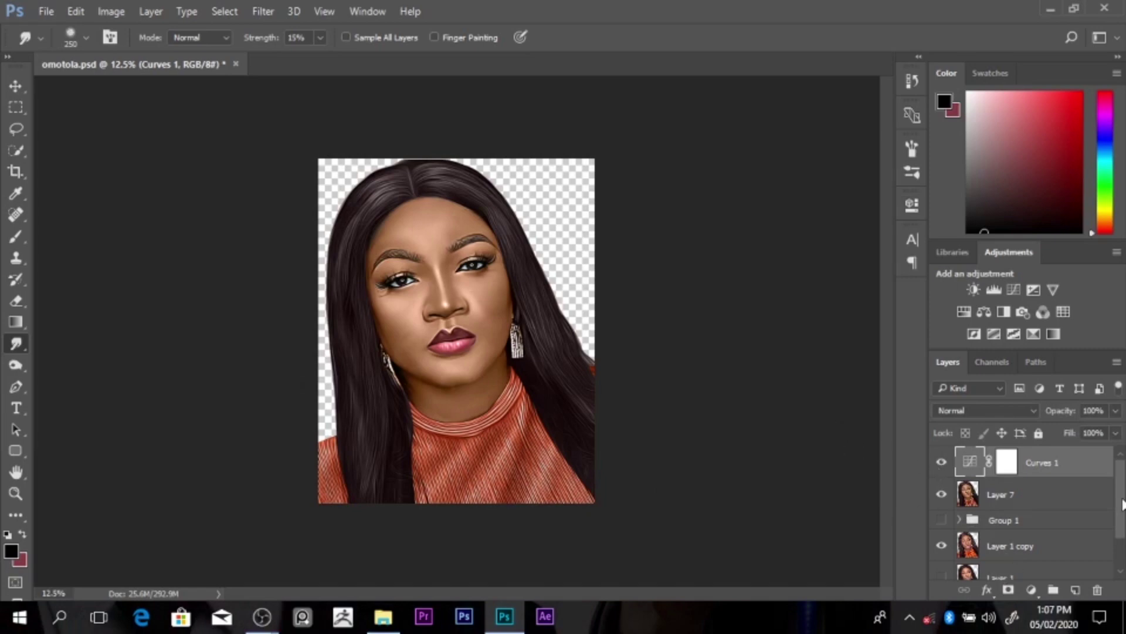
Step: Add a background layer directly above Layer 1 filled with muted greyish purple, and place a new empty layer above it
scroll(1123, 505, "down", 2)
left_click(1014, 534)
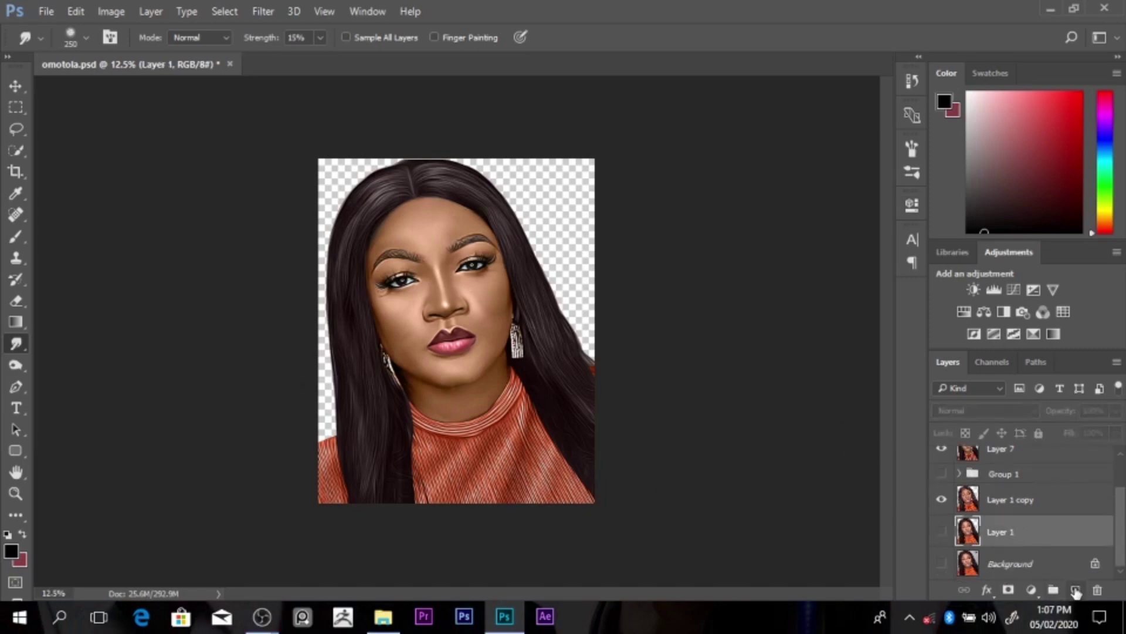
left_click(1076, 590)
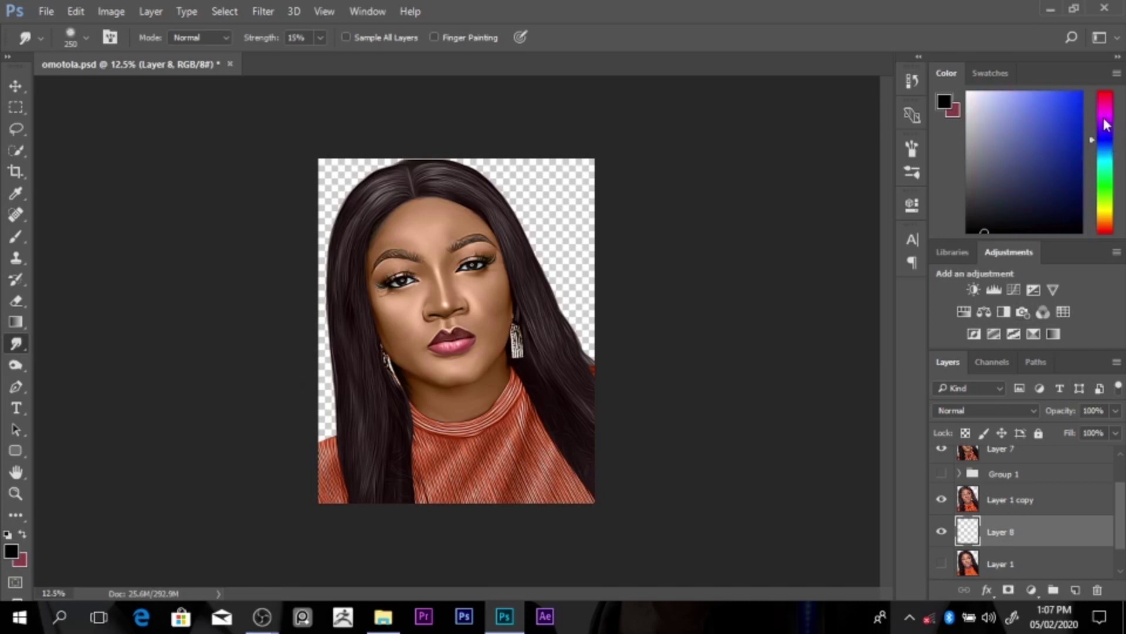
left_click_drag(1107, 124, 1105, 111)
mouse_move(993, 150)
left_mouse_down()
mouse_move(966, 162)
mouse_move(984, 169)
left_mouse_up()
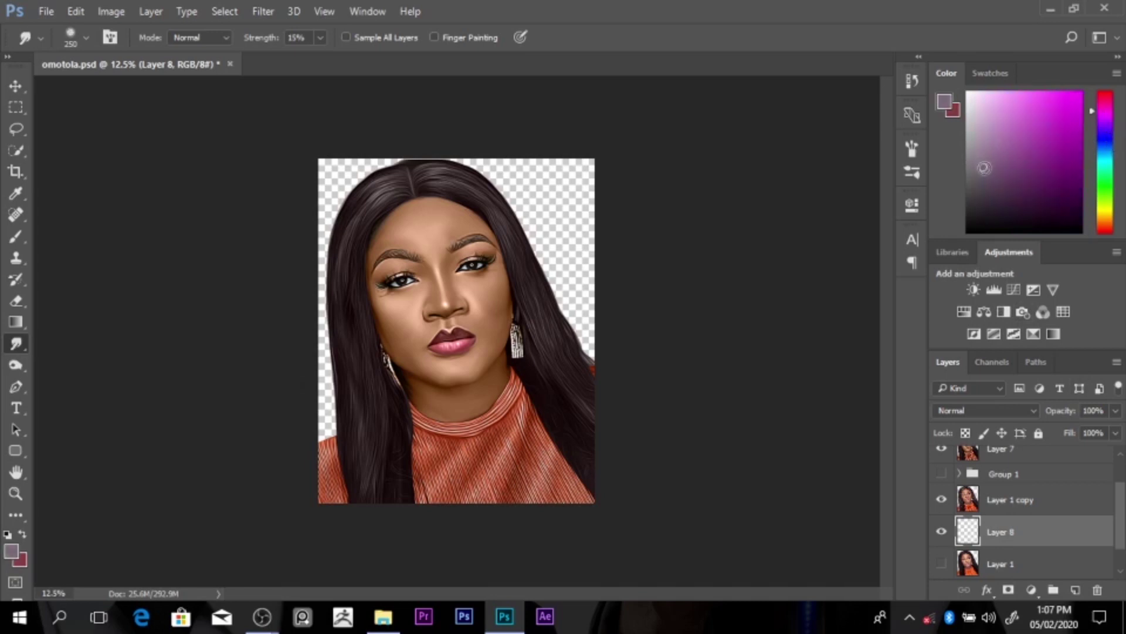
key("alt+BackSpace")
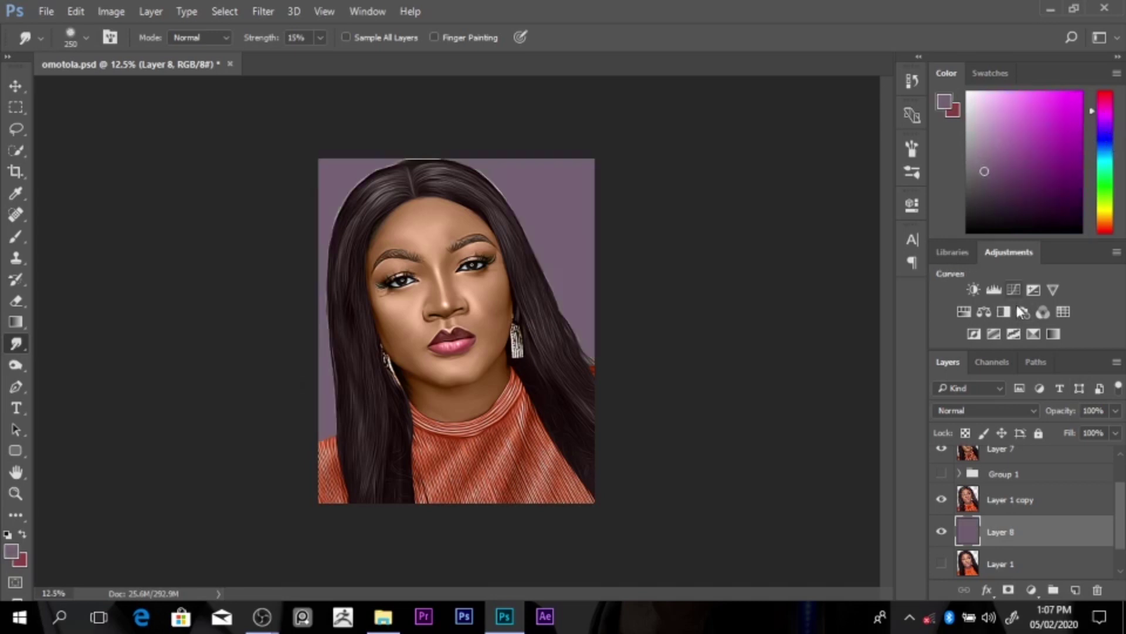
left_click(1076, 590)
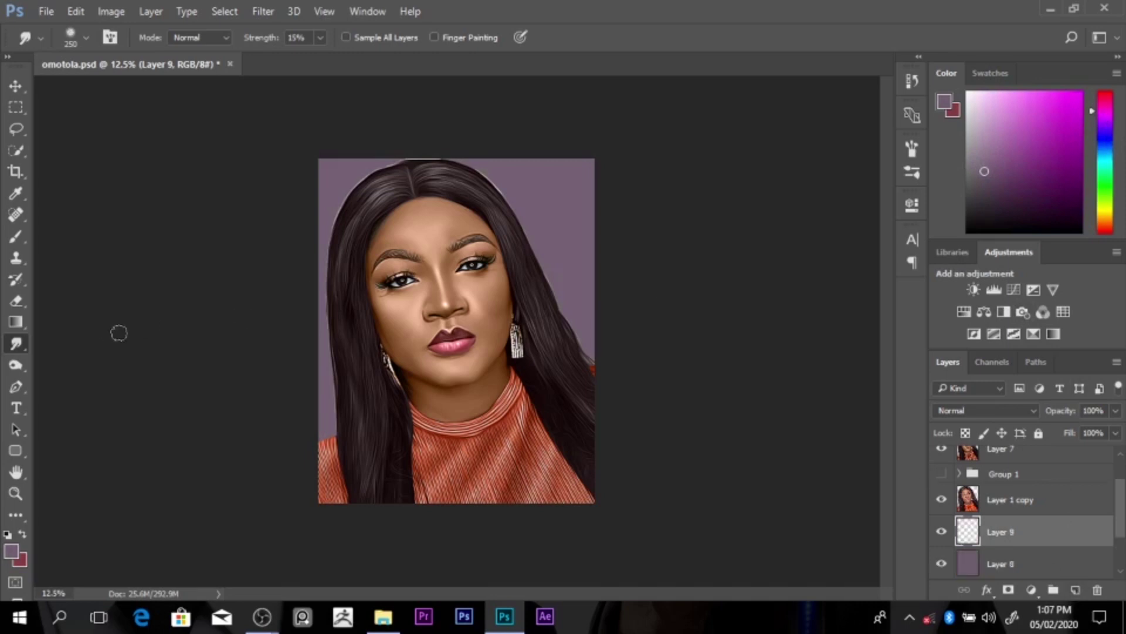
Step: Paint a pale lavender glow behind the portrait on Layer 9 with a soft 4400 px brush at 20% opacity
left_click(16, 236)
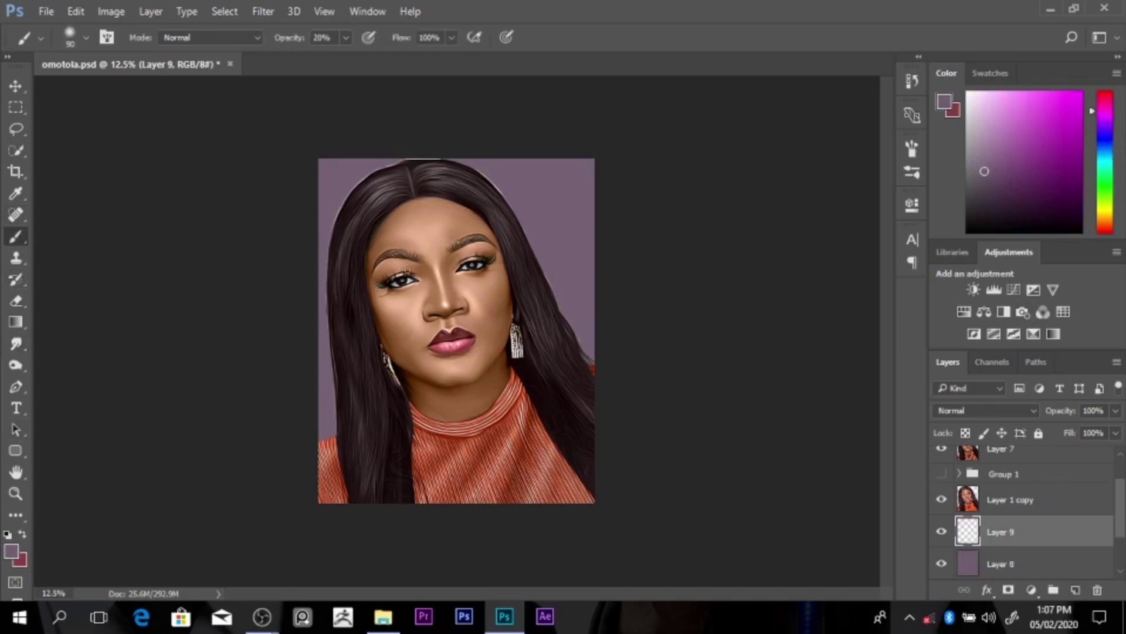
key("bracketright")
key("bracketright")
key("bracketright")
key("bracketright")
key("bracketright")
key("bracketright")
key("bracketright")
key("bracketright")
key("bracketright")
key("bracketright")
key("bracketright")
key("bracketright")
key("bracketright")
key("bracketright")
key("bracketright")
key("bracketright")
key("bracketright")
key("bracketright")
key("bracketright")
key("bracketright")
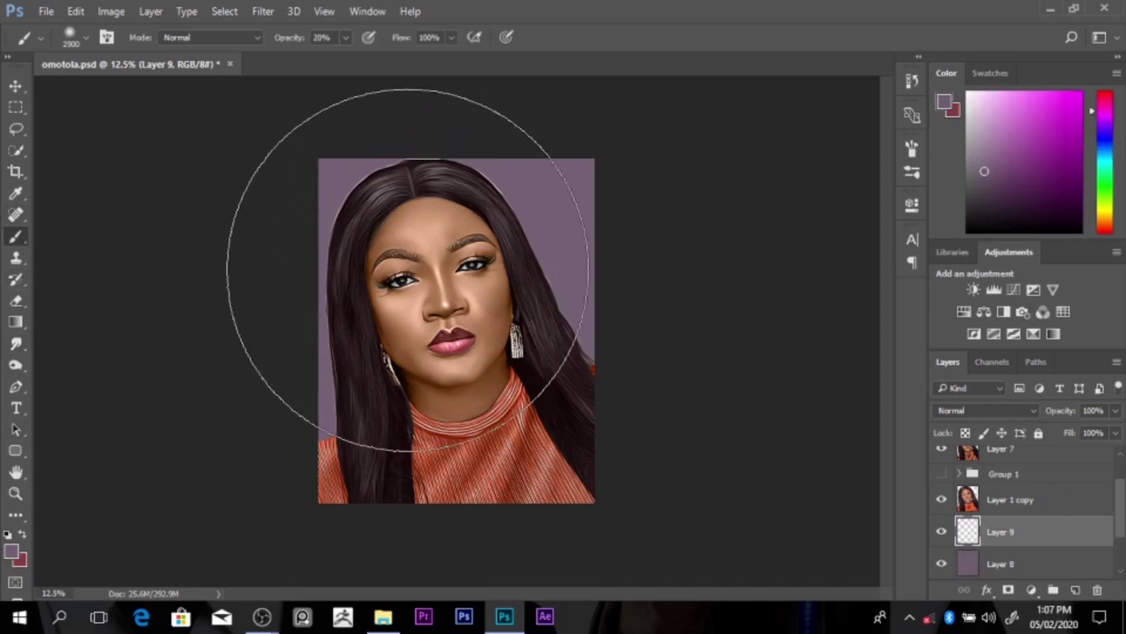
left_click(974, 113)
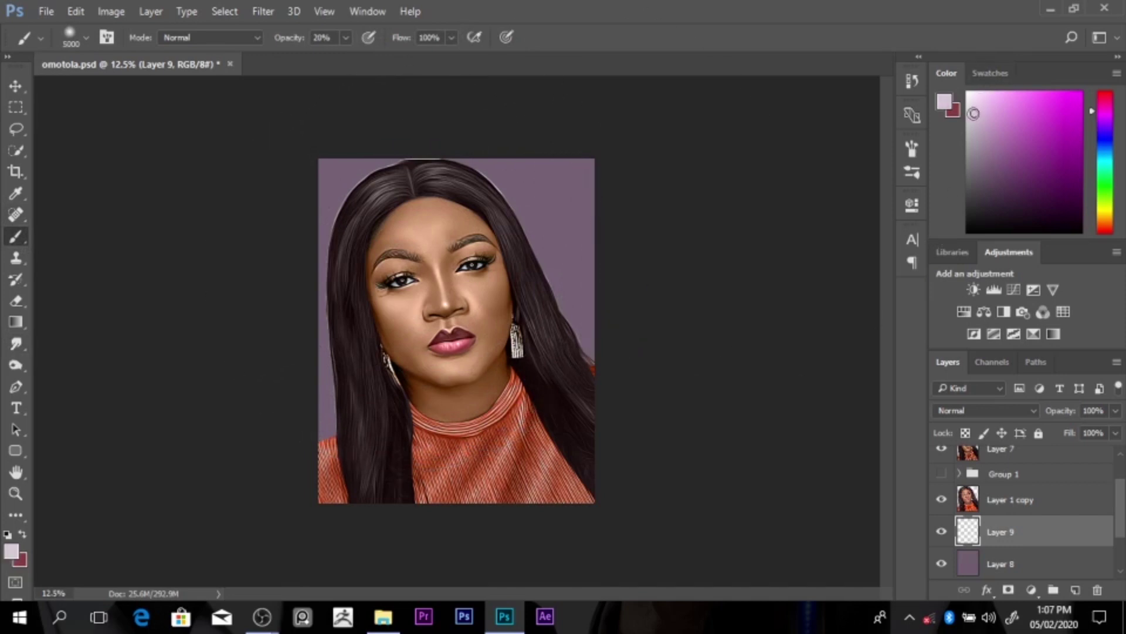
key("bracketleft")
key("bracketleft")
key("bracketleft")
key("bracketleft")
key("bracketleft")
key("bracketleft")
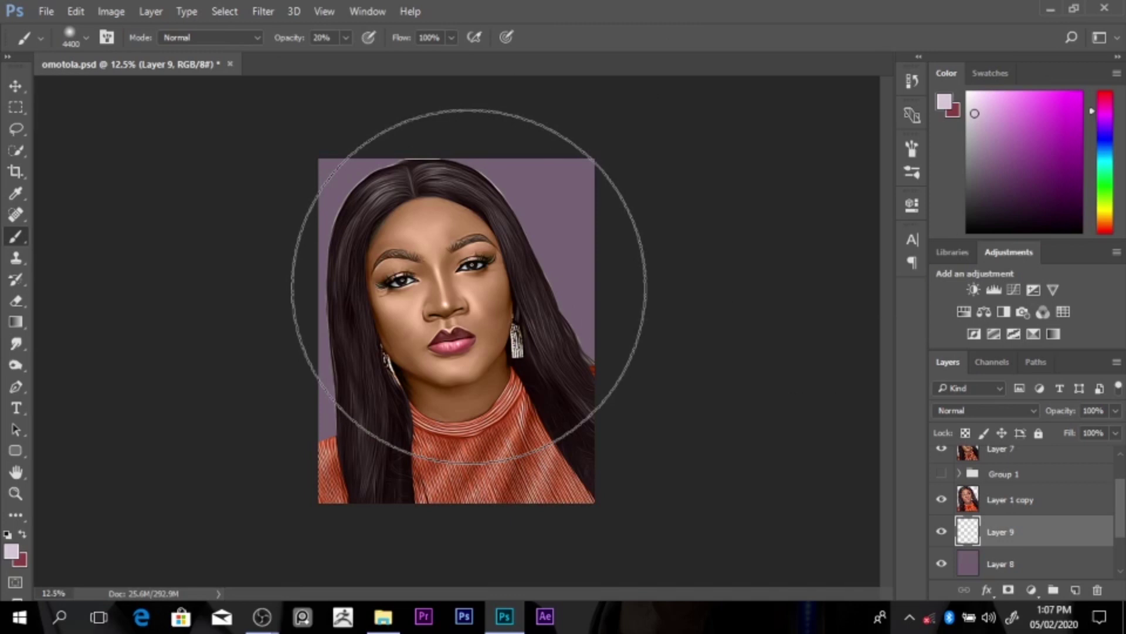
left_click(468, 286)
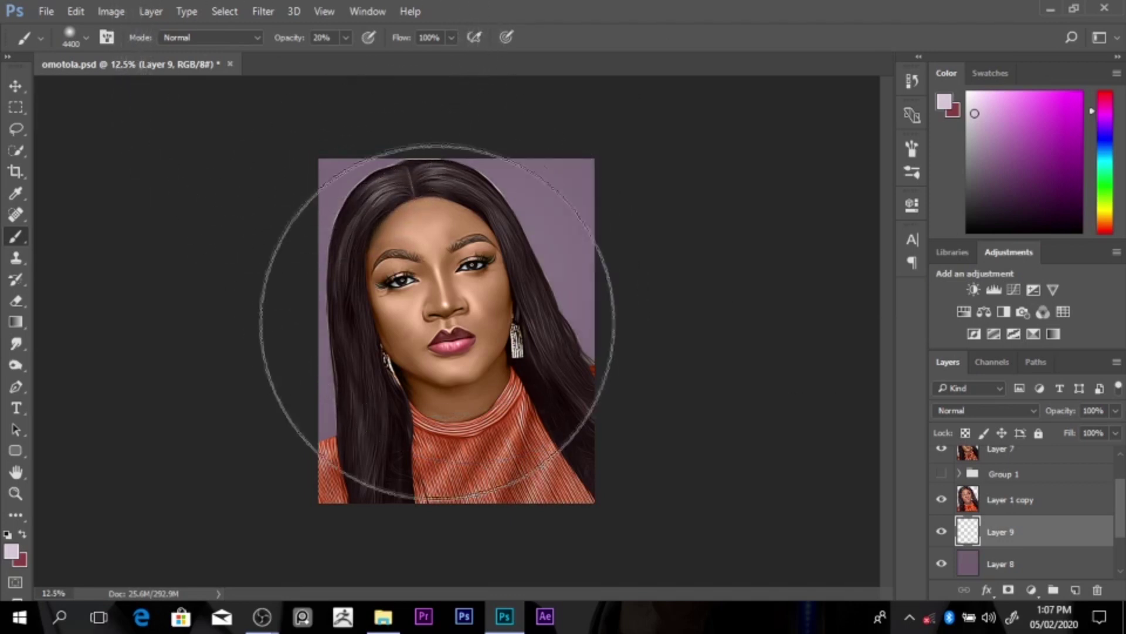
left_click(455, 280)
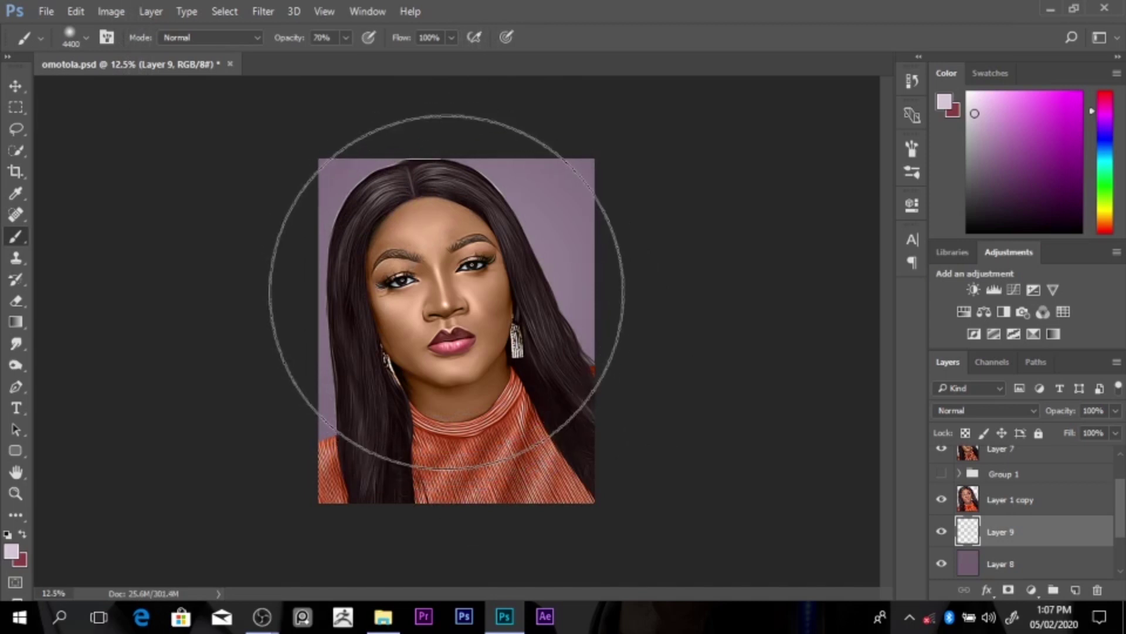
Step: Strengthen the pale lavender glow behind the head at 70% brush opacity, reducing the brush size to 3400 px
left_click(447, 292)
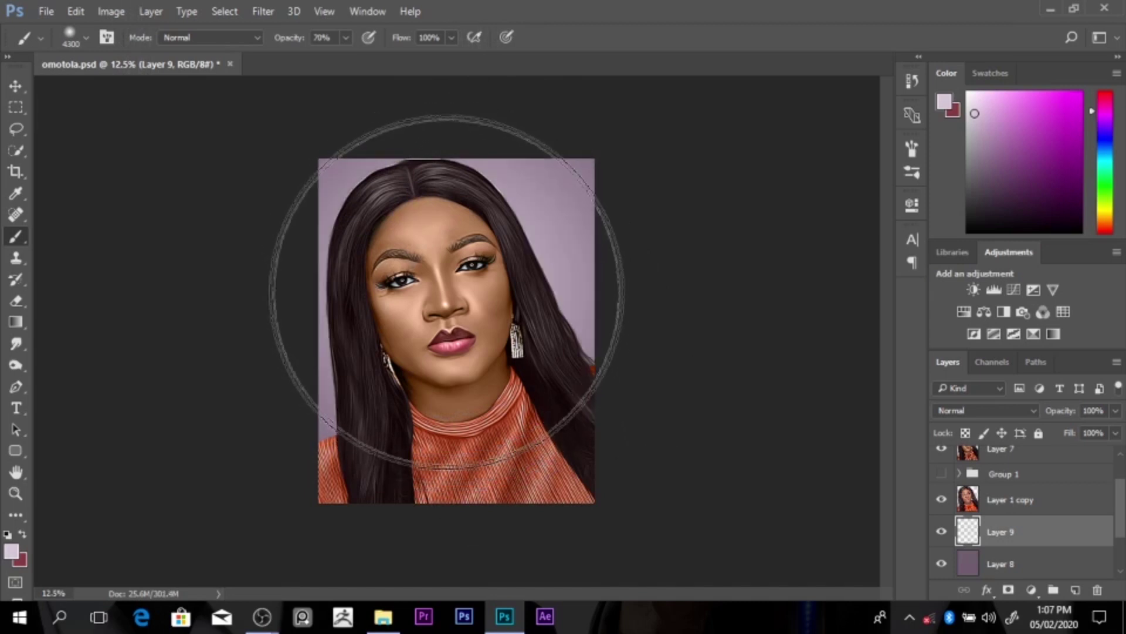
key("bracketleft")
key("bracketleft")
key("bracketleft")
key("bracketleft")
key("bracketleft")
key("bracketleft")
key("bracketleft")
key("bracketleft")
key("bracketleft")
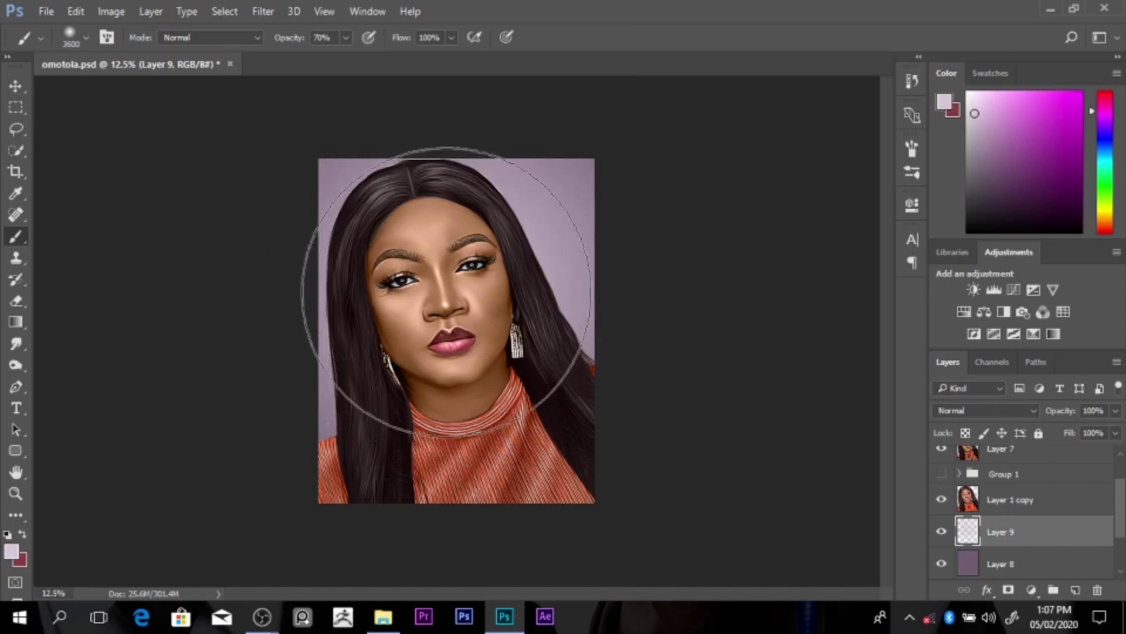
key("bracketright")
key("bracketleft")
key("bracketleft")
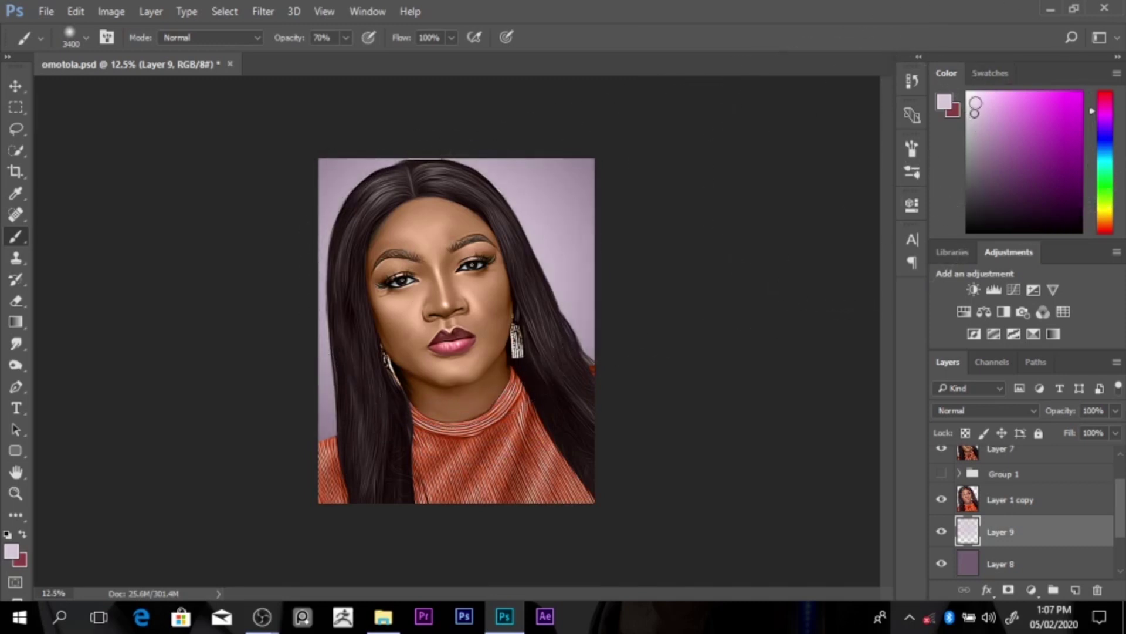
Step: Brighten the middle of the background glow with a very pale pink, using a 3200 px brush at 70% opacity
left_click(974, 97)
key("bracketleft")
key("bracketleft")
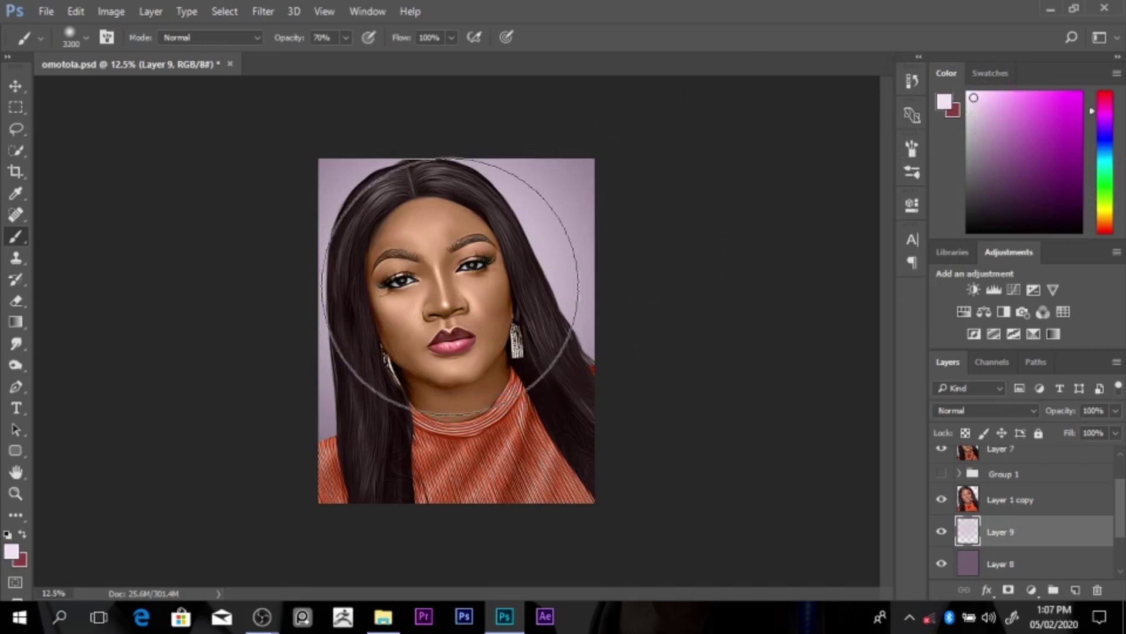
left_click(450, 286)
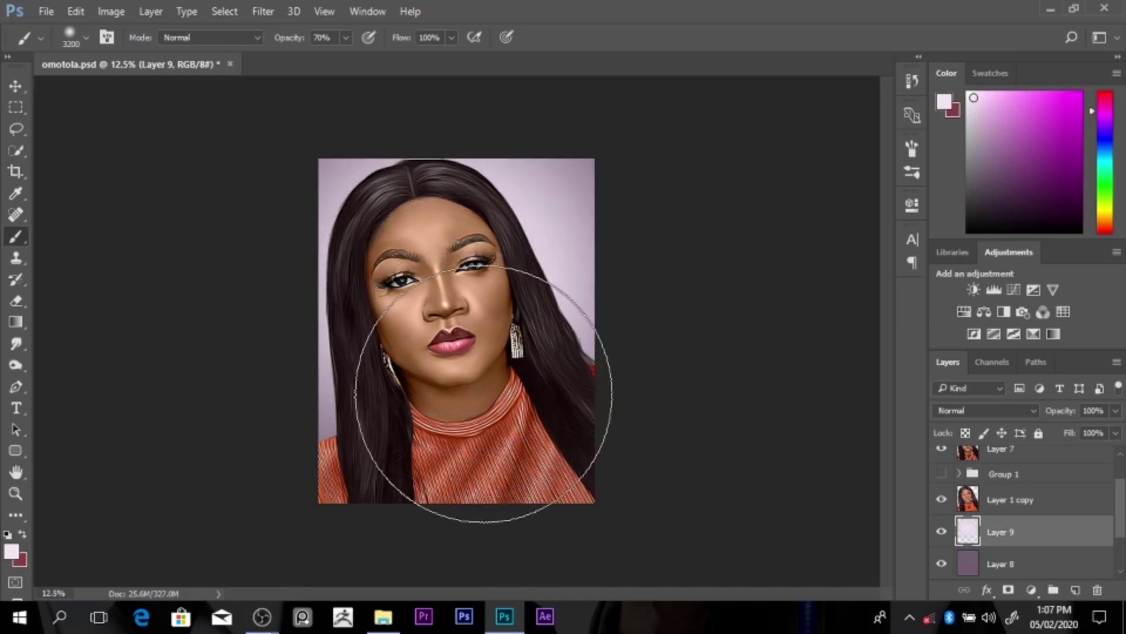
Step: Lighten the centre of the glow with white at 3200 px and 70% opacity, and check the whole portrait
left_click_drag(975, 98, 968, 92)
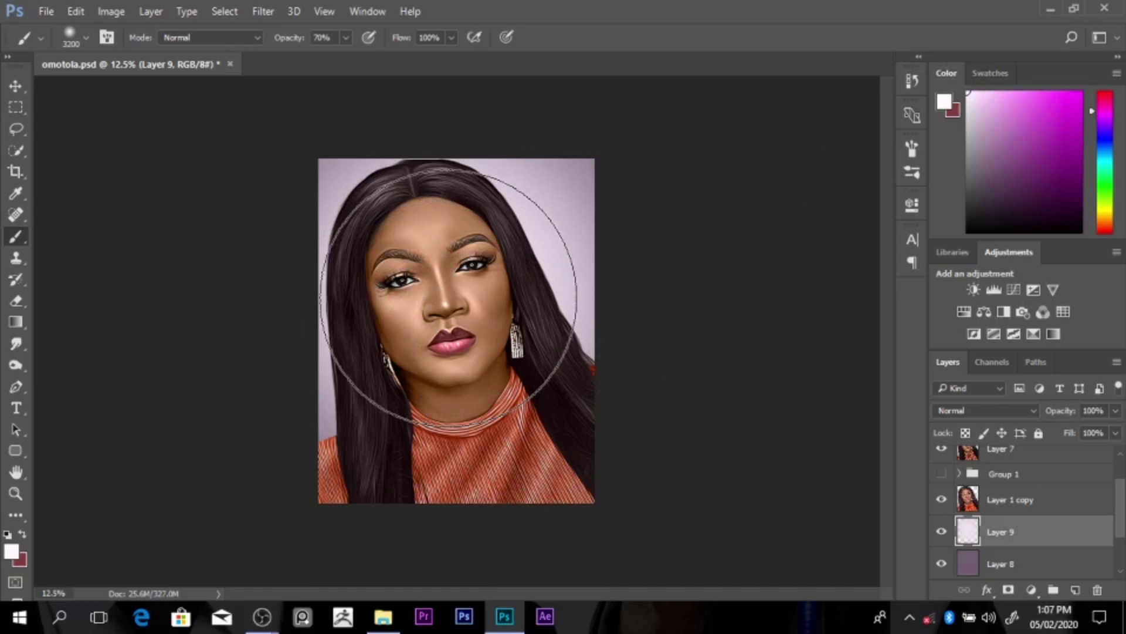
scroll(449, 296, "up", 1)
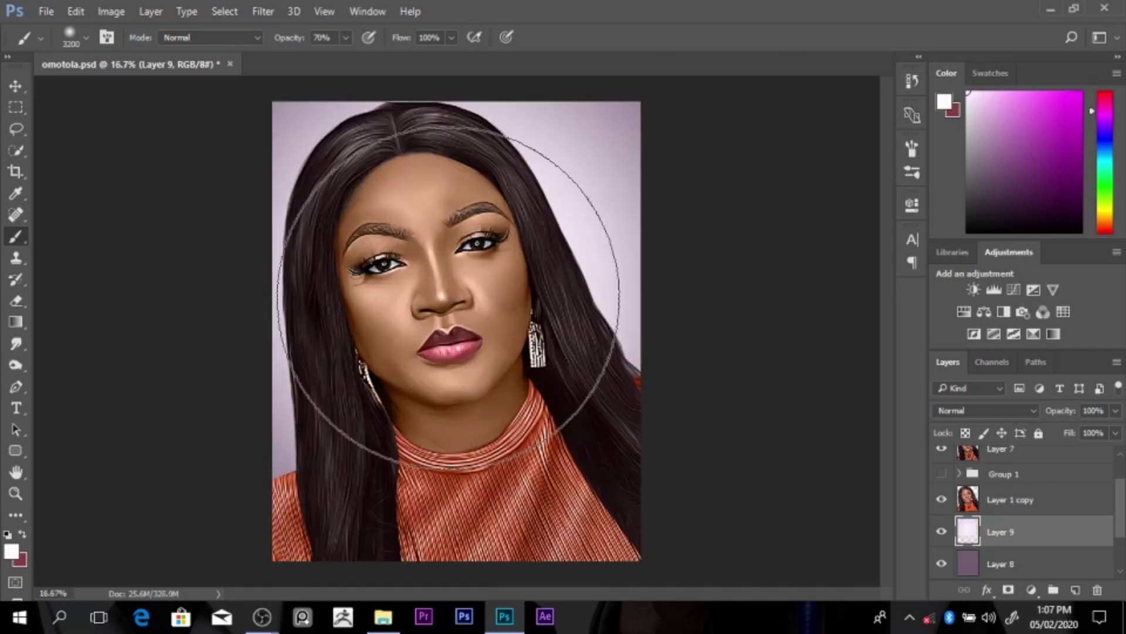
left_click(454, 305, "ctrl")
left_click(454, 305, "ctrl")
left_click(455, 304, "alt")
left_click(454, 305, "alt")
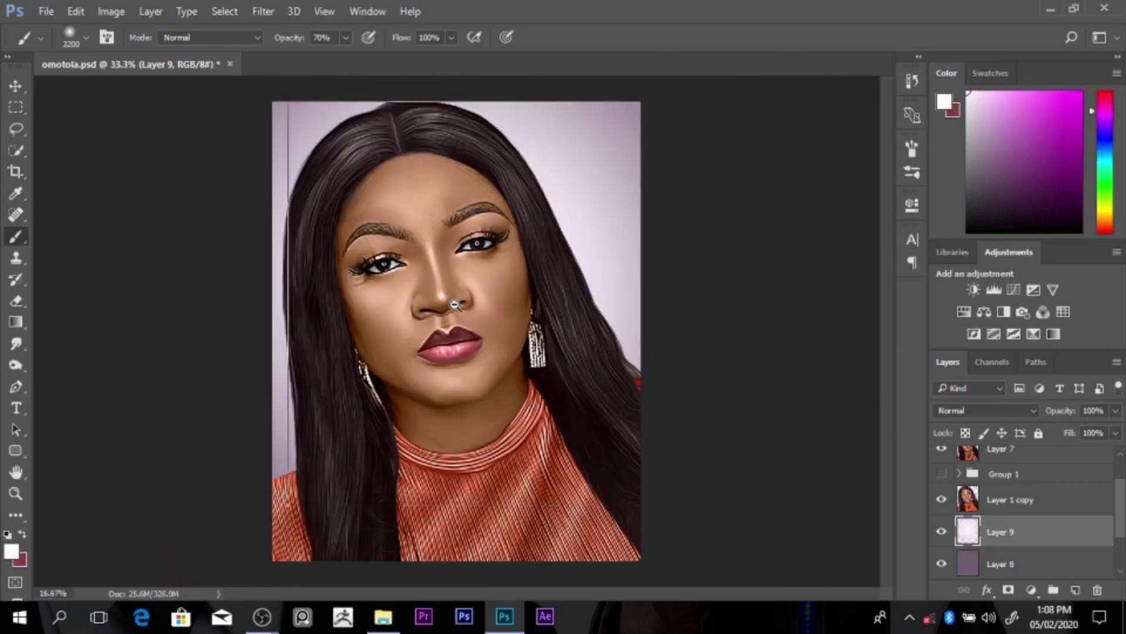
scroll(456, 305, "down", 2)
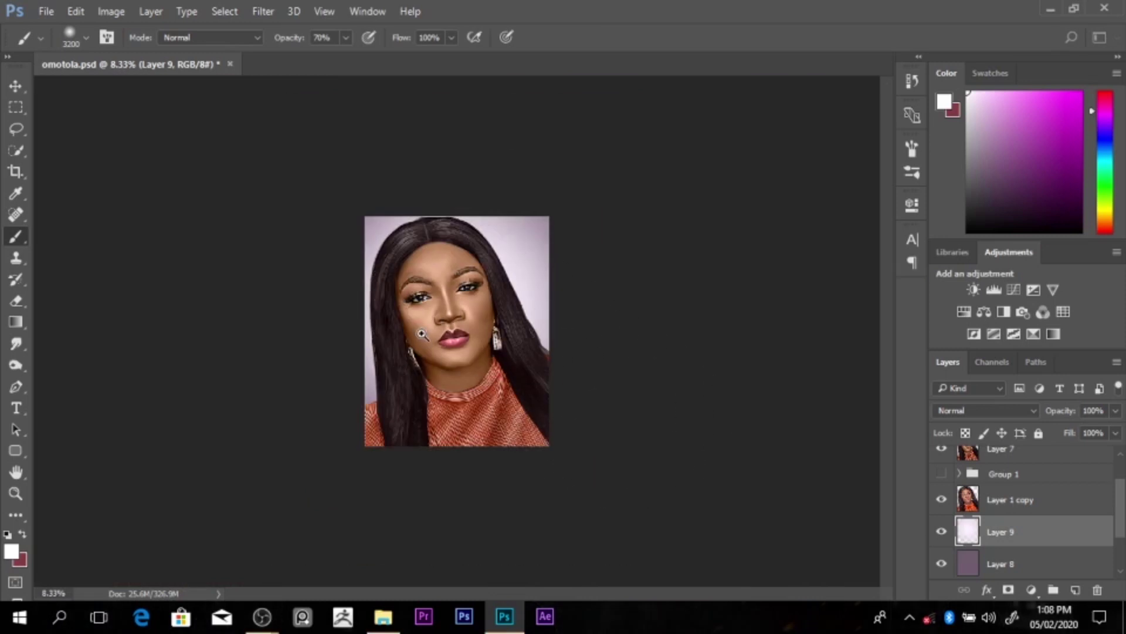
scroll(468, 387, "up", 1)
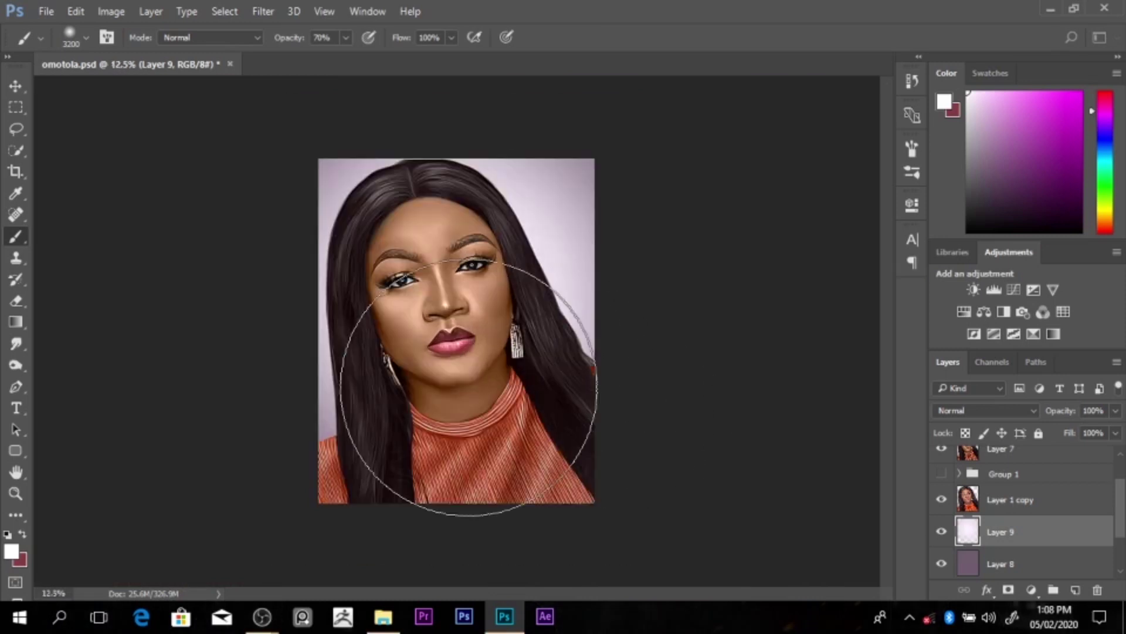
Step: Add the artist's social-media handle above Layer 7 as black, centred Arial Bold text at 12.85 pt on the sweater
left_click(1023, 453)
key("r")
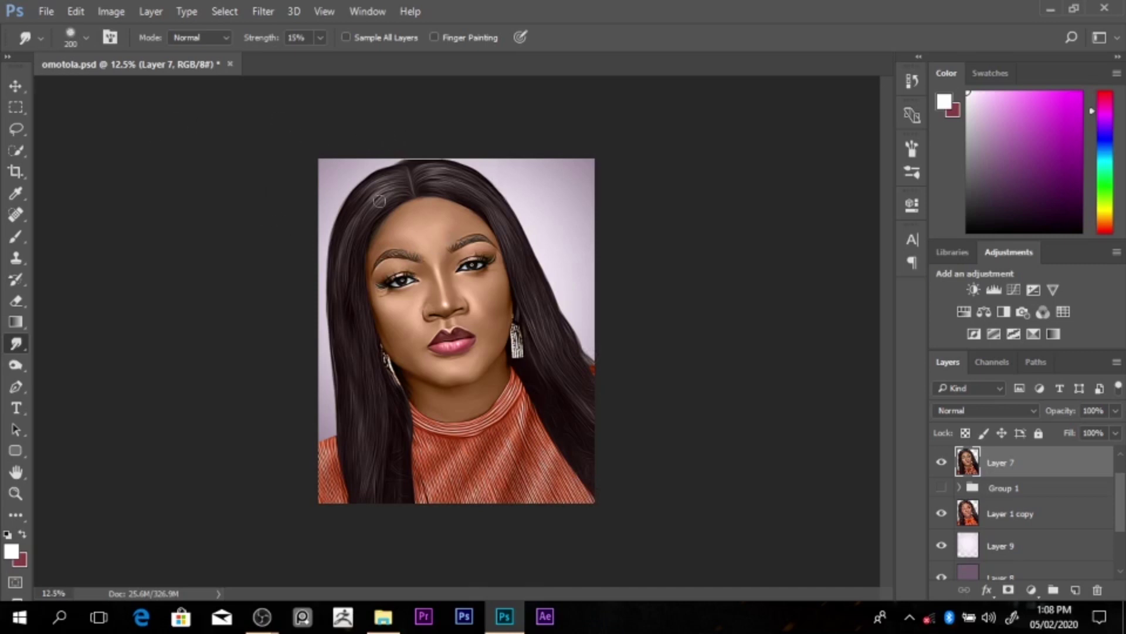
key("y")
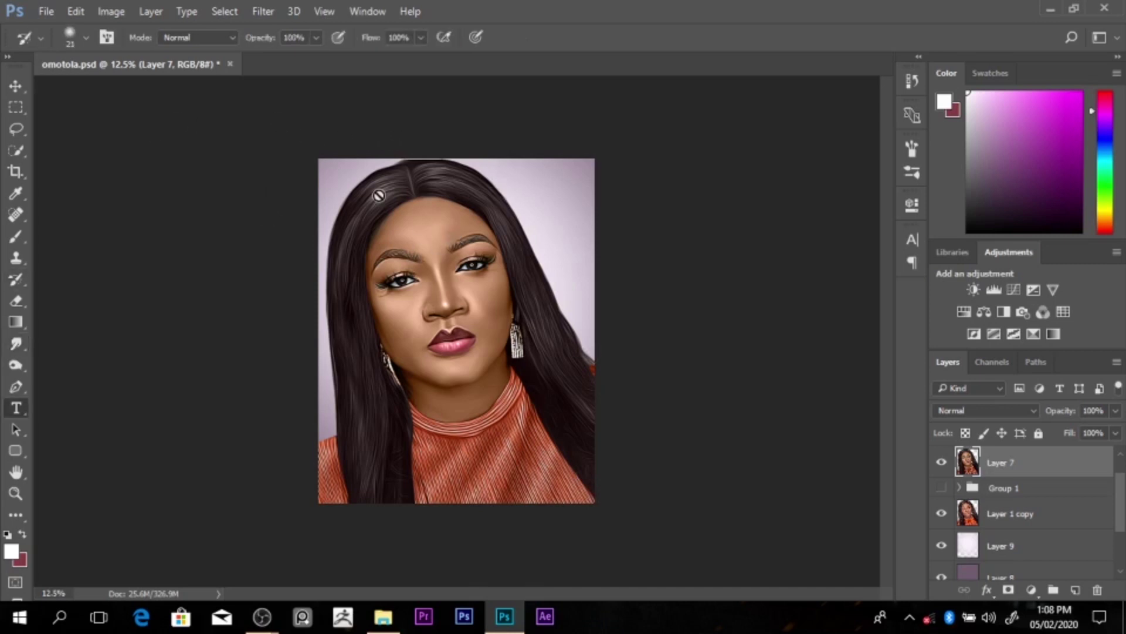
key("t")
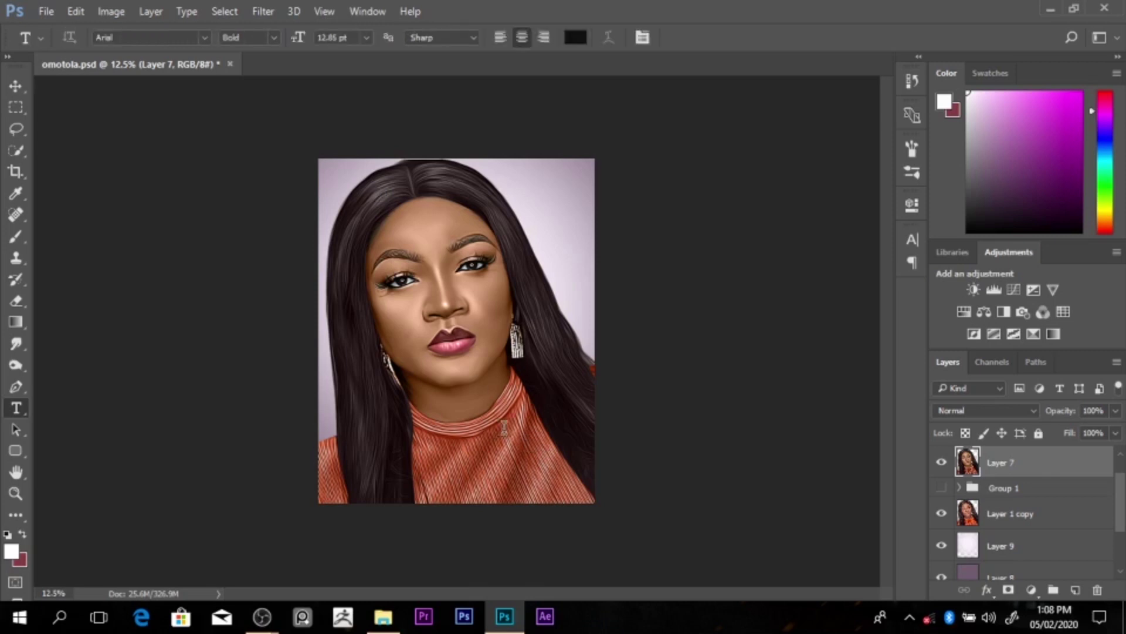
left_click(471, 449)
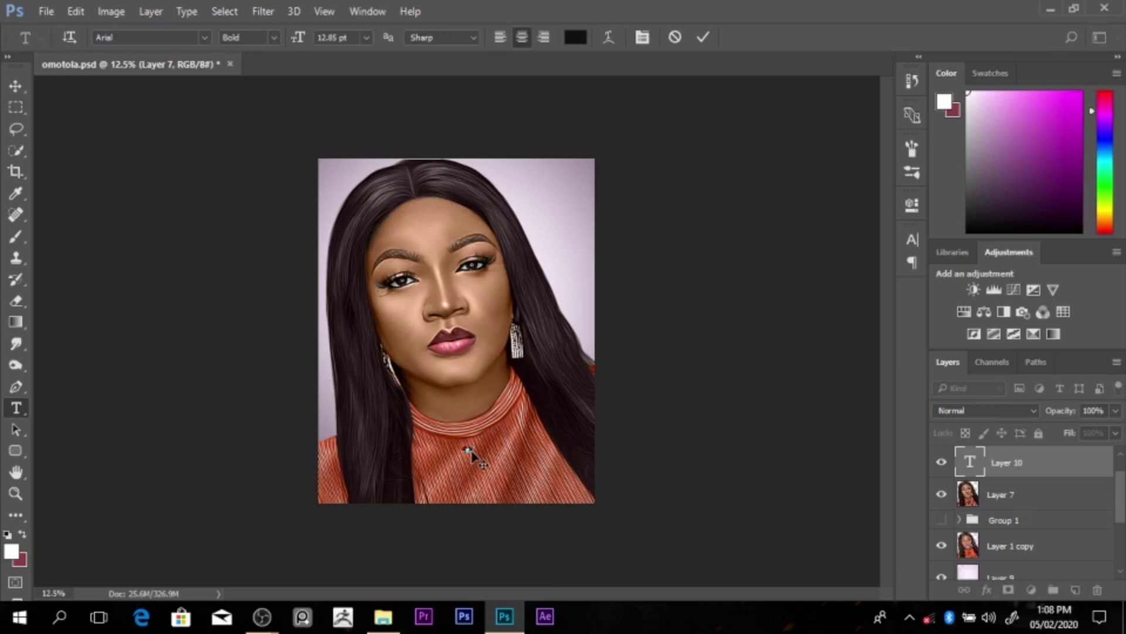
left_click(1031, 467)
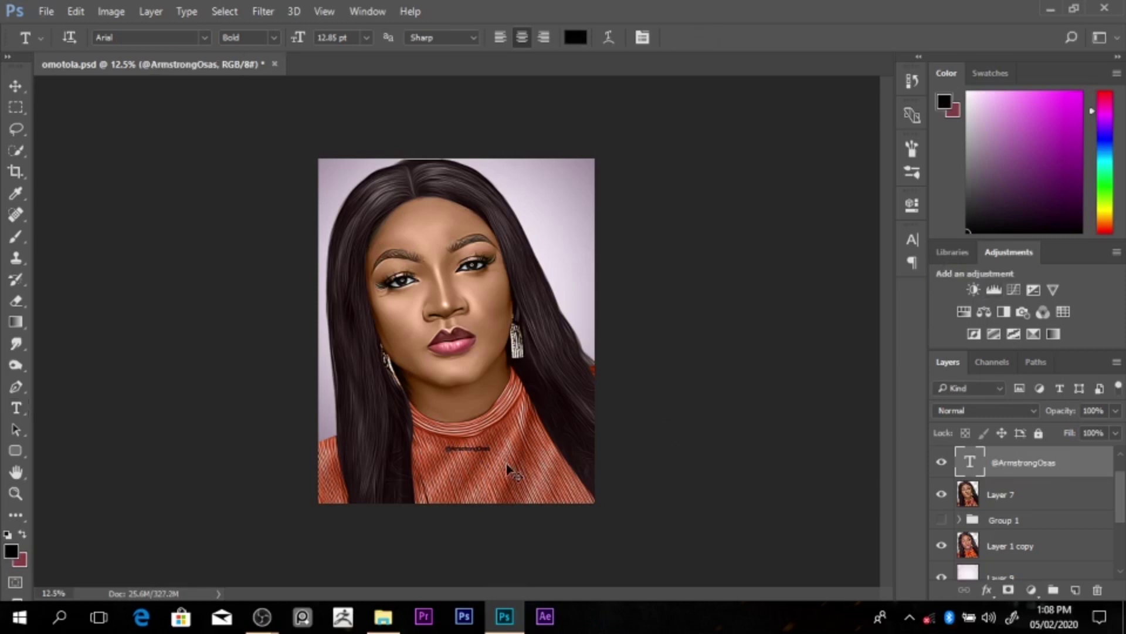
Step: Enlarge the signature text to 28.66 pt and place it in the lower-right corner of the portrait
key("ctrl+t")
left_click_drag(495, 457, 518, 471)
key("Return")
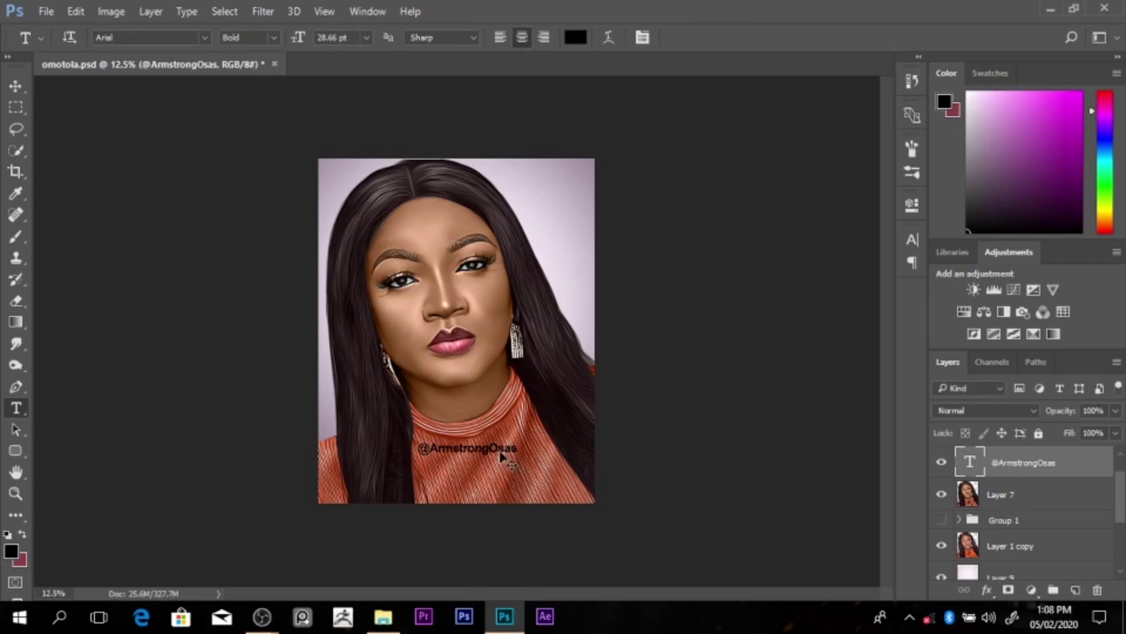
left_click_drag(500, 455, 576, 500)
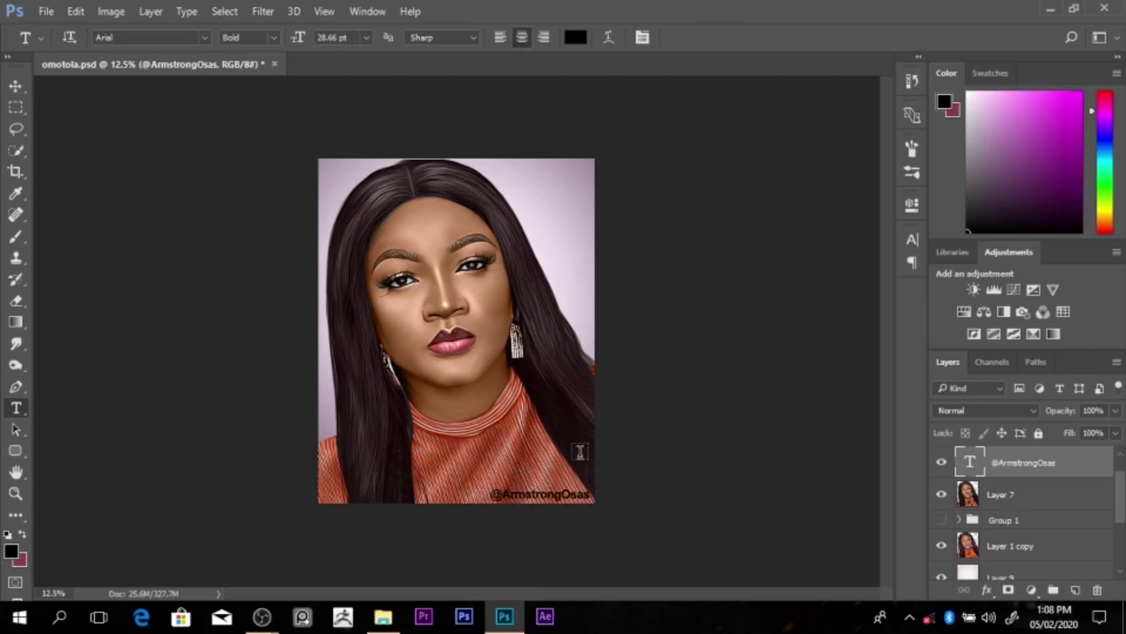